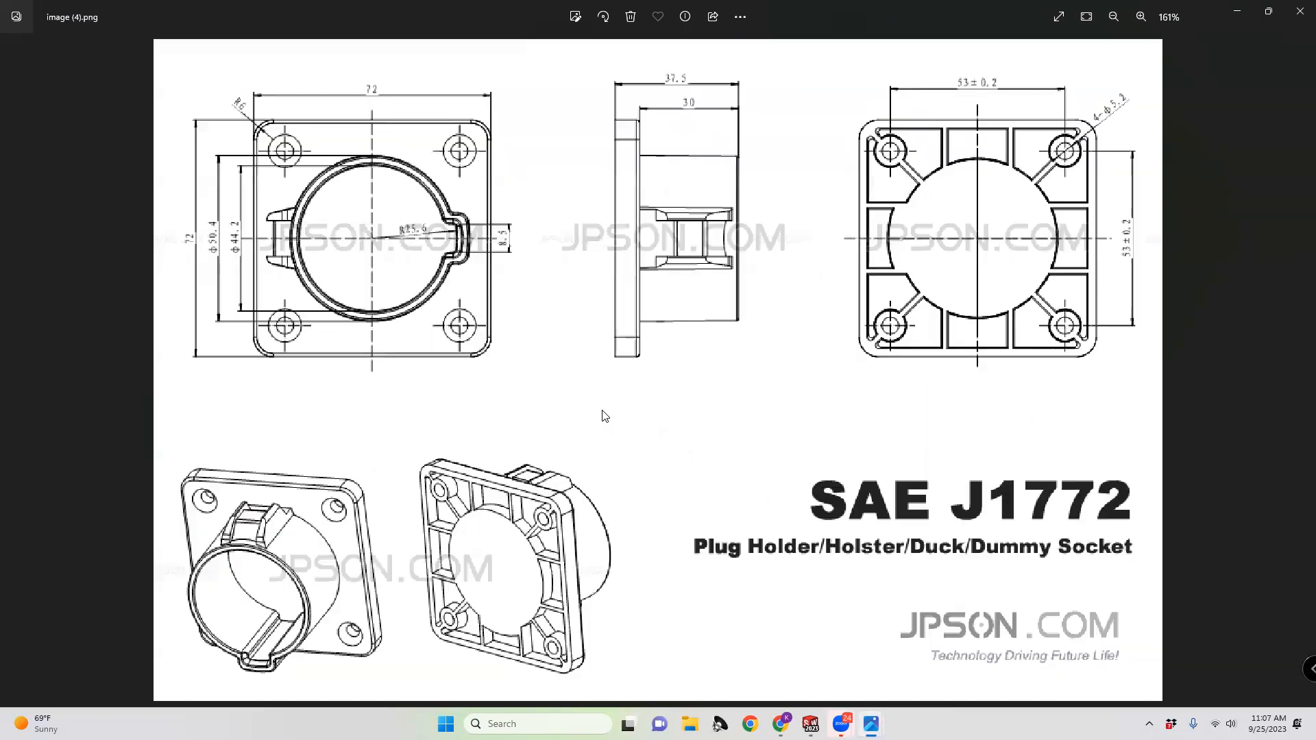
Switch from the plug holder drawing to Chrome and search Google for "sae j1772" in a new tab
scroll(604, 417, "down", 1)
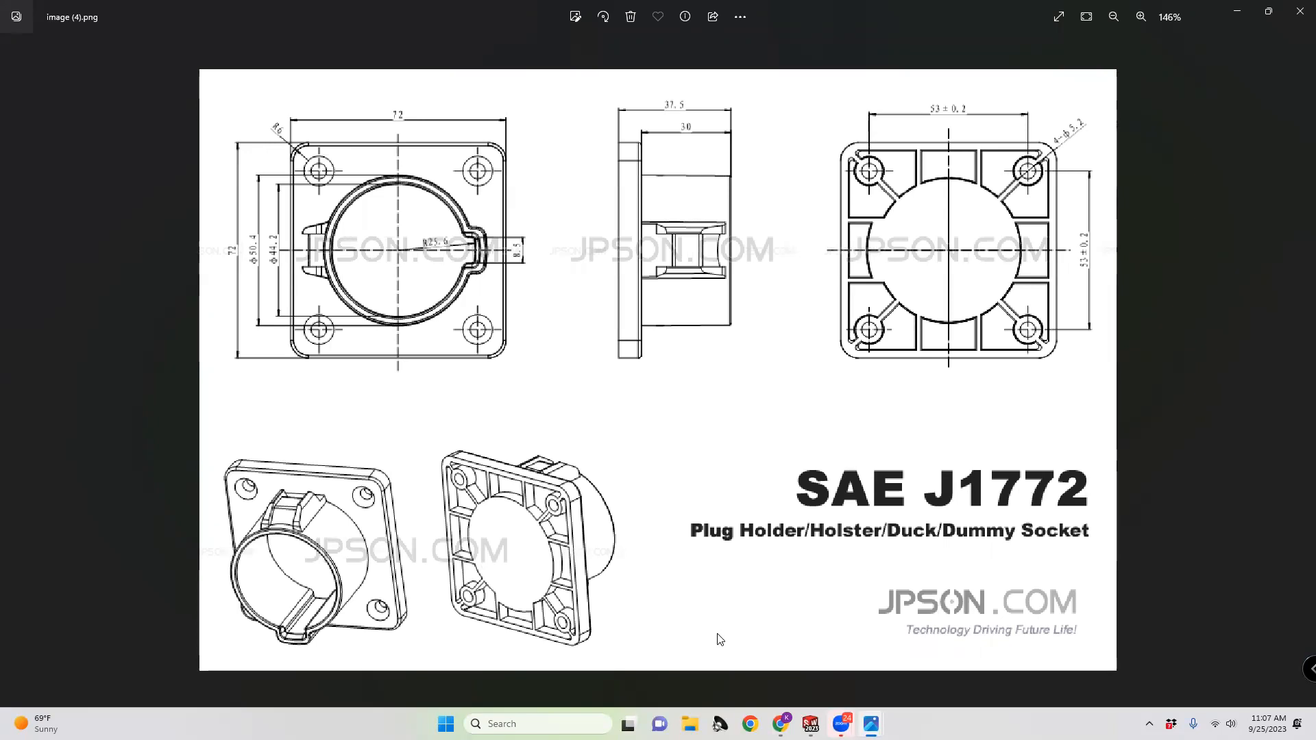
mouse_move(784, 727)
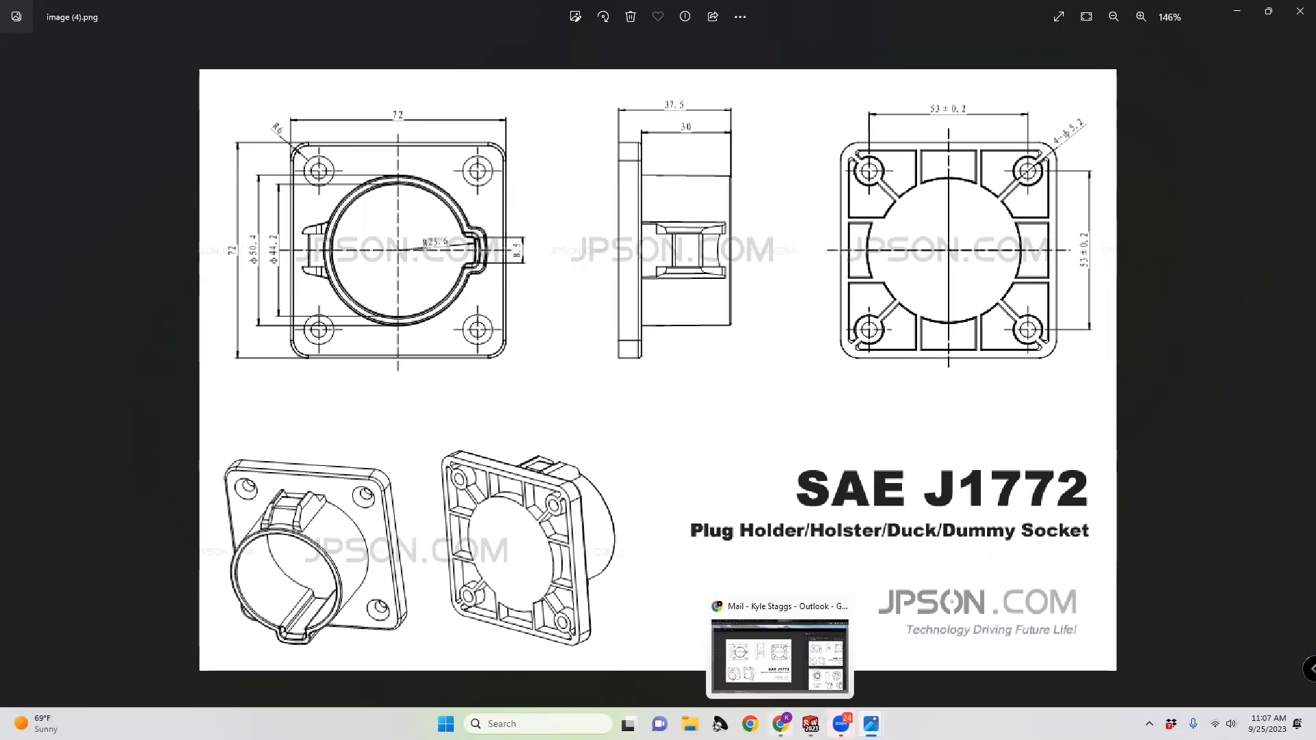
left_click(777, 667)
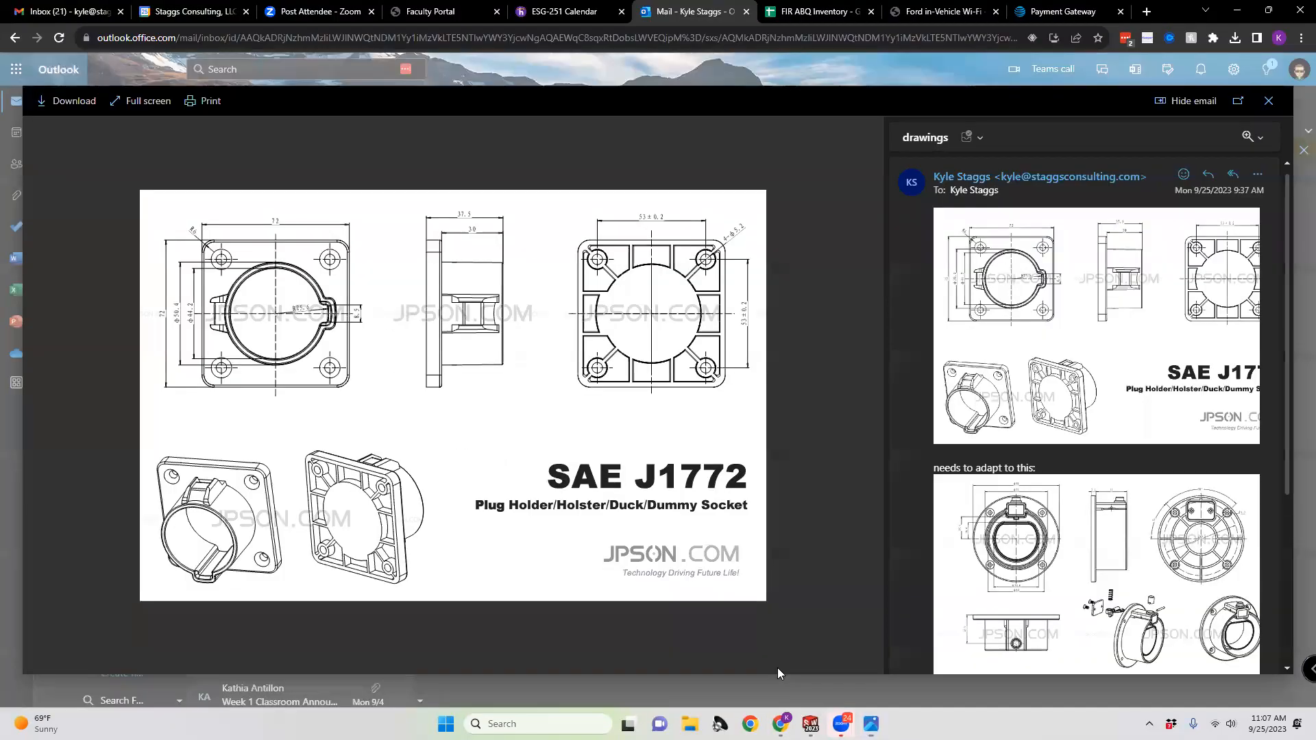
left_click(1146, 11)
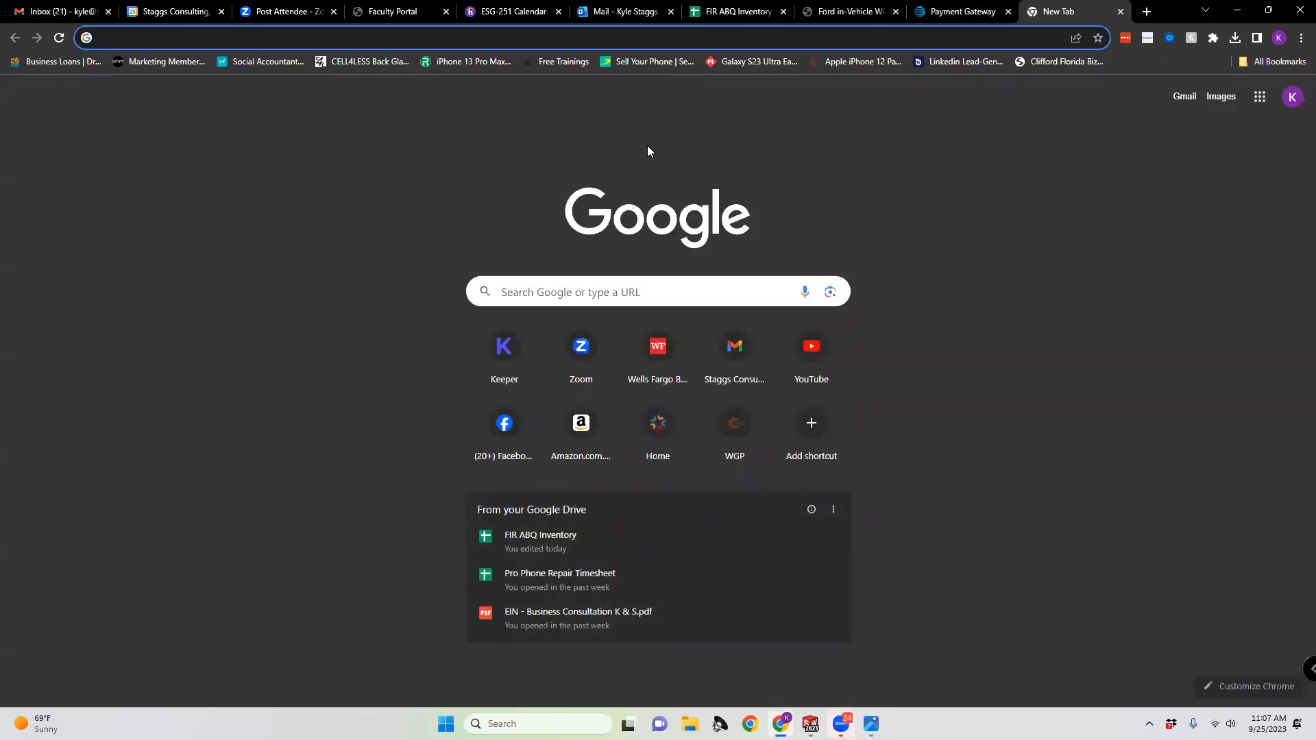
type("sae")
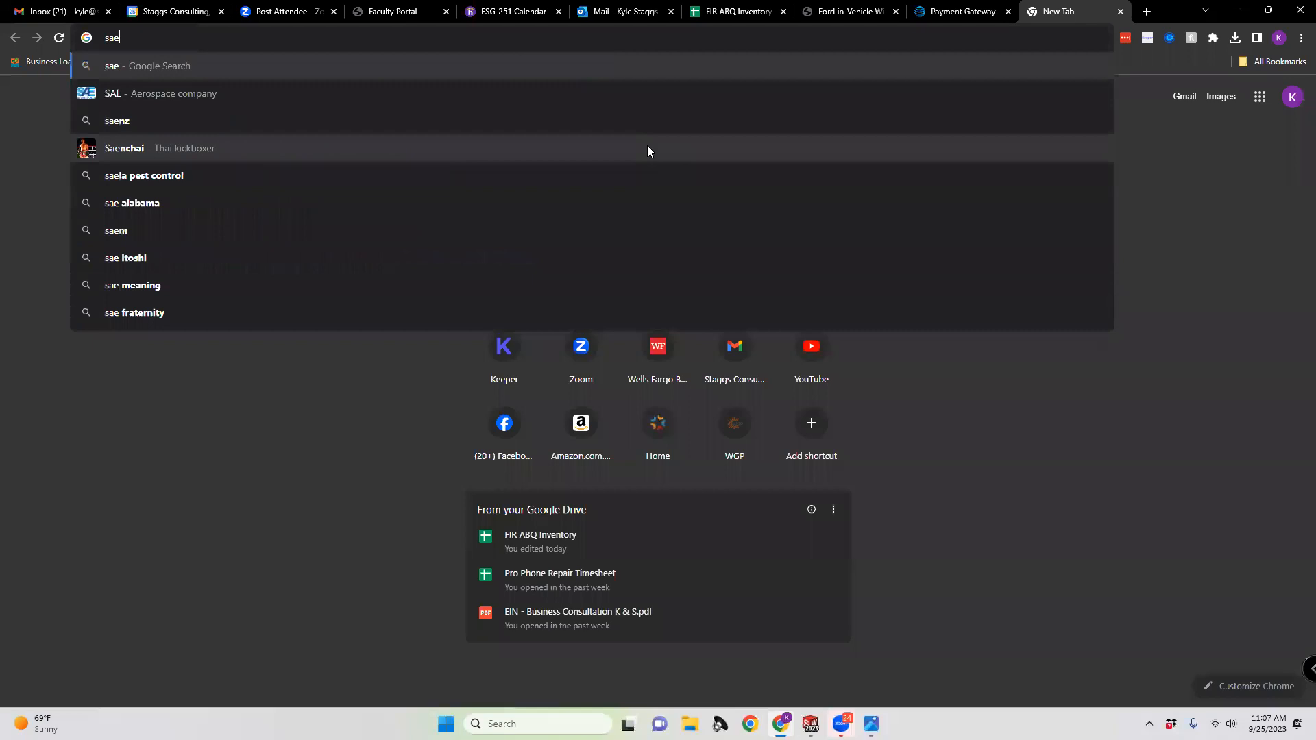
type(" j1")
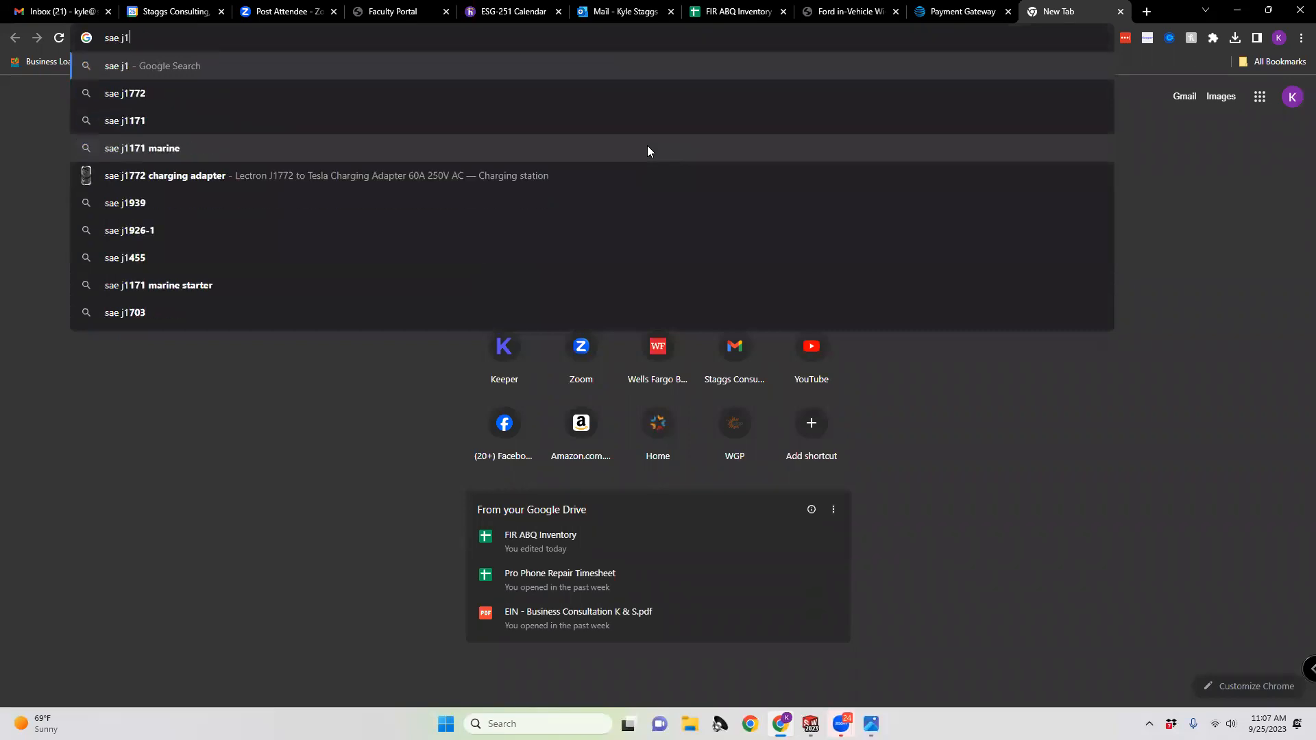
type("772")
key("Return")
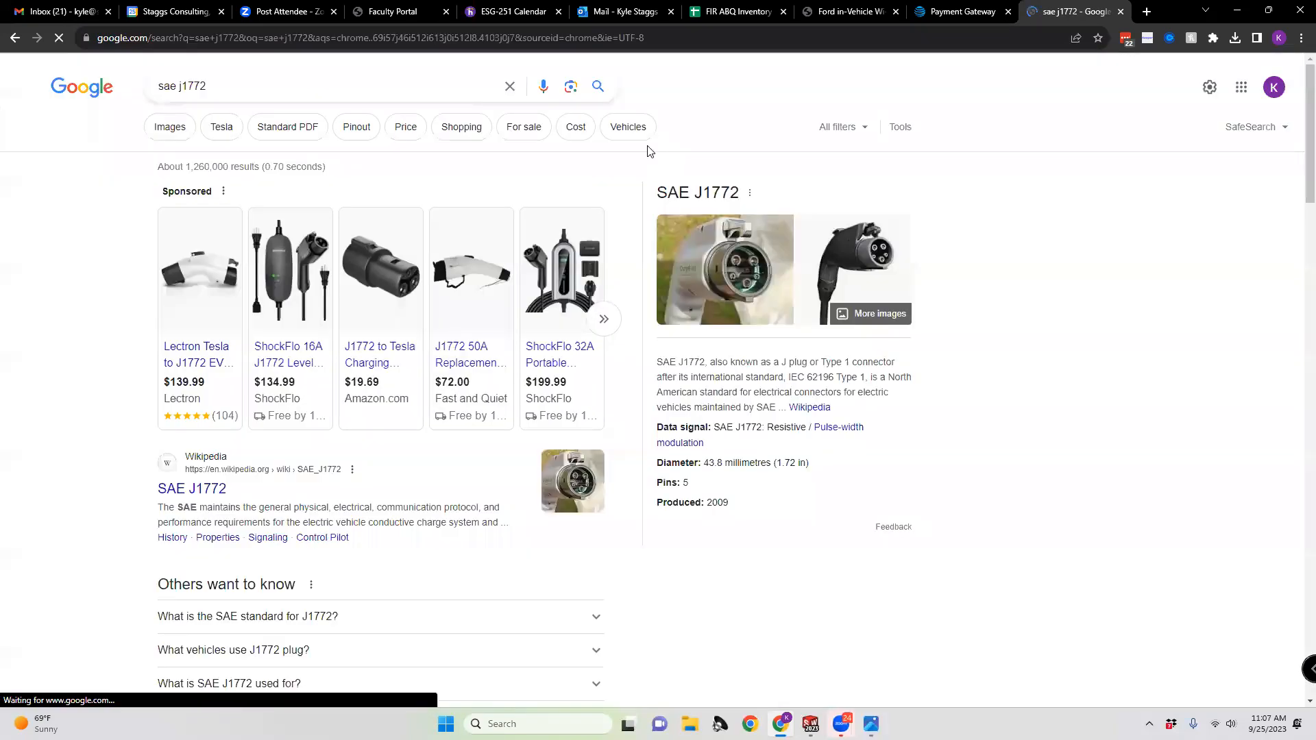
Examine the SAE J1772 image results, comparing the Wikipedia connector photo with the Cyberswitching chart of charging standards
left_click(711, 283)
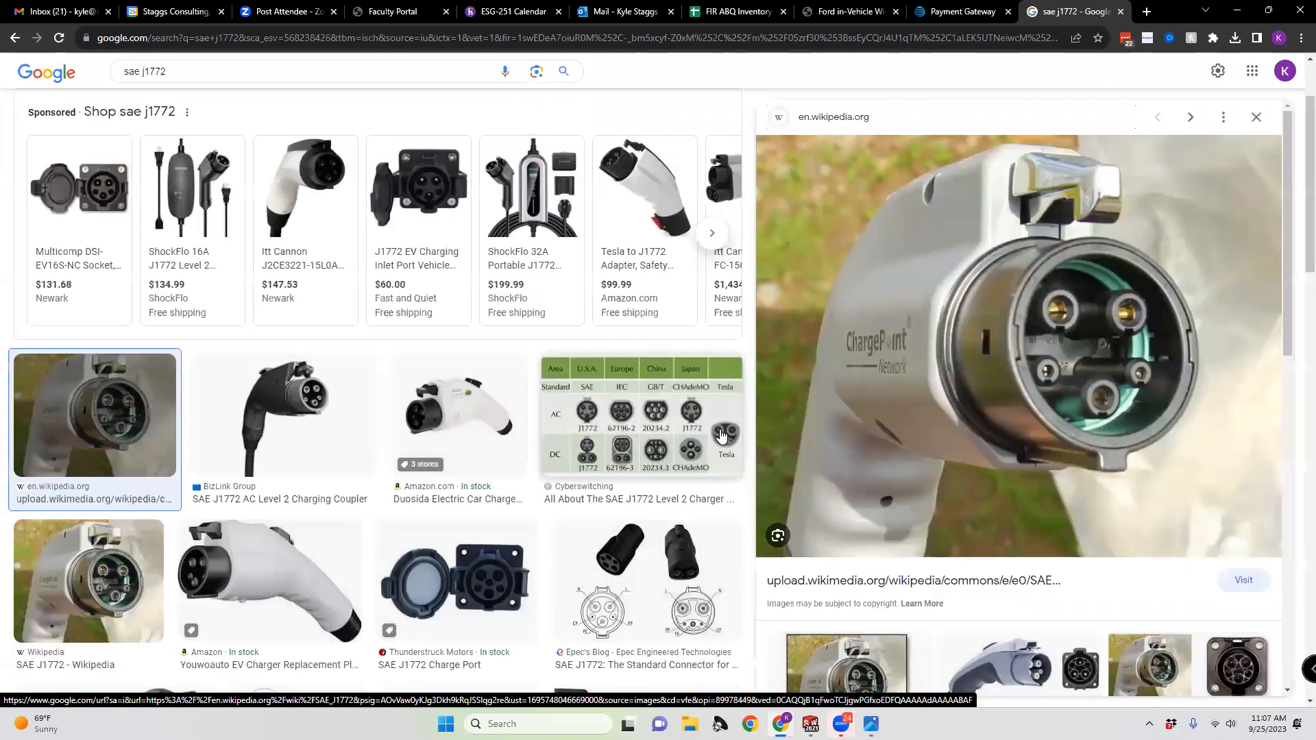
left_click(672, 428)
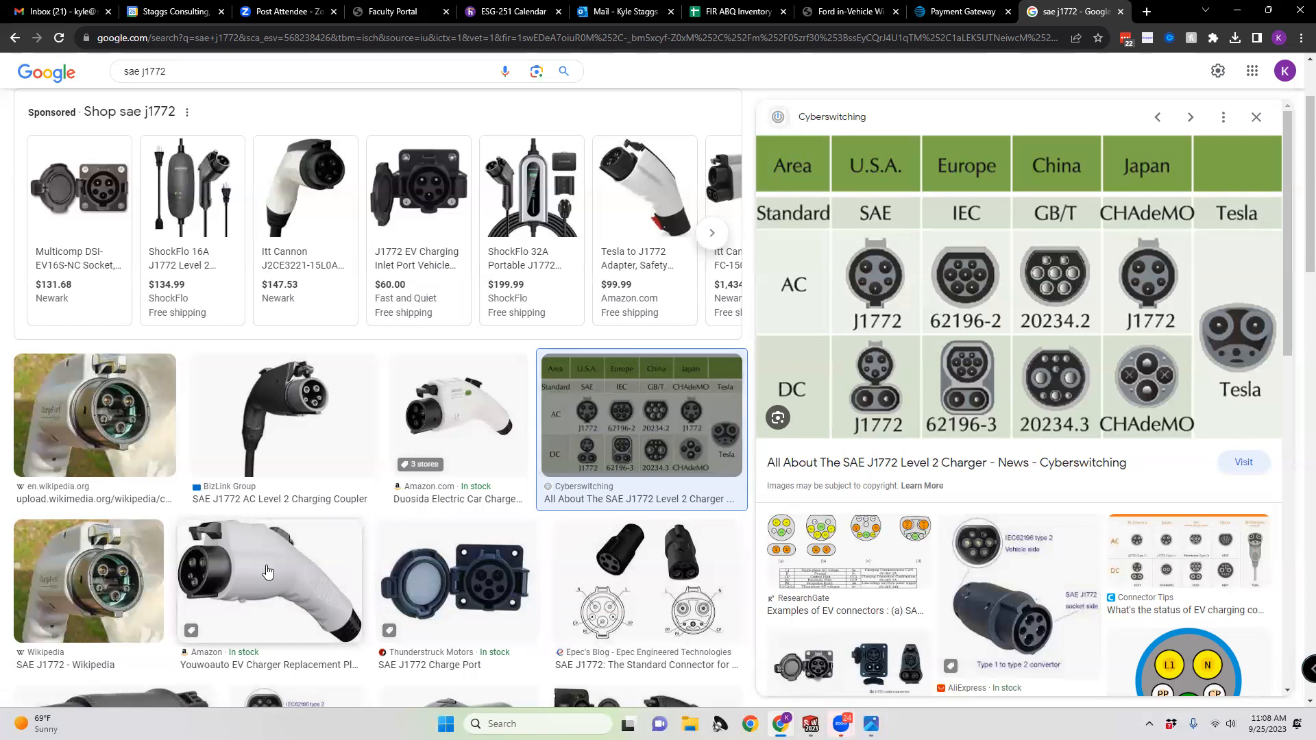
left_click(74, 392)
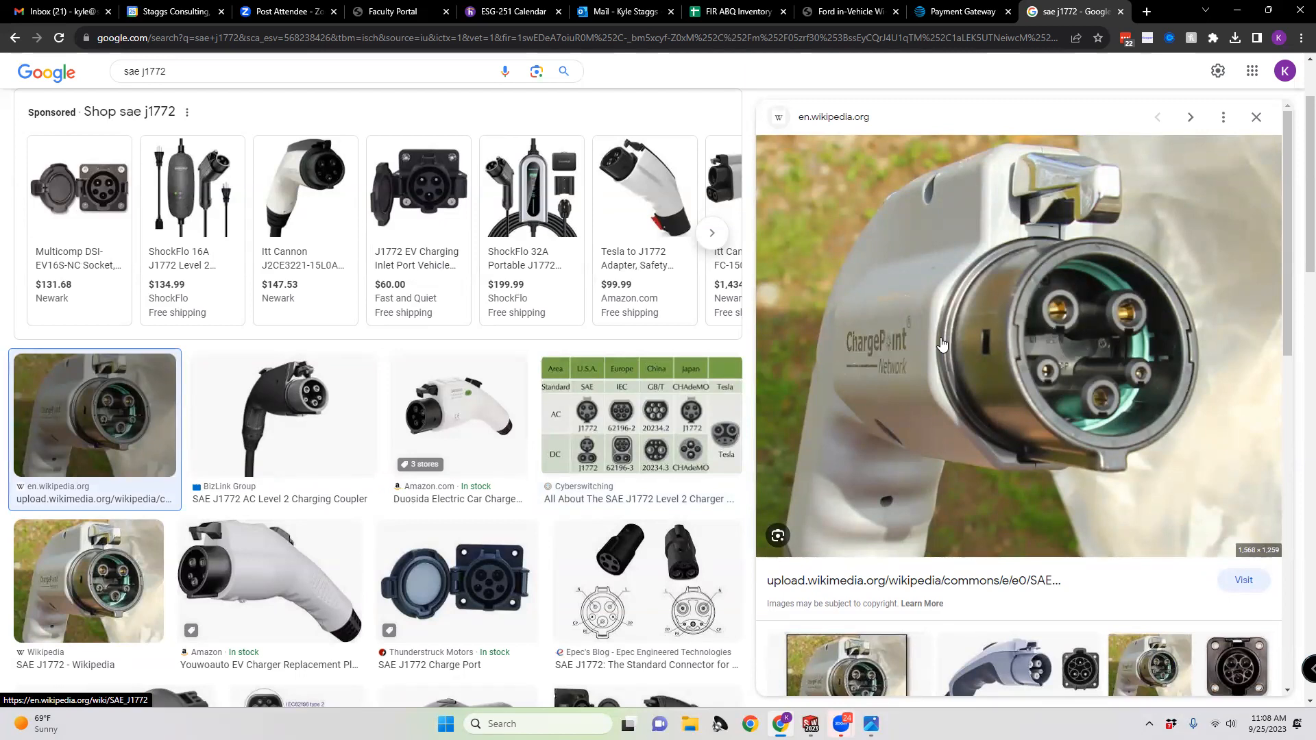
mouse_move(550, 208)
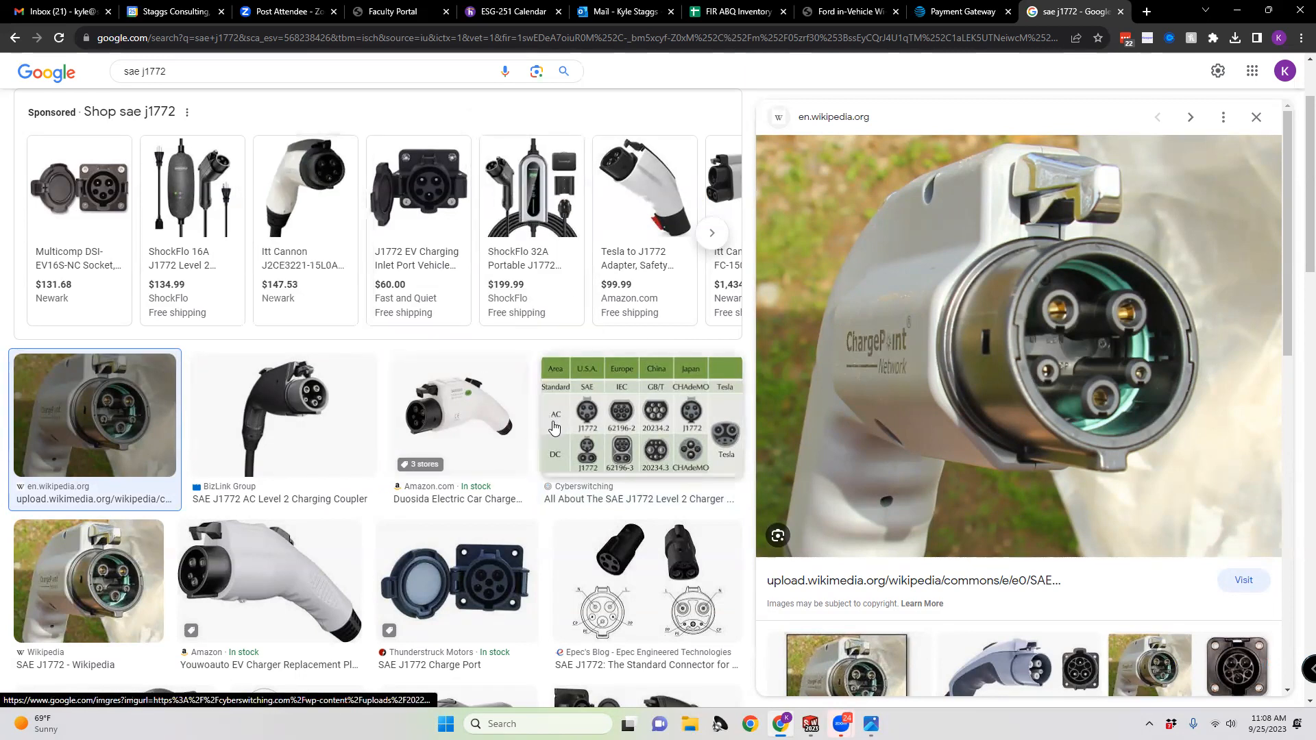
Look over Newark's product page for the Multicomp DSI-EV16S-NC socket and return to the image results
left_click(76, 180)
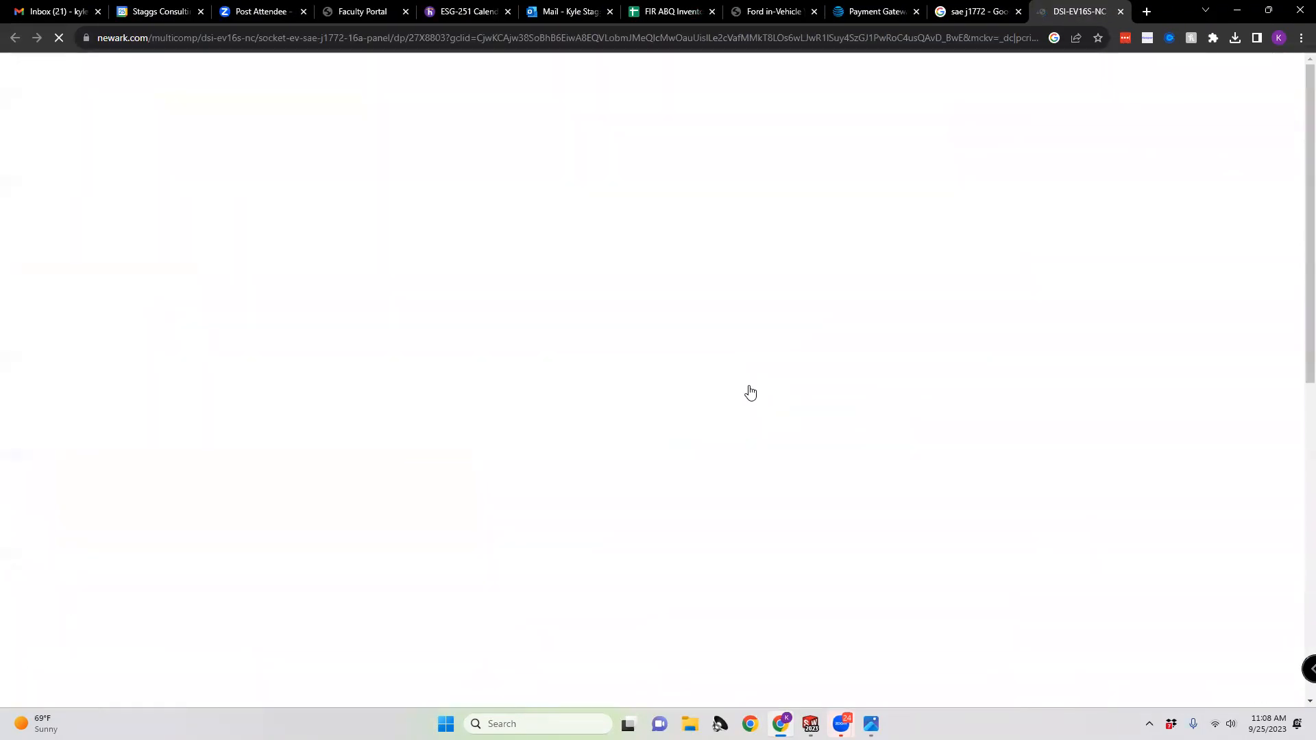
mouse_move(159, 380)
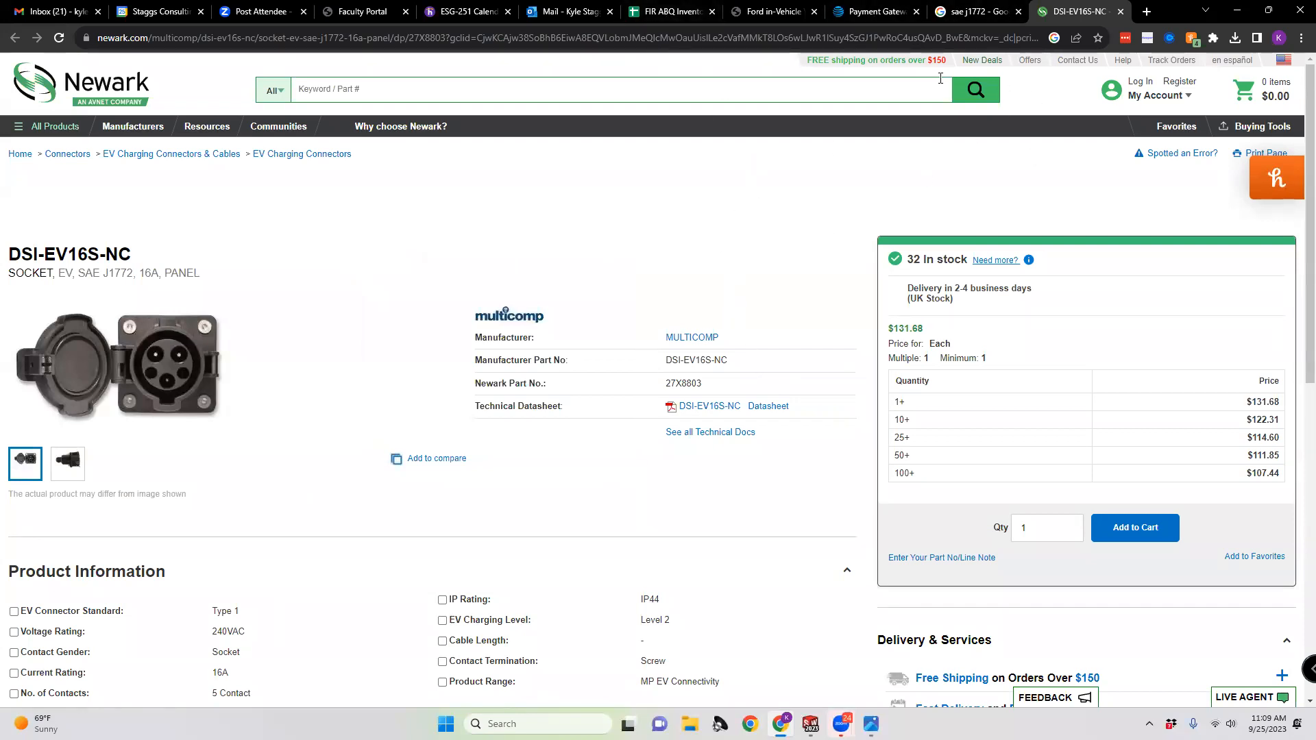
left_click(980, 11)
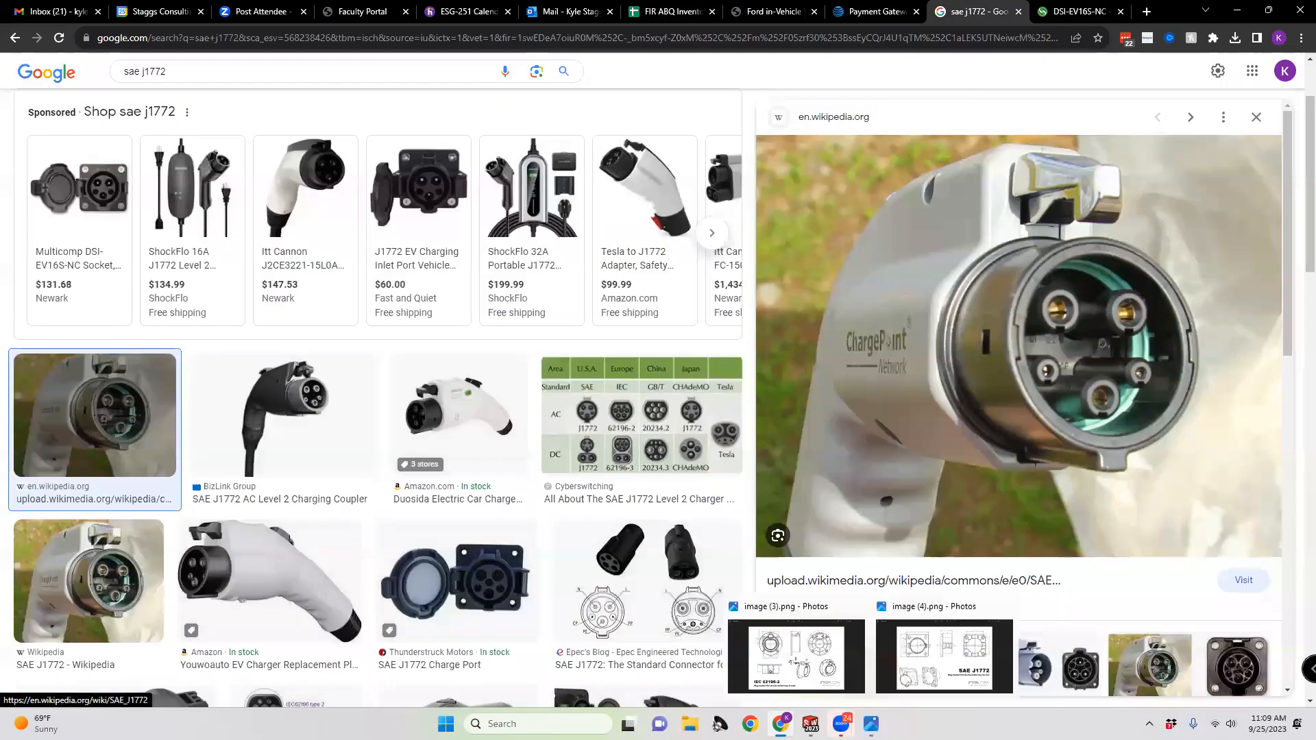
Switch to SOLIDWORKS and create a new part
left_click(810, 724)
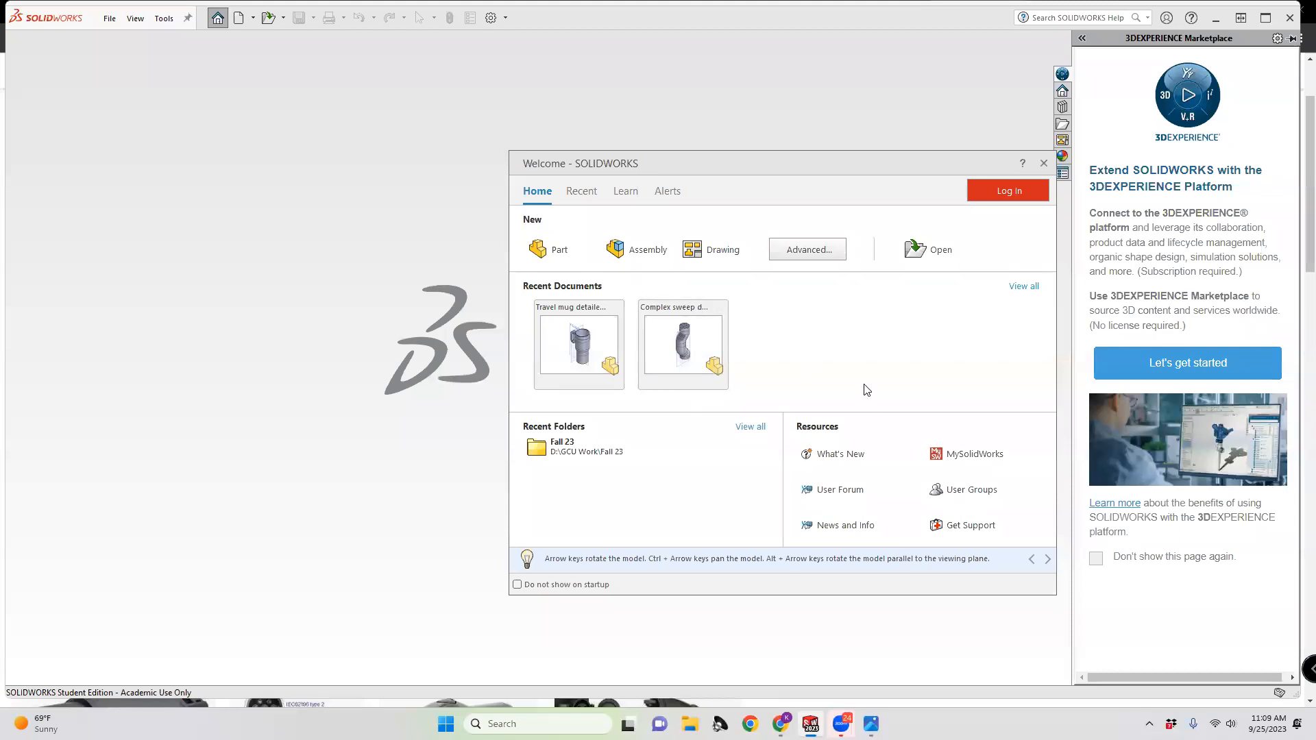
left_click(551, 251)
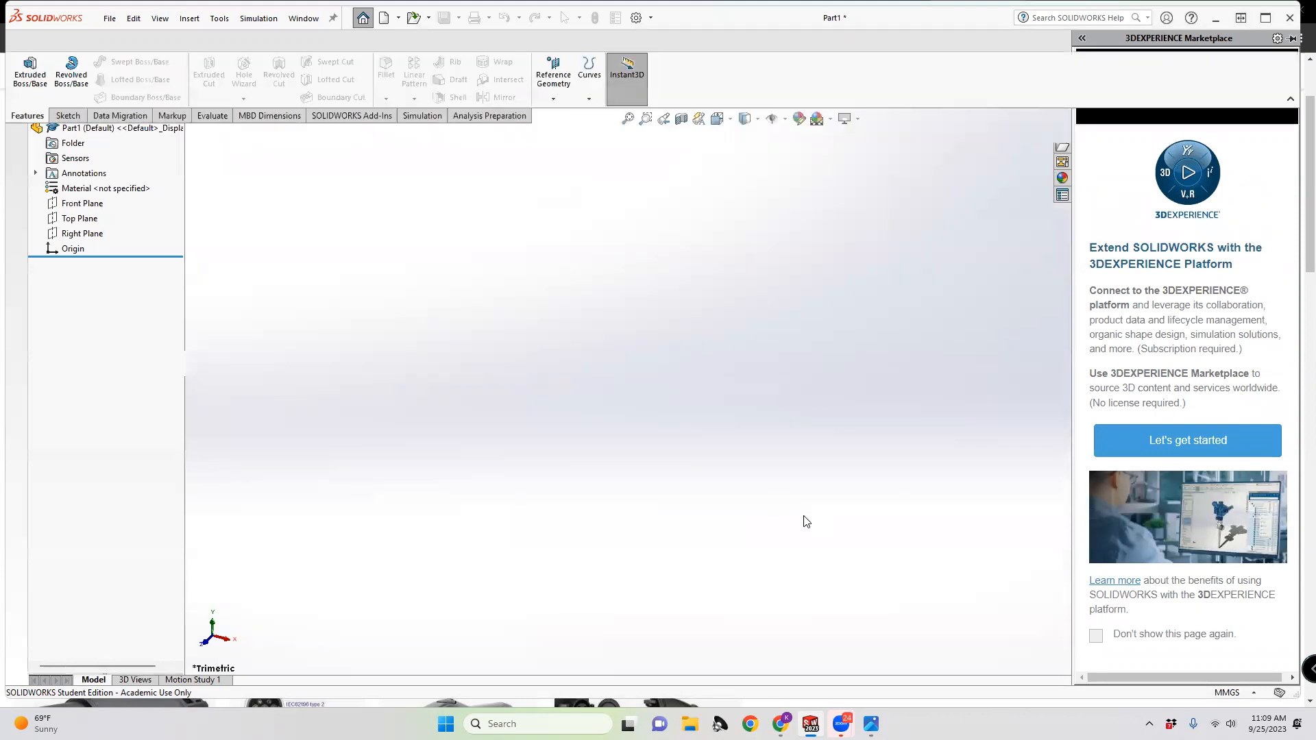
Review the dimensions on the IEC 62196-2 plug holder drawing in image (3).png and return to SOLIDWORKS
mouse_move(870, 724)
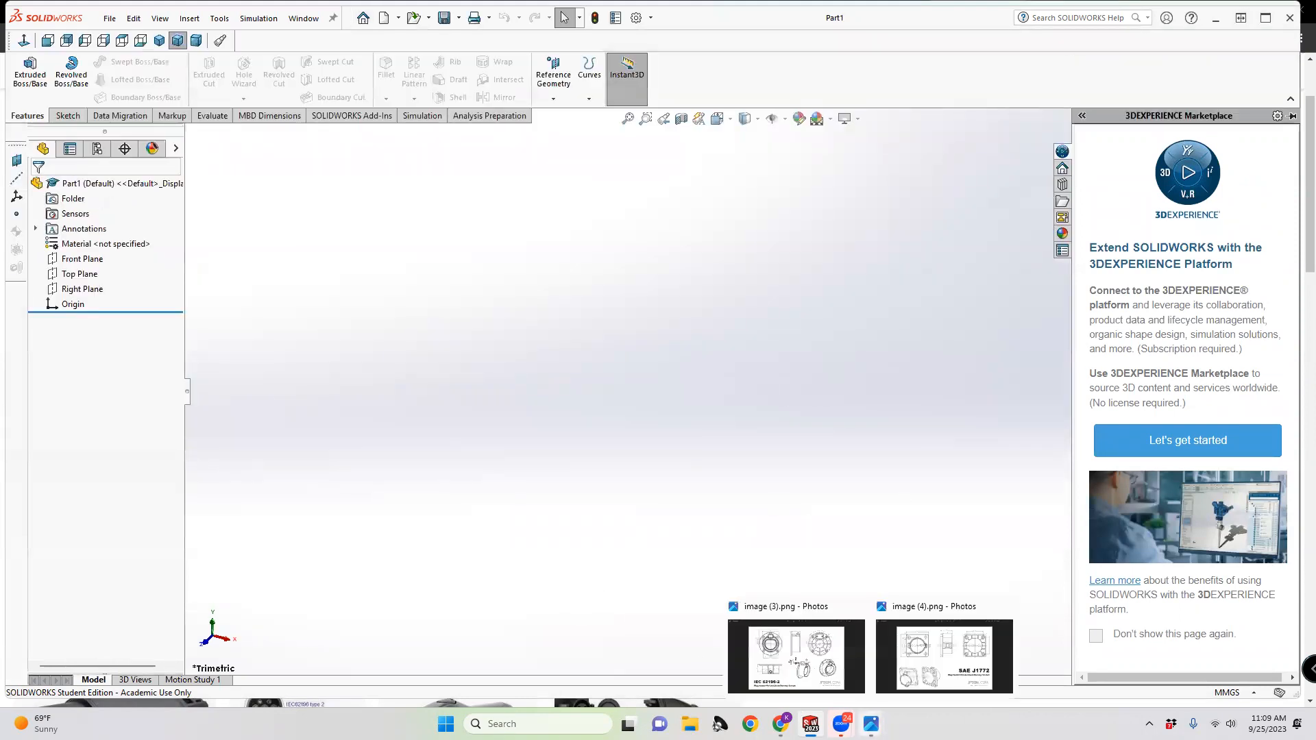
left_click(806, 653)
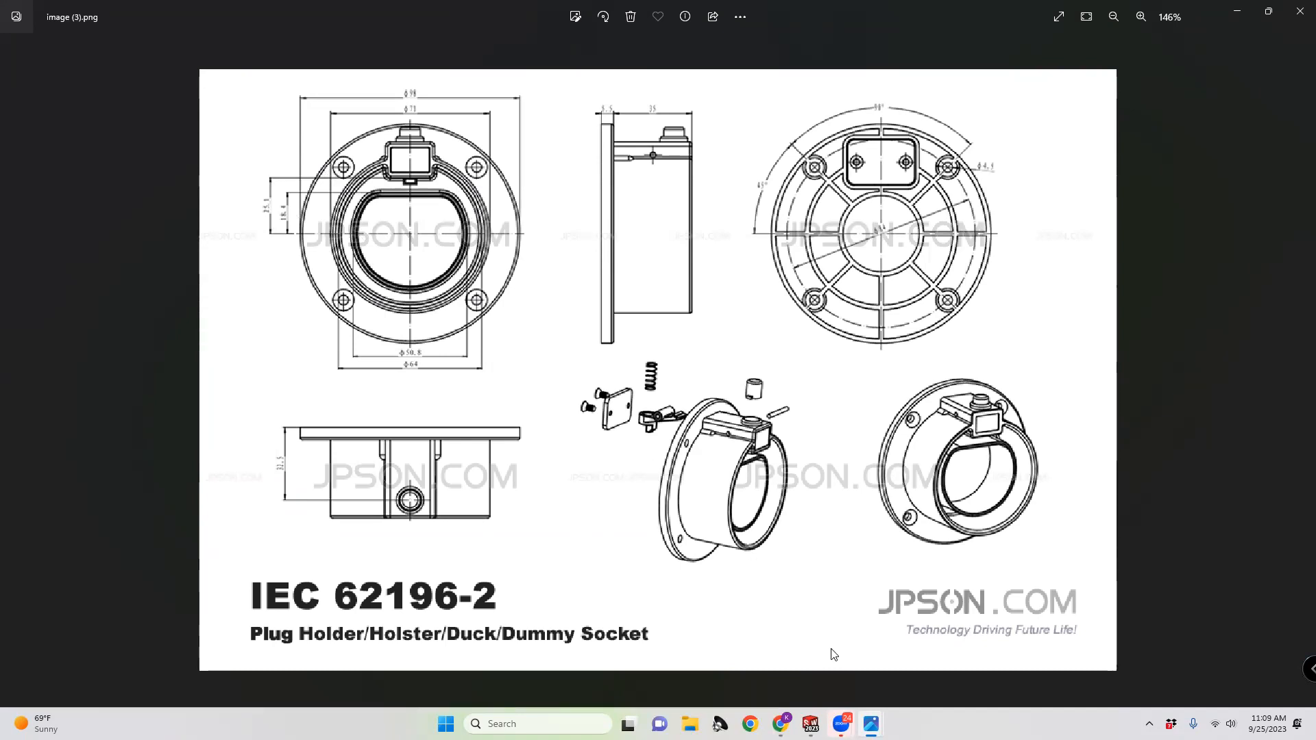
mouse_move(811, 724)
key("alt+Tab")
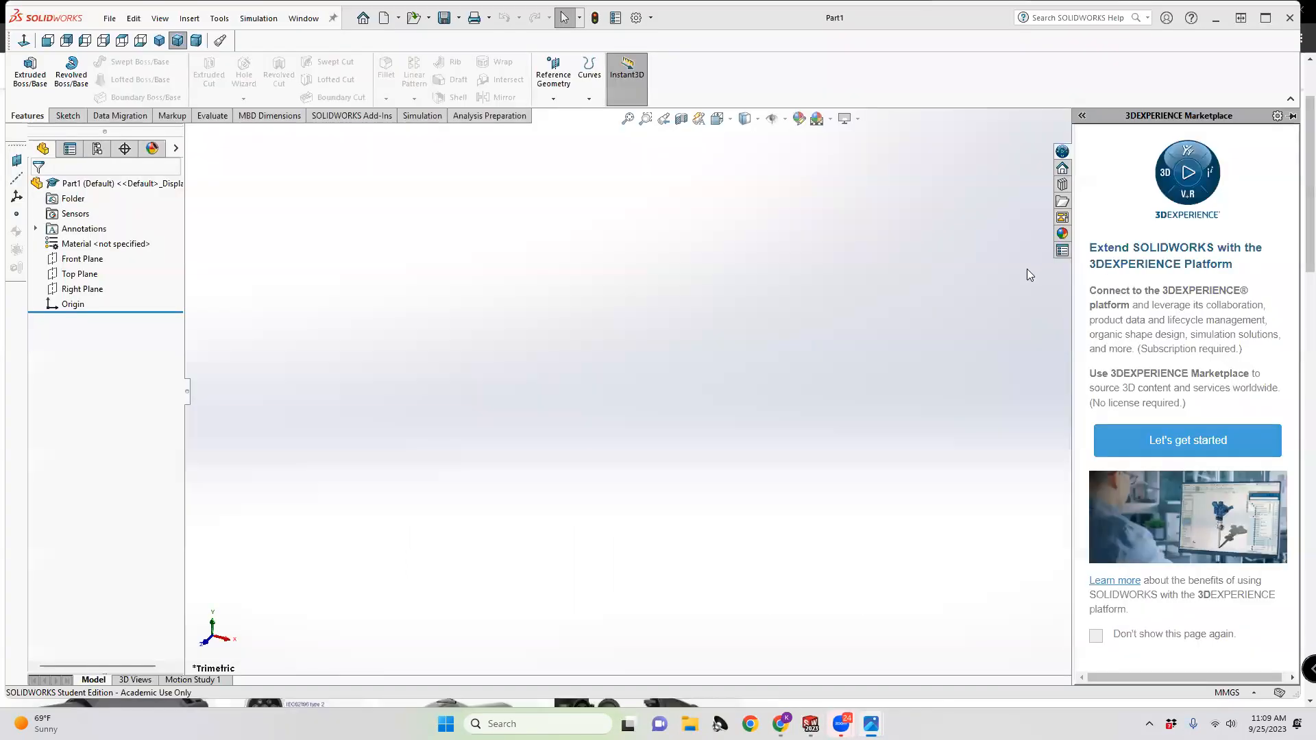
Start a sketch on the Front Plane and draw a circle centred on the origin, about 87 mm in diameter
left_click(789, 413)
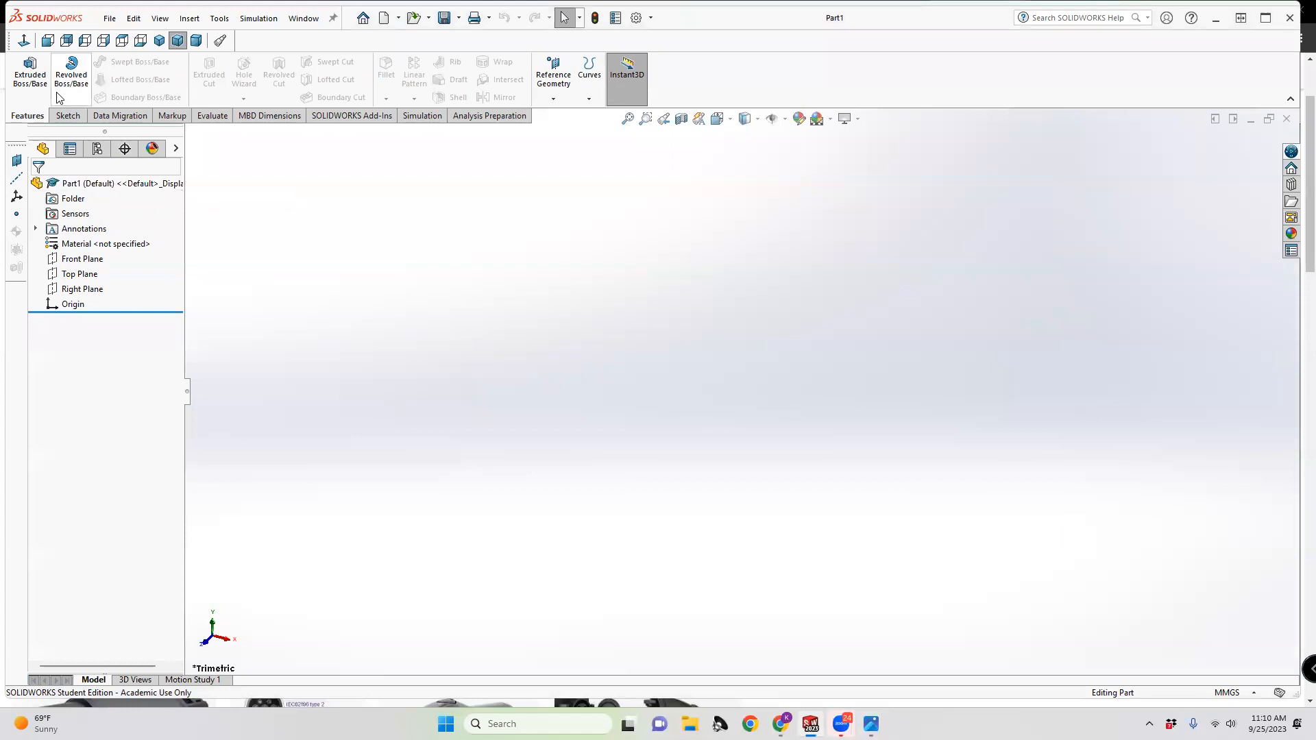
left_click(63, 116)
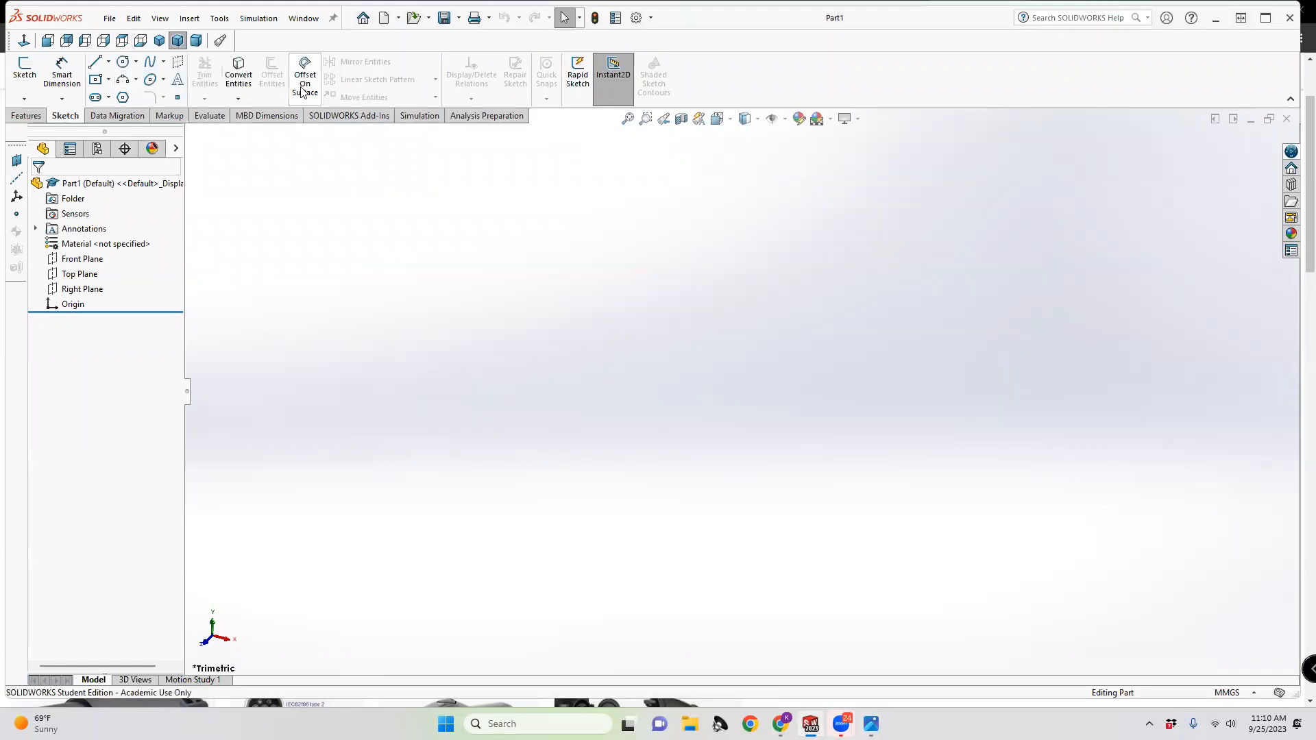
left_click(26, 72)
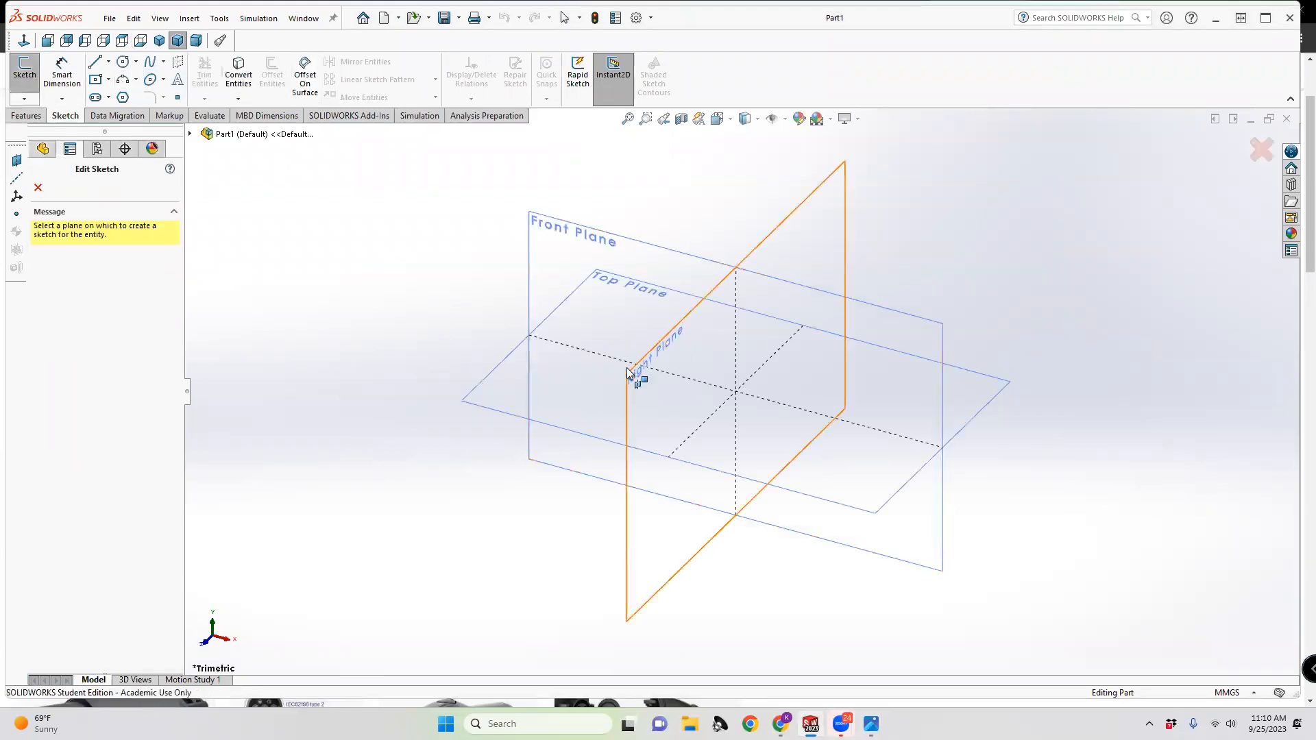
left_click(540, 258)
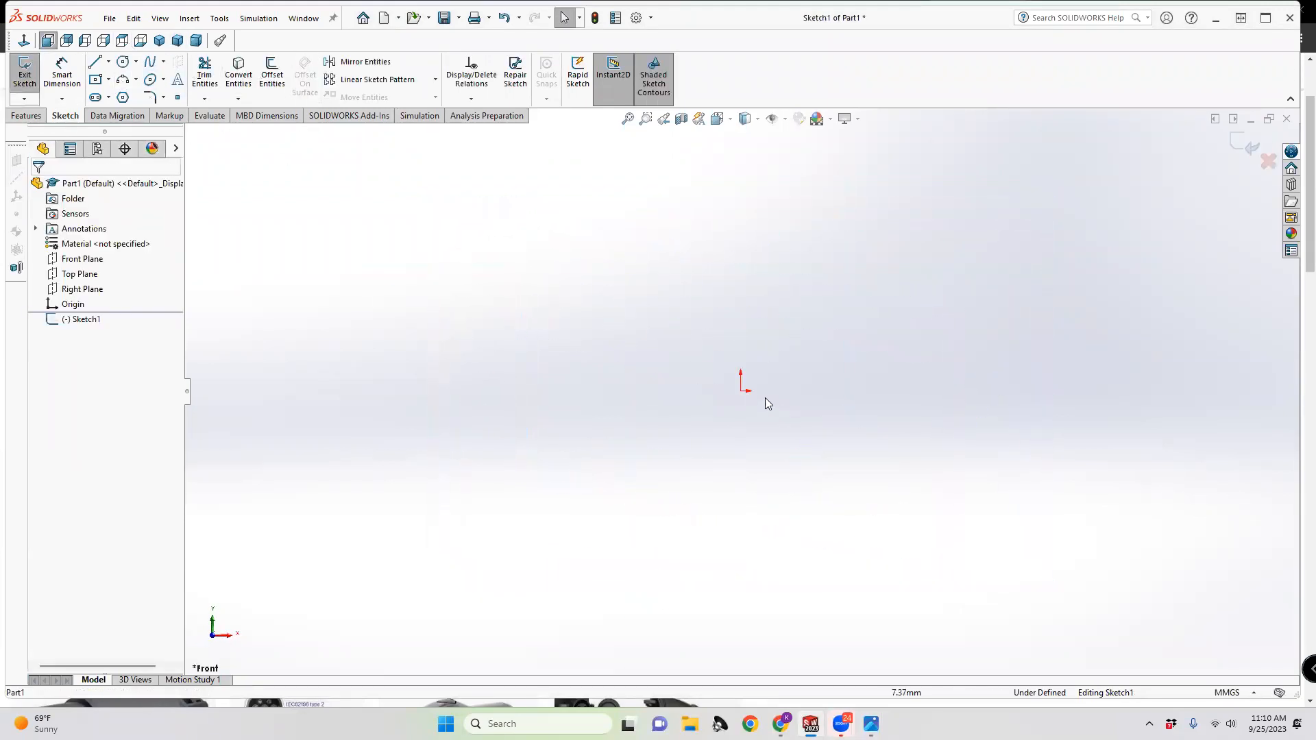
left_click(123, 62)
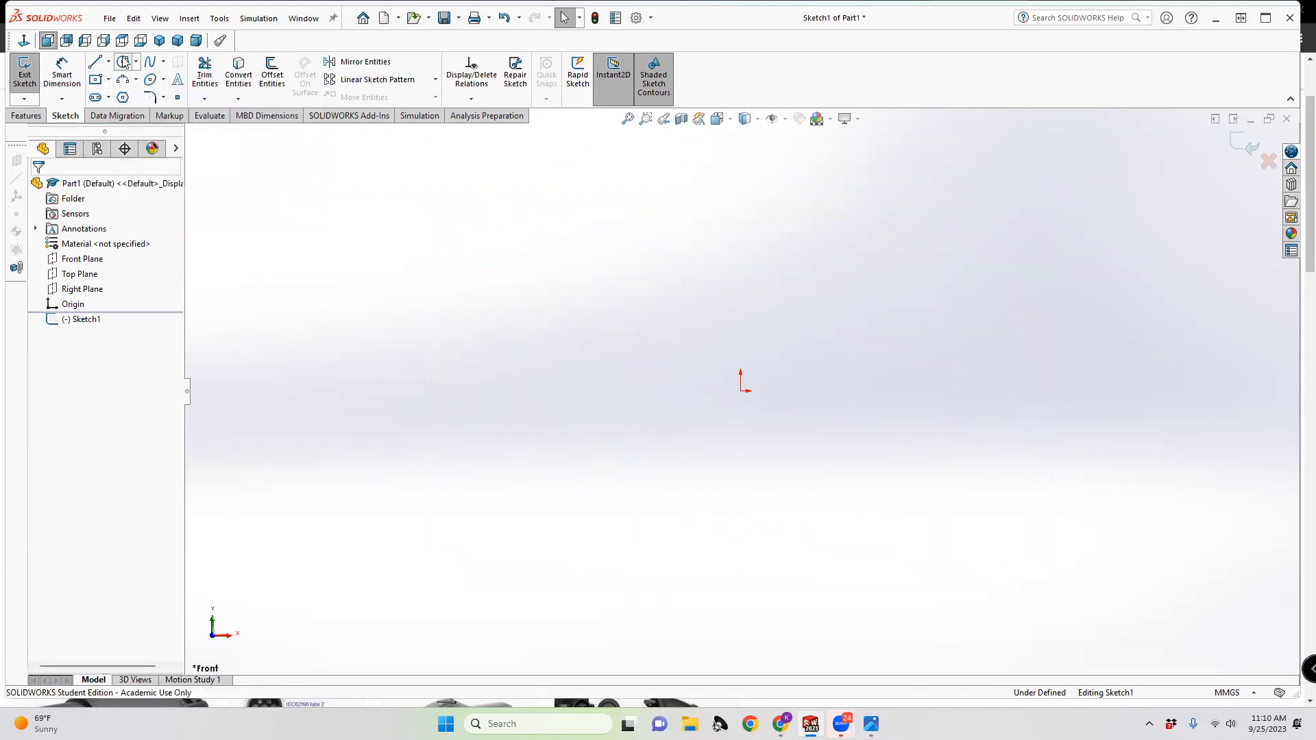
left_click(740, 390)
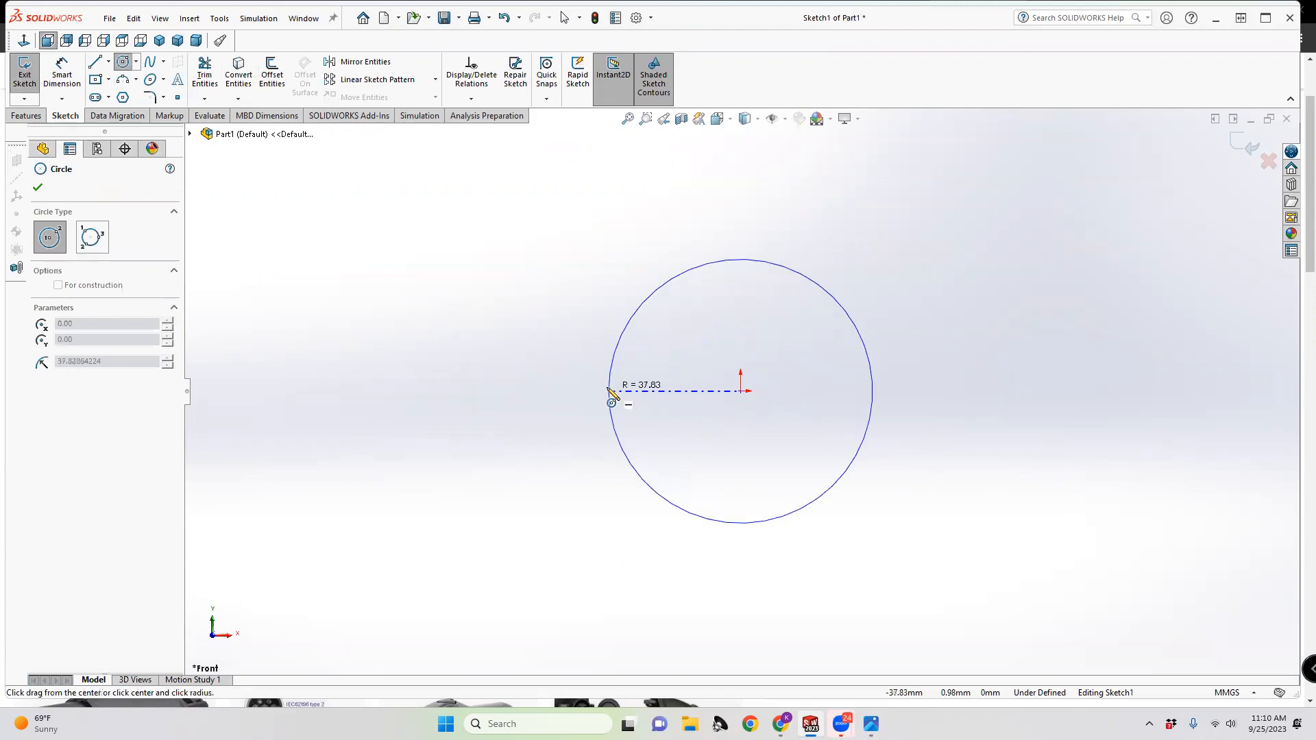
left_click(590, 390)
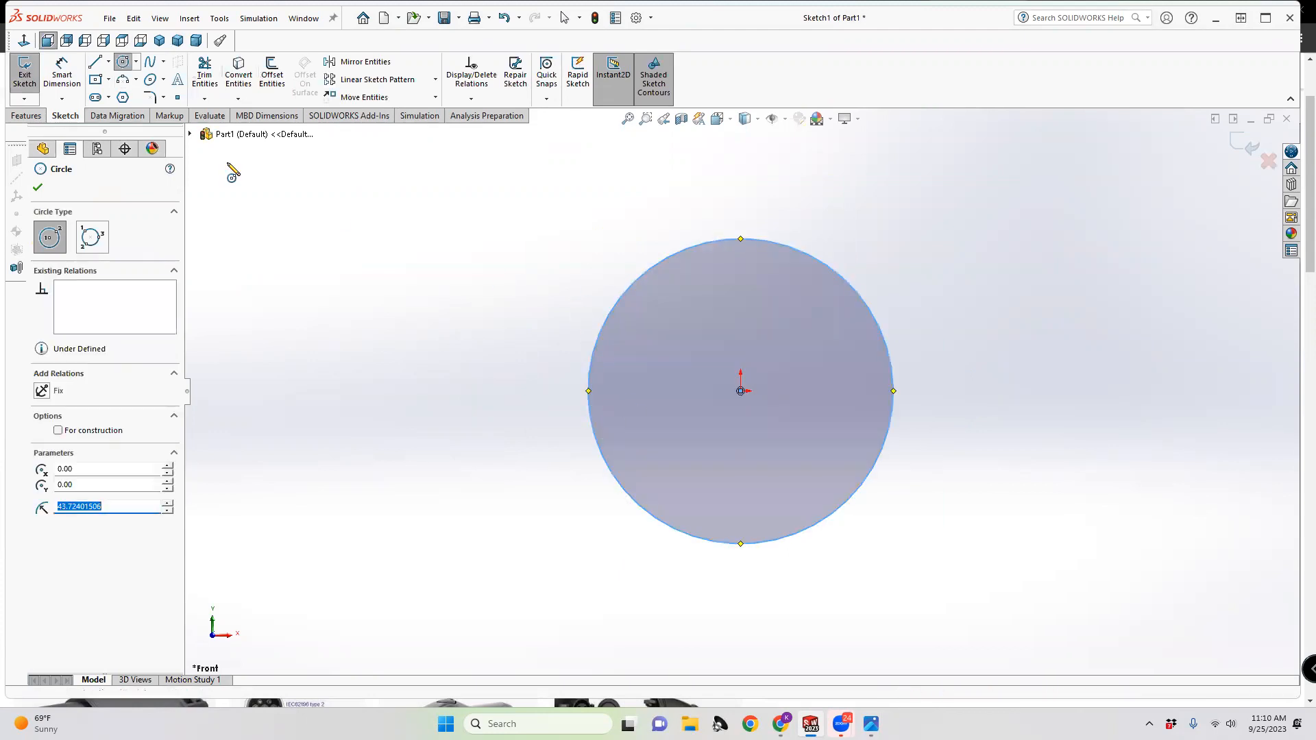
Dimension the circle's diameter and set it to 64 mm
left_click(62, 71)
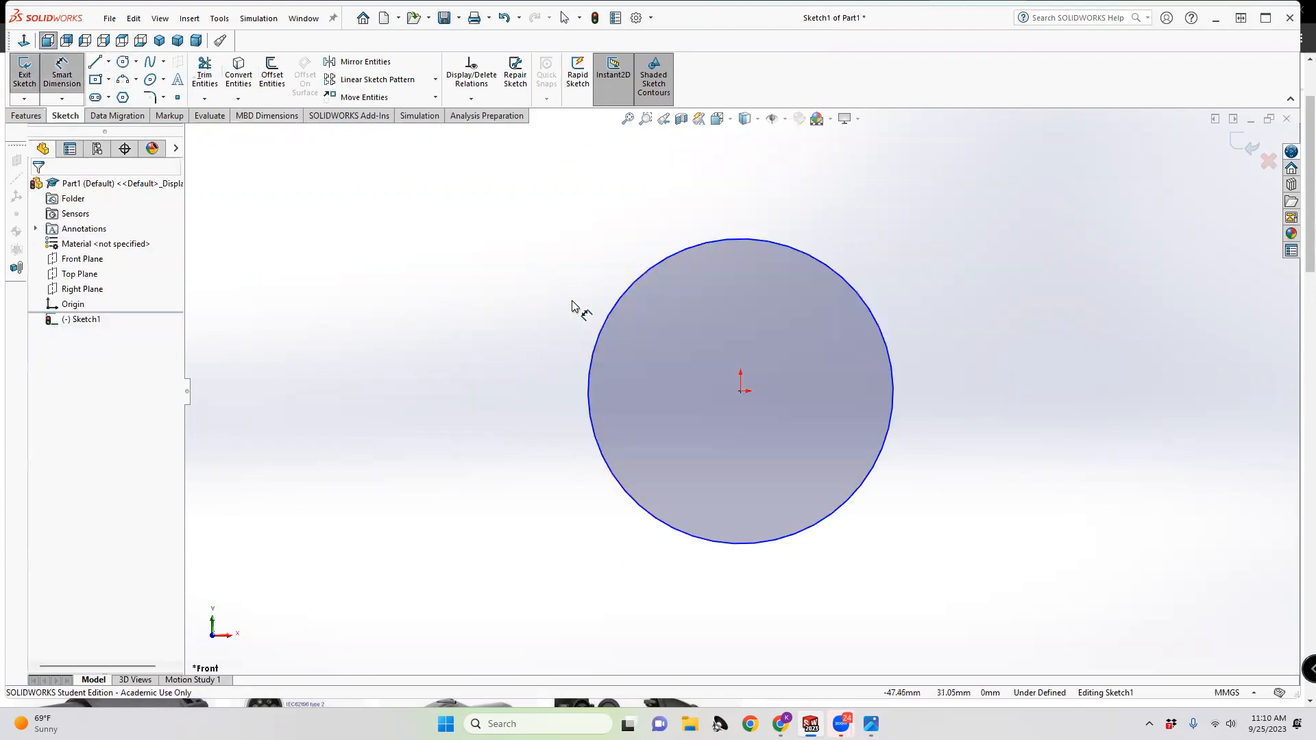
left_click(587, 396)
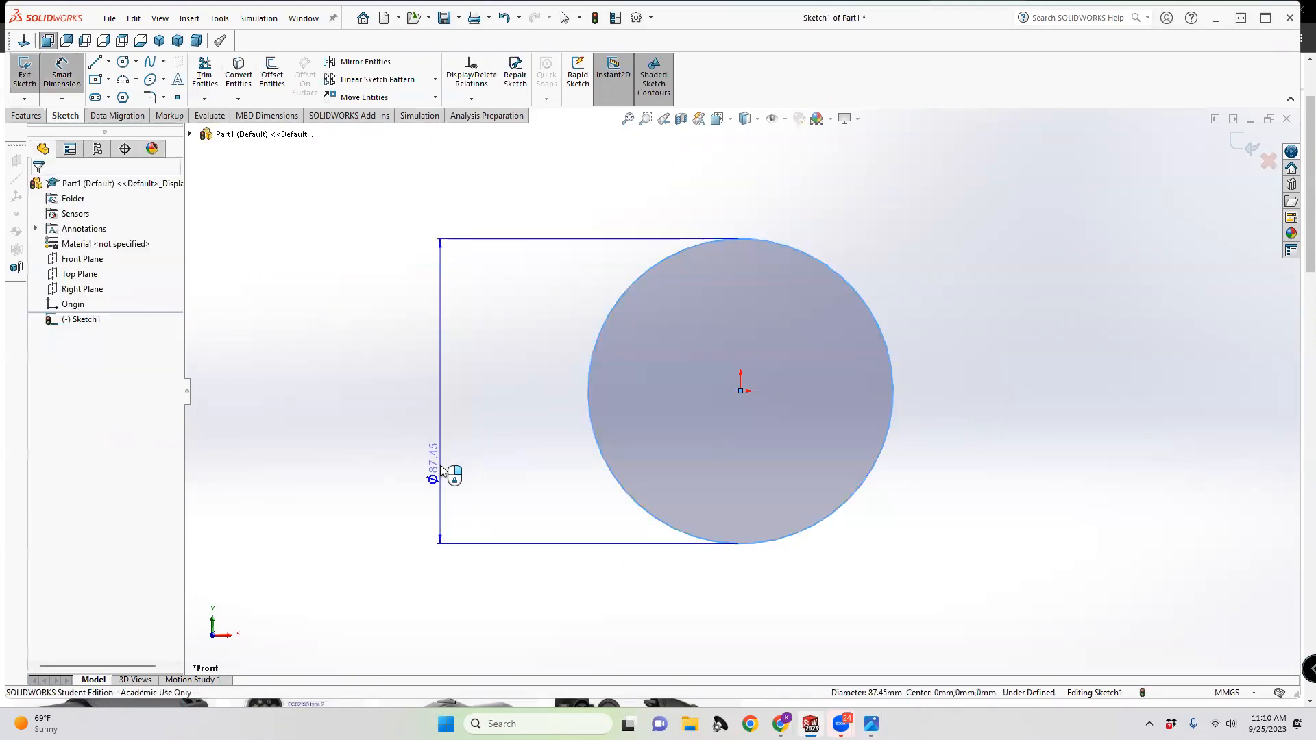
left_click(438, 465)
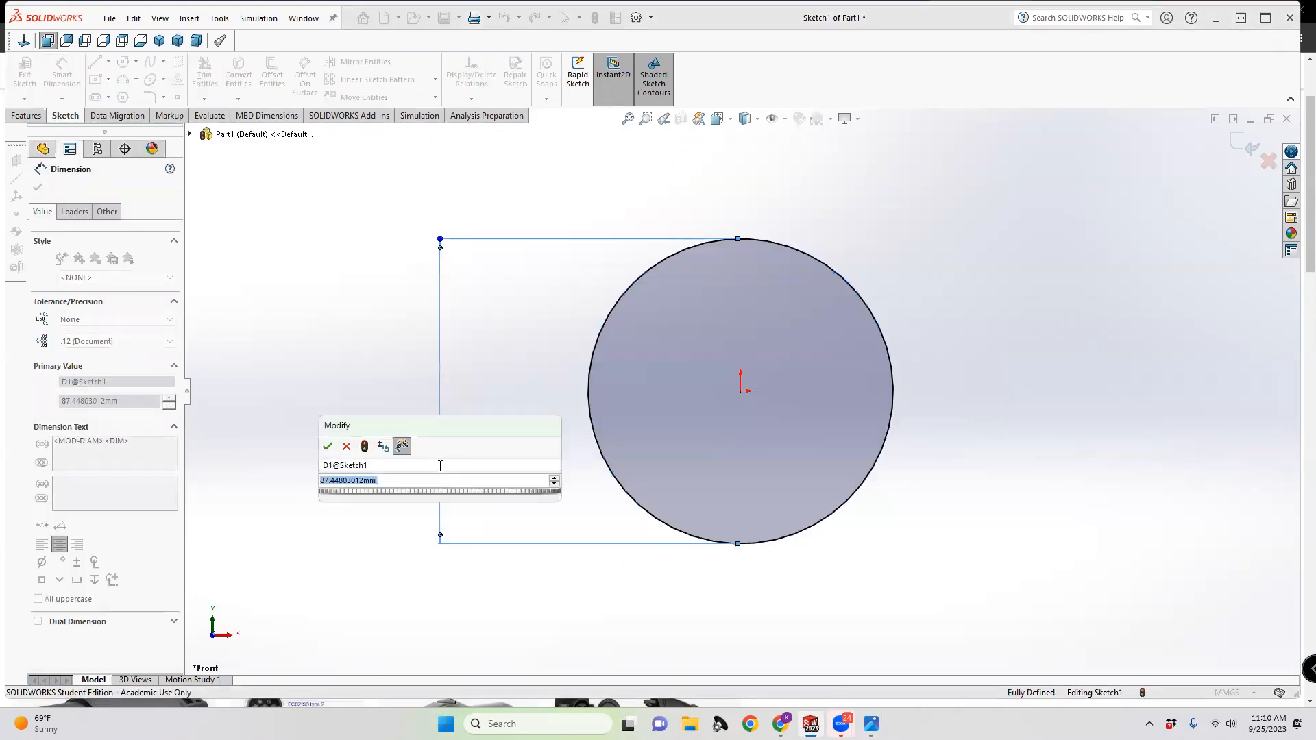
type("64")
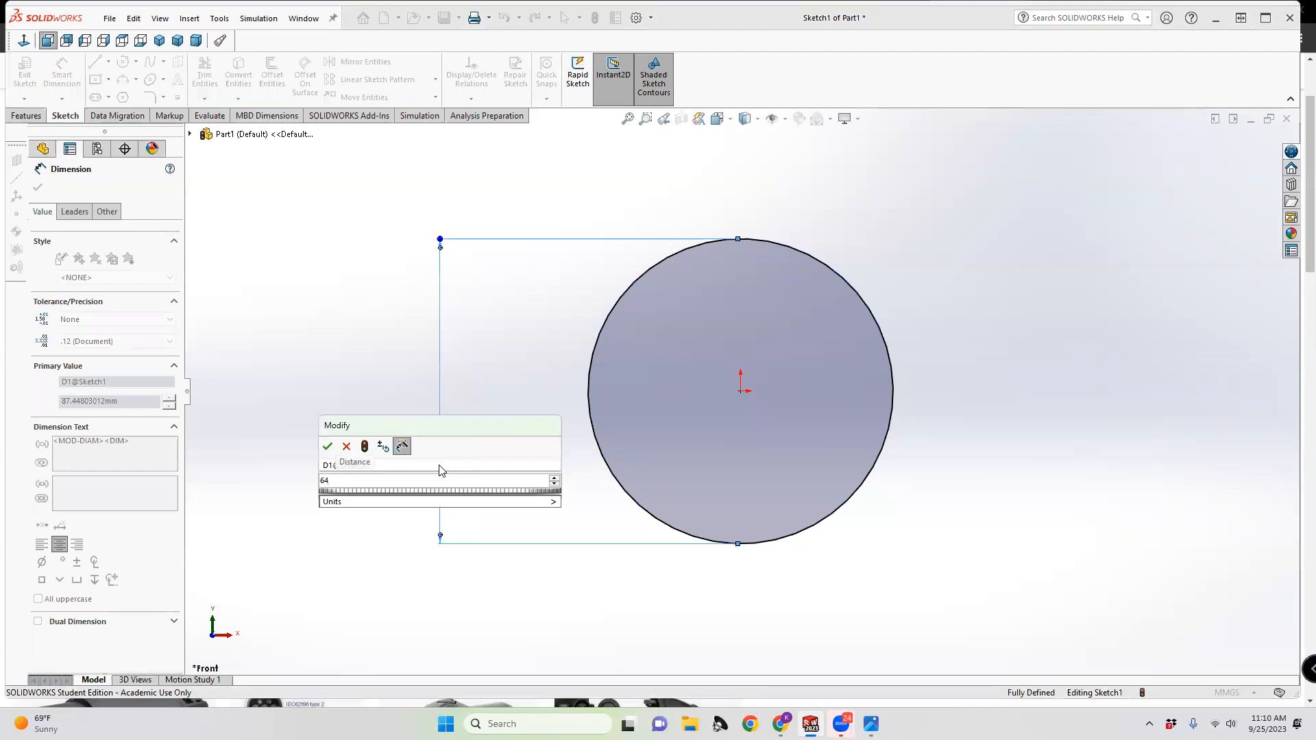
key("Return")
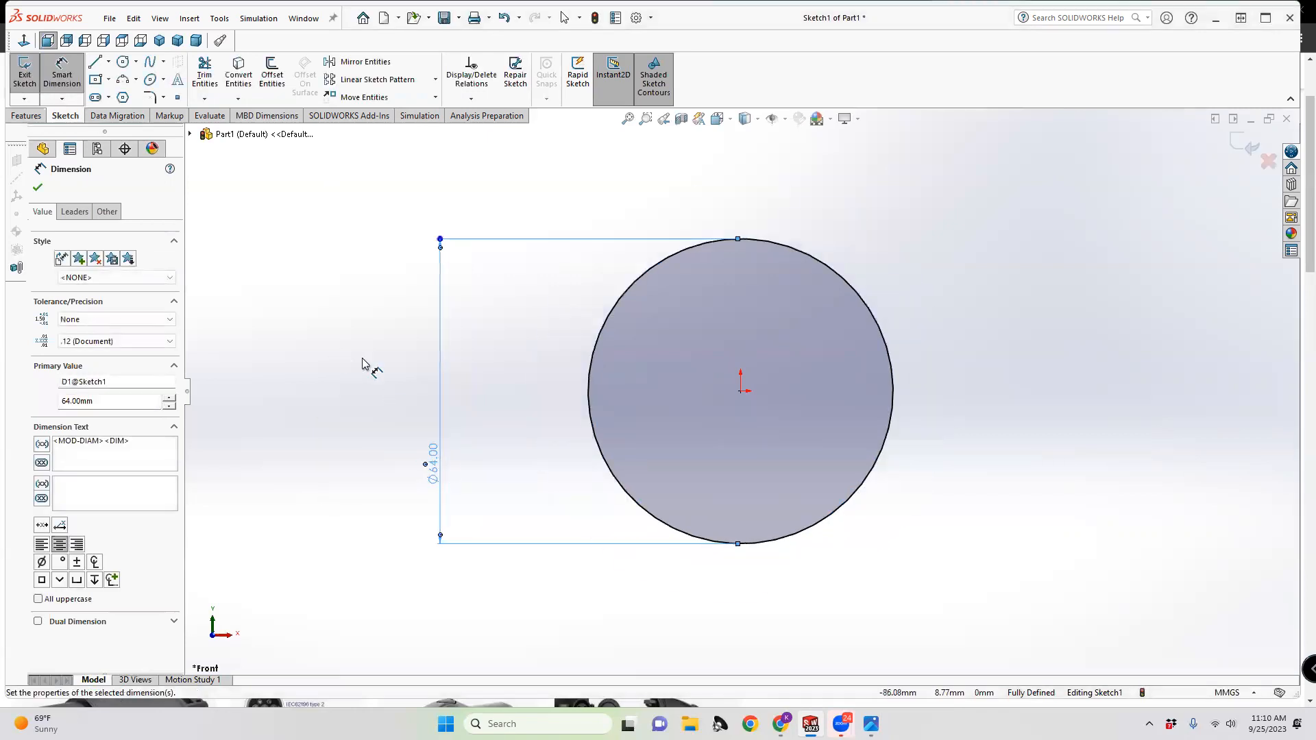
Draw a horizontal centerline across the upper part of the circle, about 19 mm above the origin
left_click(109, 82)
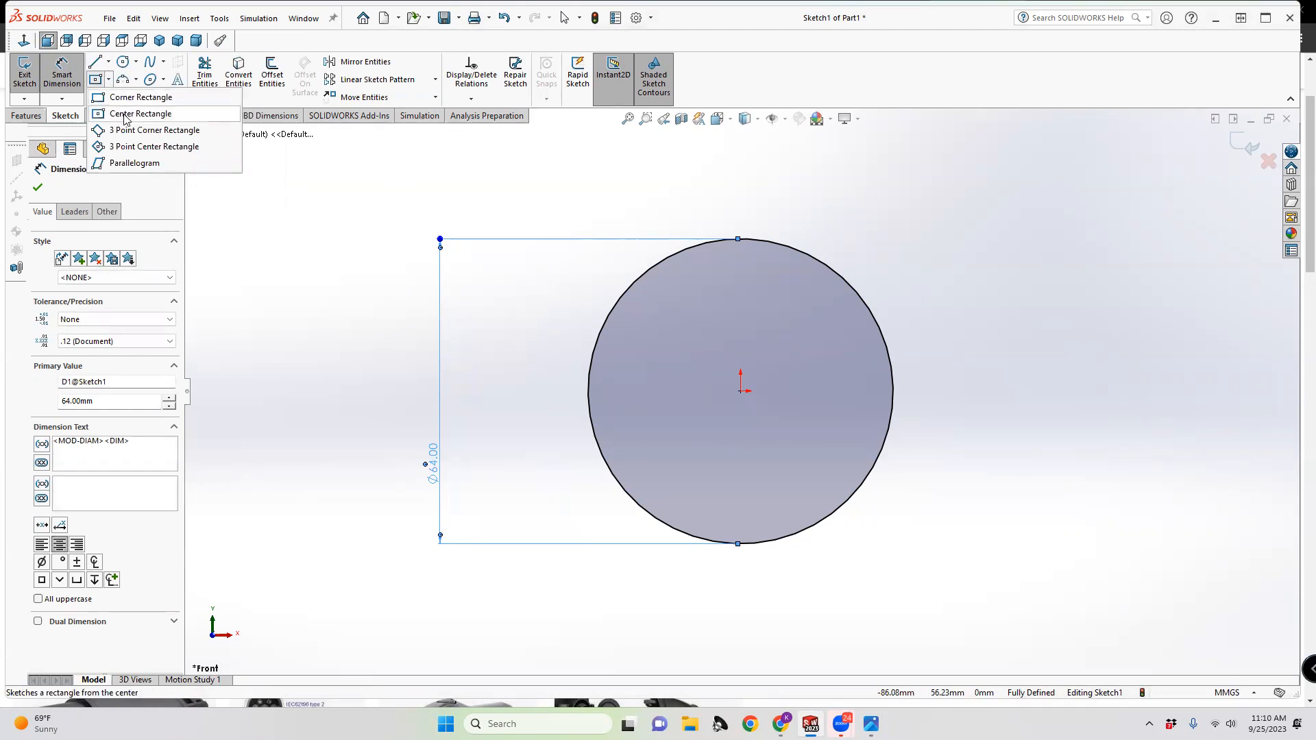
left_click(110, 62)
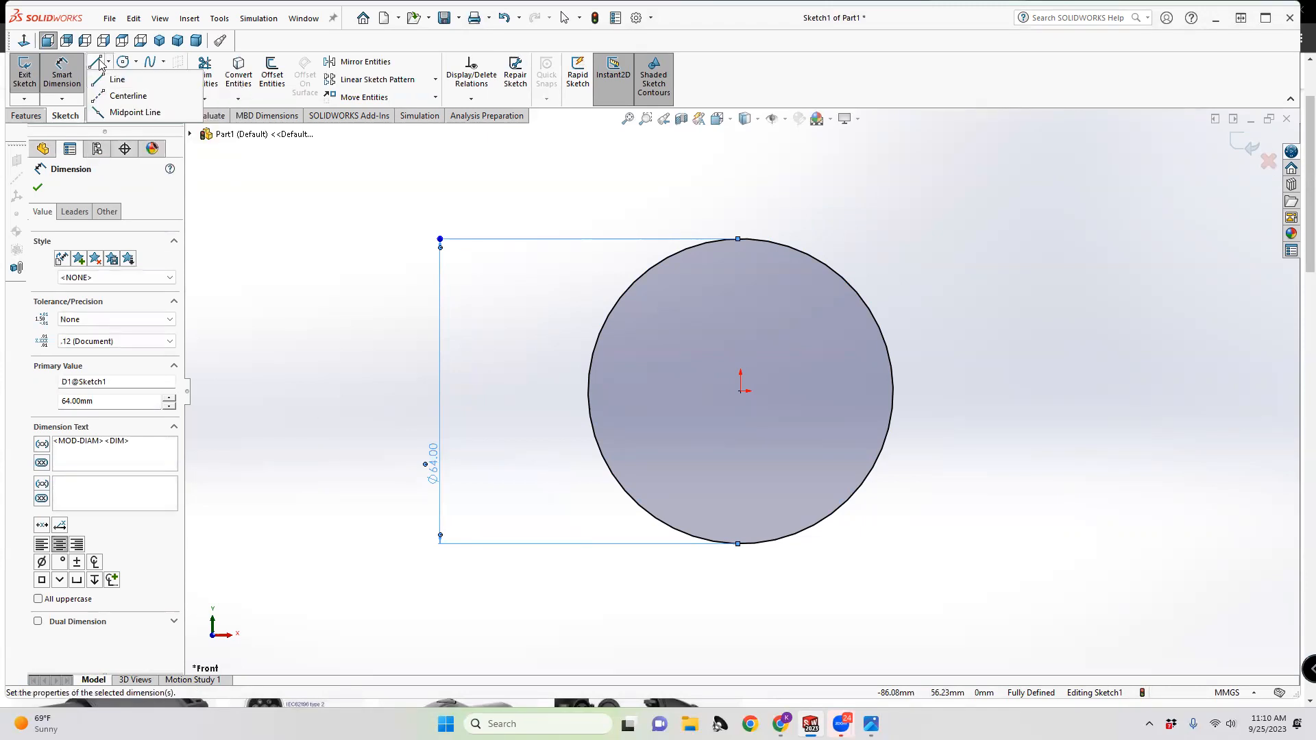
left_click(123, 95)
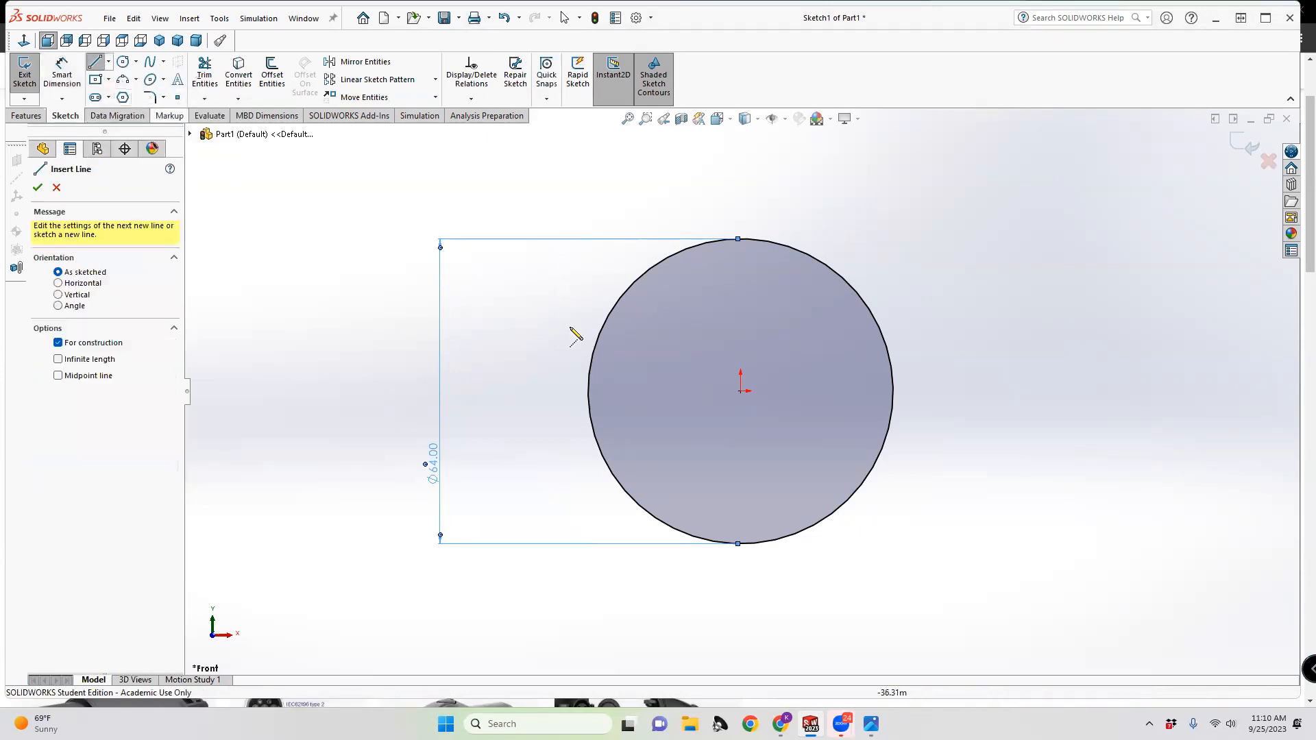
left_click(463, 300)
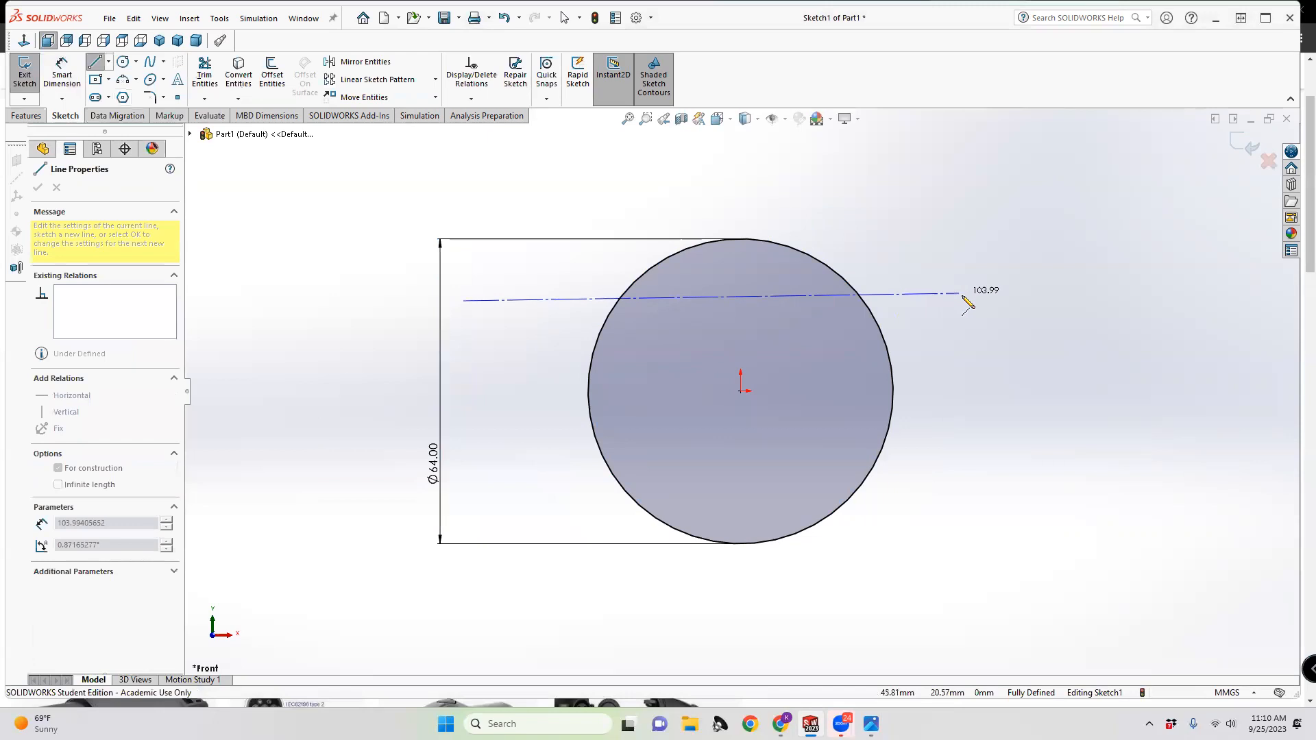
left_click(1009, 300)
key("Escape")
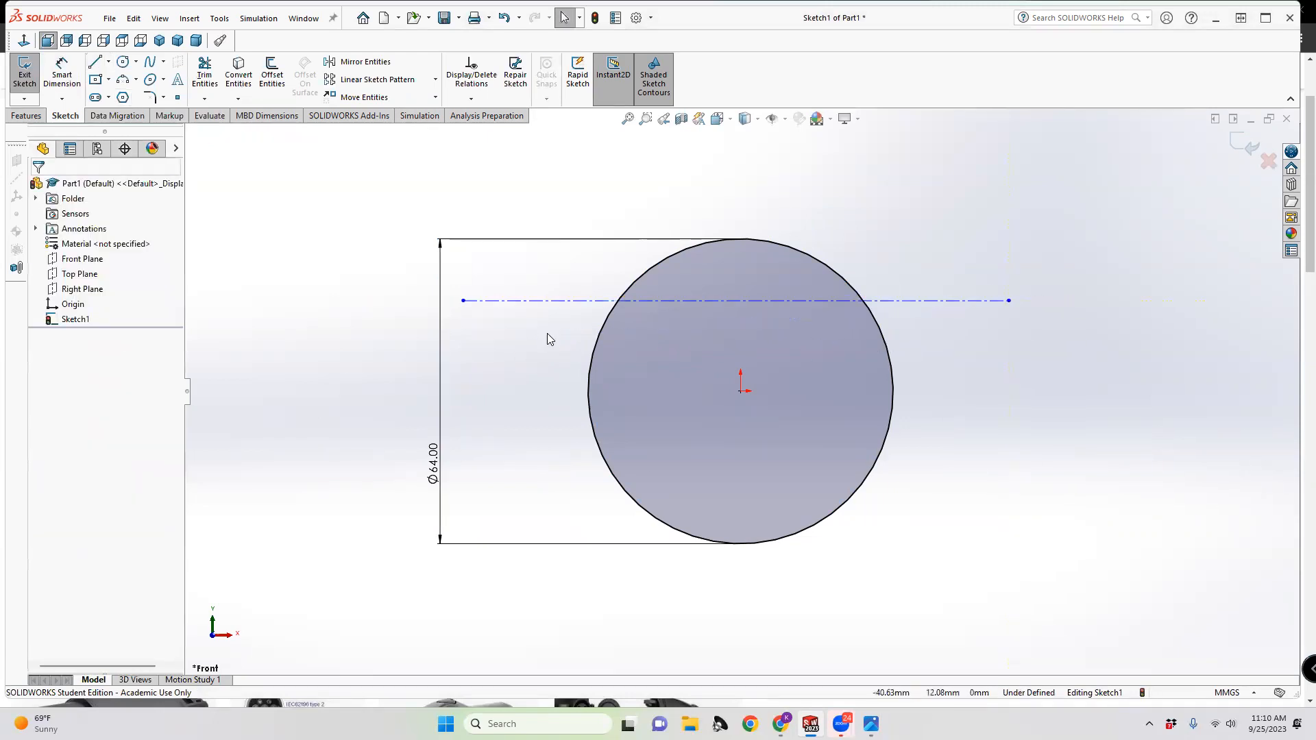
Draw a second horizontal centerline through the origin, about 130 mm long and extending past both sides of the circle
left_click(109, 62)
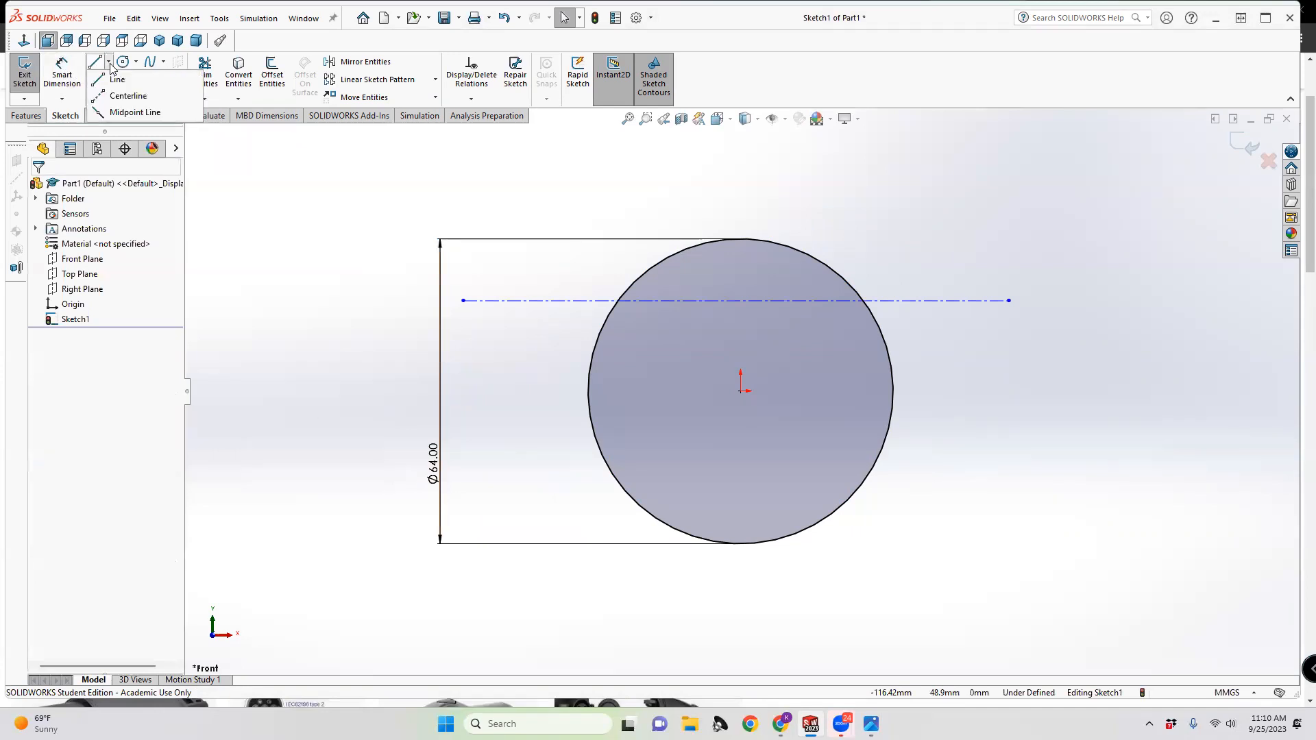
left_click(128, 95)
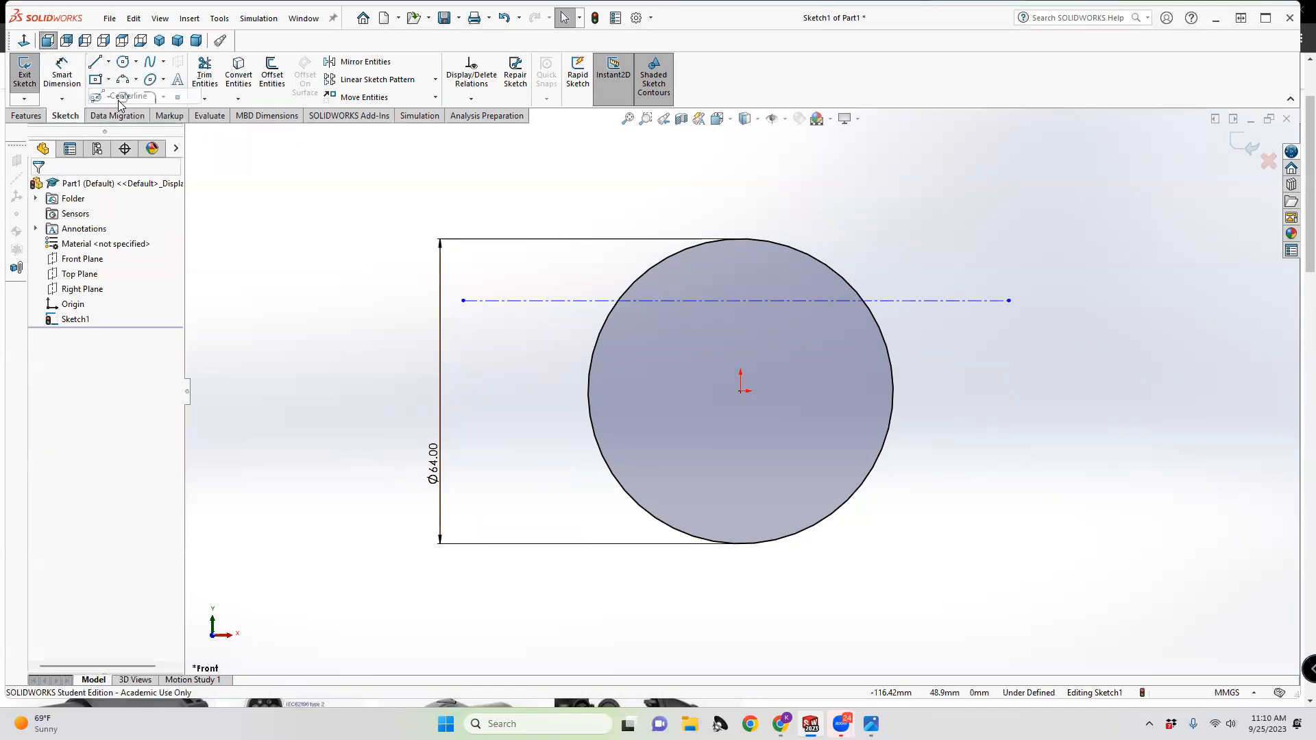
left_click(109, 62)
key("Escape")
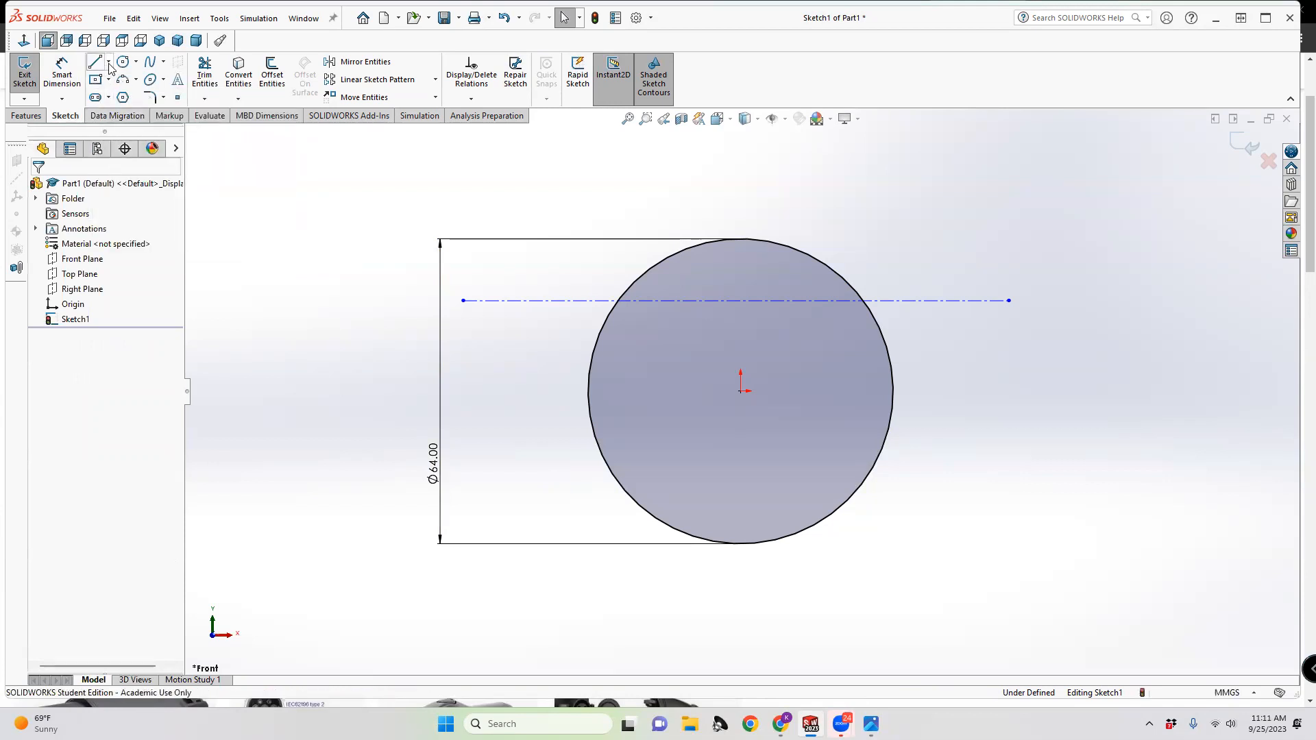
left_click(109, 63)
left_click(128, 95)
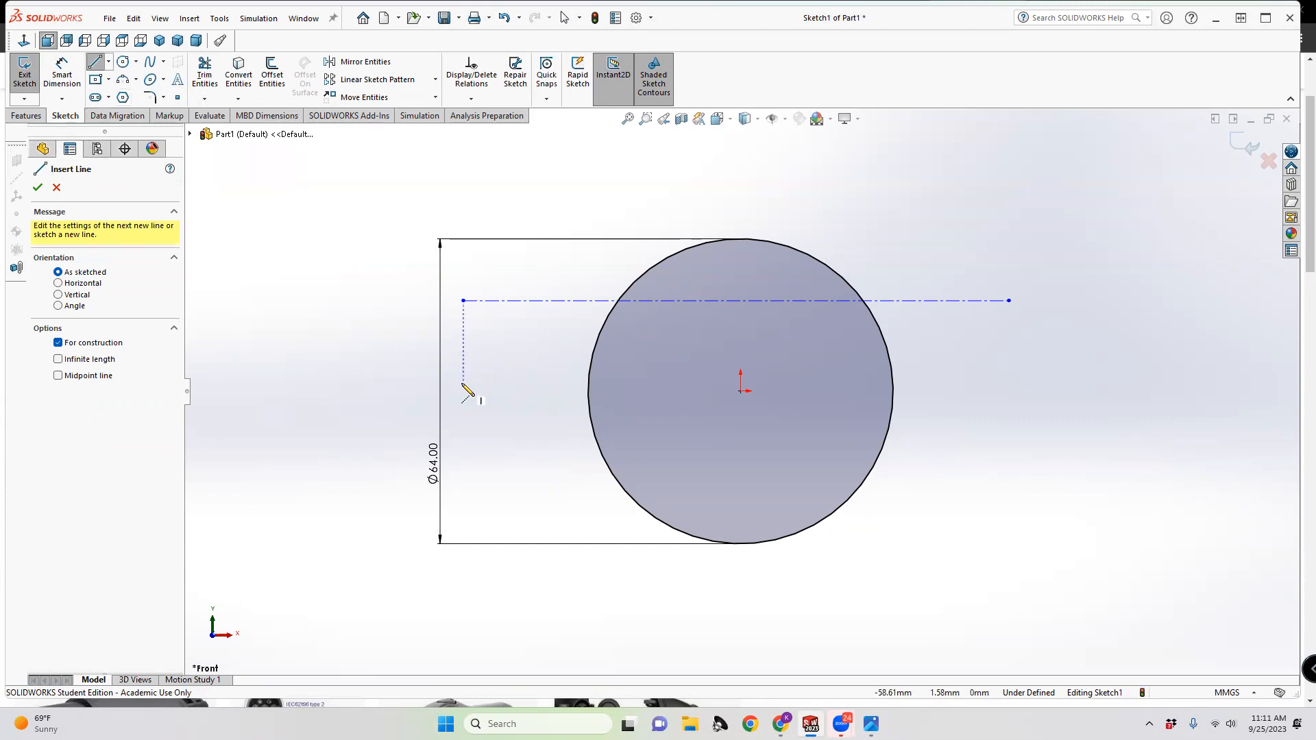
left_click(434, 391)
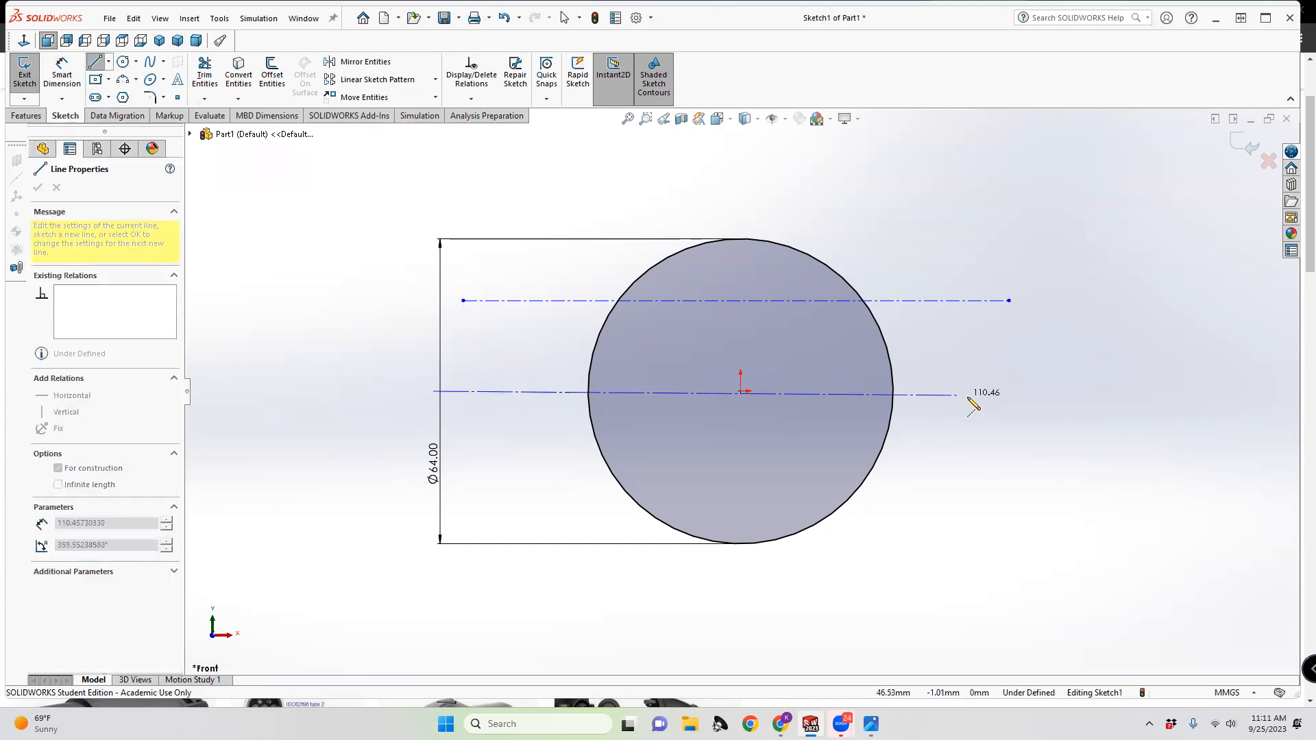
left_click(1055, 391)
key("Escape")
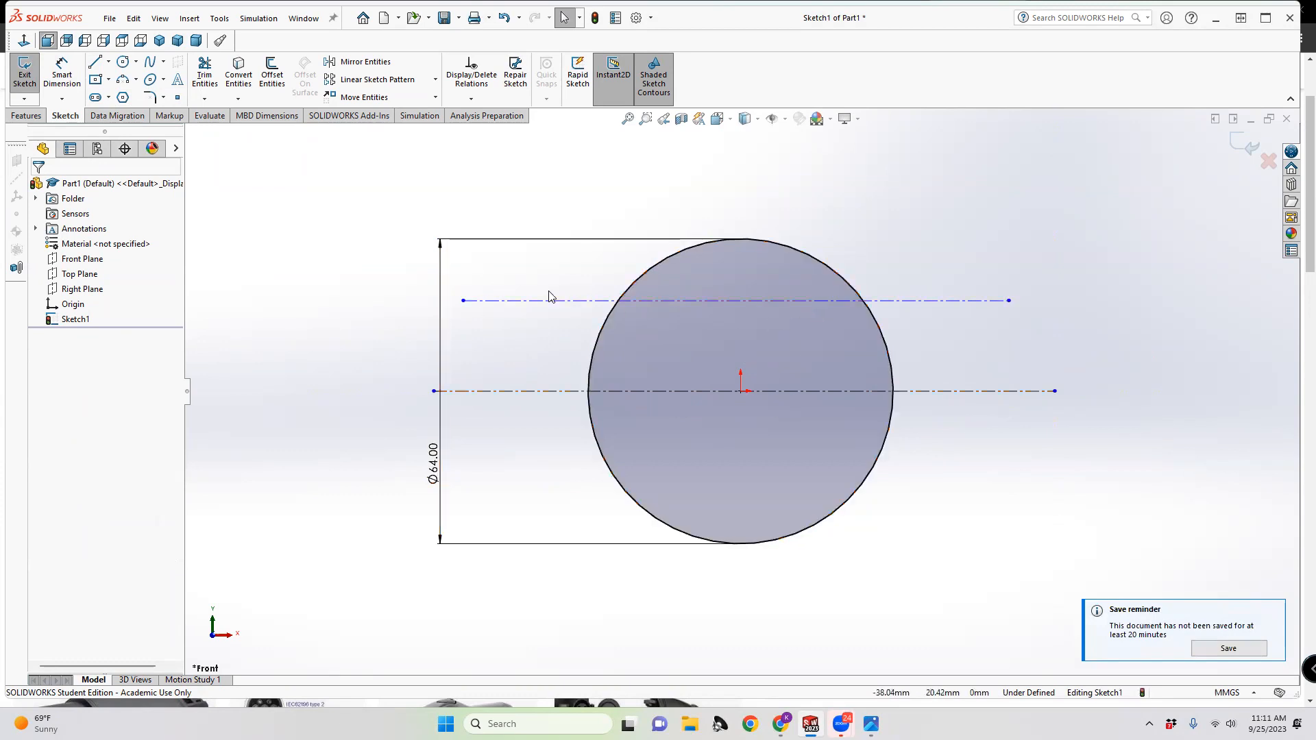
Dimension the distance between the two horizontal centerlines and set it to 25 mm
left_click(62, 74)
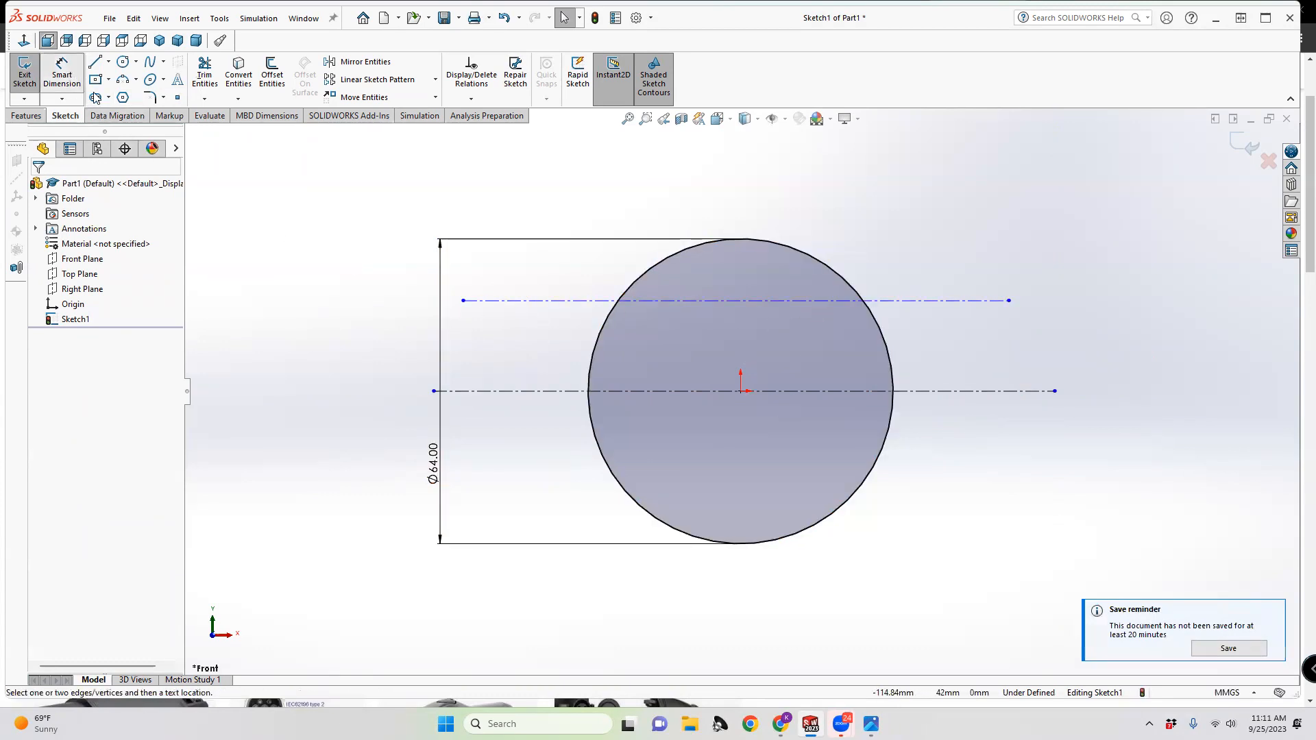
left_click(539, 390)
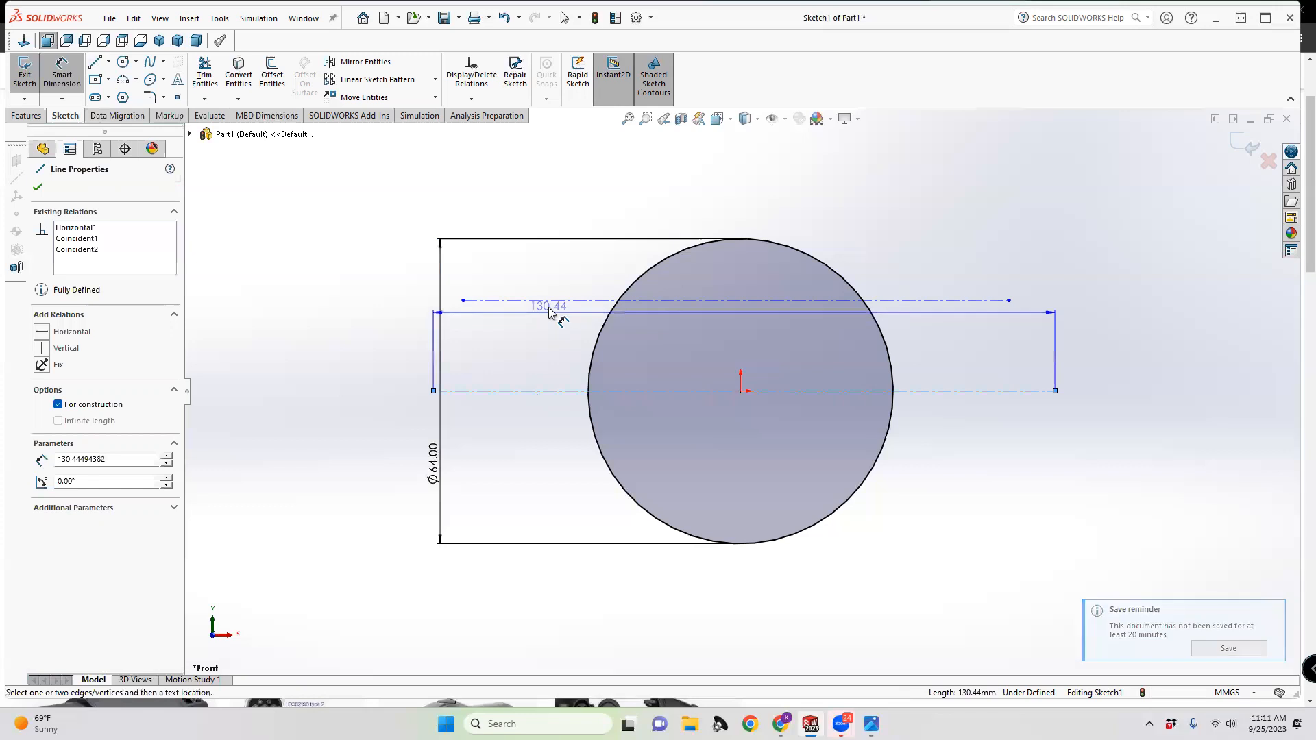
left_click(549, 302)
left_click(394, 348)
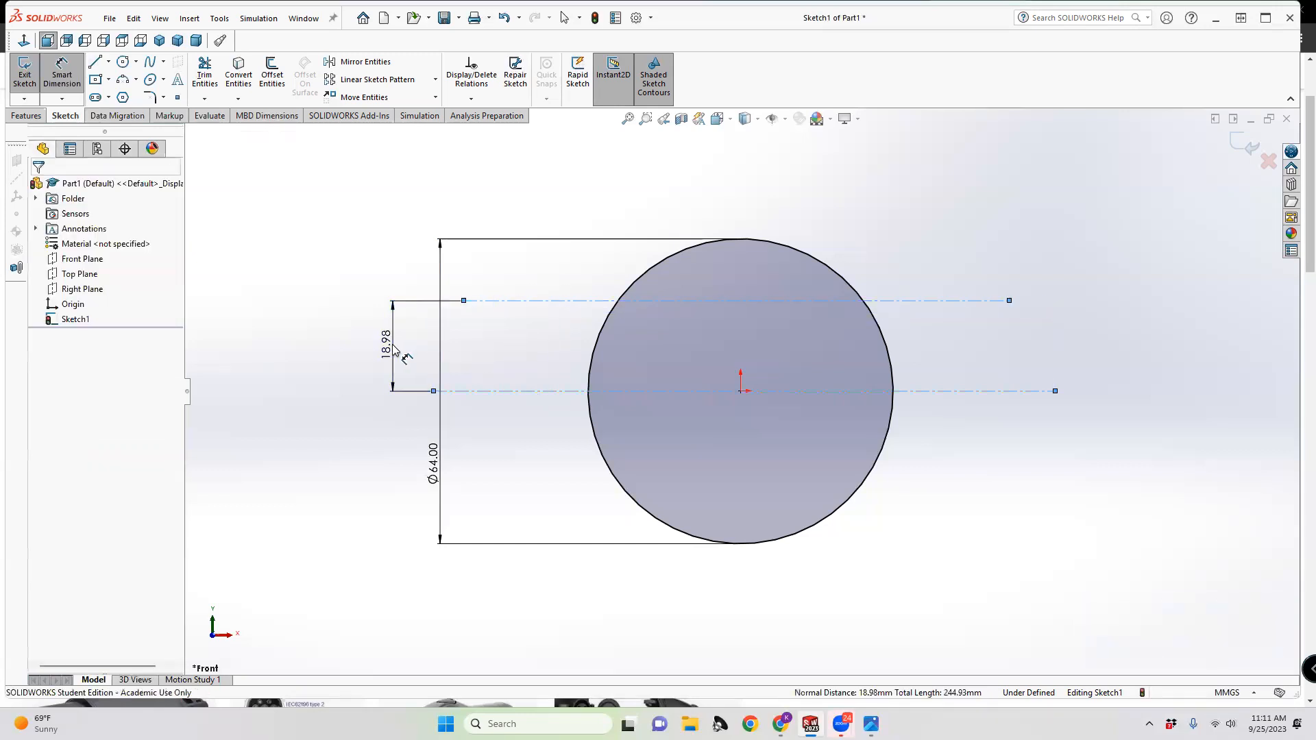
type("25.1")
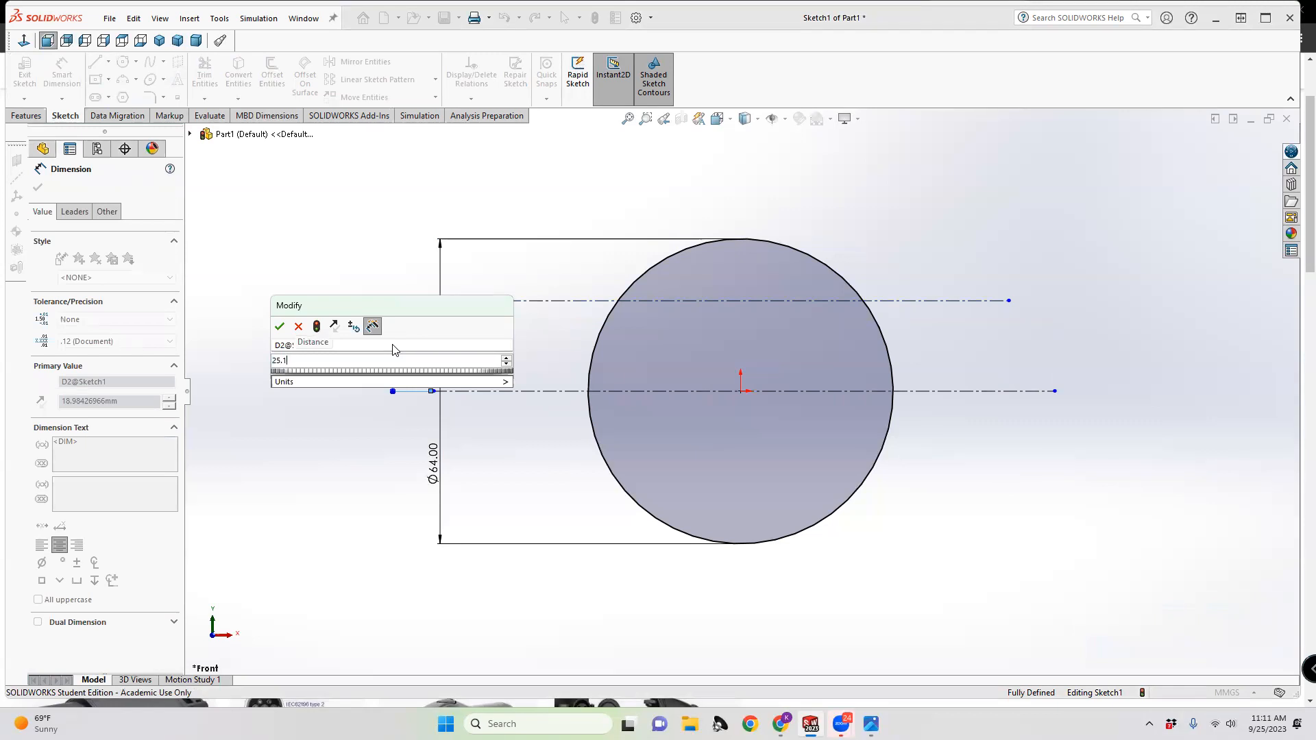
key("BackSpace")
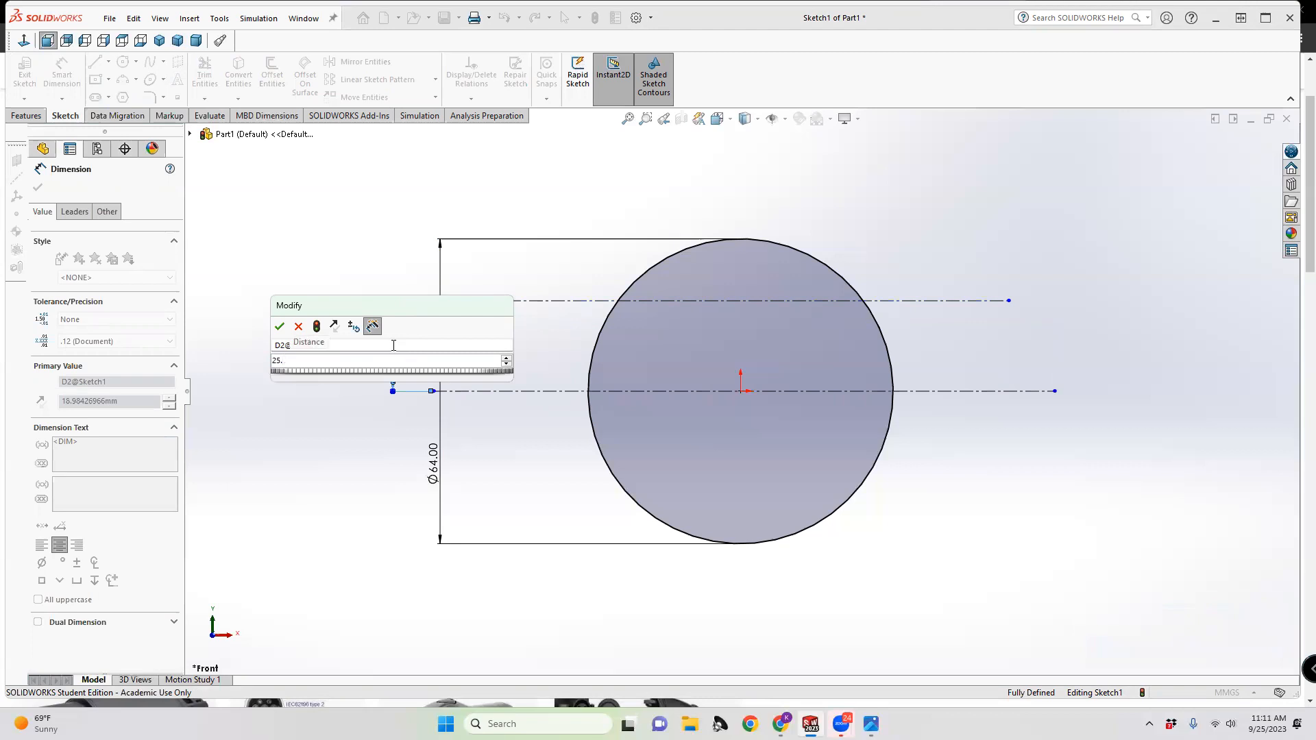
key("Return")
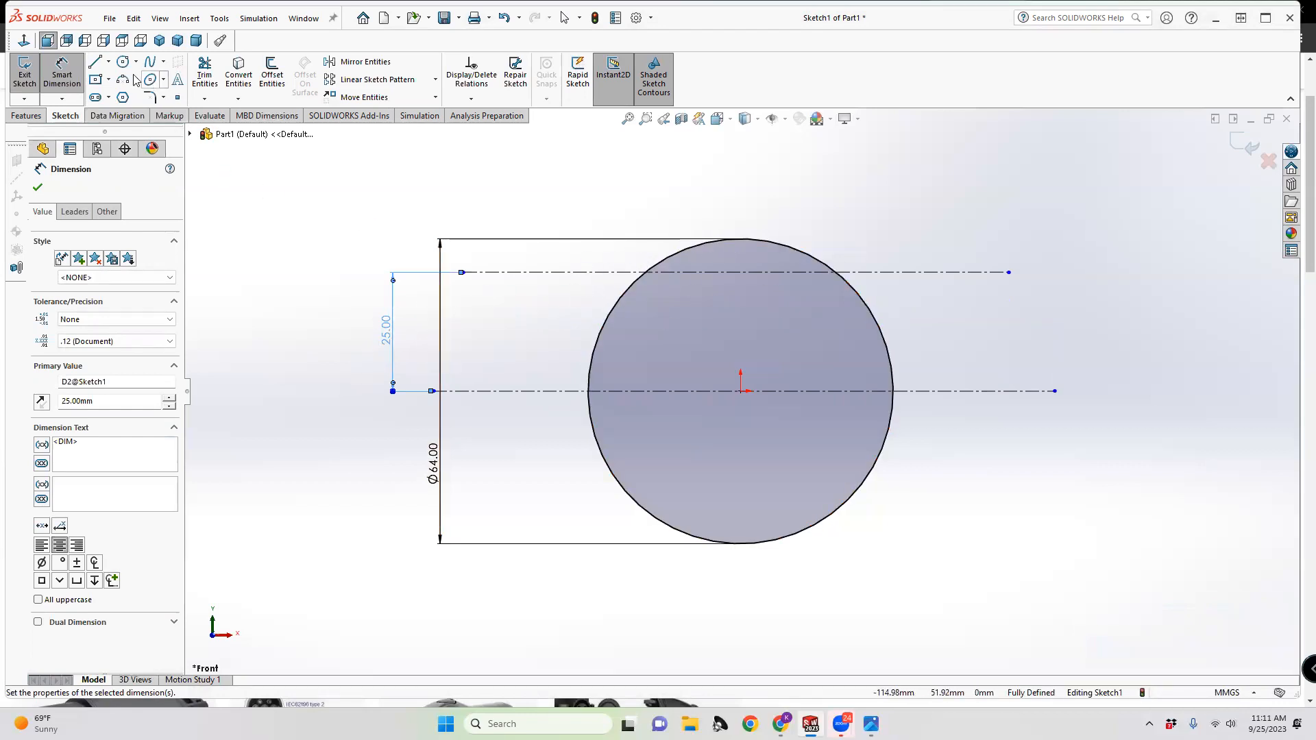
Draw a solid line along the upper centerline between its two intersections with the circle
left_click(96, 65)
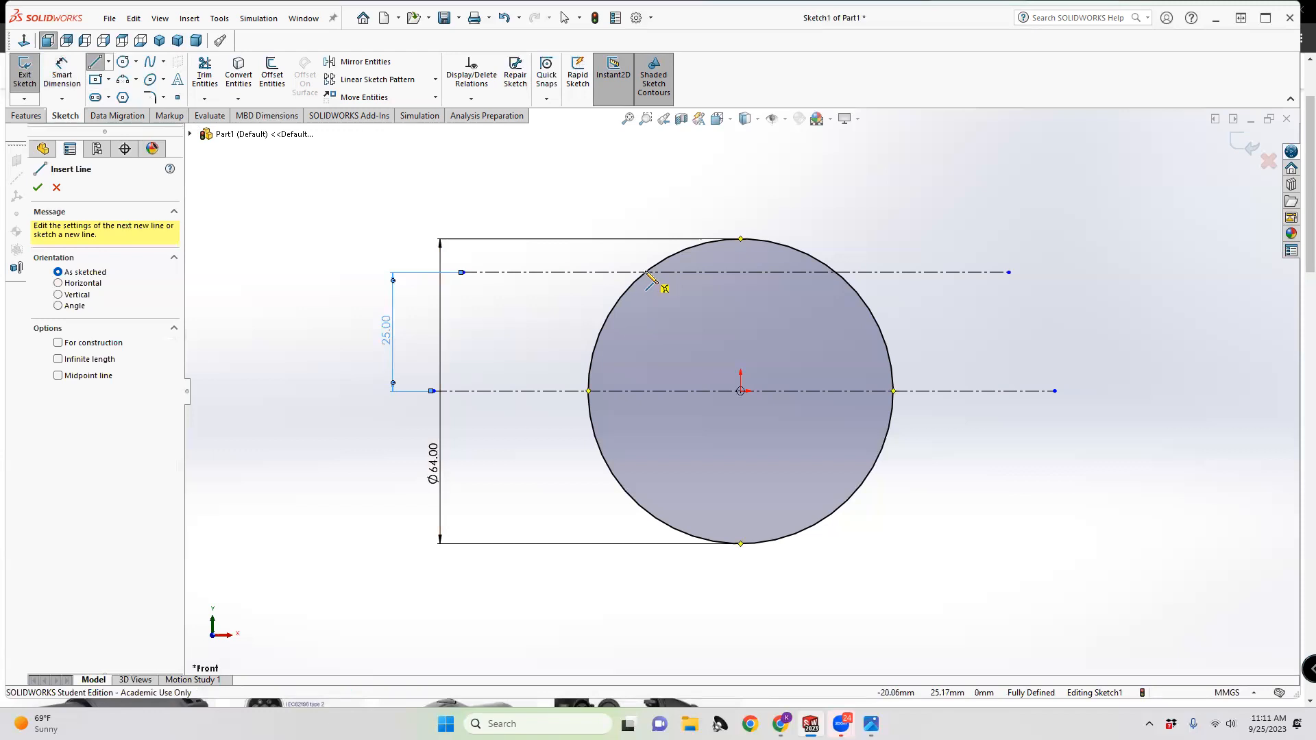
scroll(646, 274, "down", 5)
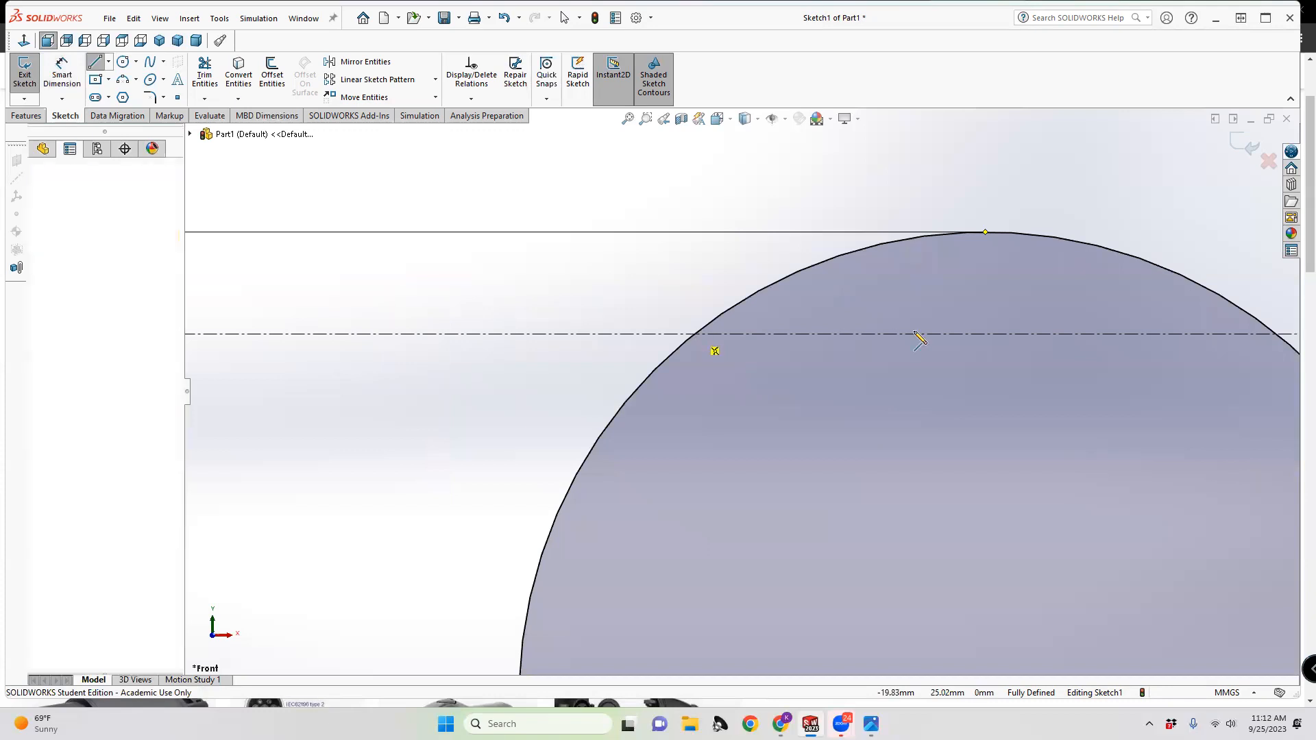
left_click(697, 335)
scroll(993, 353, "up", 1)
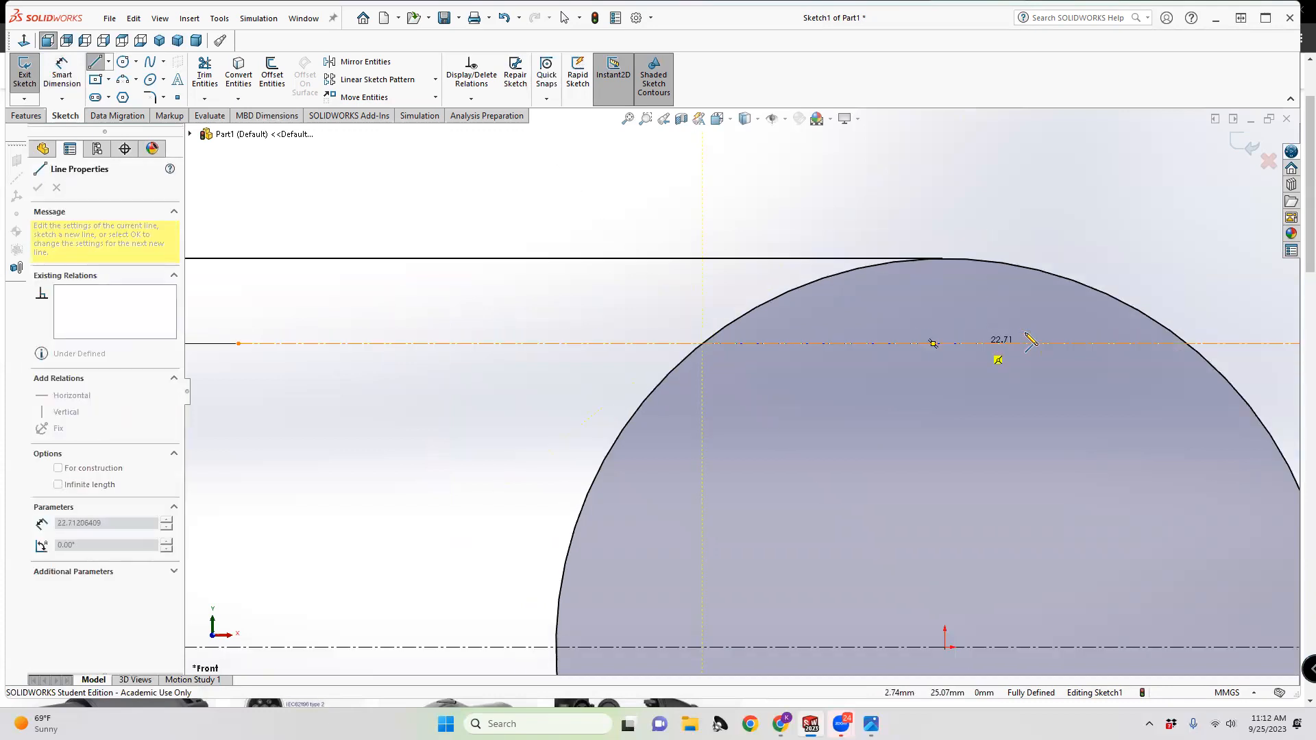
left_click(1187, 344)
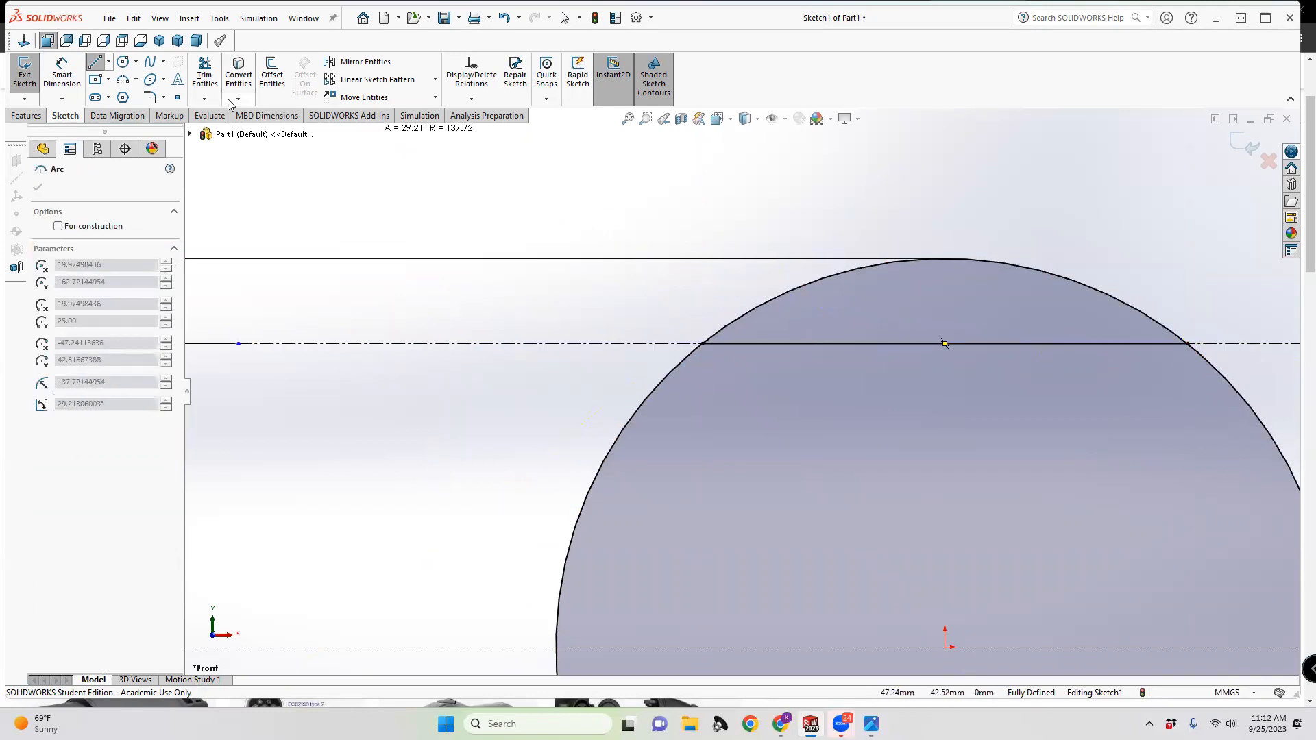
Trim away the part of the circle above the new horizontal line to leave a flat top
left_click(204, 74)
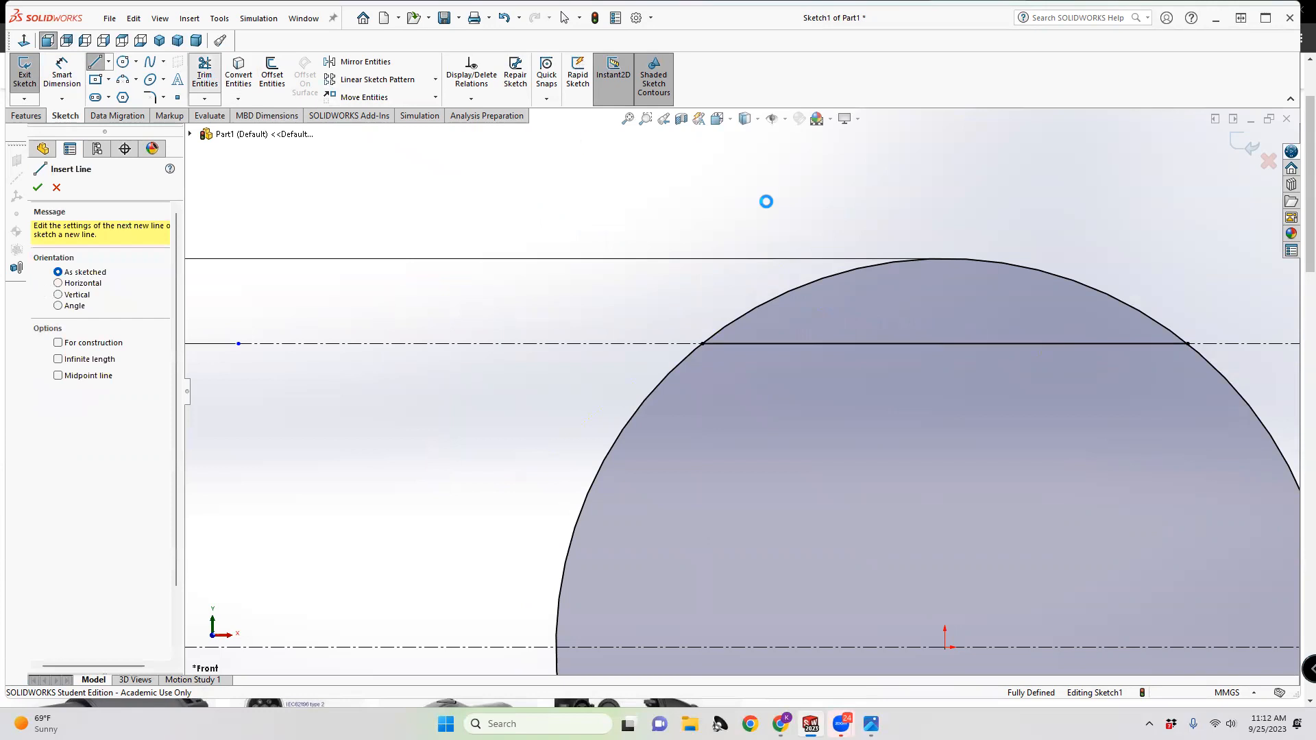
left_click(873, 267)
scroll(1161, 282, "up", 4)
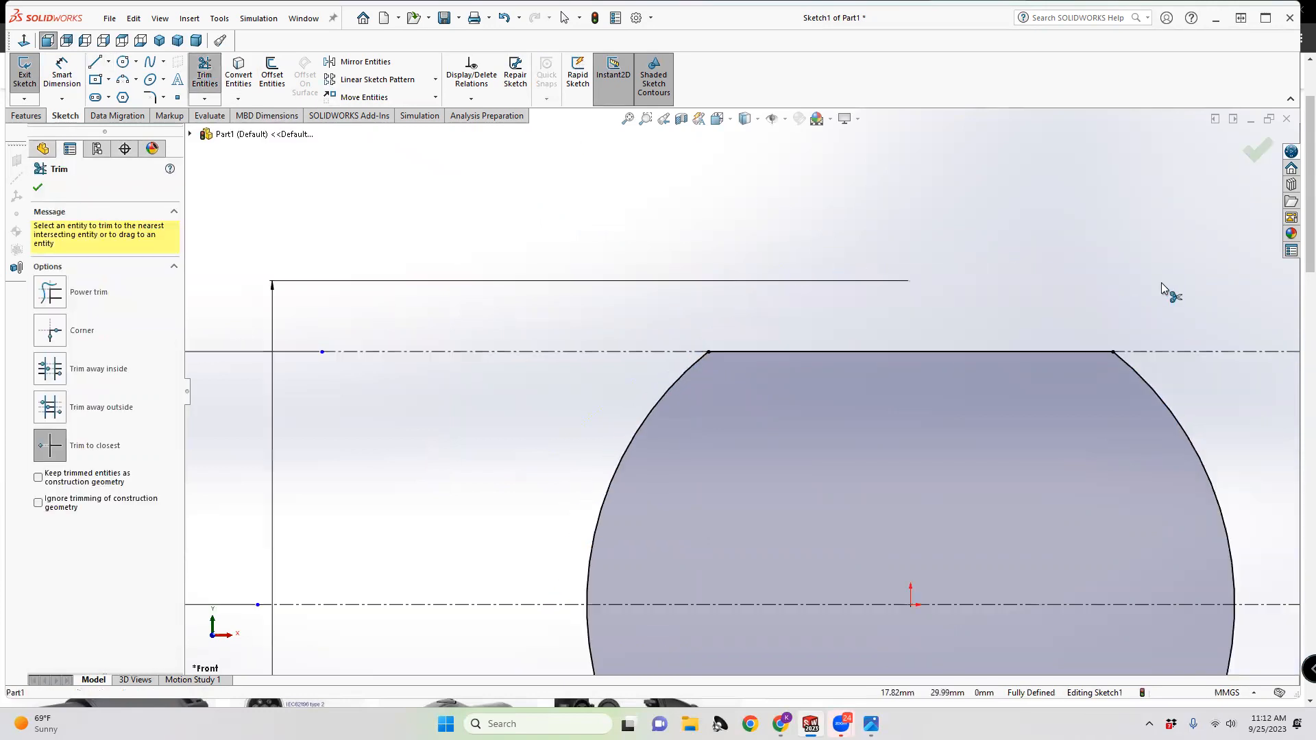
scroll(871, 387, "up", 2)
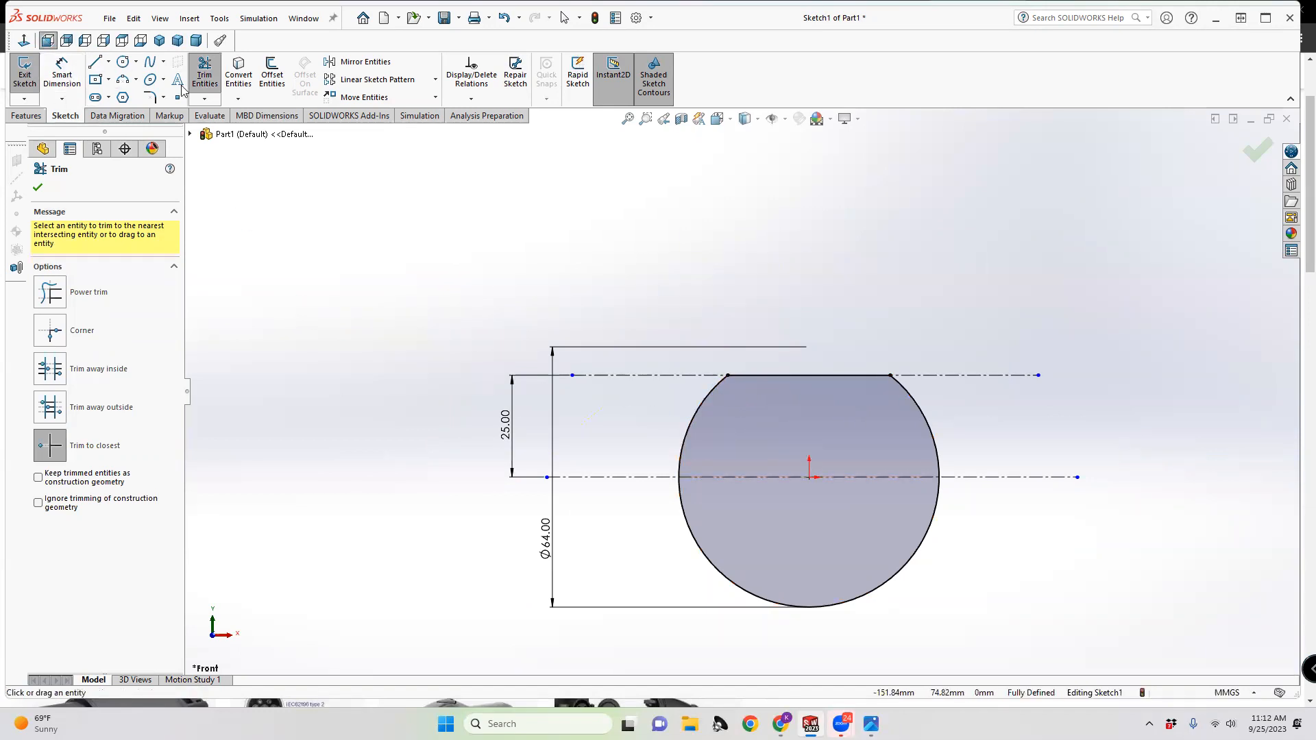
Apply 5 mm sketch fillets to both corners where the flat top meets the circle
left_click(148, 99)
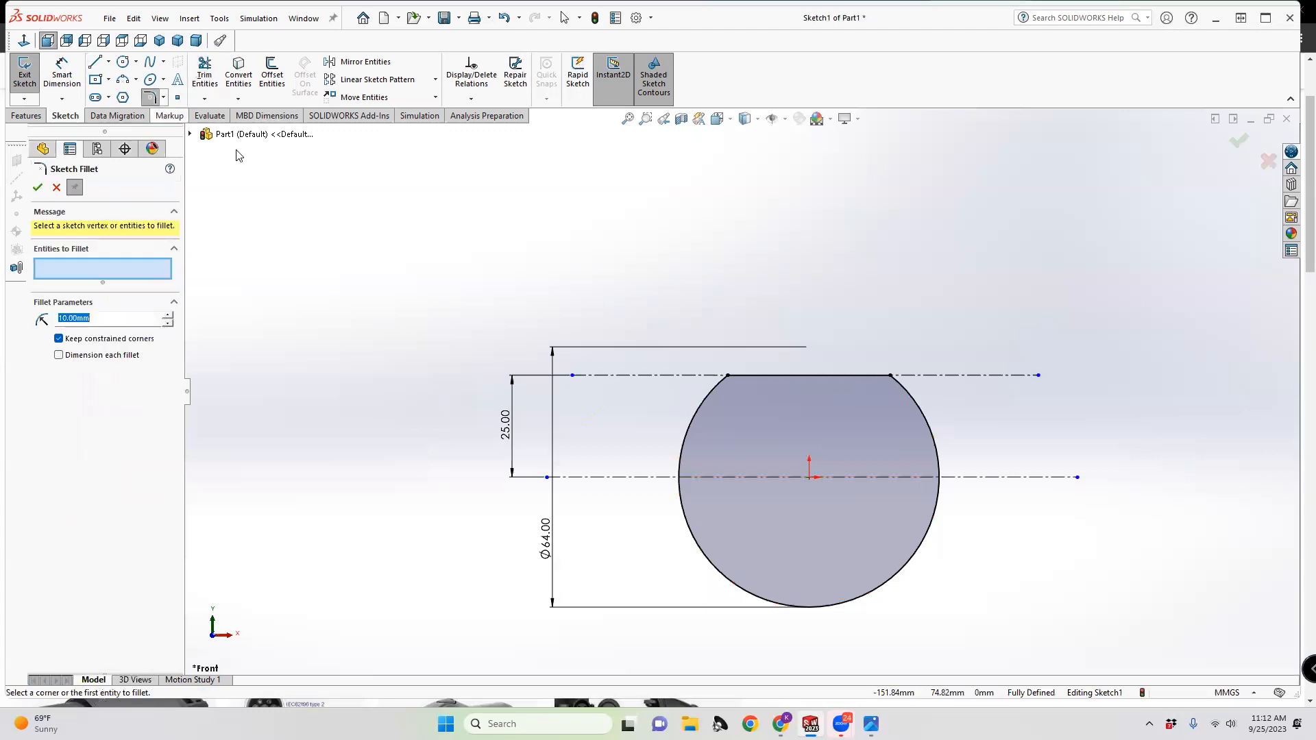
scroll(727, 370, "down", 3)
left_click(725, 375)
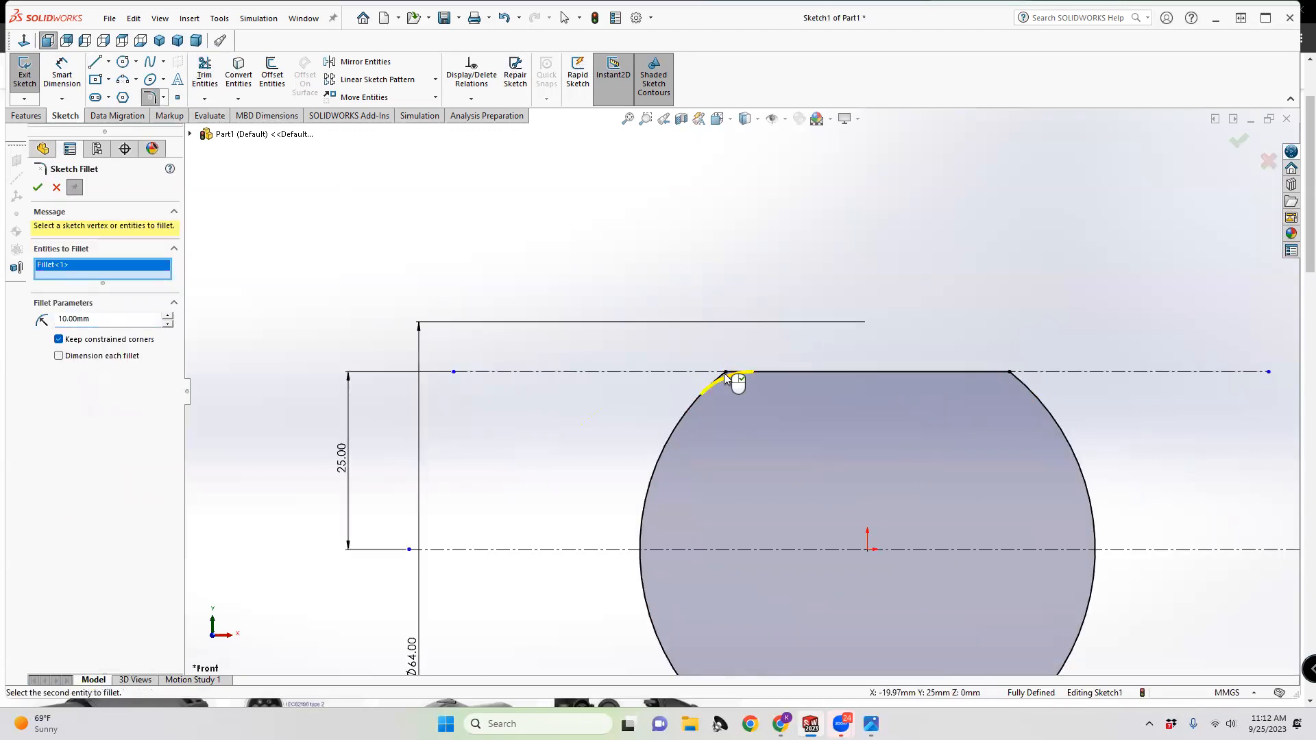
left_click(64, 317)
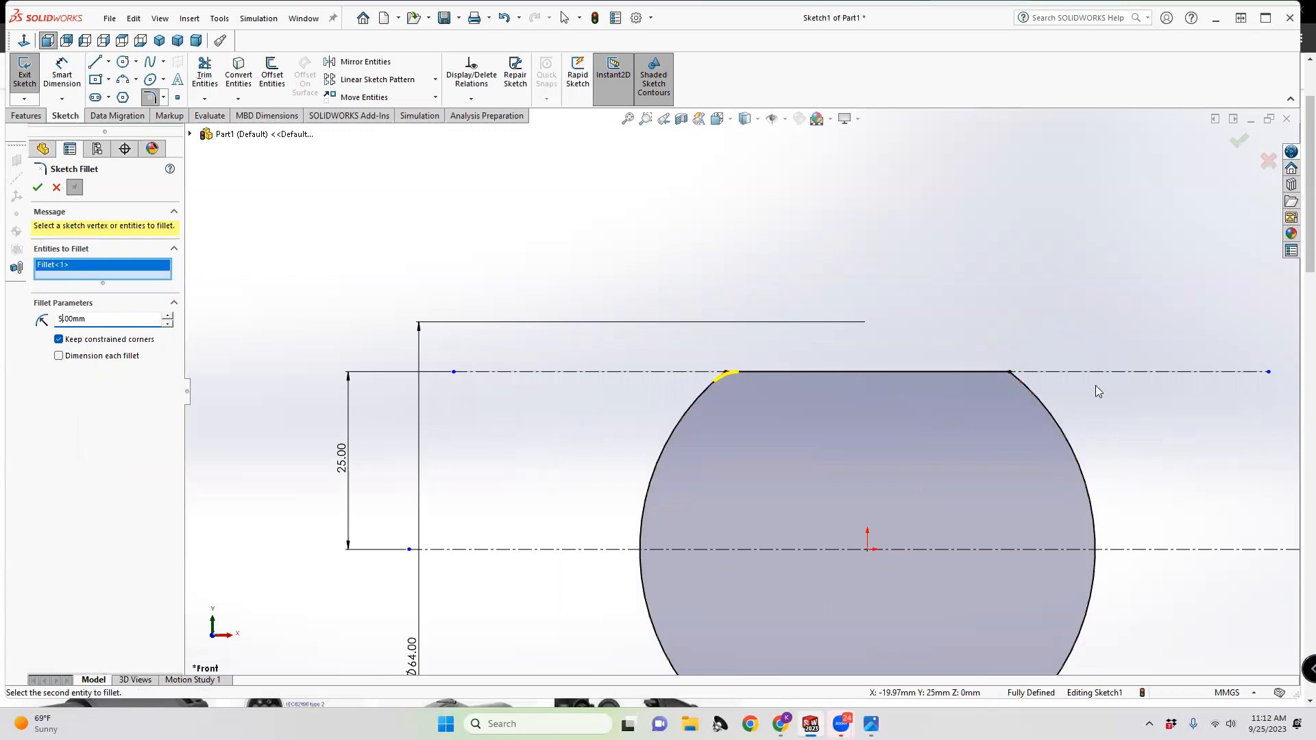
left_click(1011, 375)
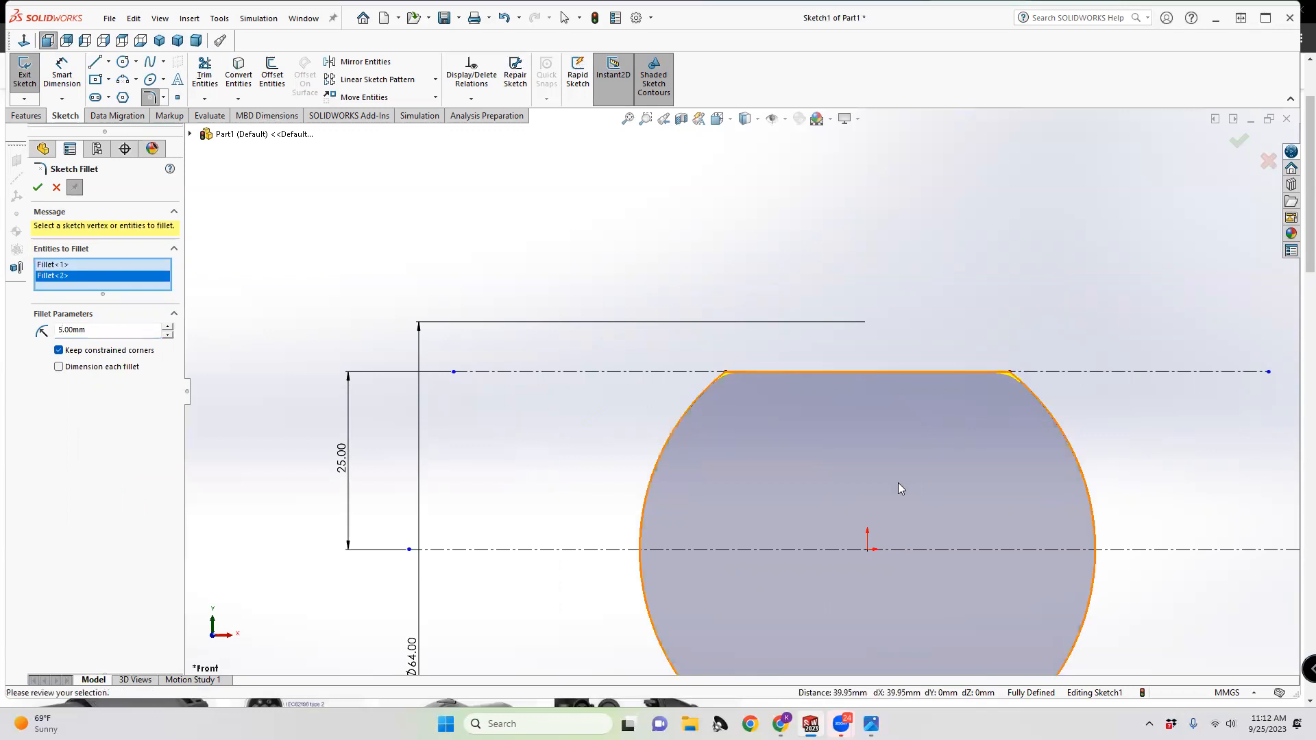
right_click(574, 404)
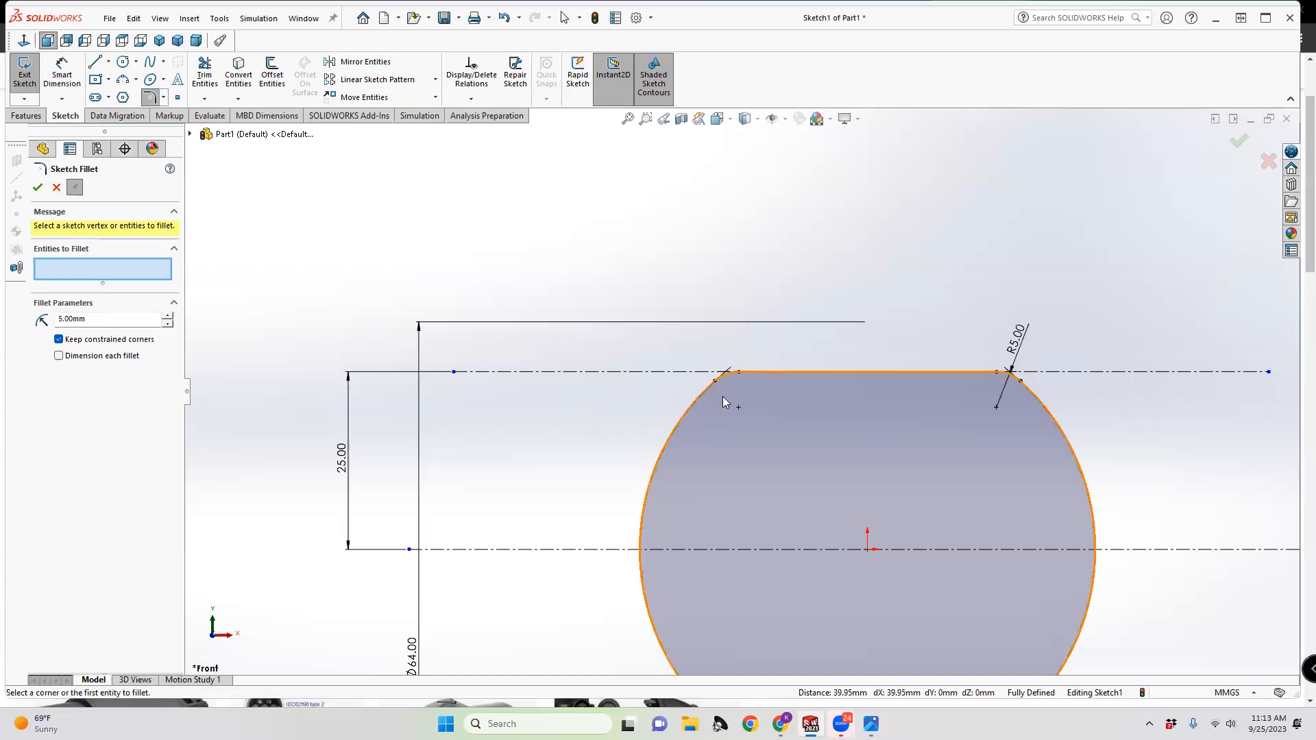
Leave the Sketch Fillet command and undo the two corner fillets
scroll(884, 466, "up", 2)
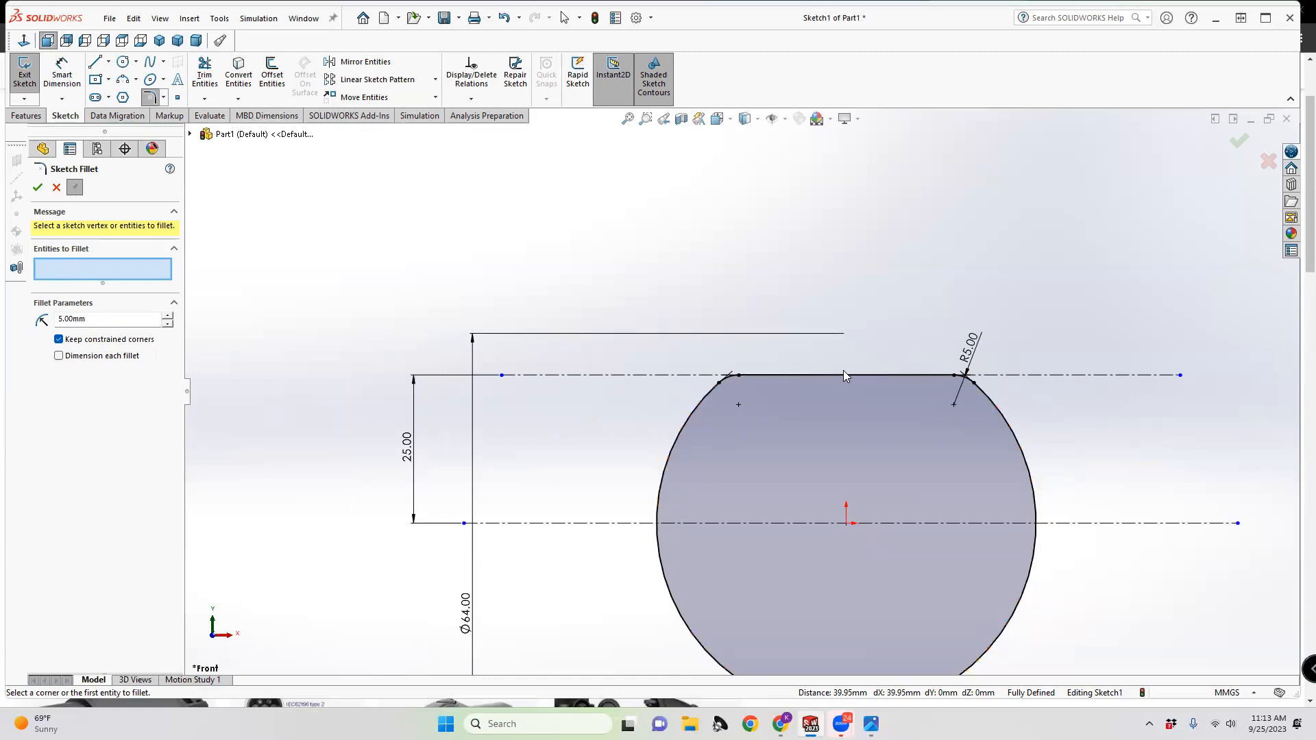
scroll(967, 377, "down", 8)
scroll(921, 389, "up", 10)
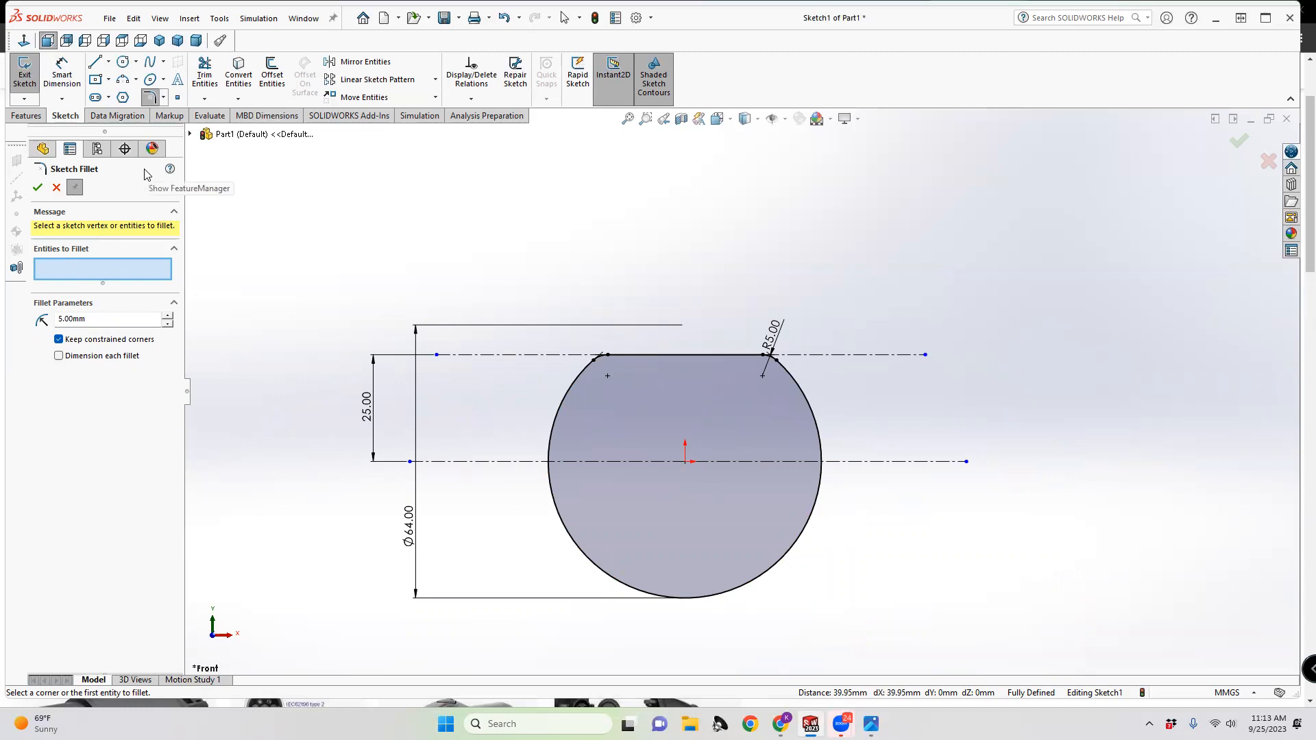
key("Escape")
key("ctrl+z")
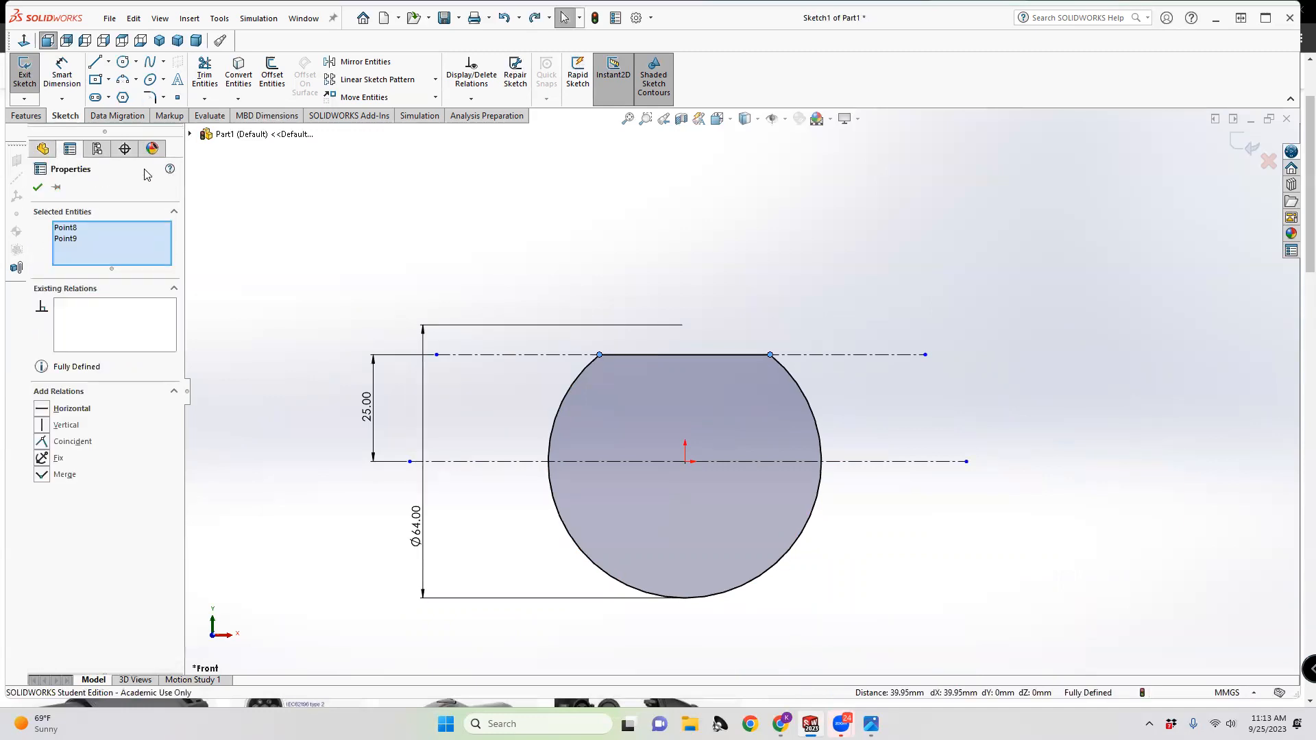
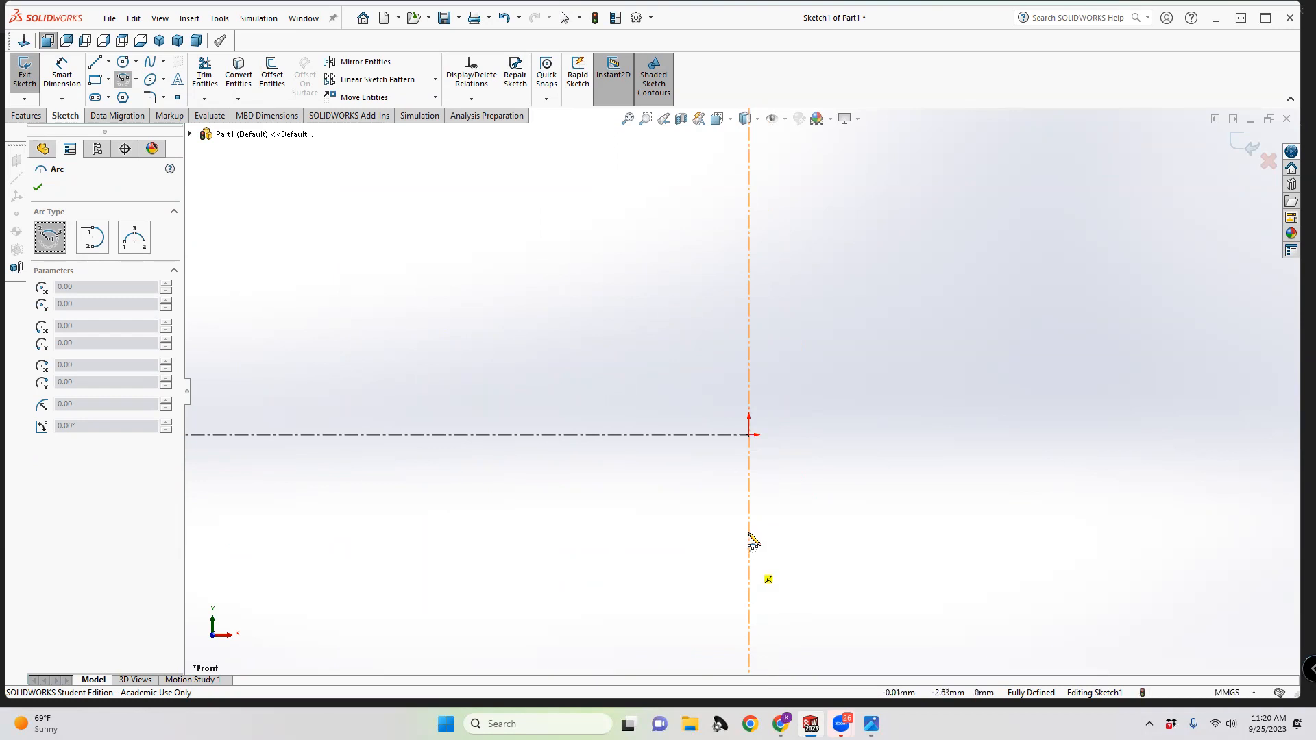
Draw a centerpoint half-circle arc of about 28 mm radius, centered on the vertical centerline slightly below the origin and ending on that centerline
left_click(754, 548)
scroll(747, 570, "up", 4)
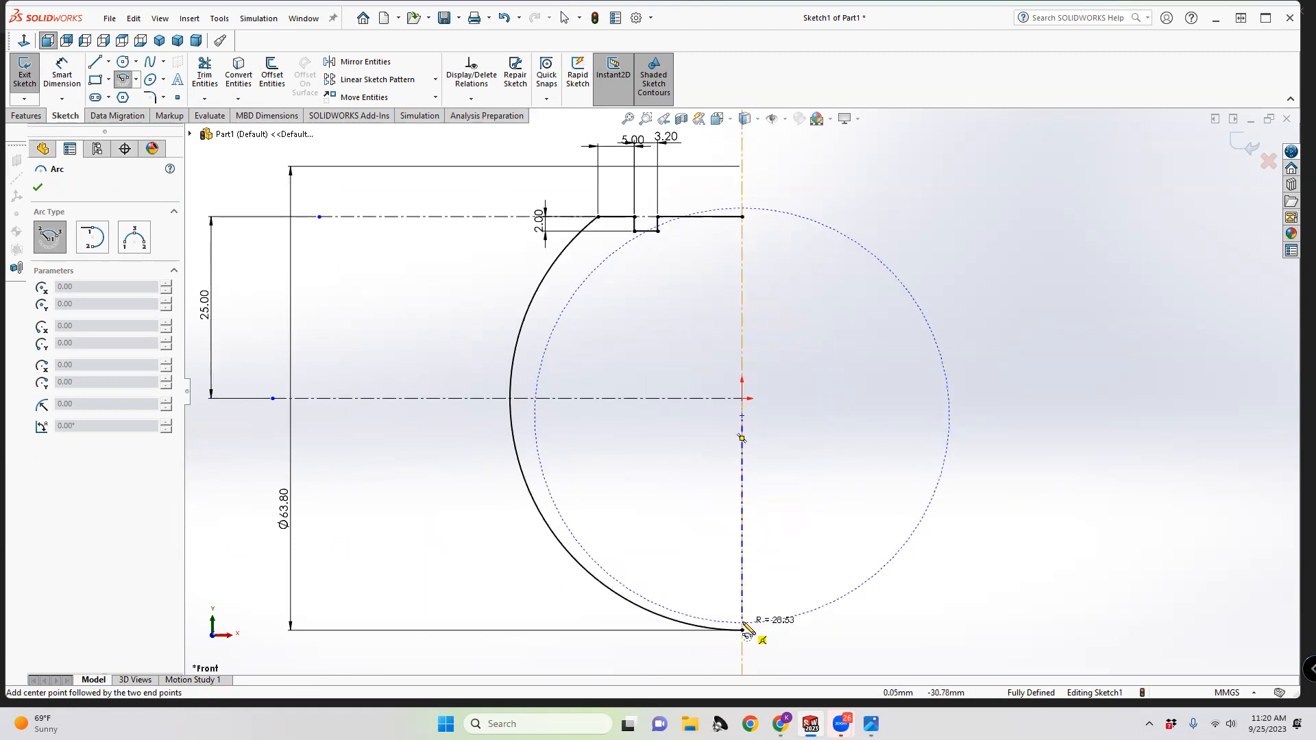
left_click(744, 628)
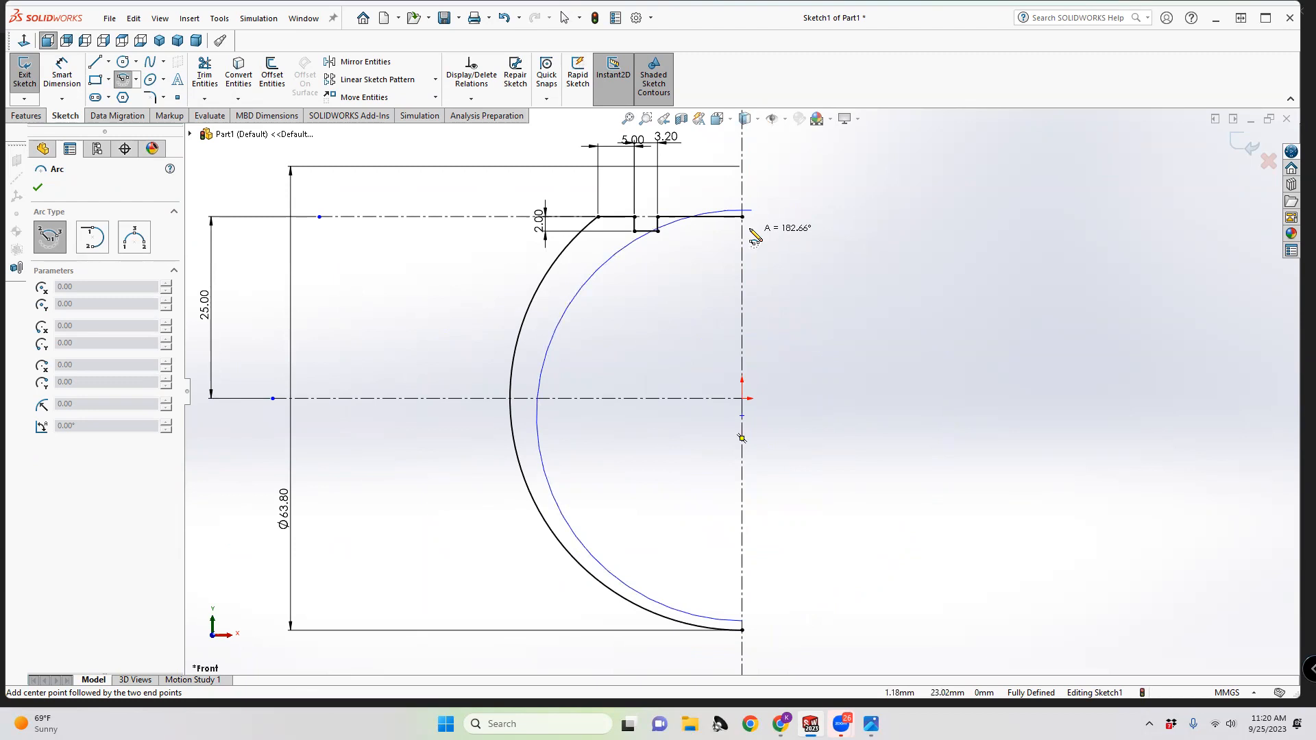
left_click(743, 215)
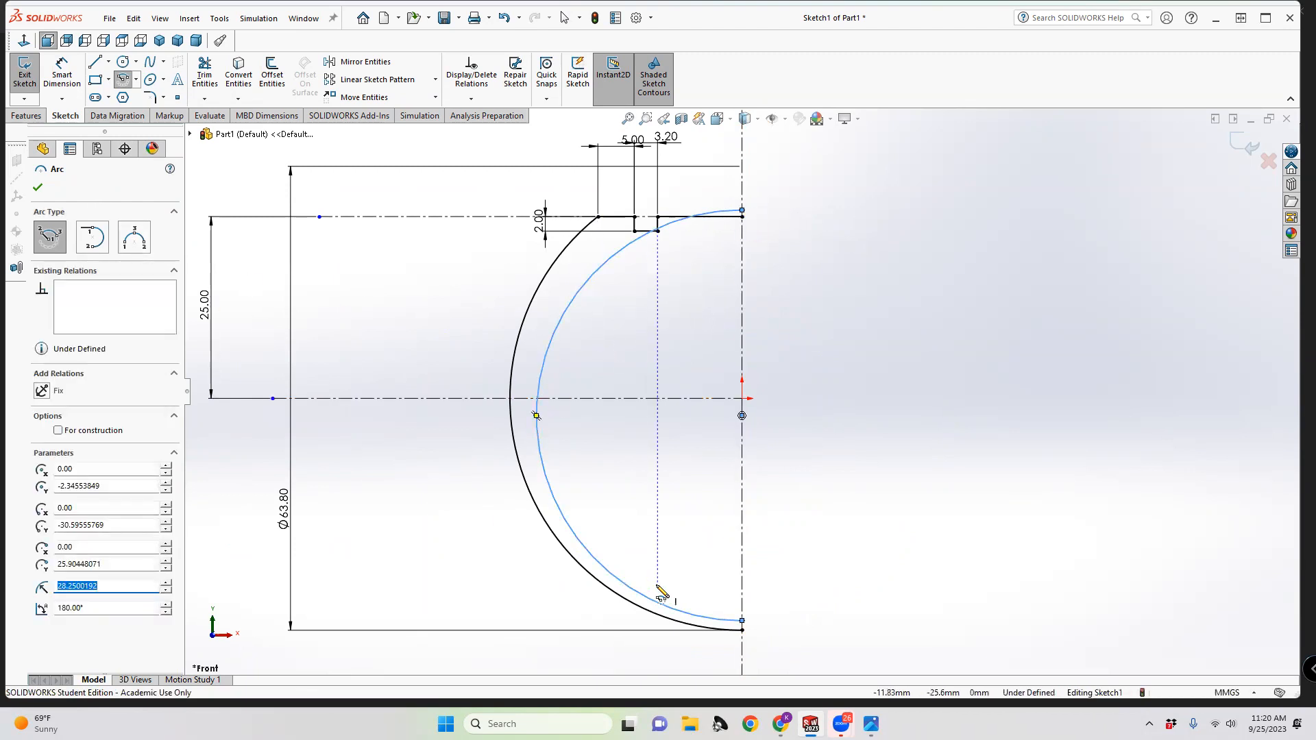
Consult the SAE J1772 holder drawing in Photos and dimension the inner half-circle arc's radius as 44.2/2 mm
mouse_move(871, 724)
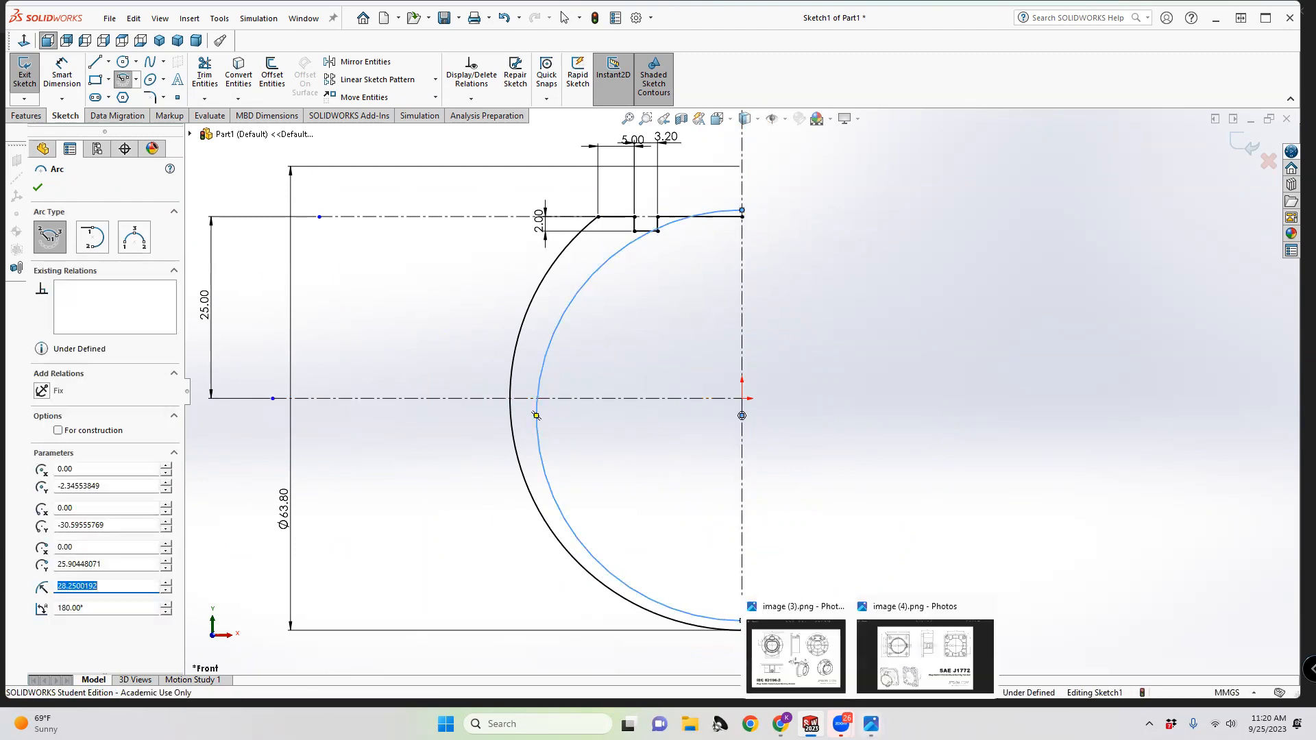
left_click(925, 644)
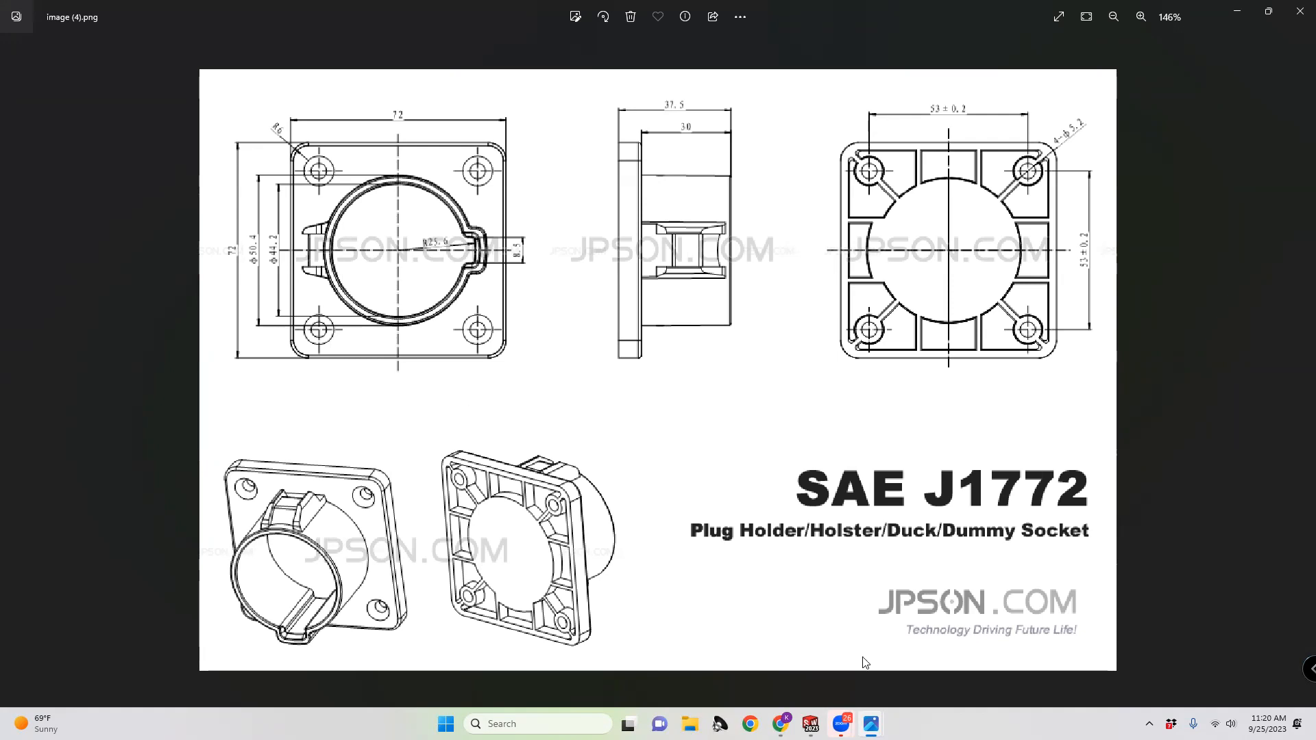
key("alt+Tab")
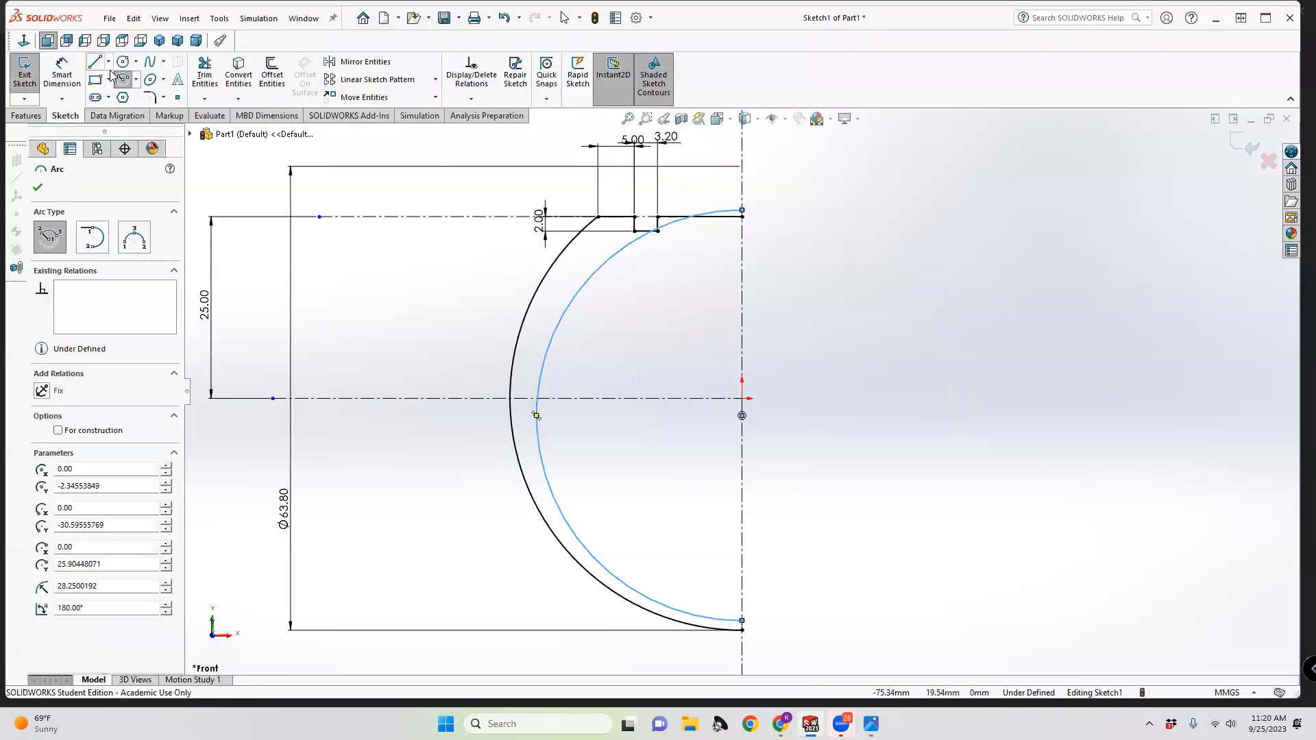
left_click(62, 74)
left_click(544, 373)
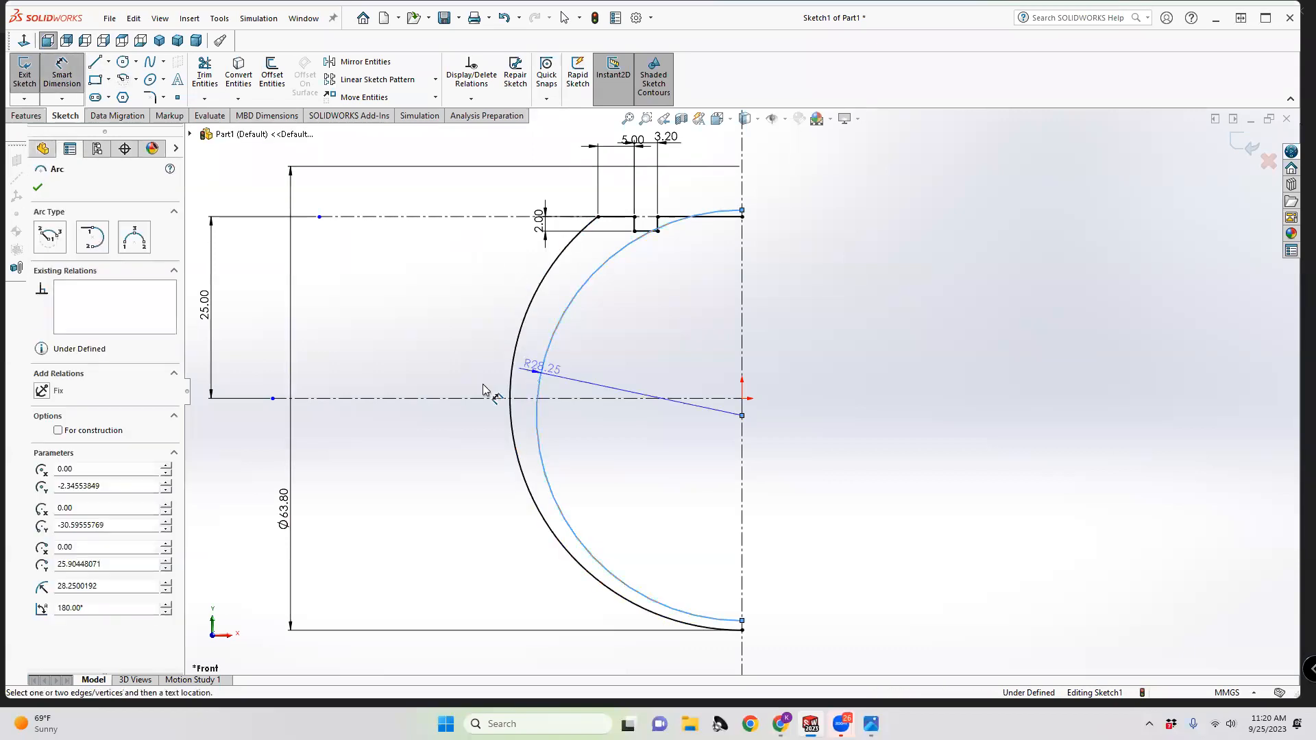
left_click(440, 382)
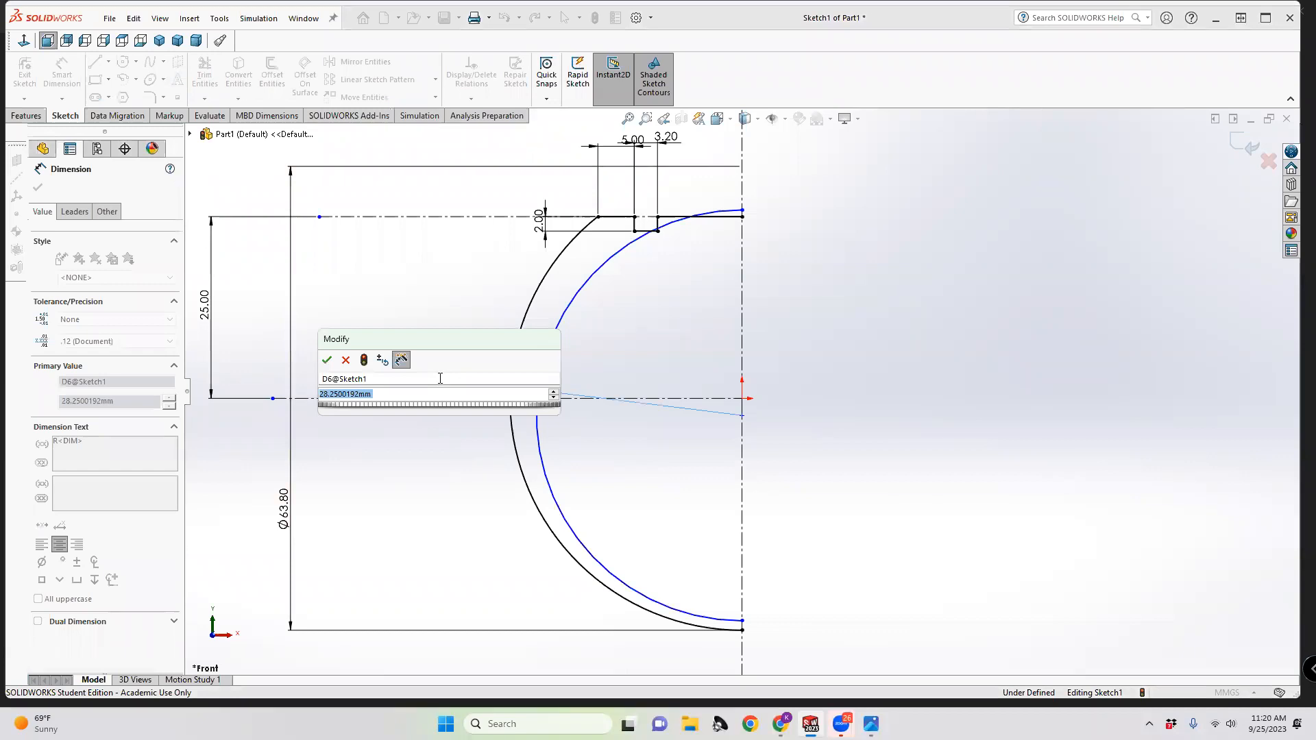
type("44.")
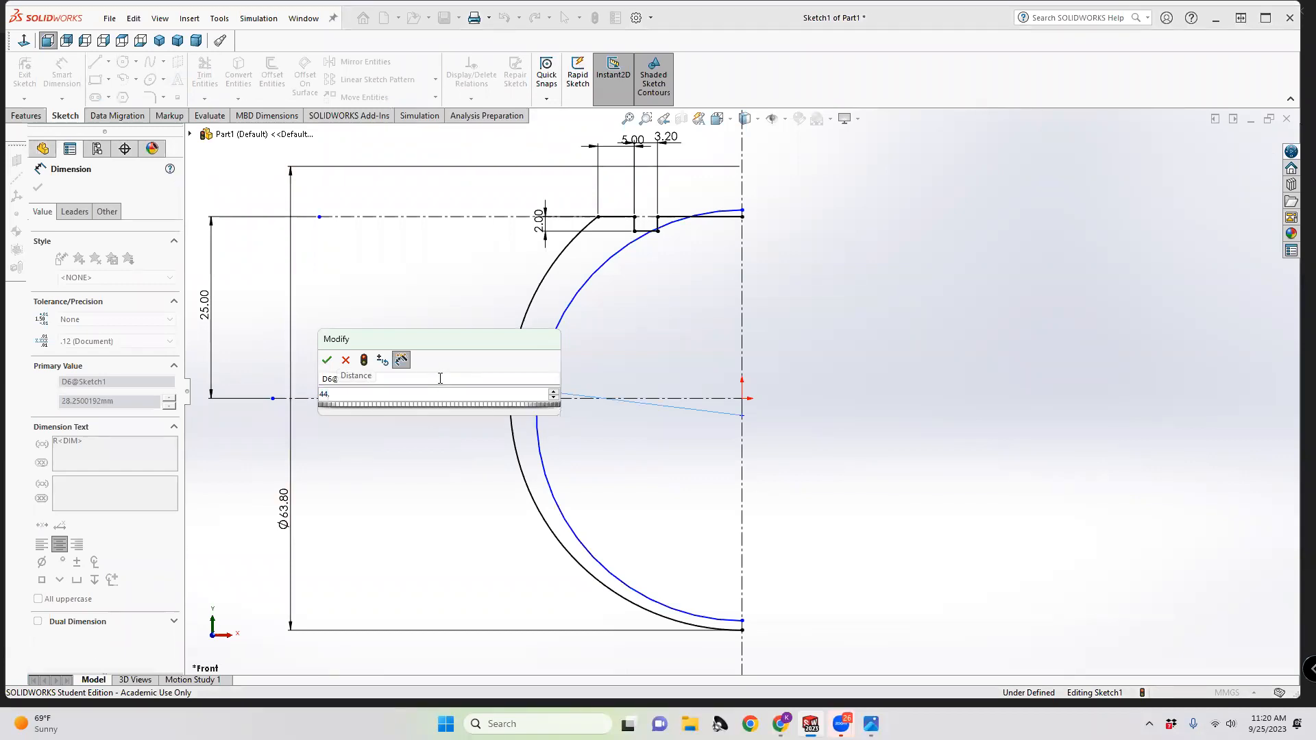
type("2/2")
key("Return")
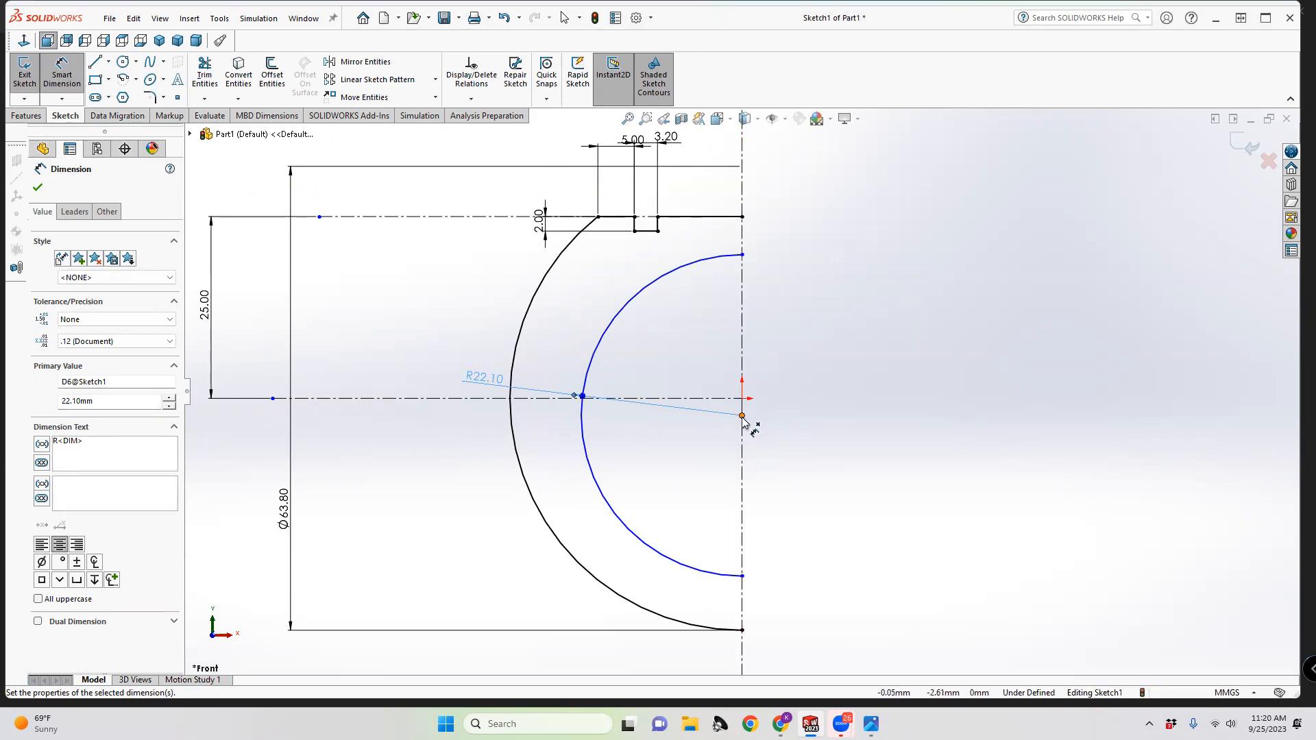
left_click(741, 630)
left_click(742, 576)
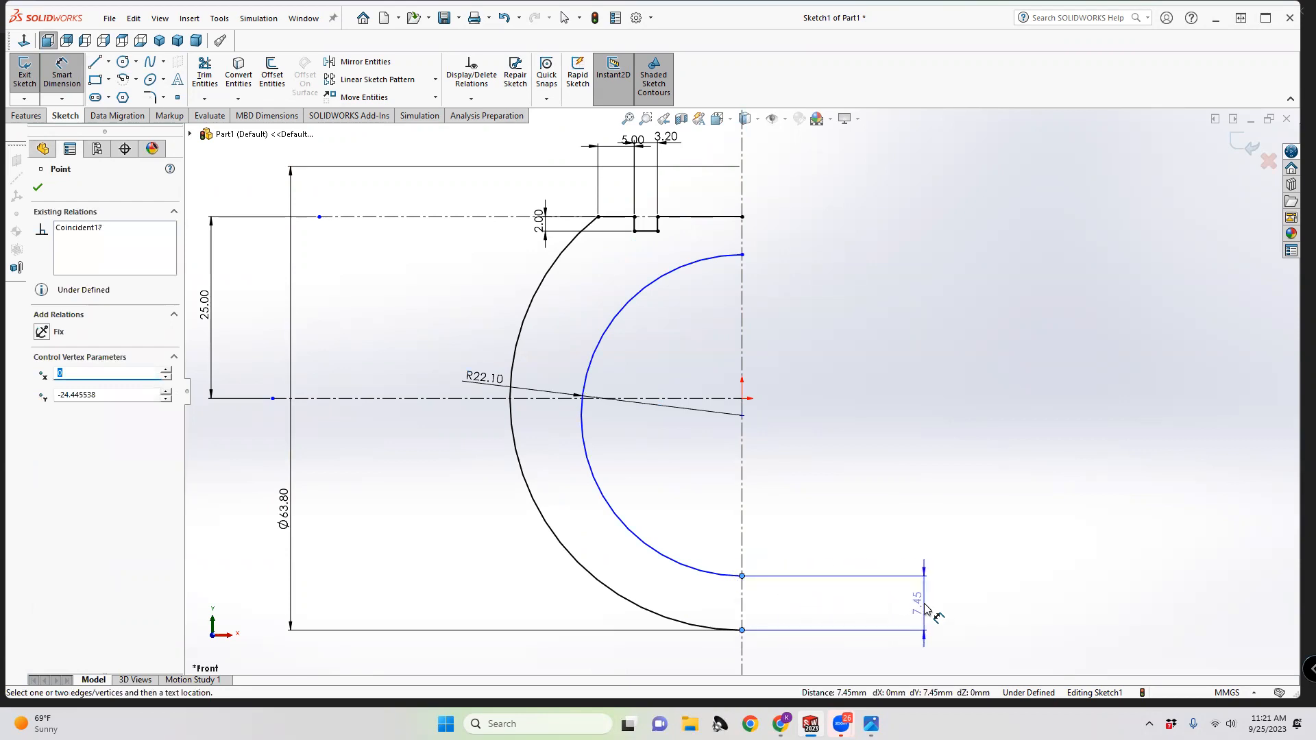
key("Escape")
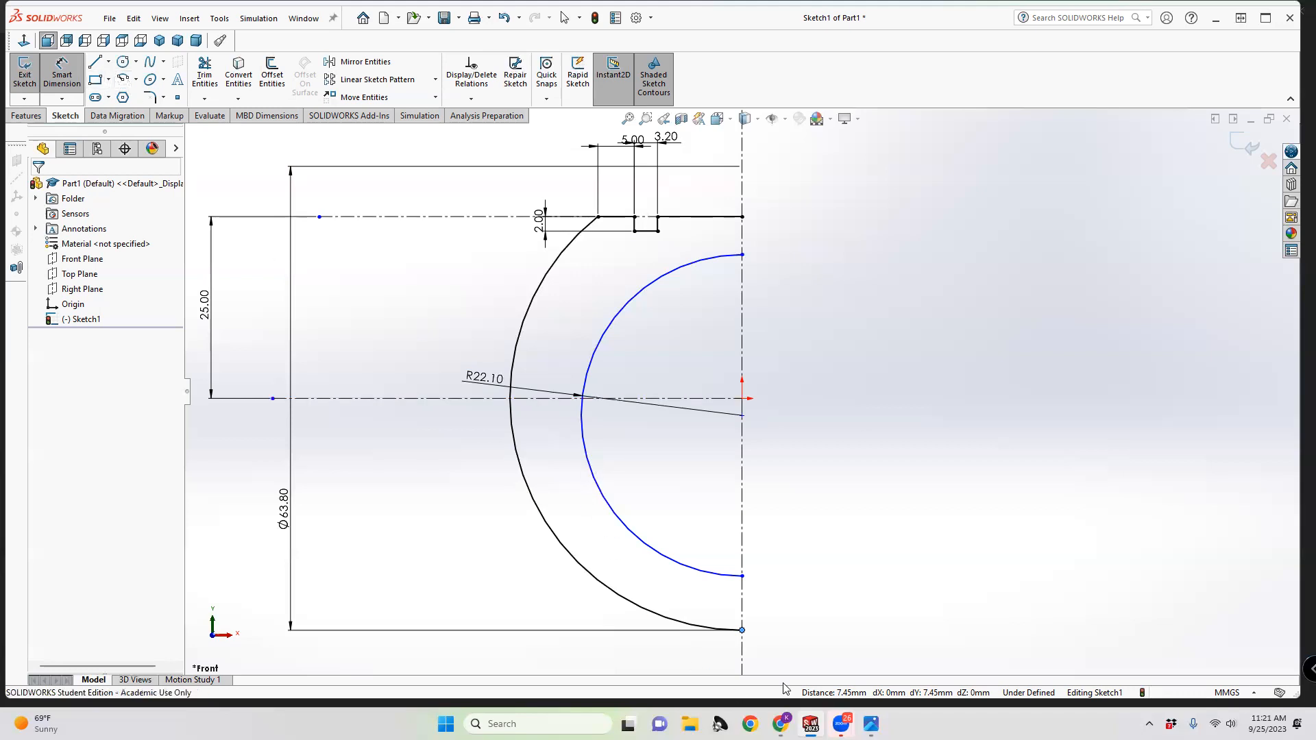
Check the SAE J1772 drawing in Photos and sketch a short concentric arc of about 26.5 mm radius below the inner half circle, starting on the vertical centerline
mouse_move(874, 719)
left_click(911, 649)
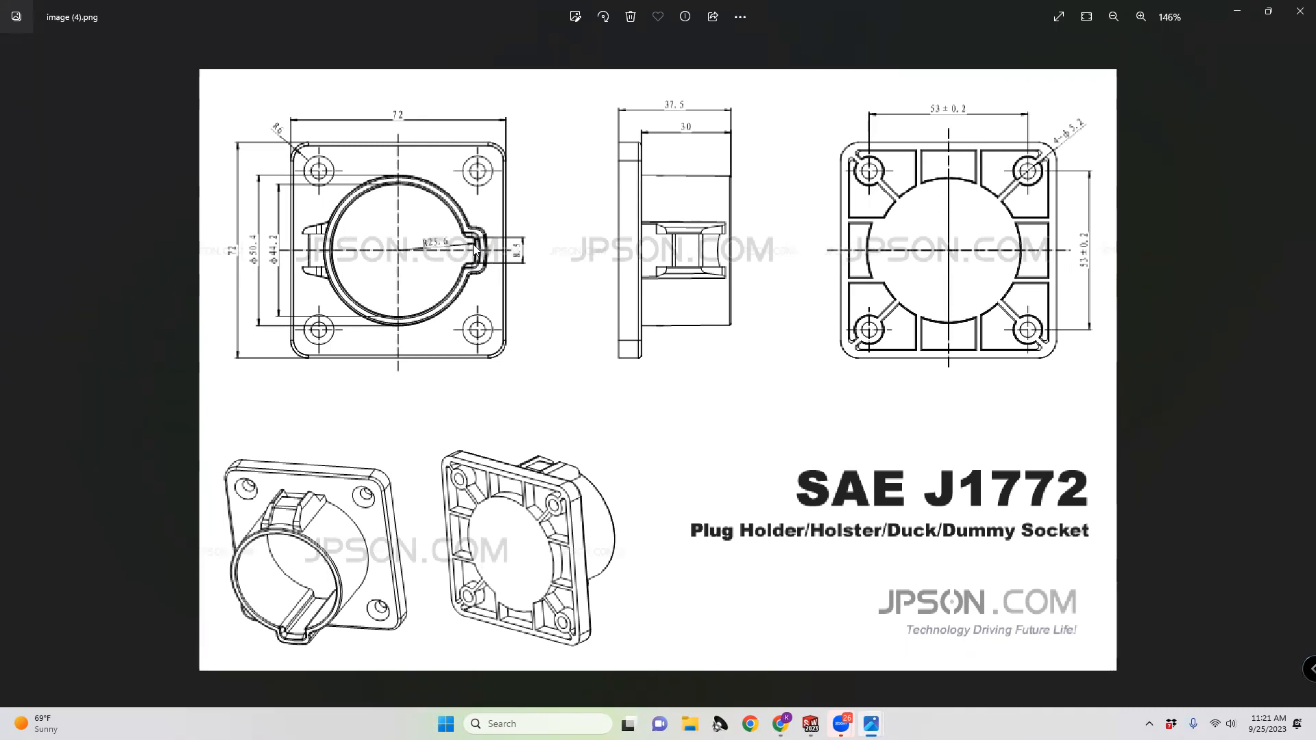
mouse_move(870, 724)
left_click(811, 724)
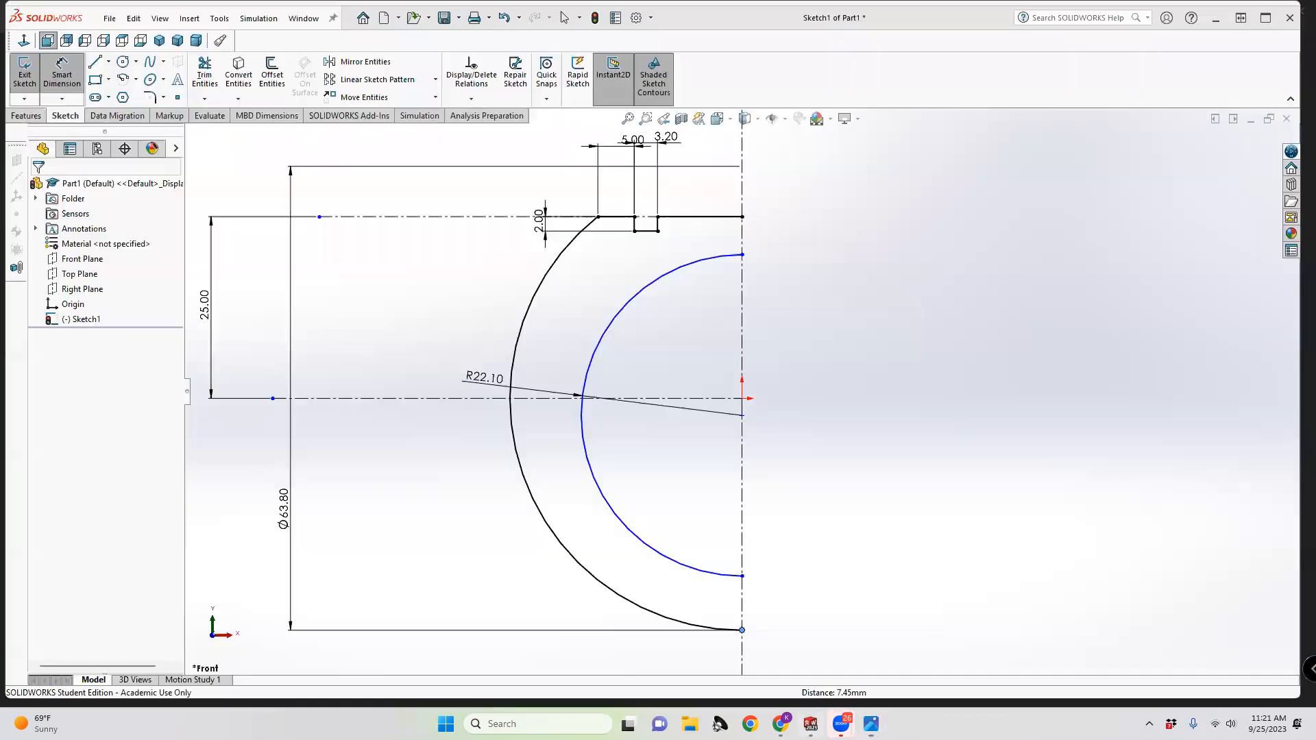
left_click(124, 64)
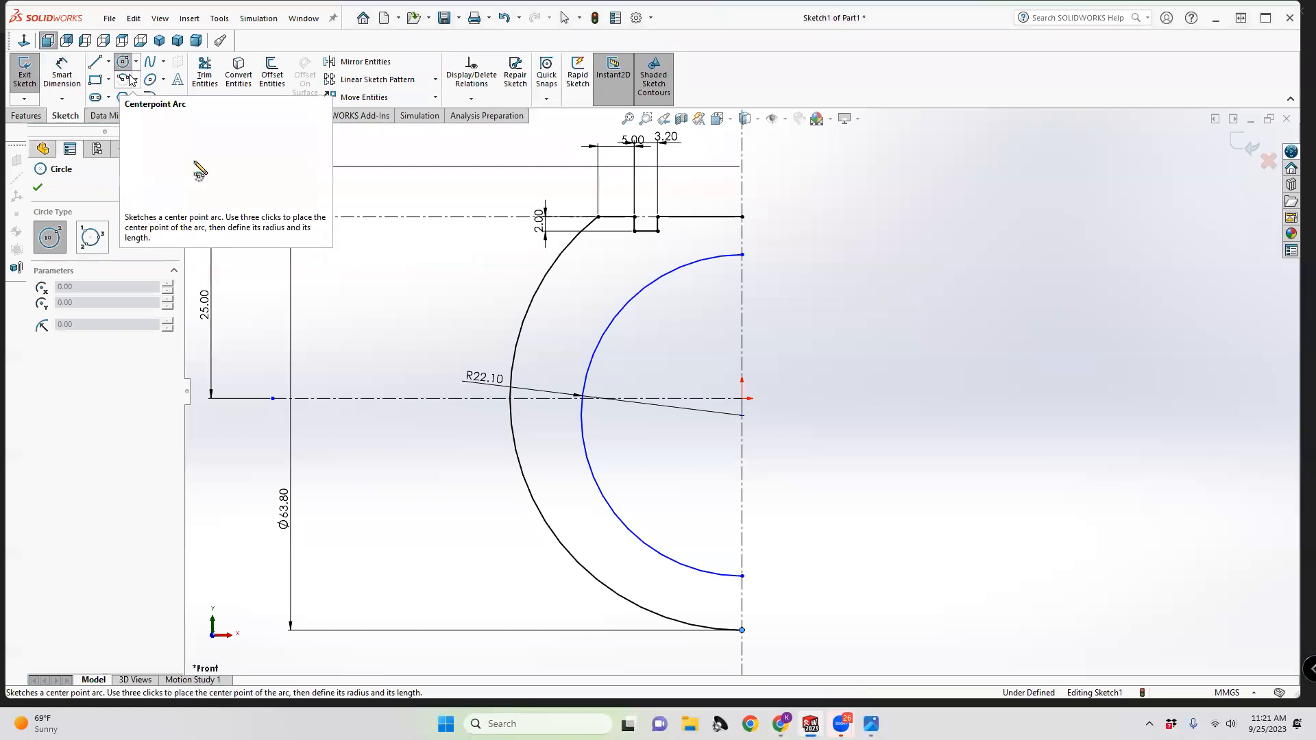
left_click(127, 79)
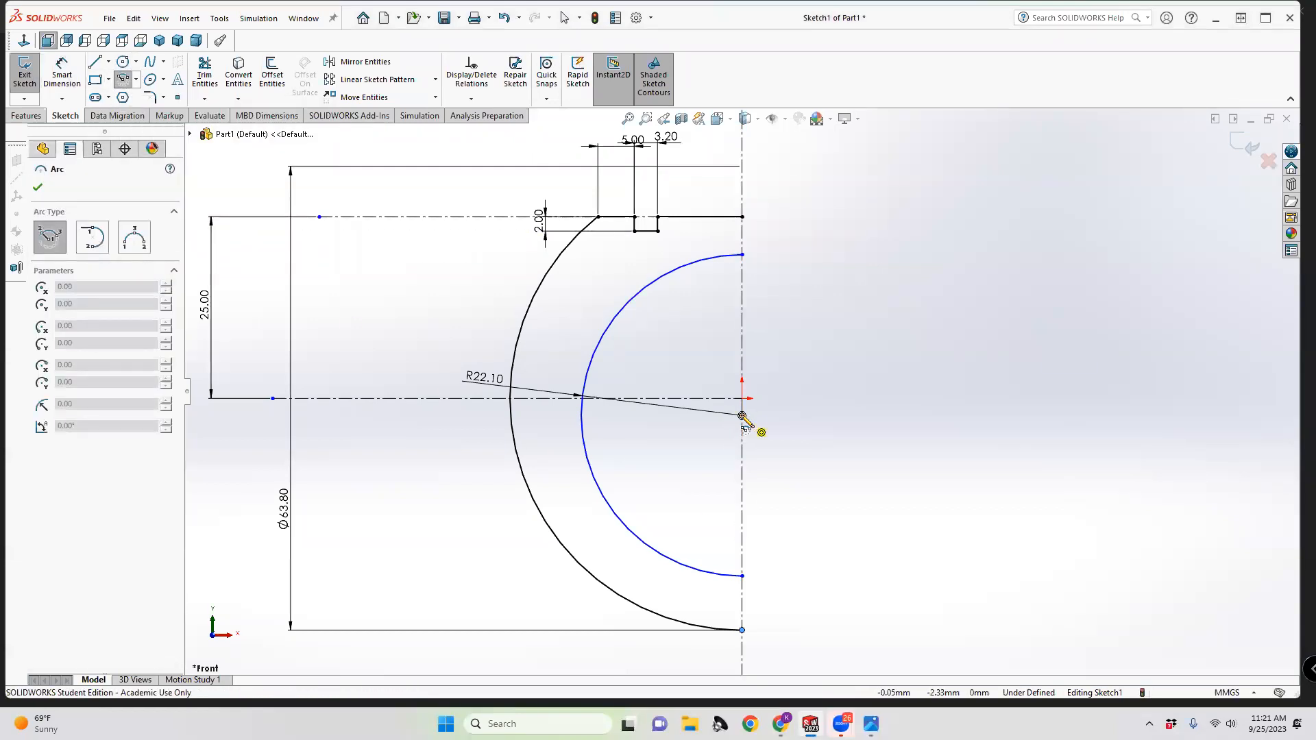
scroll(742, 416, "down", 6)
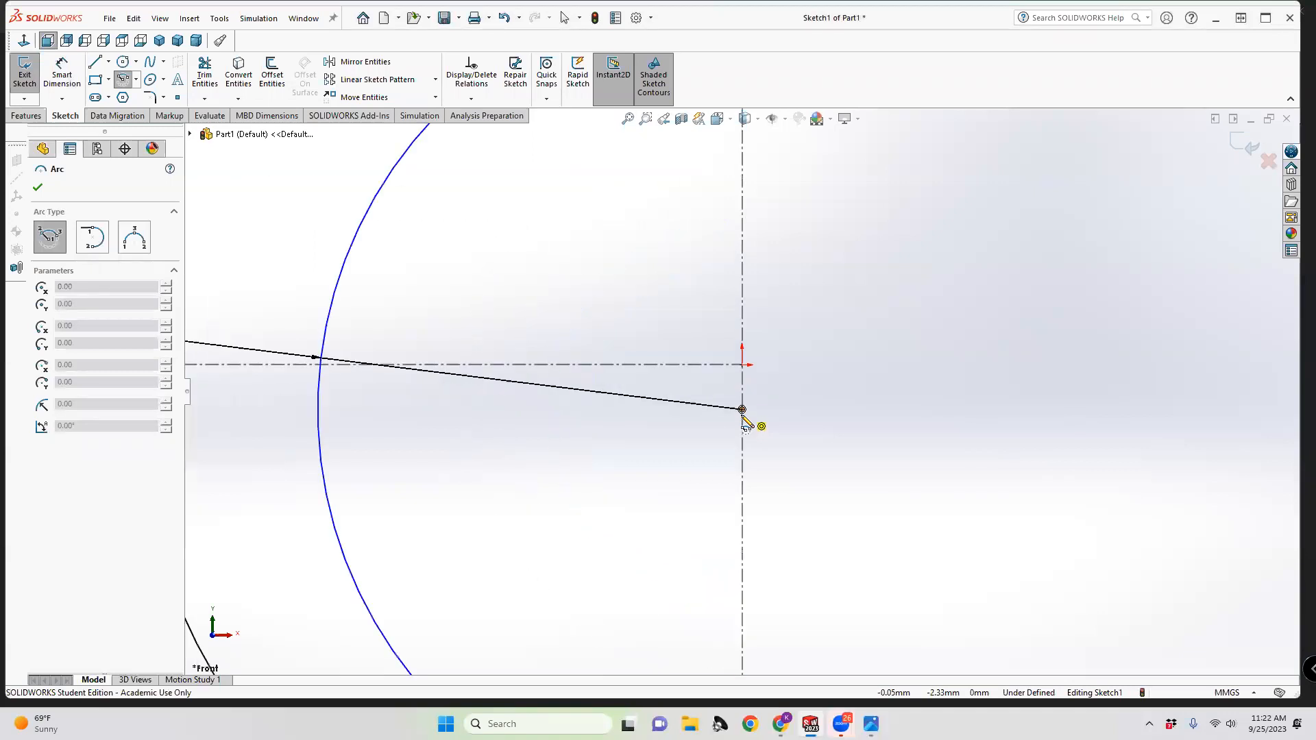
scroll(742, 400, "up", 5)
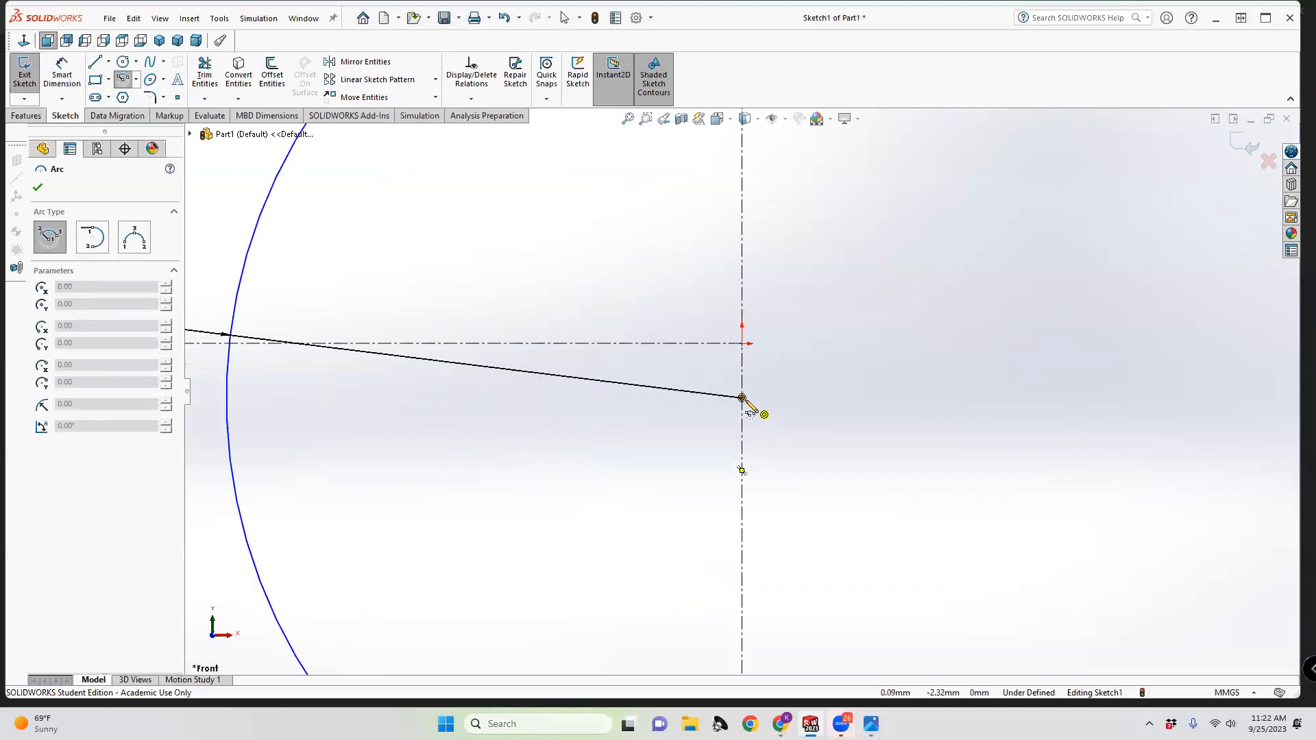
left_click(741, 395)
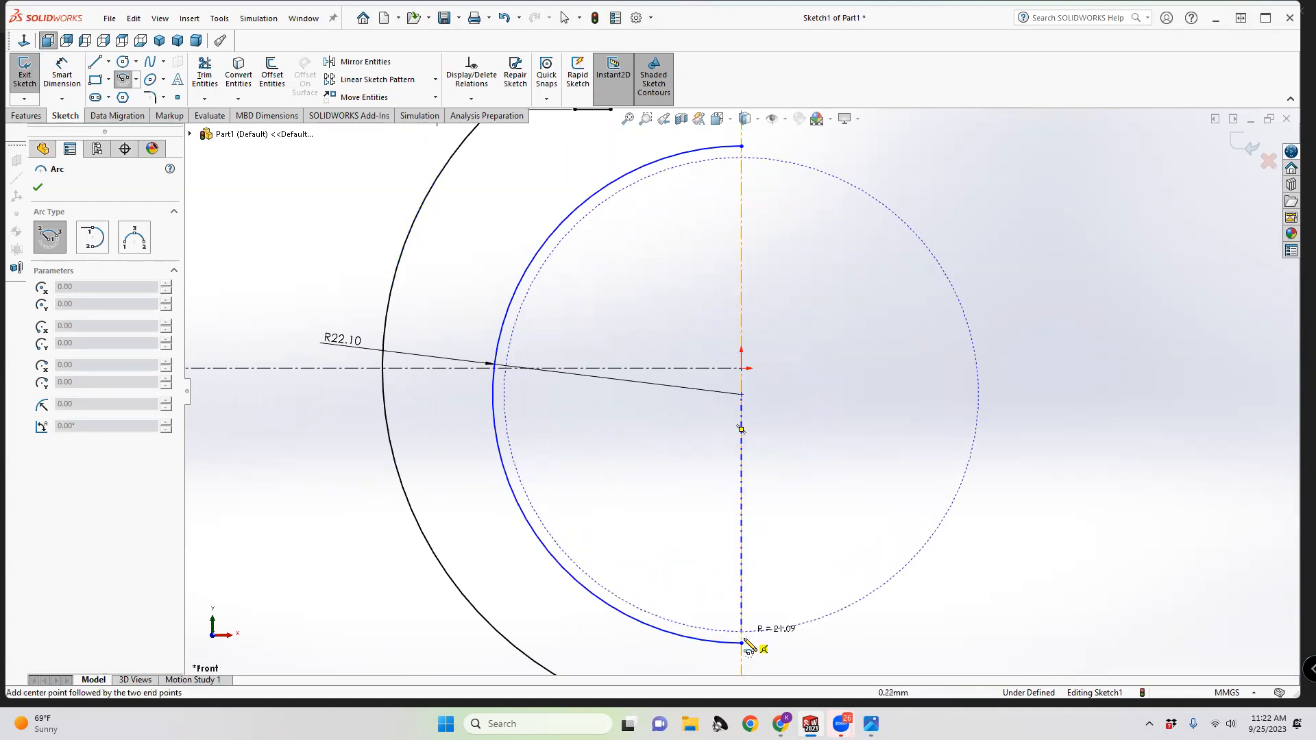
scroll(745, 642, "up", 2)
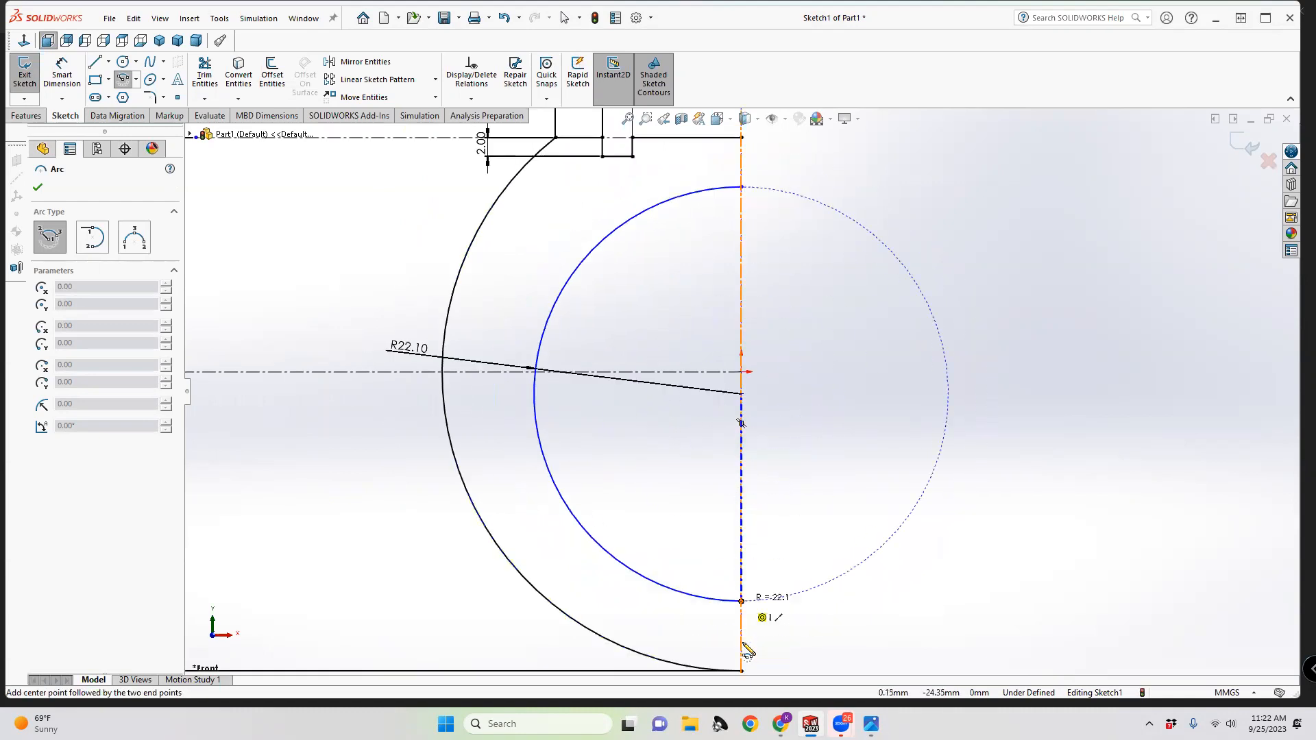
left_click(742, 601)
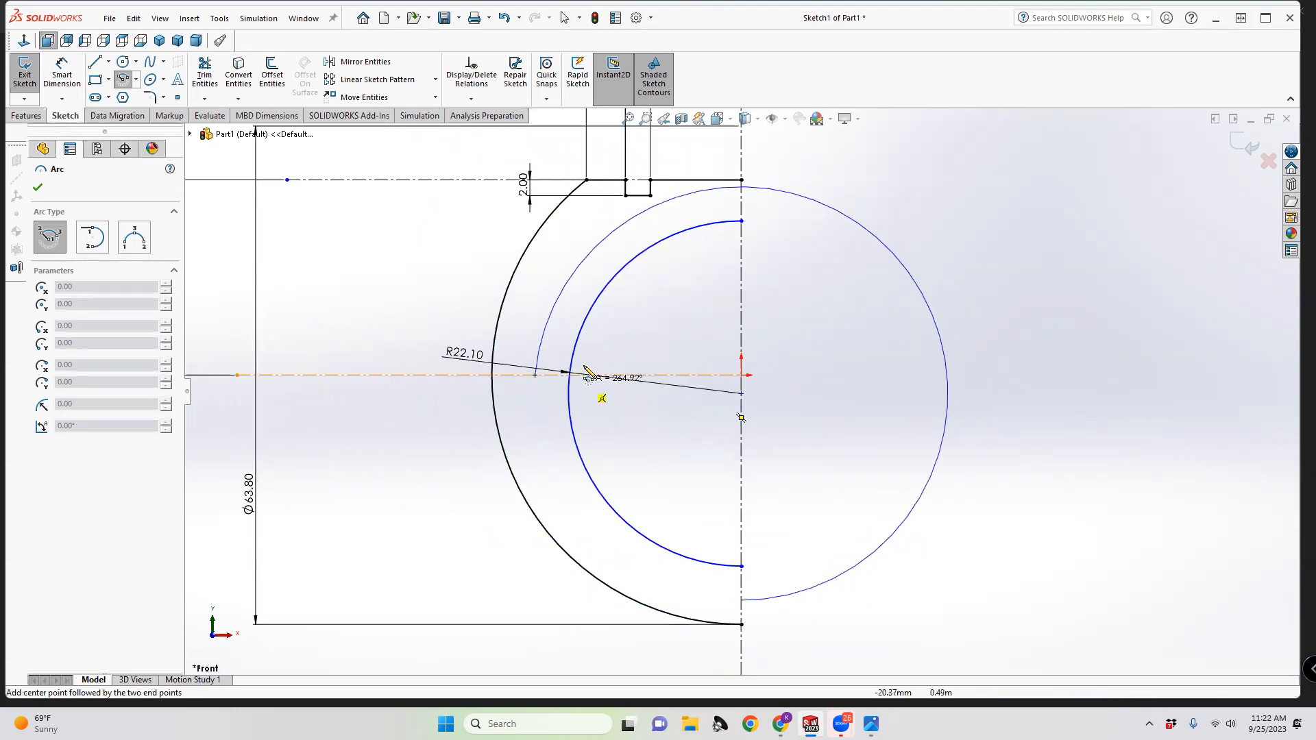
left_click(675, 589)
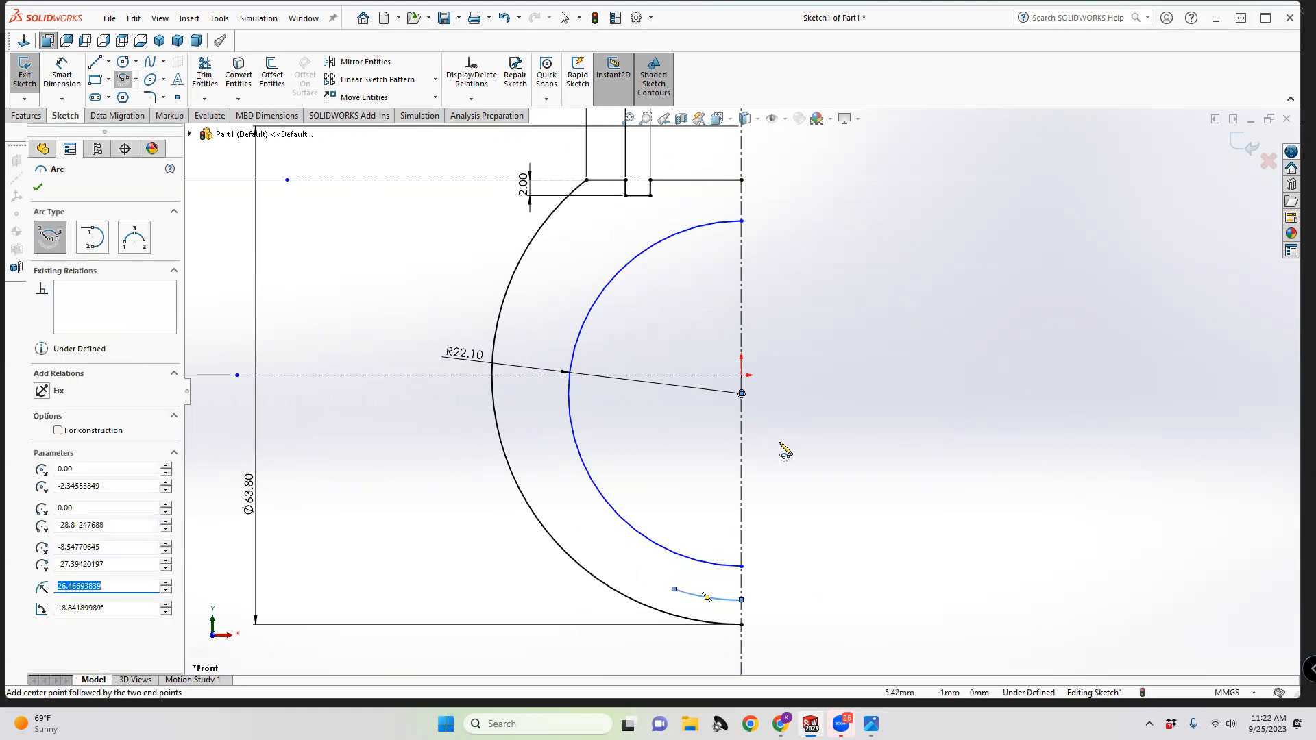
Look up the notch radius in the SAE J1772 drawing in Photos and dimension the short lower arc's radius as 25.6 mm
mouse_move(870, 723)
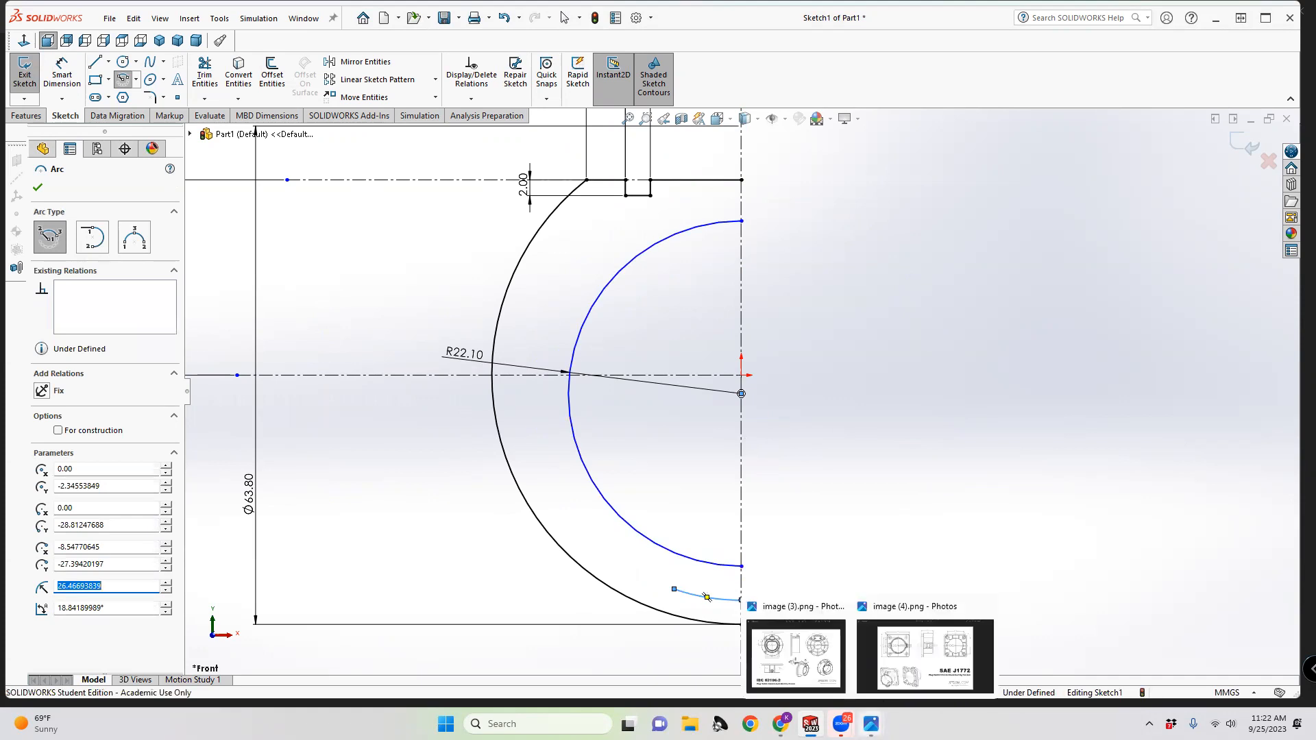
left_click(921, 655)
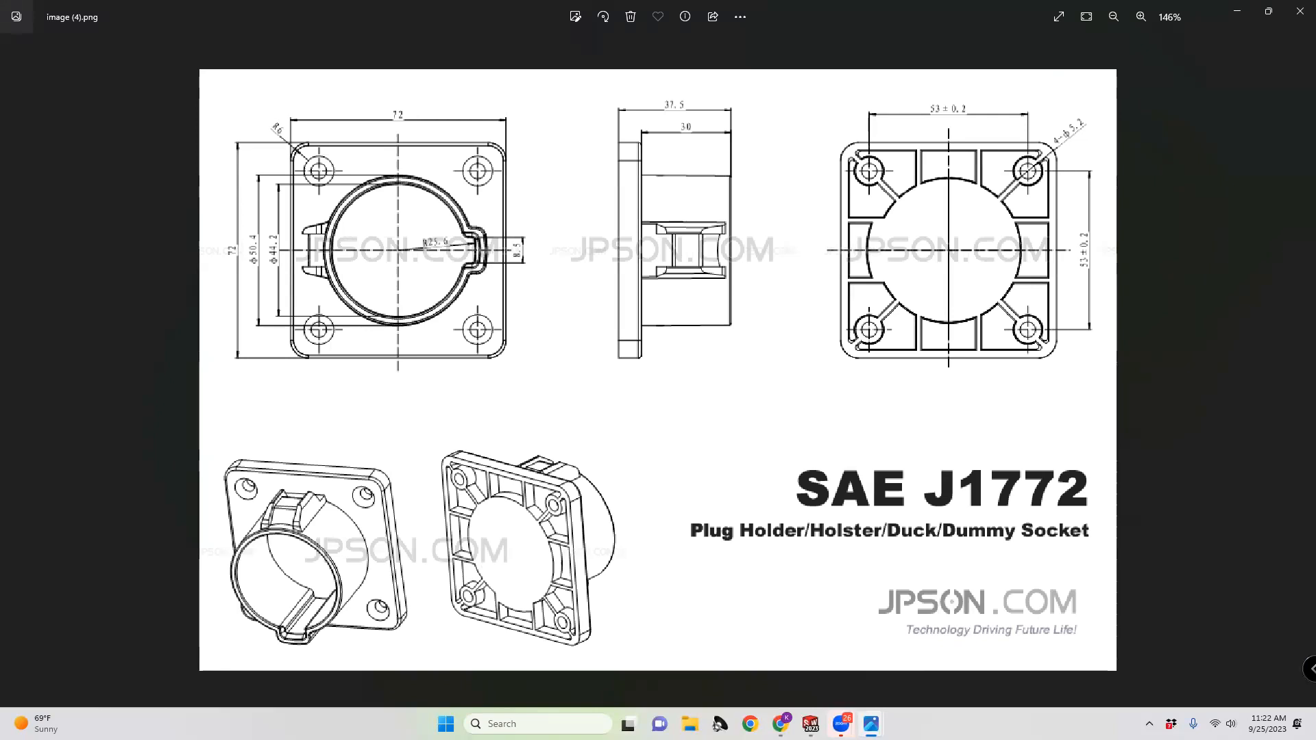
mouse_move(810, 723)
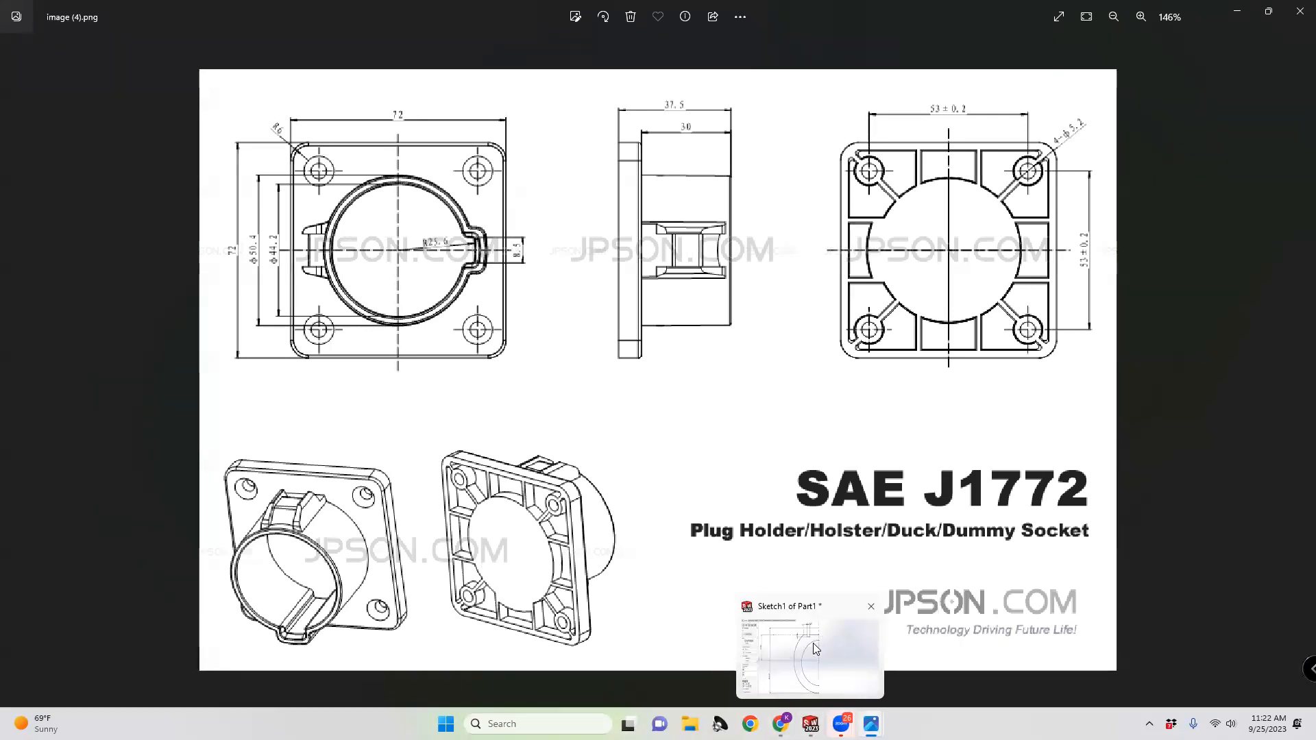
left_click(819, 629)
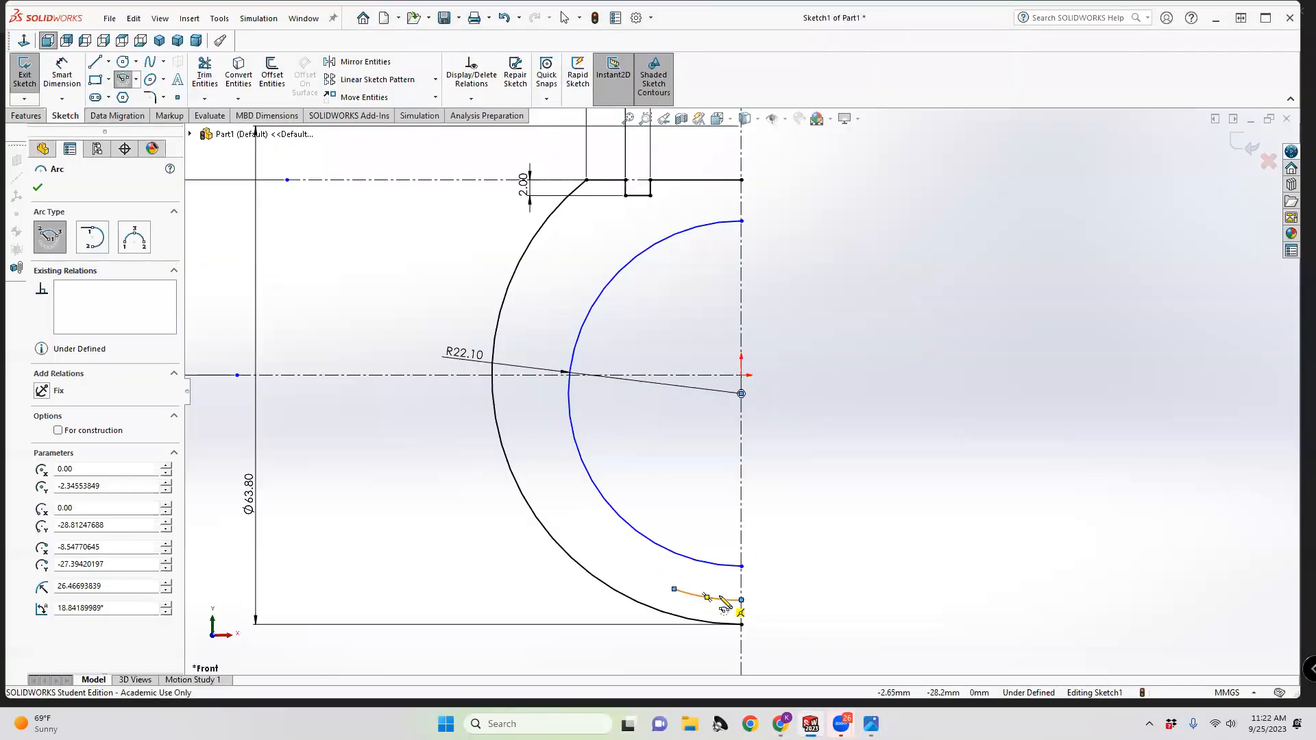
left_click(62, 72)
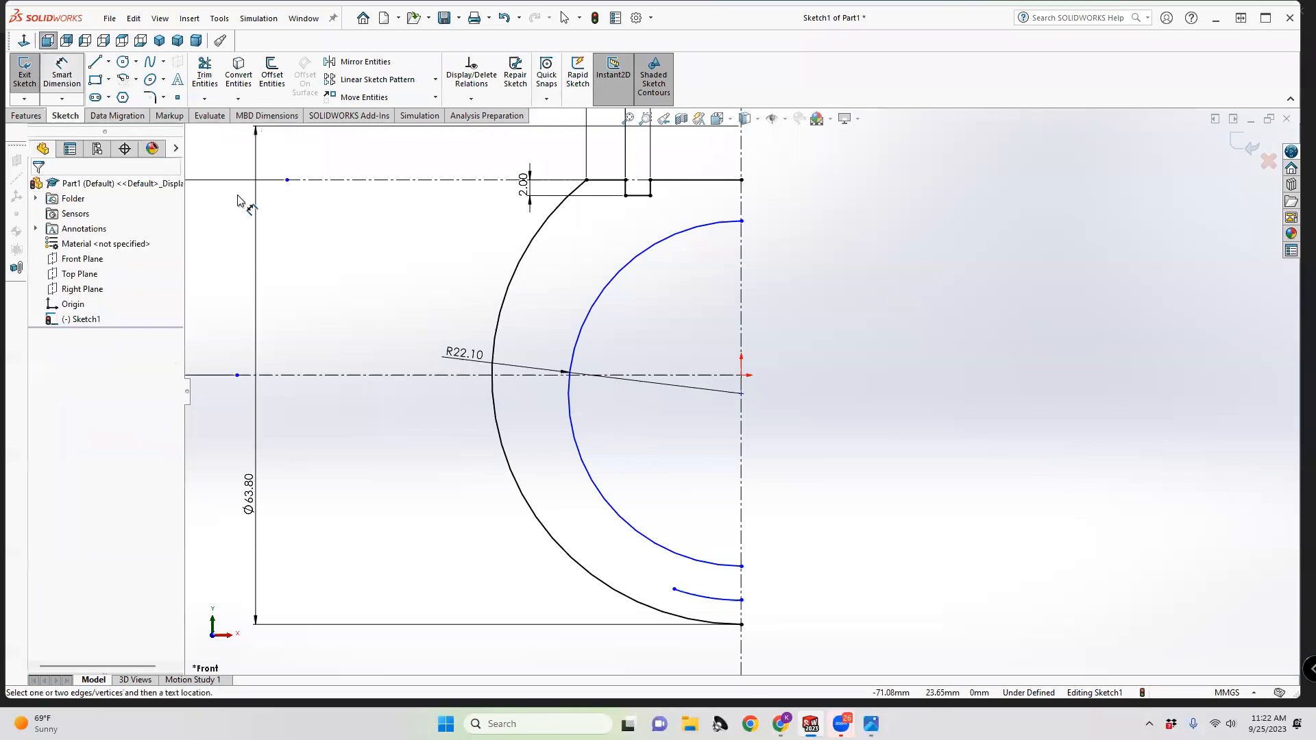
left_click(706, 597)
left_click(639, 663)
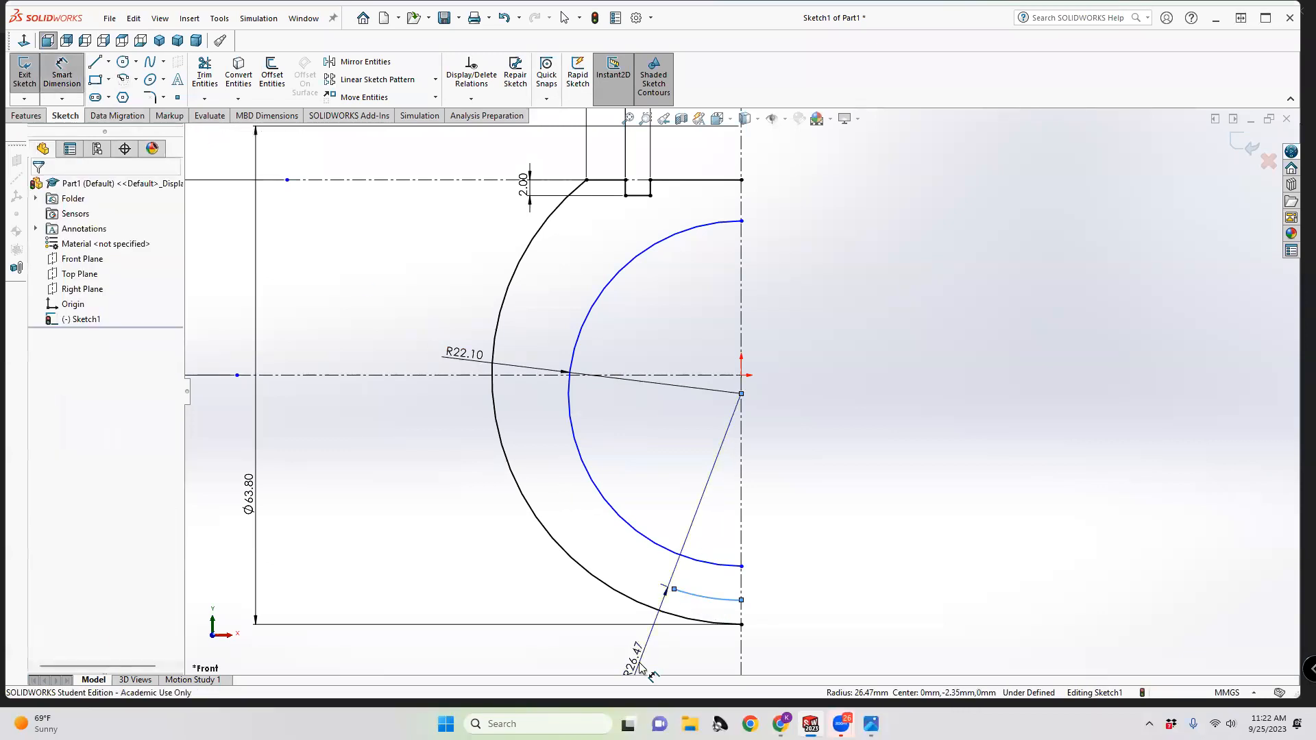
type("25.6")
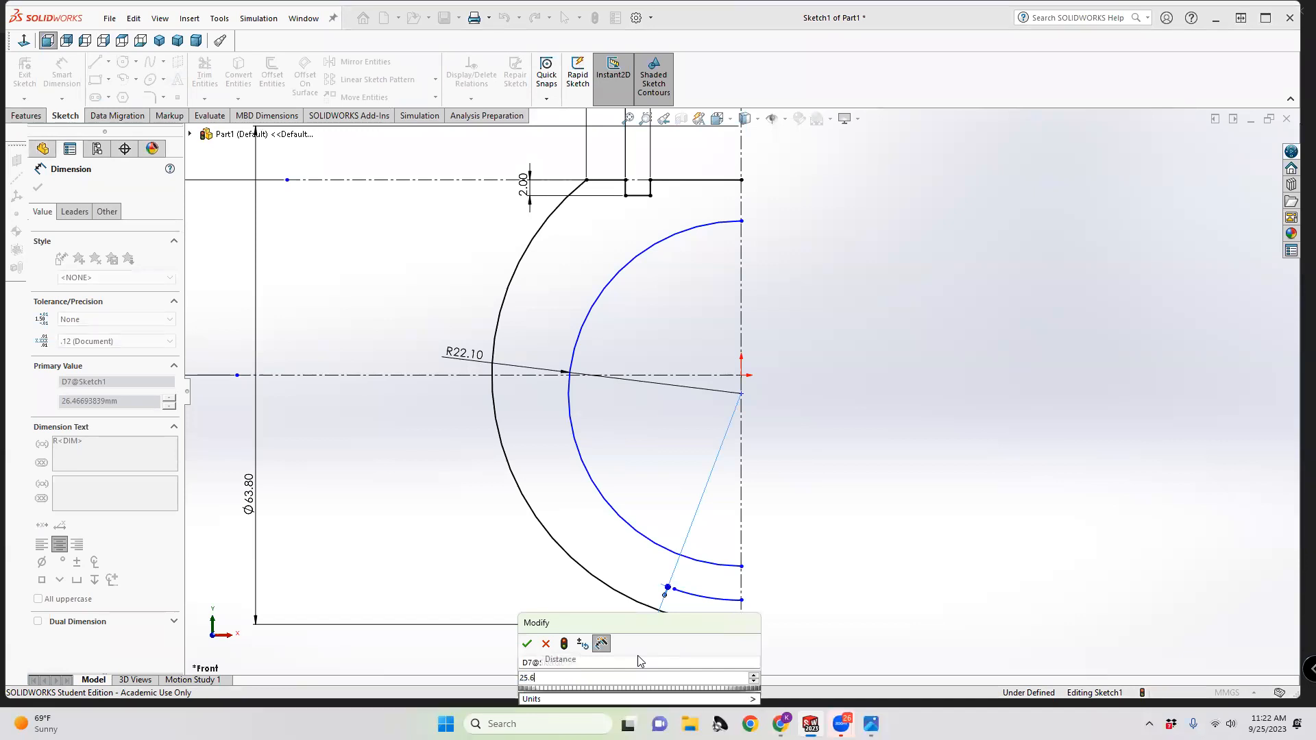
key("Escape")
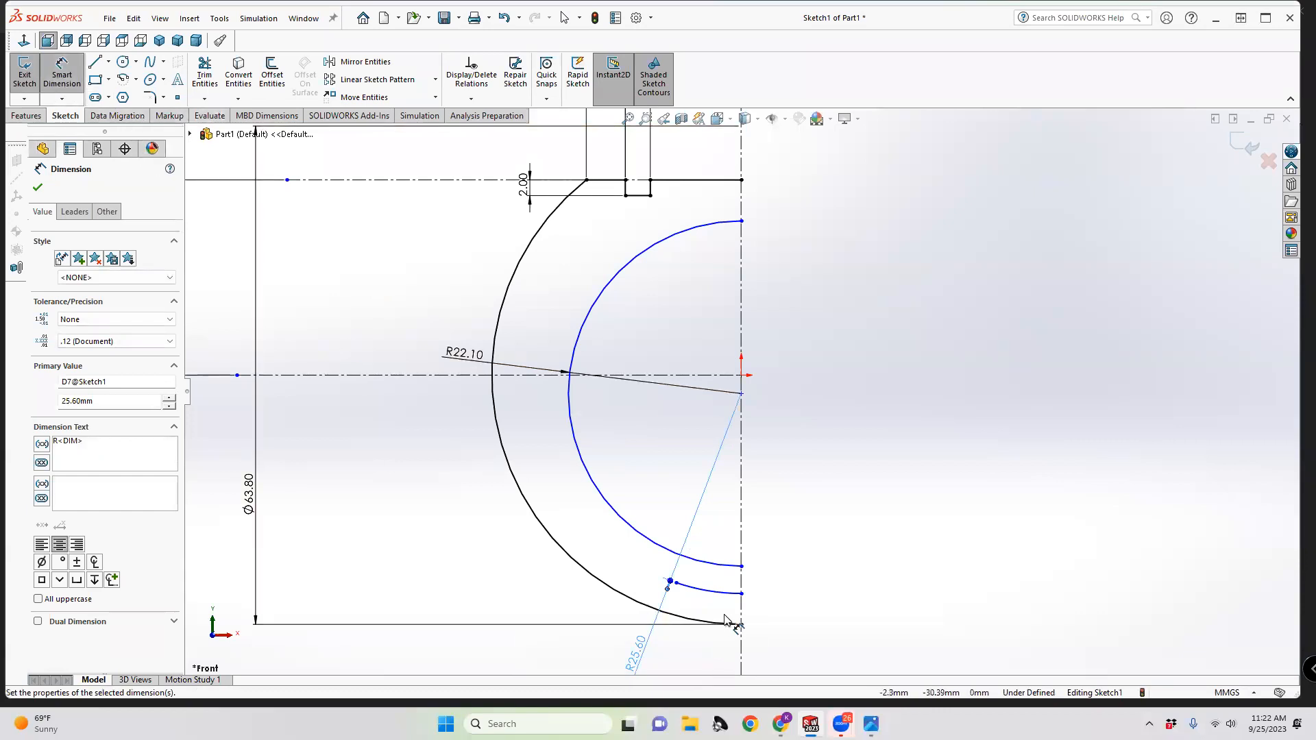
Check the notch width in the SAE J1772 drawing in Photos and dimension the short lower arc's end 8.7/2 mm from the vertical centerline
mouse_move(810, 723)
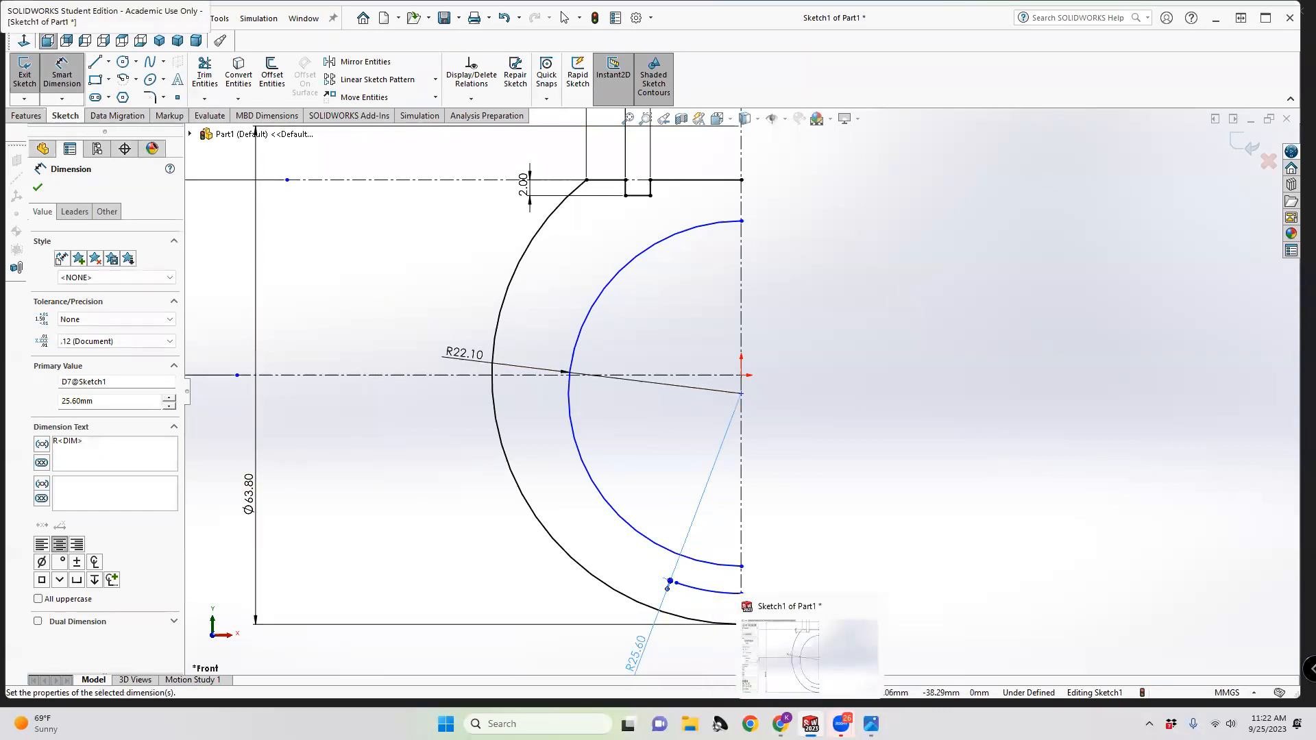
mouse_move(871, 723)
left_click(924, 663)
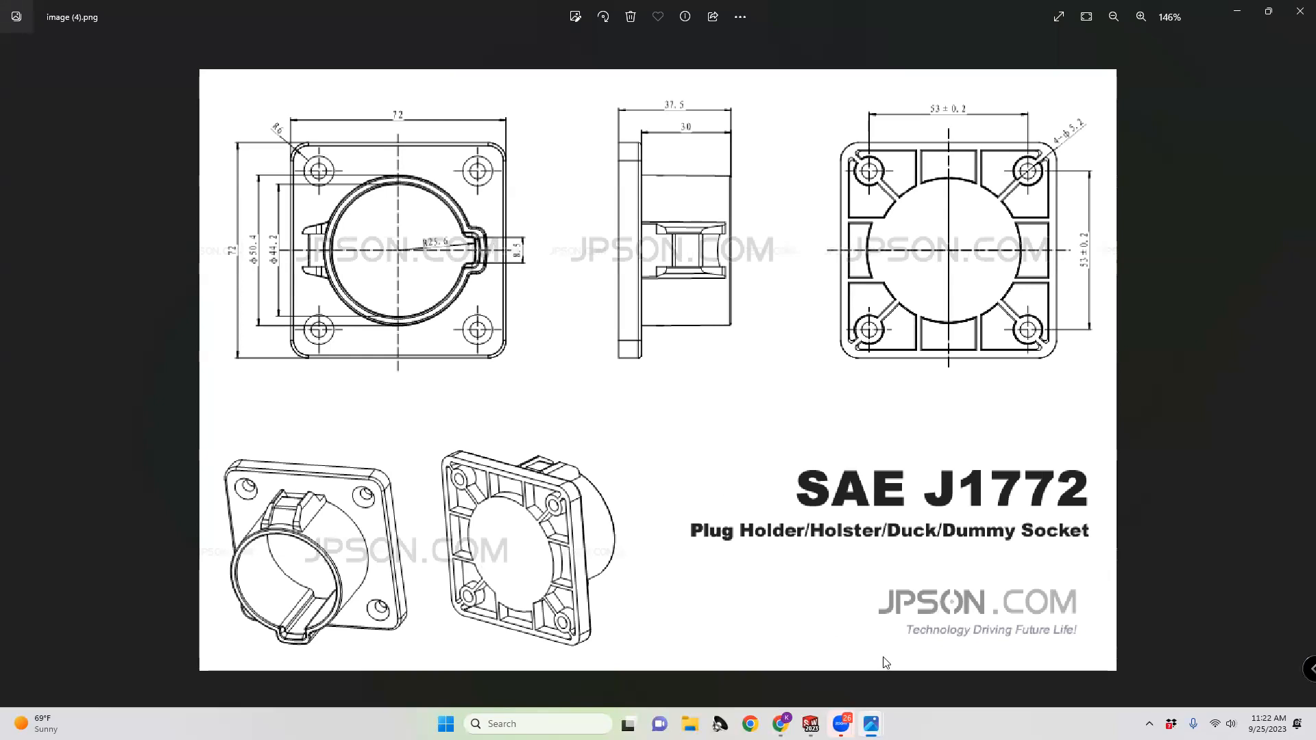
left_click(810, 723)
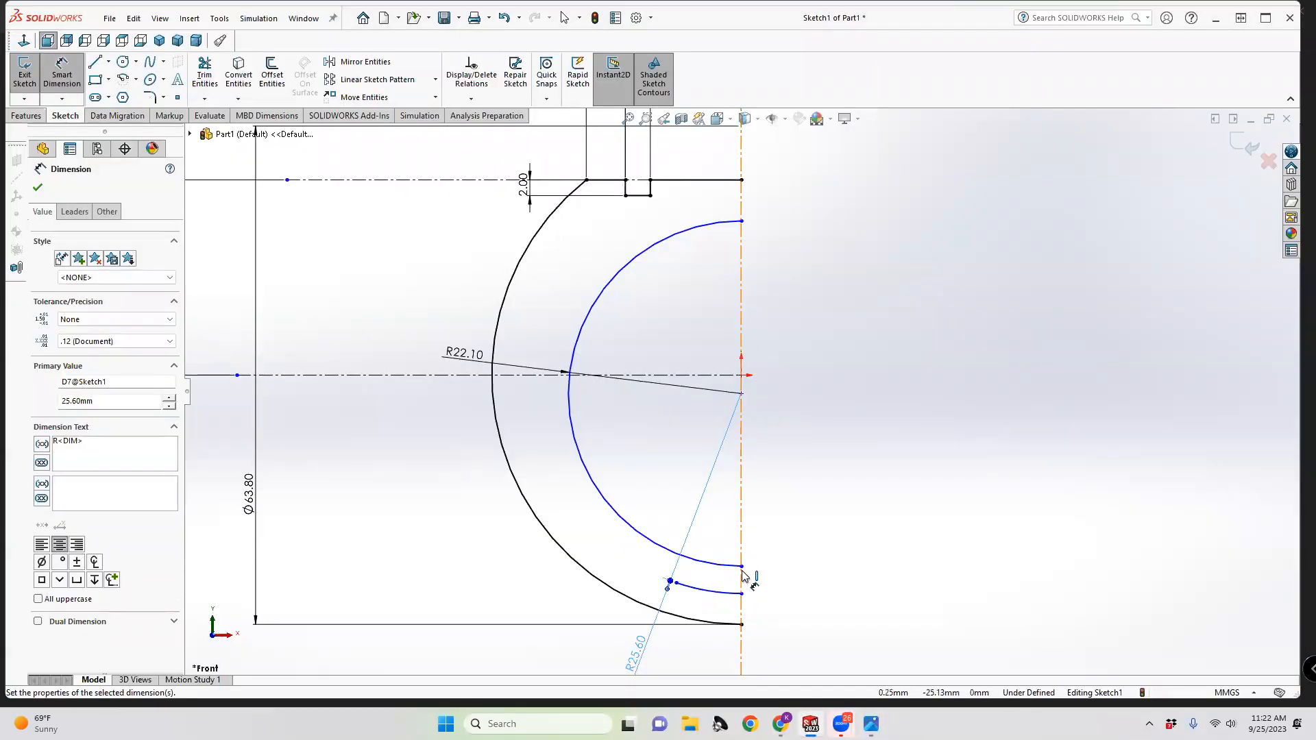
left_click_drag(743, 575, 678, 593)
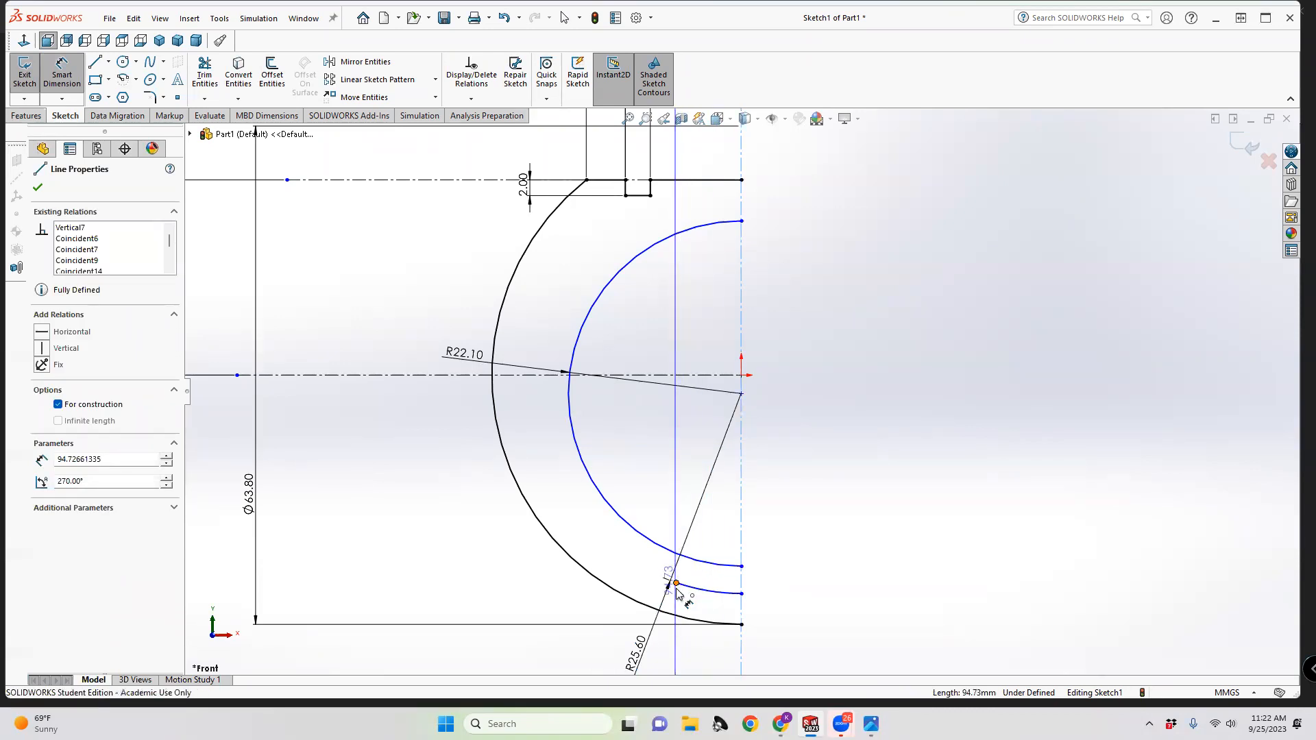
left_click(676, 584)
key("z")
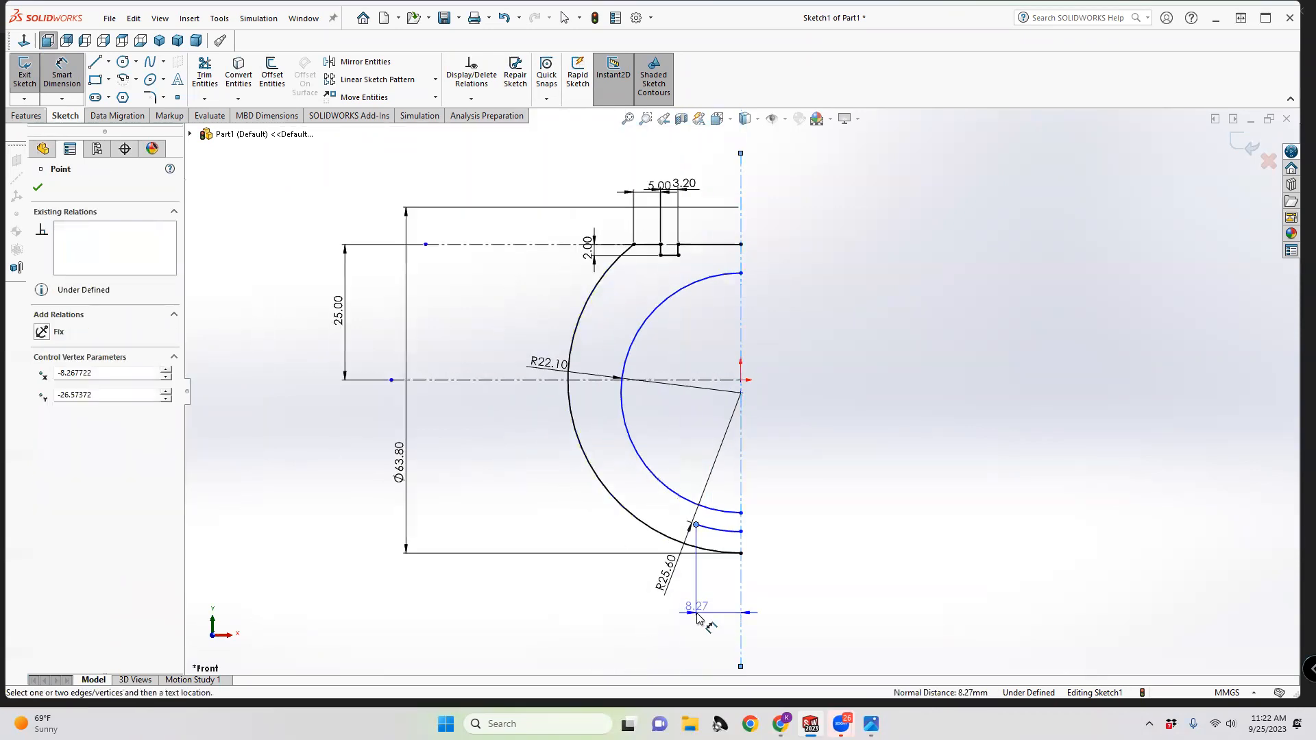
left_click(698, 616)
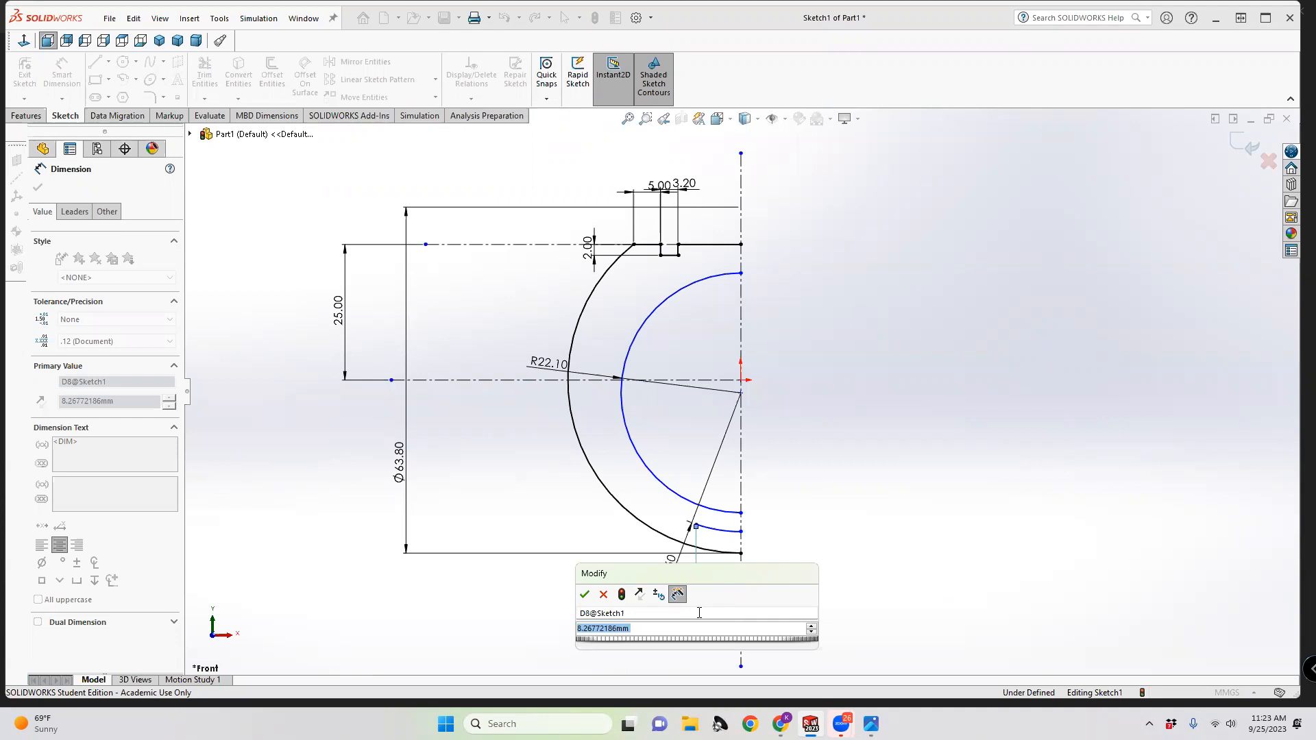
type("8")
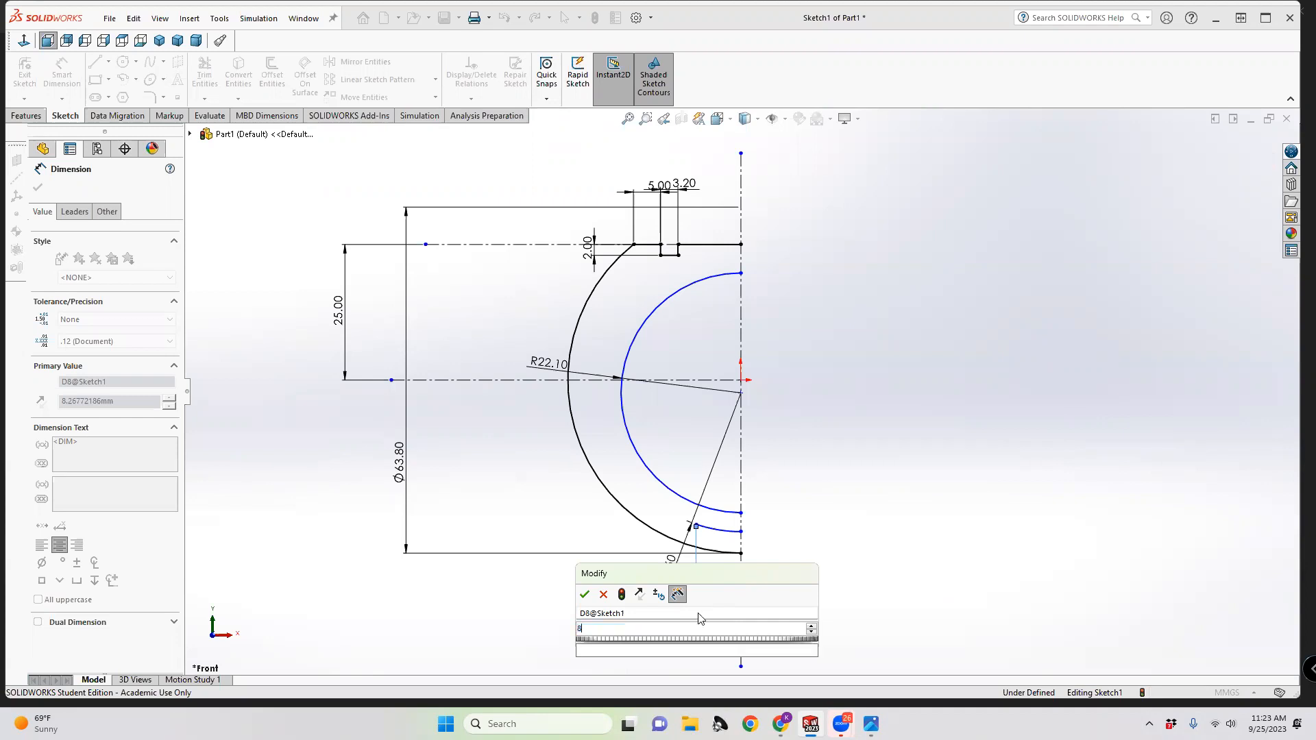
type(".7/2")
key("Return")
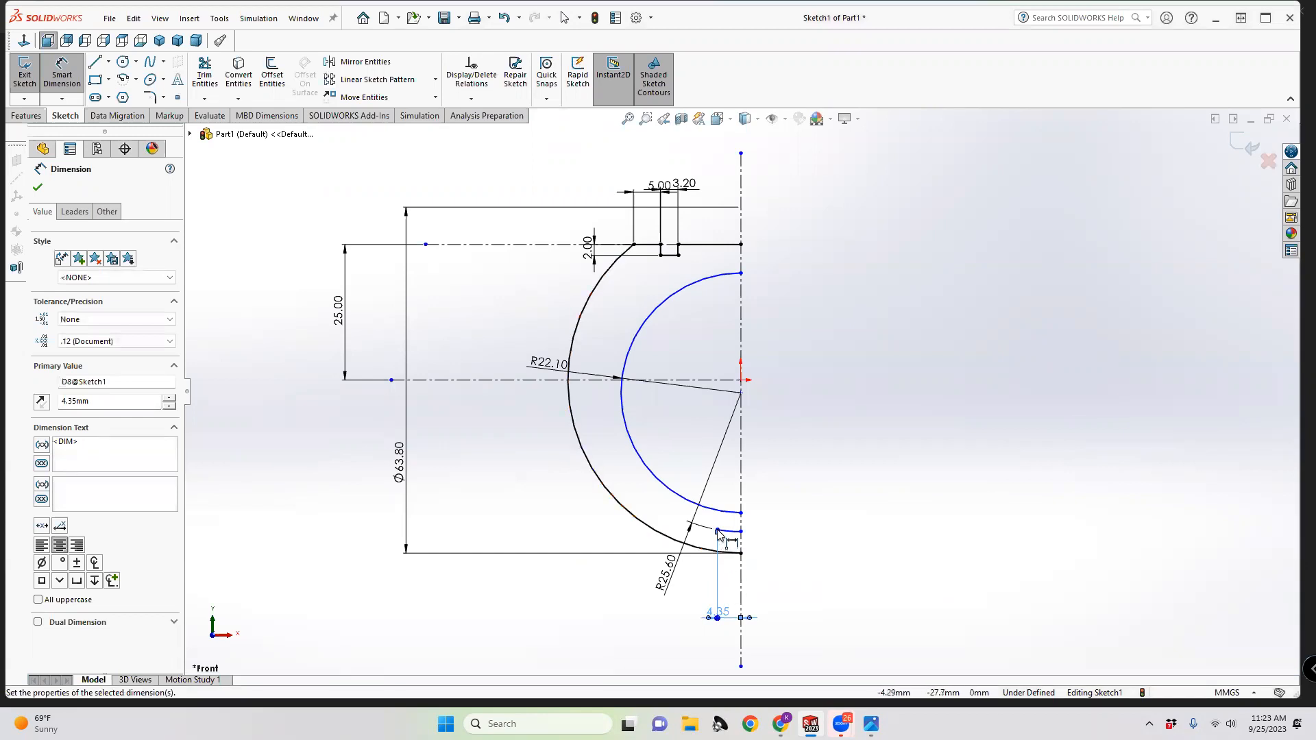
Draw a vertical line from the short lower arc's end up to the inner half circle and trim the inner arc's segment inside the notch
left_click(96, 62)
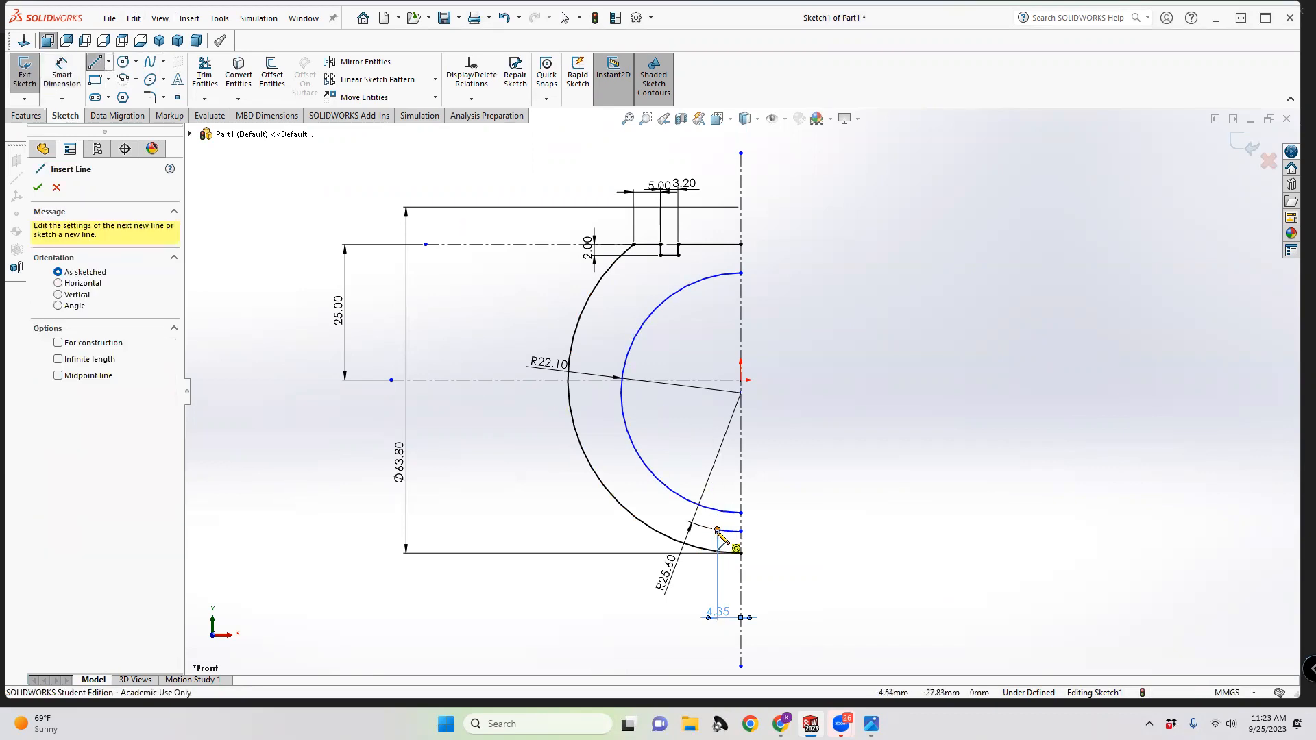
scroll(717, 531, "down", 5)
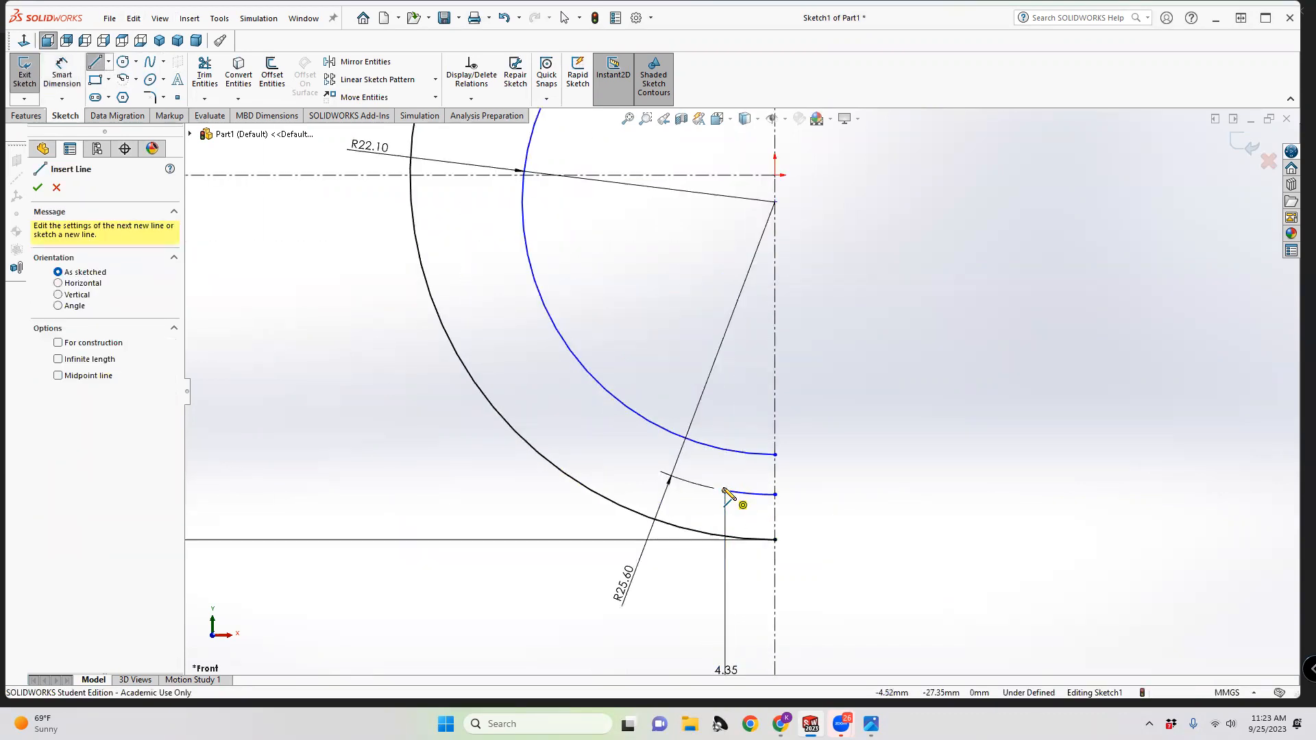
left_click(725, 490)
left_click(725, 450)
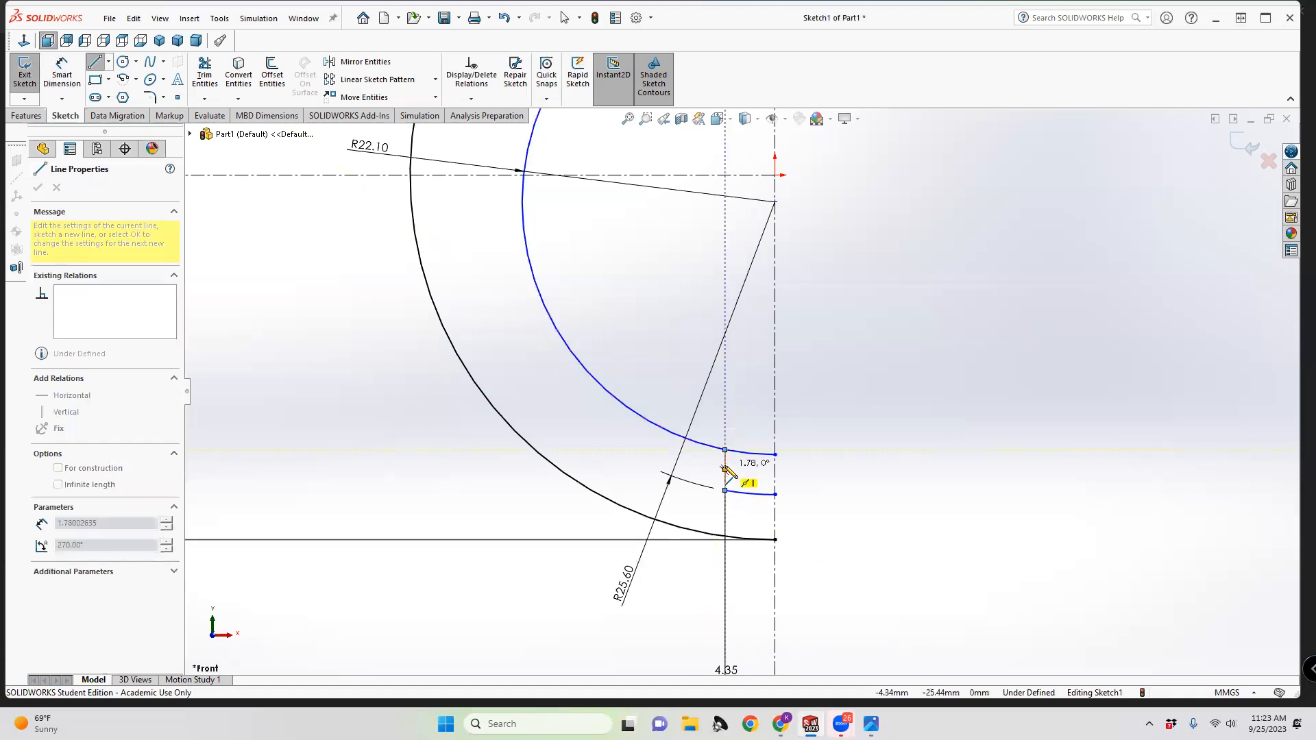
key("Escape")
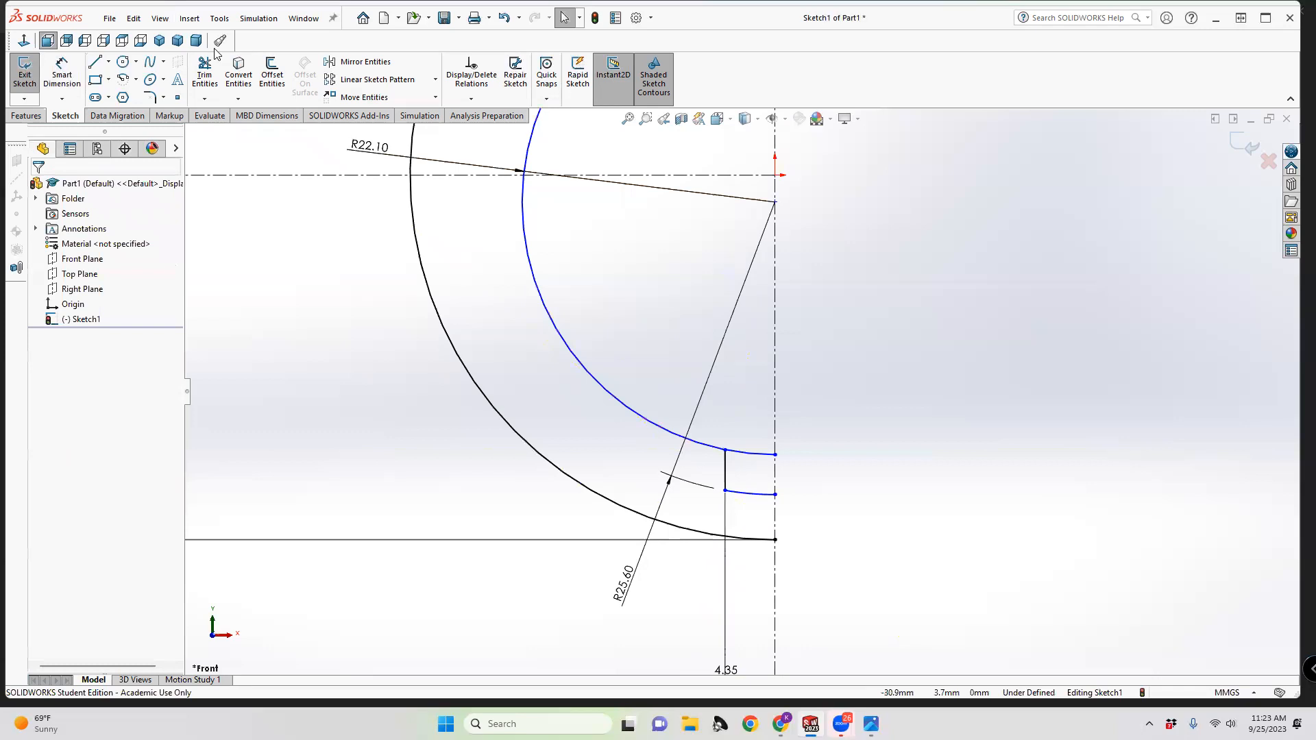
left_click(204, 71)
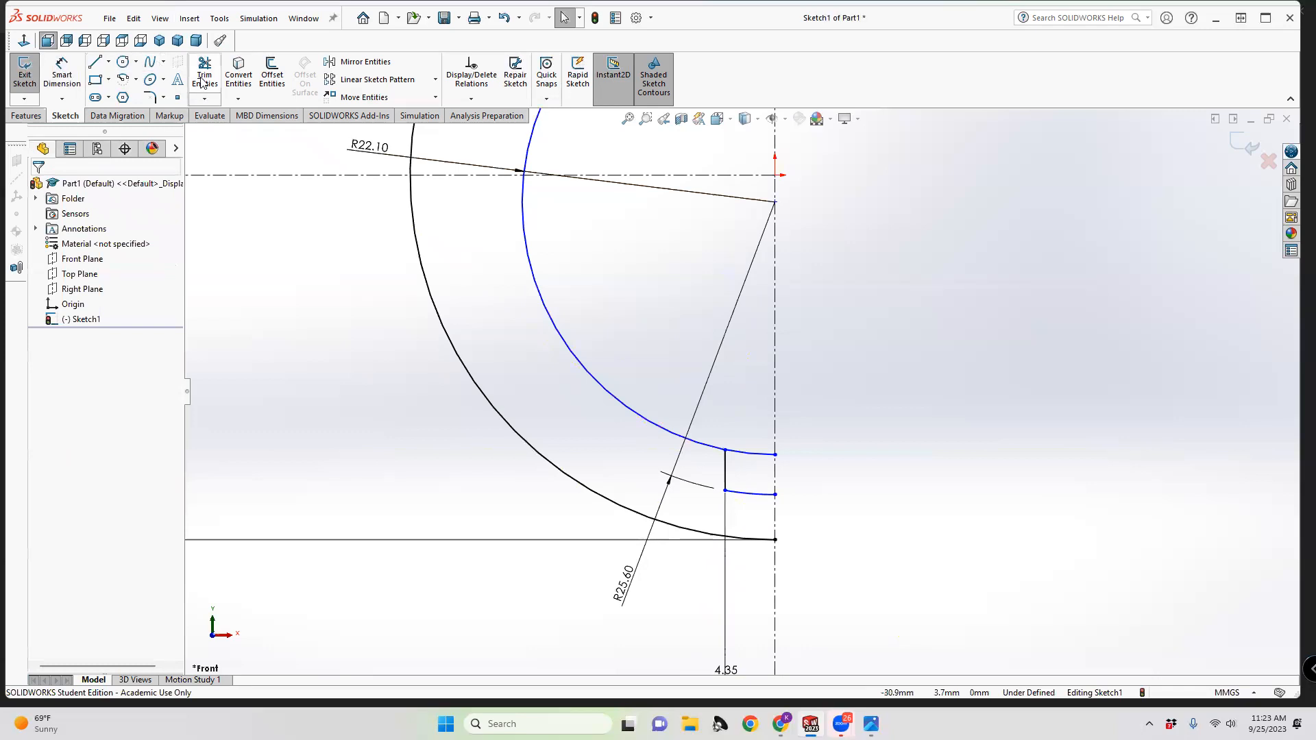
left_click(745, 455)
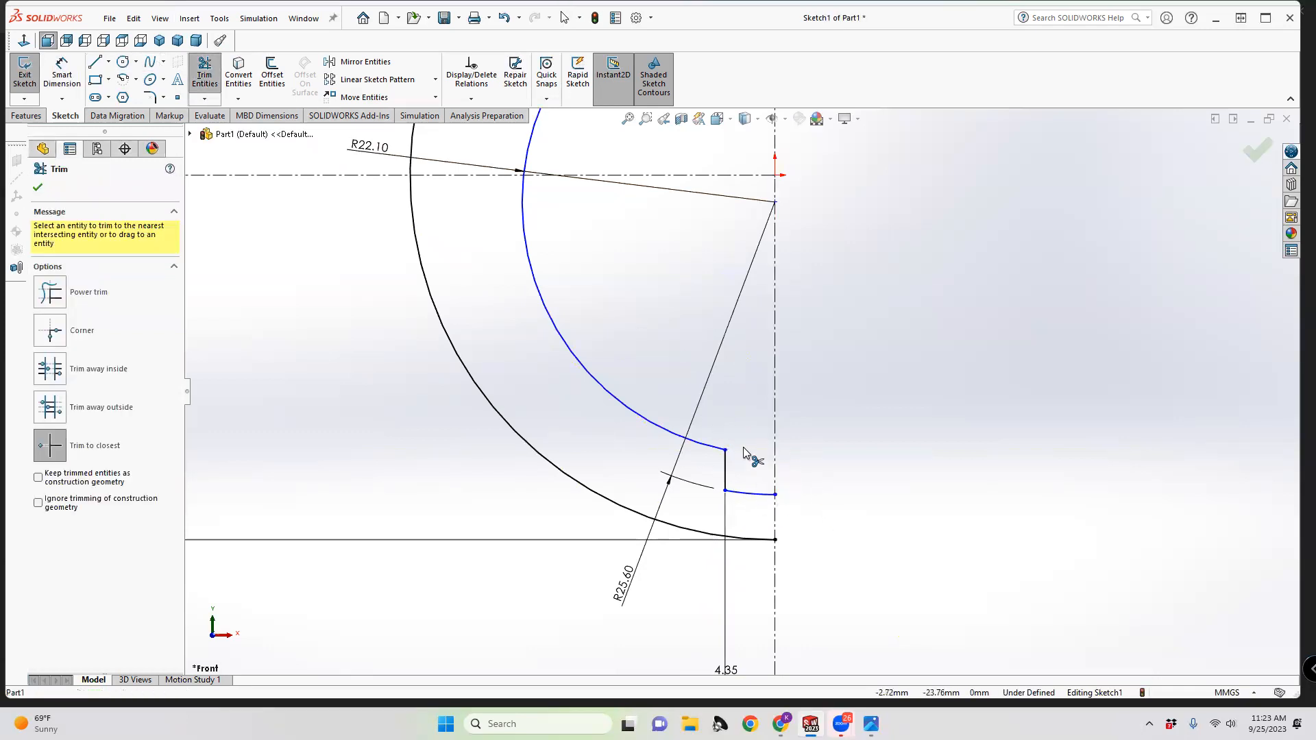
Dimension the vertical offset between the centers of the outer arc and the short notch arc as 1.5 mm
scroll(745, 452, "up", 2)
scroll(745, 452, "up", 2)
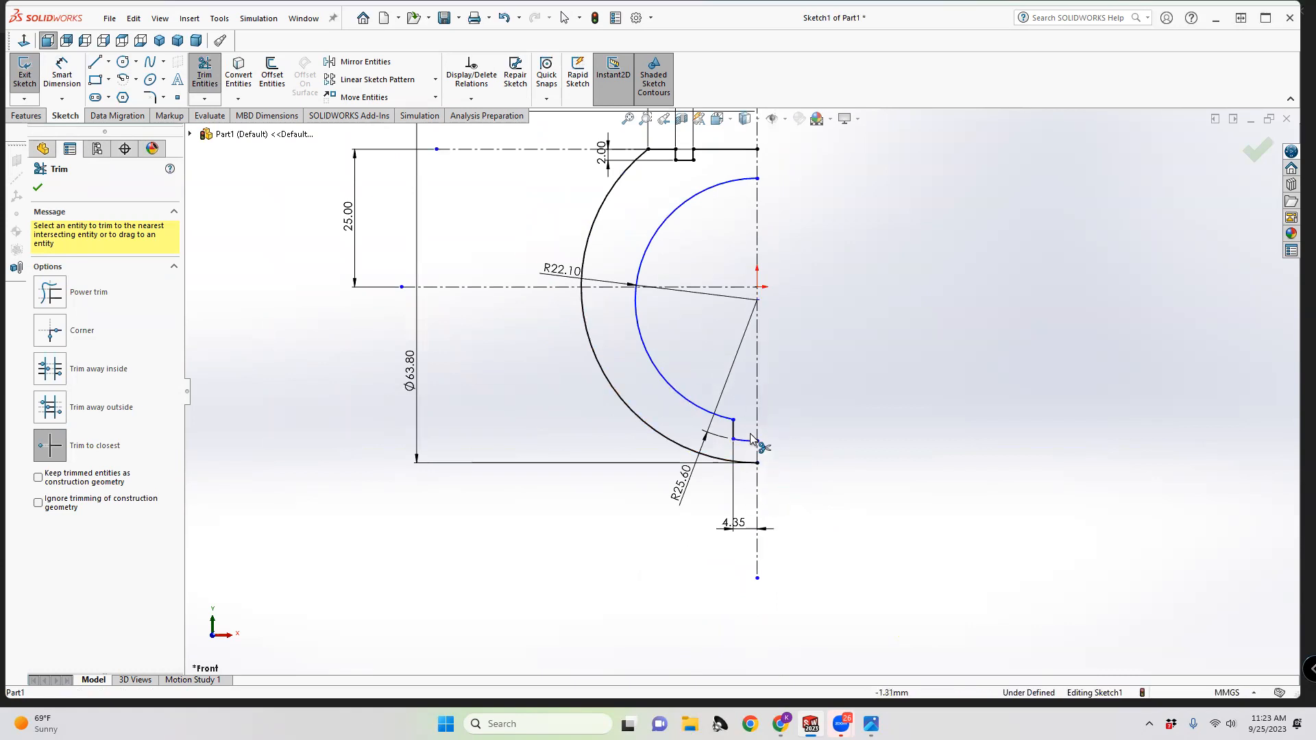
left_click(61, 74)
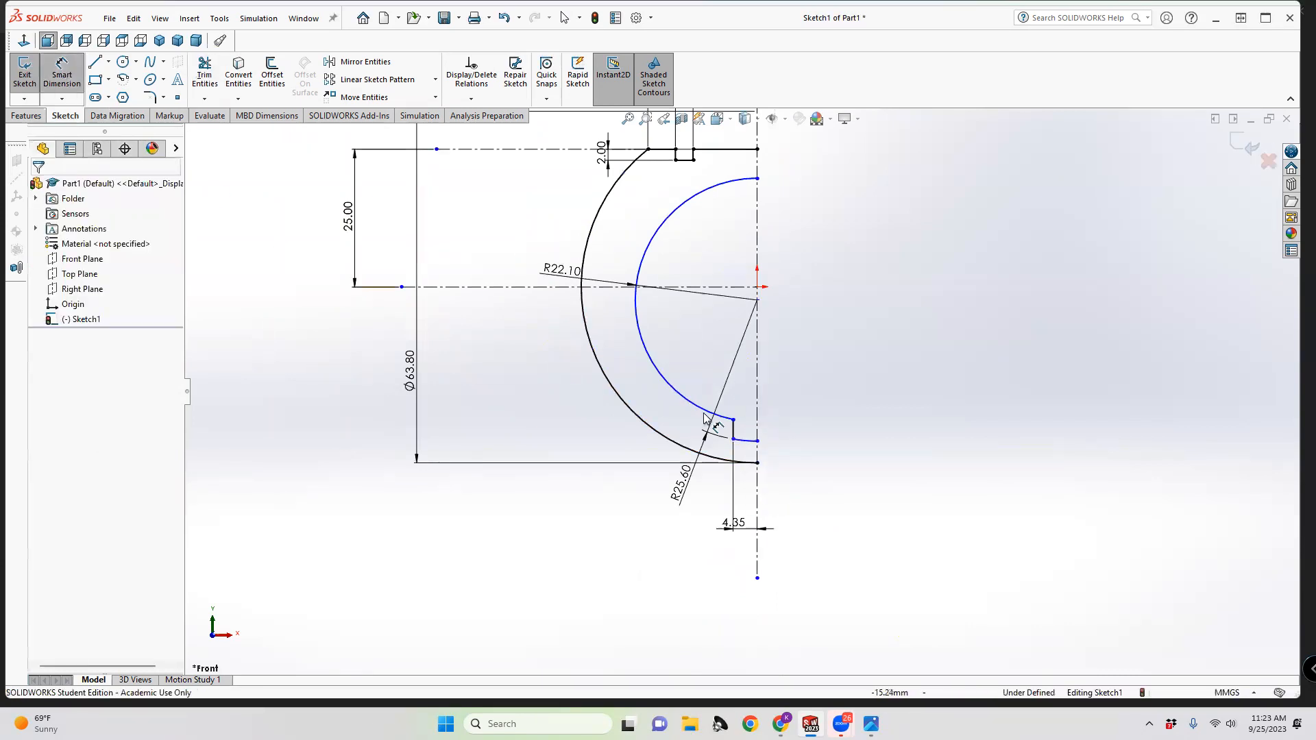
scroll(744, 240, "up", 2)
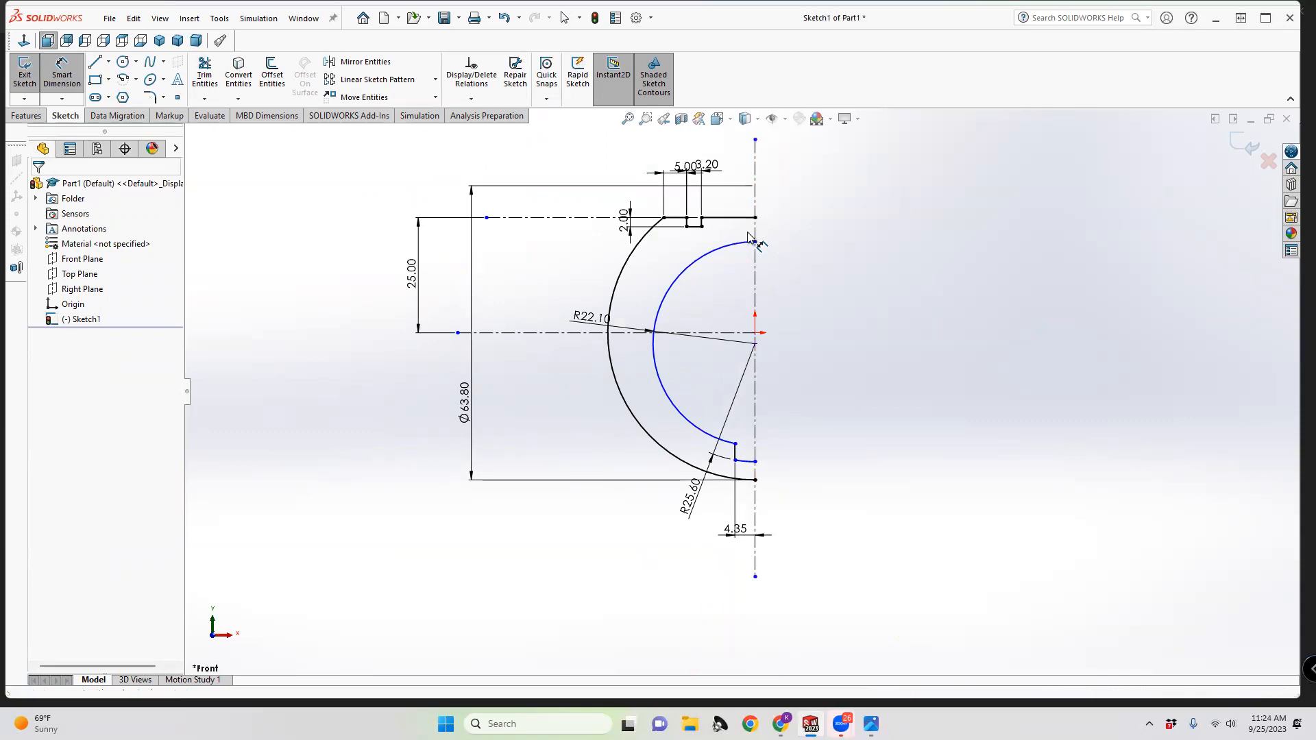
left_click(744, 479)
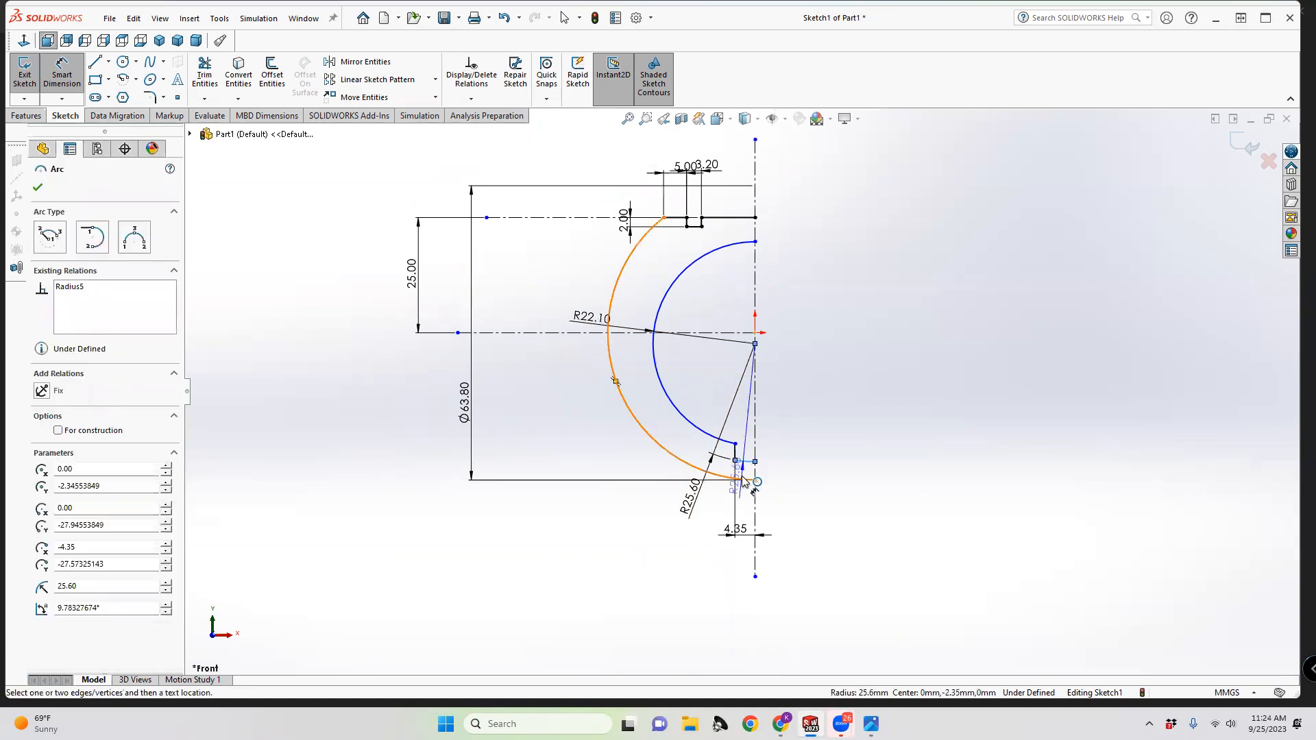
left_click(750, 484)
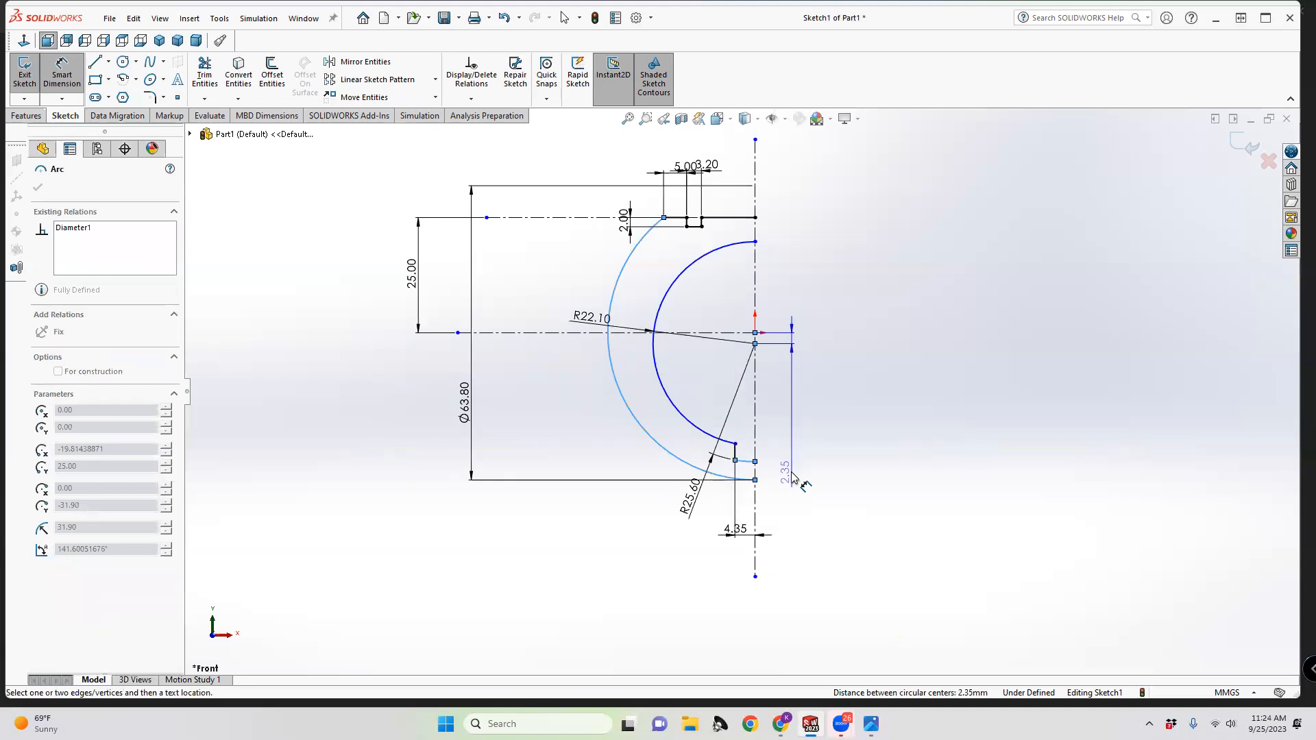
key("Escape")
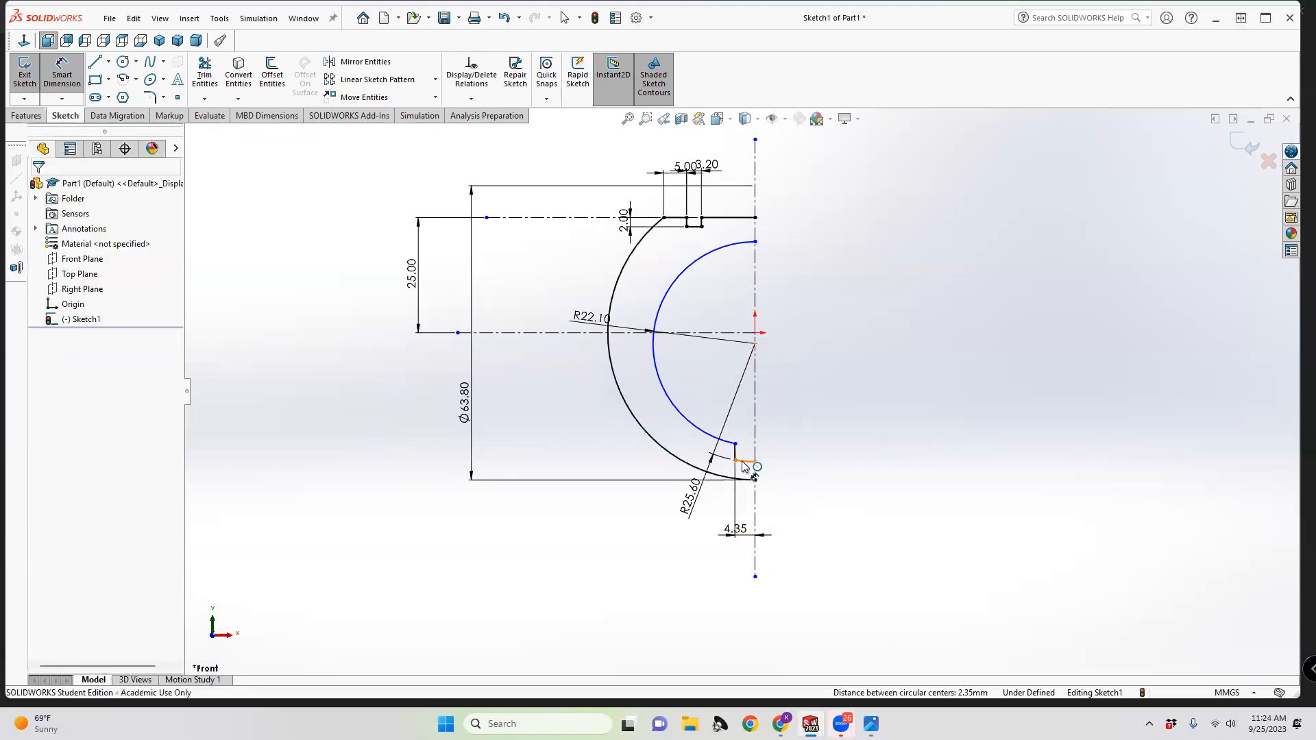
left_click(740, 480)
left_click(716, 475)
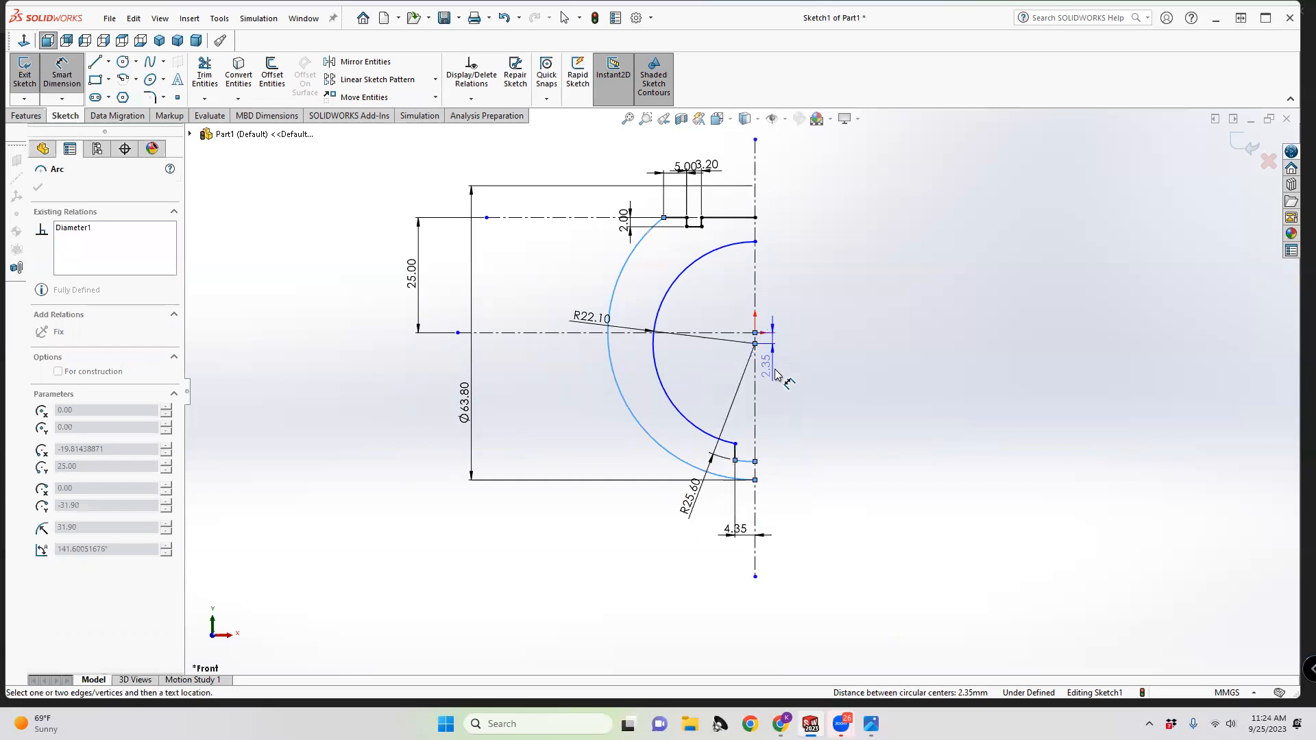
left_click(824, 409)
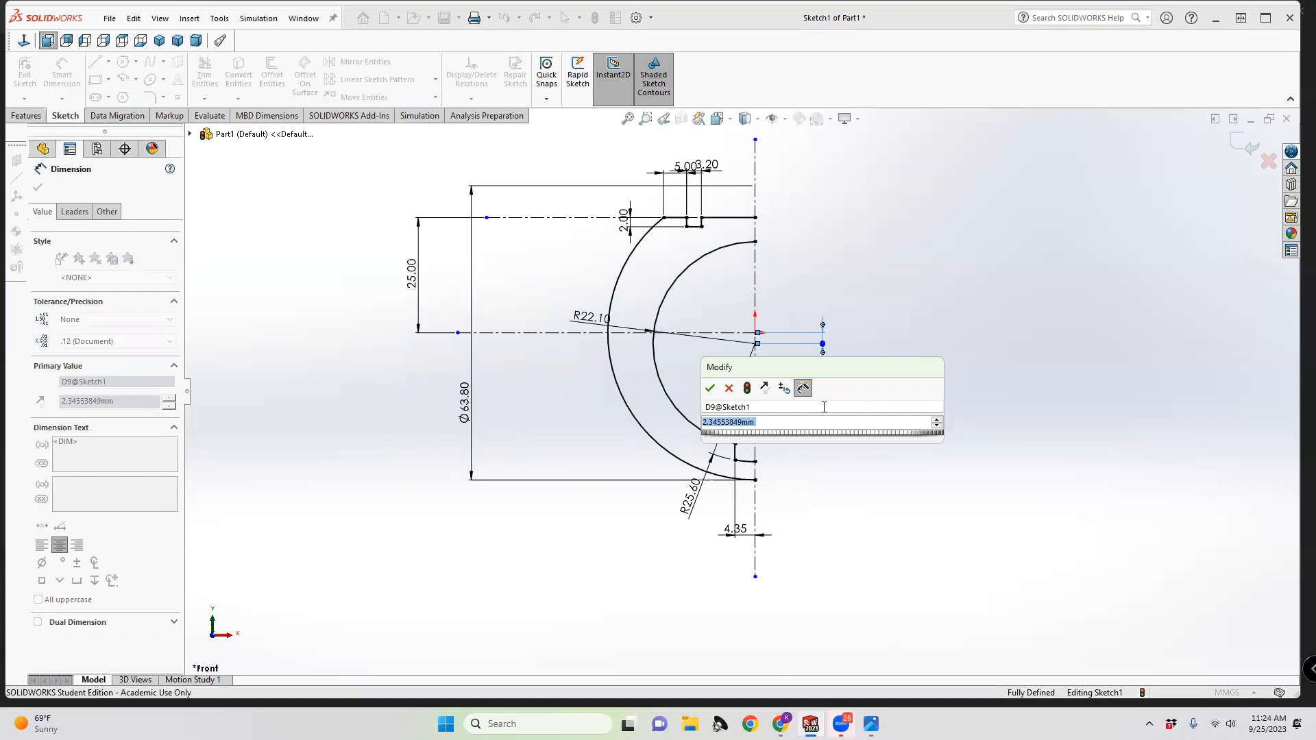
type("1.5")
key("Return")
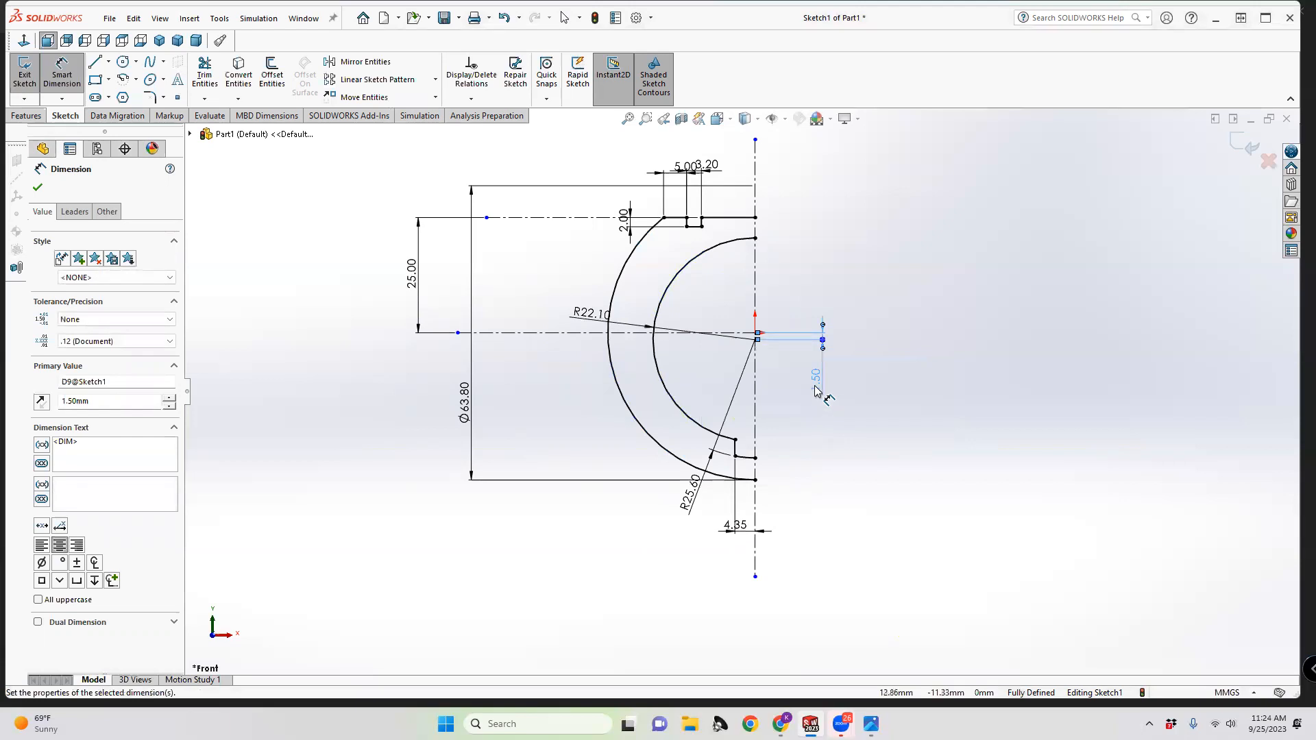
Try 3.5 mm and 4 mm for the vertical offset between the arc centers
left_click(815, 388)
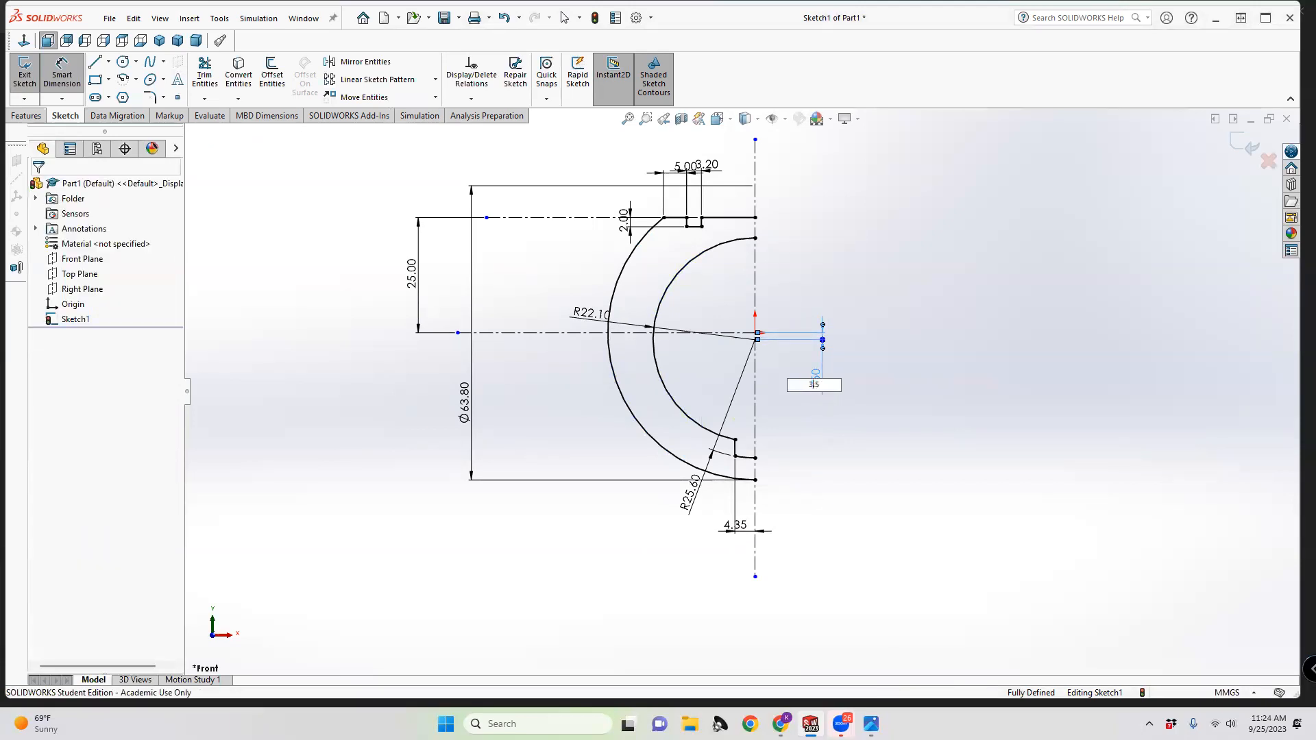
type("3.5")
key("Return")
left_click(808, 384)
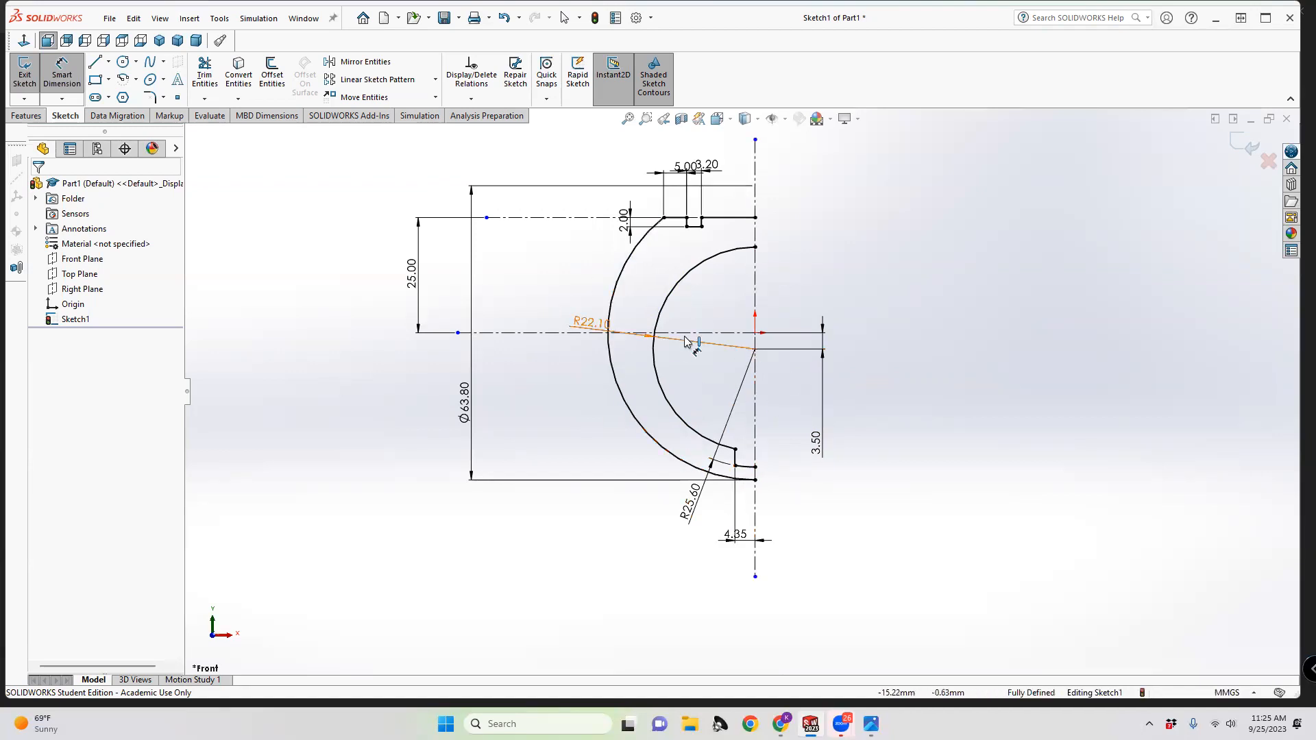
double_click(816, 445)
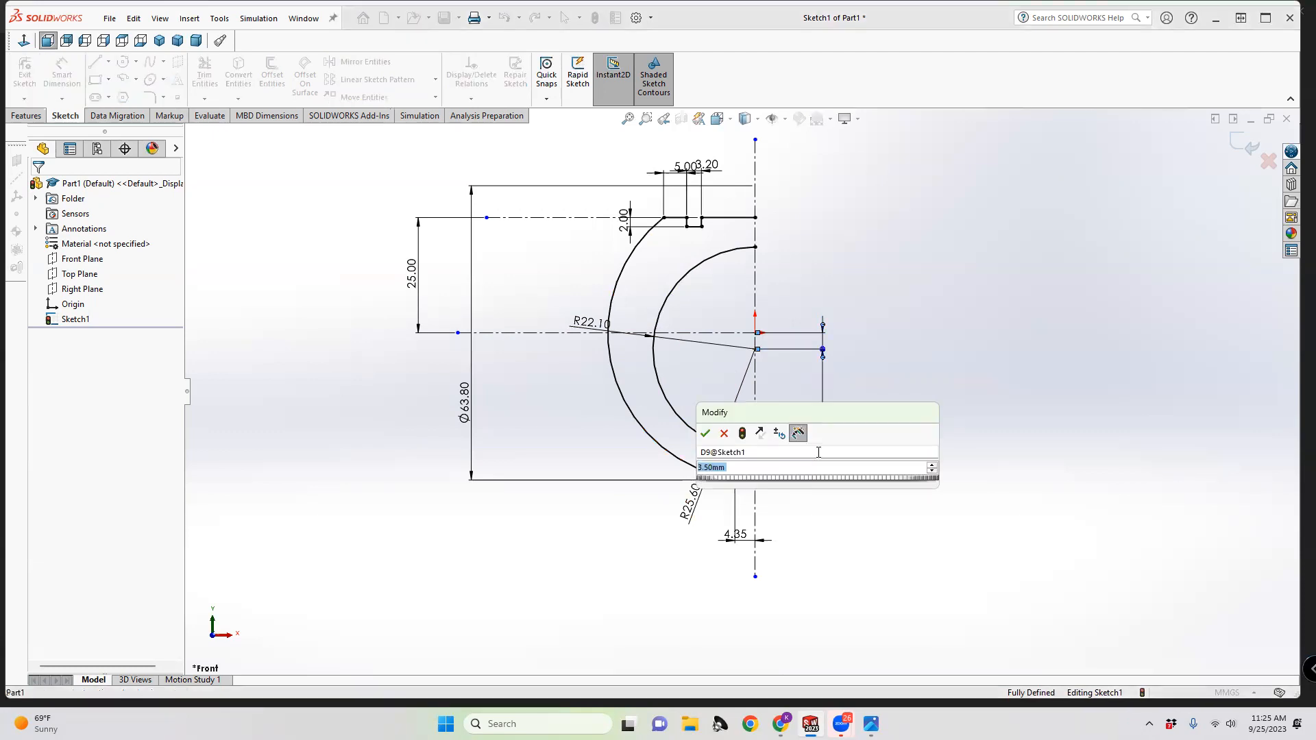
type("4")
key("Return")
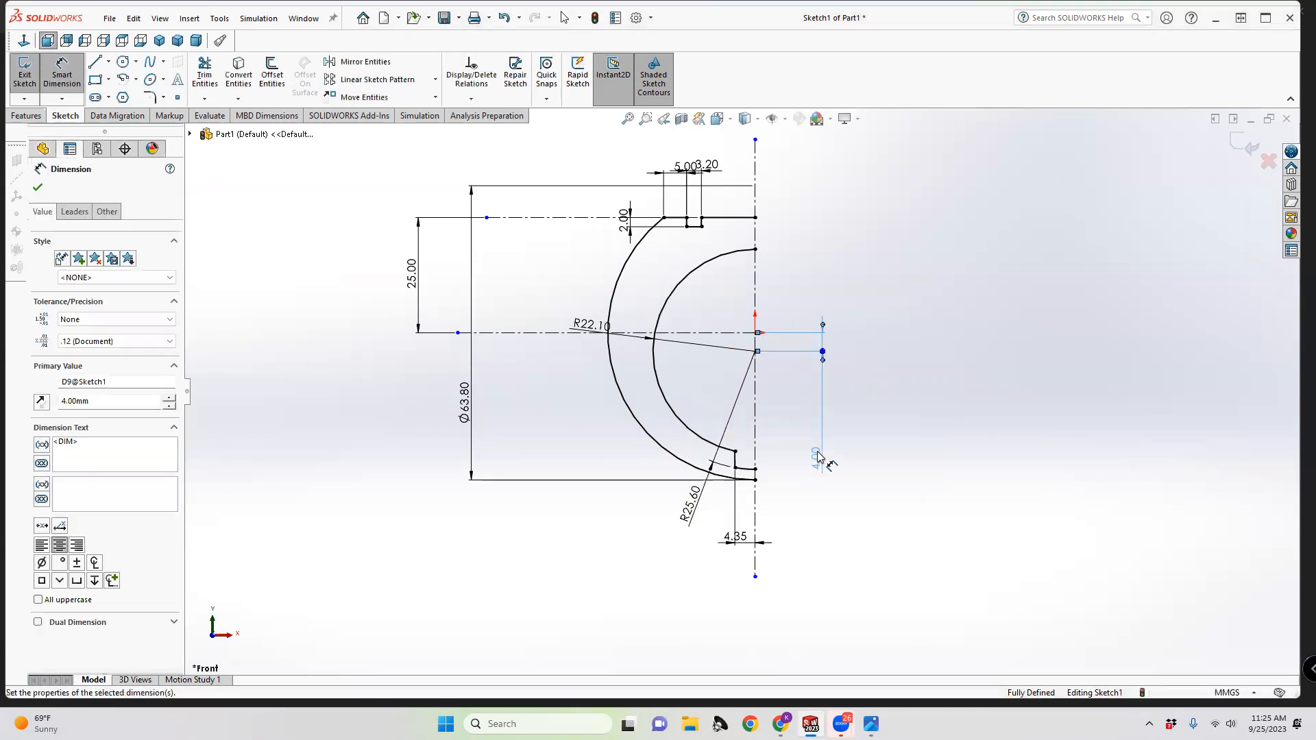
Set the vertical offset between the arc centers to 5 mm
double_click(816, 457)
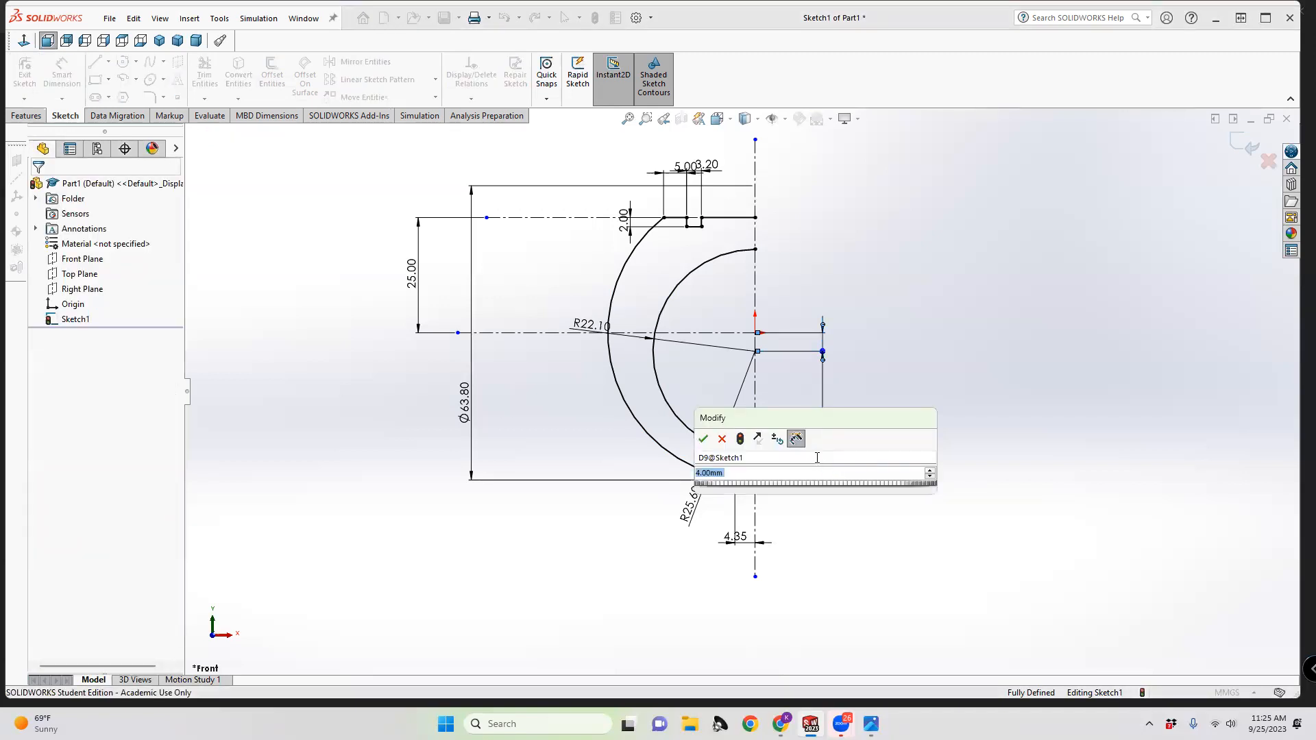
type("5")
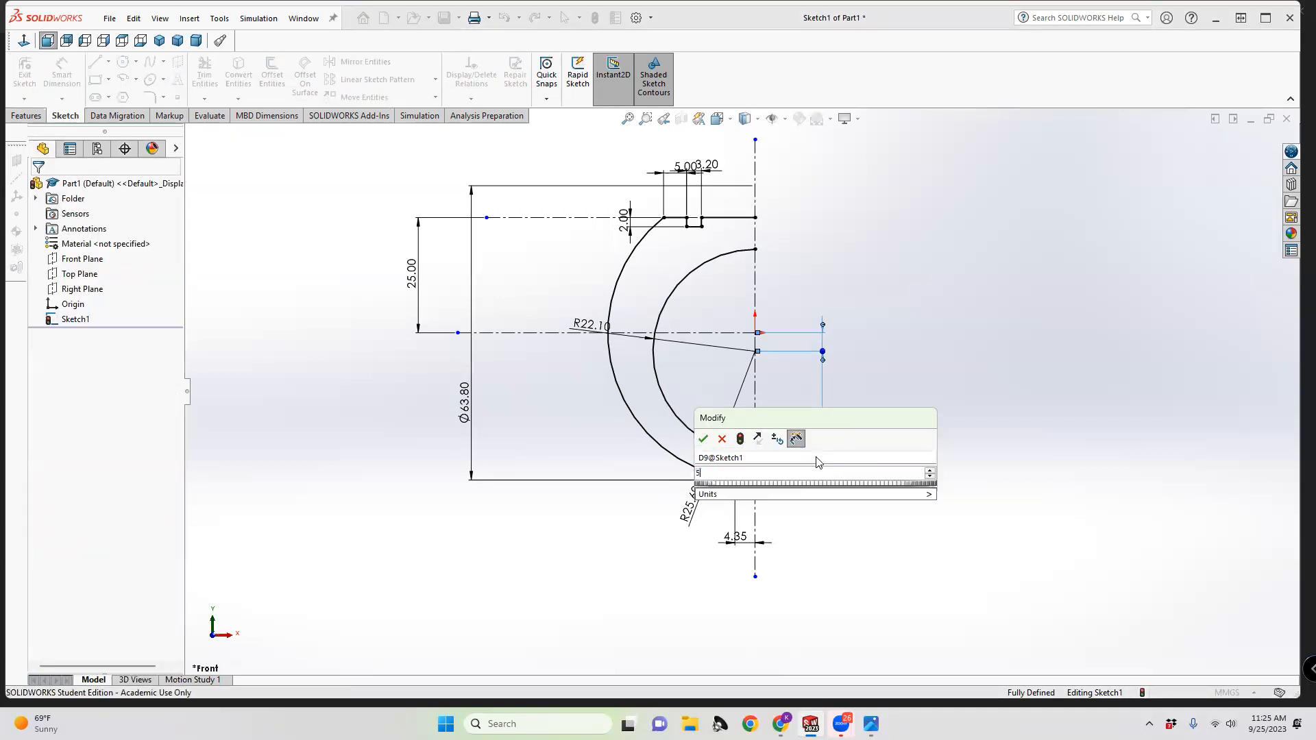
key("Return")
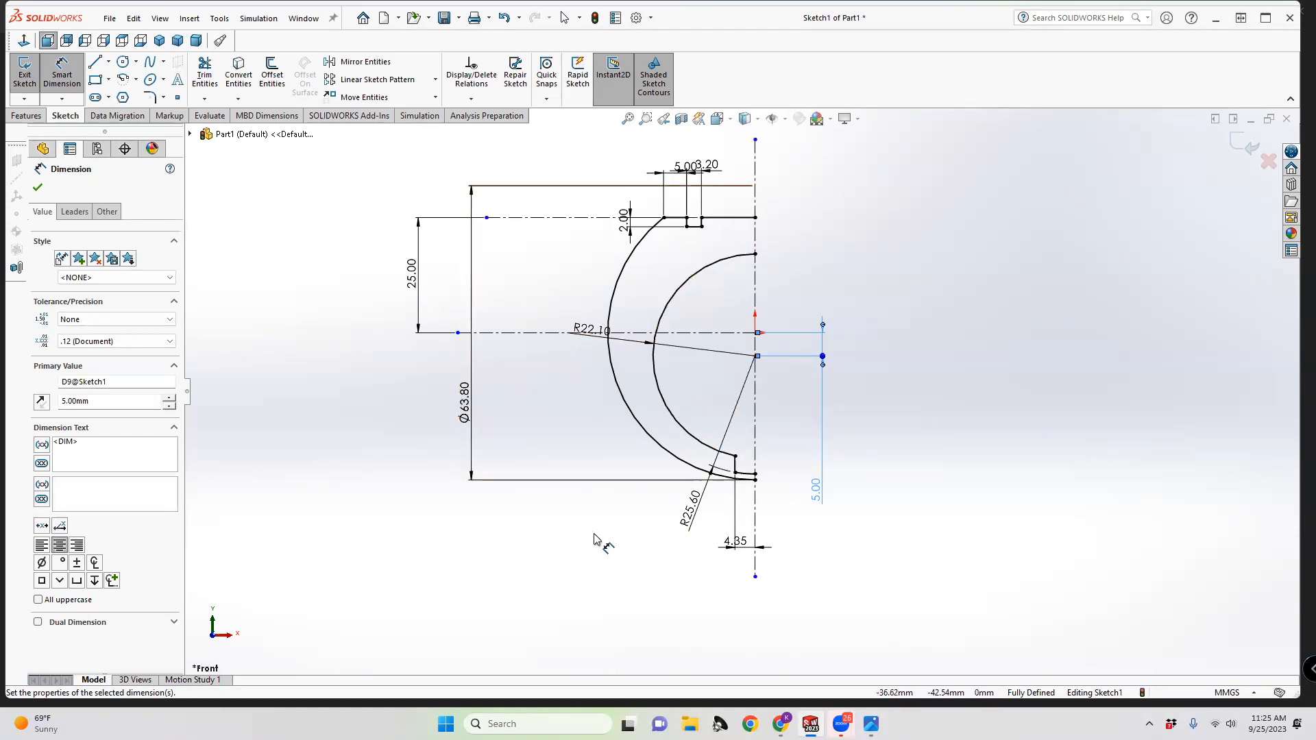
Examine the SAE J1772 holder drawing in Photos and the connector photo in the Chrome image search to compare the latch area
mouse_move(870, 723)
left_click(893, 679)
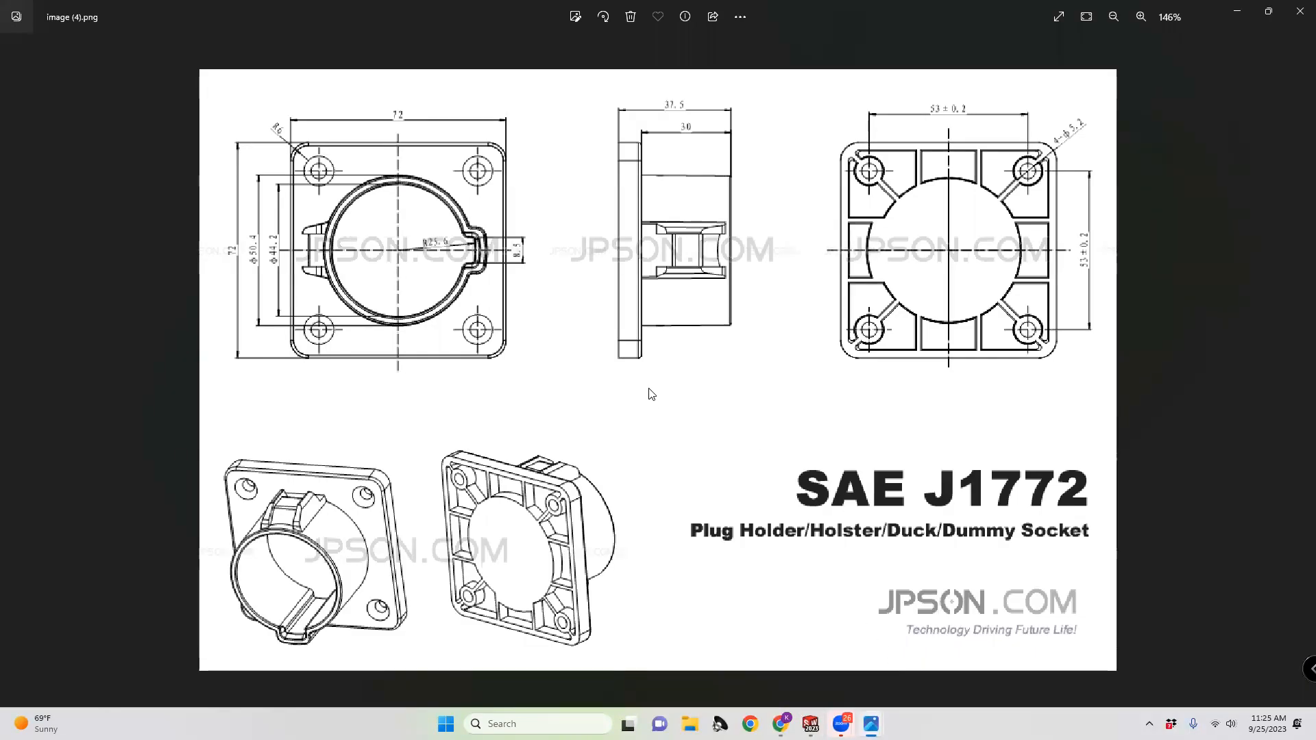
mouse_move(780, 724)
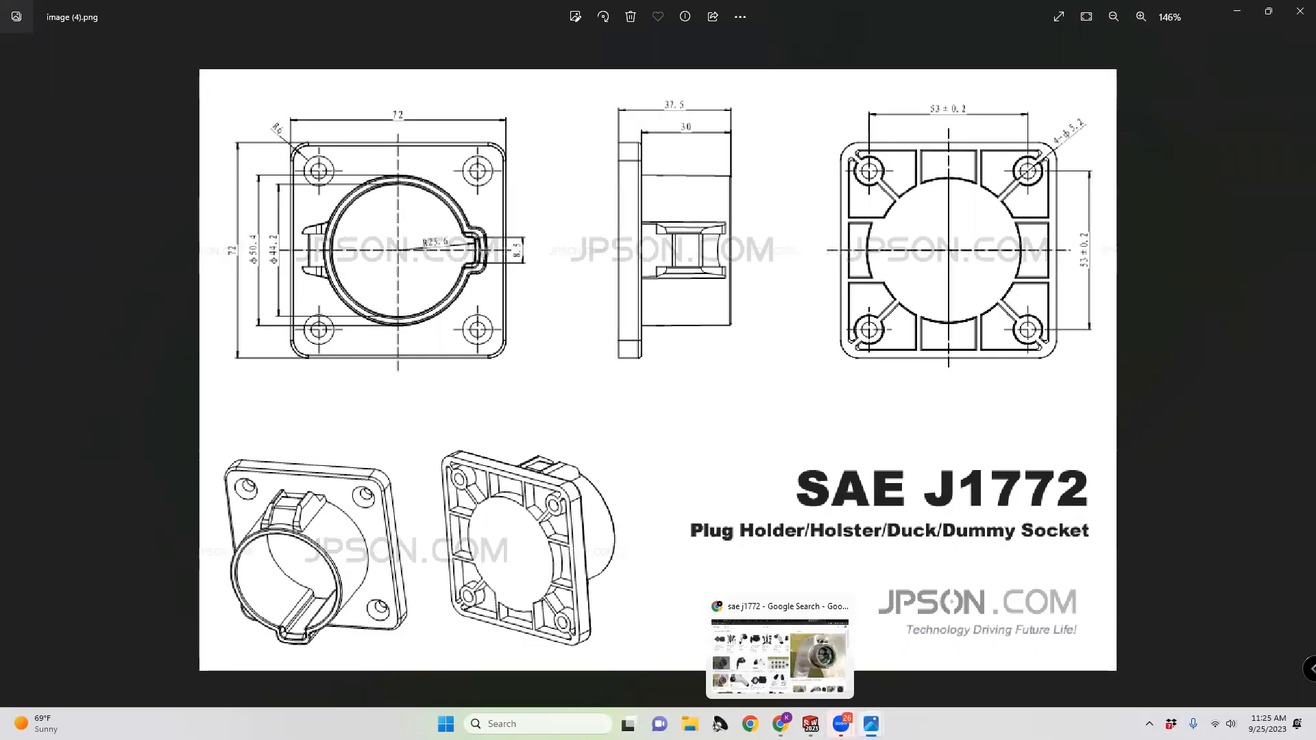
left_click(804, 643)
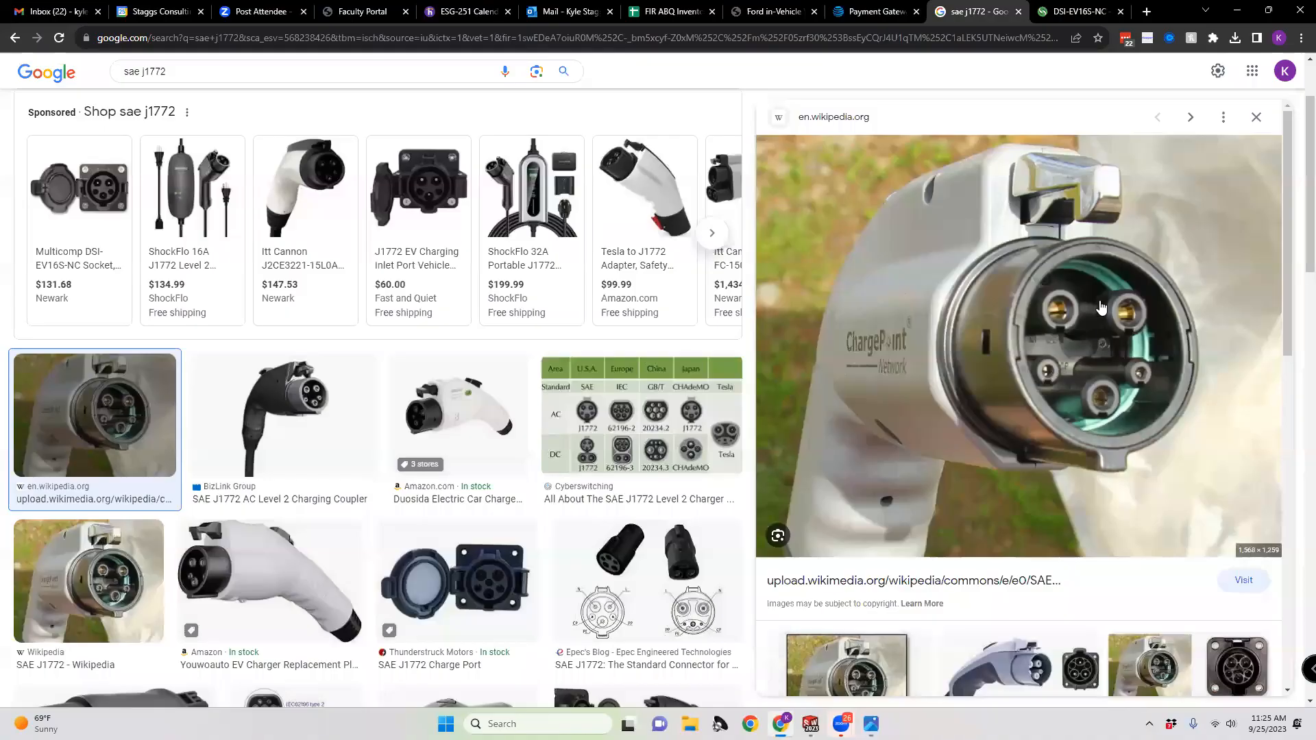
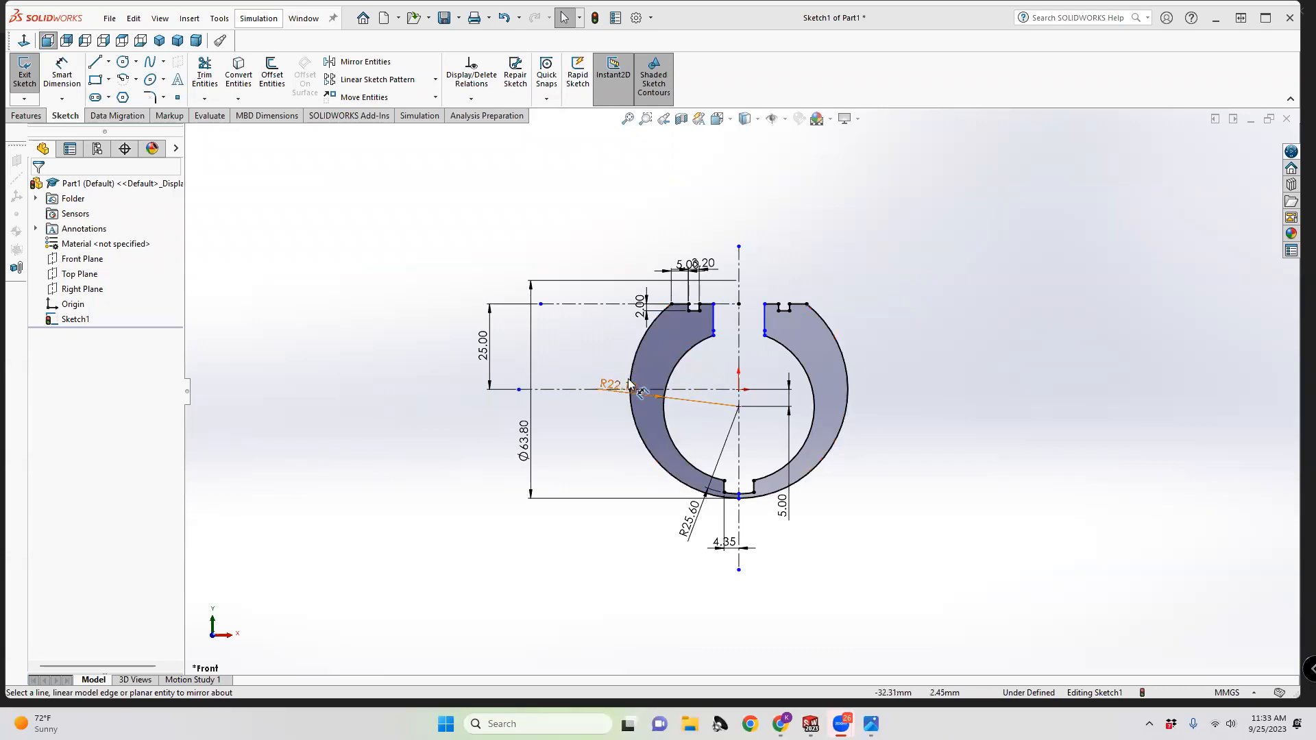
Extrude both closed regions of the ring sketch as a blind boss 40 mm deep
left_click(26, 115)
left_click(27, 79)
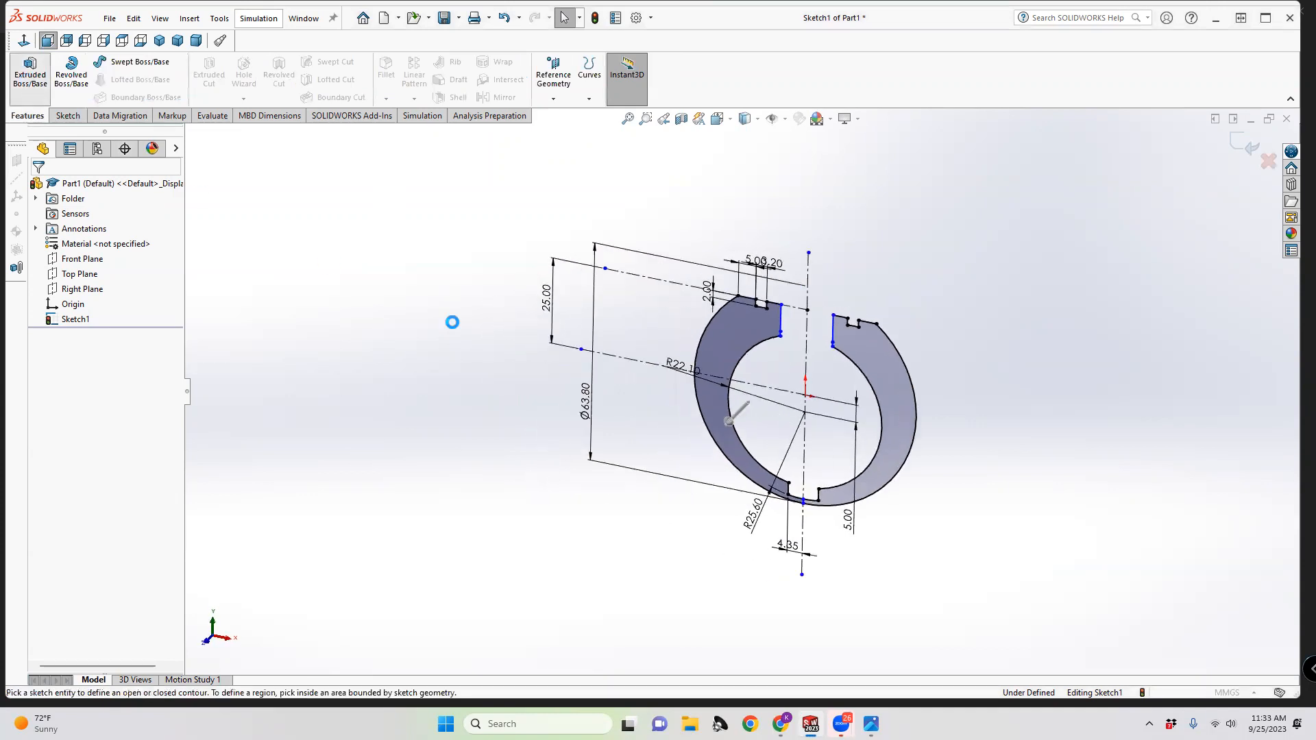
left_click(739, 331)
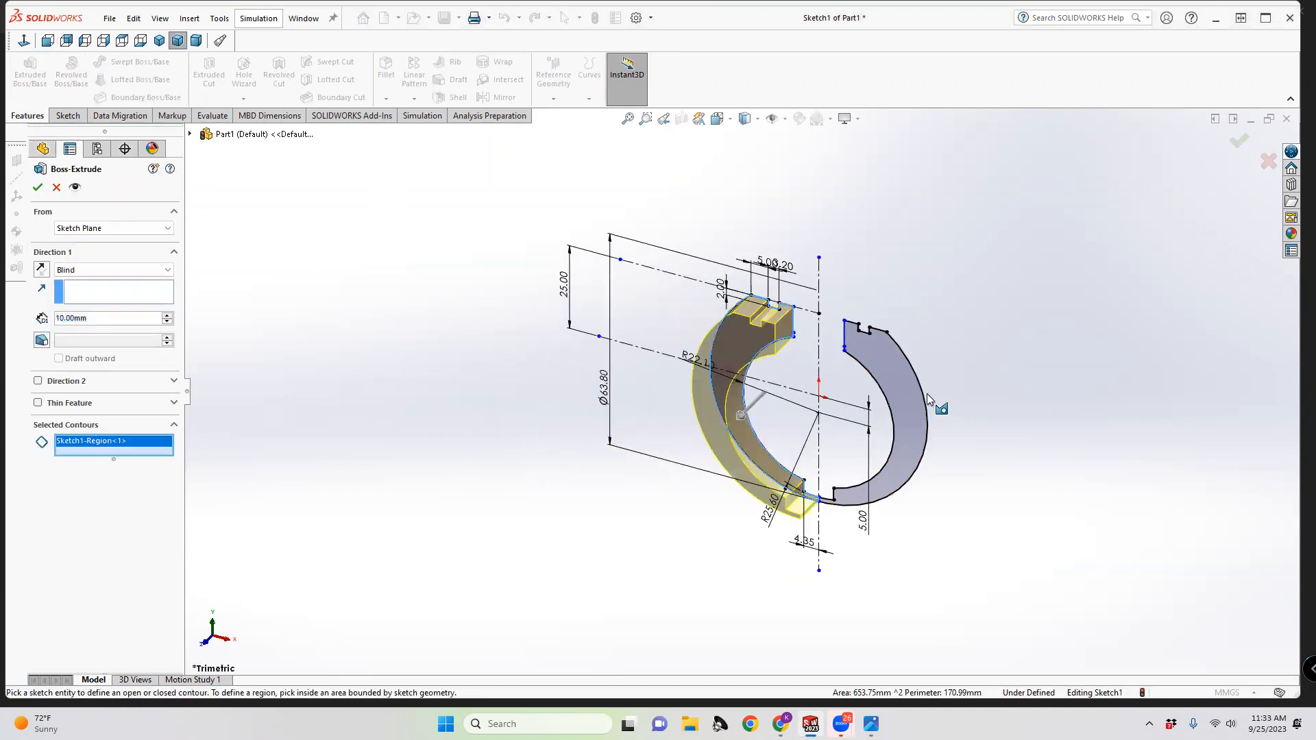
left_click(915, 383)
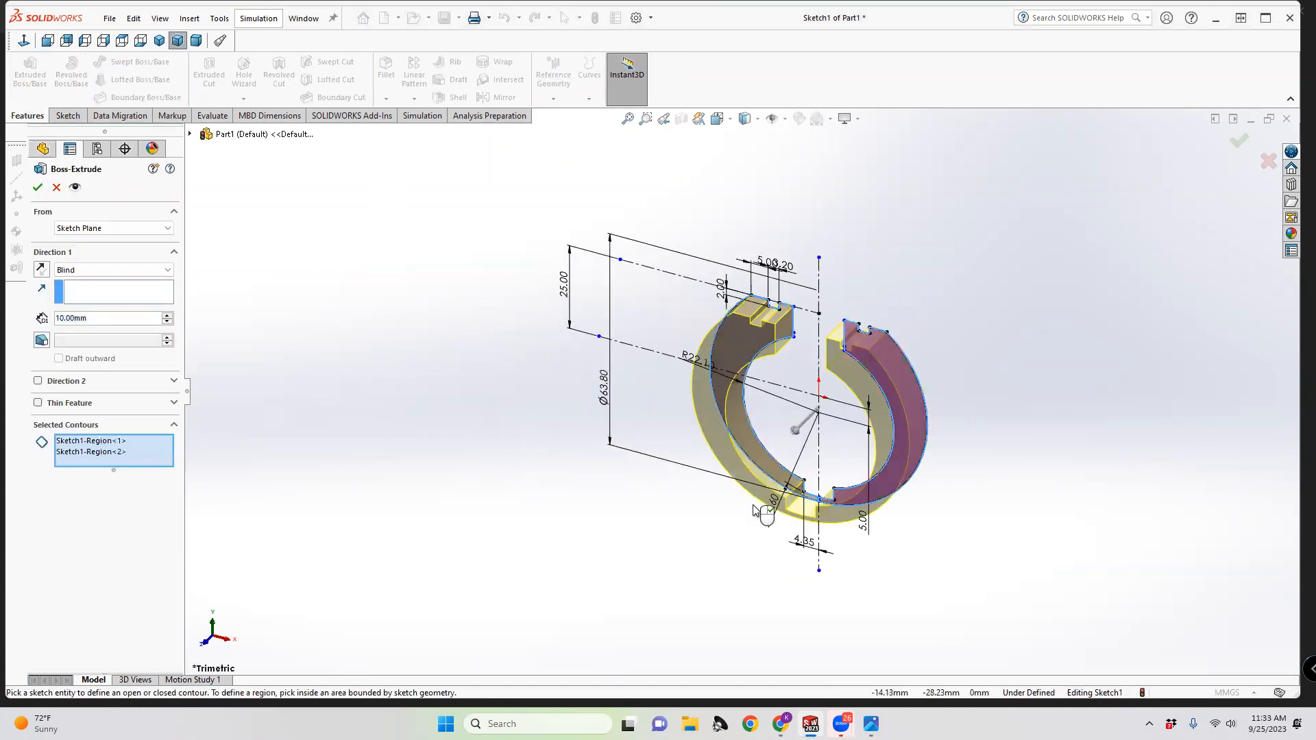
left_click(60, 318)
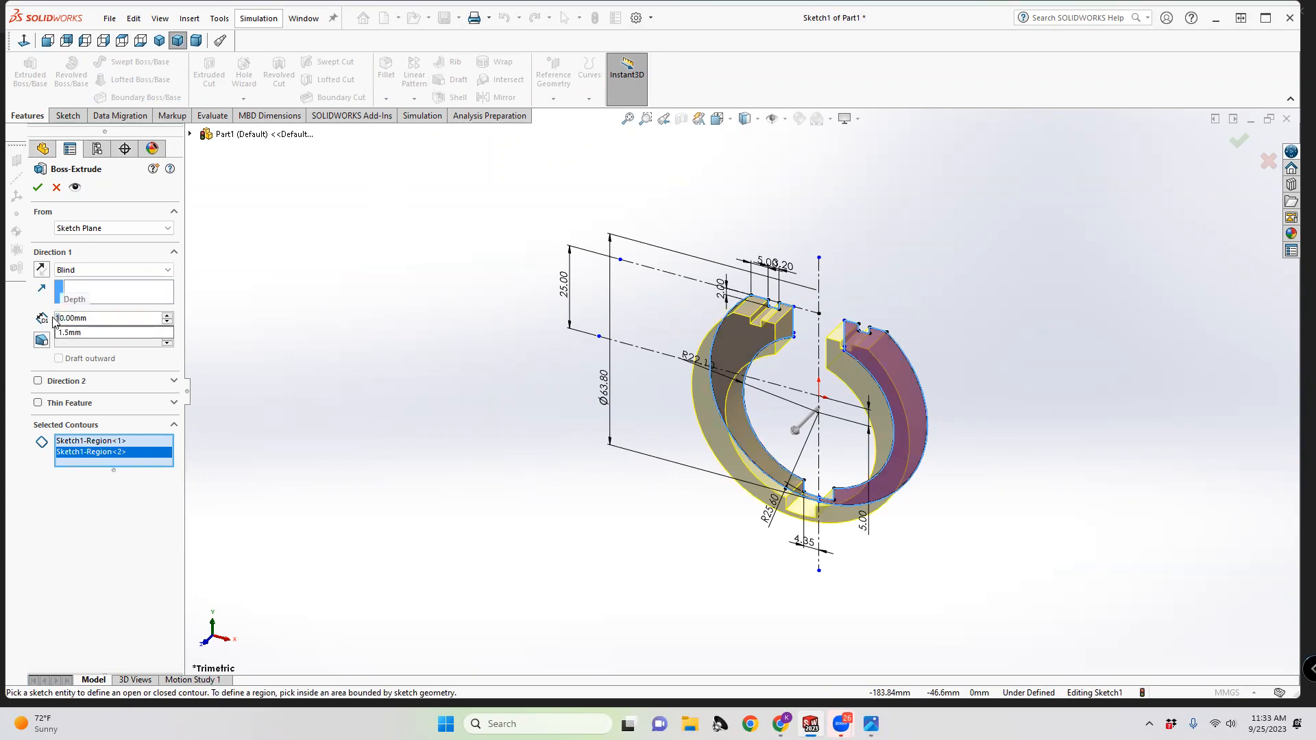
type("4")
key("Return")
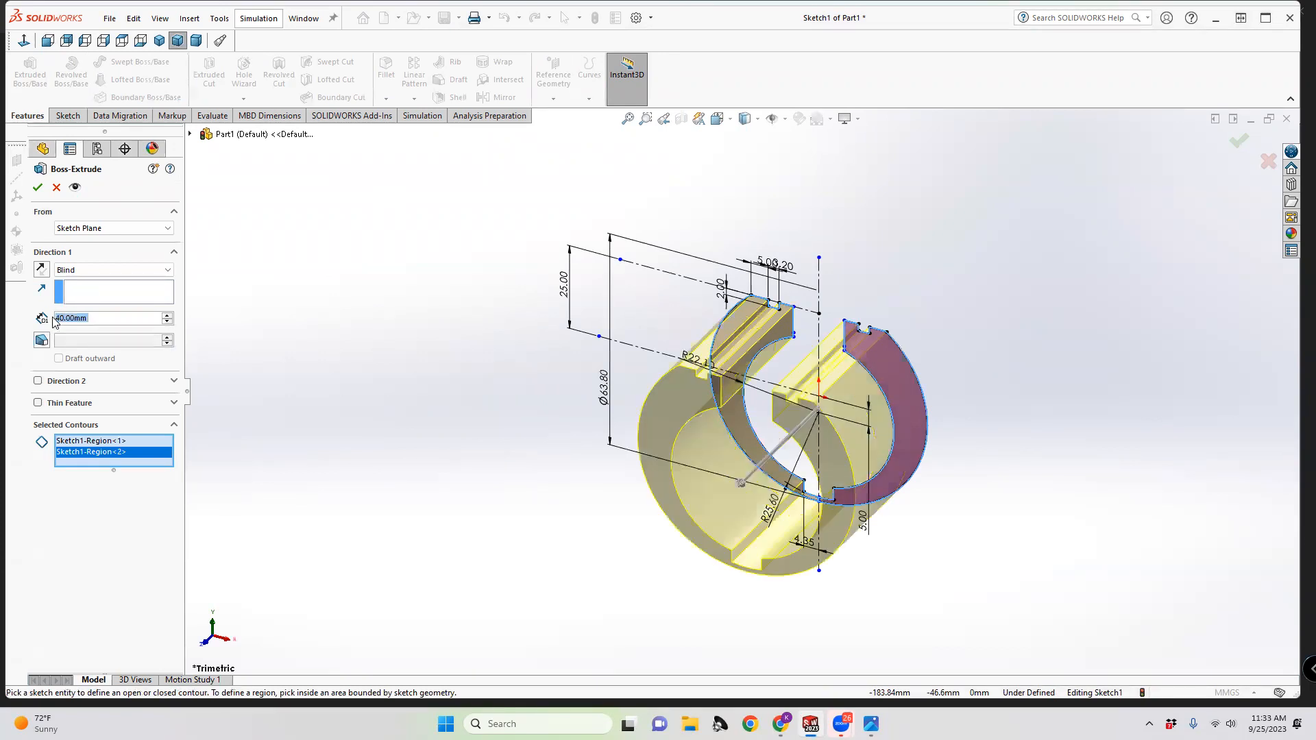
left_click(37, 186)
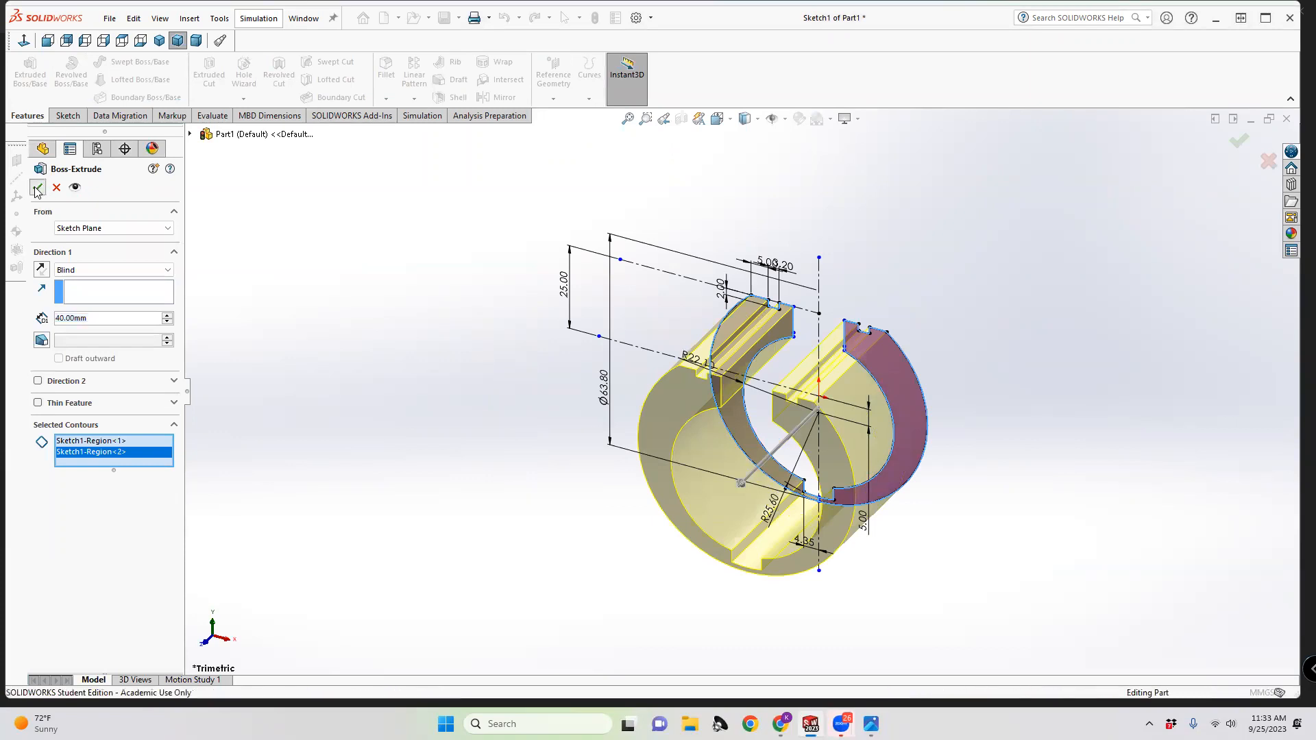
Save the part as J1772 Adapter in the Fall 23 folder
middle_click_drag(755, 550, 806, 464)
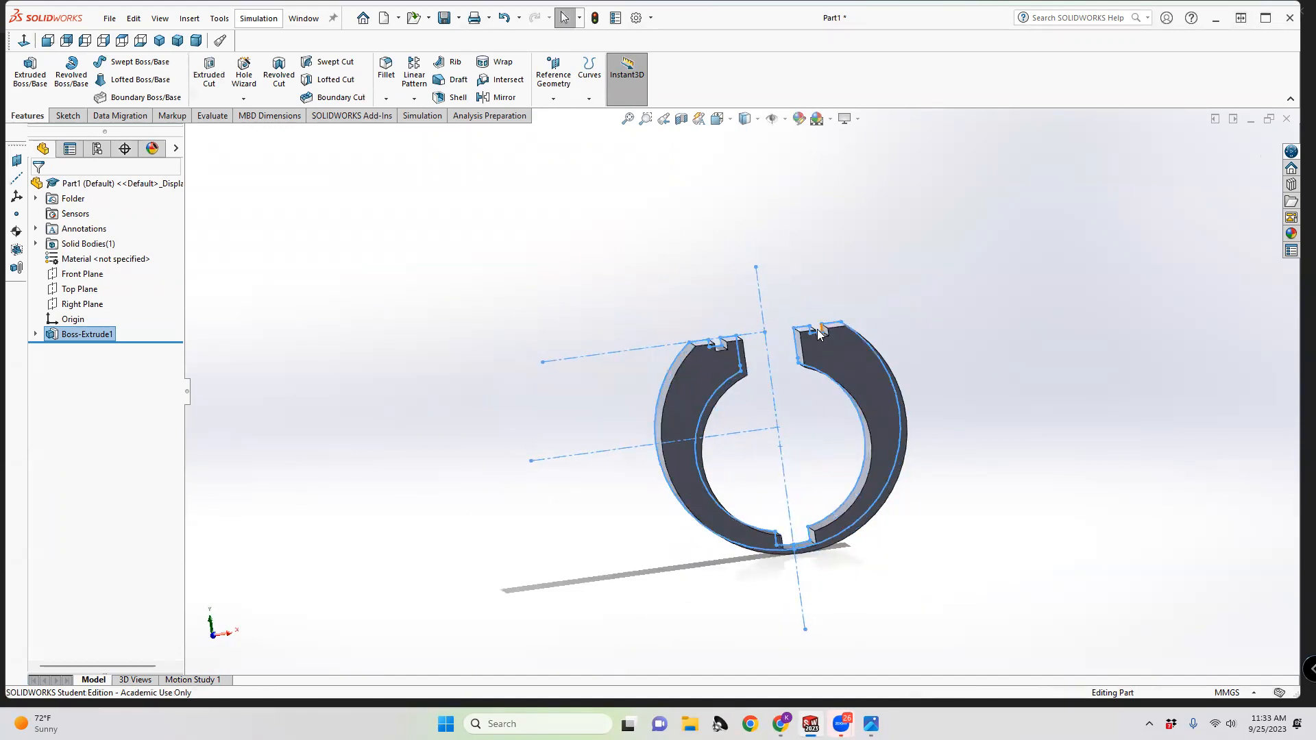
middle_click_drag(781, 419, 802, 463)
left_click(109, 18)
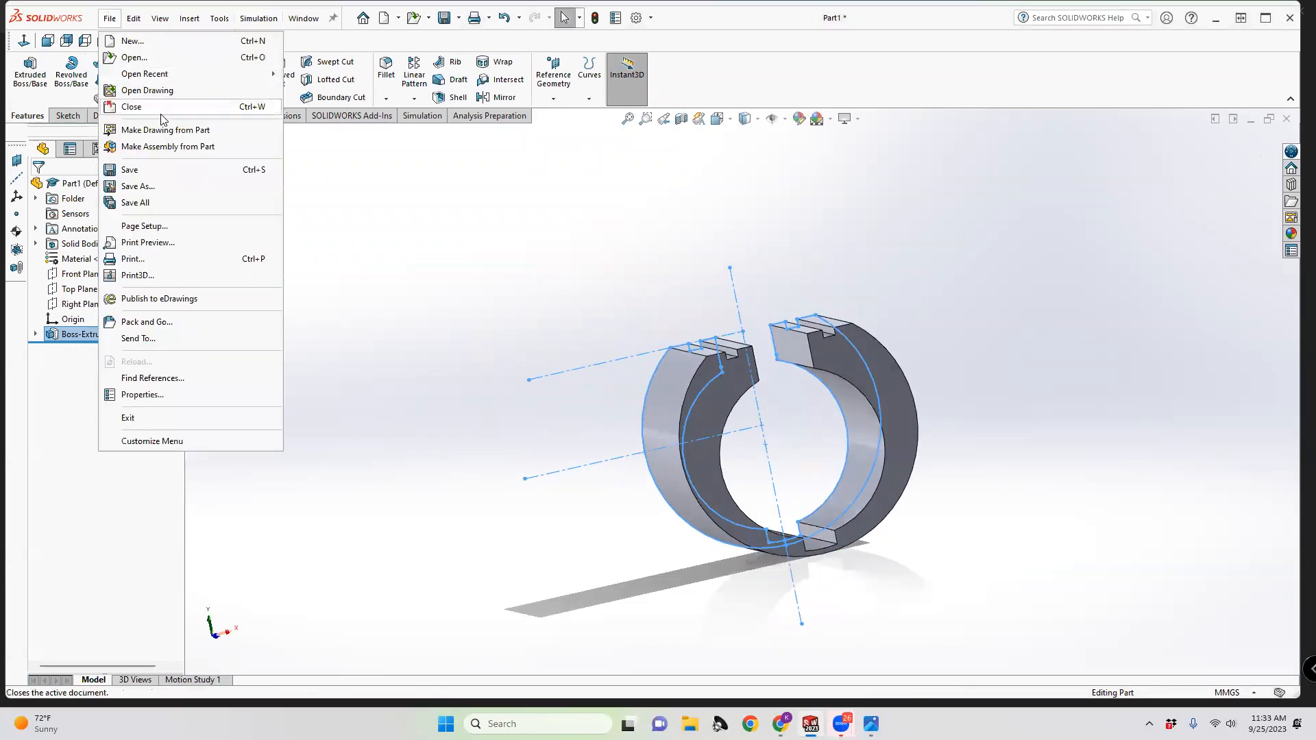
left_click(135, 187)
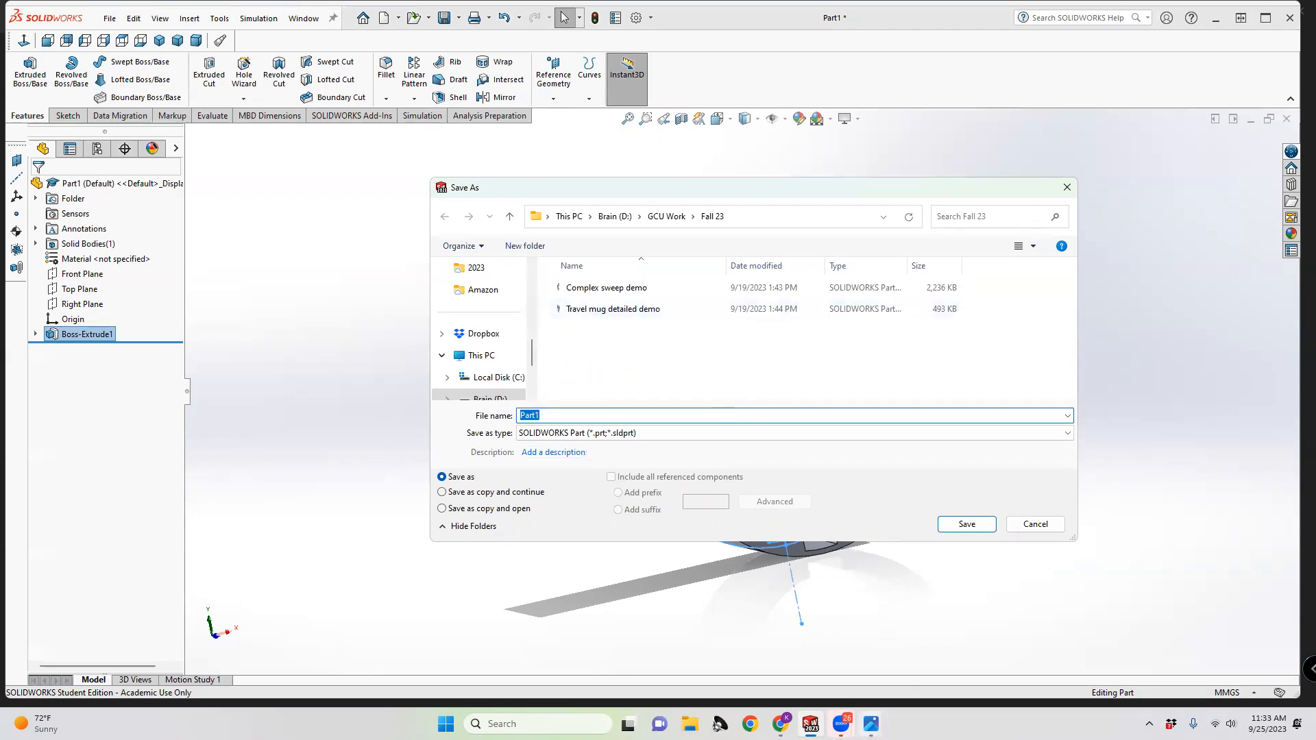
mouse_move(870, 724)
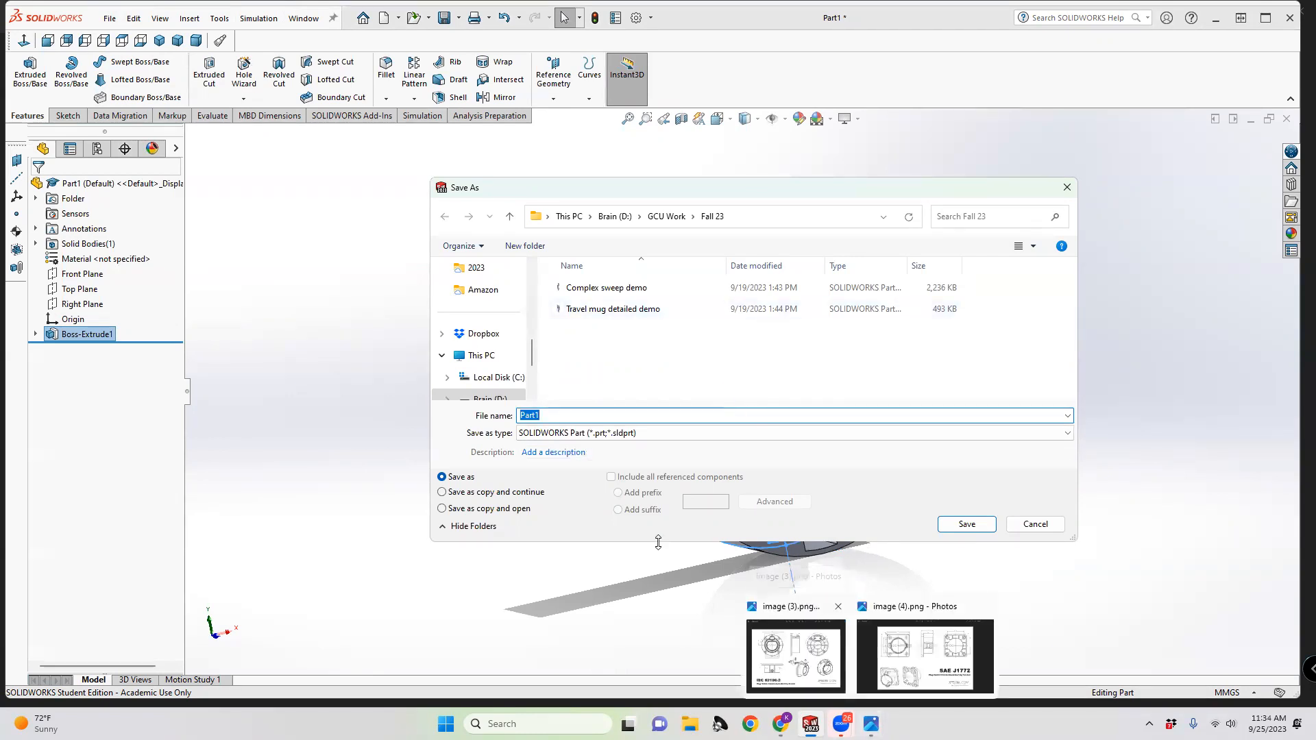
type("J")
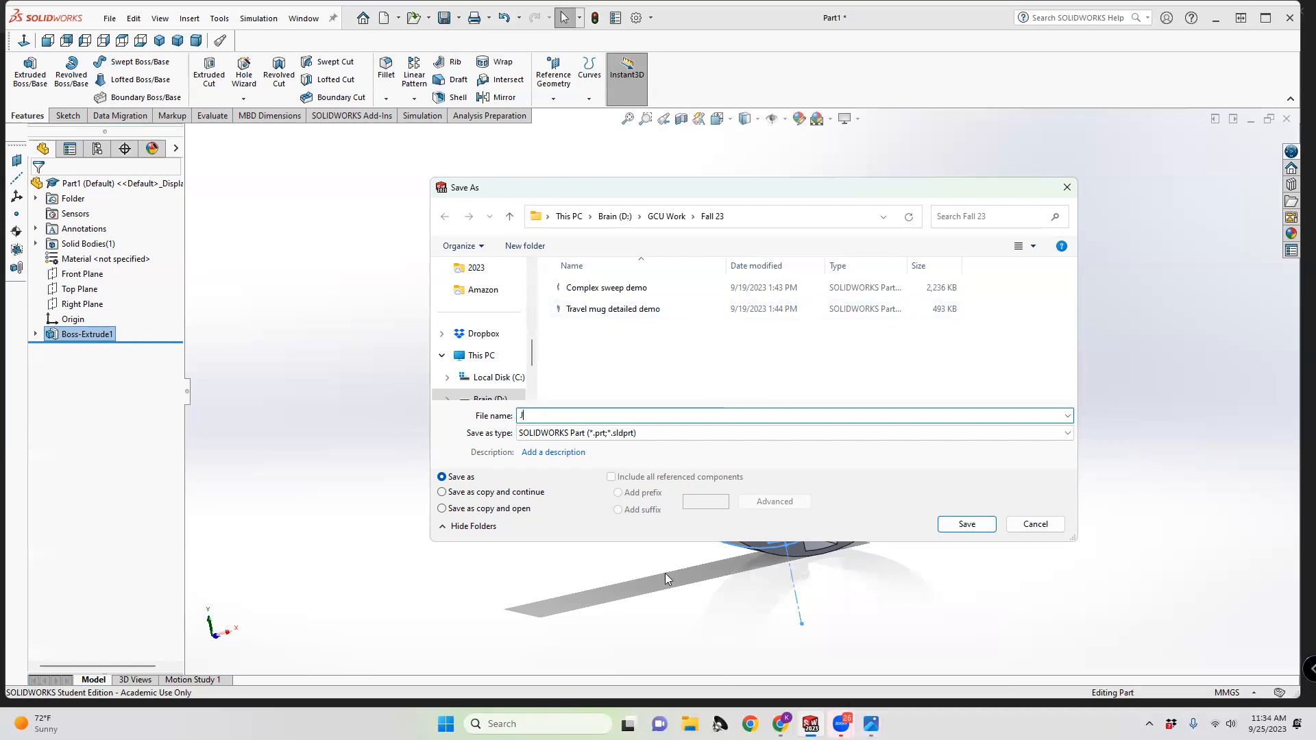
type("1772 Adapter")
left_click(942, 521)
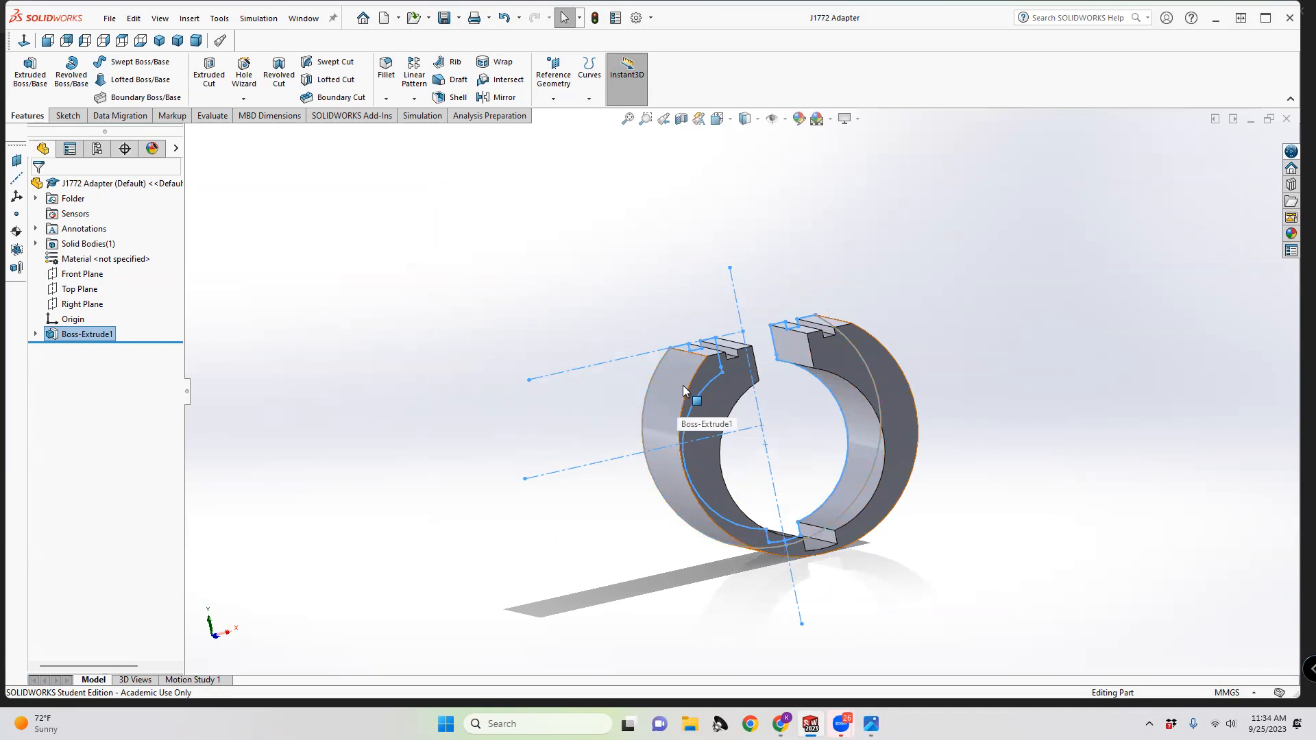
Start a 45° chamfer on the outer circular edge of the ring's end face
middle_click_drag(683, 387, 777, 414)
mouse_move(789, 327)
middle_mouse_down()
mouse_move(795, 306)
mouse_move(792, 324)
middle_mouse_up()
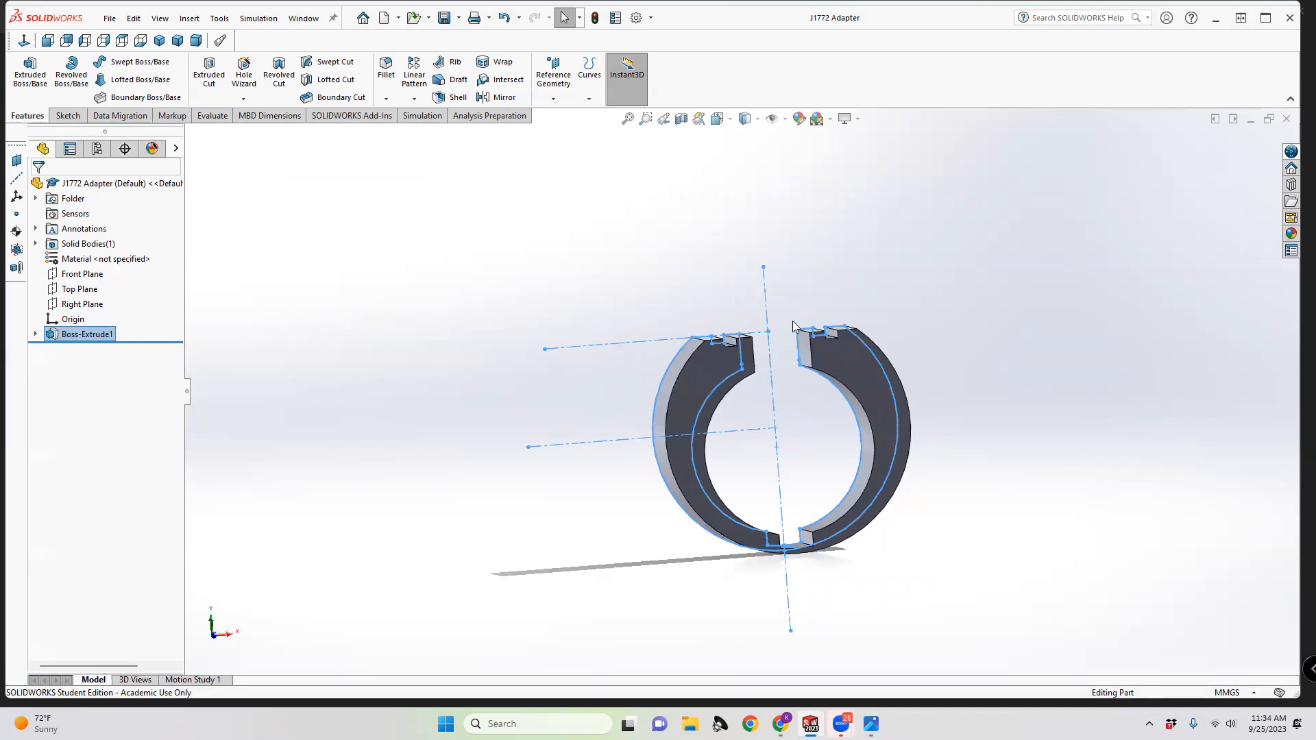
middle_click_drag(787, 484, 749, 399)
left_click(386, 69)
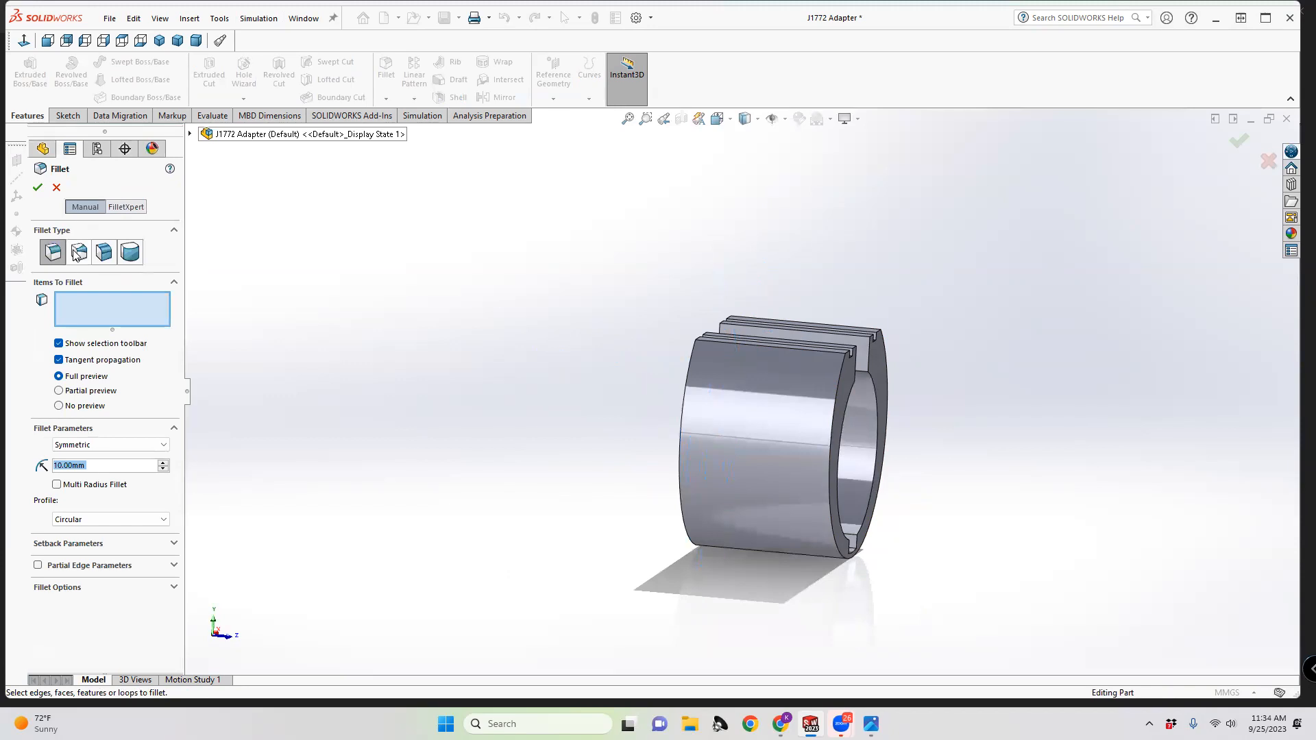
left_click(56, 187)
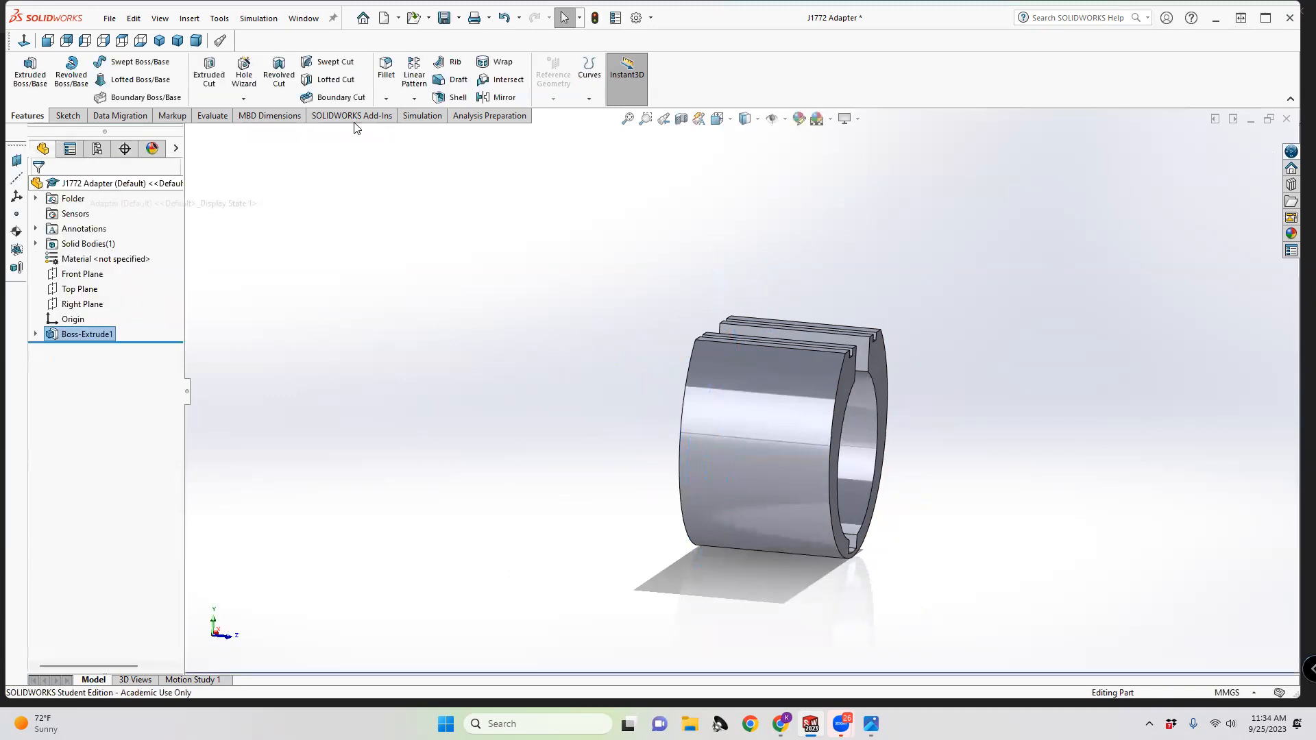
left_click(387, 100)
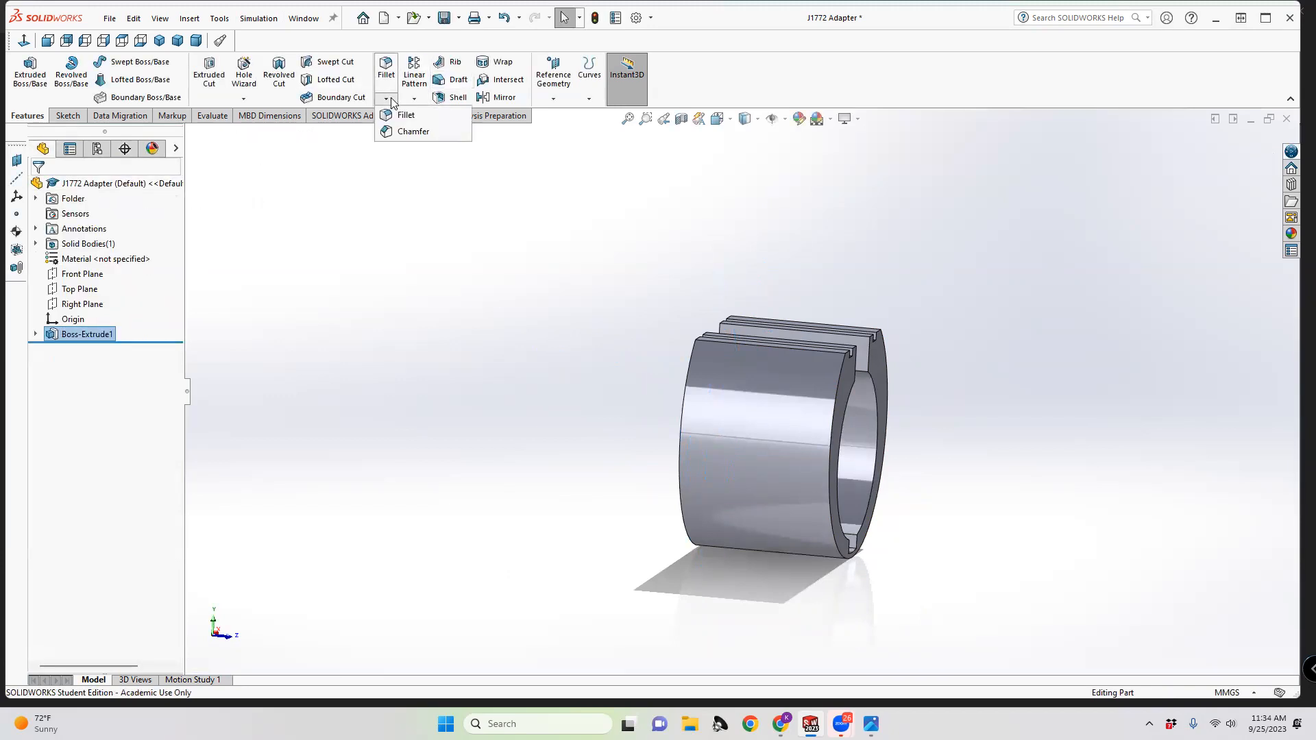
left_click(395, 133)
middle_click_drag(630, 367, 747, 410)
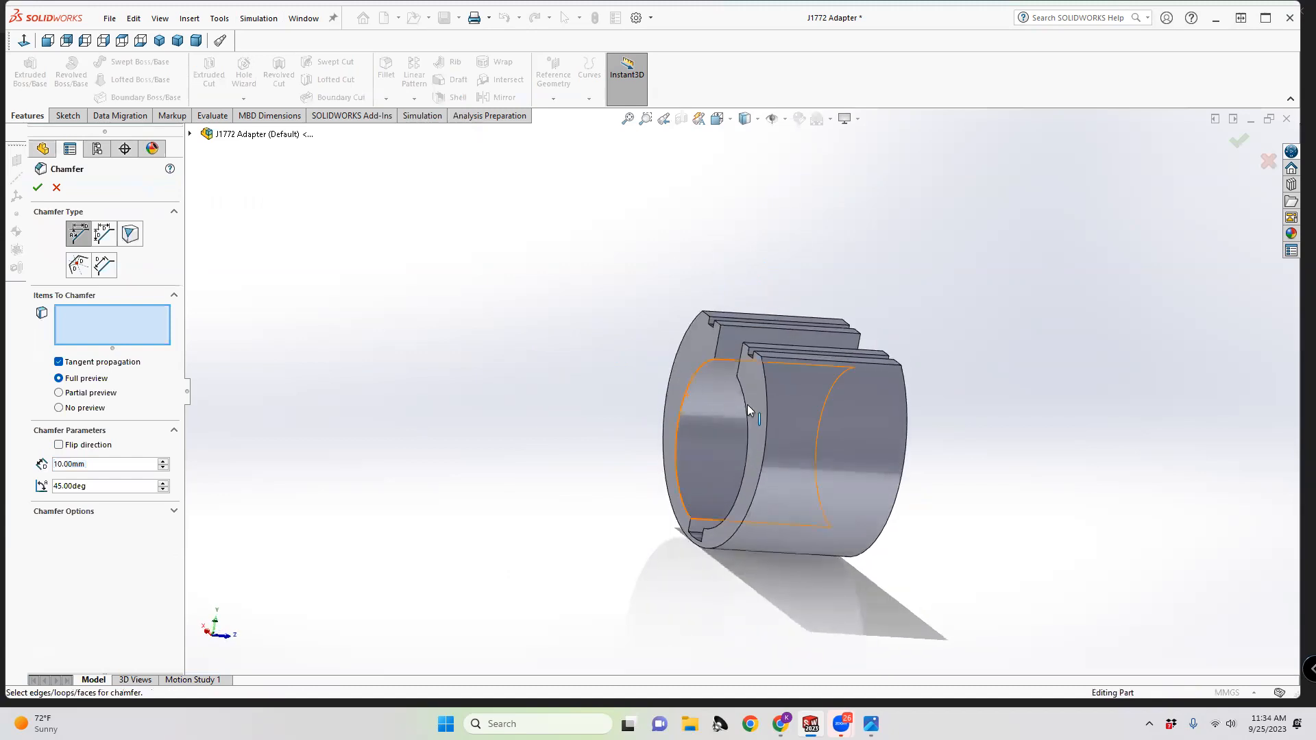
left_click(765, 396)
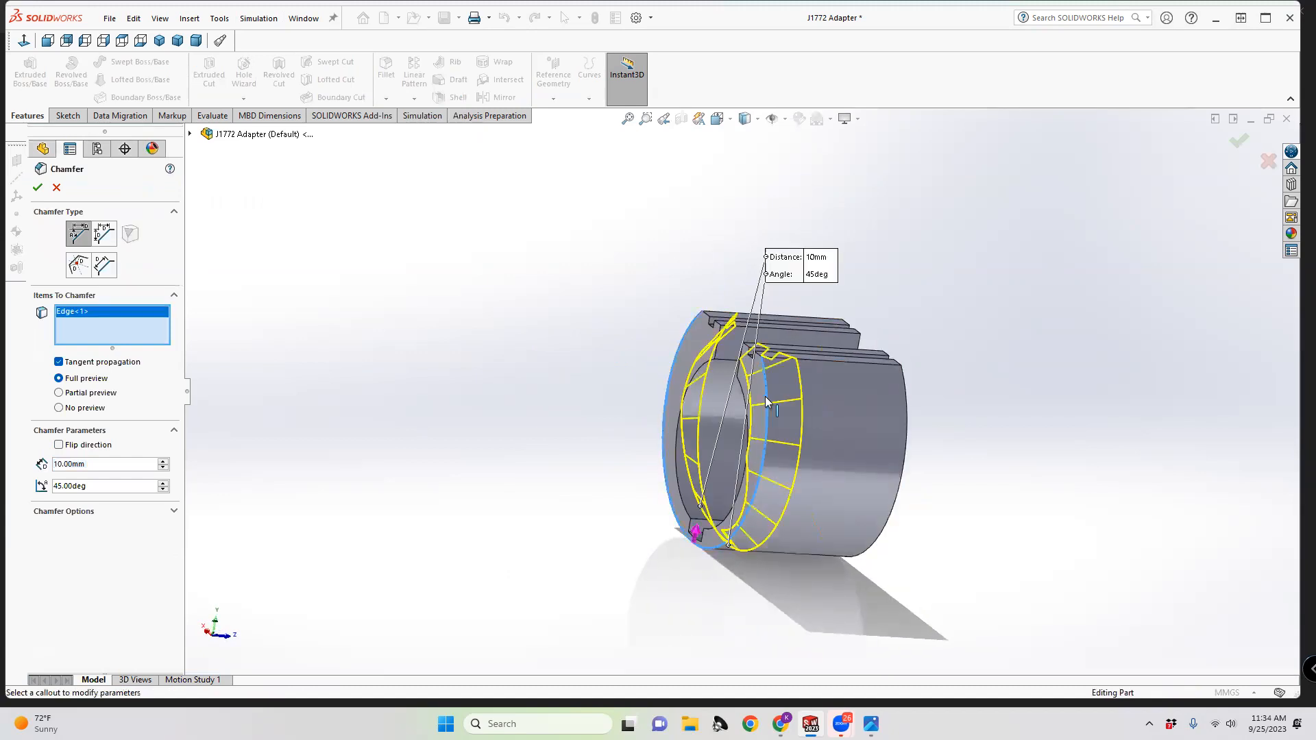
Try a 2 mm distance for the chamfer on the outer circular edge
left_click(58, 463)
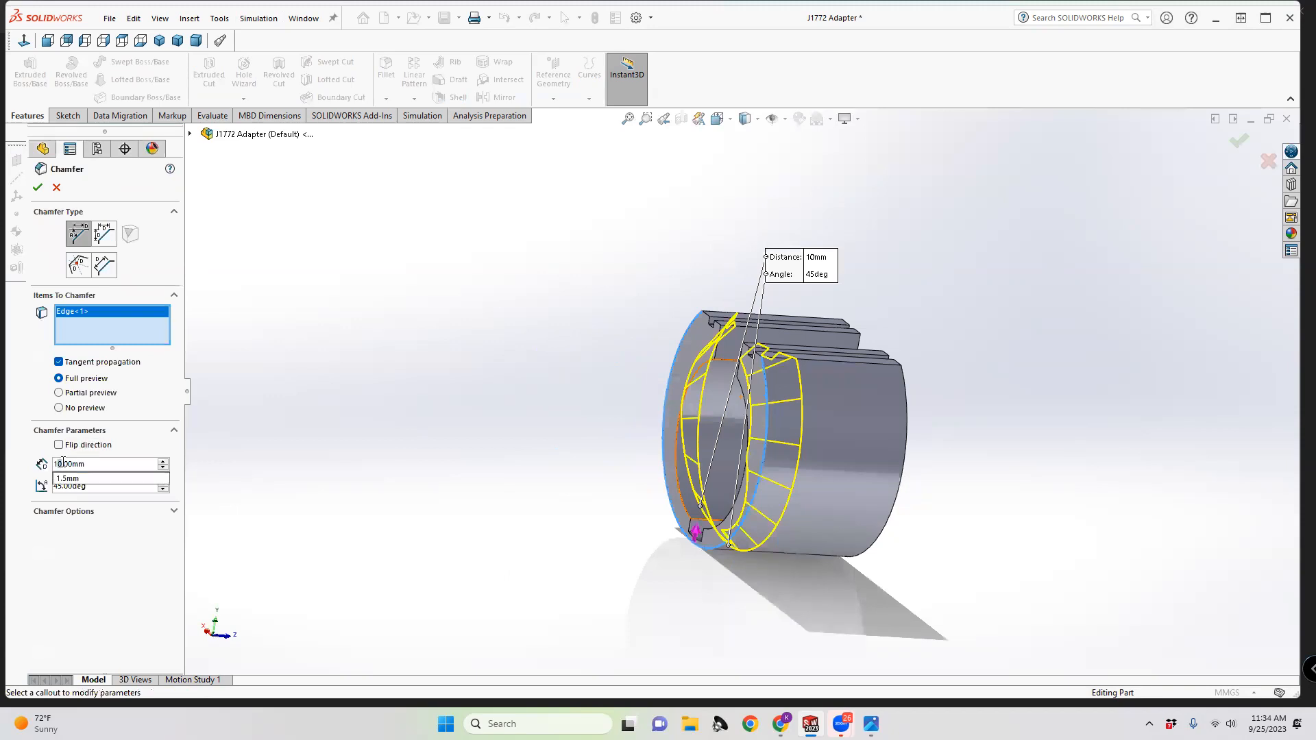
key("BackSpace")
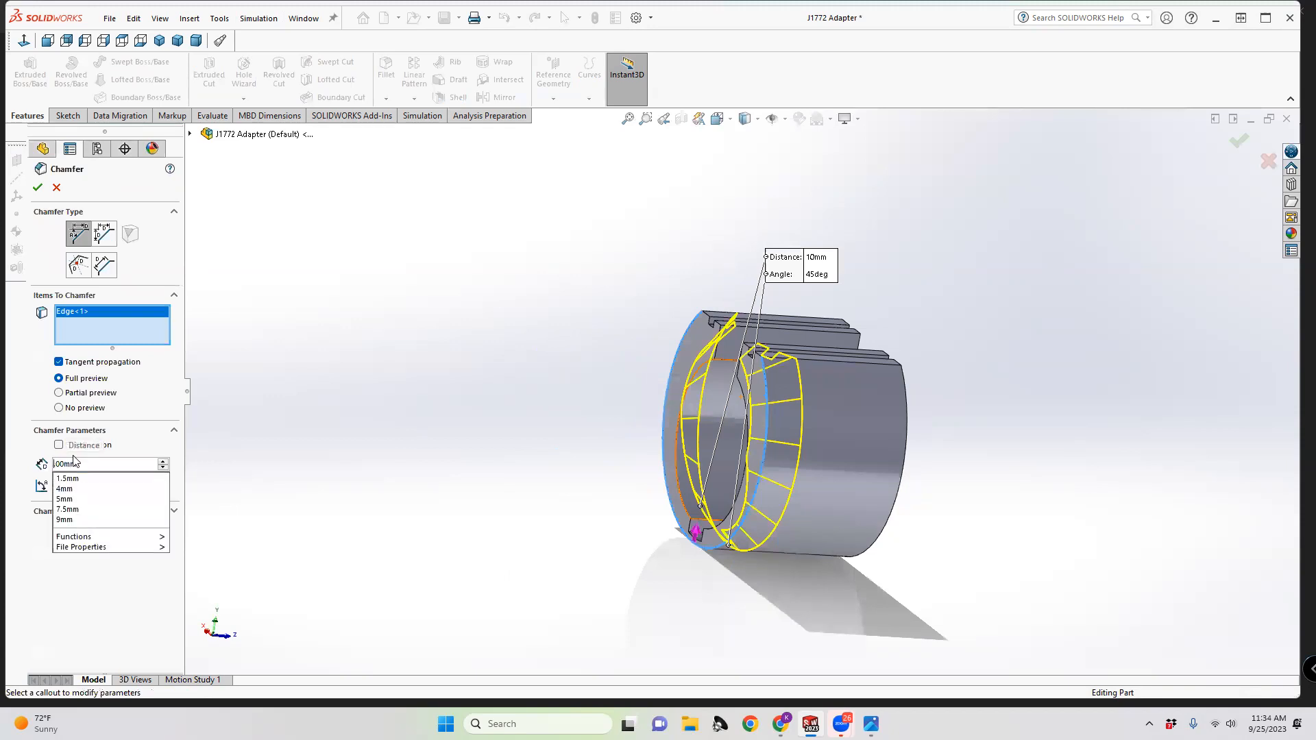
type("2")
key("Return")
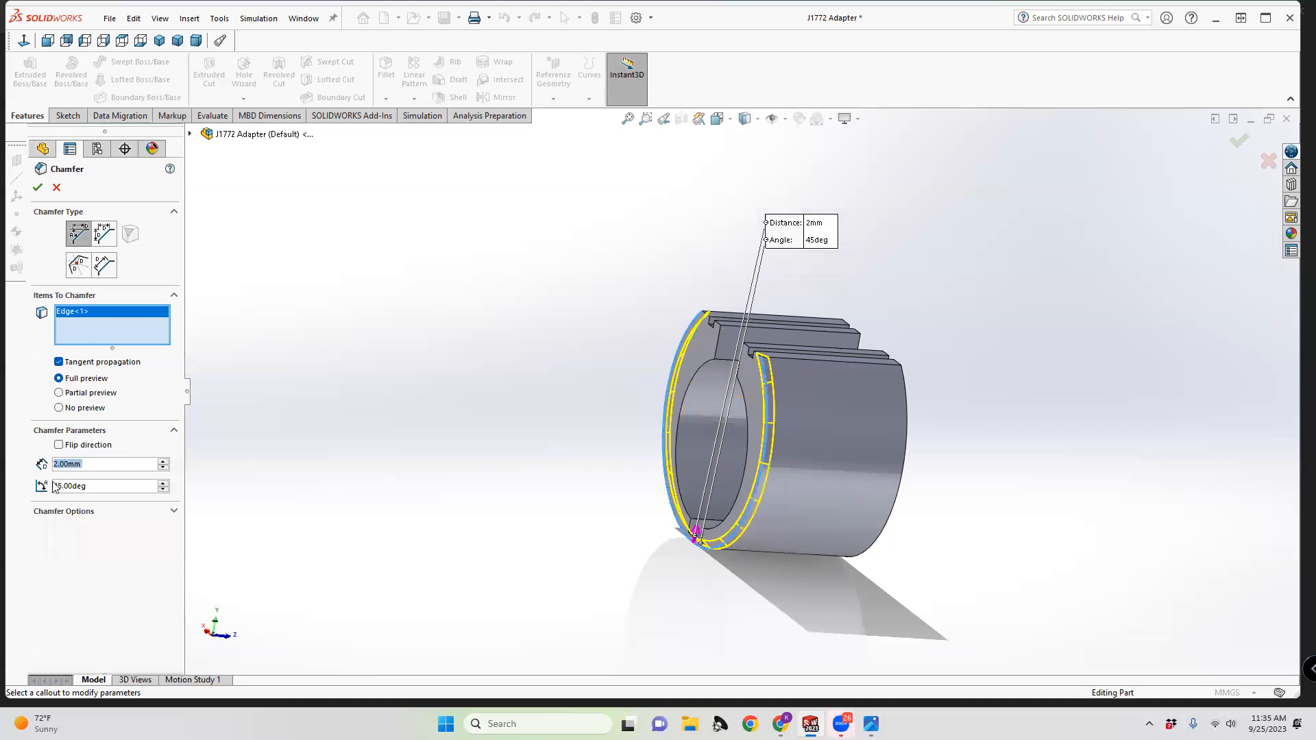
Set the chamfer distance to 1 mm
left_click(58, 465)
left_click(54, 464)
type("1")
key("Return")
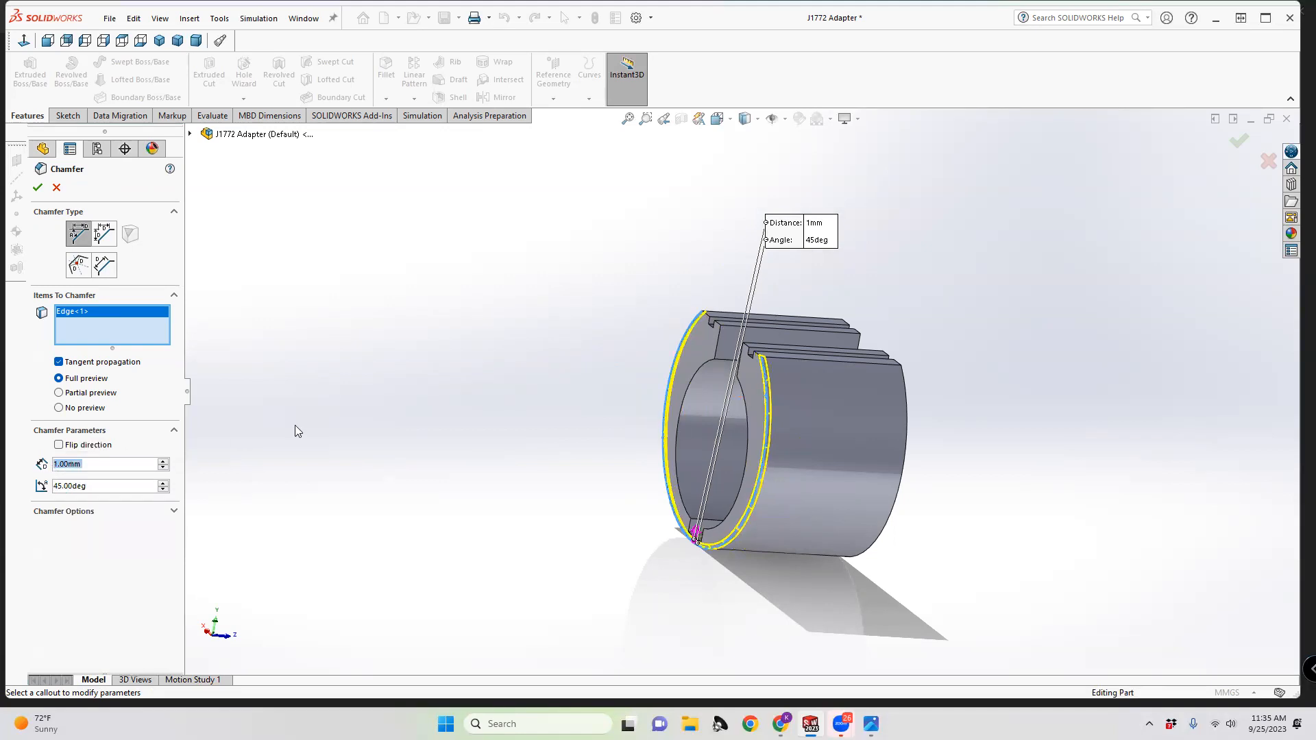
Add the end-face edges of the two outer flats beside the grooves to the chamfer, leaving out the inner flat's face
middle_click_drag(781, 479, 850, 411)
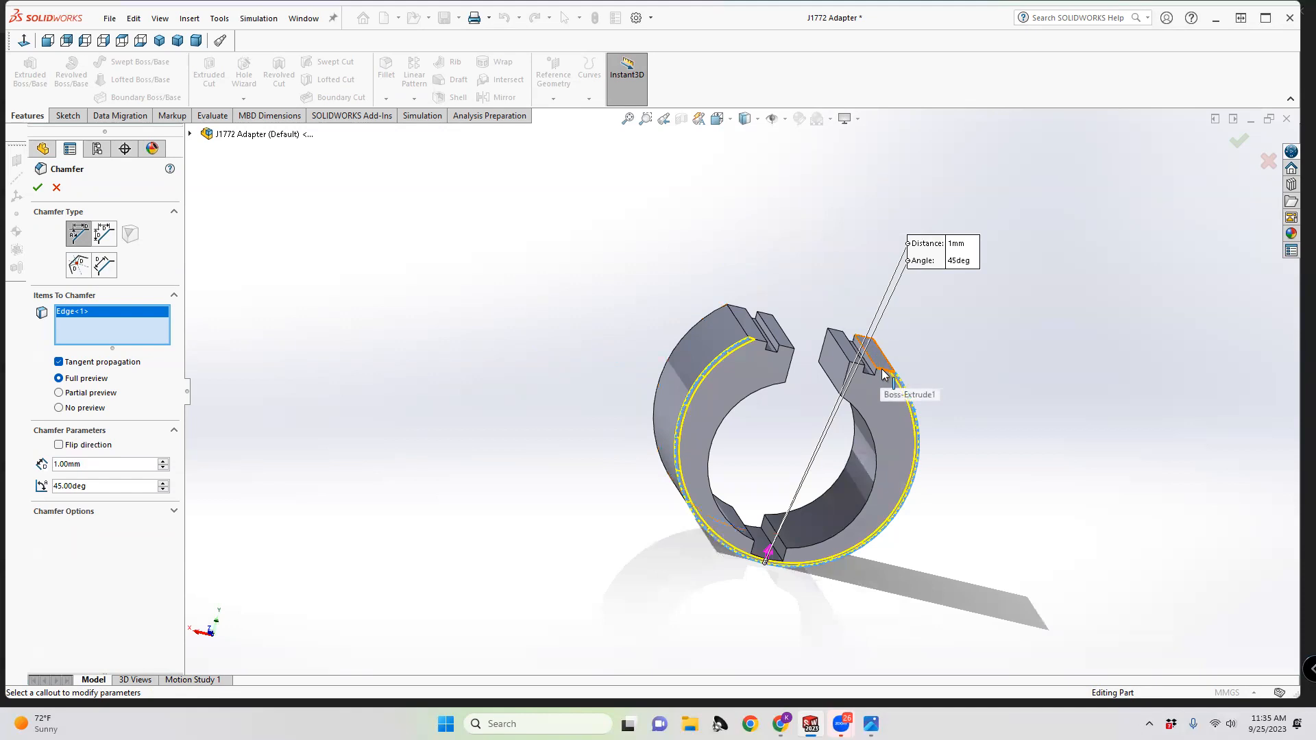
left_click(883, 374)
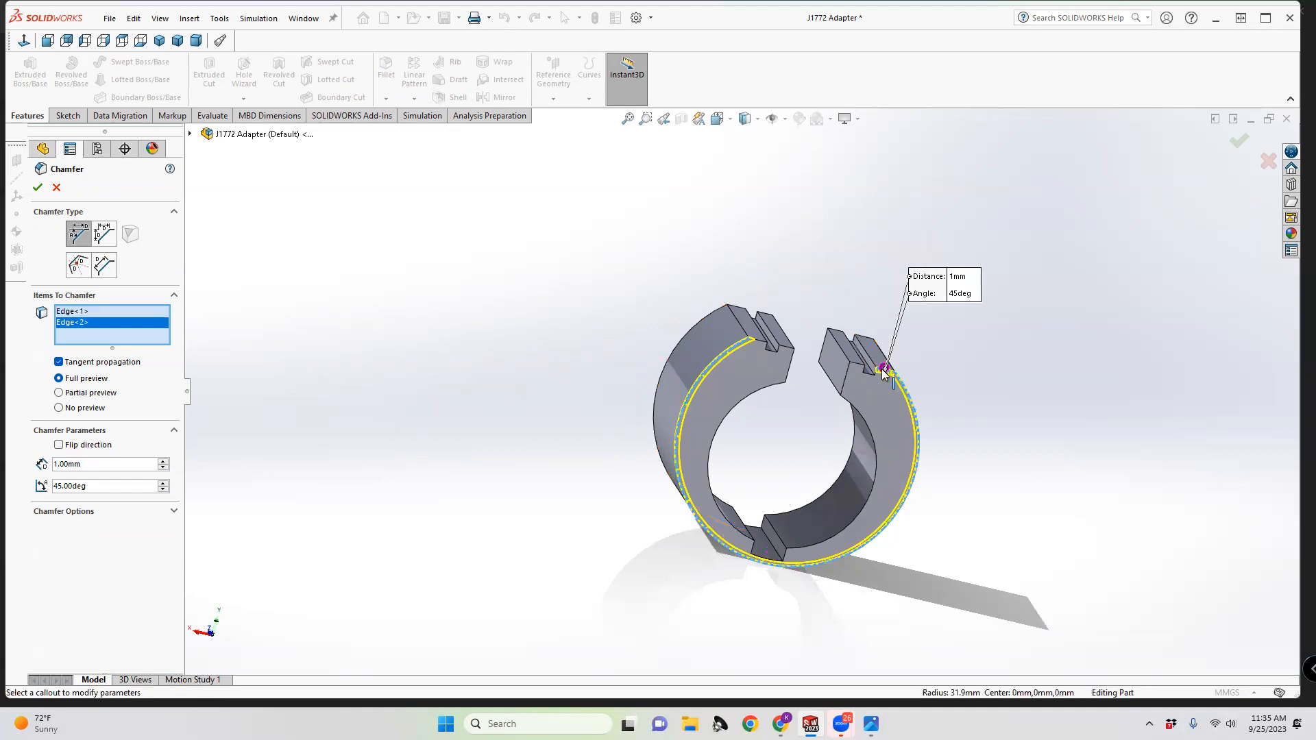
left_click(757, 344)
left_click(785, 346)
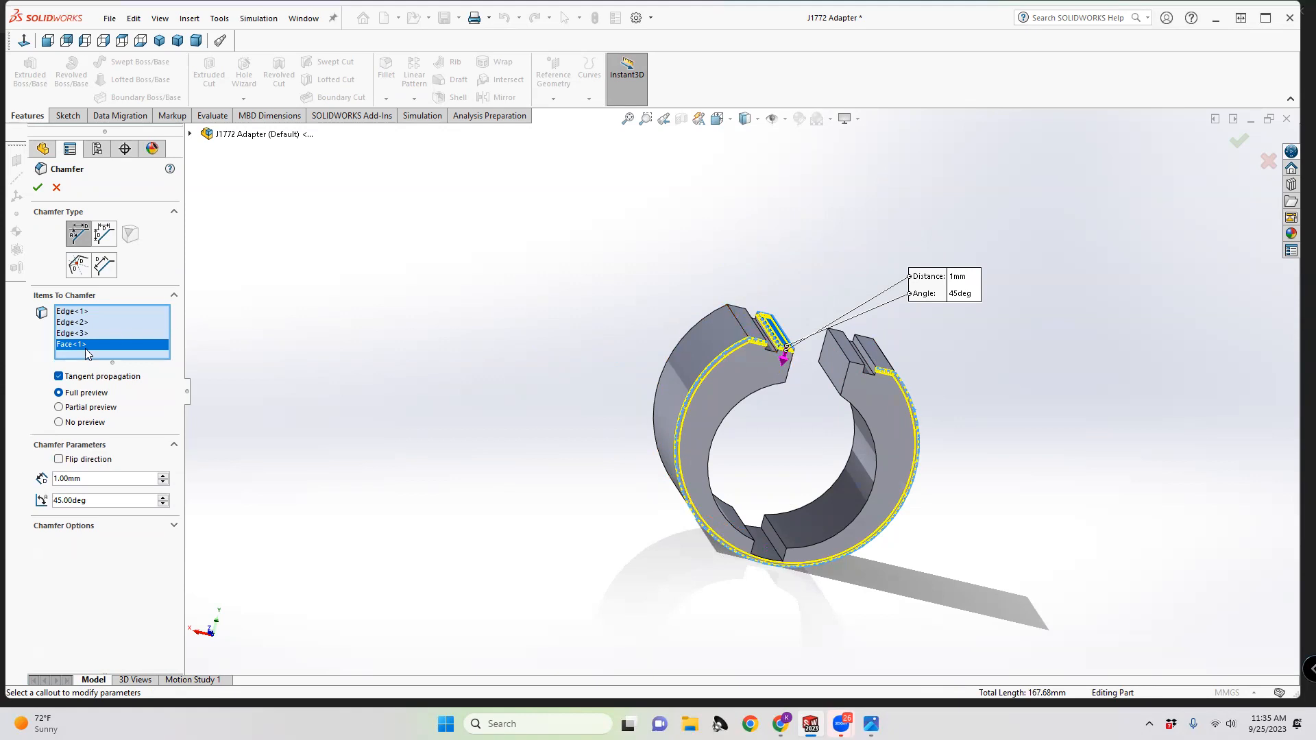
right_click(86, 353)
left_click(117, 374)
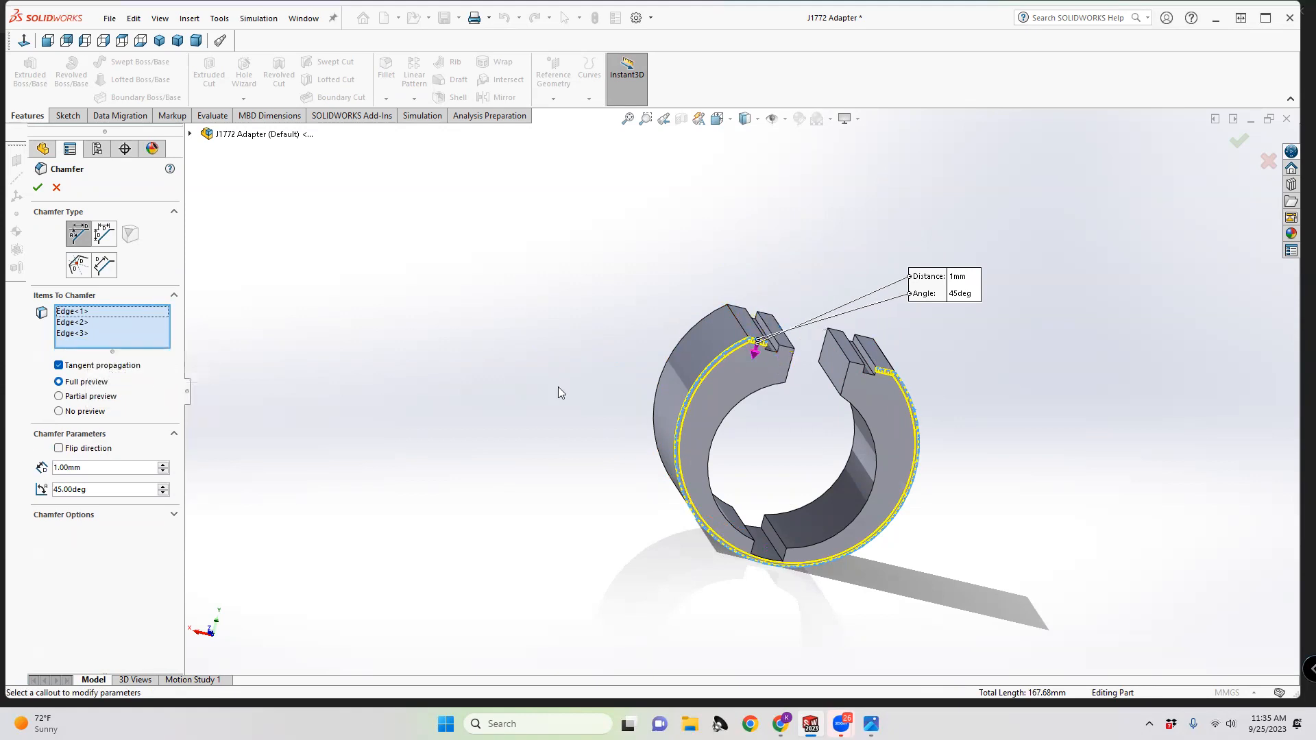
Add the end-face edges of the two inner flats beside the gap and apply the 1 mm chamfer
scroll(788, 363, "down", 4)
left_click(771, 377)
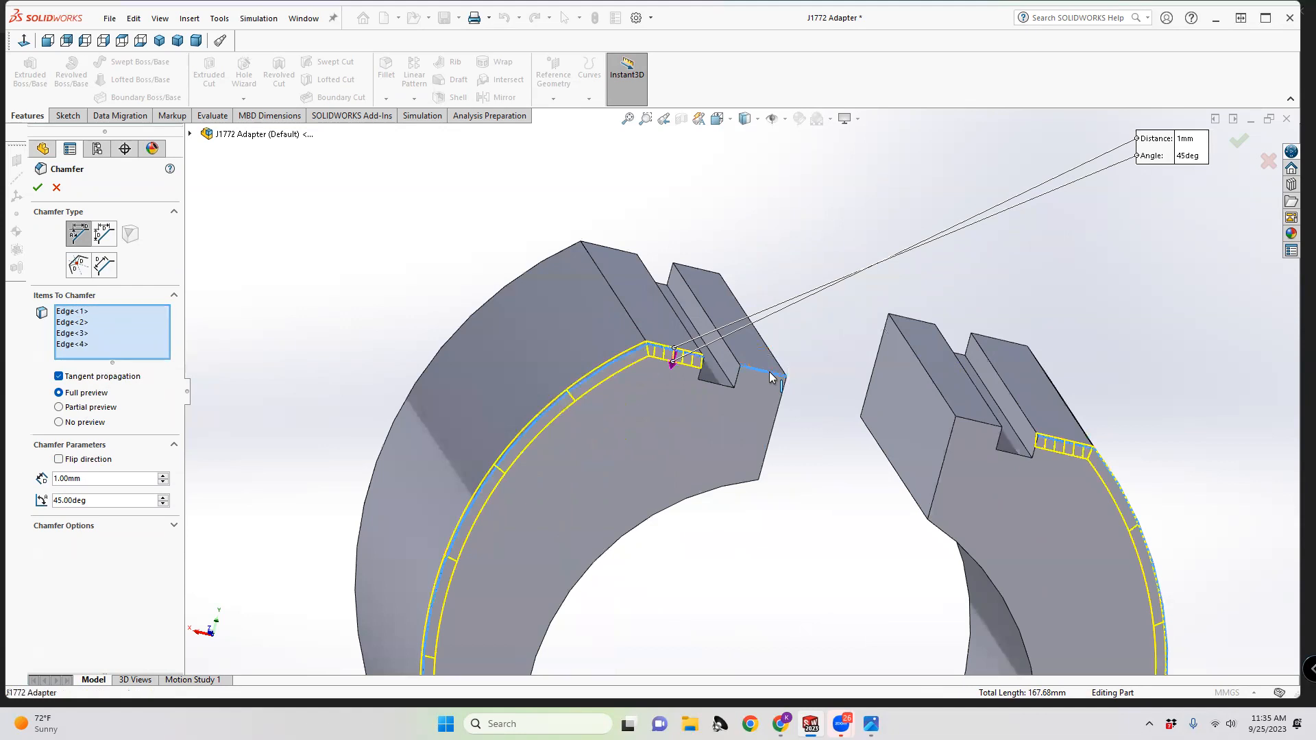
left_click(984, 427)
scroll(986, 431, "up", 5)
middle_click_drag(816, 479, 694, 411)
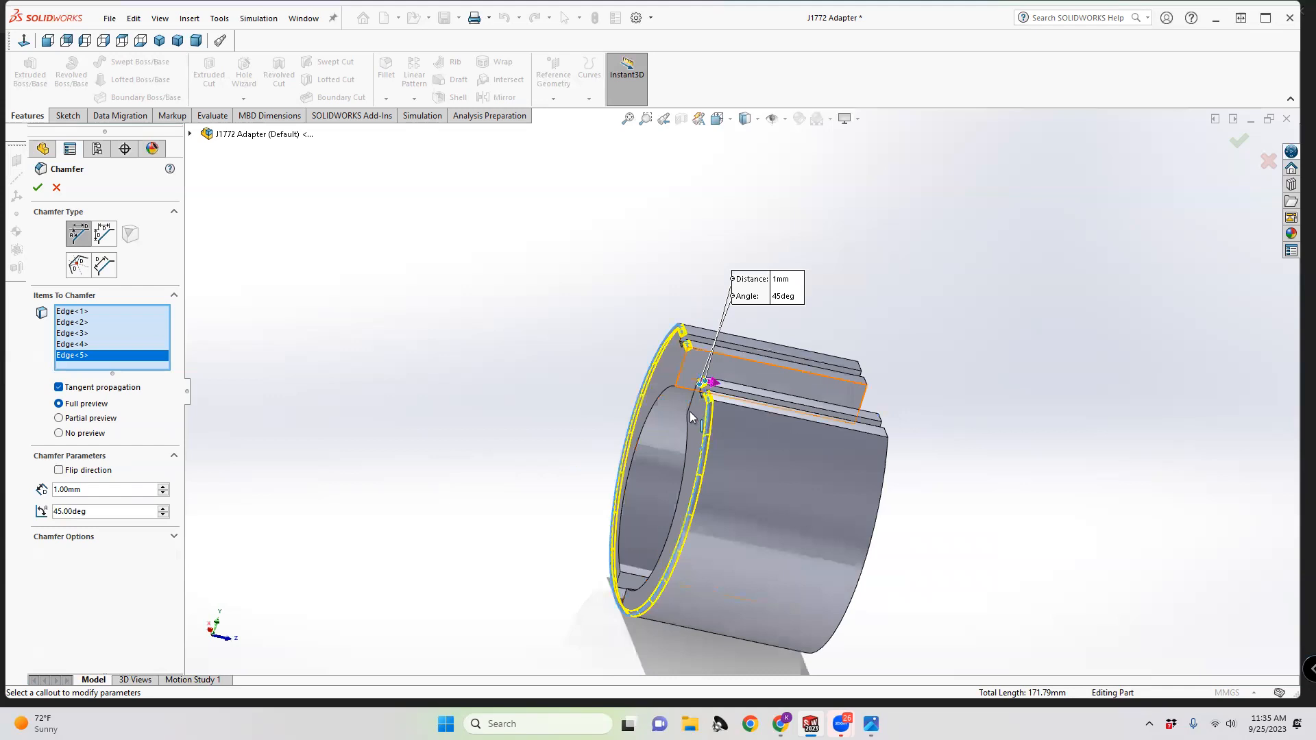
left_click(39, 190)
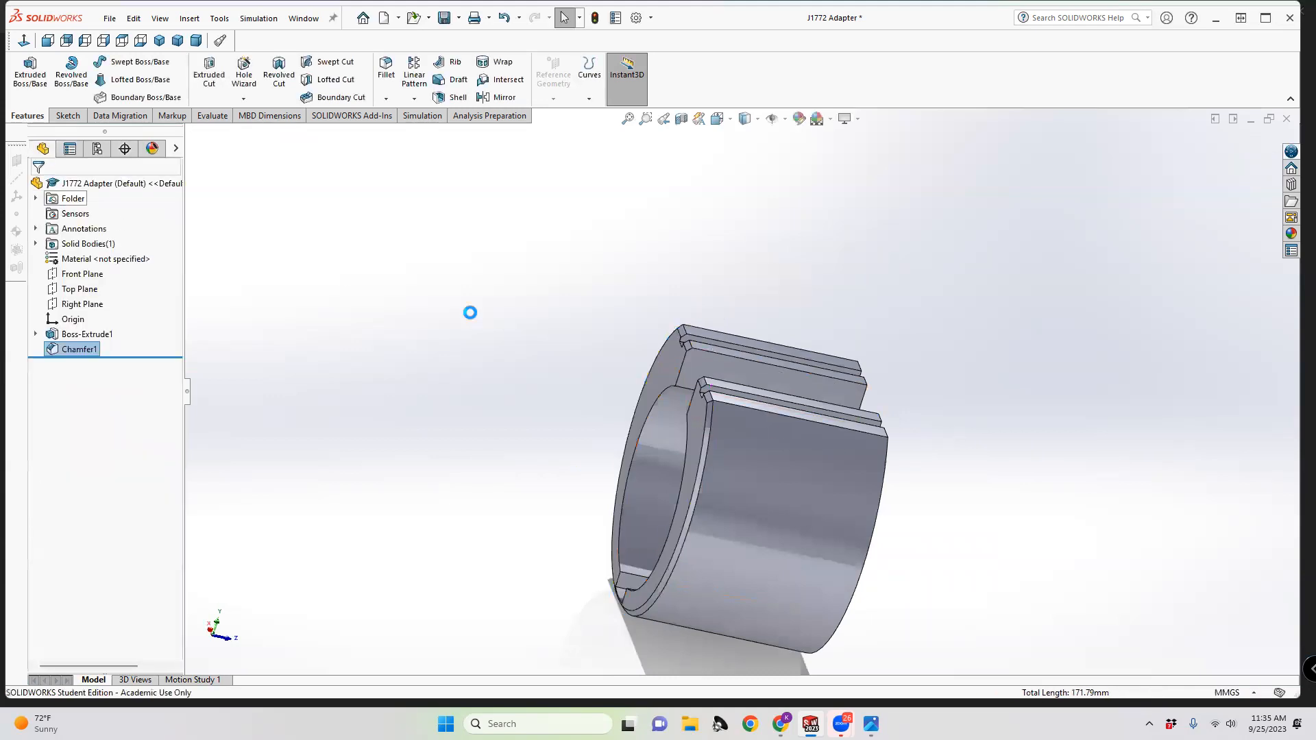
Select the long groove edge of the inner flat on one side of the ring's gap
middle_click_drag(736, 432, 799, 532)
middle_click_drag(721, 386, 724, 449)
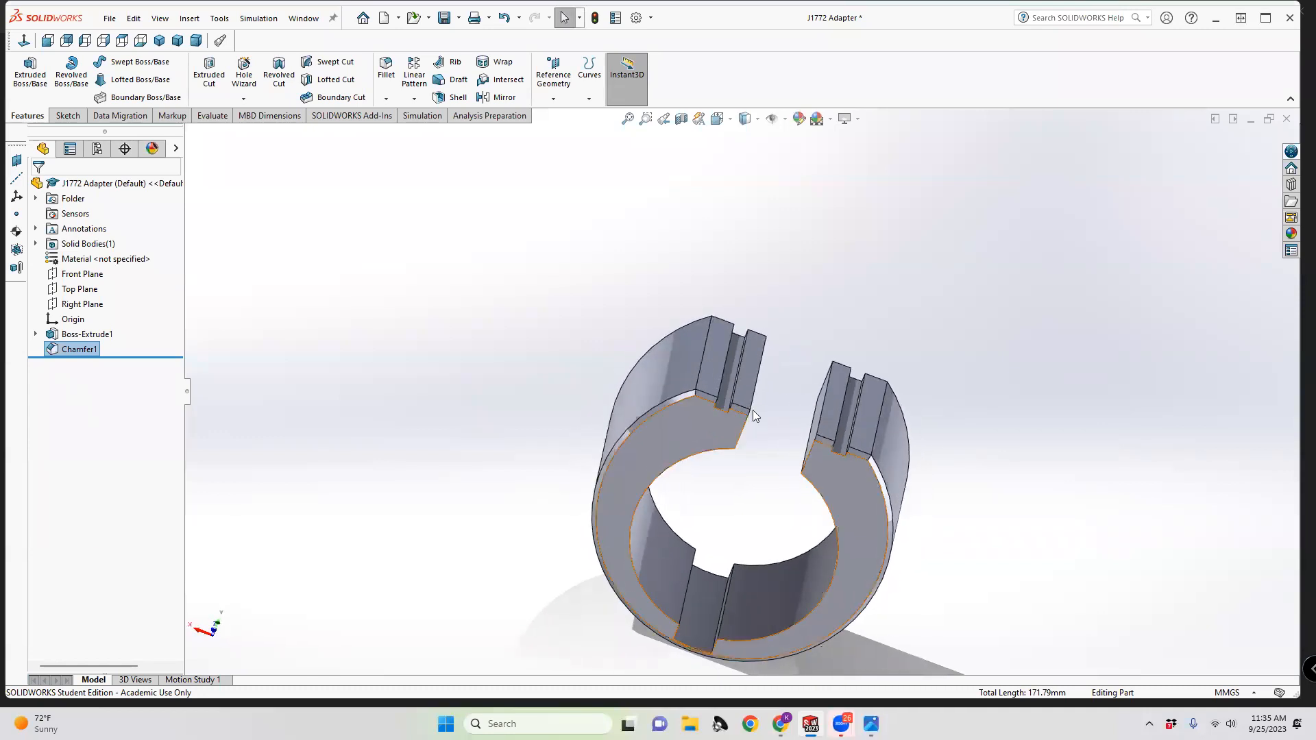
middle_click_drag(740, 392, 731, 415)
scroll(729, 413, "down", 2)
left_click(725, 398)
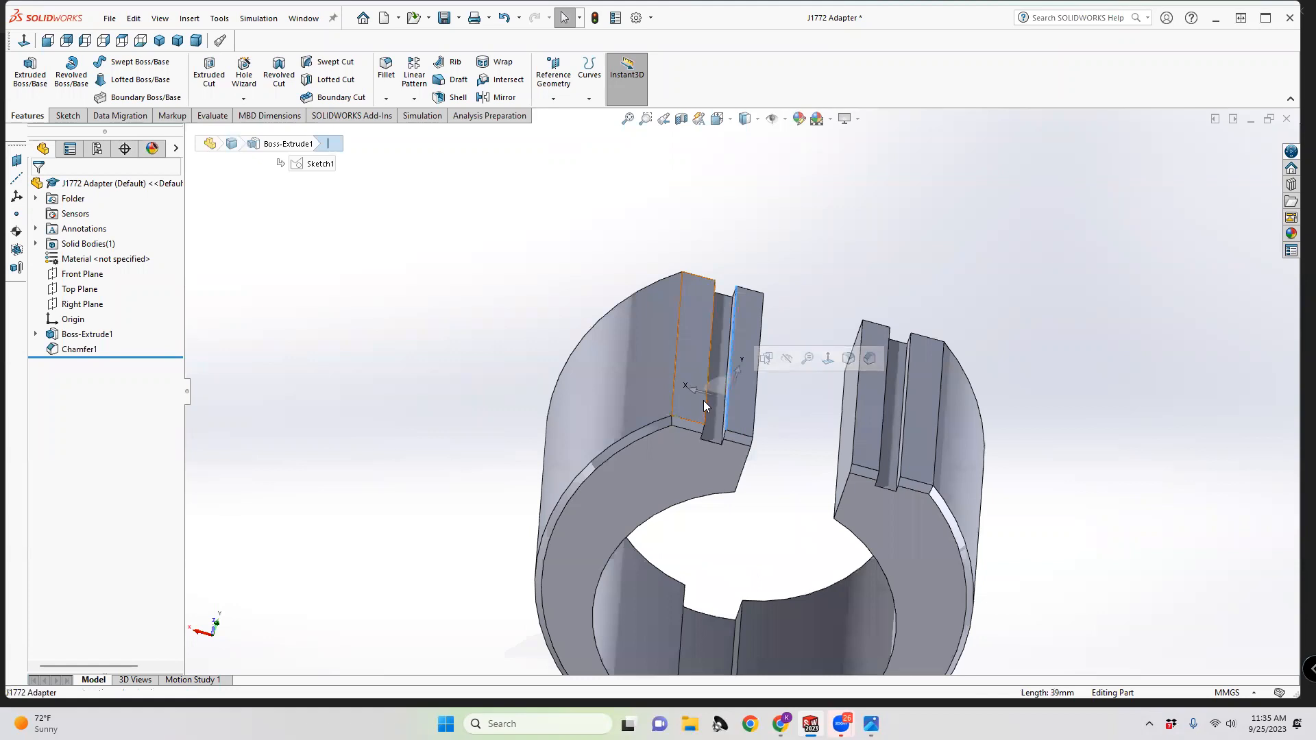
left_click(384, 99)
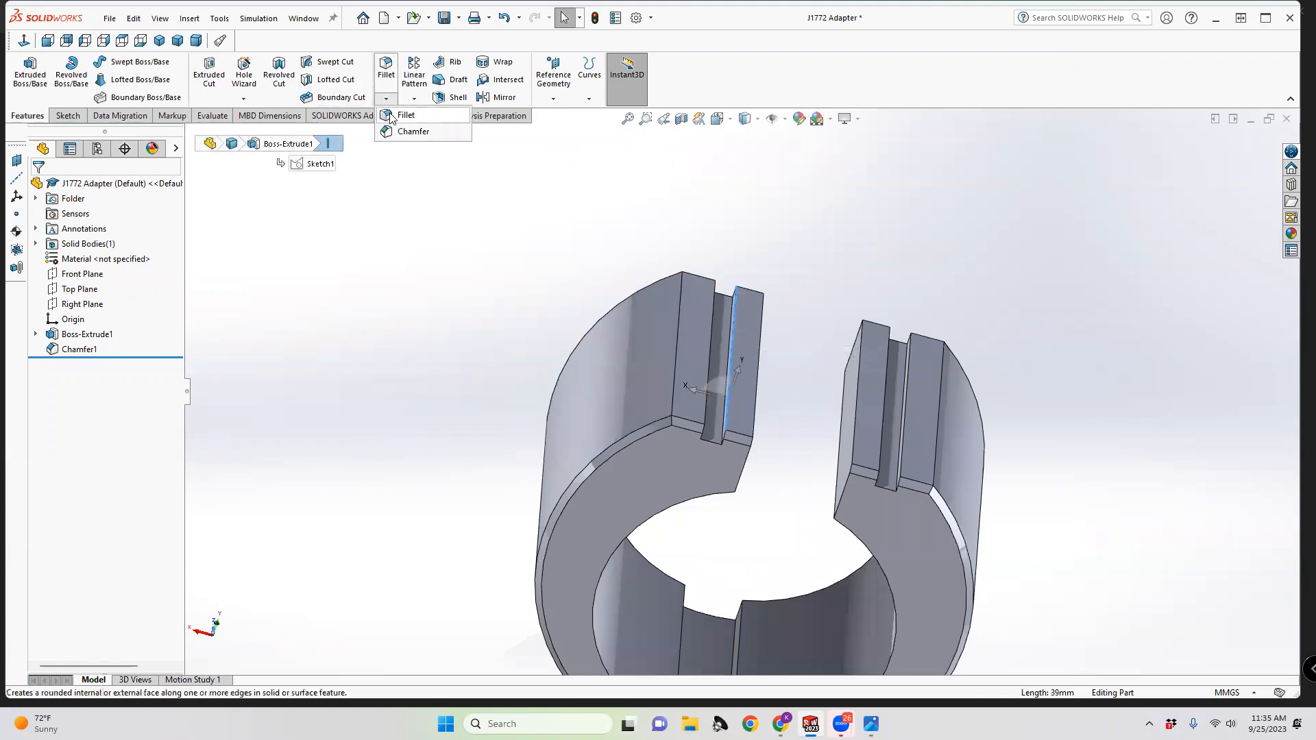
left_click(404, 115)
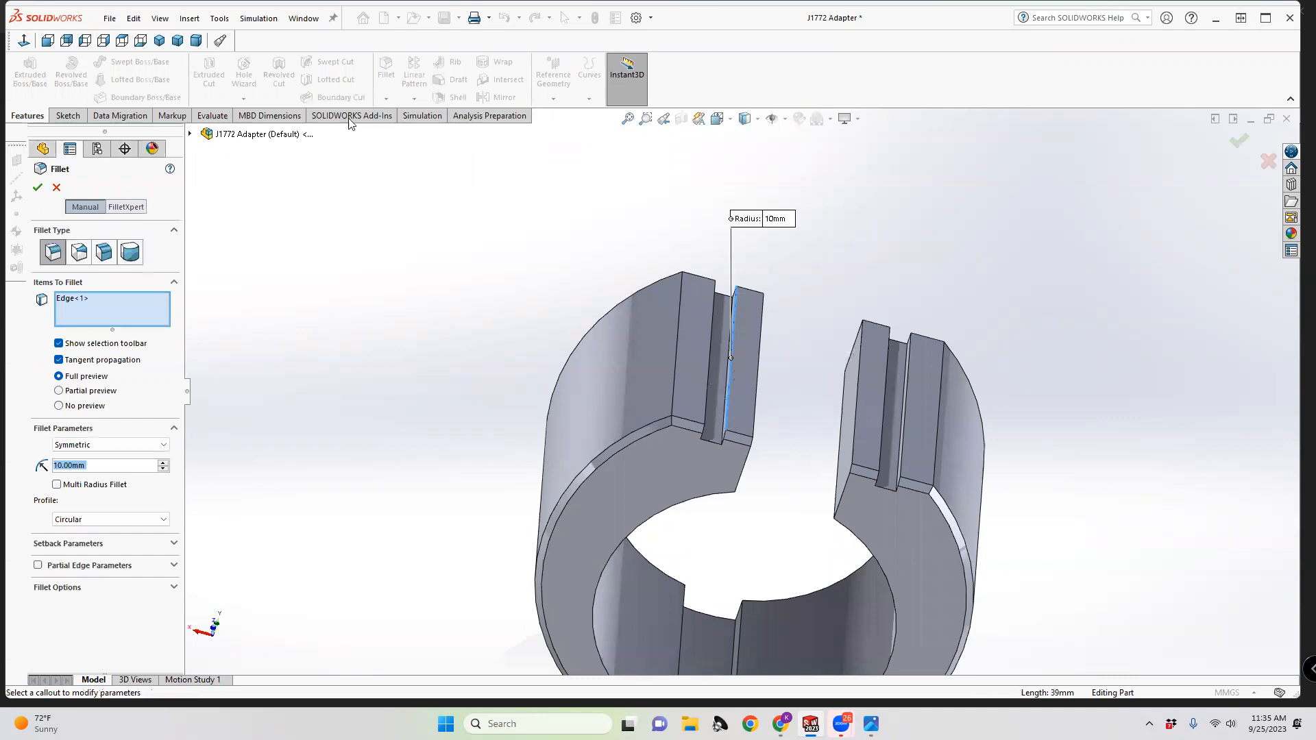
left_click(56, 187)
Start a 1 mm, 45° chamfer on the selected groove edge, leaving out the face of the neighbouring outer flat
left_click(386, 100)
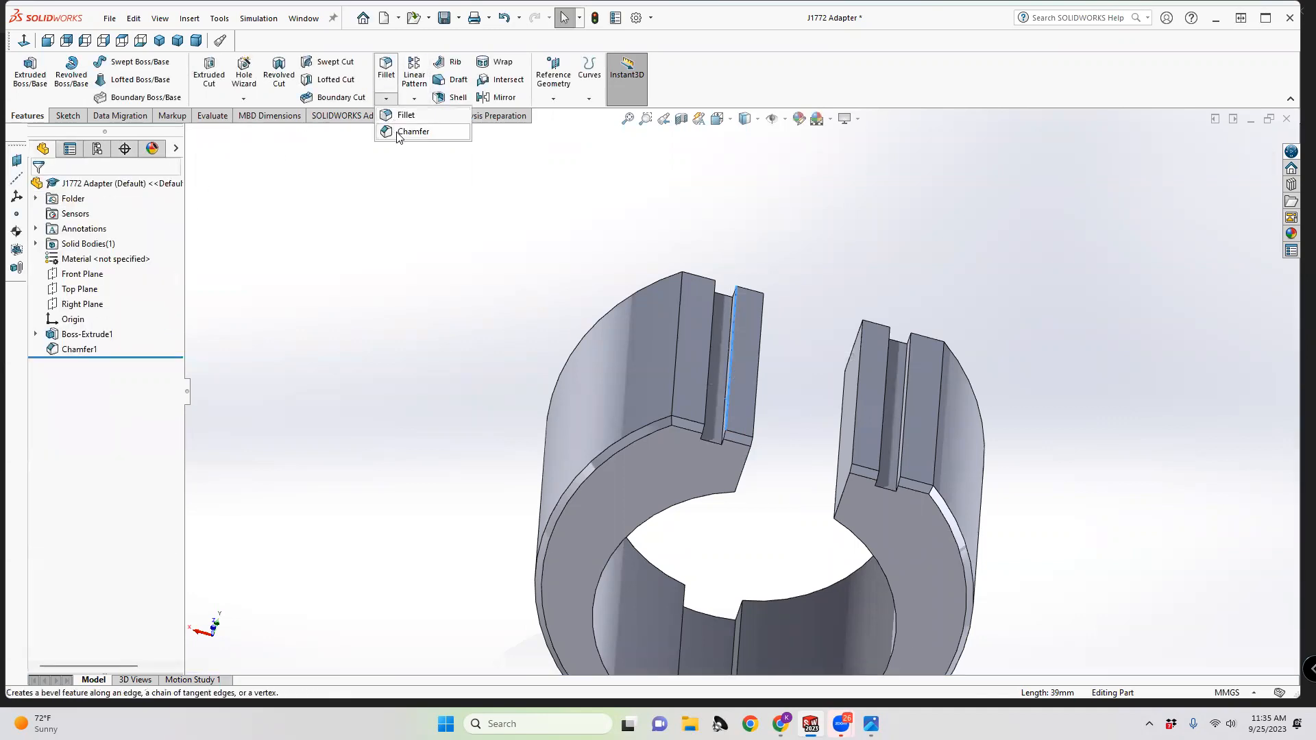
left_click(408, 129)
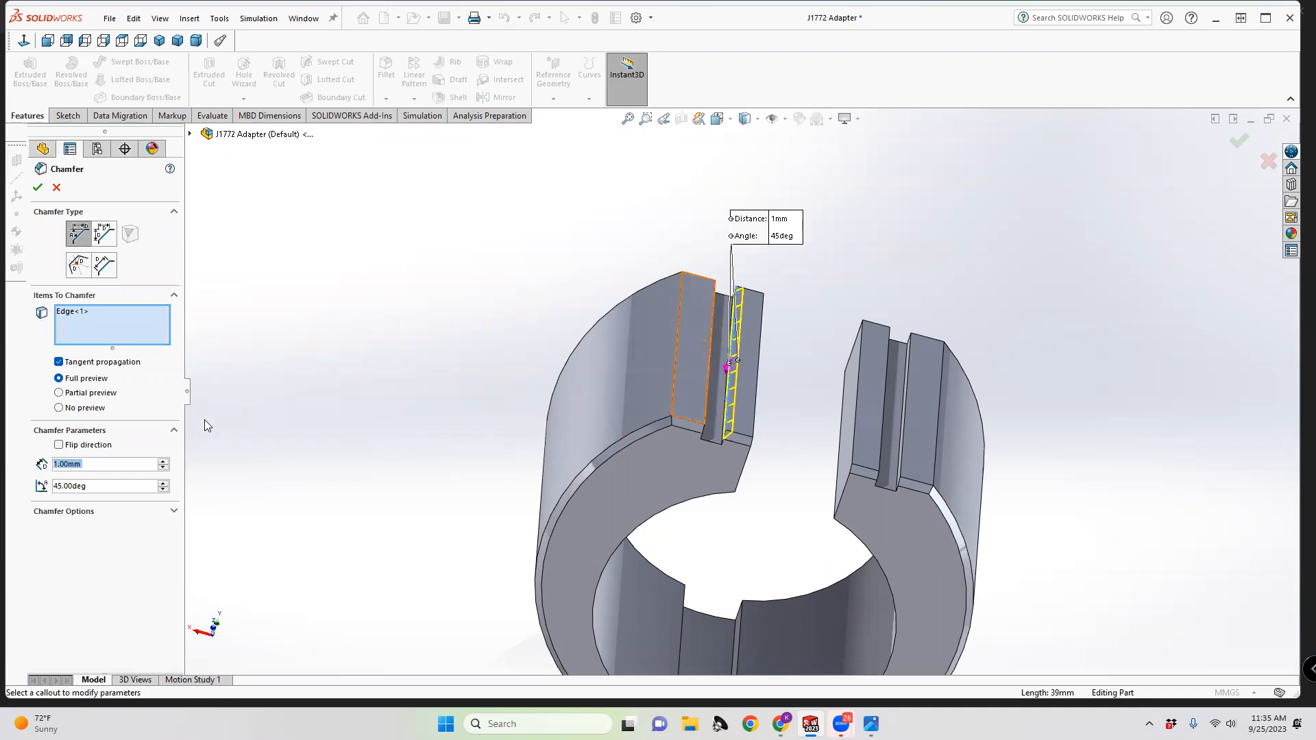
left_click(711, 313)
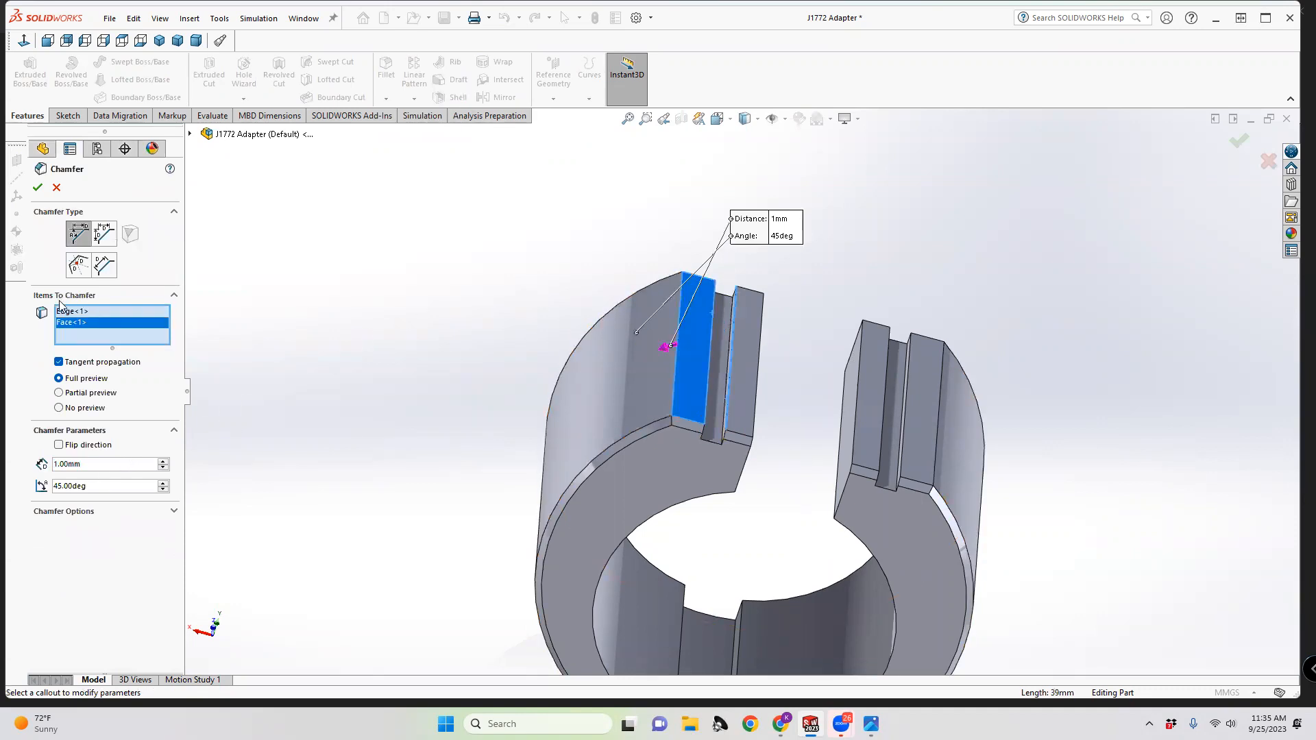
right_click(74, 324)
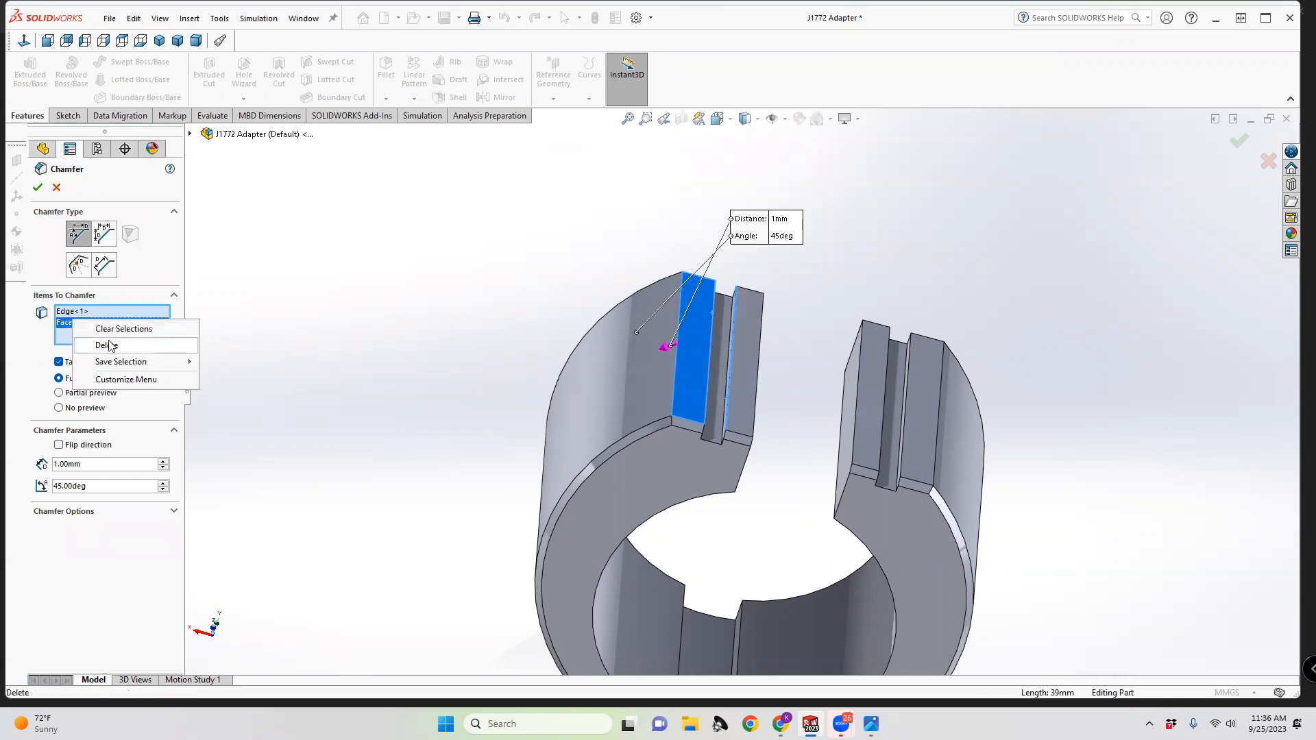
left_click(104, 343)
Add the other three long upper edges of the two grooves and apply the 1 mm chamfer
middle_click_drag(723, 346, 685, 372)
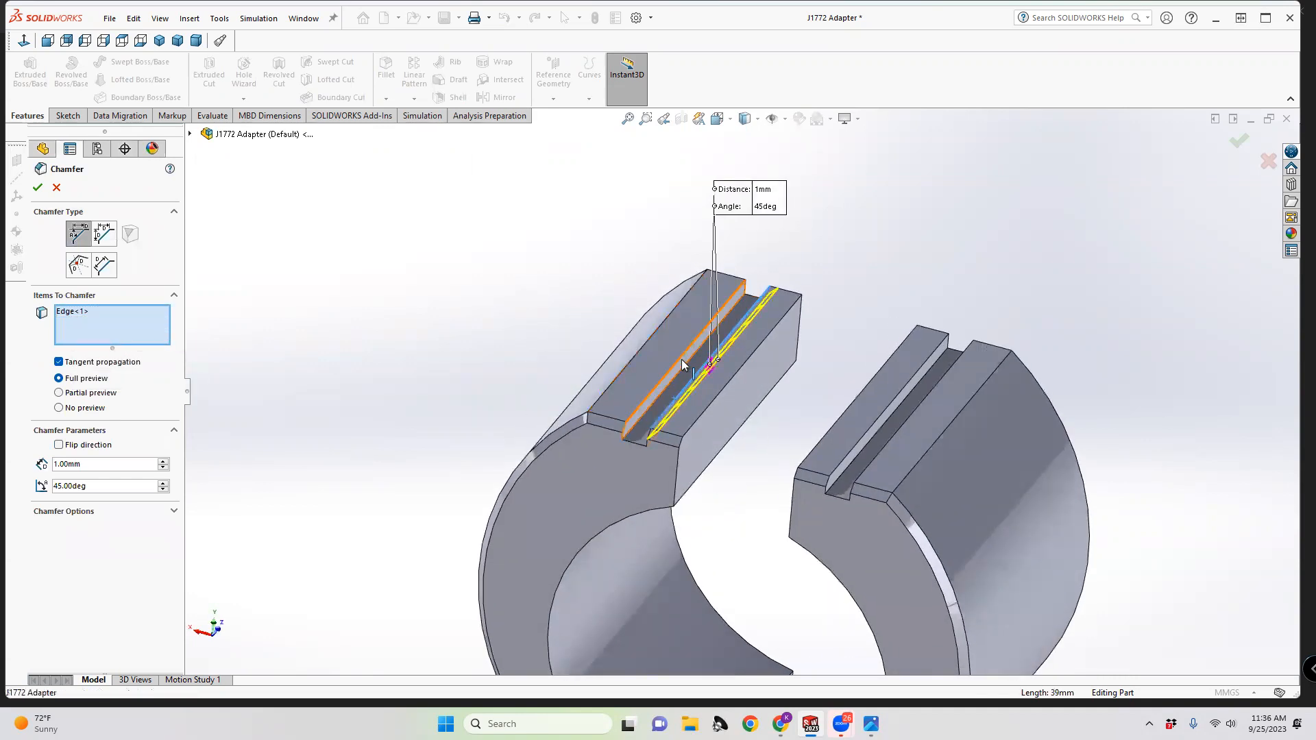
left_click(679, 356)
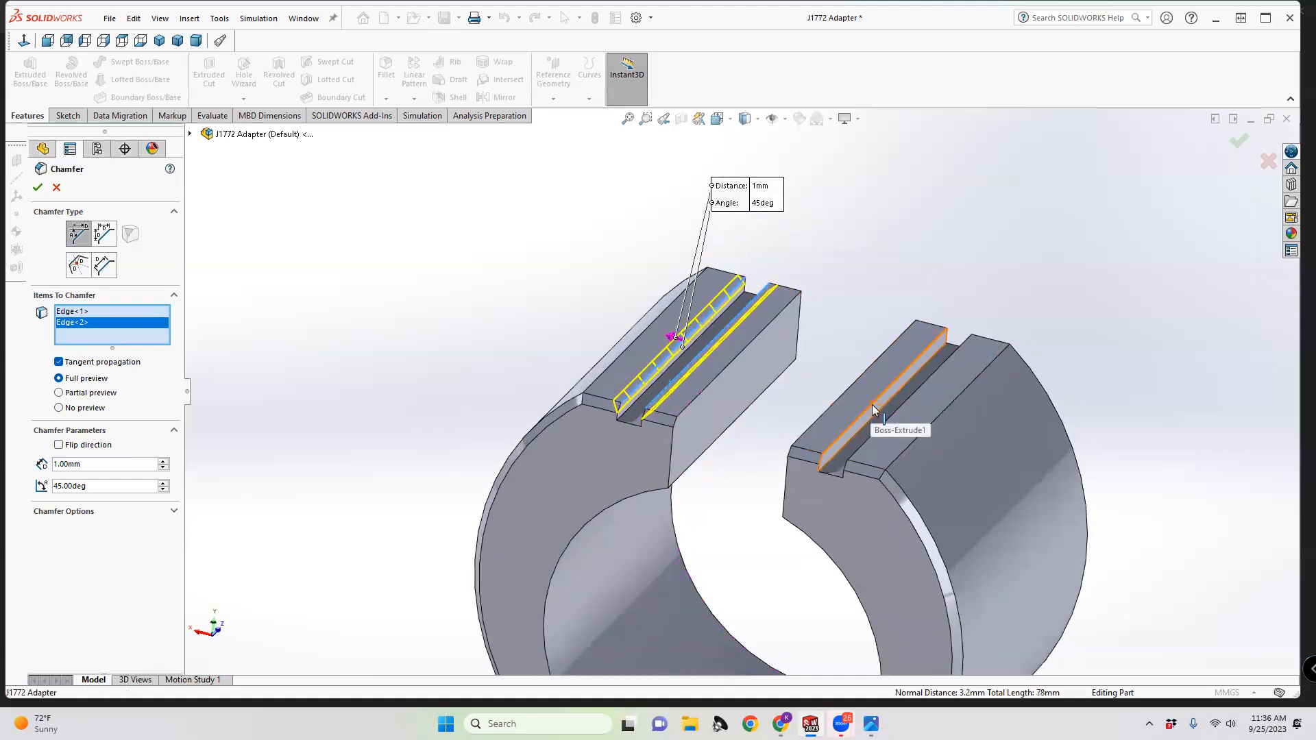
left_click(871, 408)
middle_click_drag(871, 408, 897, 423)
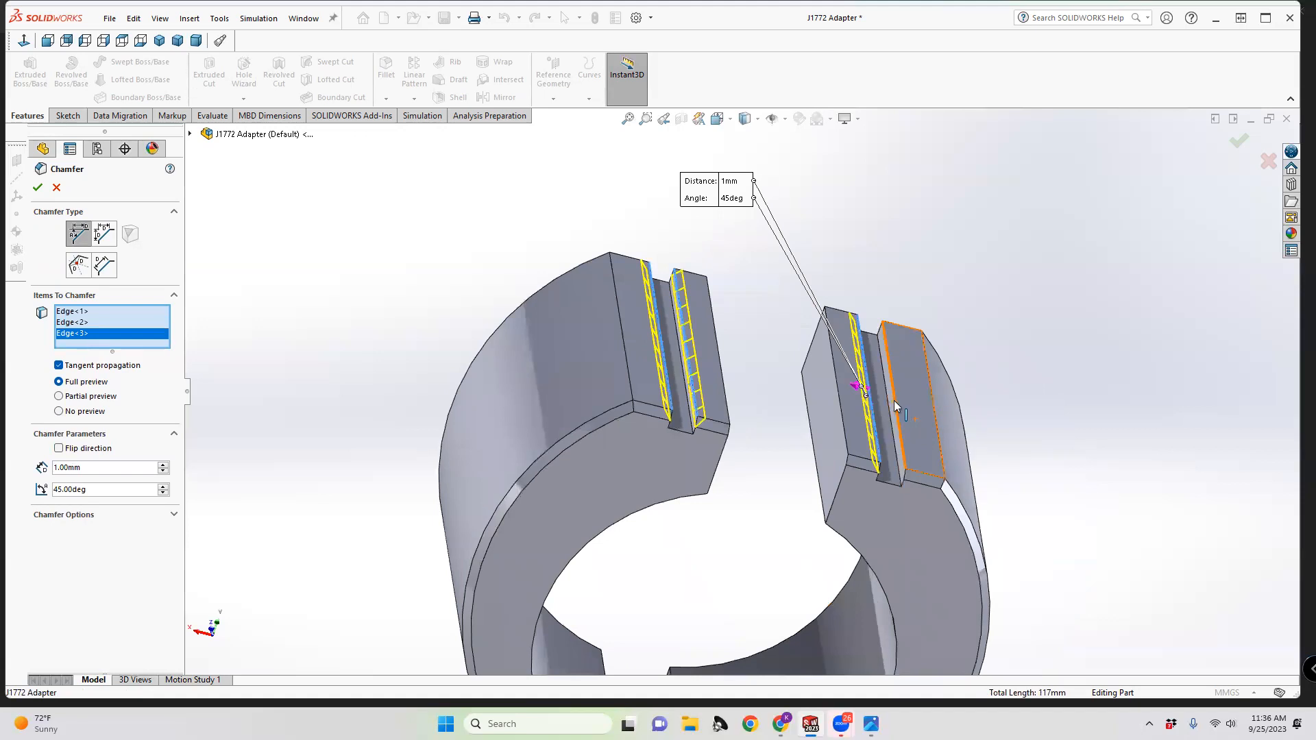
left_click(889, 399)
middle_click_drag(890, 399, 829, 406)
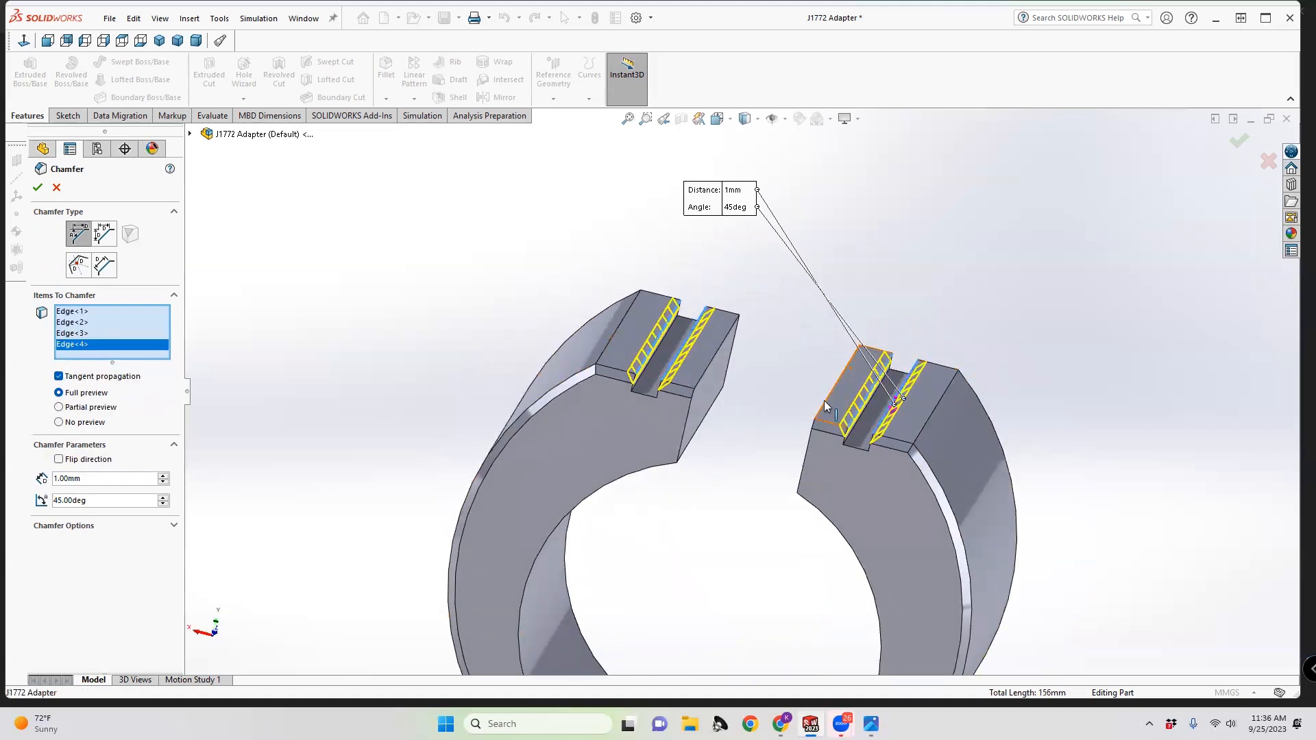
left_click(38, 187)
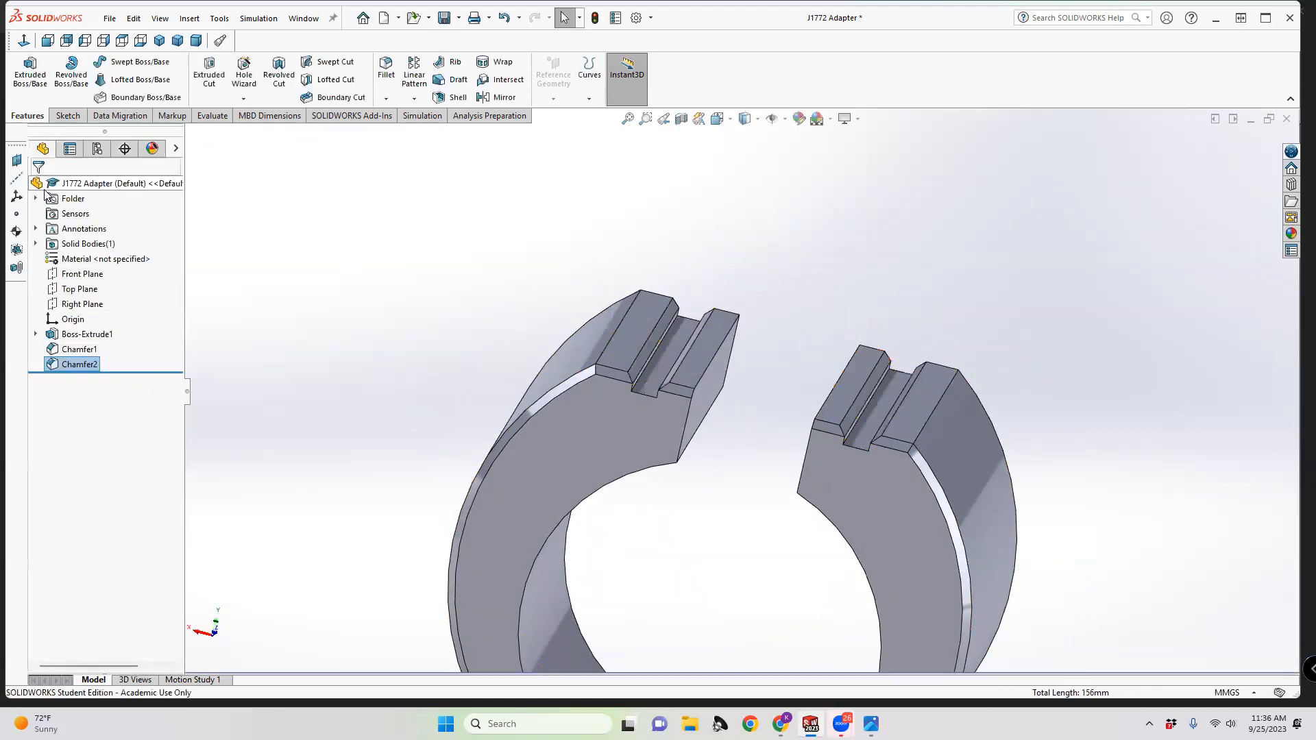
Examine the chamfered grooves and the opposite, unchamfered end face of the ring
middle_click_drag(813, 313, 670, 348)
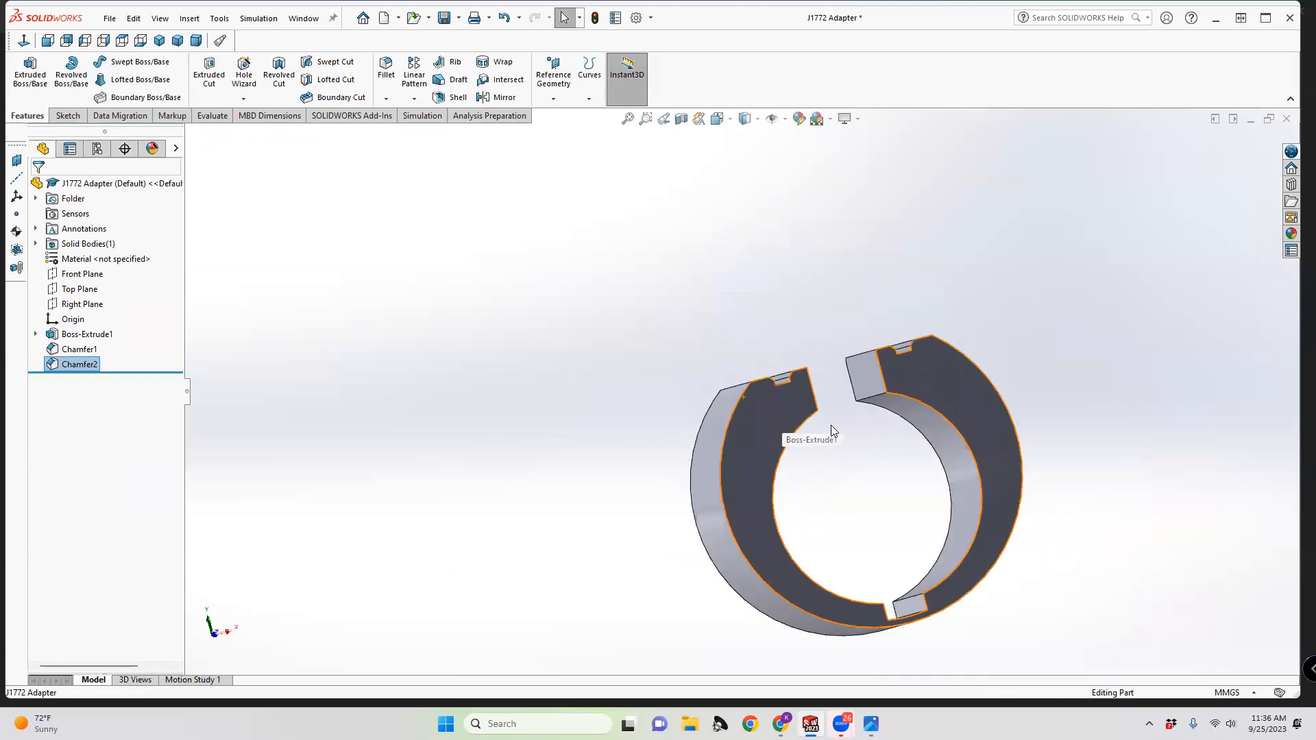
scroll(781, 379, "down", 2)
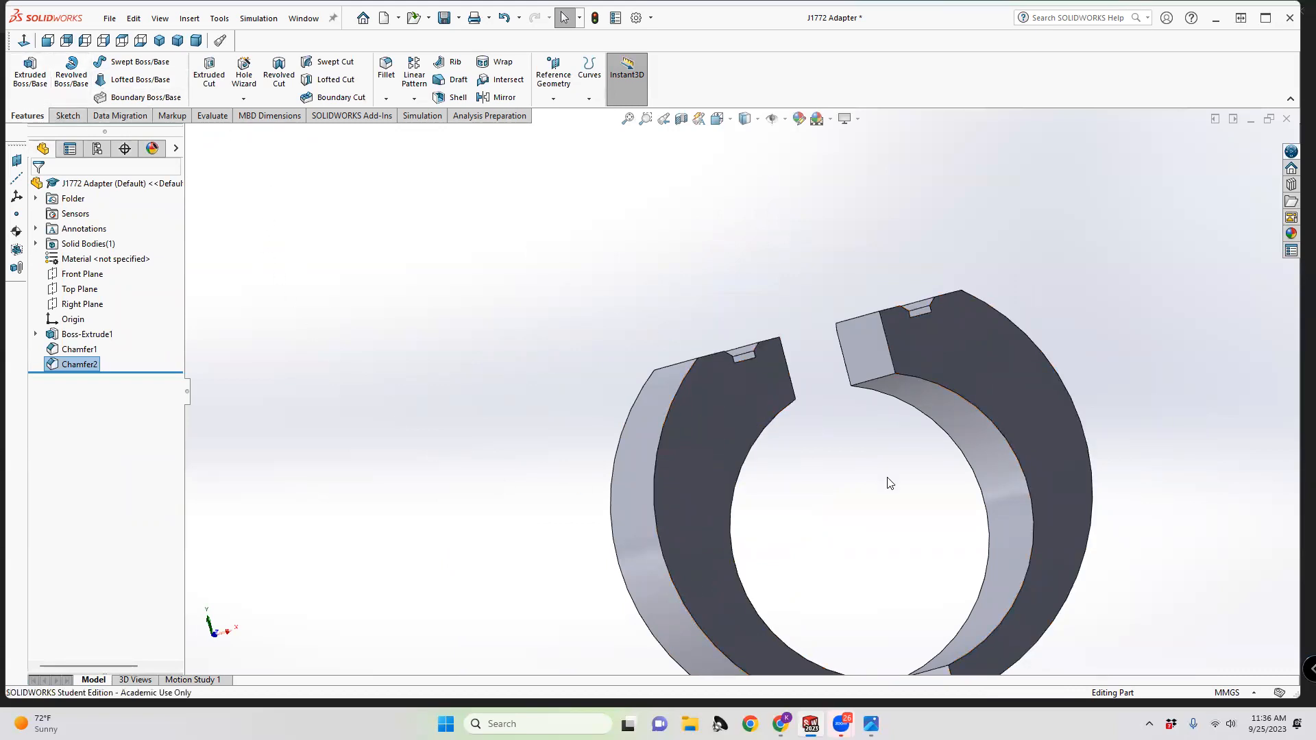
mouse_move(910, 467)
middle_mouse_down()
mouse_move(875, 420)
mouse_move(890, 466)
middle_mouse_up()
scroll(891, 467, "up", 4)
mouse_move(825, 523)
middle_mouse_down()
mouse_move(866, 558)
mouse_move(850, 521)
middle_mouse_up()
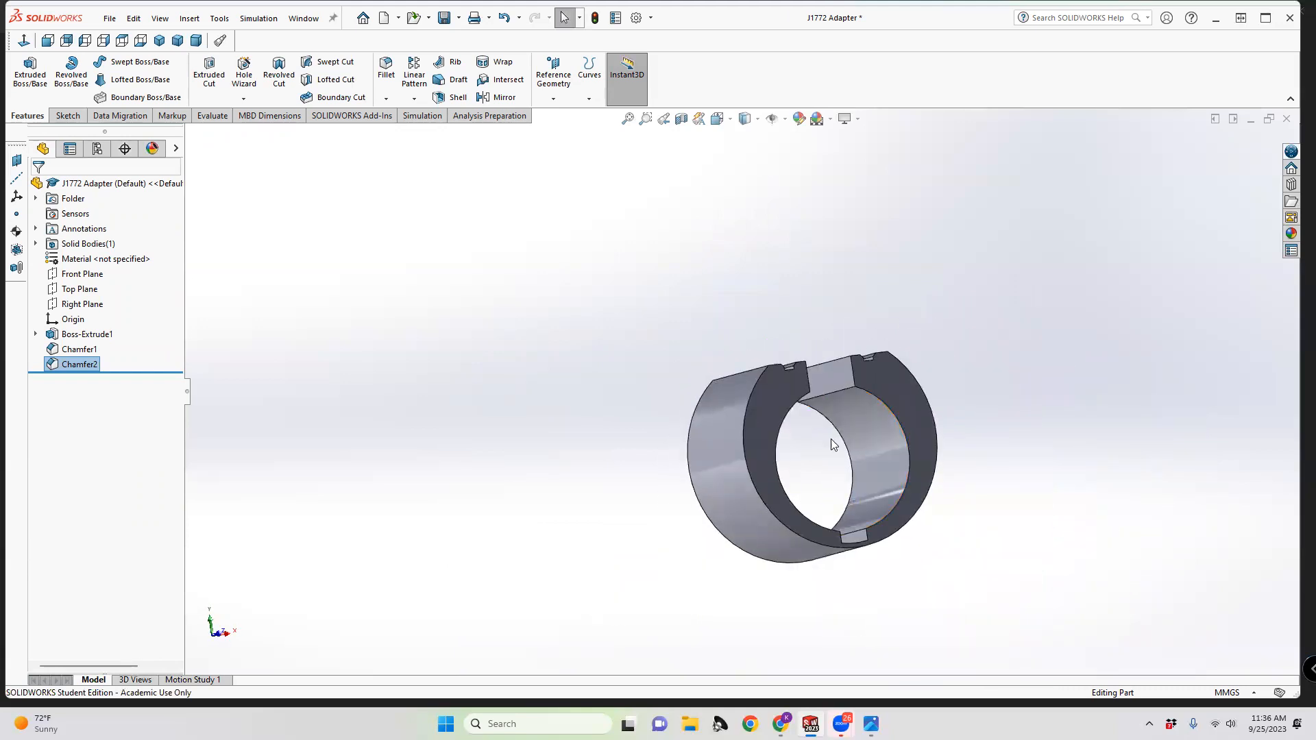
middle_click_drag(842, 430, 793, 455)
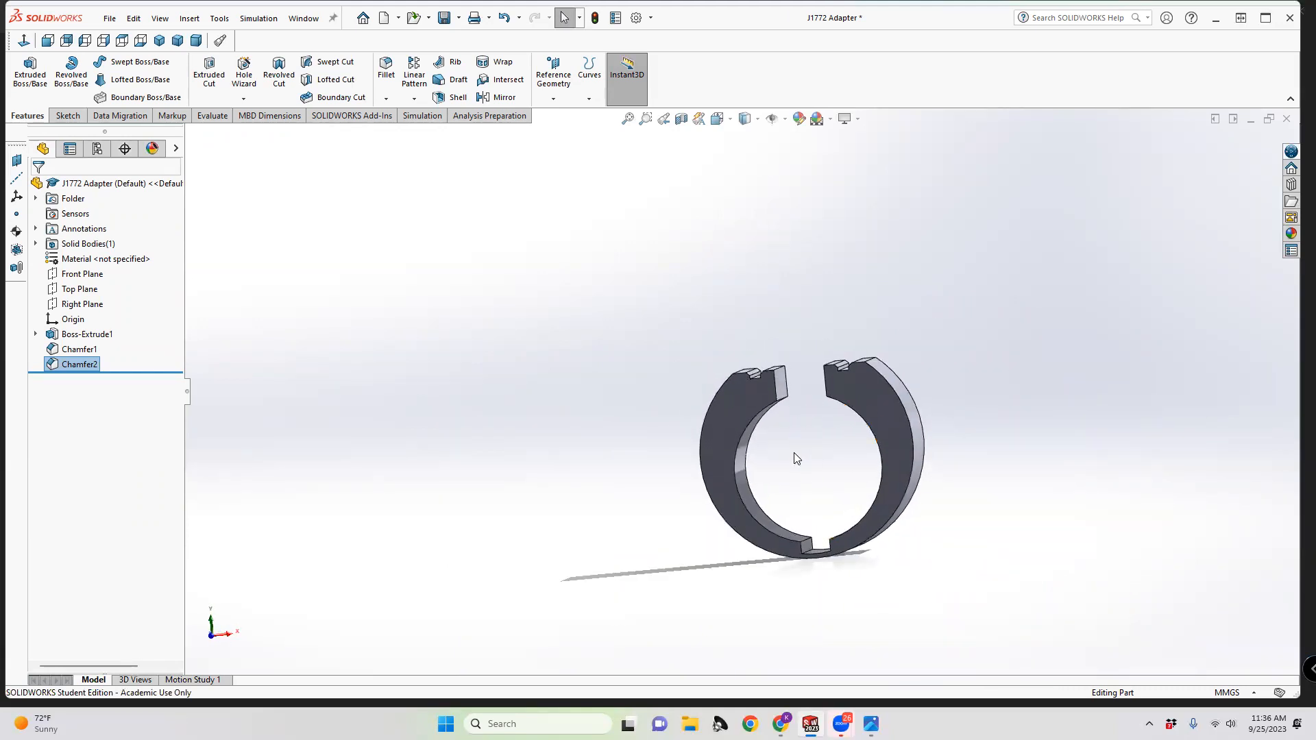
scroll(770, 449, "down", 3)
scroll(769, 444, "down", 5)
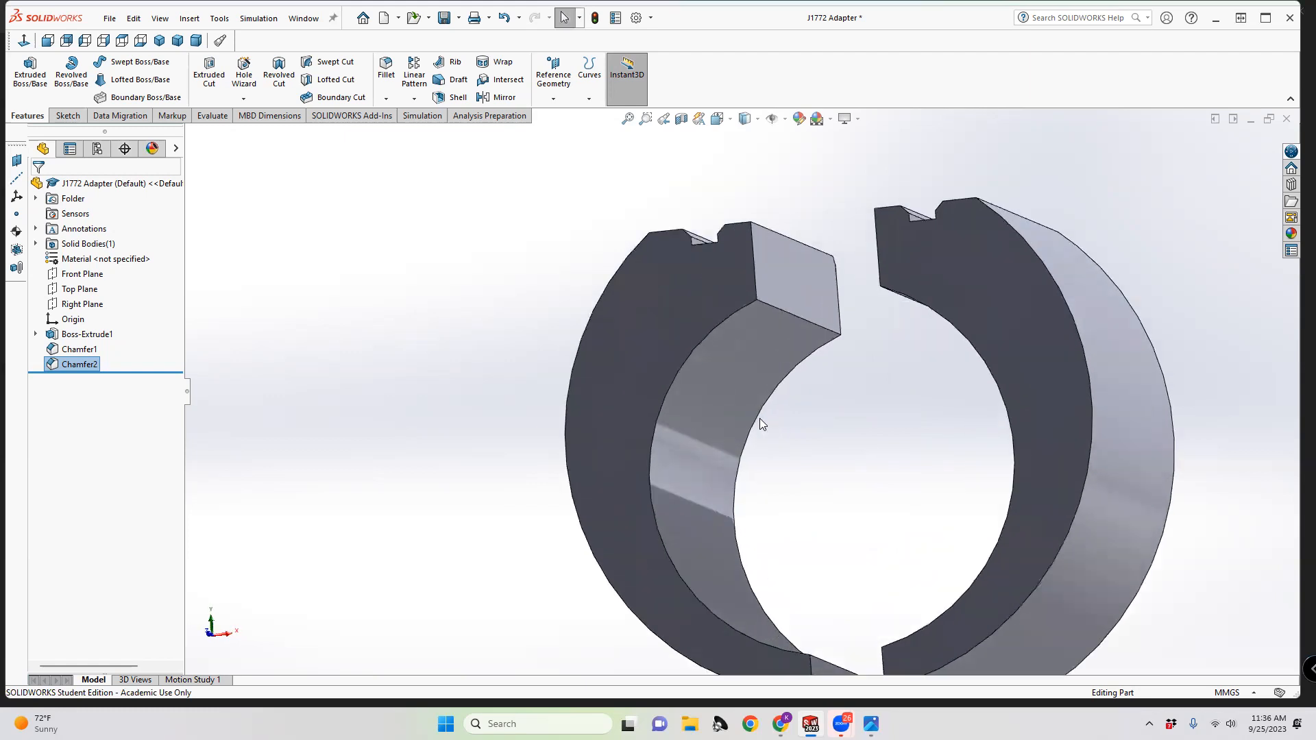
Start a 1 mm radius fillet on one half of the inner circular edge at the unchamfered end face
left_click(684, 358)
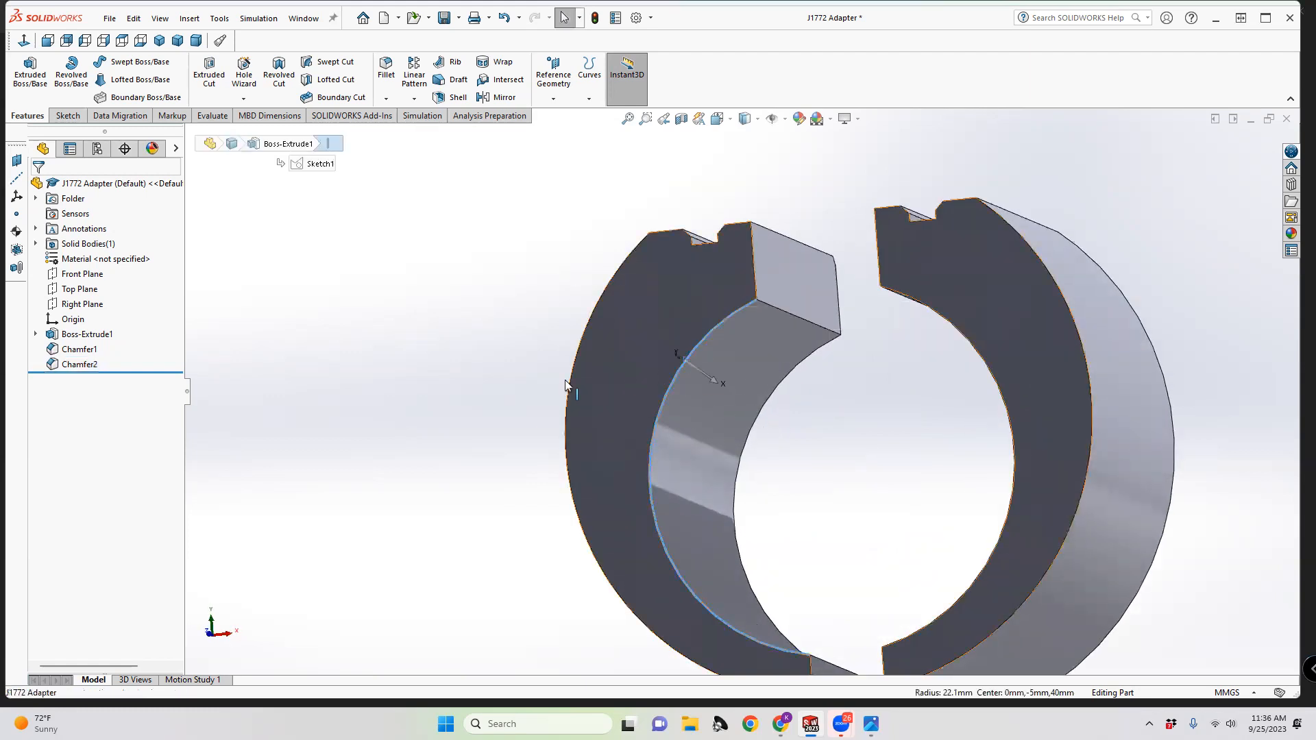
left_click(386, 99)
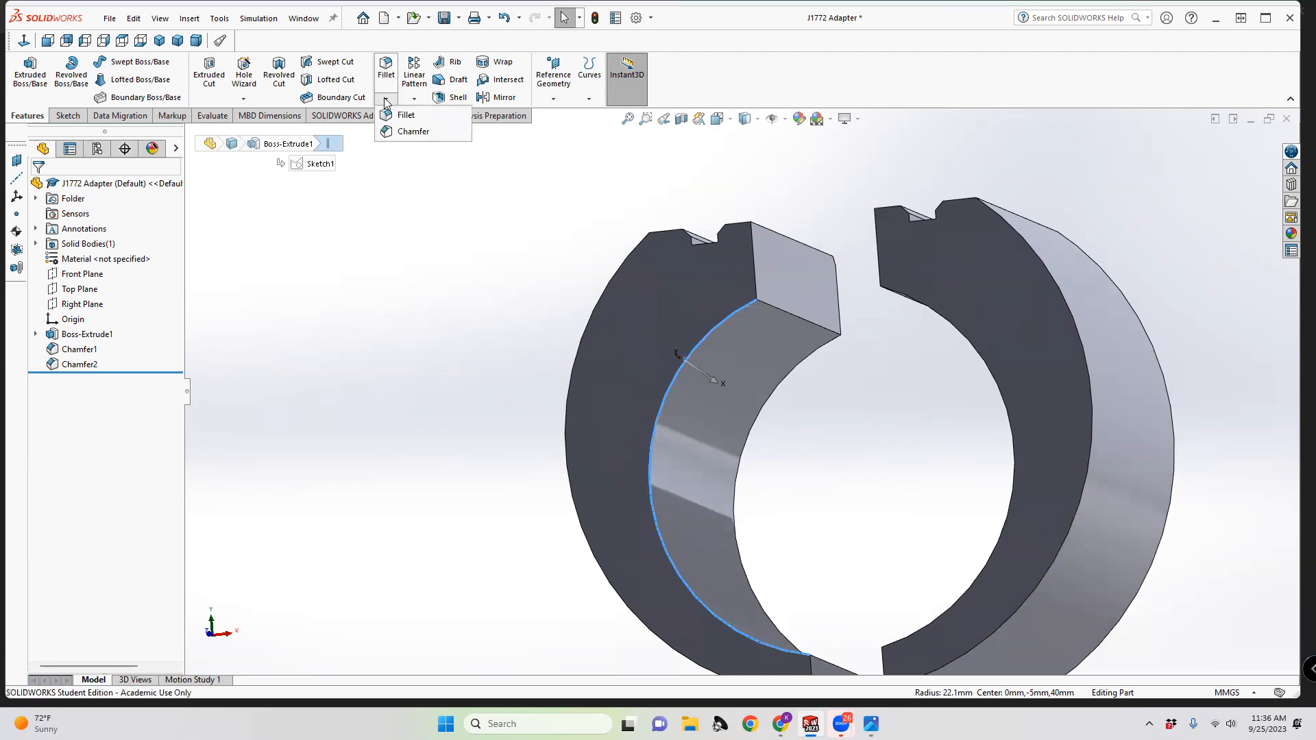
left_click(399, 116)
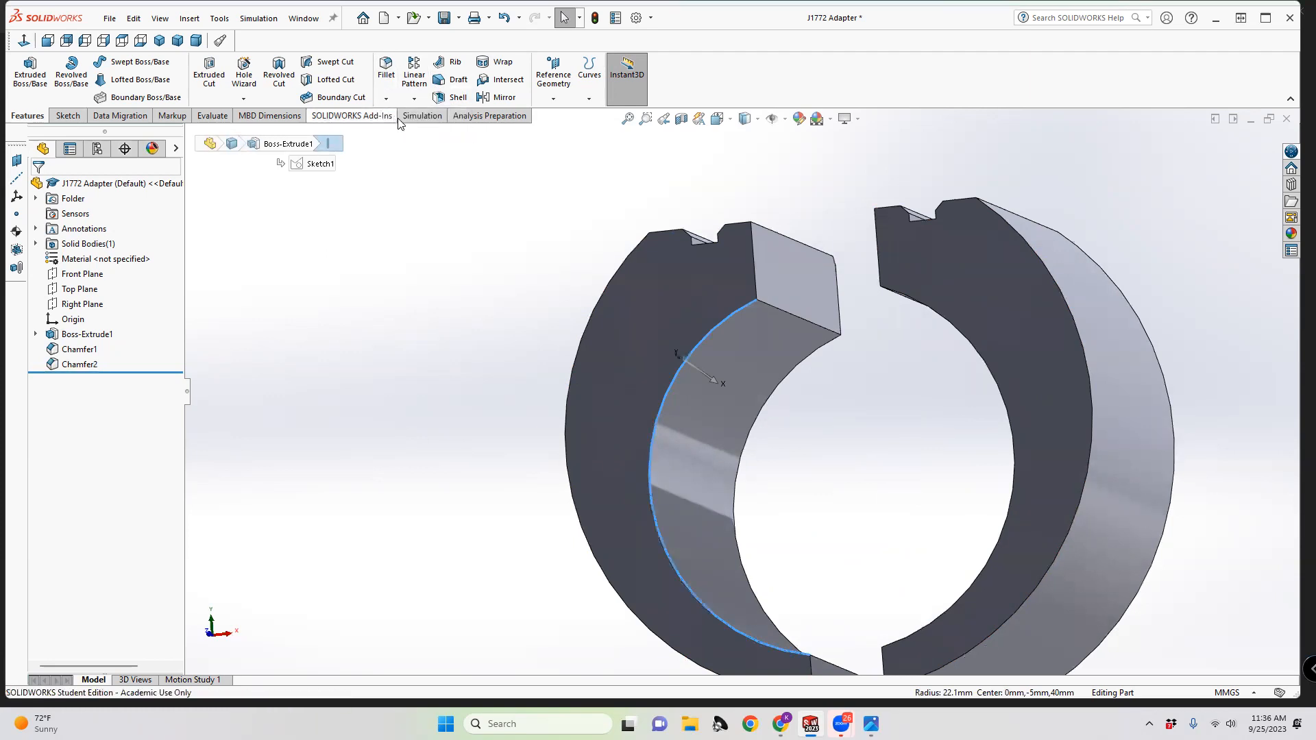
middle_click_drag(825, 531, 903, 531)
left_click_drag(63, 466, 52, 467)
type("1.00mm")
key("Return")
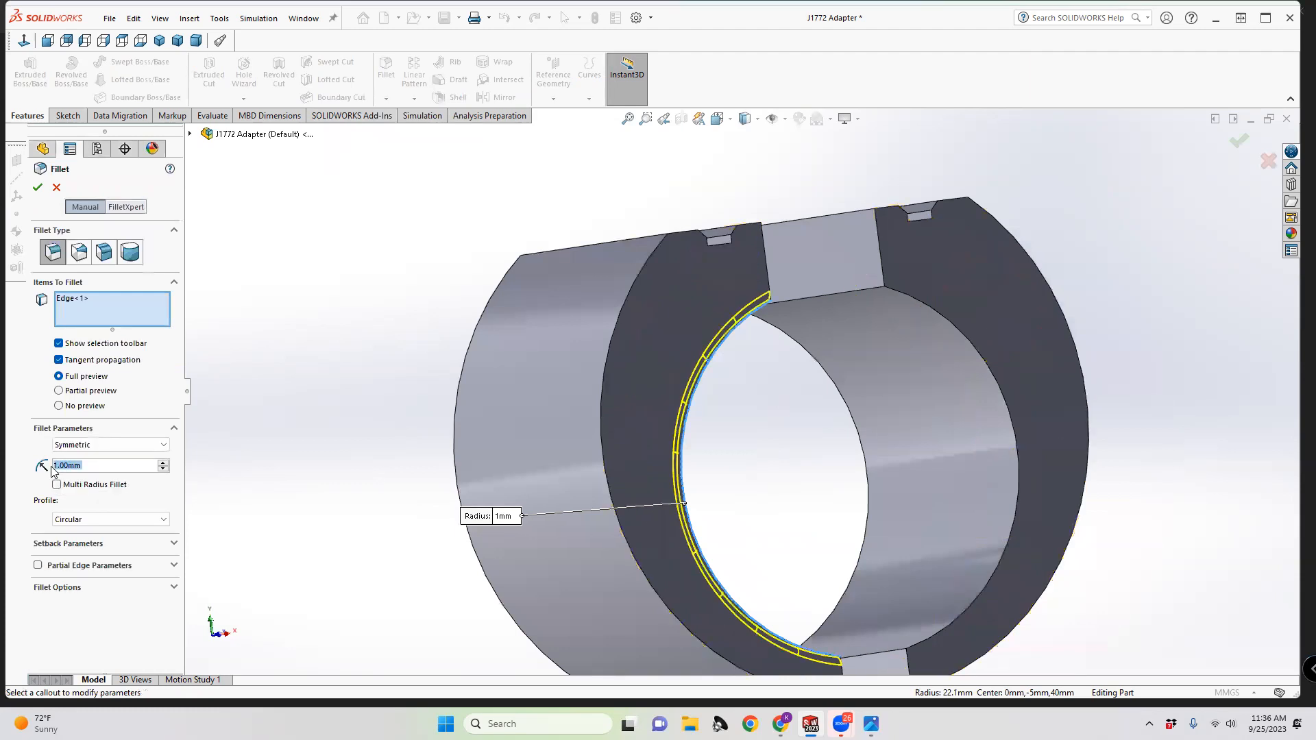
Add the other half of the inner circular edge and the two gap edges on that end face to the fillet
middle_click_drag(877, 491, 832, 464)
mouse_move(793, 579)
middle_mouse_down()
mouse_move(778, 553)
mouse_move(794, 583)
middle_mouse_up()
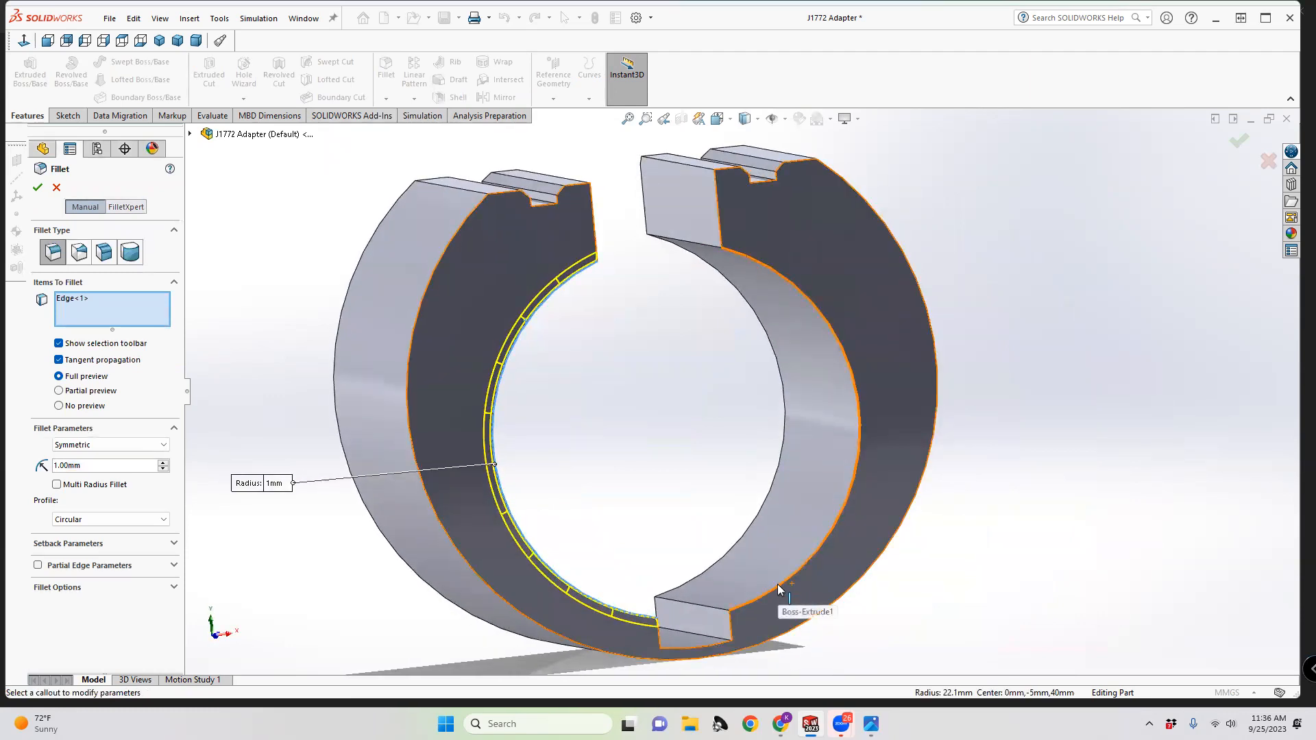
left_click(782, 586)
mouse_move(689, 420)
middle_mouse_down()
mouse_move(664, 405)
mouse_move(696, 428)
middle_mouse_up()
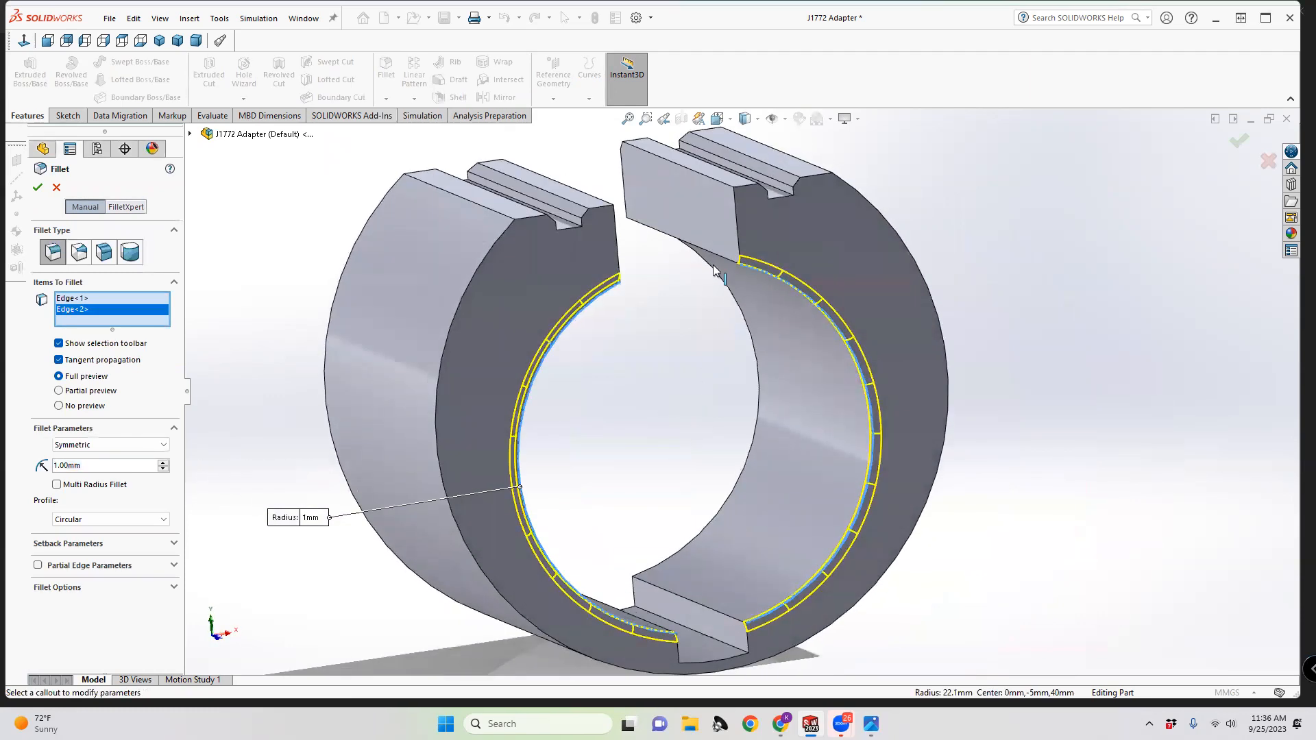
left_click(739, 234)
middle_click_drag(661, 255, 466, 240)
left_click(467, 242)
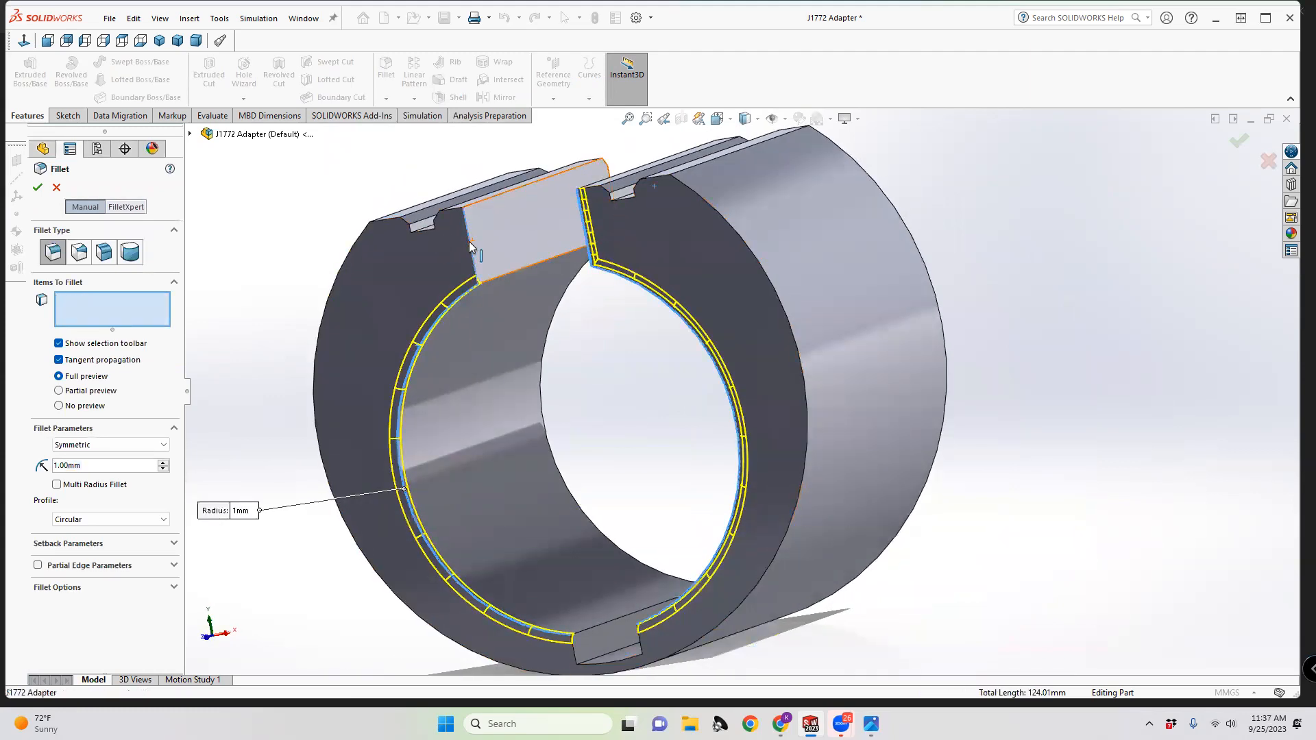
middle_click_drag(540, 364, 571, 302)
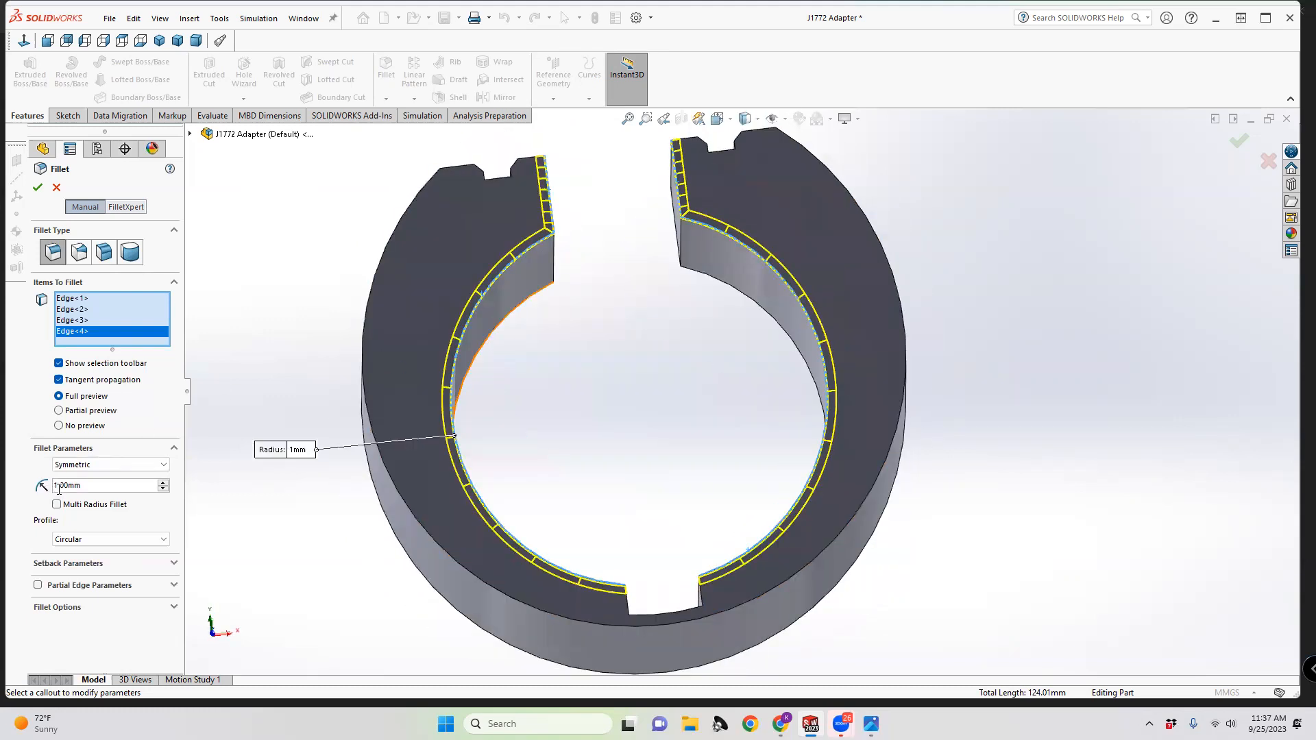
Set the fillet radius to 2 mm and apply the fillet to the four edges
left_click(55, 485)
type("2")
key("Return")
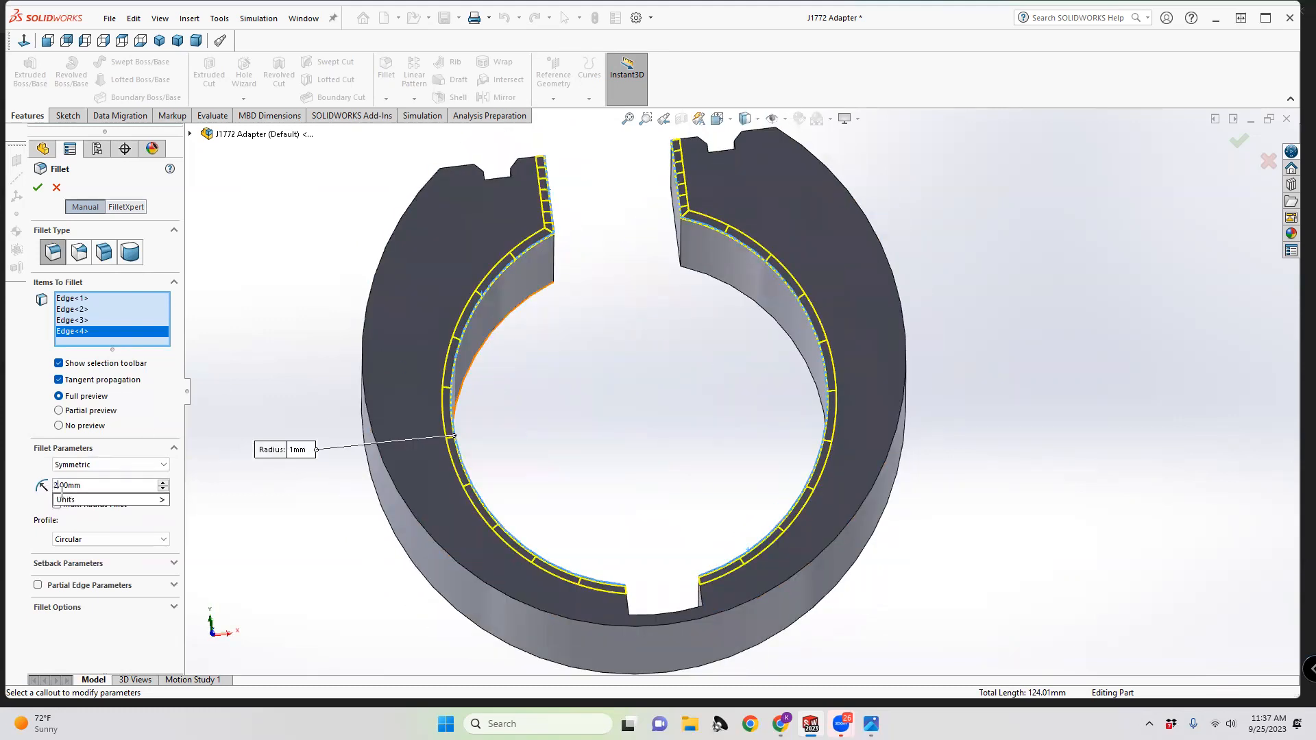
middle_click_drag(590, 393, 613, 432)
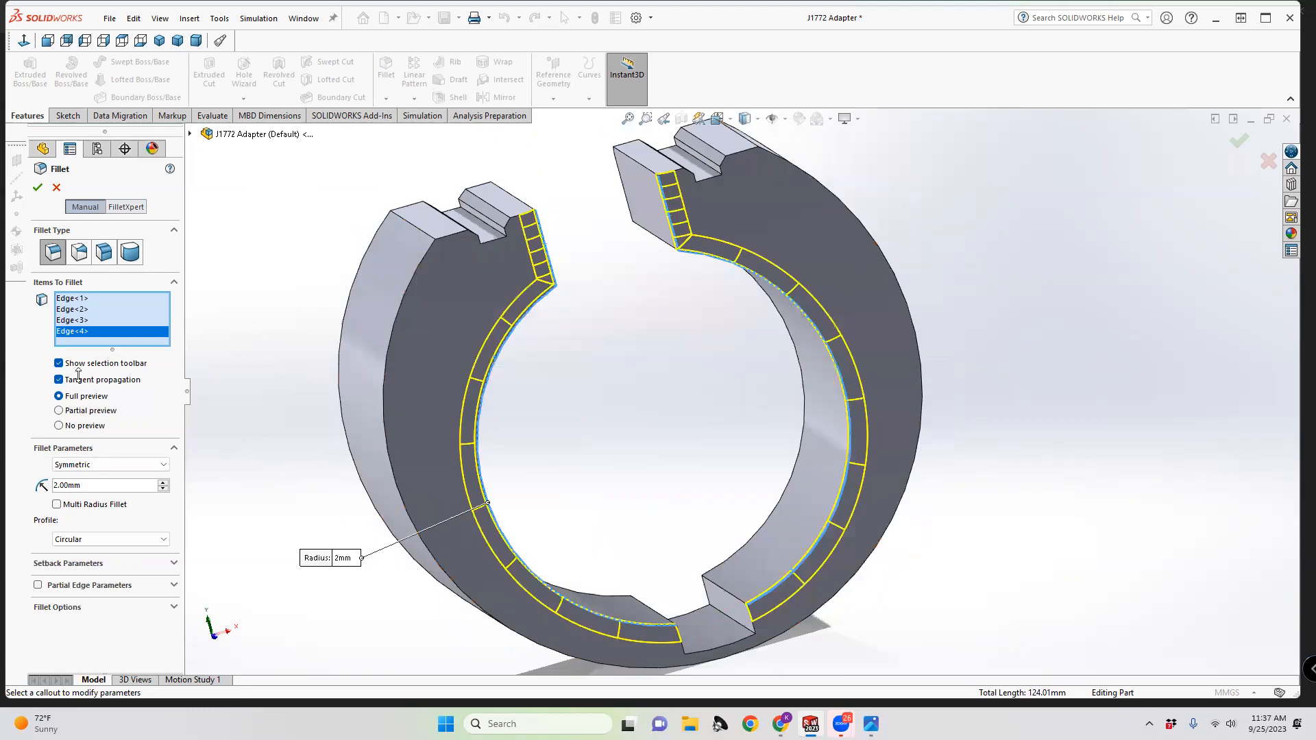
left_click(38, 188)
Check the filleted inner and gap edges, and save the J1772 Adapter part
middle_click_drag(577, 466, 625, 265)
scroll(626, 265, "down", 5)
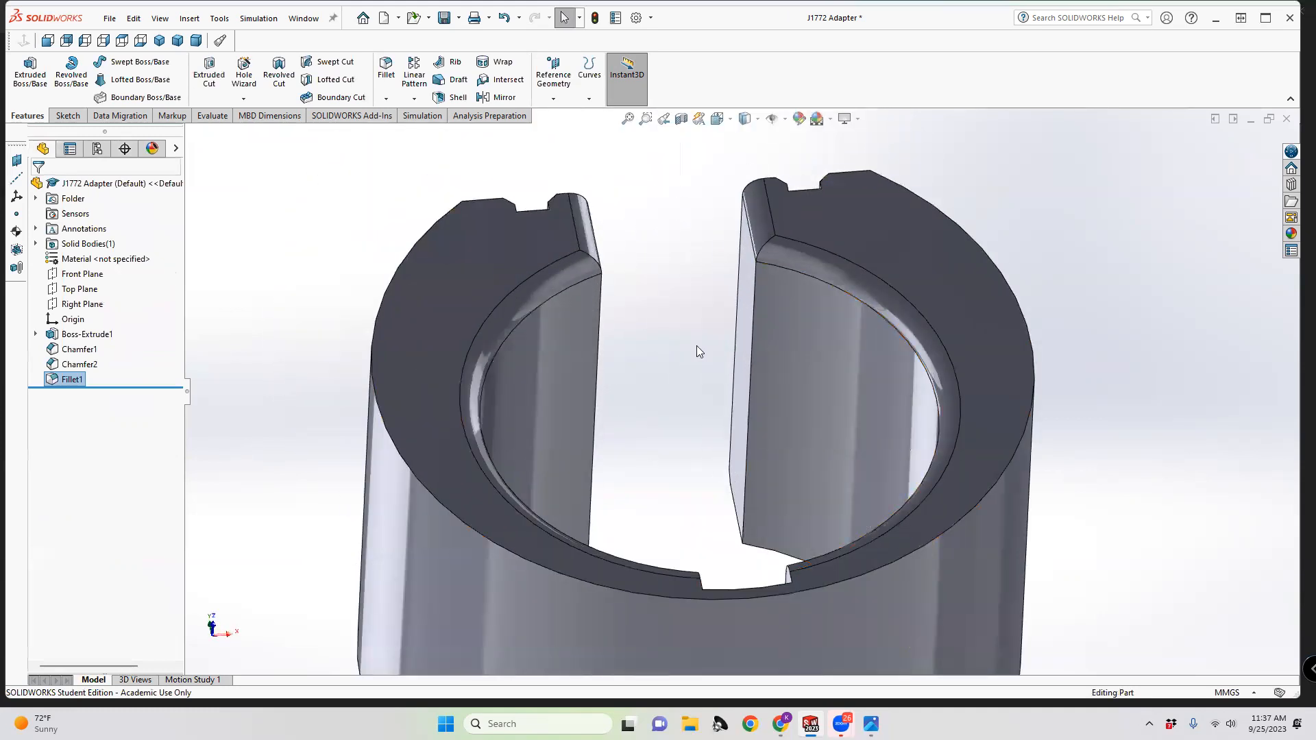
middle_click_drag(743, 402, 649, 537)
scroll(705, 536, "up", 3)
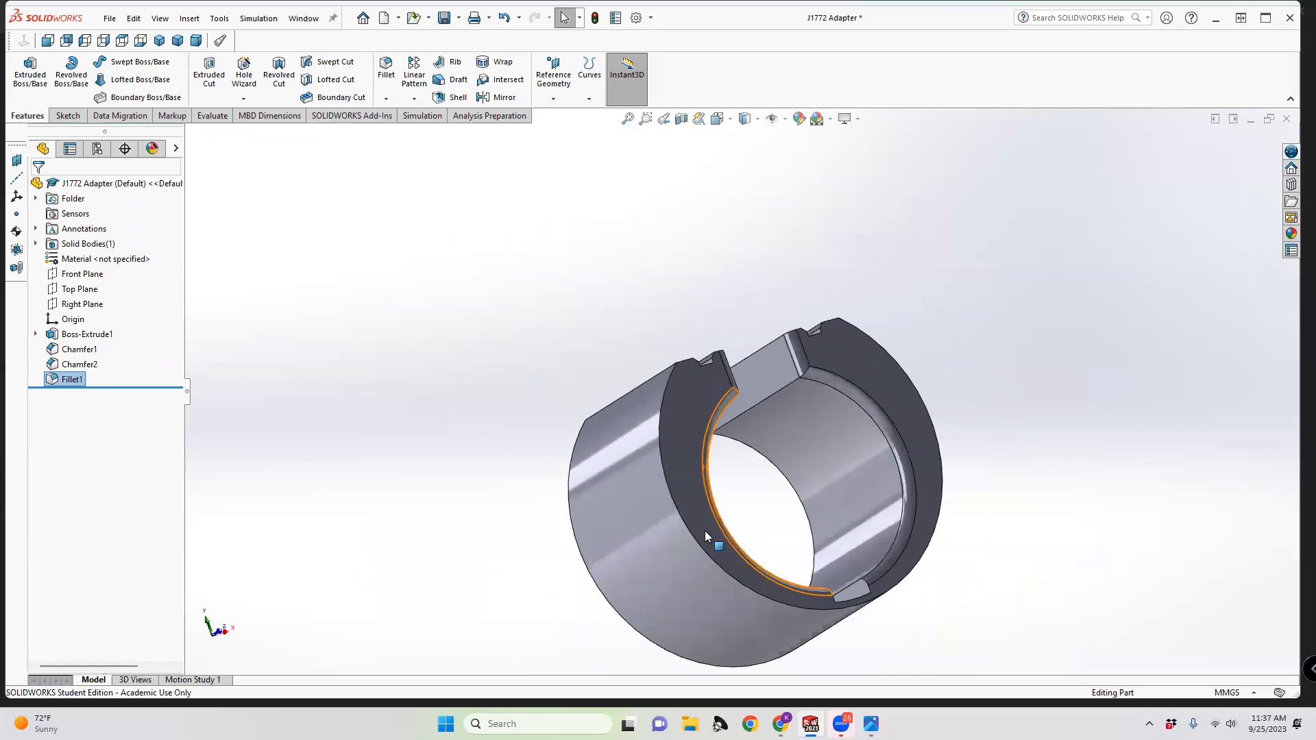
middle_click_drag(758, 479, 714, 527)
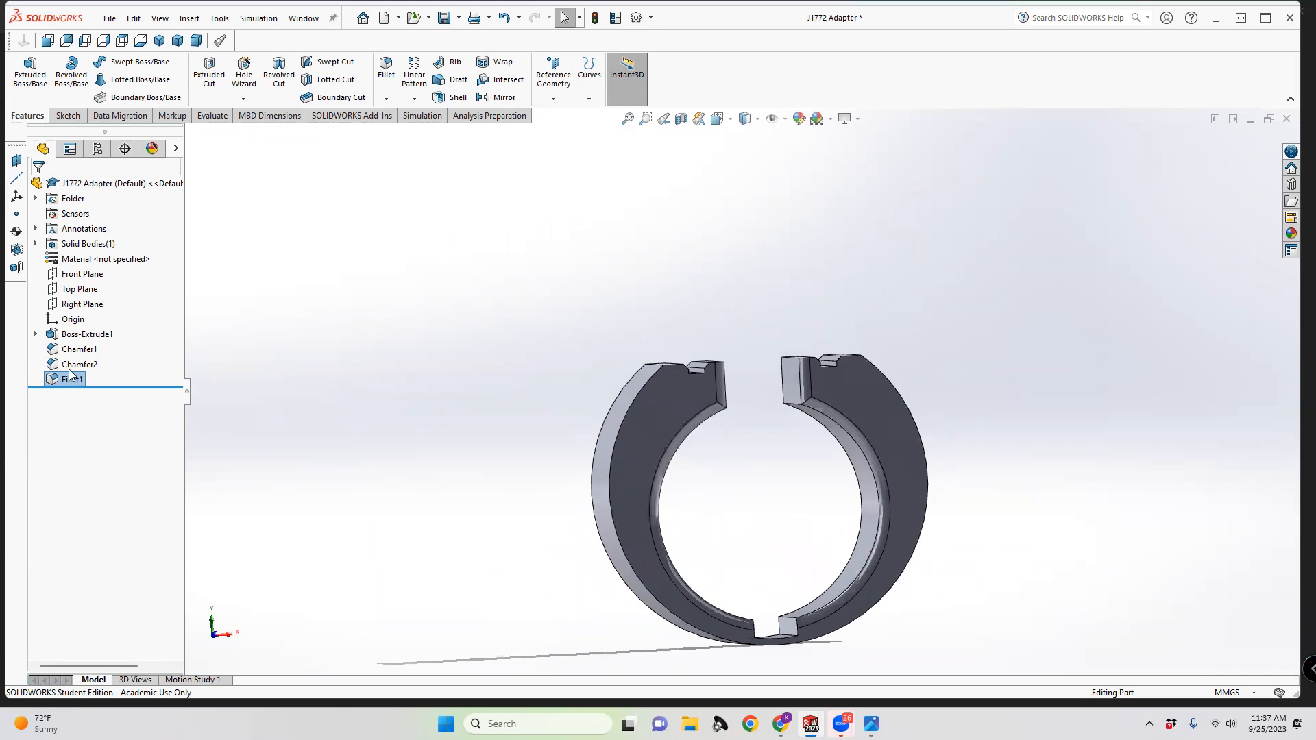
left_click(112, 19)
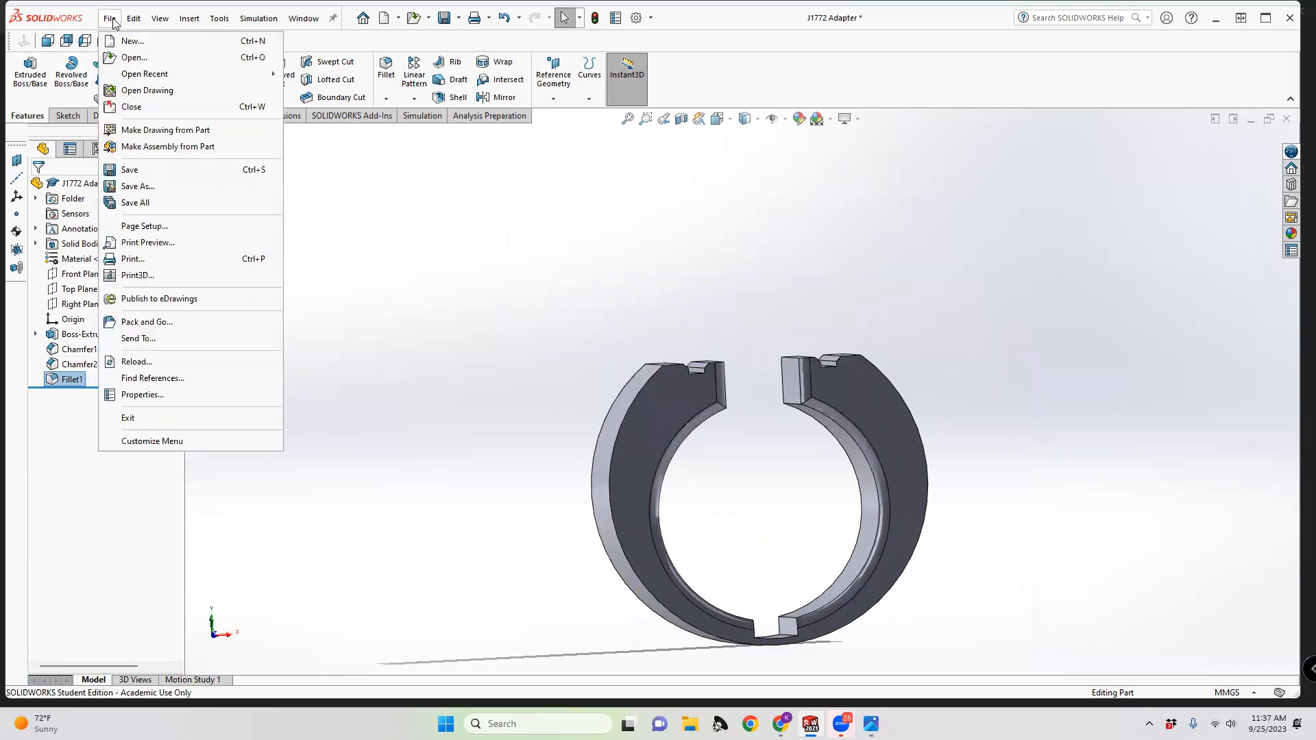
left_click(134, 170)
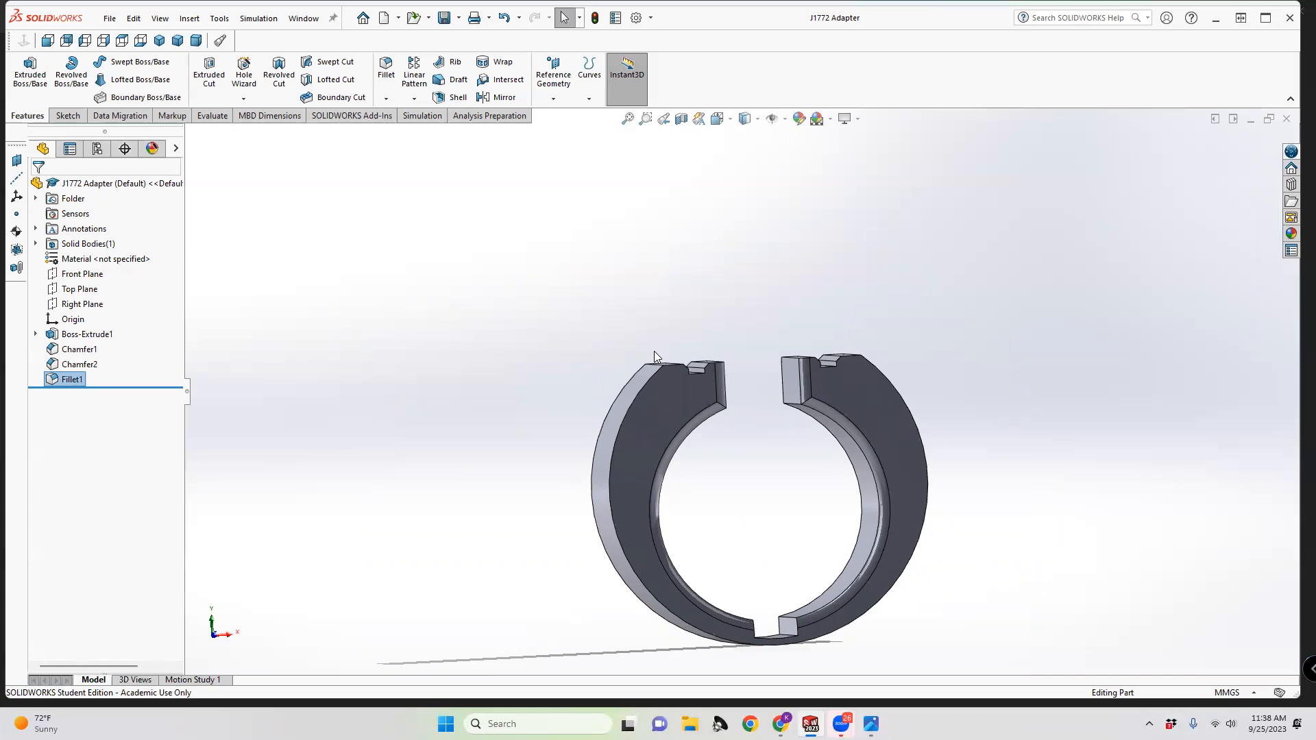
Close the J1772 Adapter part and start a new part document
left_click(621, 380)
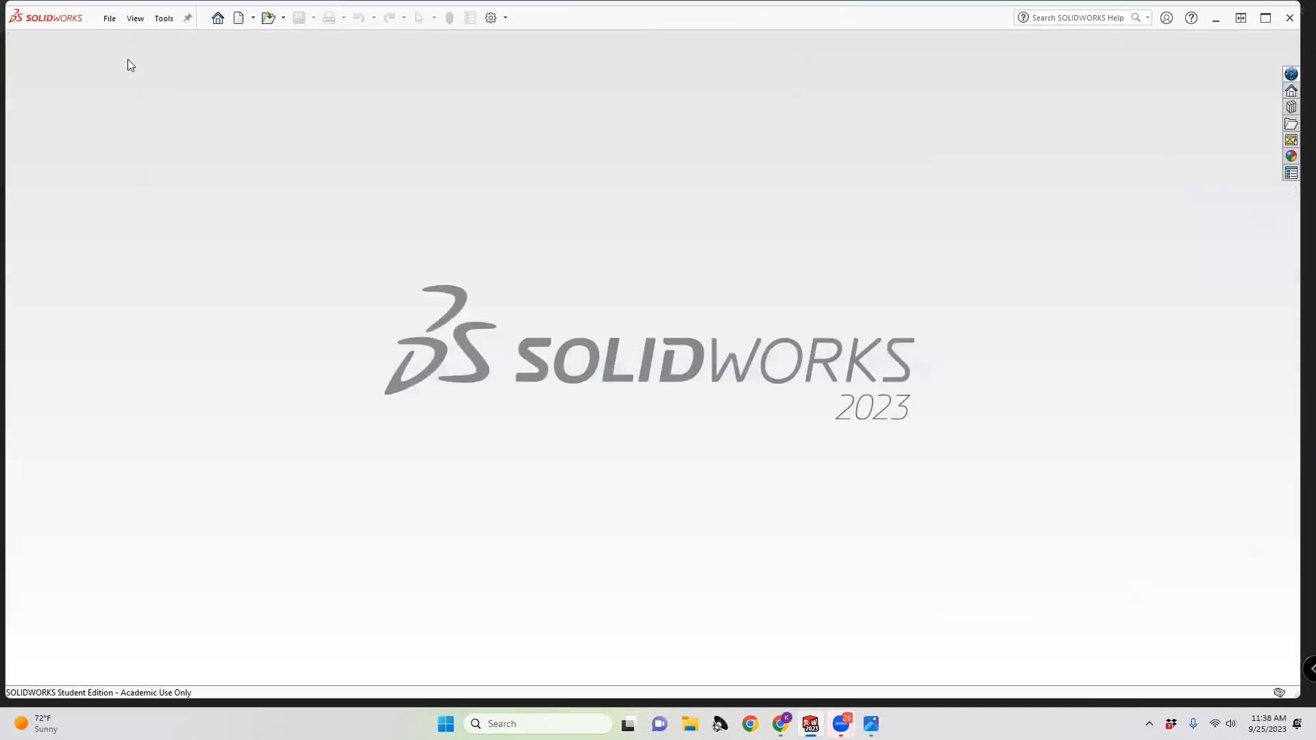
left_click(238, 17)
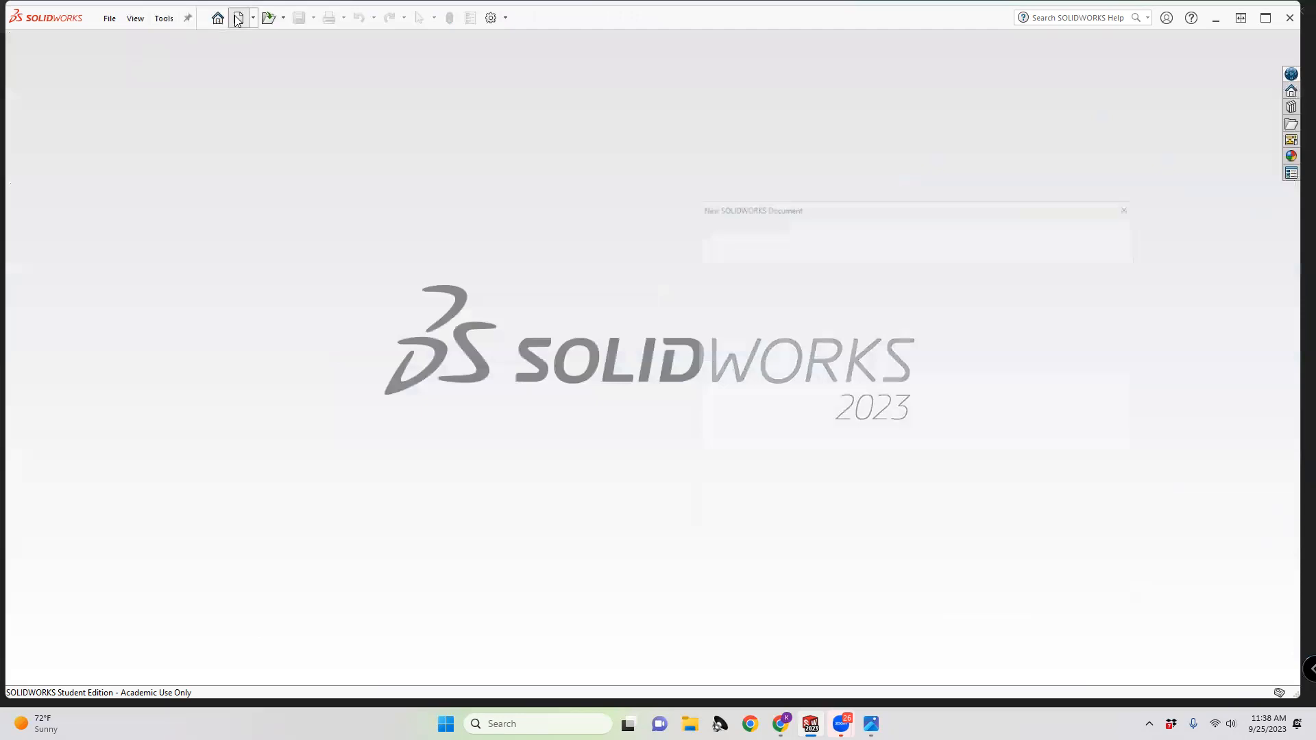
double_click(756, 286)
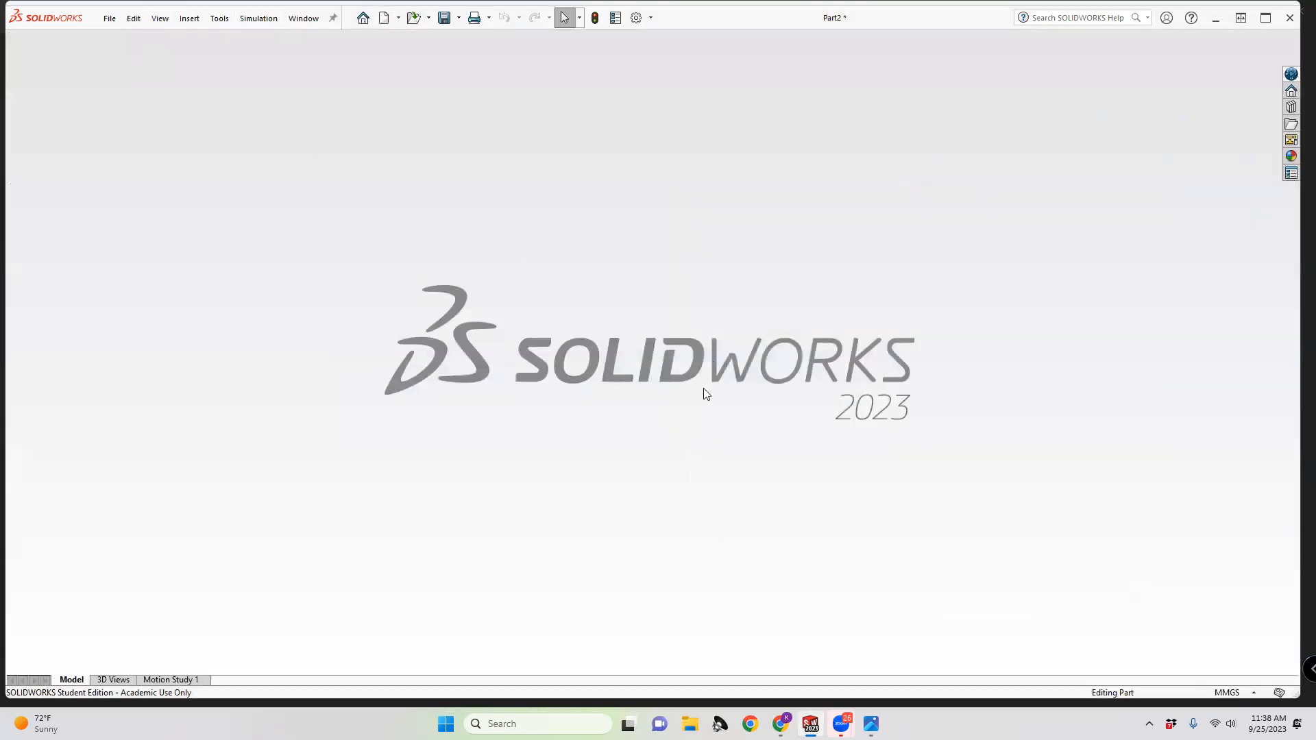
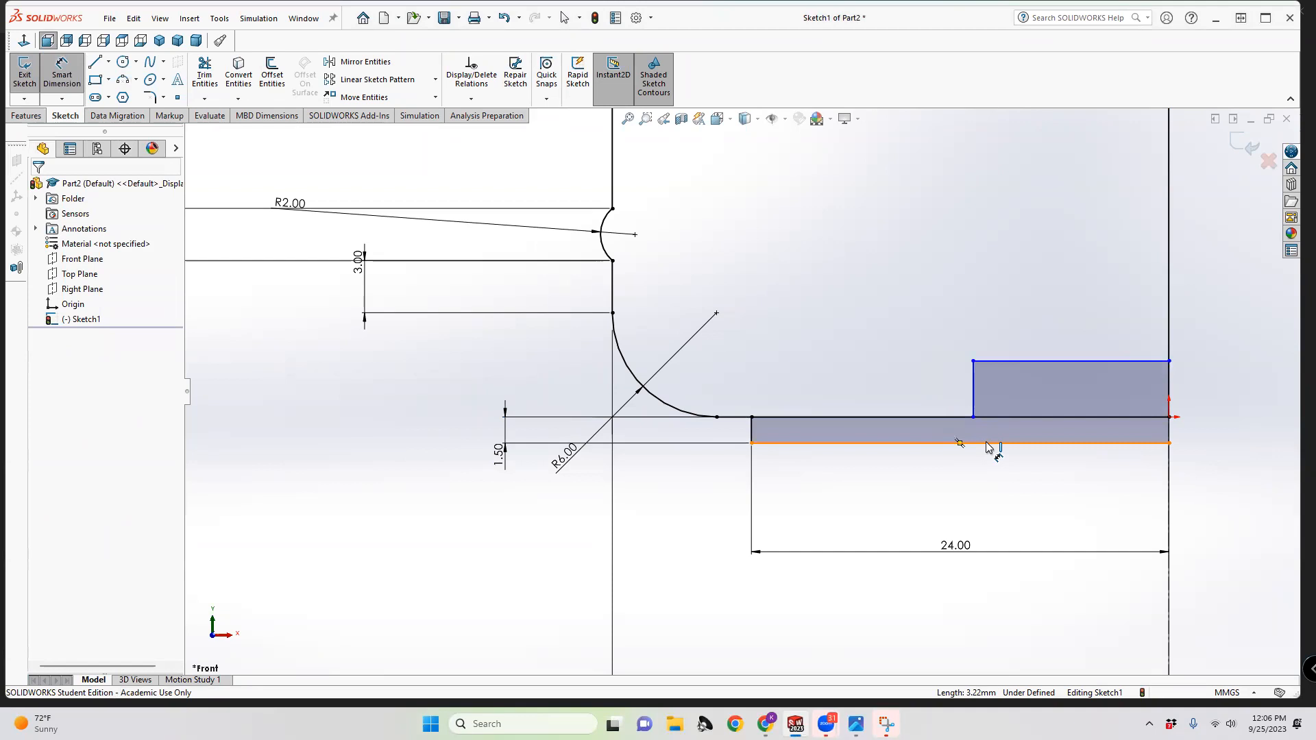
Dimension the distance from the 24 mm bottom line to the small rectangle's top edge as 5 mm
left_click(987, 444)
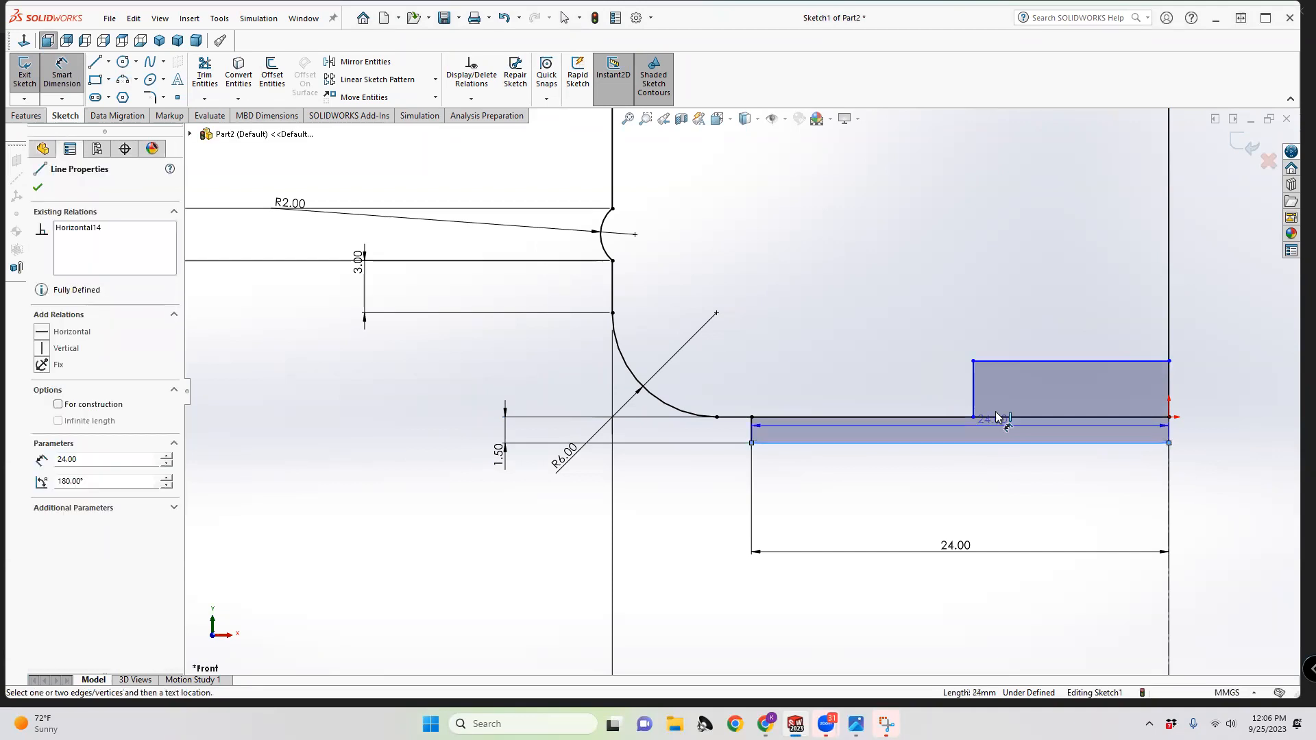
left_click(998, 360)
left_click(1283, 384)
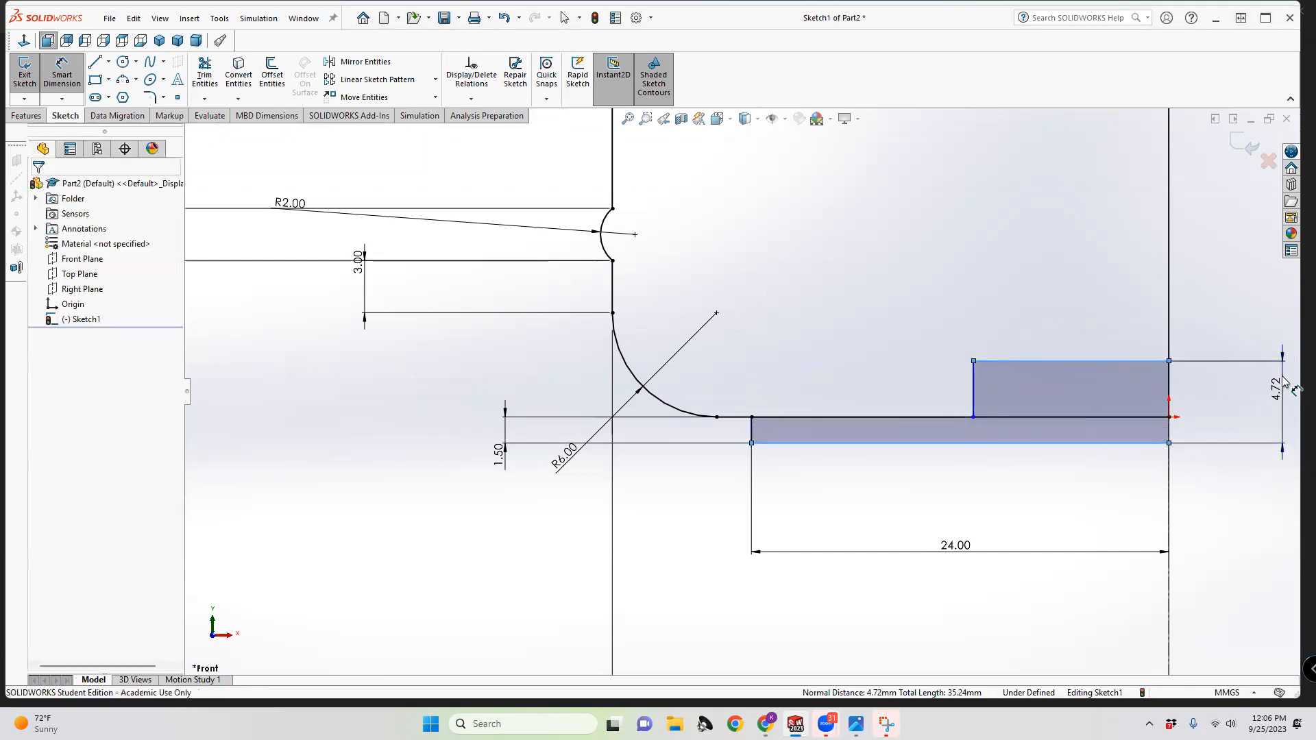
type("5")
key("Return")
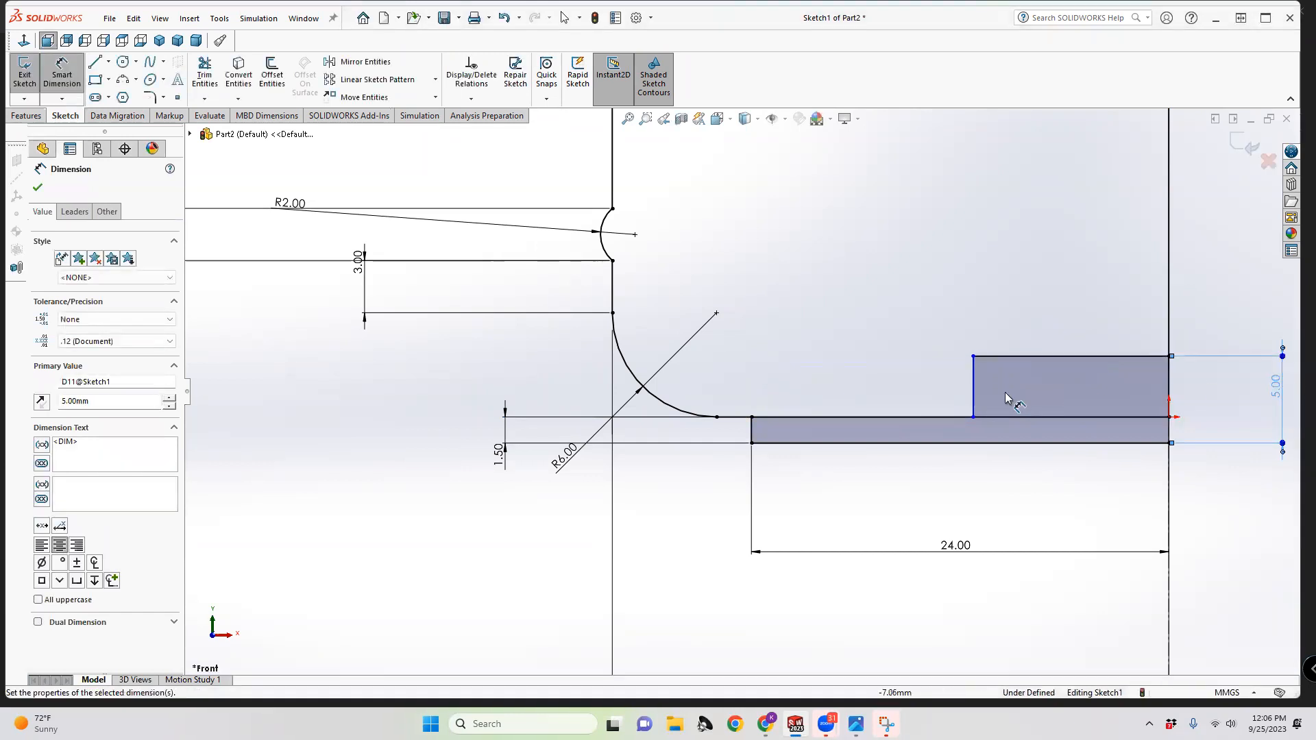
Dimension the small rectangle's width from its outer edge to the centerline as 15/2 mm
left_click(1000, 357)
left_click(1083, 624)
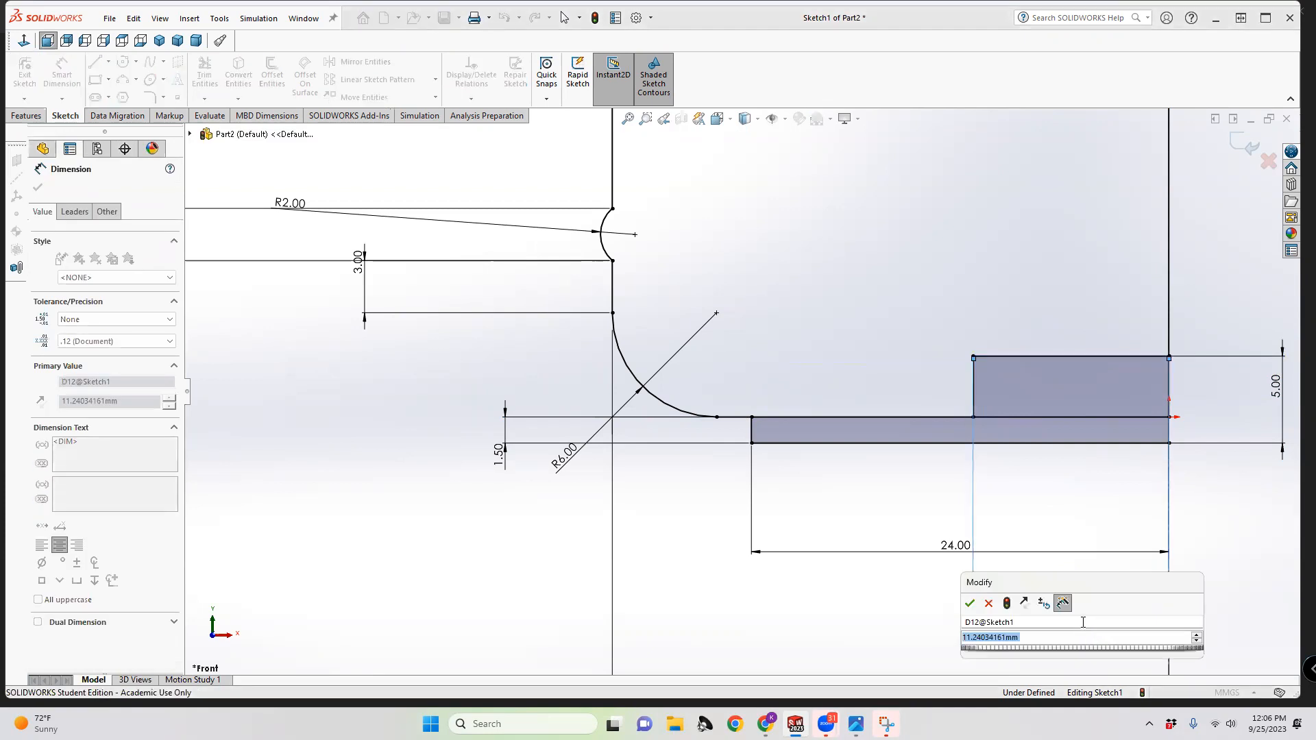
type("15/")
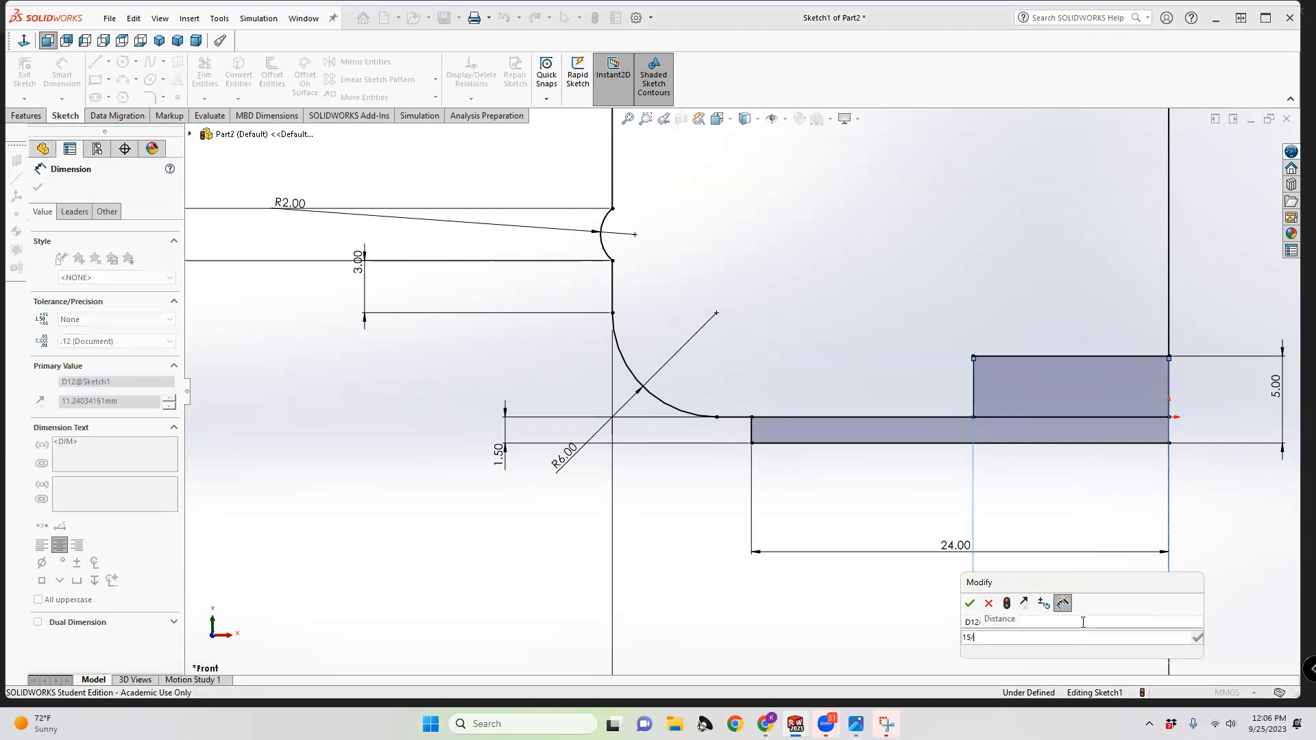
type("2")
key("Return")
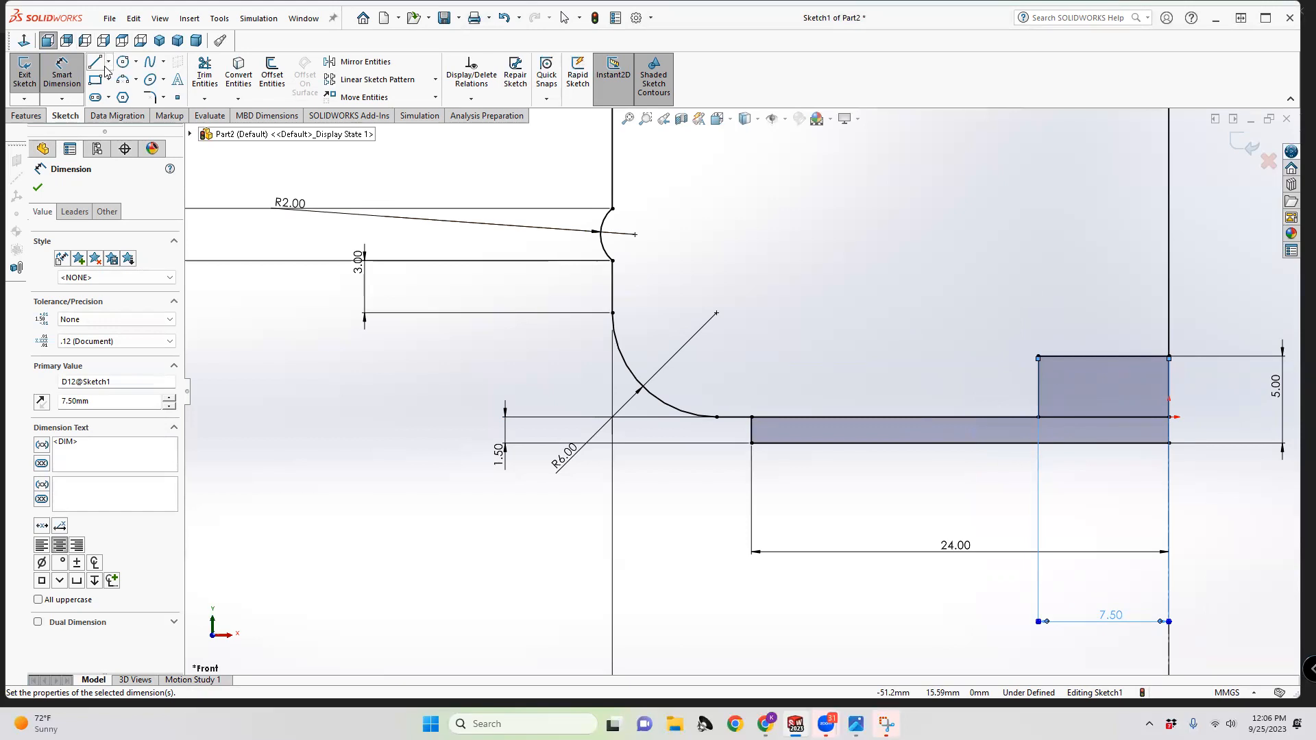
Draw a three-point arc, radius about 33 mm, from the small rectangle's outer upper corner to near the far end of the 24 mm bottom line
left_click(123, 79)
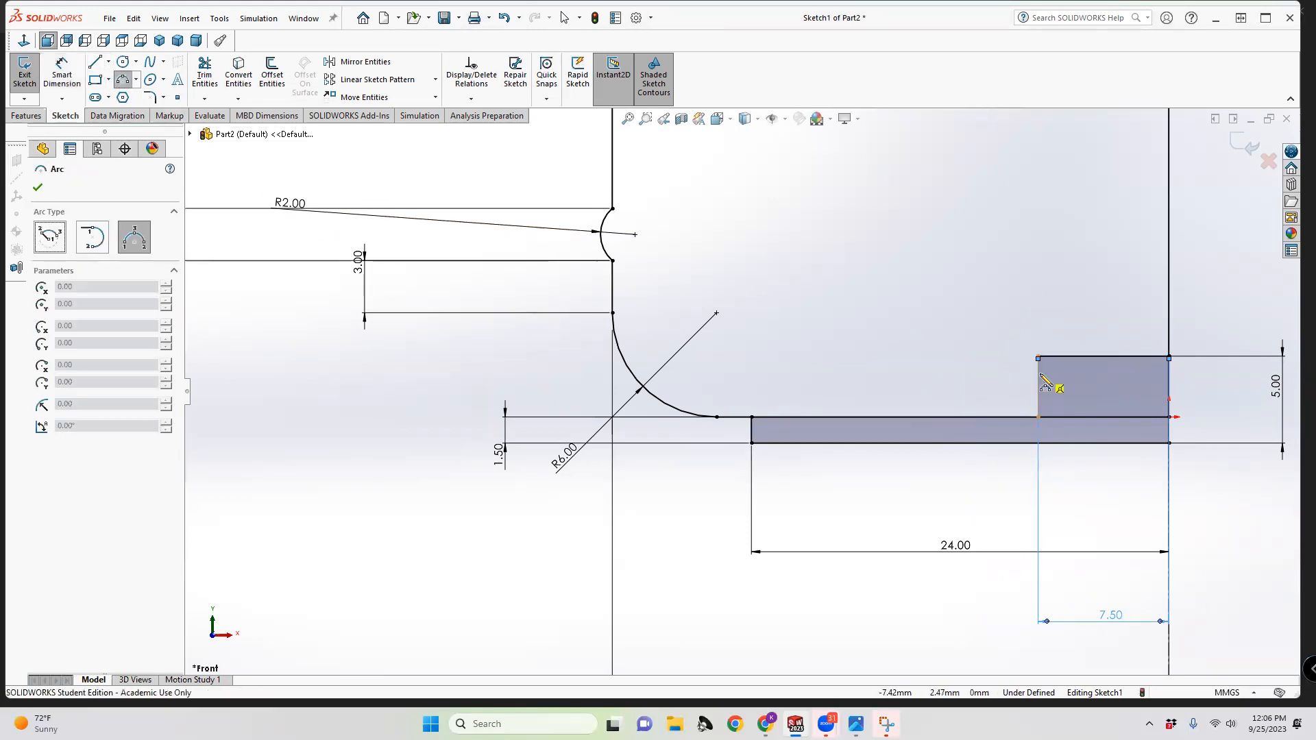
left_click(1038, 357)
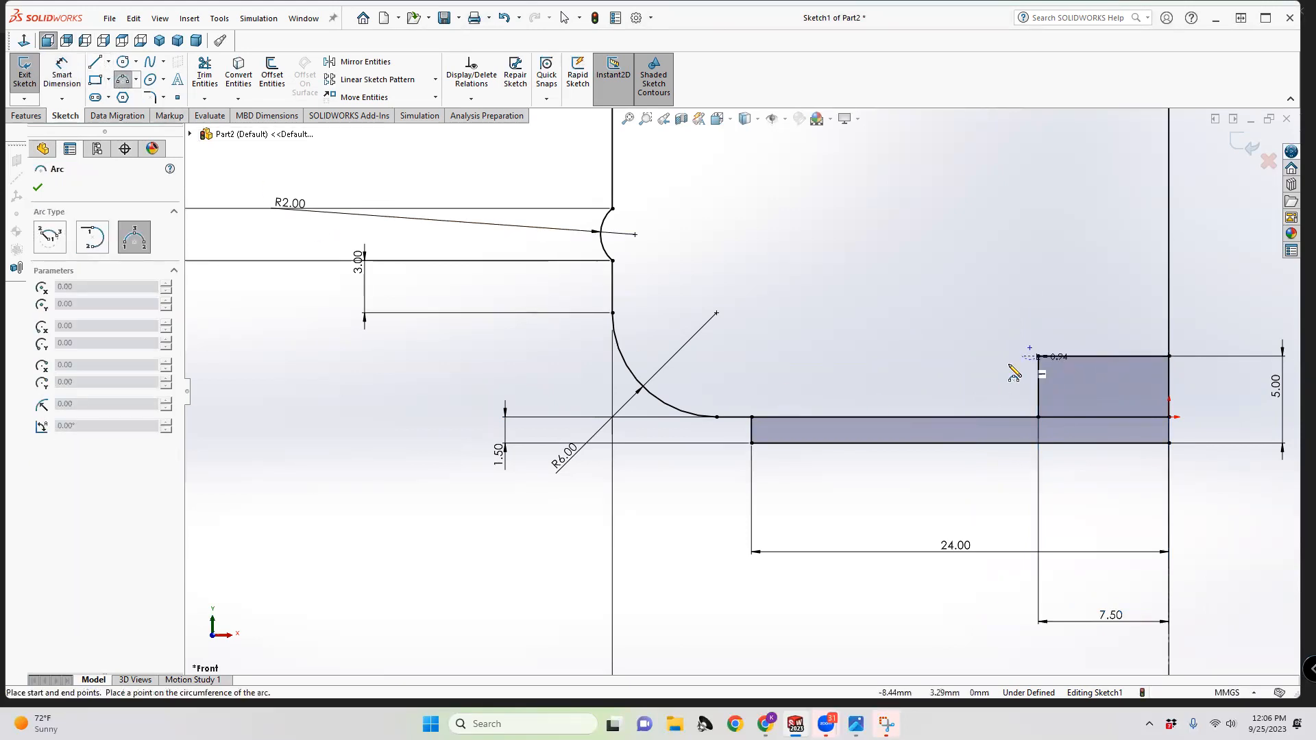
left_click(773, 443)
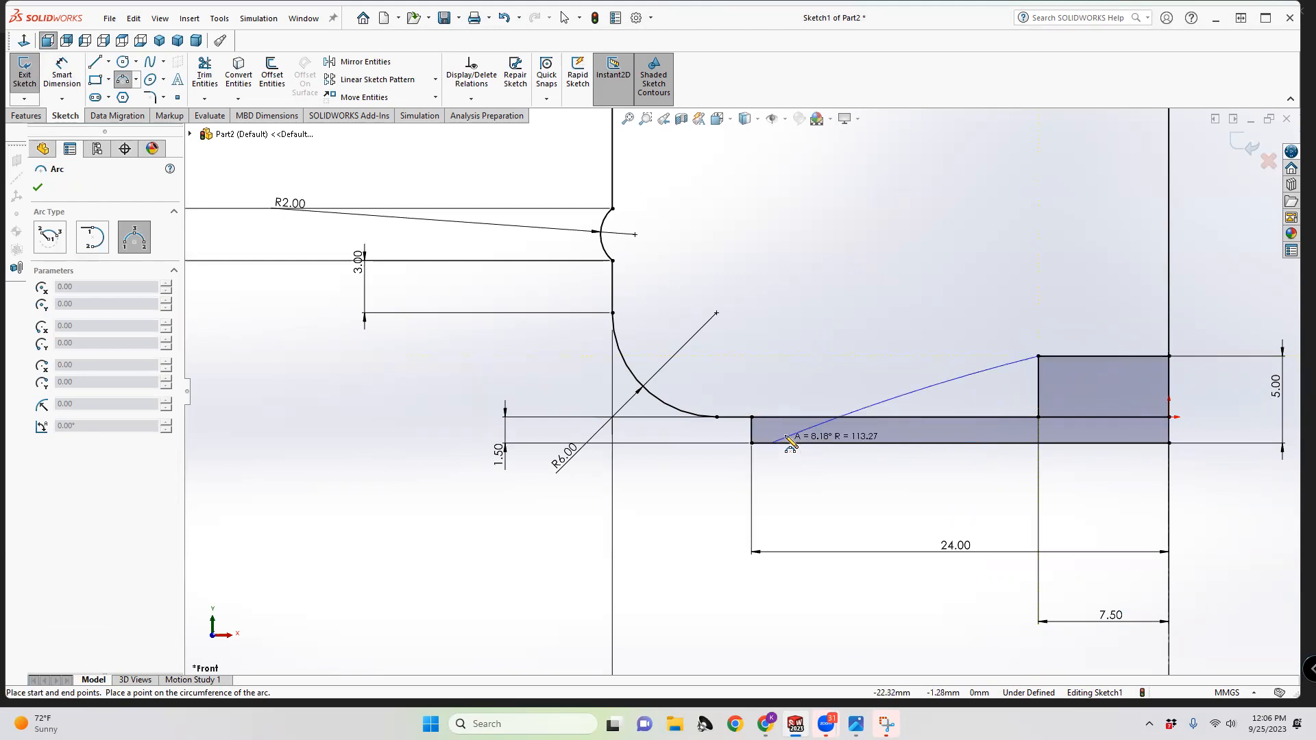
left_click(825, 425)
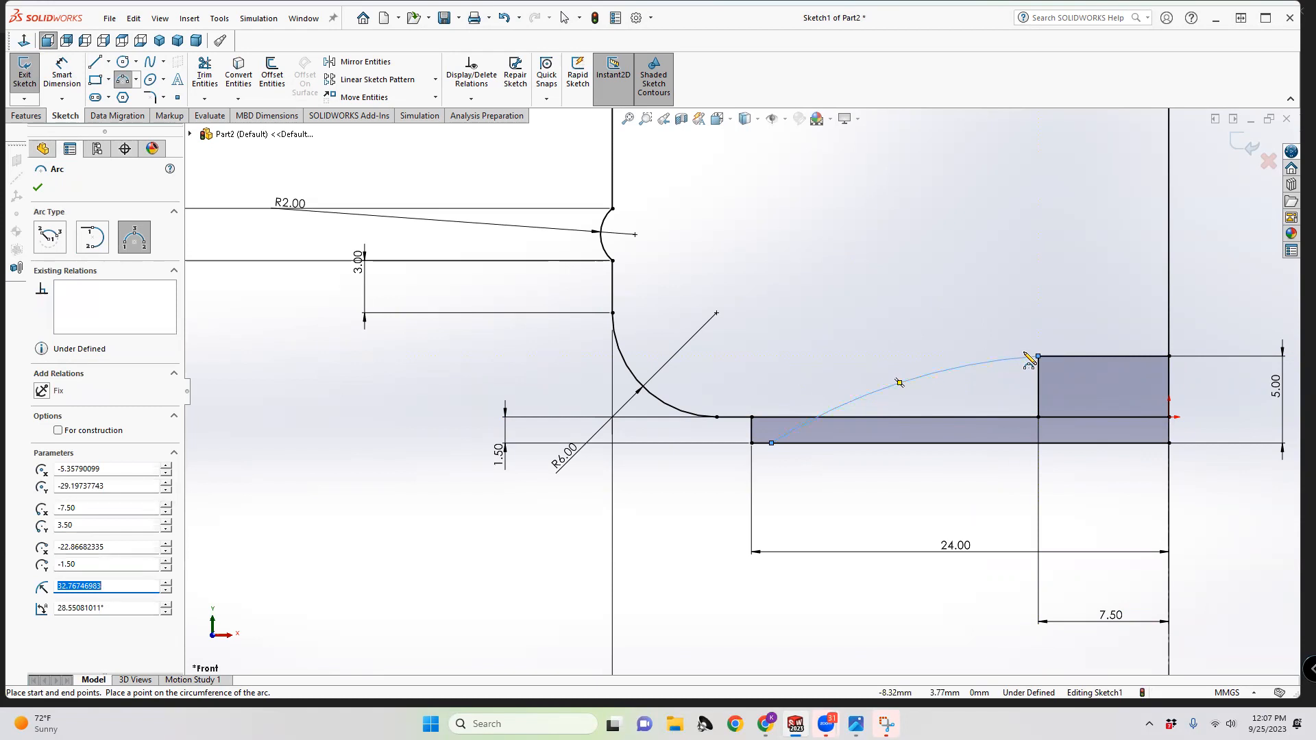
Trim the small rectangle's side, the inner horizontal lines and the bottom line so that the profile follows the arc
left_click(204, 74)
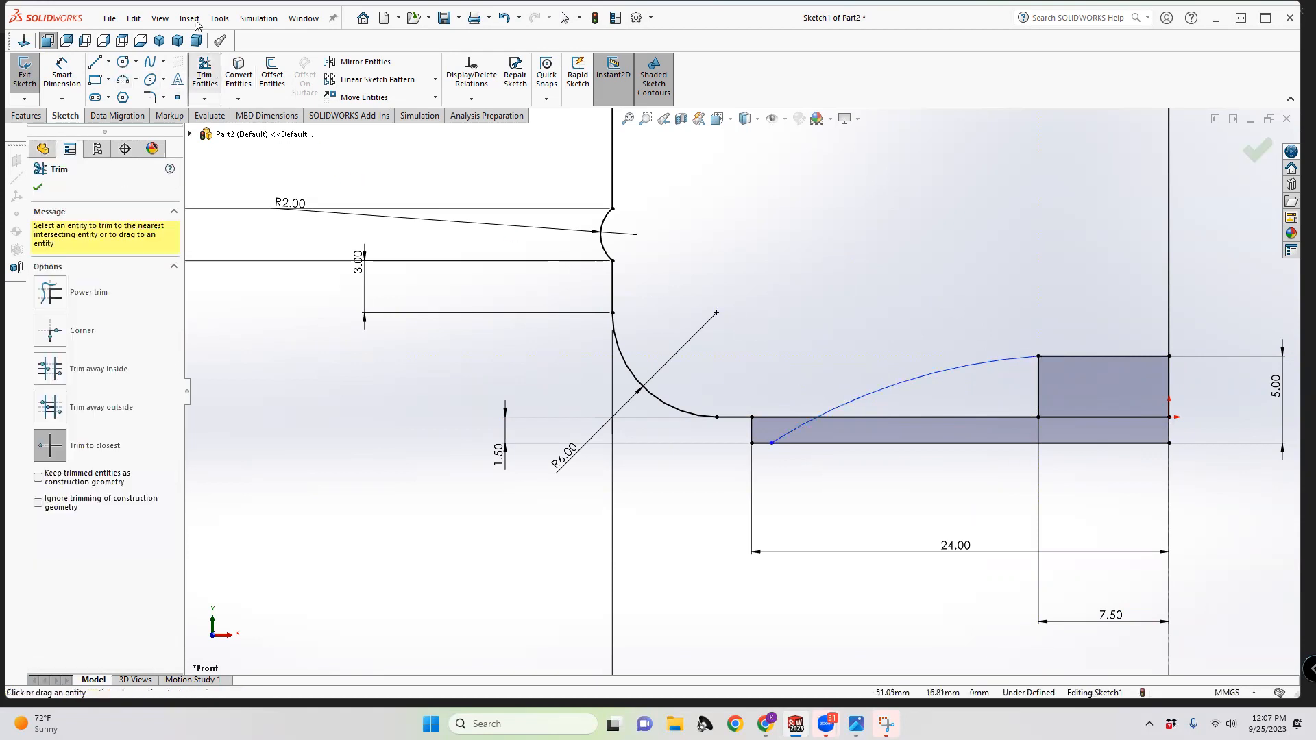
left_click(1038, 399)
left_click(1060, 417)
left_click(1013, 418)
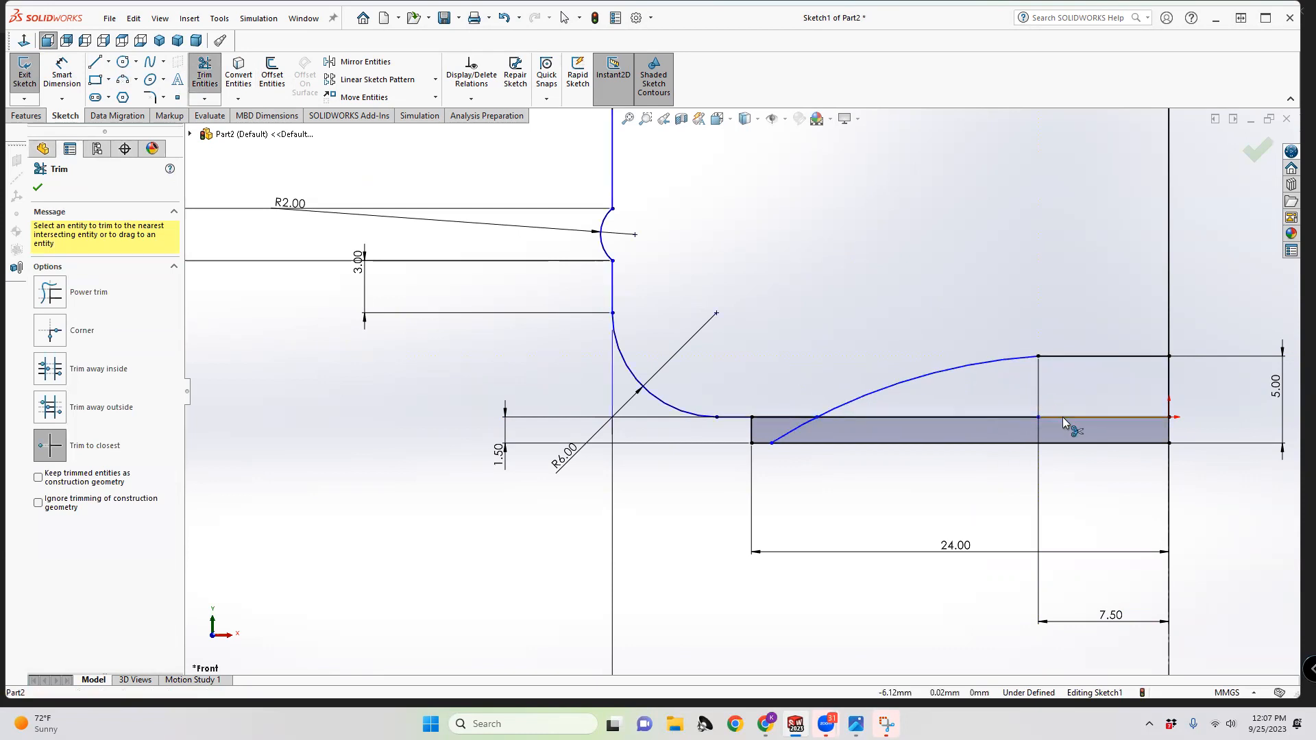
left_click(1013, 417)
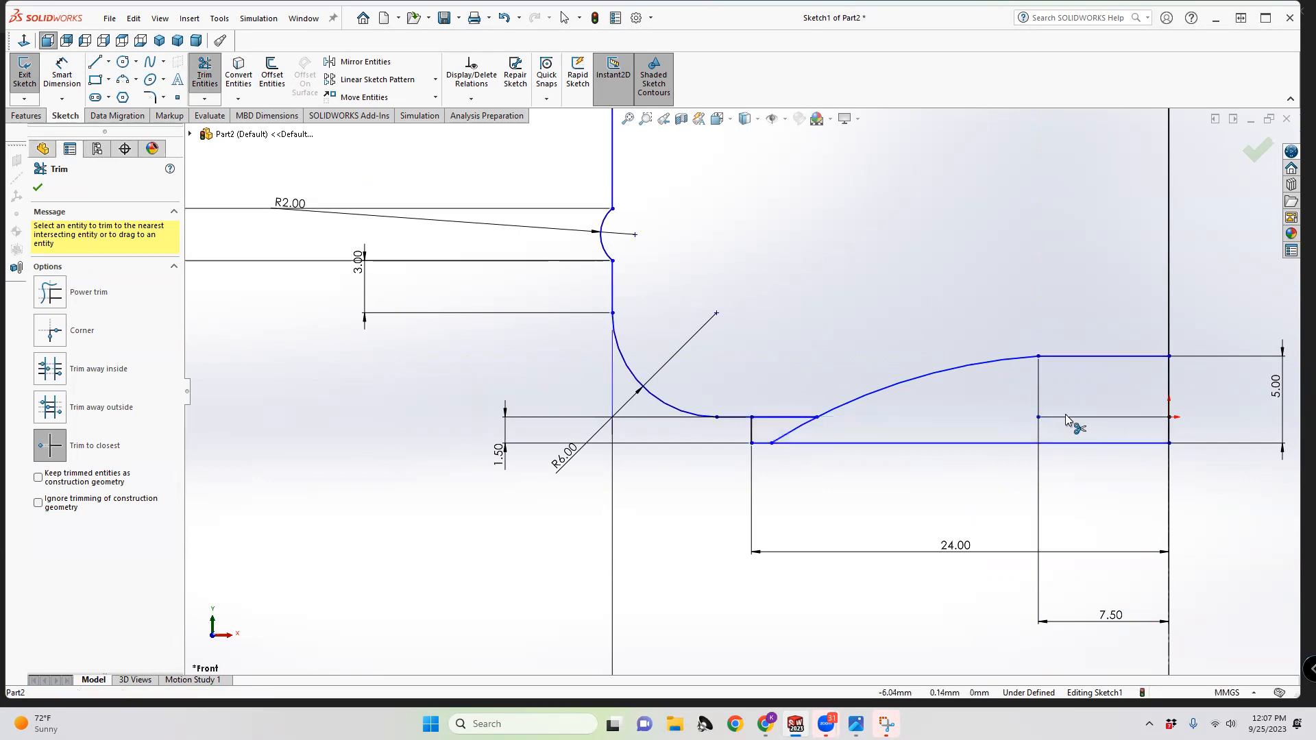
left_click(1057, 443)
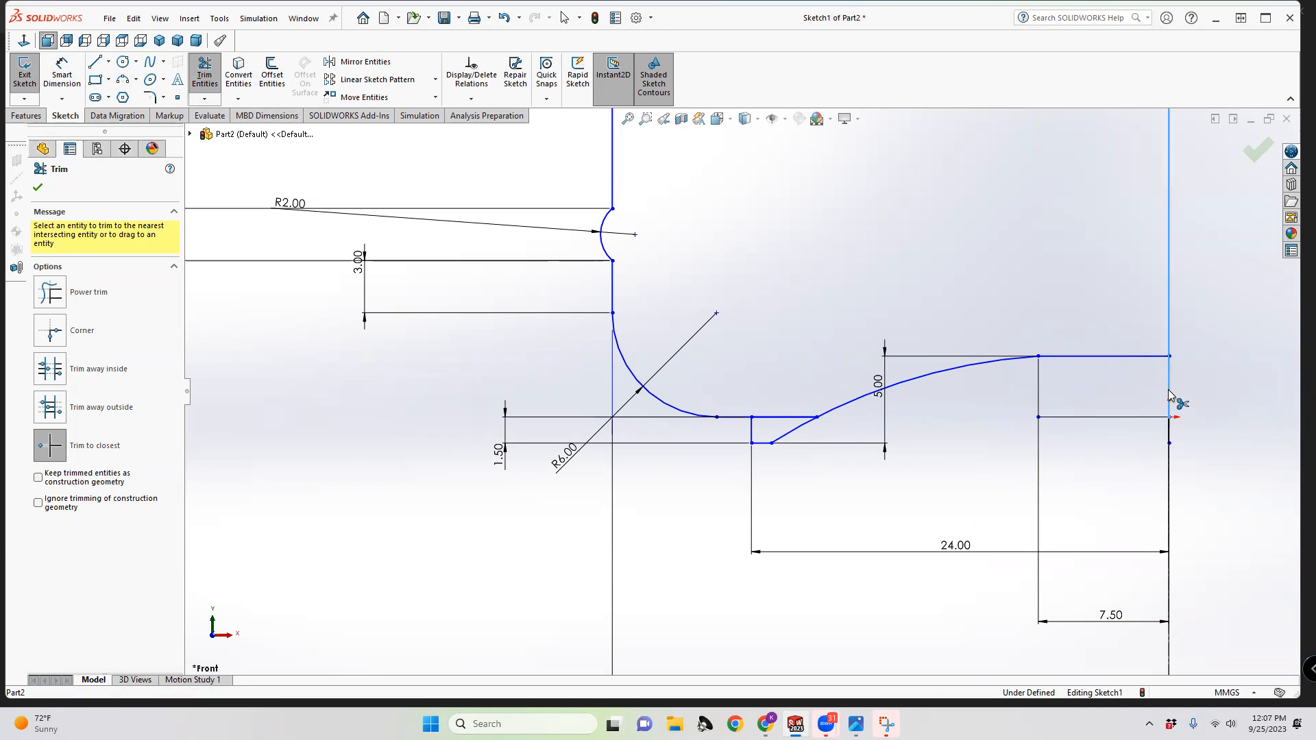
left_click(1170, 428)
left_click(1151, 416)
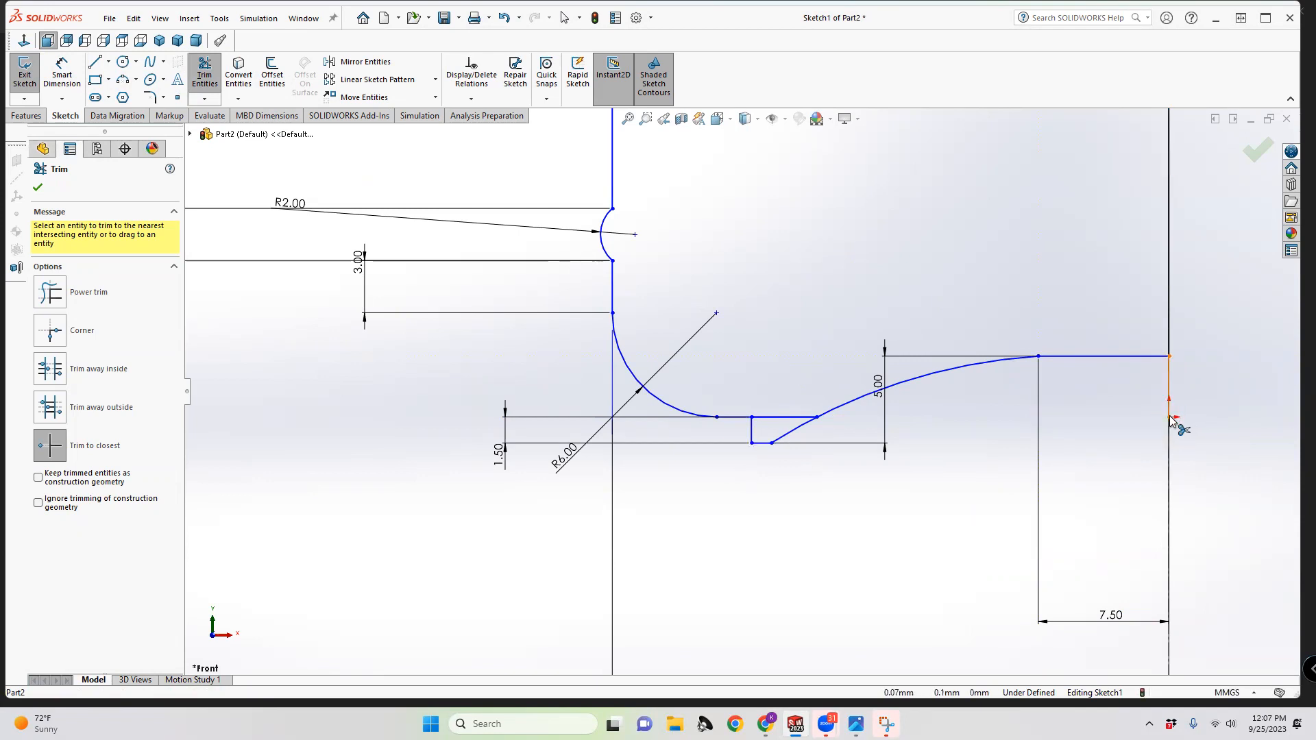
left_click(1163, 420)
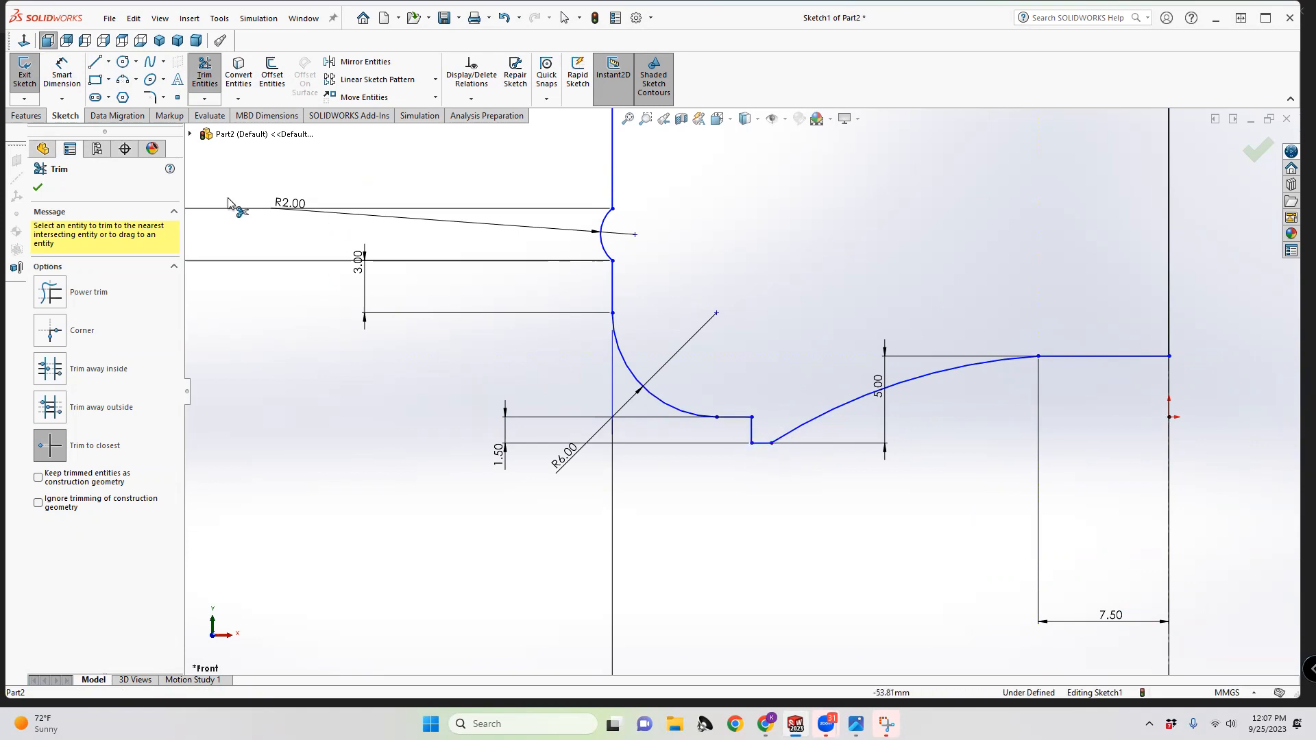
Add a 1 mm sketch fillet to the lower corner of the 1.5 mm step
scroll(817, 448, "down", 2)
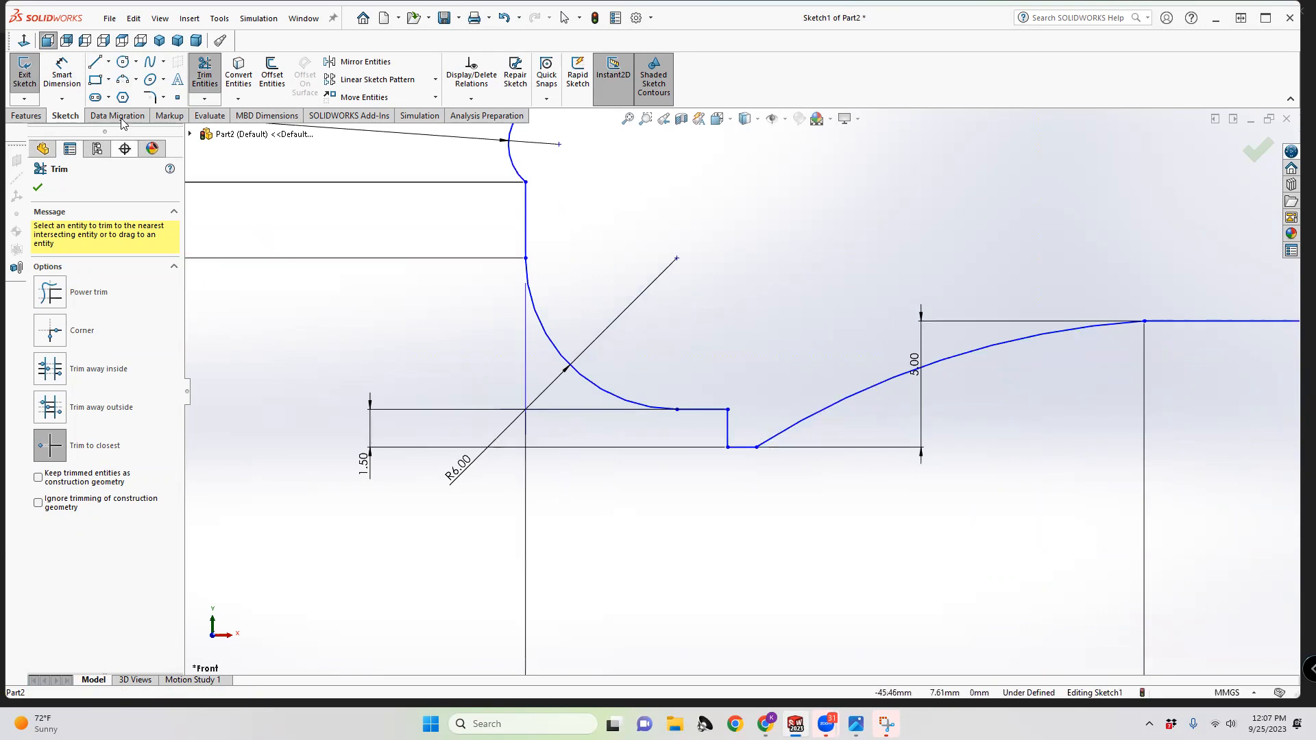
left_click(149, 97)
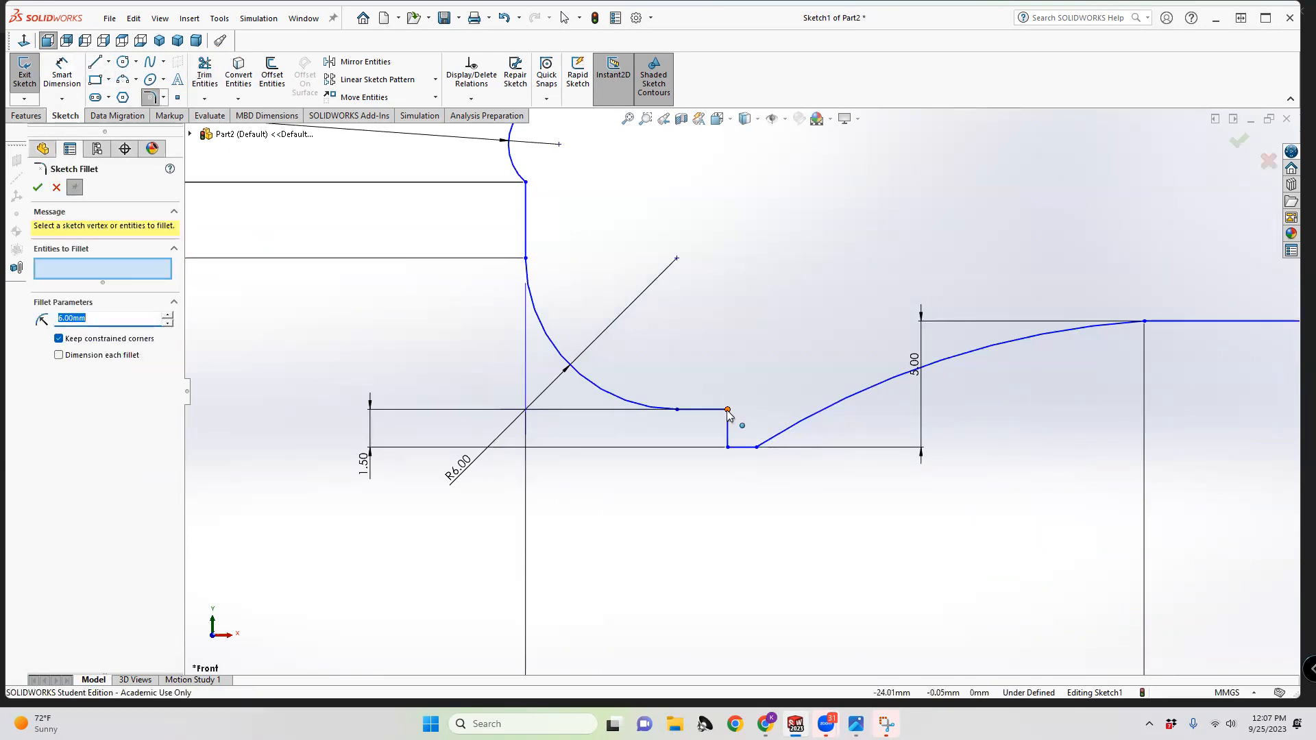
left_click(728, 447)
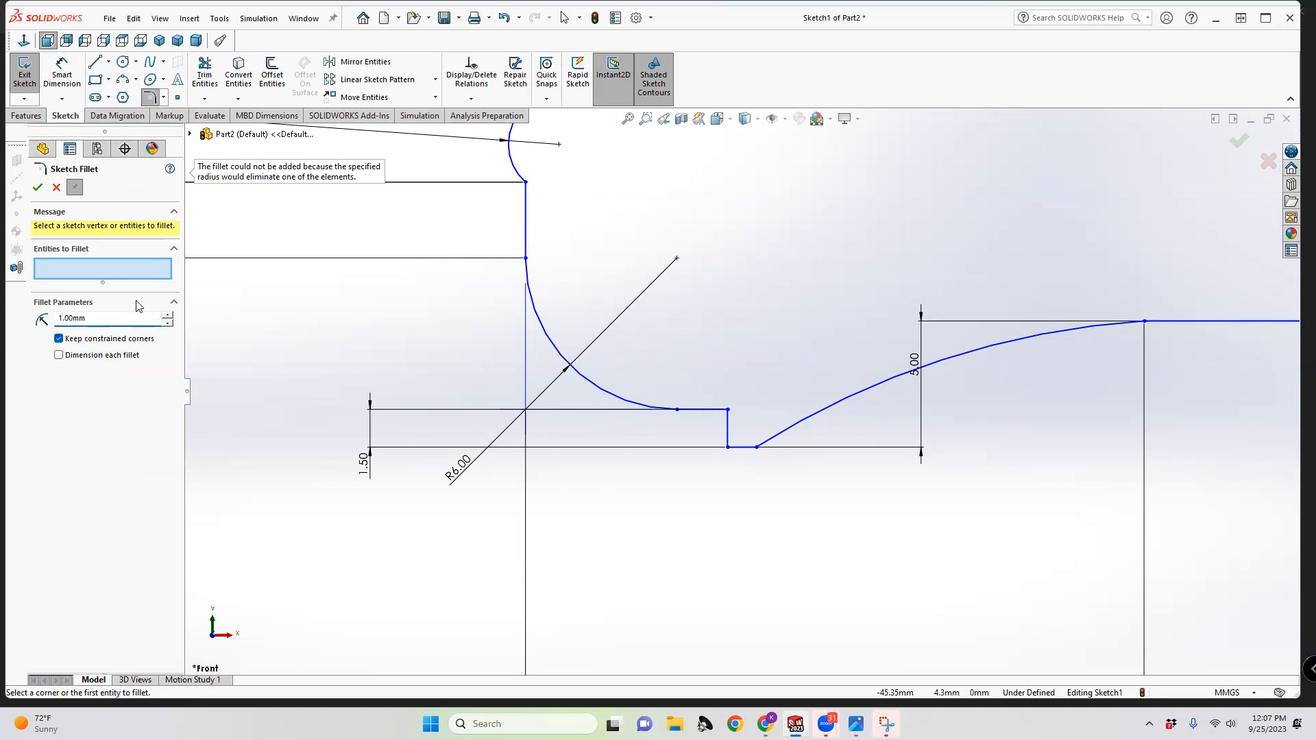
left_click(730, 449)
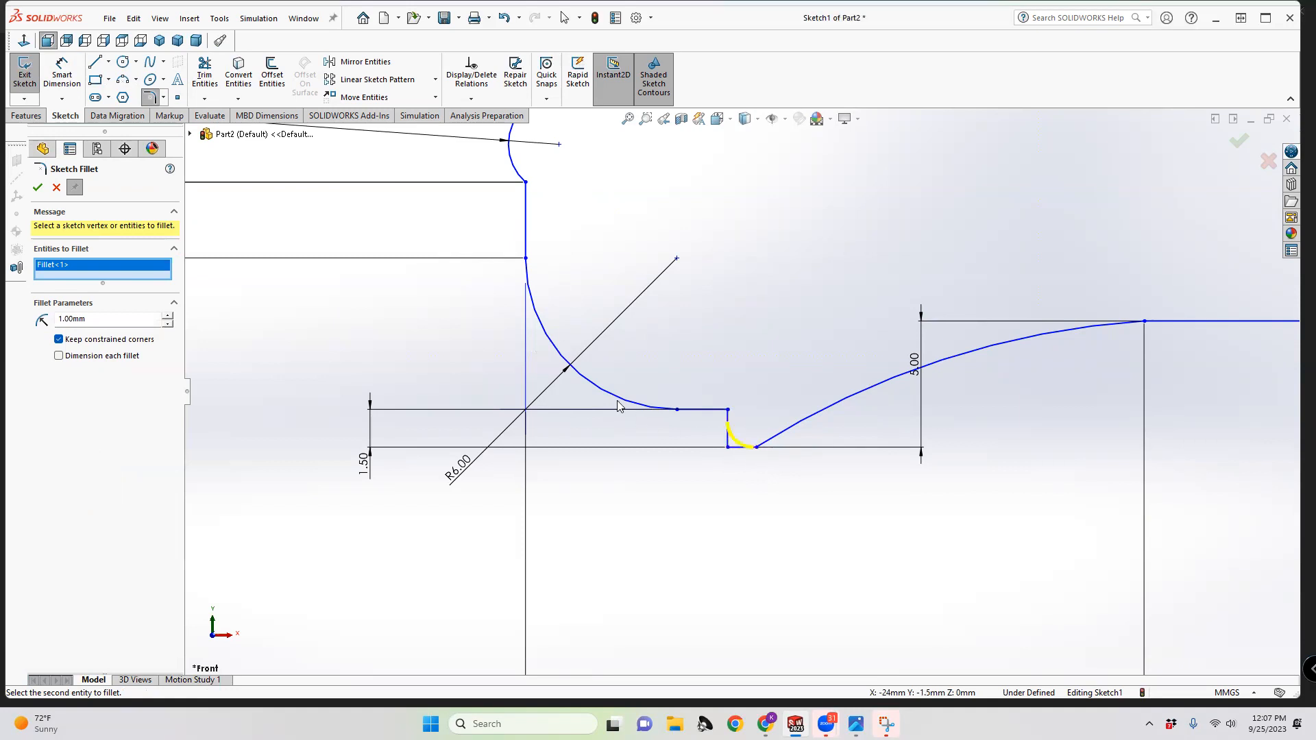
left_click(38, 188)
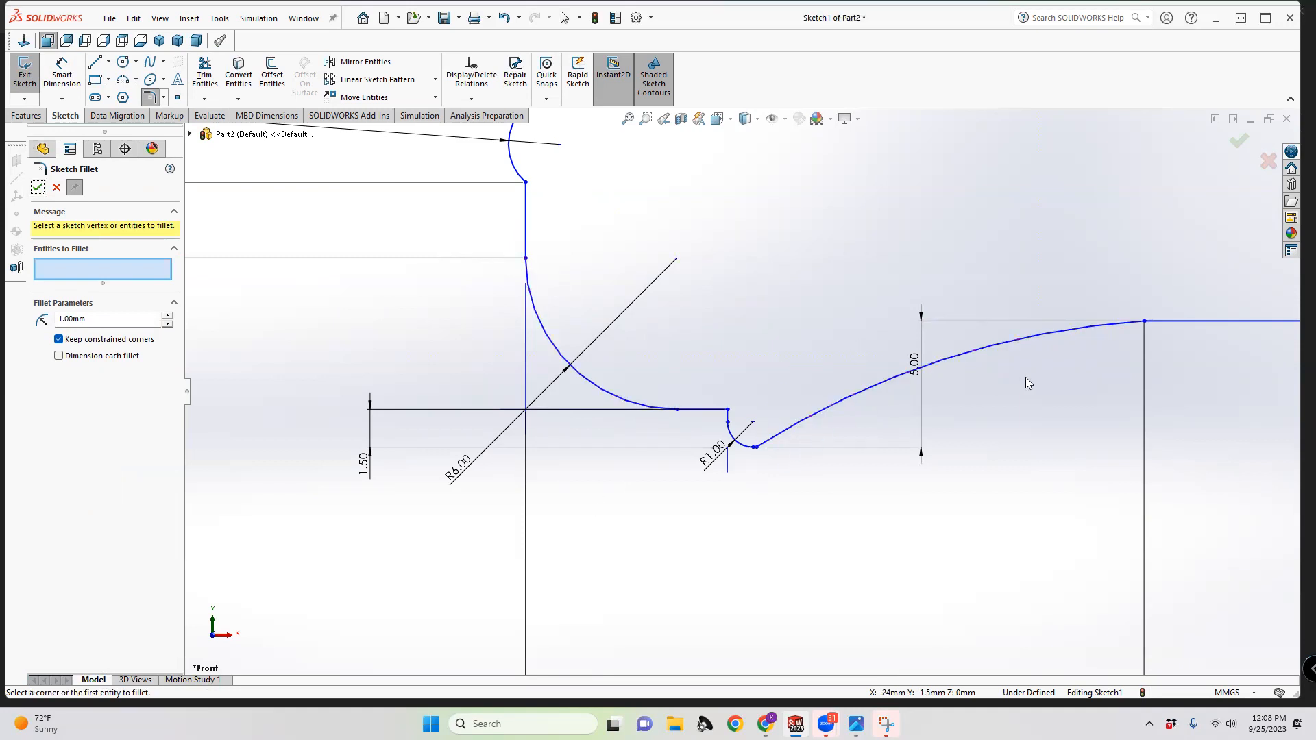
Try to add a 1 mm sketch fillet where the short bottom line meets the large arc
left_click(758, 447)
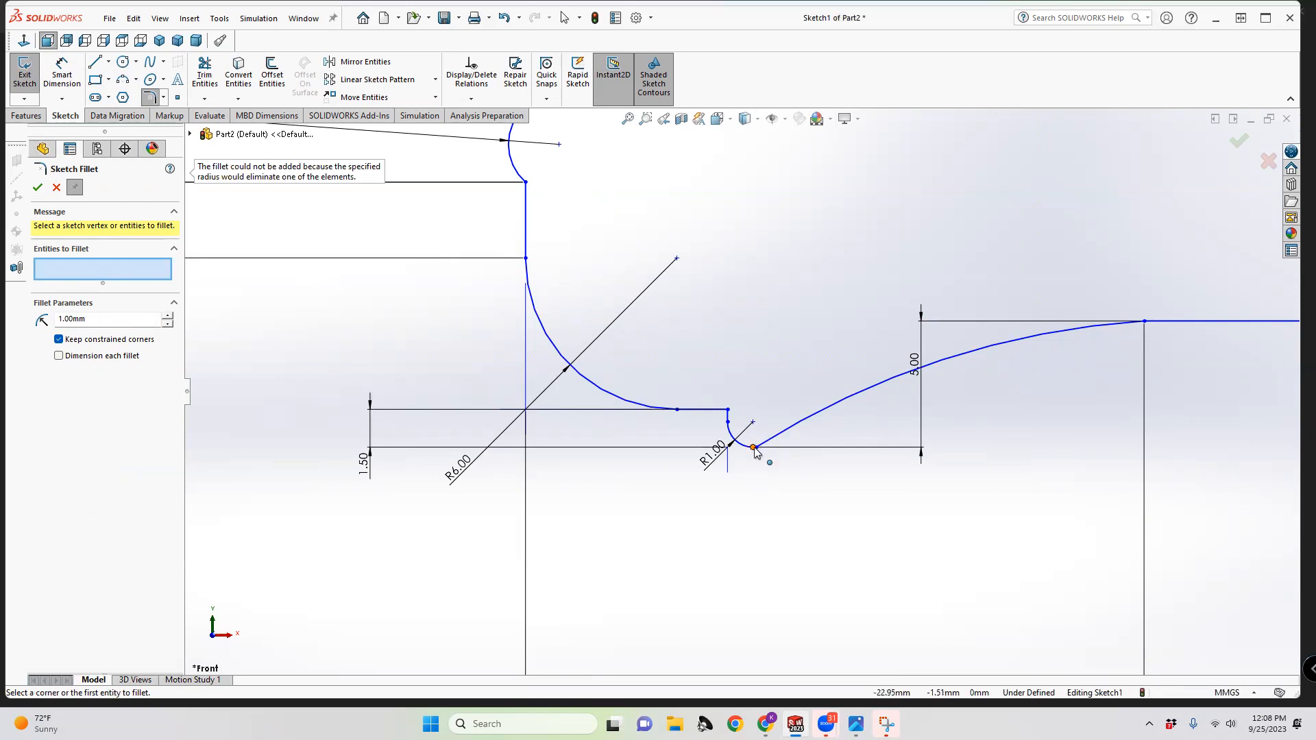
scroll(753, 447, "down", 5)
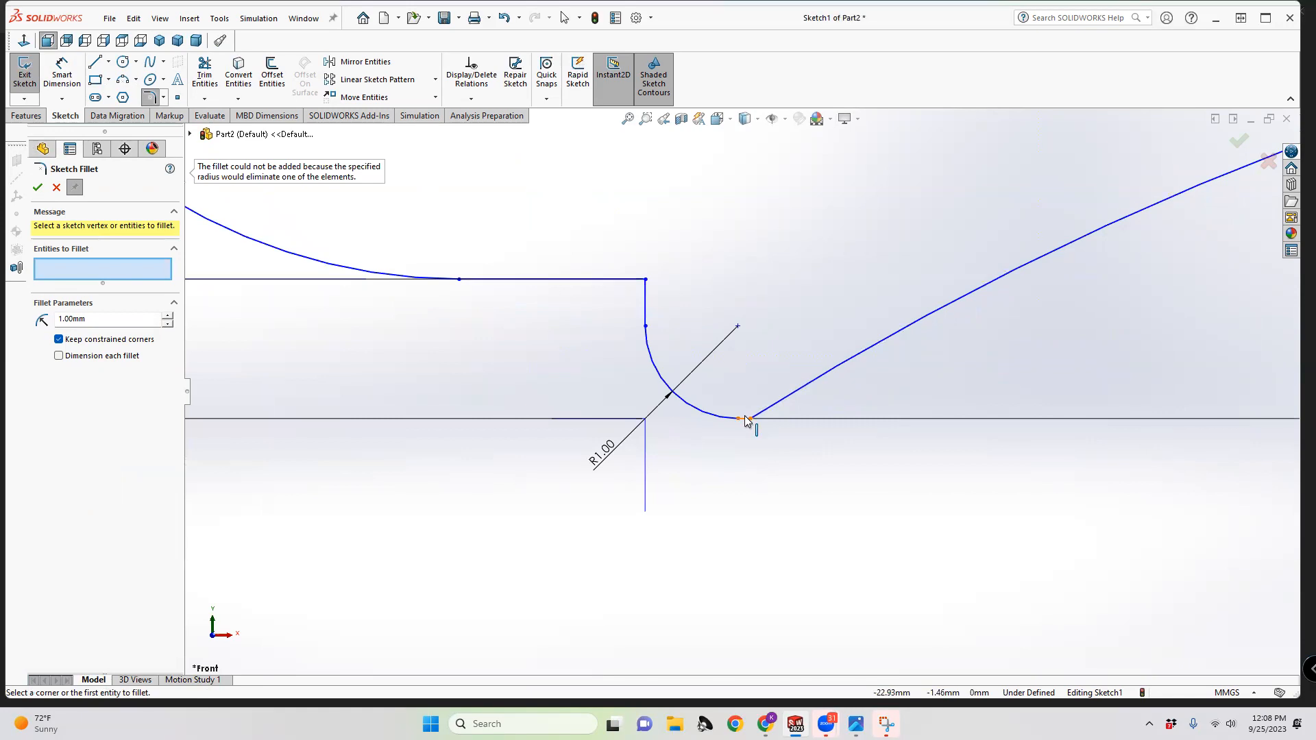
left_click(768, 410)
left_click(769, 407)
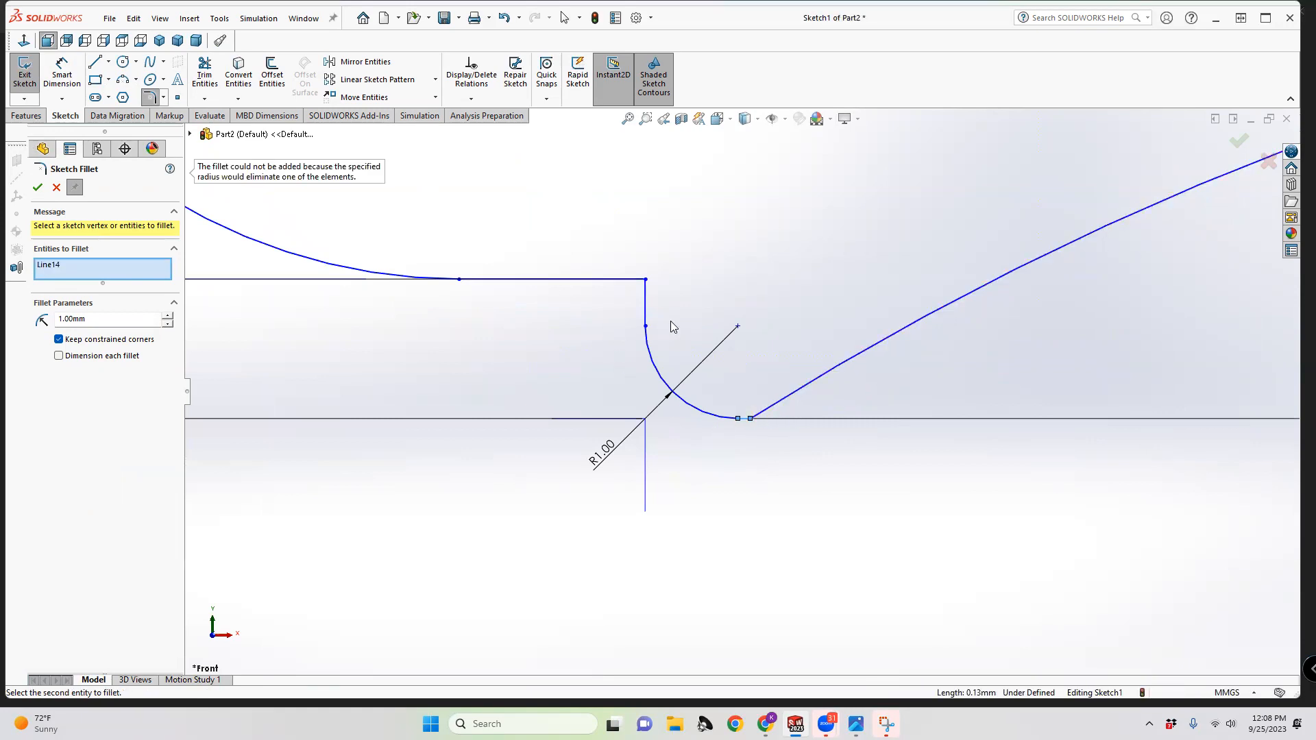
left_click(56, 187)
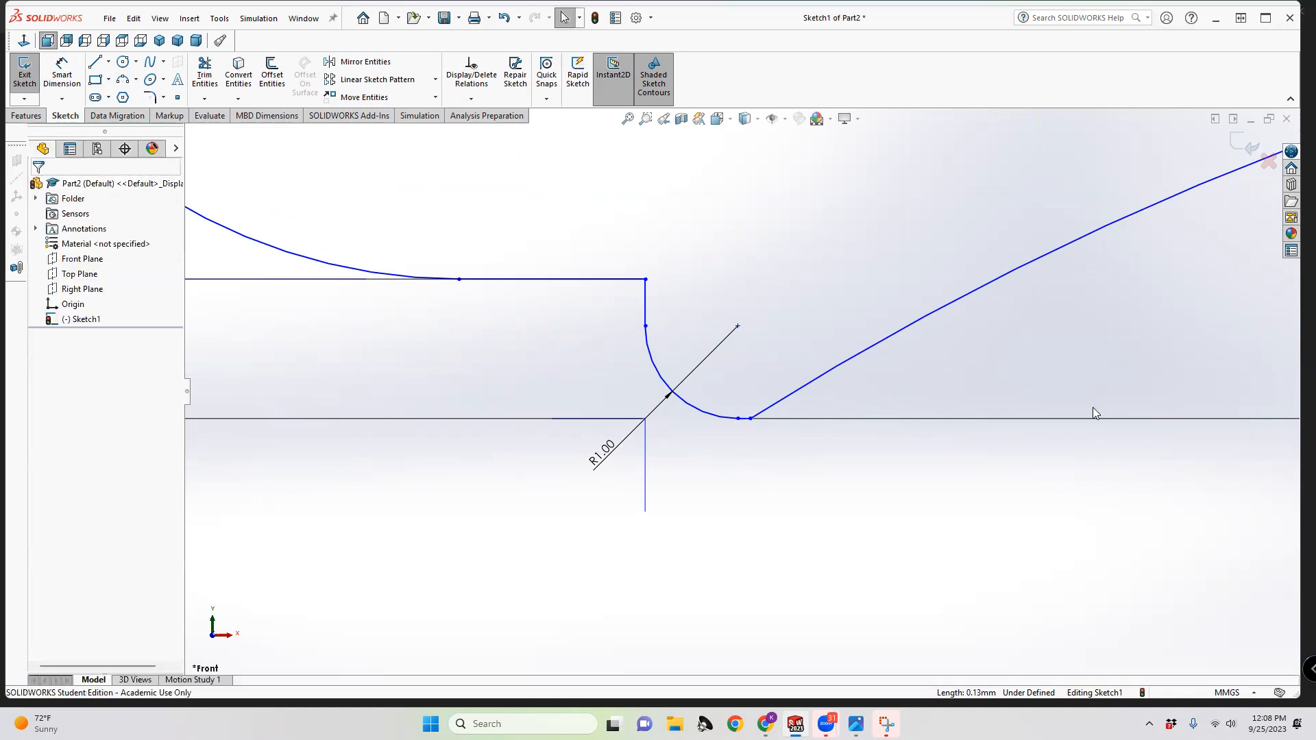
Trim away the solid vertical line lying on the centerline between the top and bottom of the profile
scroll(742, 391, "up", 3)
scroll(845, 351, "up", 3)
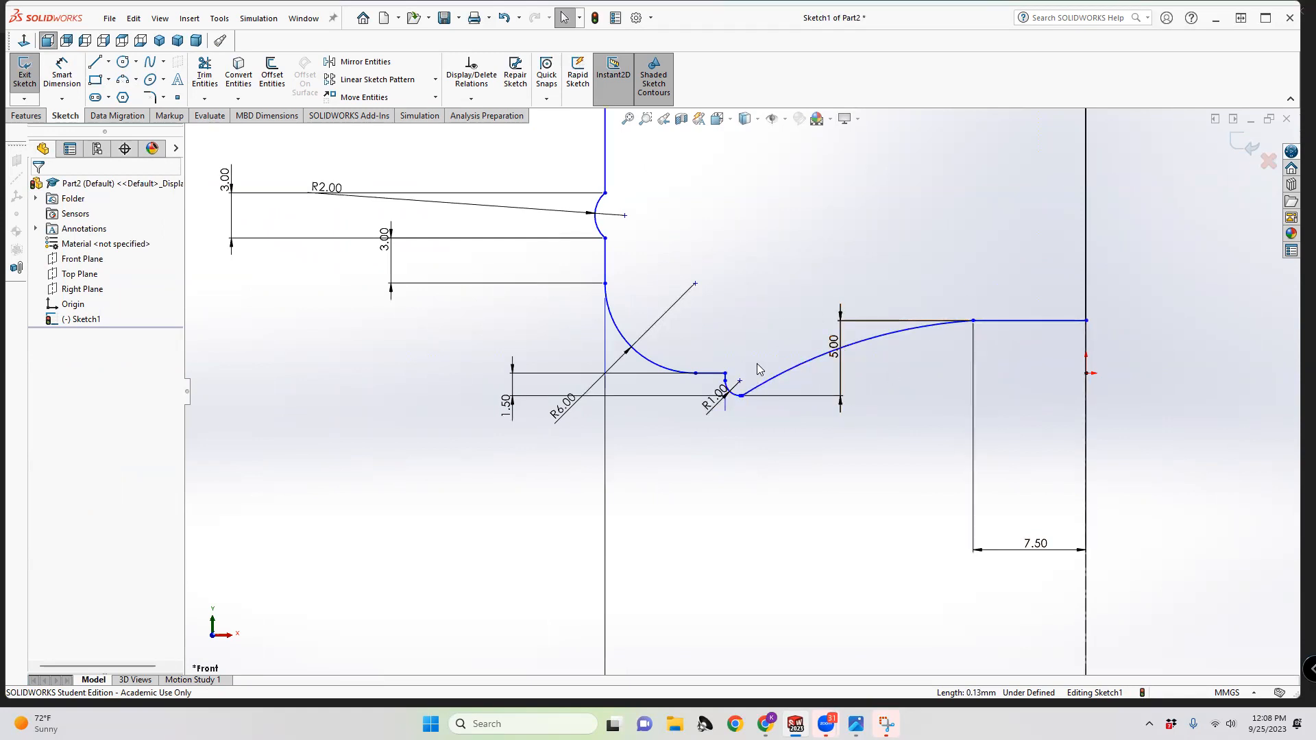
scroll(749, 376, "up", 2)
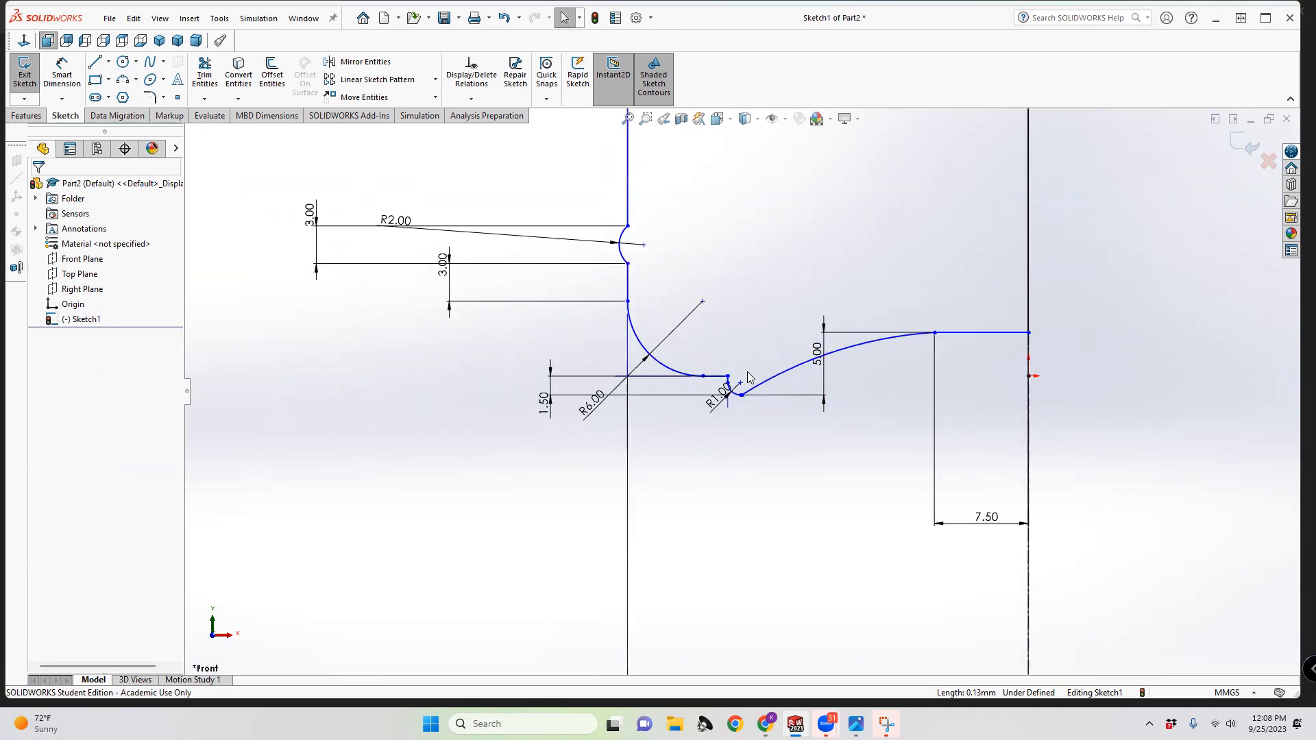
scroll(759, 307, "up", 9)
scroll(779, 206, "down", 5)
scroll(778, 205, "down", 6)
scroll(655, 322, "up", 5)
scroll(655, 296, "up", 4)
scroll(712, 252, "down", 2)
scroll(746, 310, "down", 4)
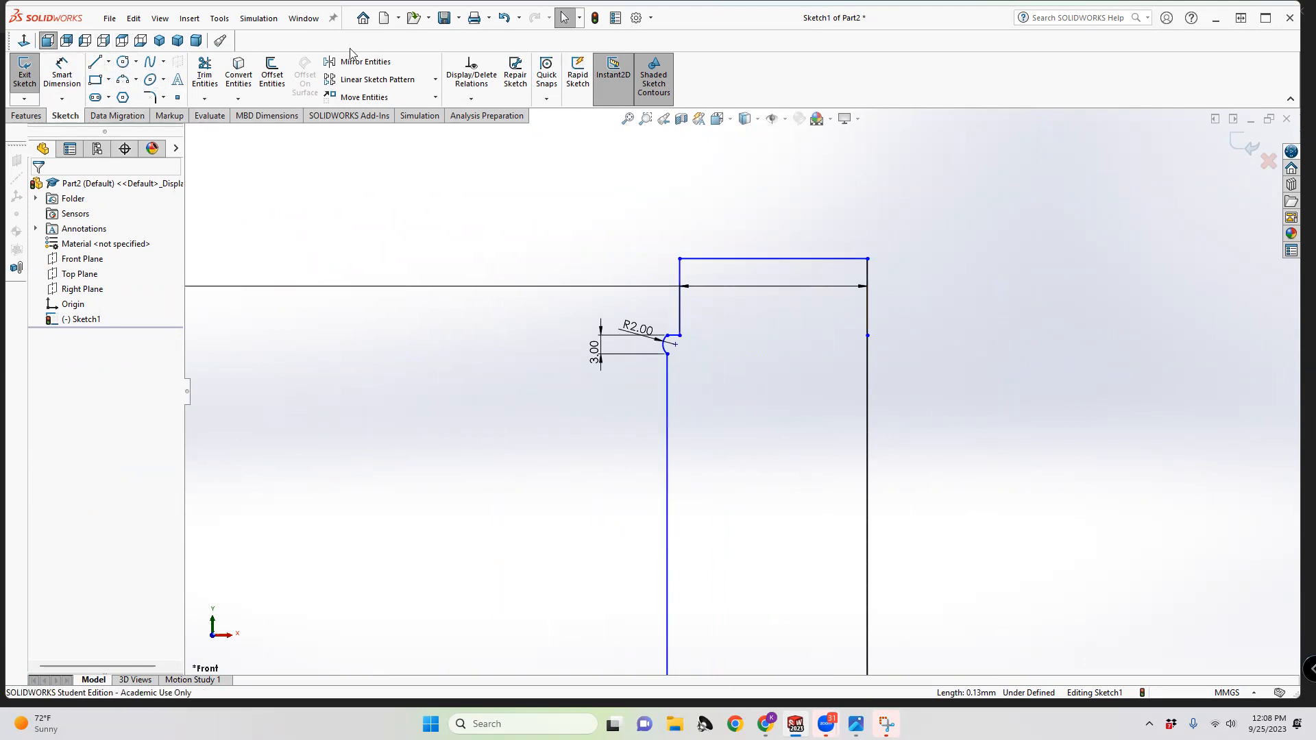
left_click(204, 72)
left_click(867, 361)
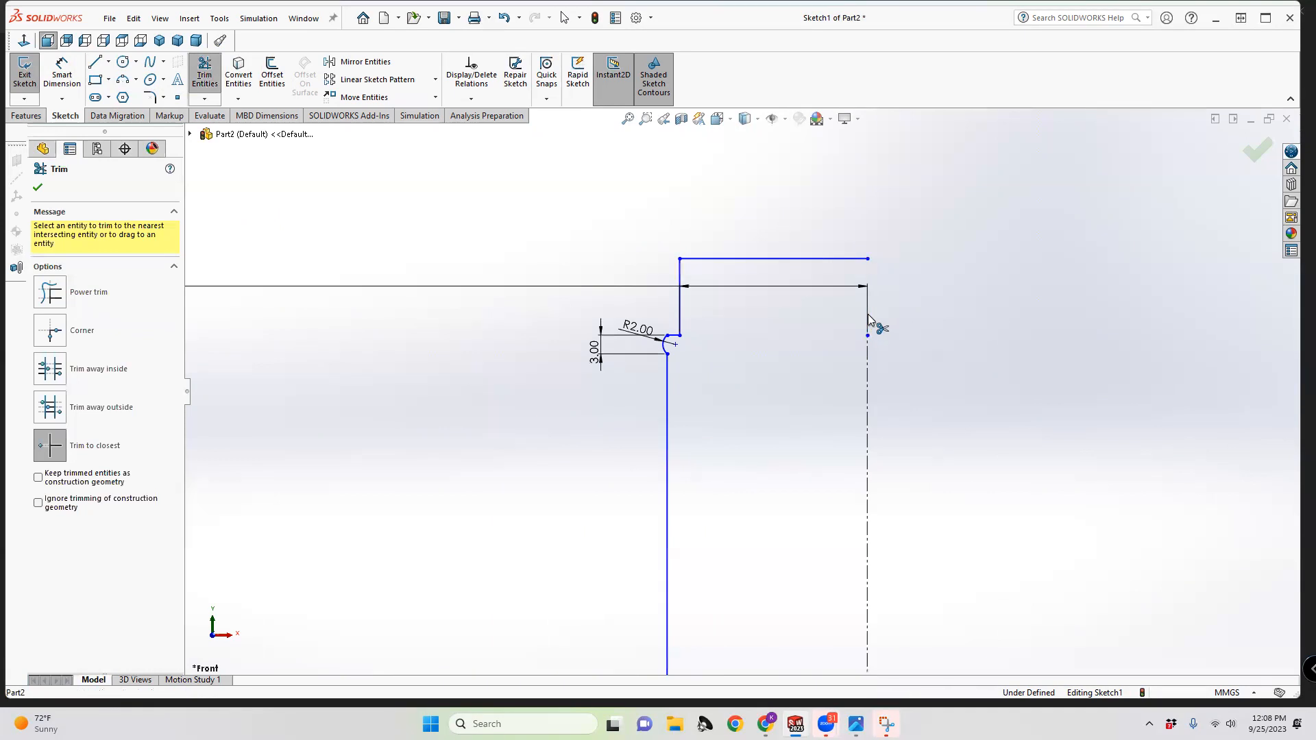
Check the profile along the centerline and around the origin for leftover line segments
scroll(891, 409, "up", 2)
scroll(802, 588, "up", 3)
scroll(774, 589, "down", 3)
scroll(761, 480, "down", 10)
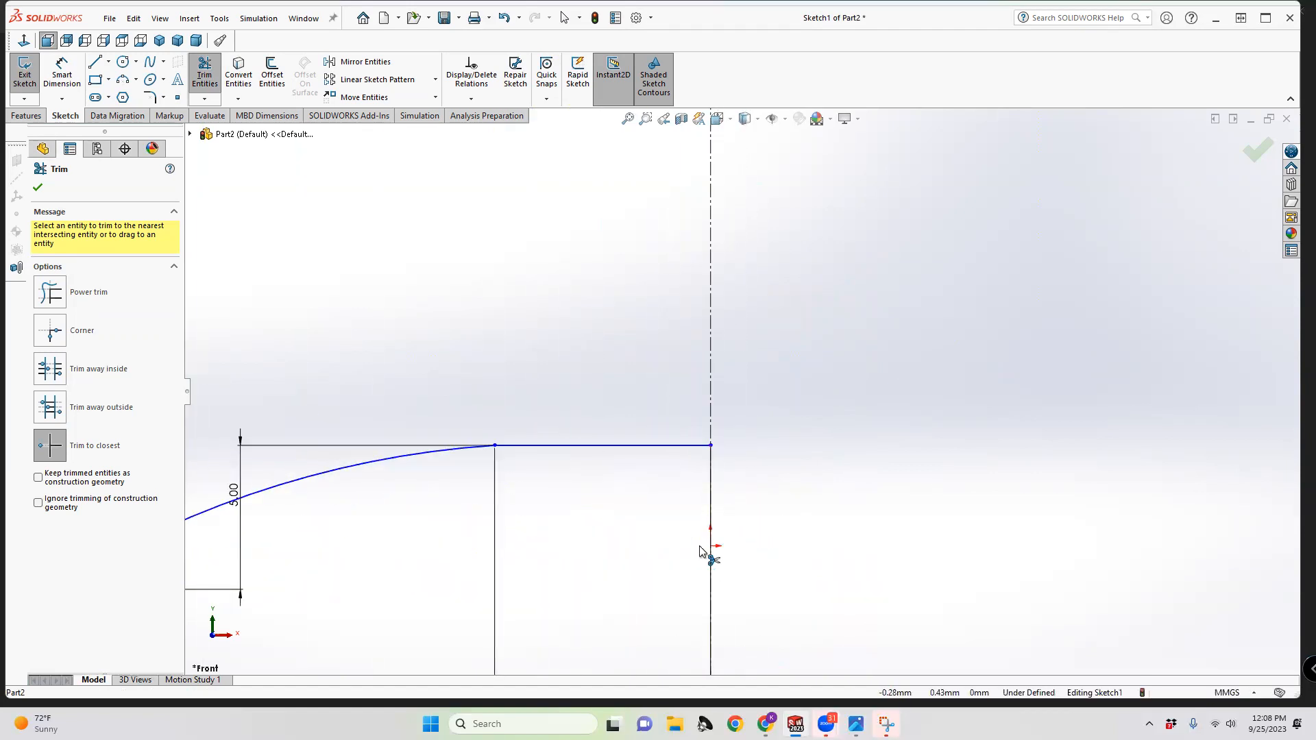
scroll(733, 411, "up", 4)
scroll(740, 381, "up", 6)
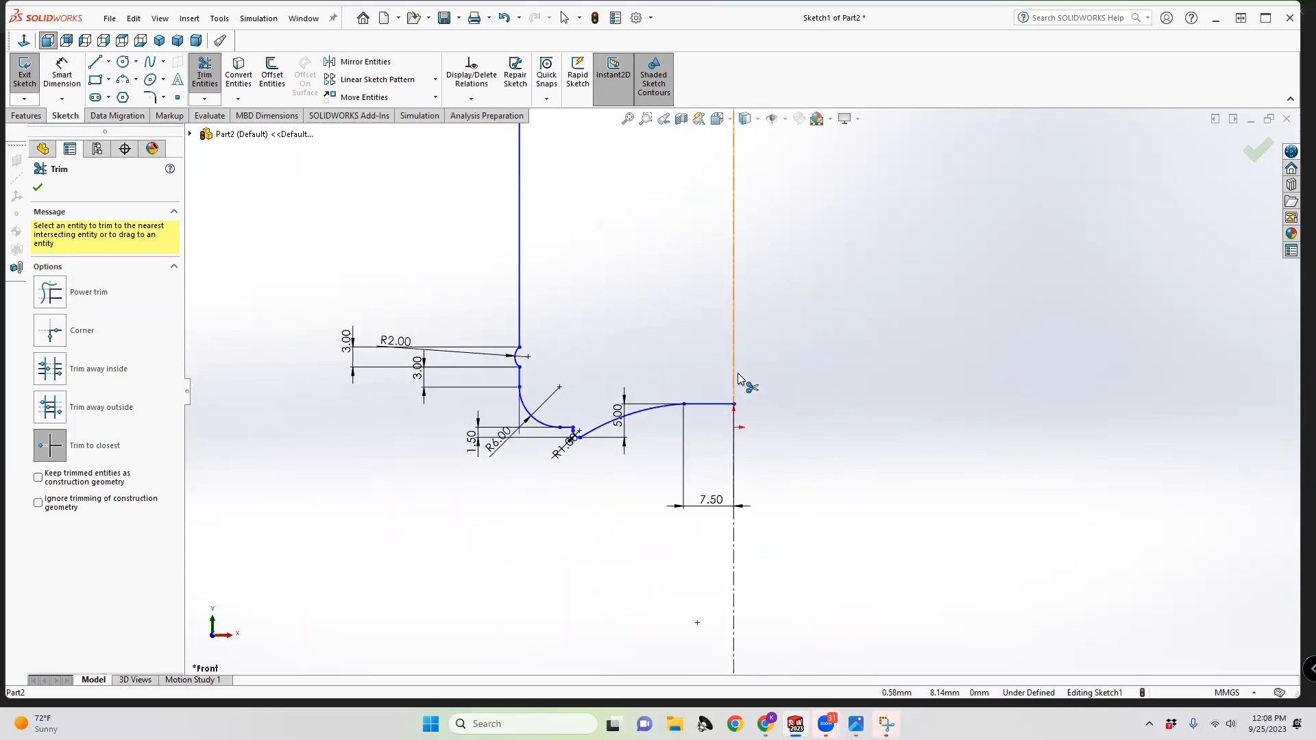
Trim away the top horizontal line between the outer wall and the centerline
scroll(743, 221, "down", 6)
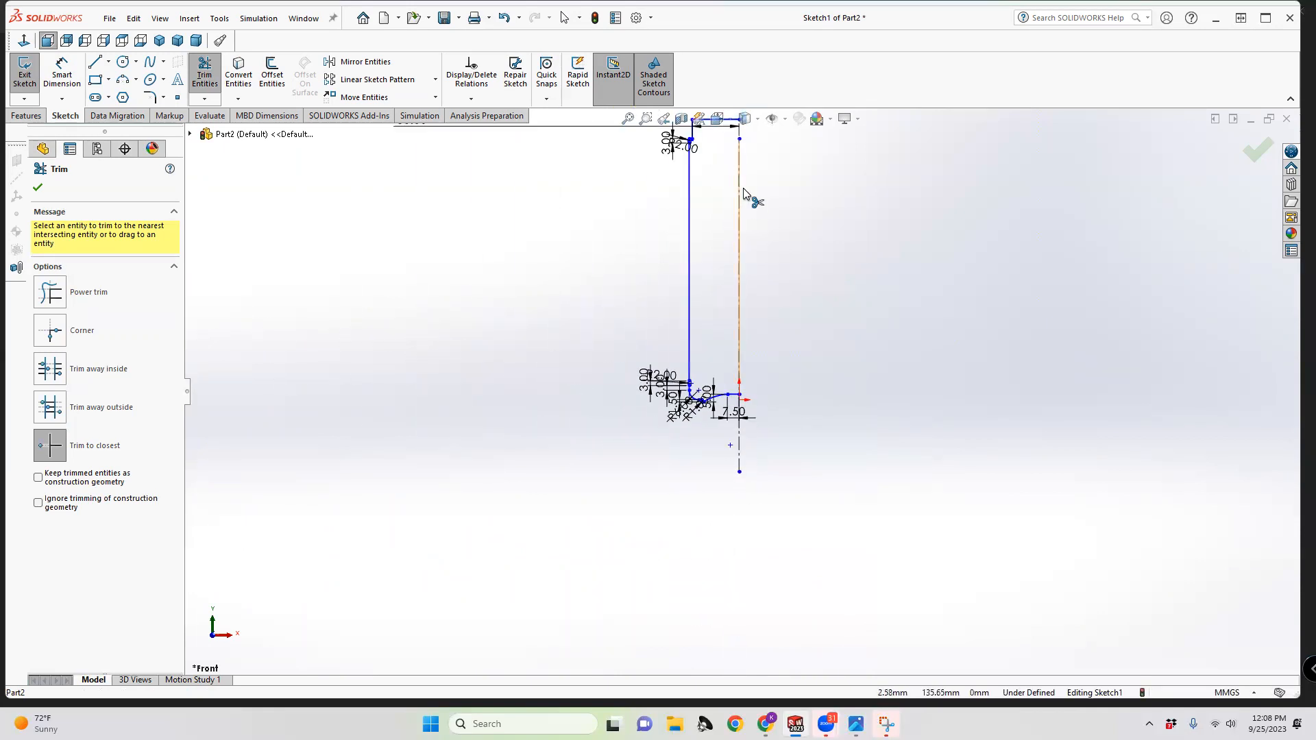
scroll(738, 278, "down", 2)
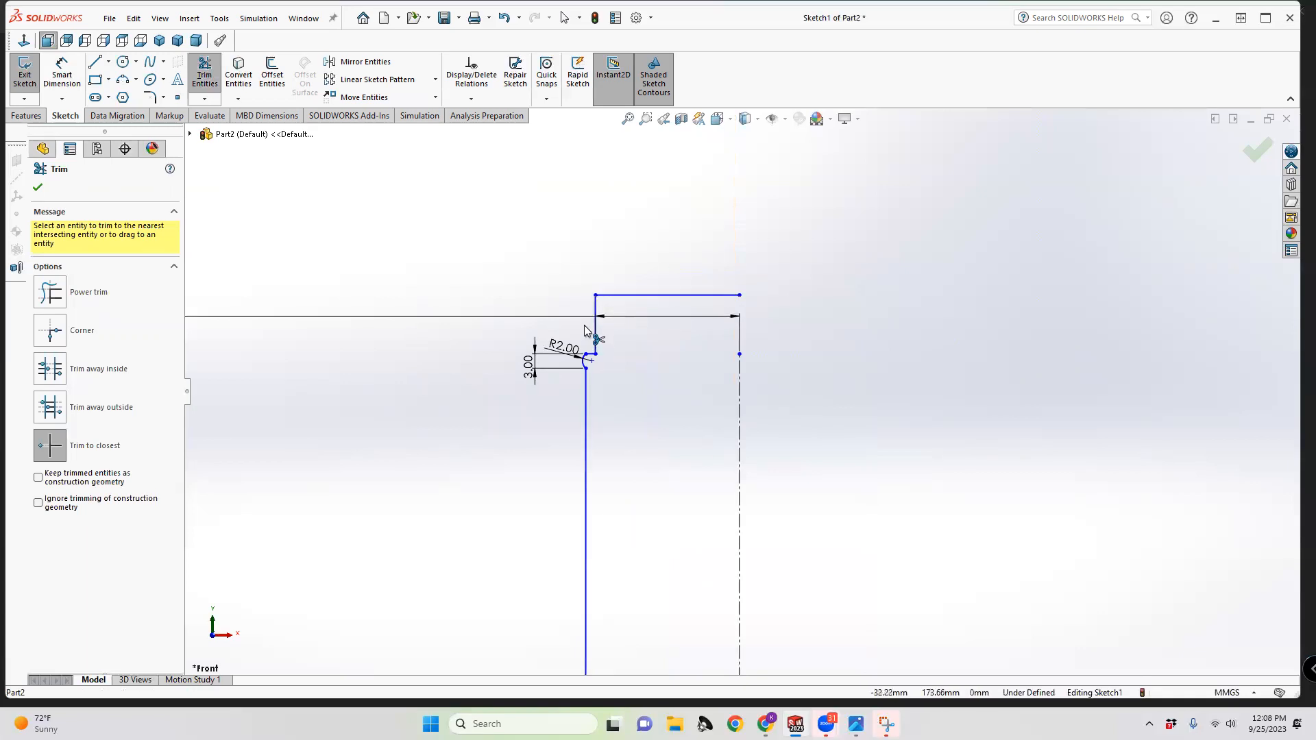
left_click(690, 296)
scroll(631, 363, "up", 5)
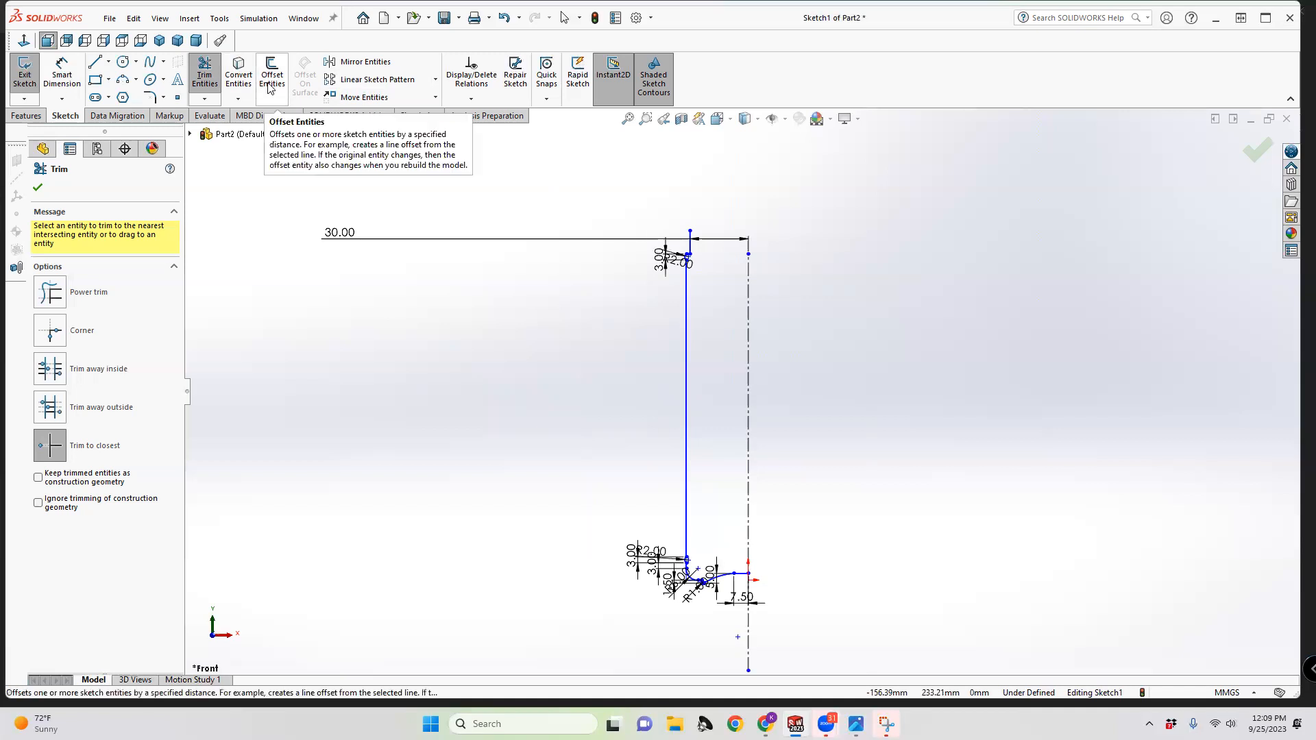
left_click(37, 187)
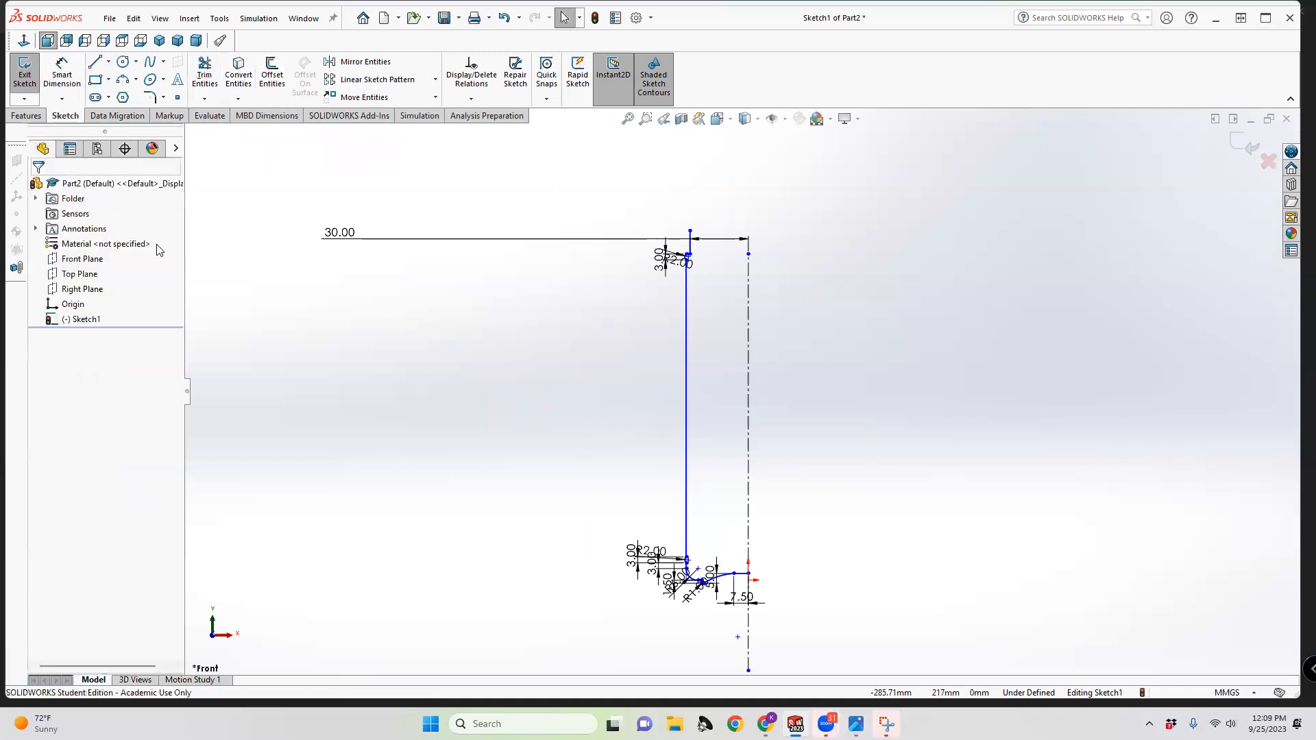
Set up a 1.5 mm offset of the whole connected profile chain on its inner side, toward the centerline
left_click(272, 74)
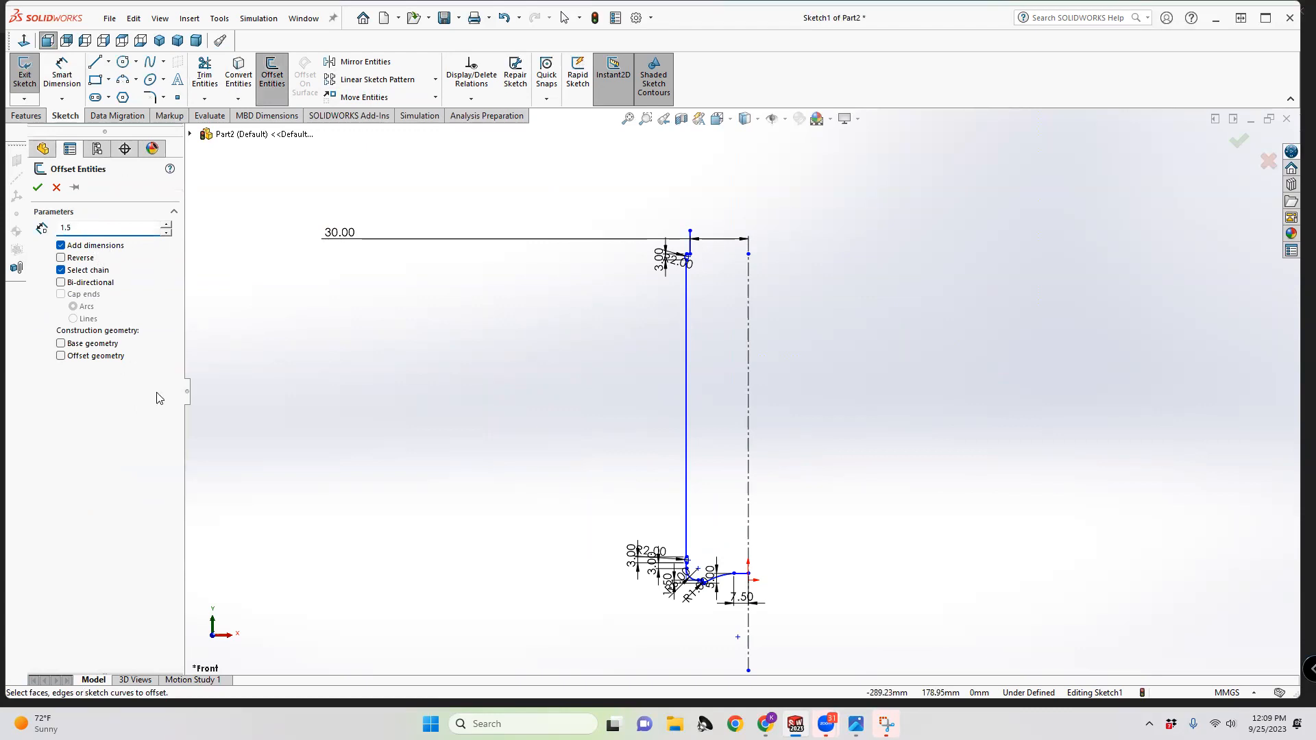
key("Return")
scroll(709, 269, "down", 5)
scroll(710, 269, "down", 2)
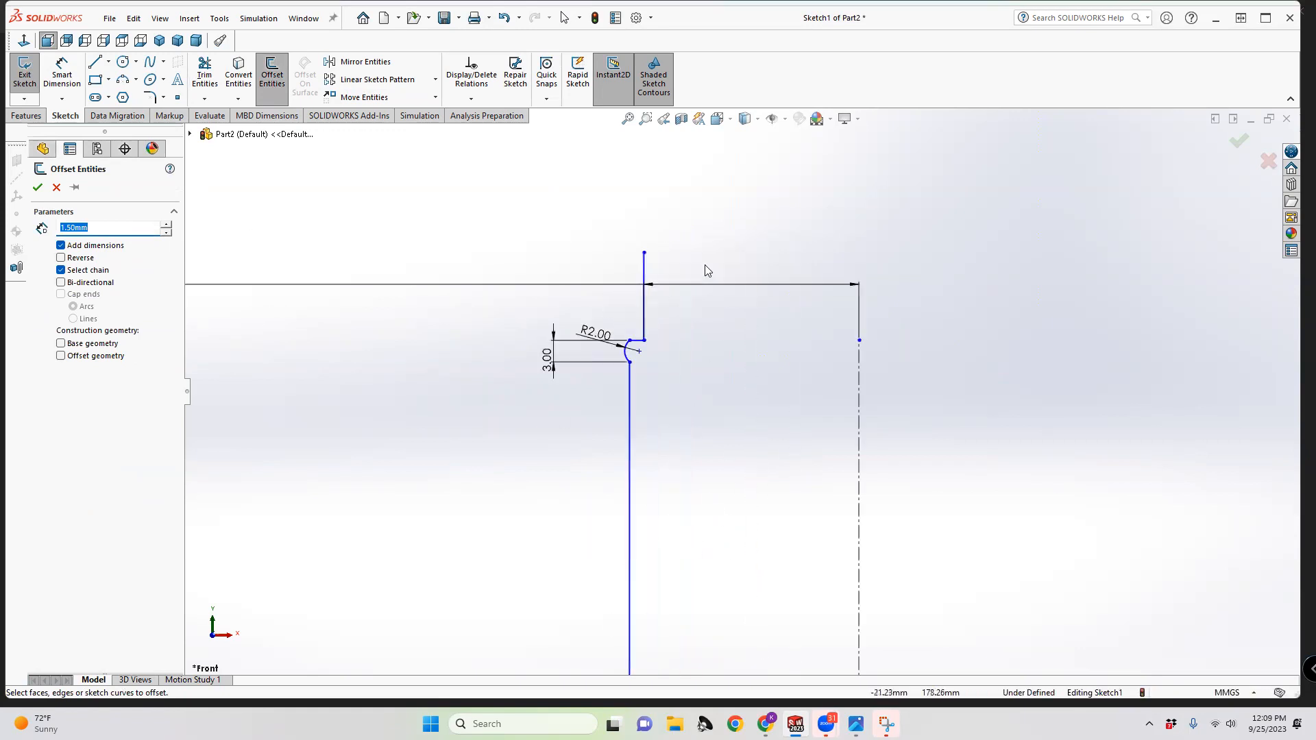
left_click(644, 323)
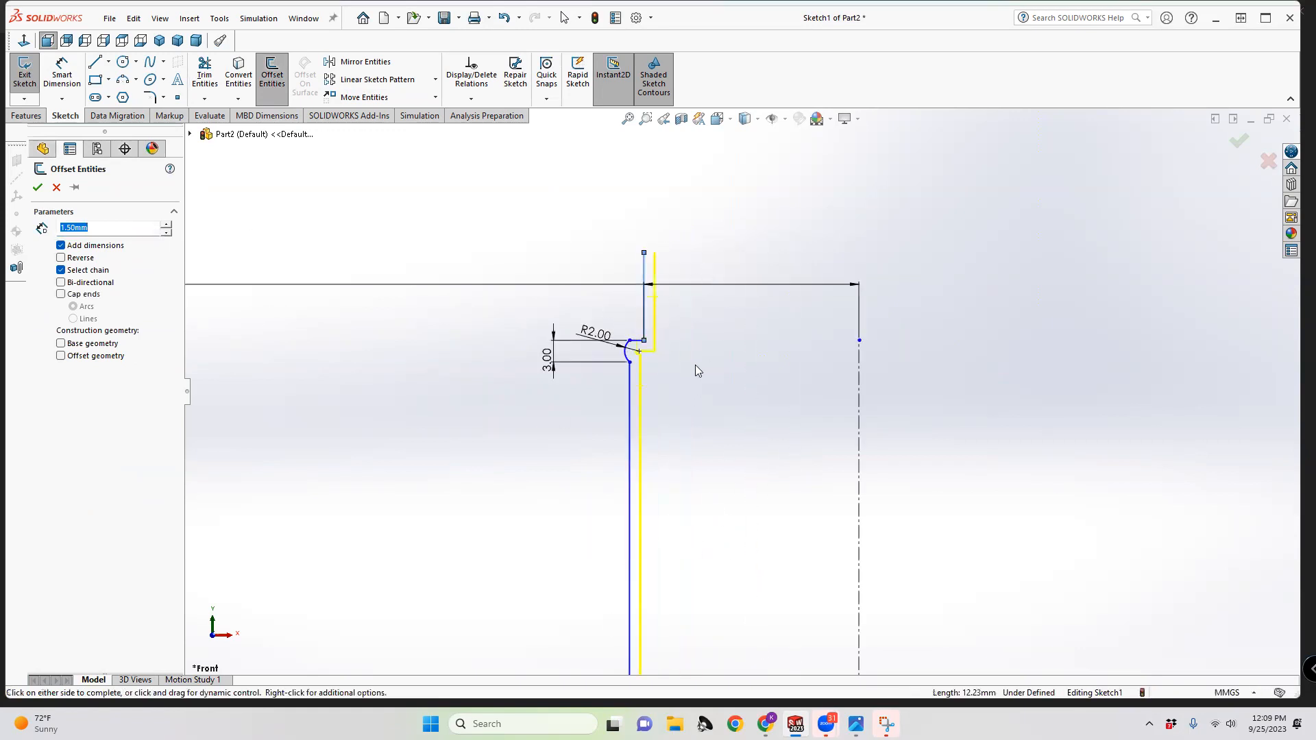
Check the offset preview at the upper groove, lower groove and curved bottom, and apply the offset
scroll(651, 446, "up", 7)
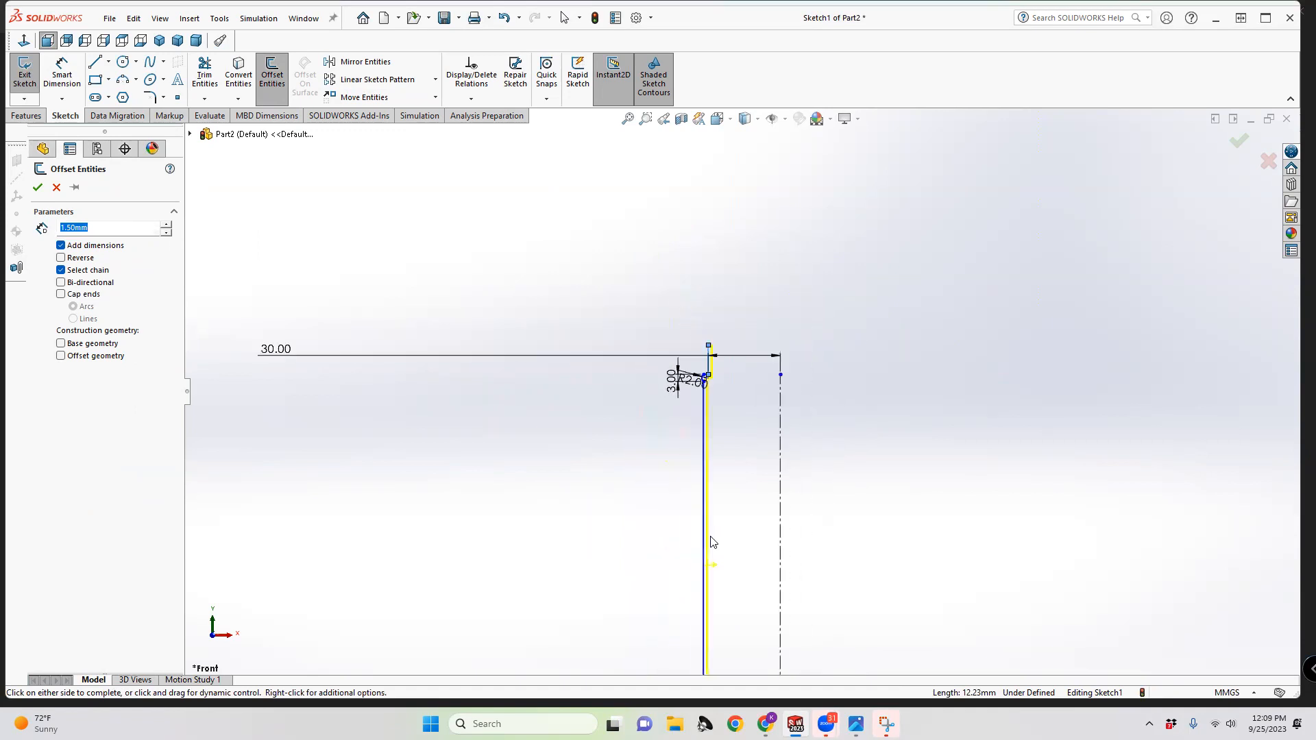
scroll(725, 609, "down", 10)
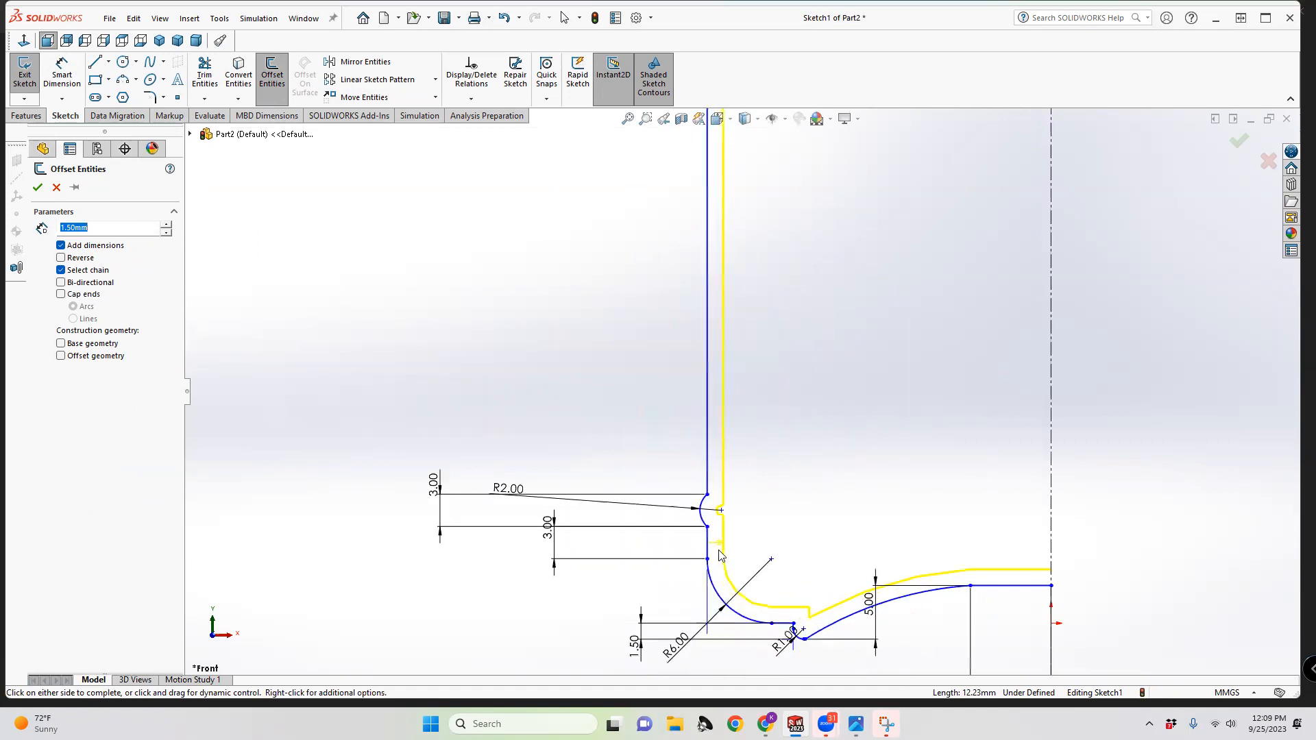
scroll(735, 482, "down", 3)
scroll(735, 552, "up", 3)
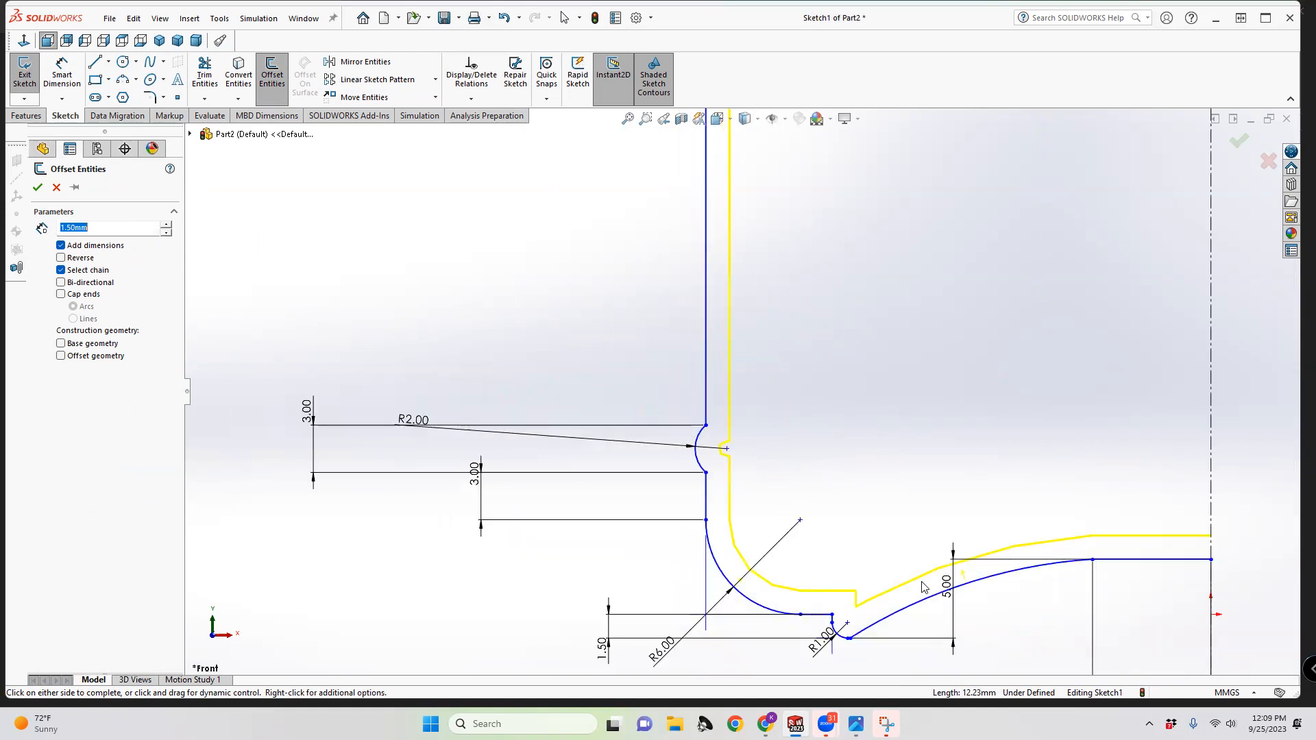
scroll(725, 457, "up", 2)
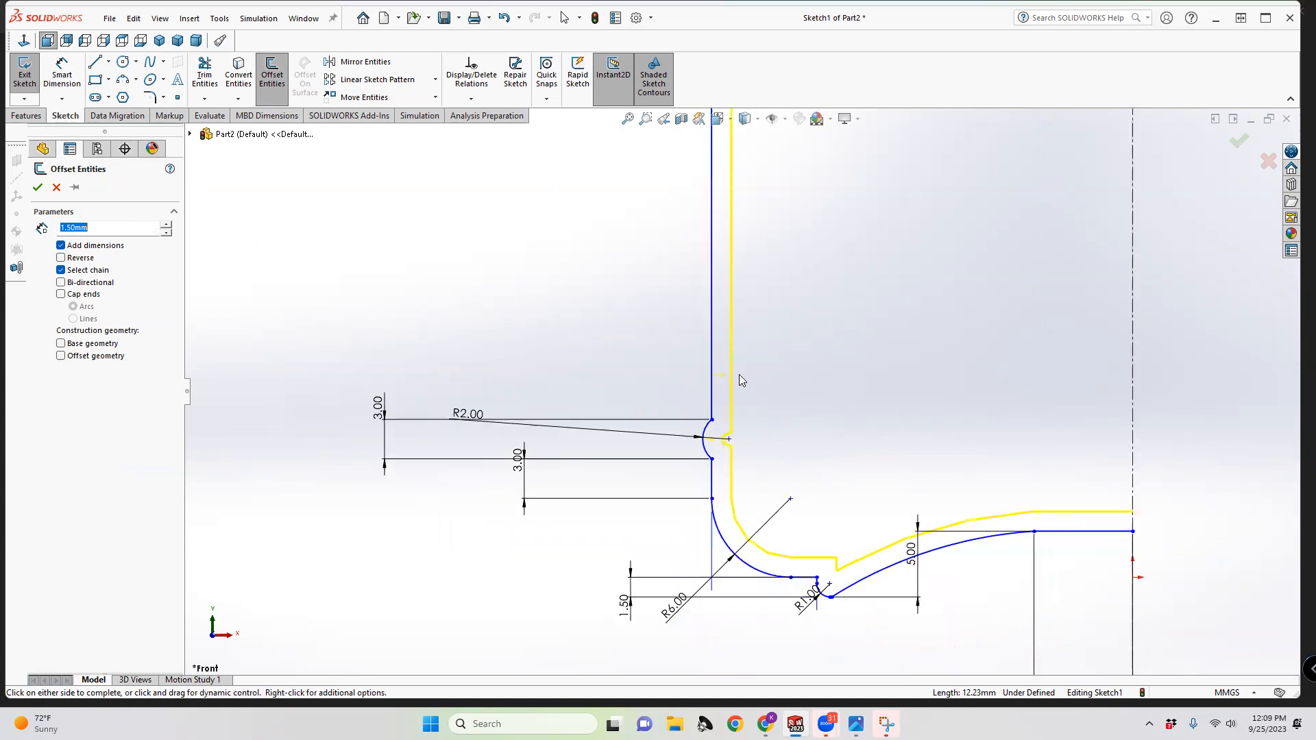
scroll(754, 359, "up", 4)
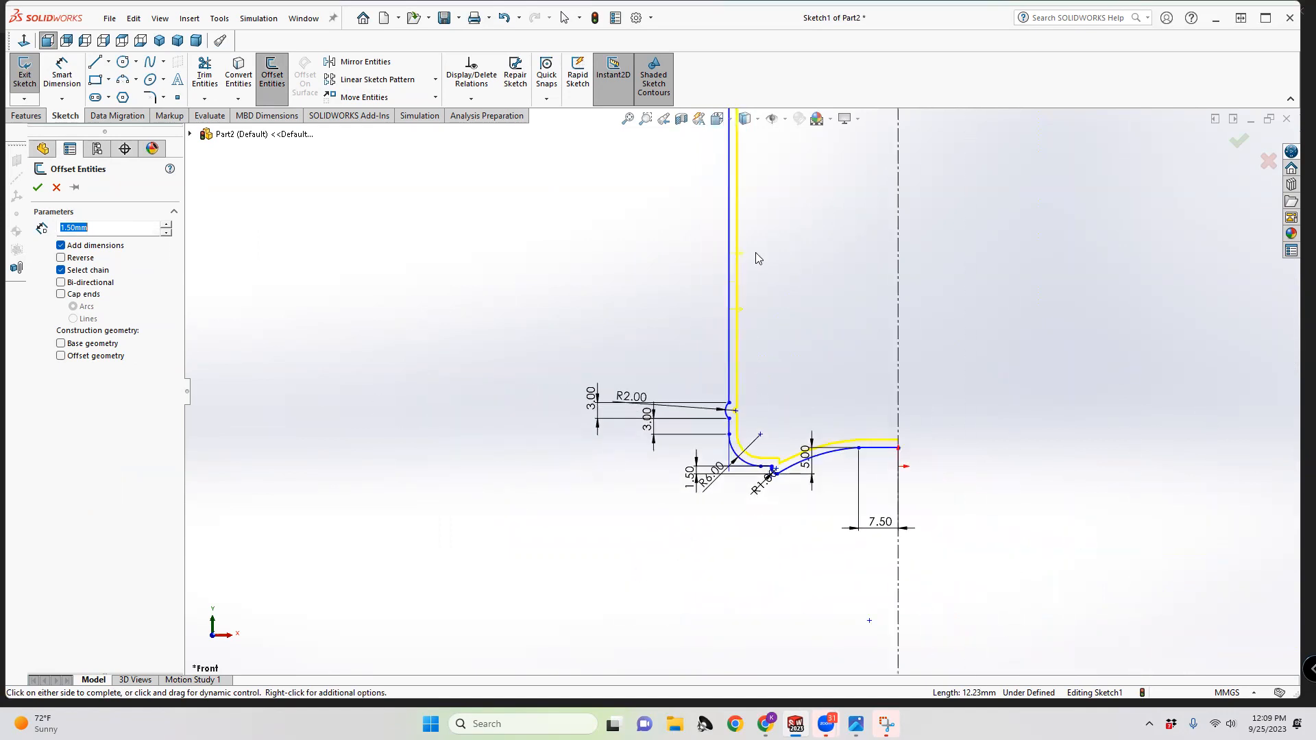
scroll(766, 199, "down", 2)
scroll(712, 207, "up", 3)
scroll(732, 196, "down", 3)
scroll(734, 202, "down", 2)
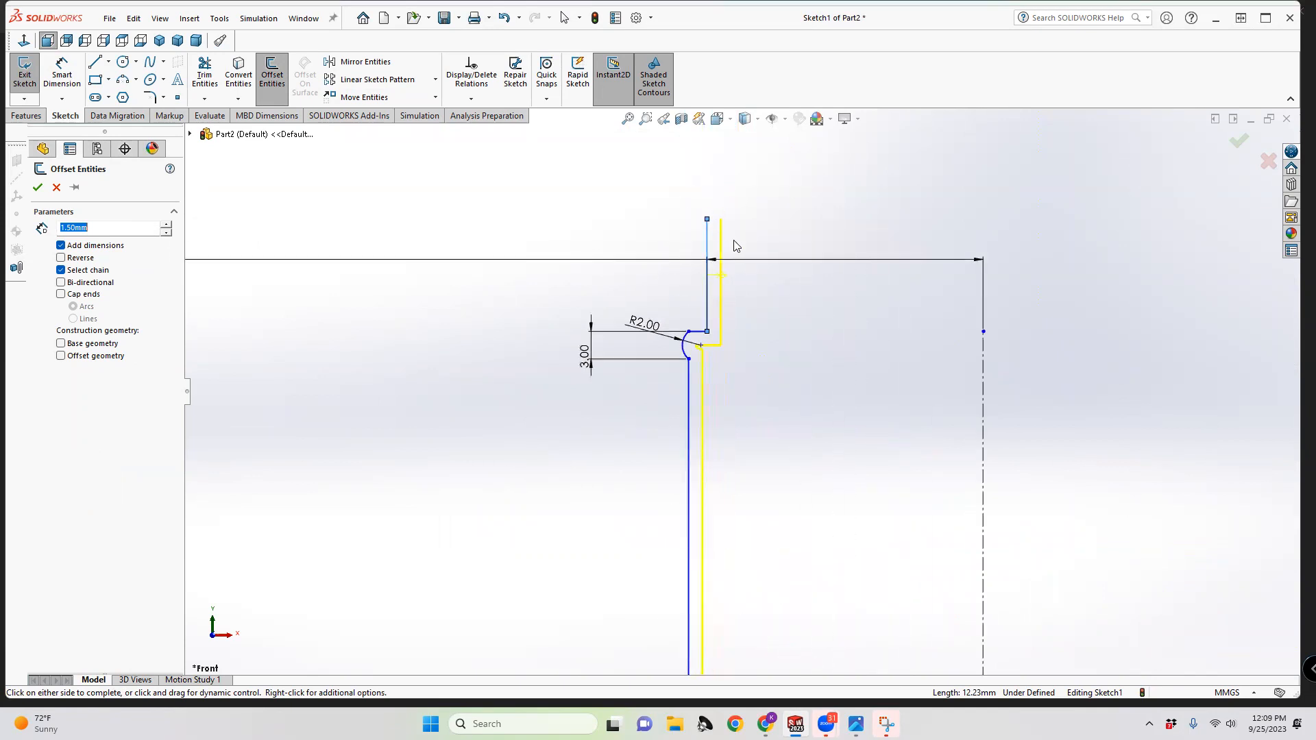
scroll(720, 371, "up", 1)
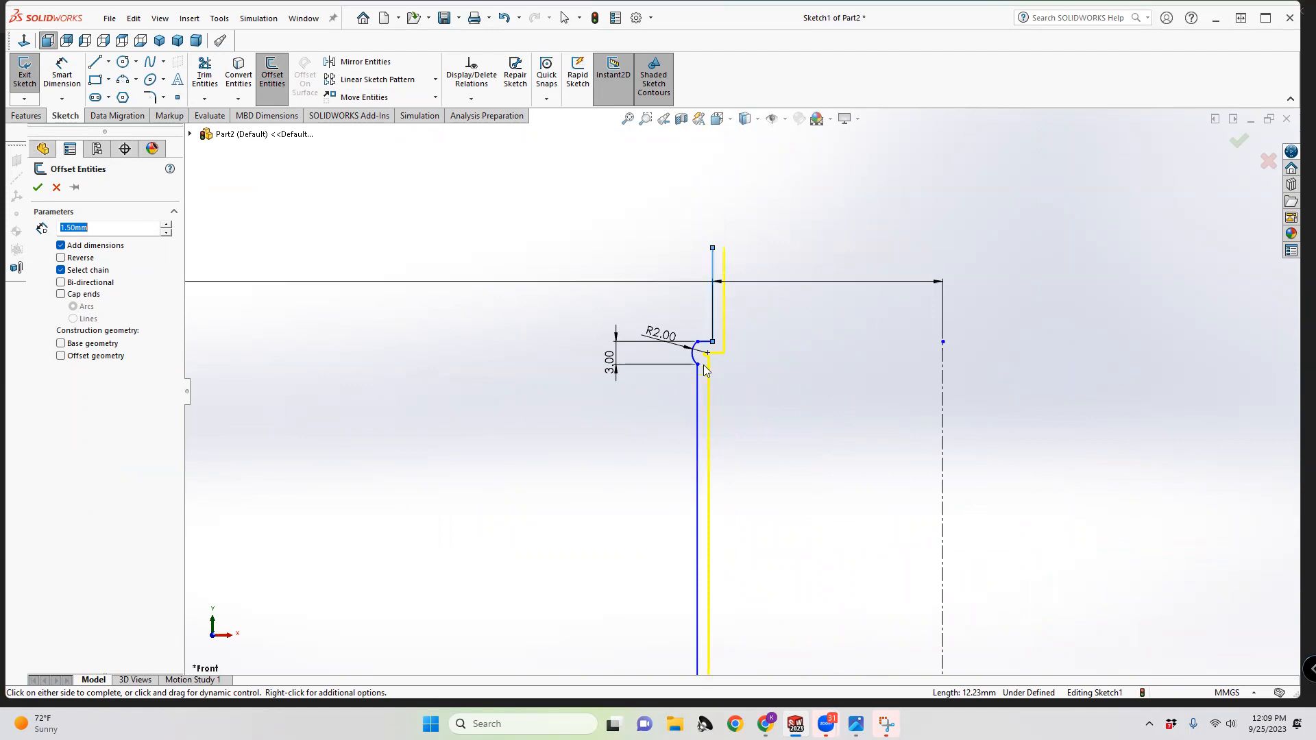
scroll(714, 355, "down", 3)
scroll(712, 370, "down", 3)
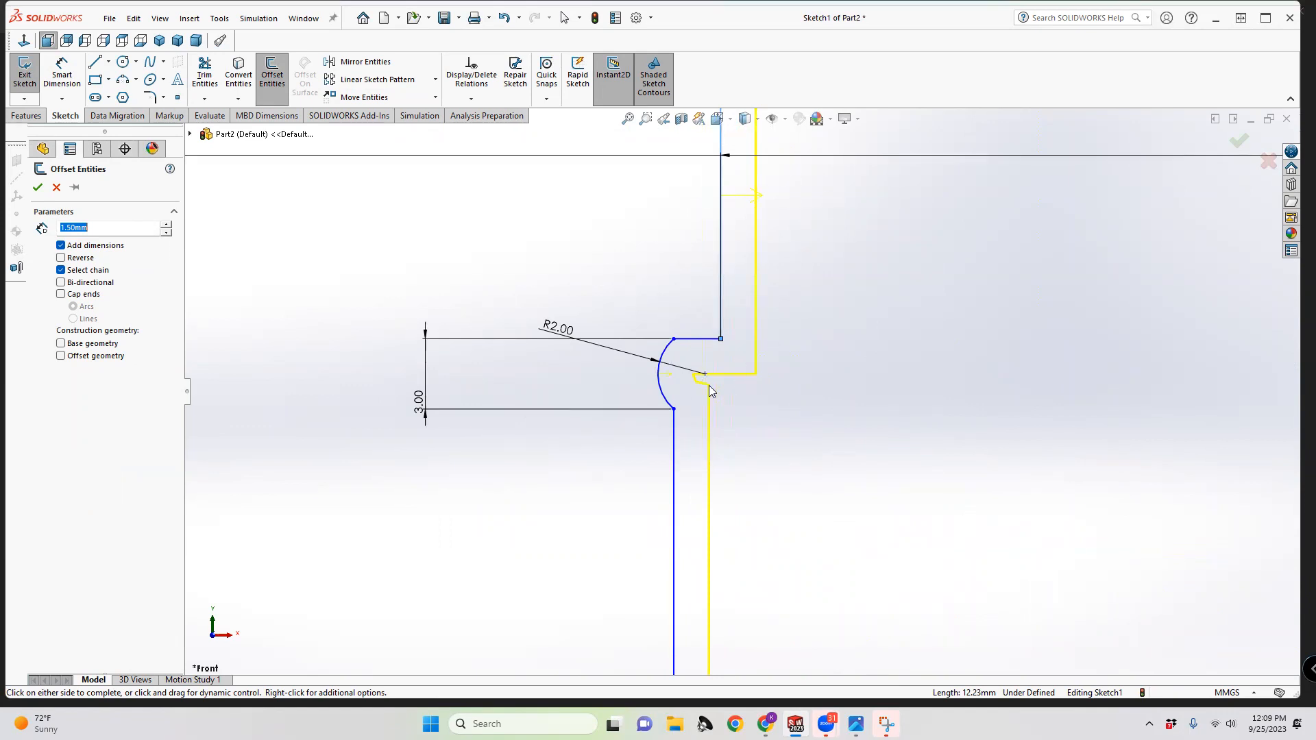
scroll(716, 381, "up", 7)
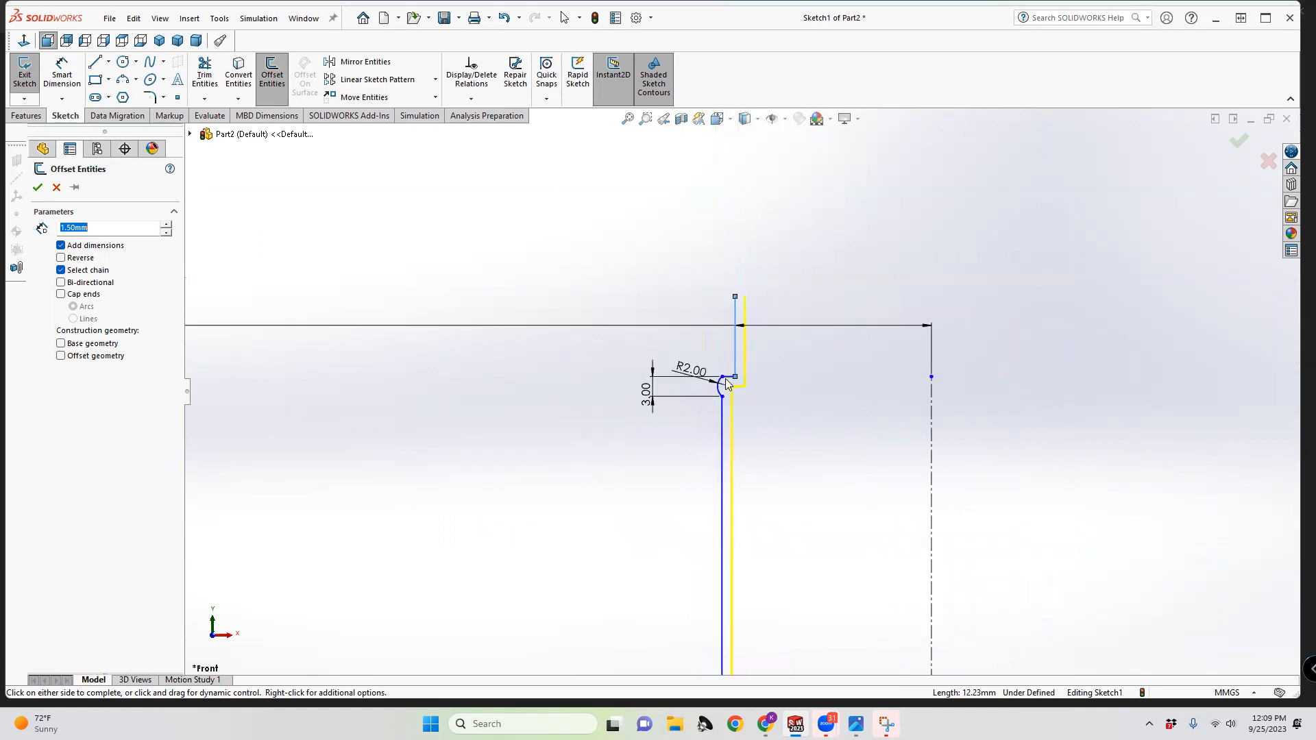
scroll(762, 603, "up", 3)
scroll(703, 543, "down", 4)
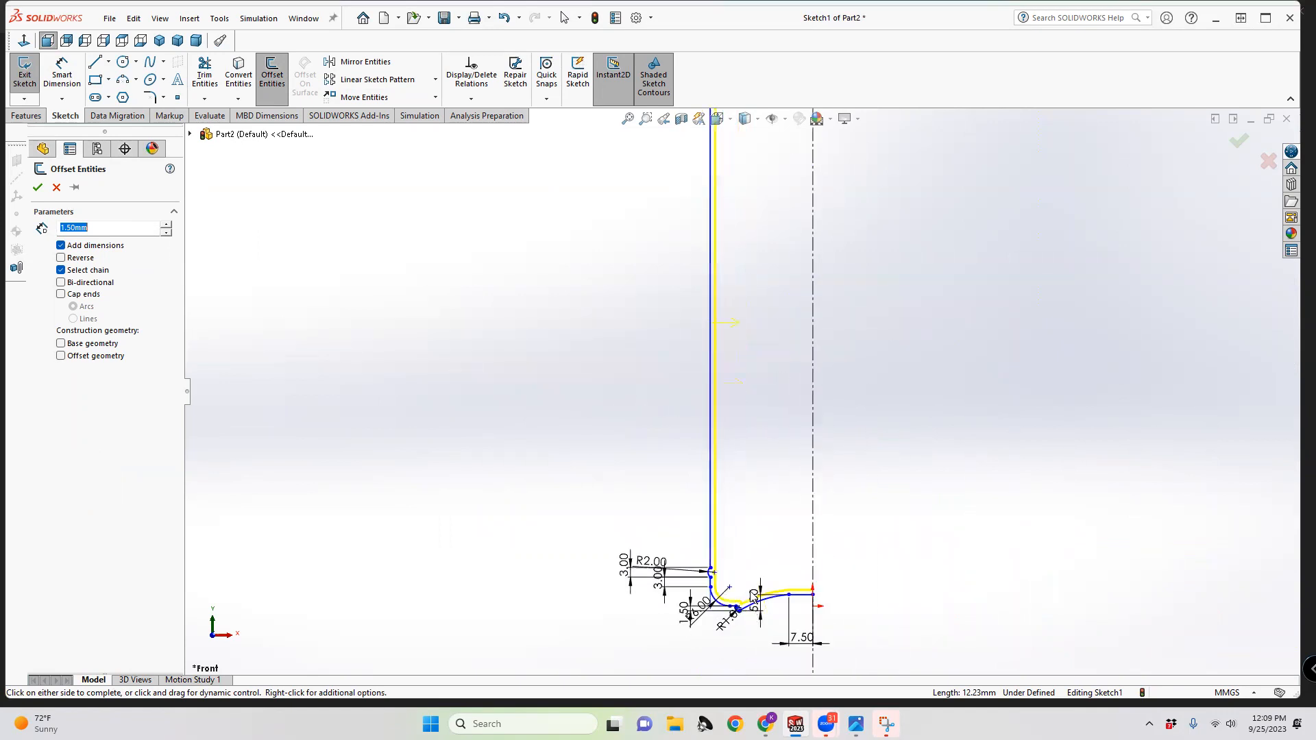
scroll(703, 543, "down", 2)
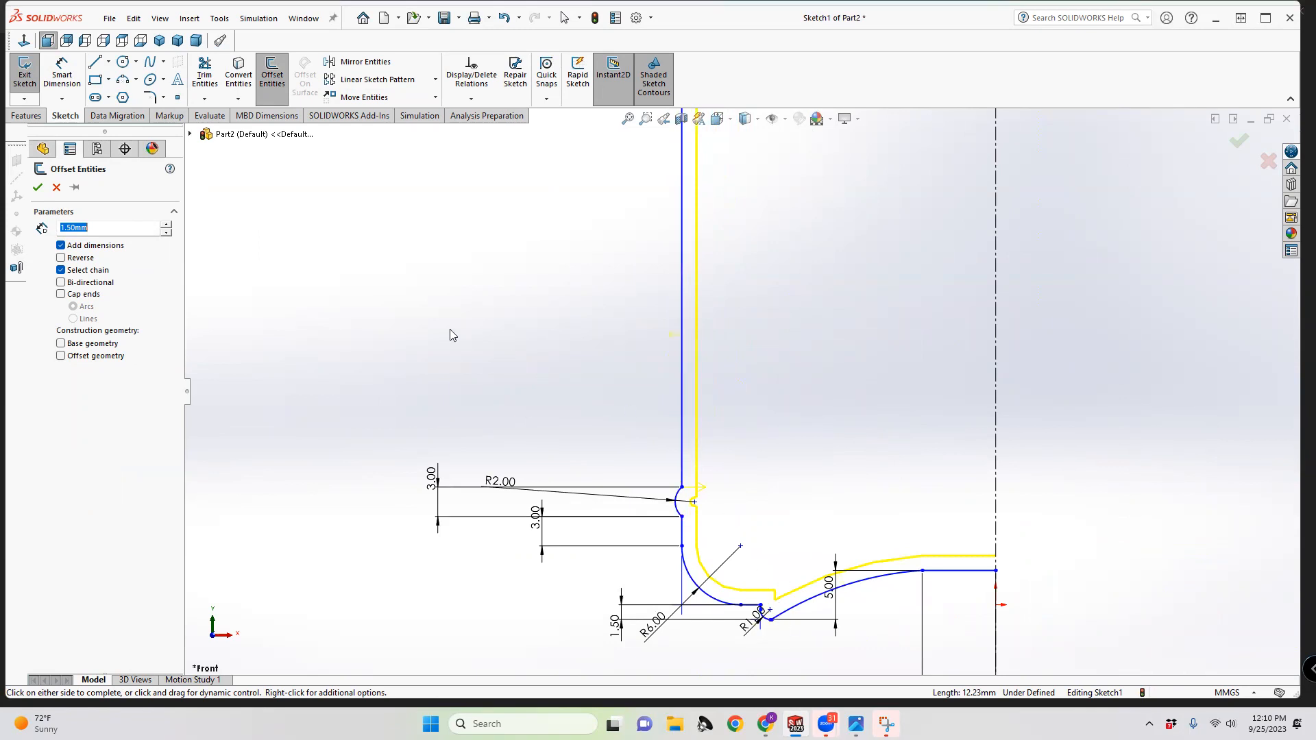
left_click(37, 187)
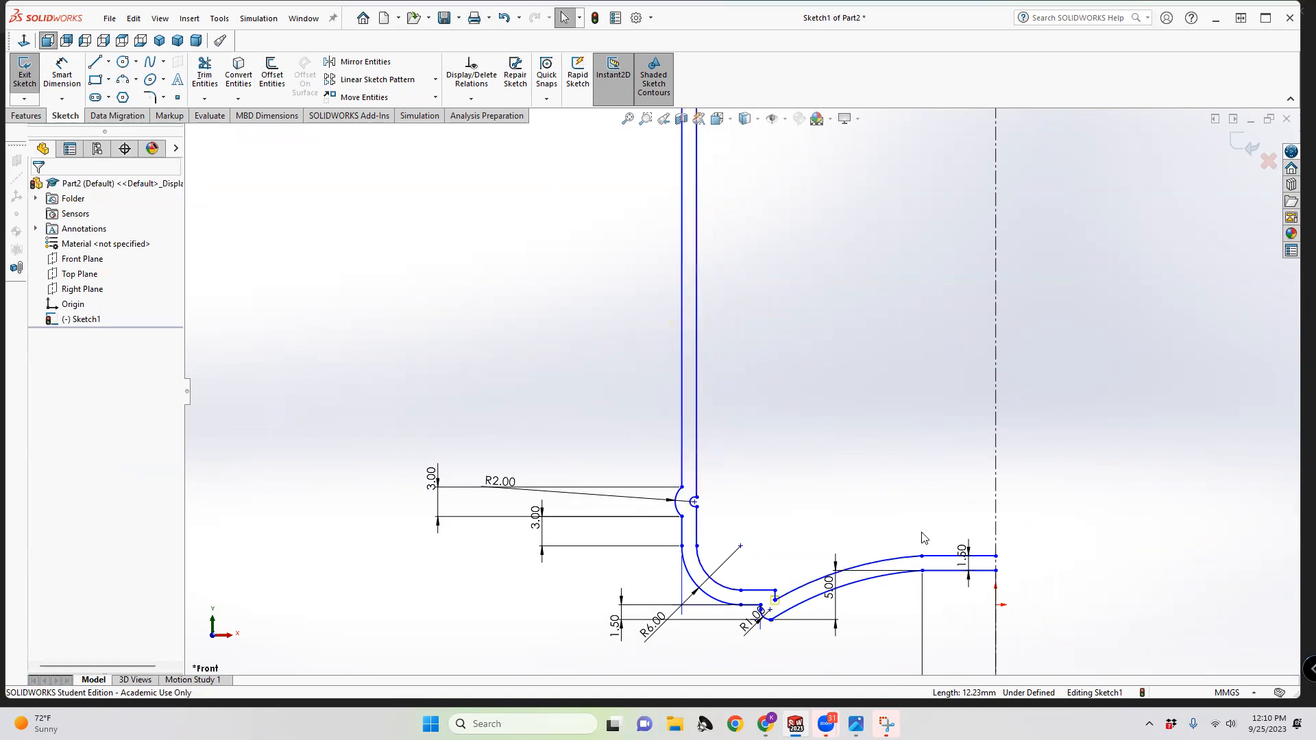
Draw a vertical line on the centerline joining the ends of the original and offset bottom lines
left_click(92, 65)
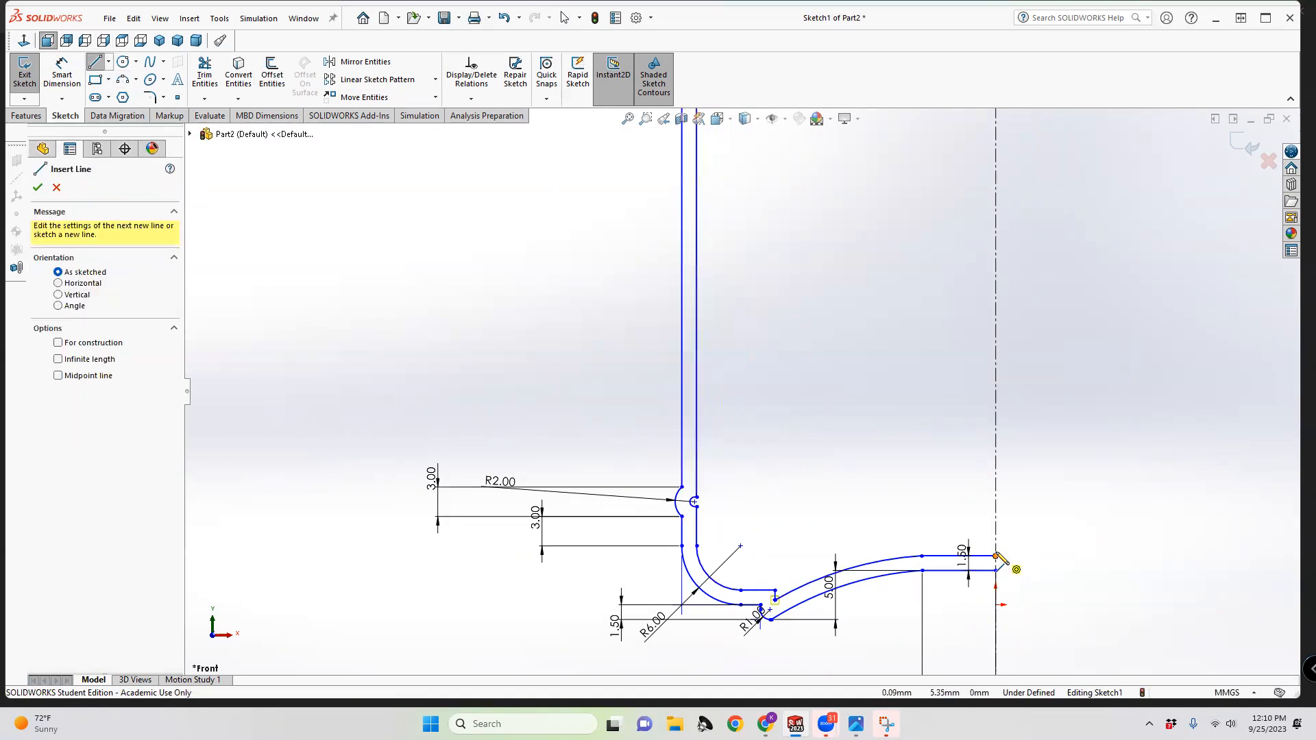
scroll(997, 557, "down", 5)
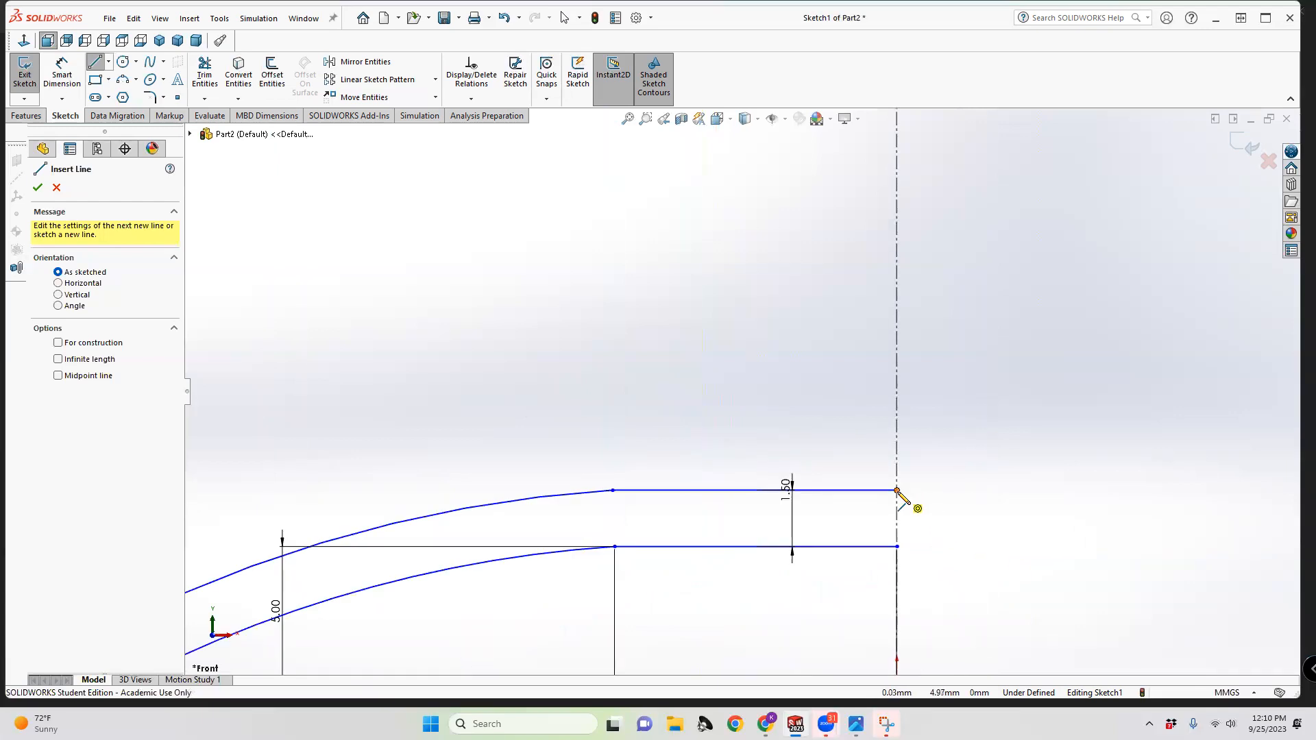
left_click(897, 490)
left_click(897, 547)
Close the top of the wall with a short horizontal line between the upper ends of the original and offset lines
scroll(910, 535, "up", 3)
scroll(794, 452, "up", 5)
scroll(677, 219, "up", 3)
scroll(685, 433, "down", 5)
scroll(714, 455, "down", 5)
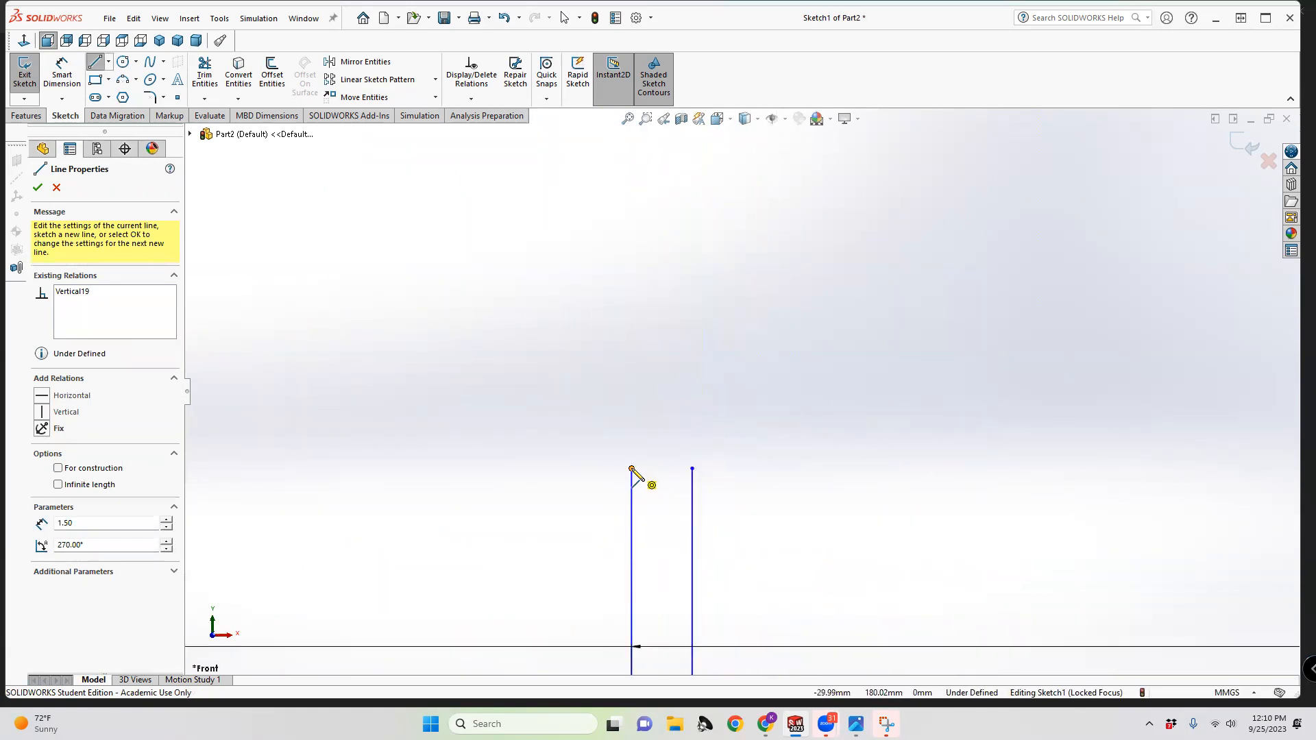
left_click(691, 469)
scroll(733, 528, "up", 4)
scroll(727, 459, "down", 5)
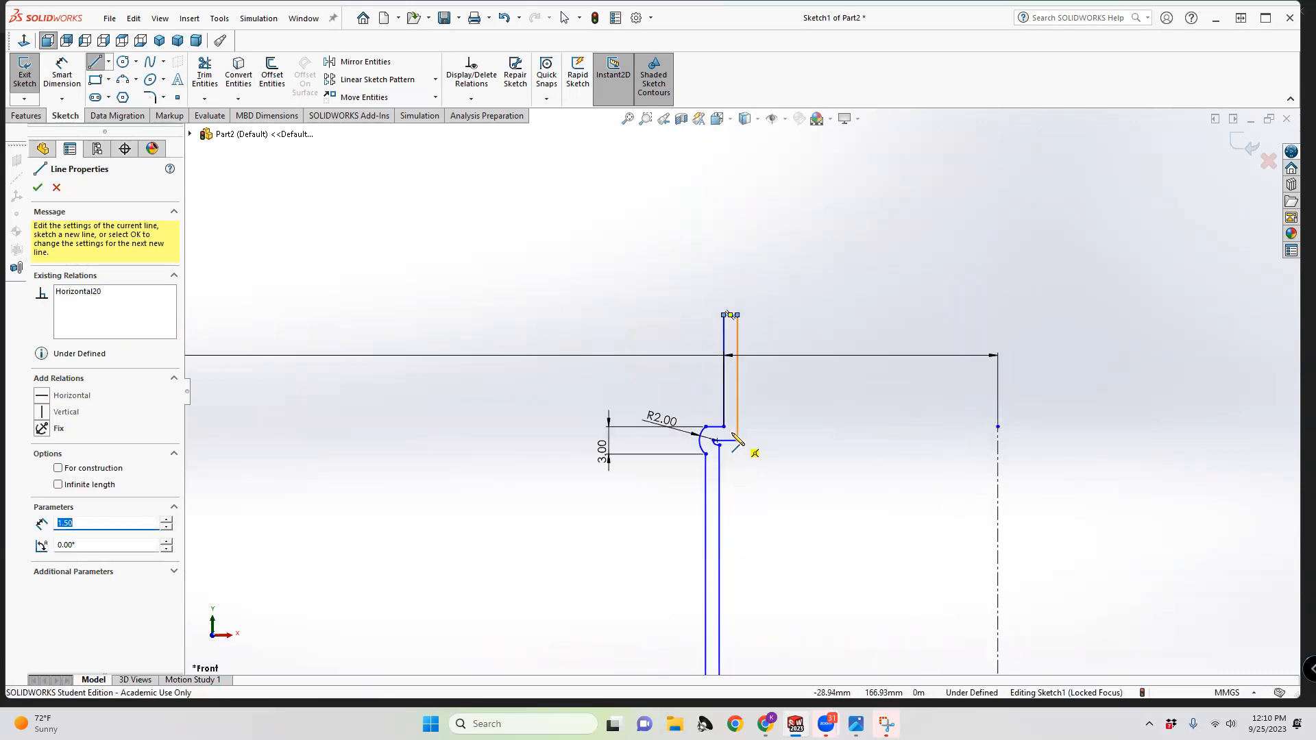
scroll(712, 449, "down", 2)
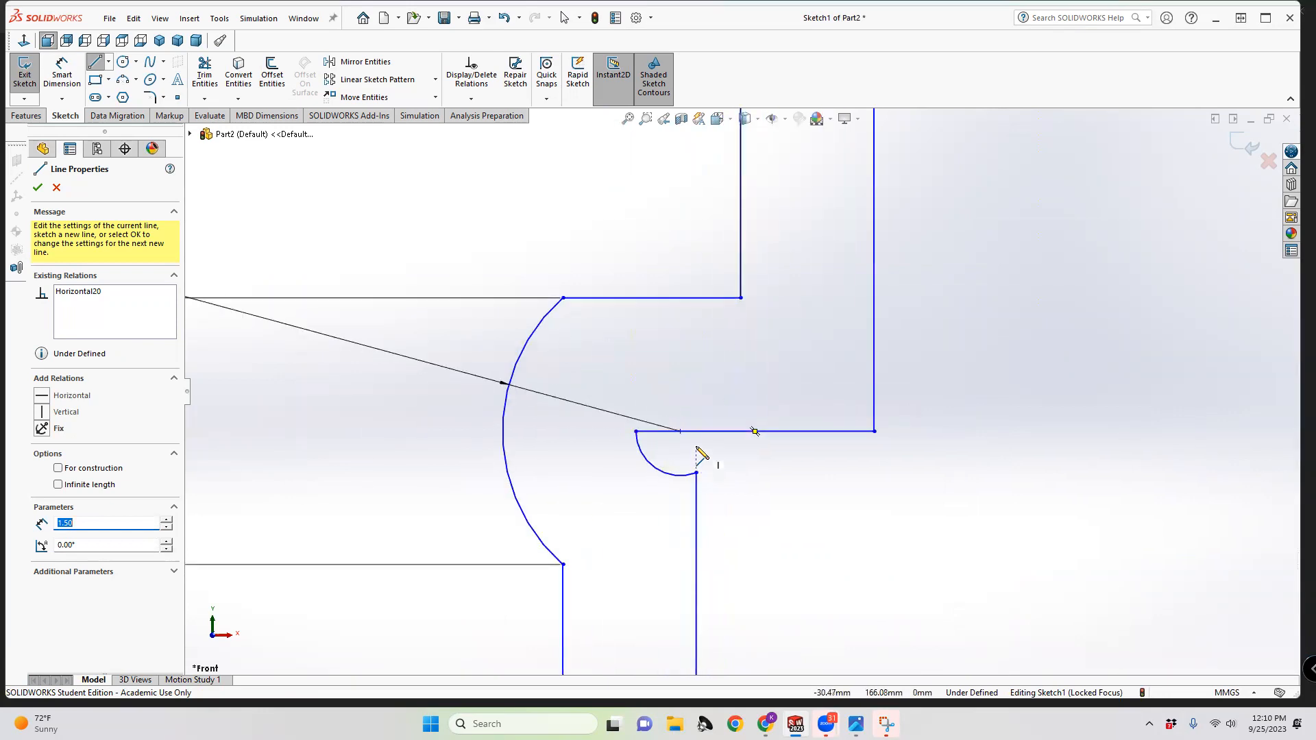
left_click(38, 191)
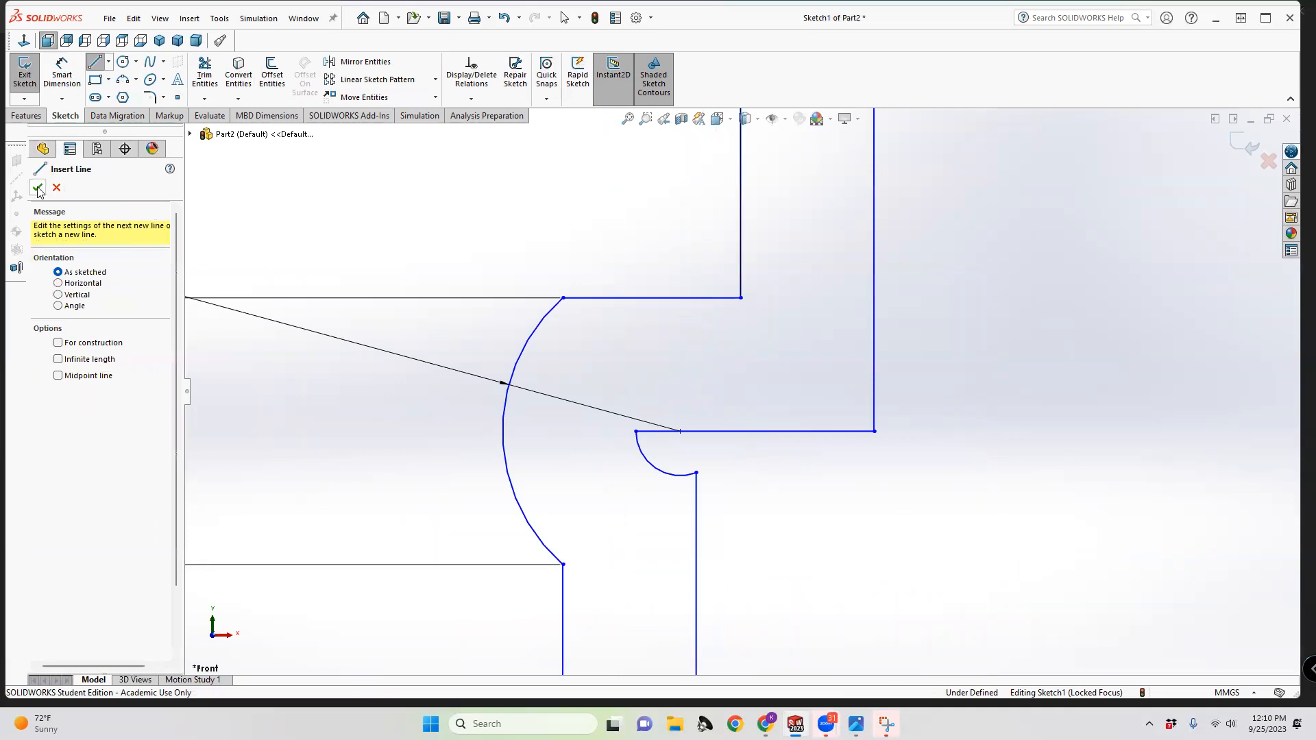
left_click(38, 189)
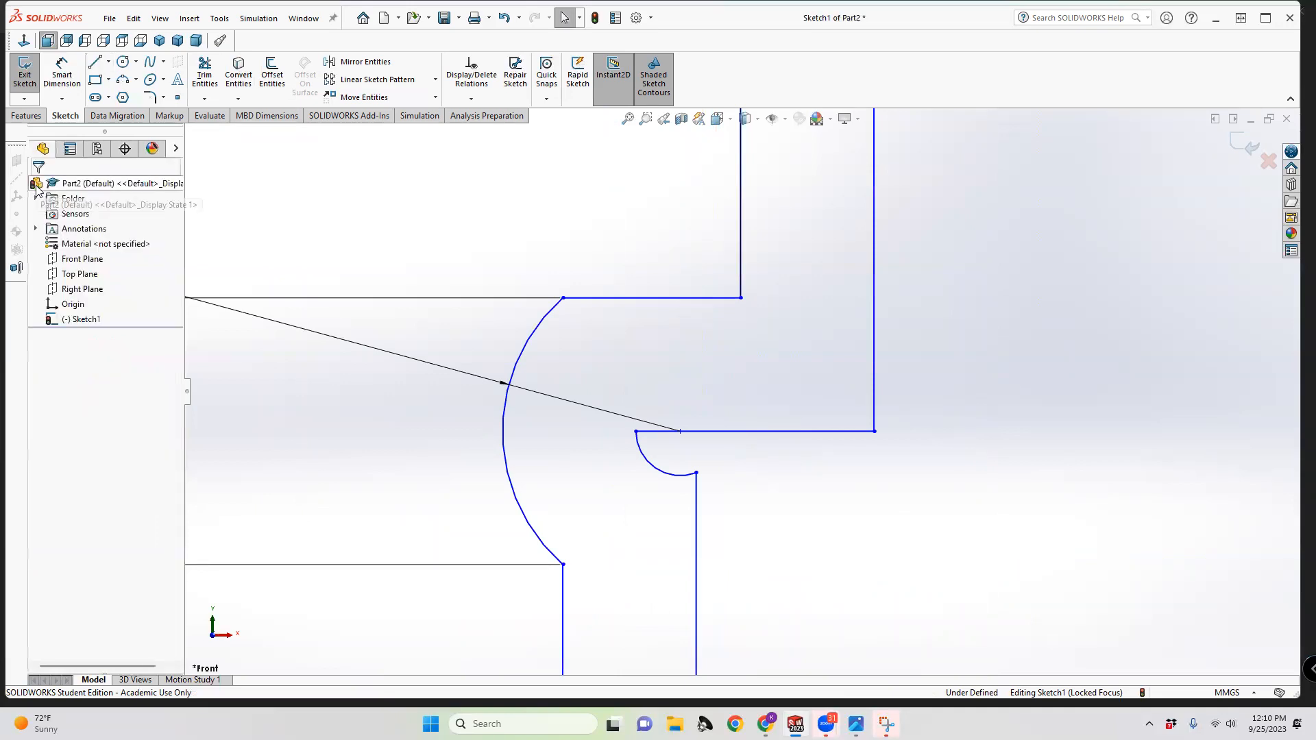
Try to move the endpoint of the small inner arc at the upper groove toward the centerline, and undo the move
left_click(636, 433)
left_click_drag(650, 433, 660, 431)
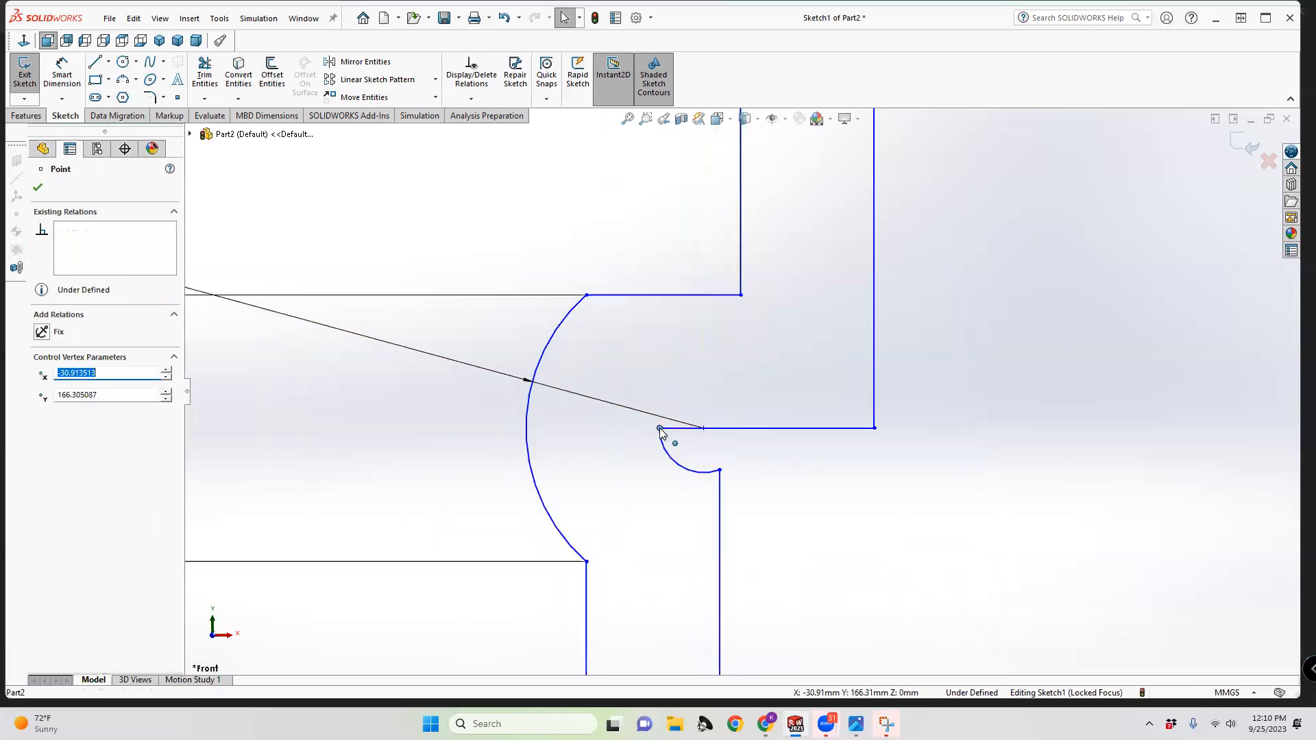
key("ctrl+z")
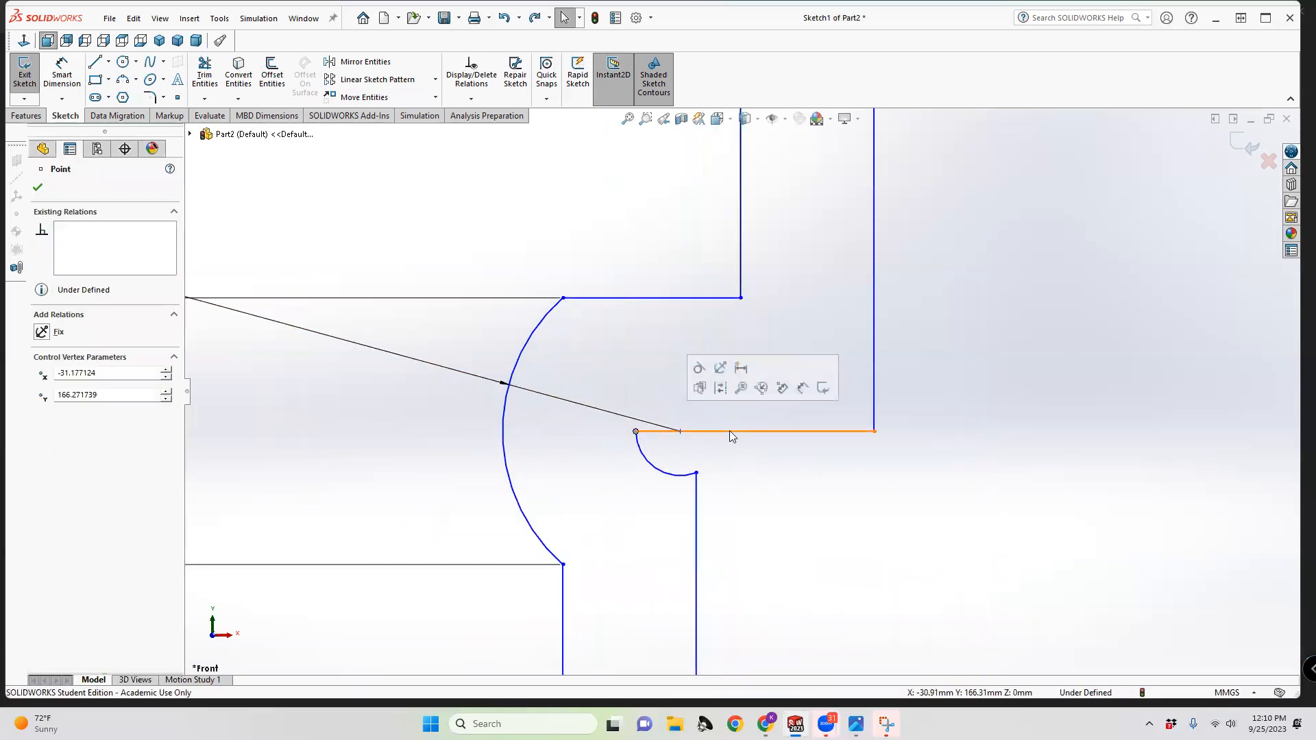
Examine the closed wall profile around the grooves, the curved bottom, the centerline end and the top rim
scroll(730, 433, "up", 6)
scroll(734, 437, "up", 8)
scroll(750, 628, "down", 12)
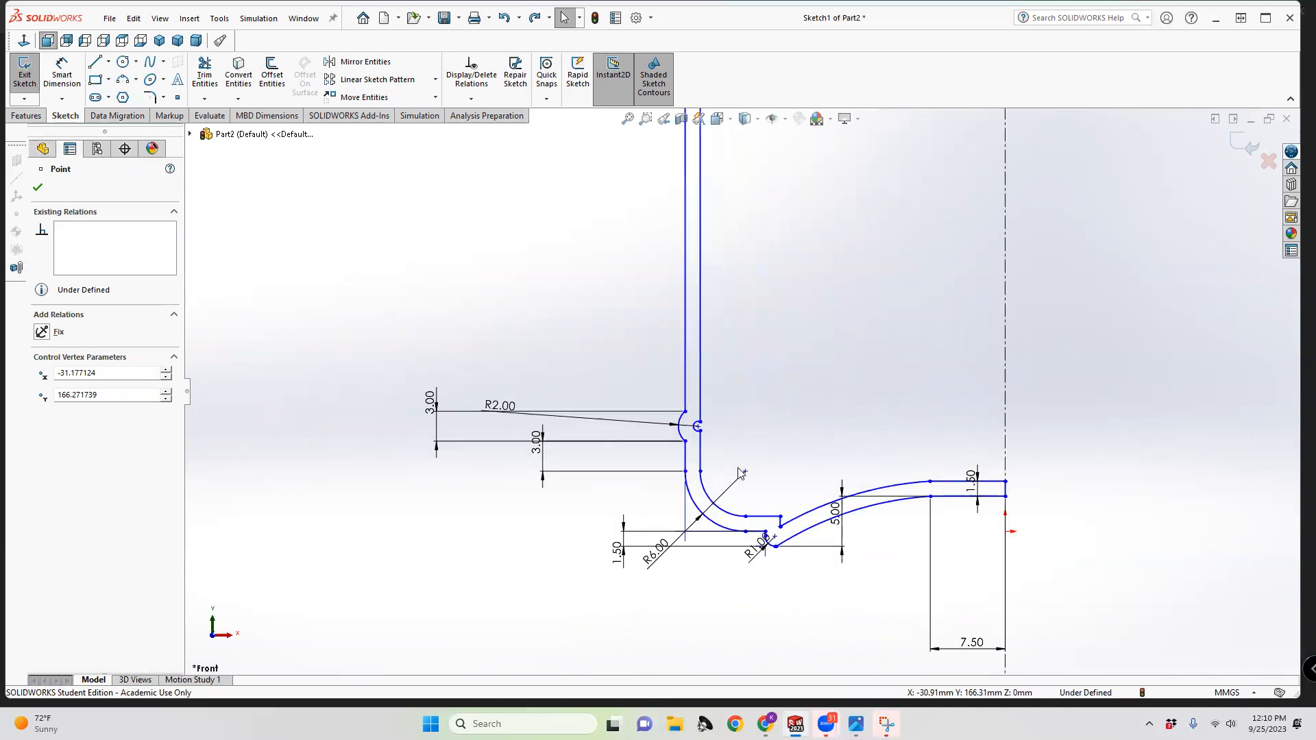
scroll(740, 472, "down", 5)
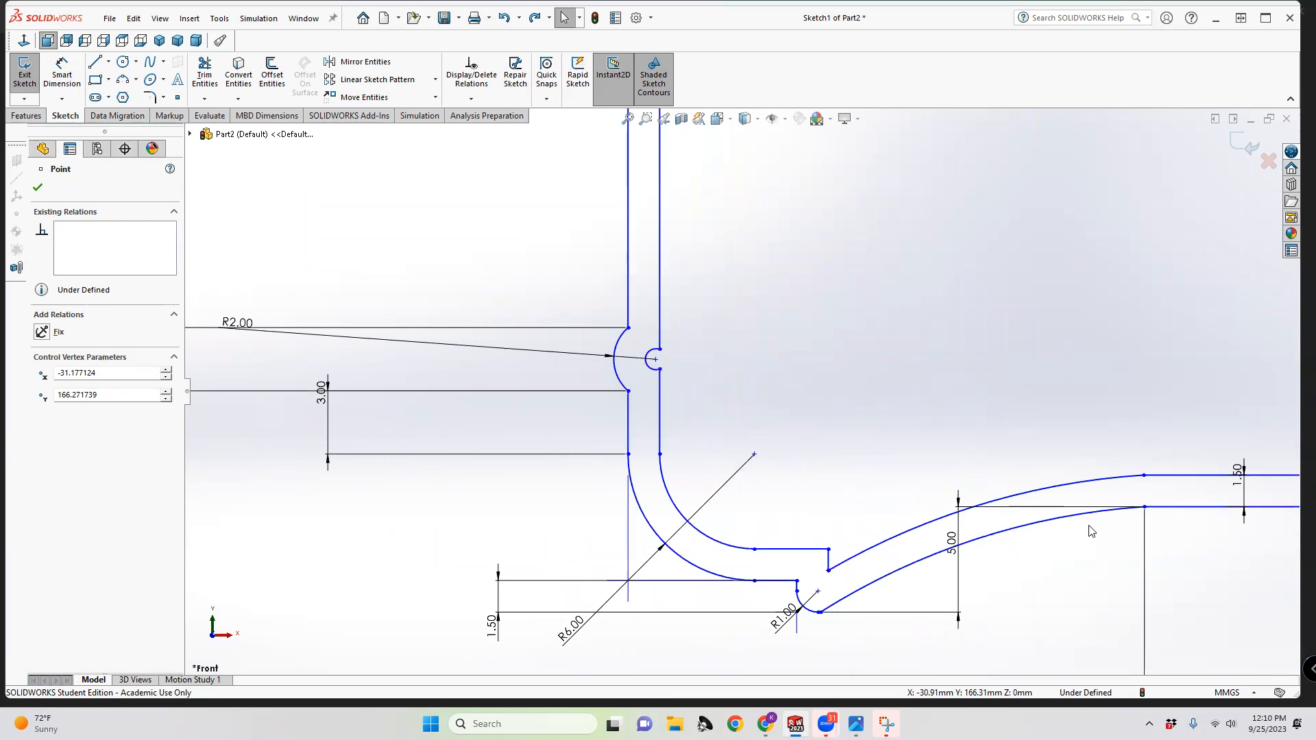
scroll(1057, 538, "up", 1)
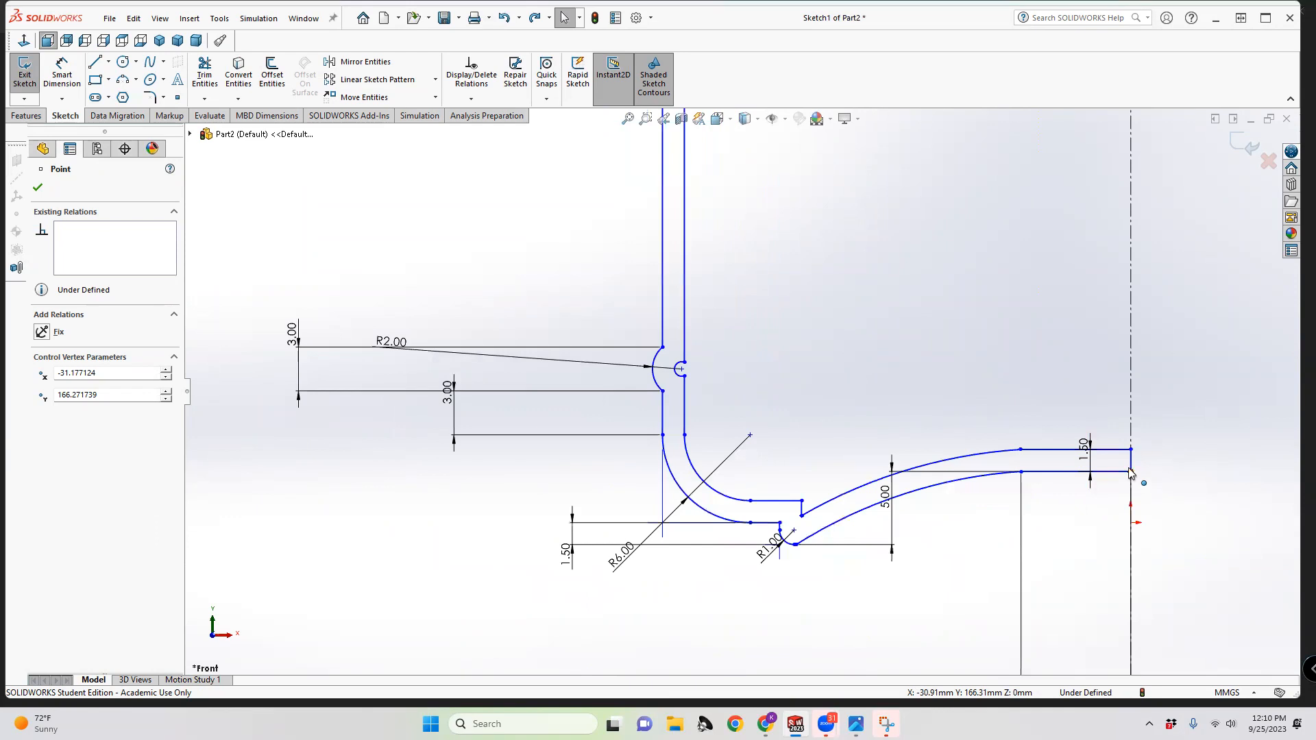
scroll(1127, 464, "up", 3)
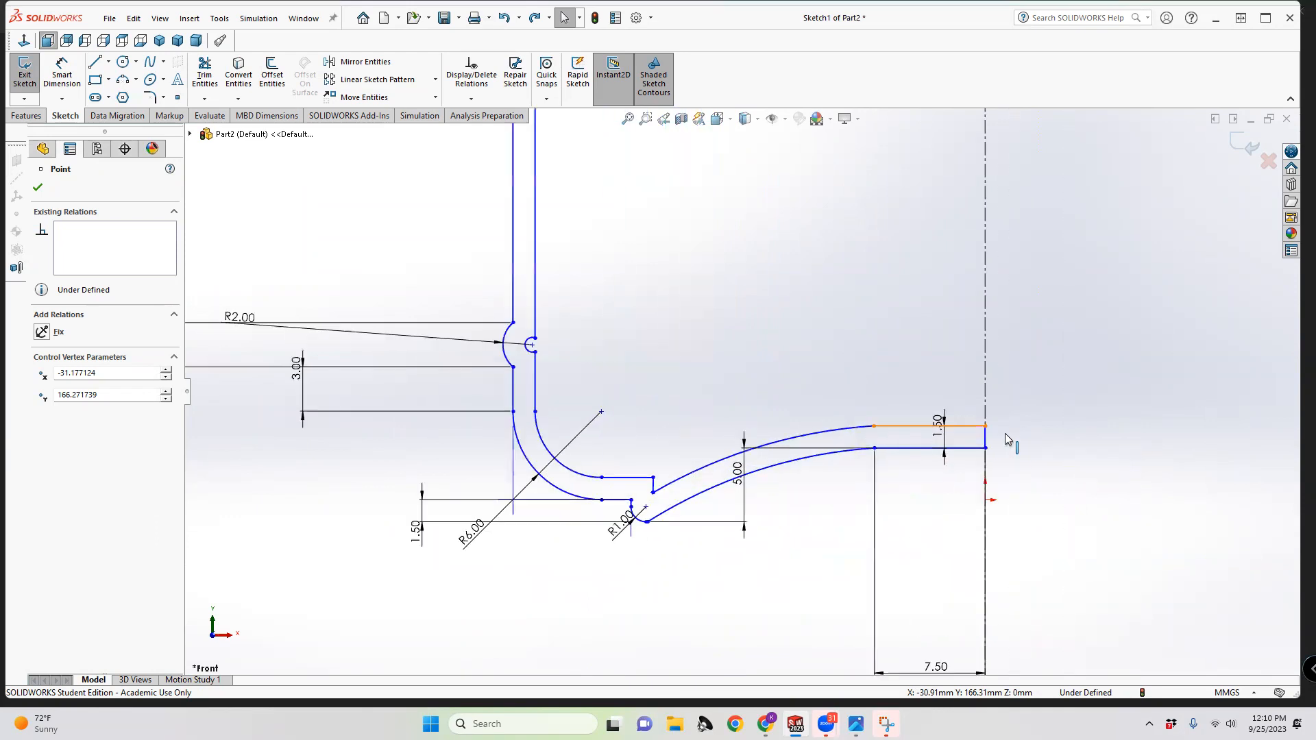
scroll(745, 407, "up", 4)
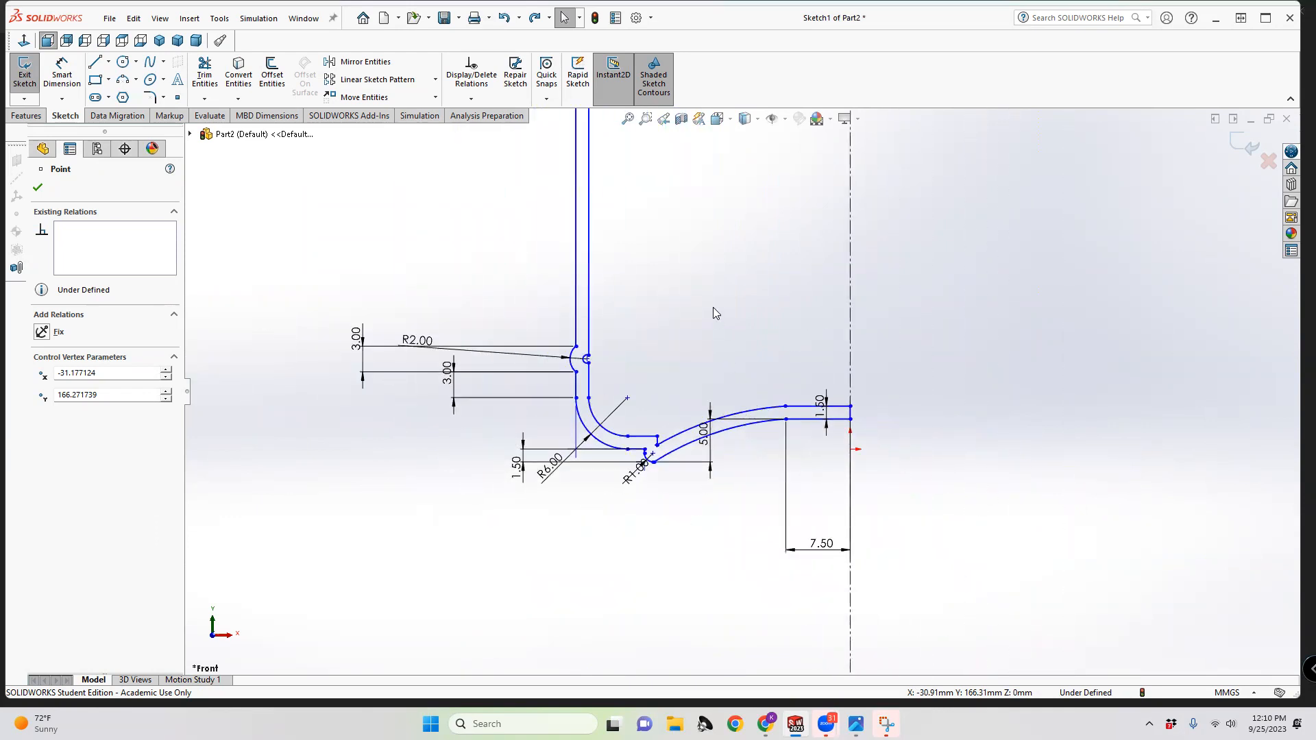
mouse_move(688, 330)
middle_mouse_down("ctrl")
mouse_move(696, 500)
mouse_move(740, 452)
mouse_move(686, 513)
mouse_move(683, 491)
mouse_move(666, 514)
middle_mouse_up("ctrl")
scroll(684, 491, "up", 4)
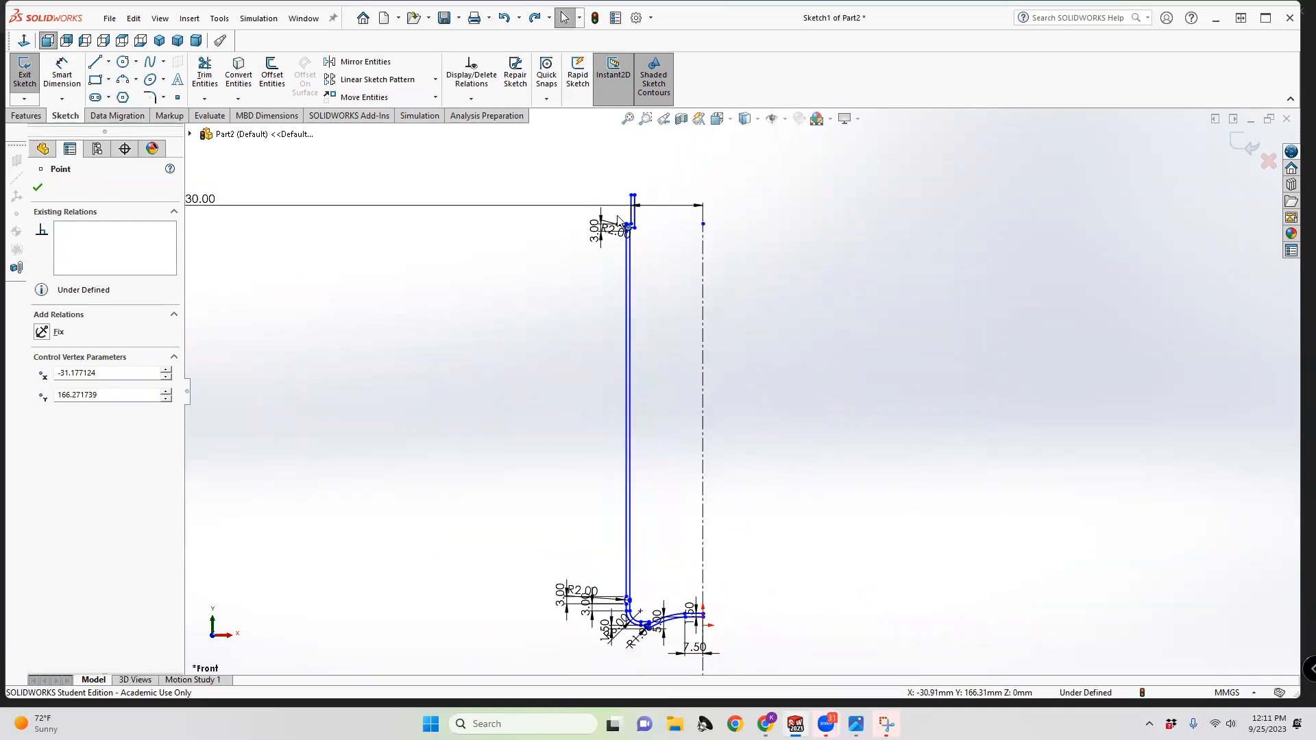
key("space")
left_click(655, 425)
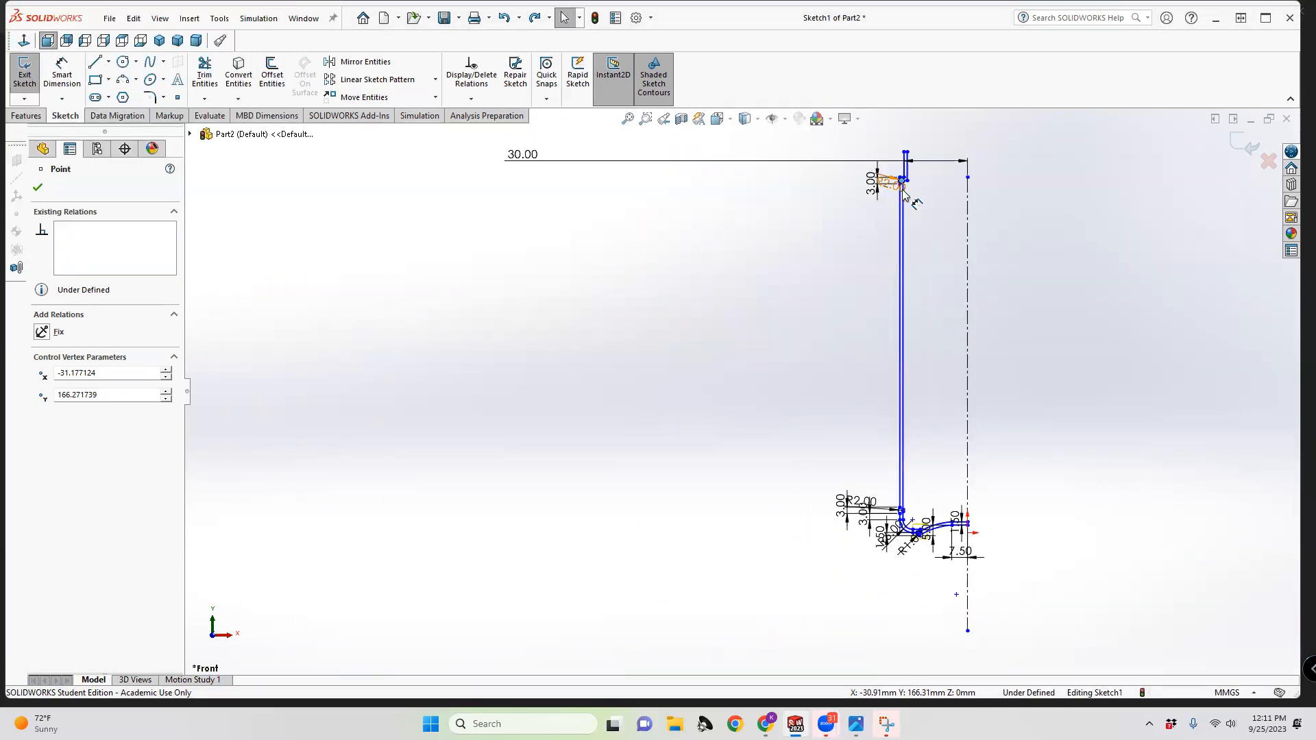
Dimension the small rectangle's bottom edge 3 mm above the horizontal ledge at the upper groove
scroll(903, 194, "down", 6)
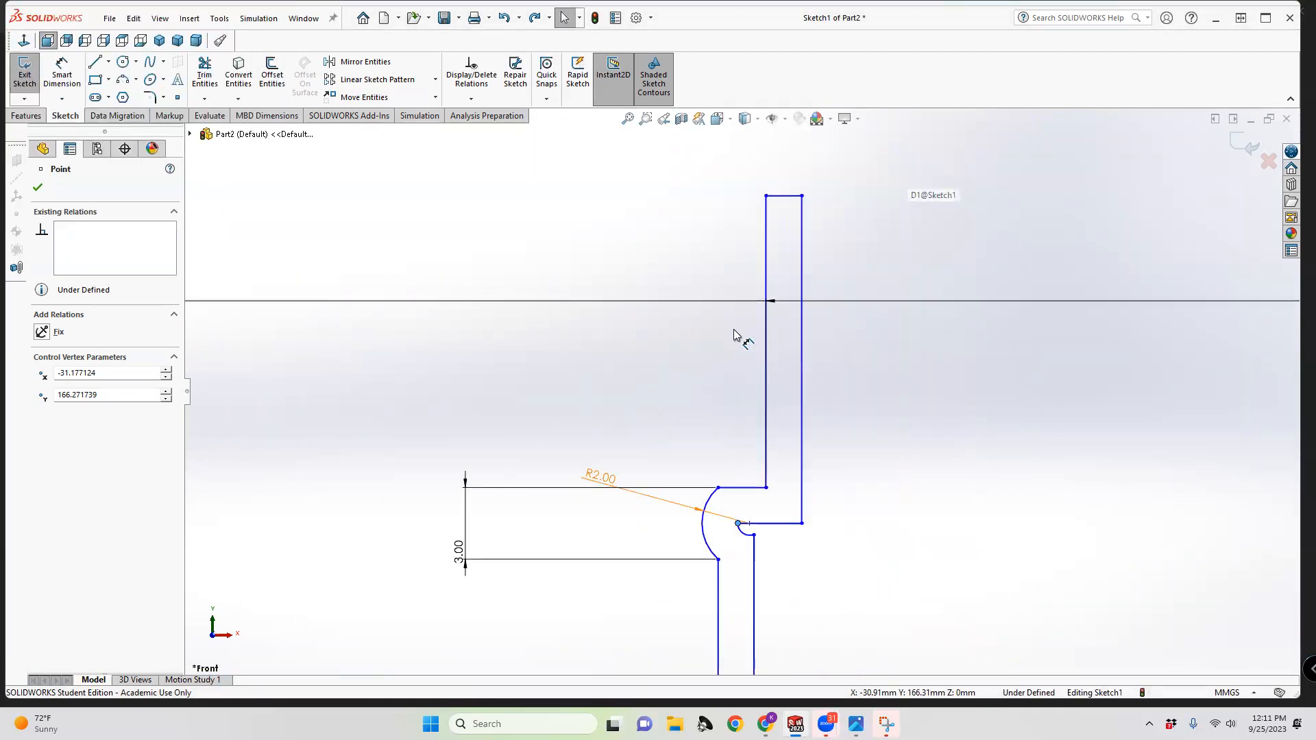
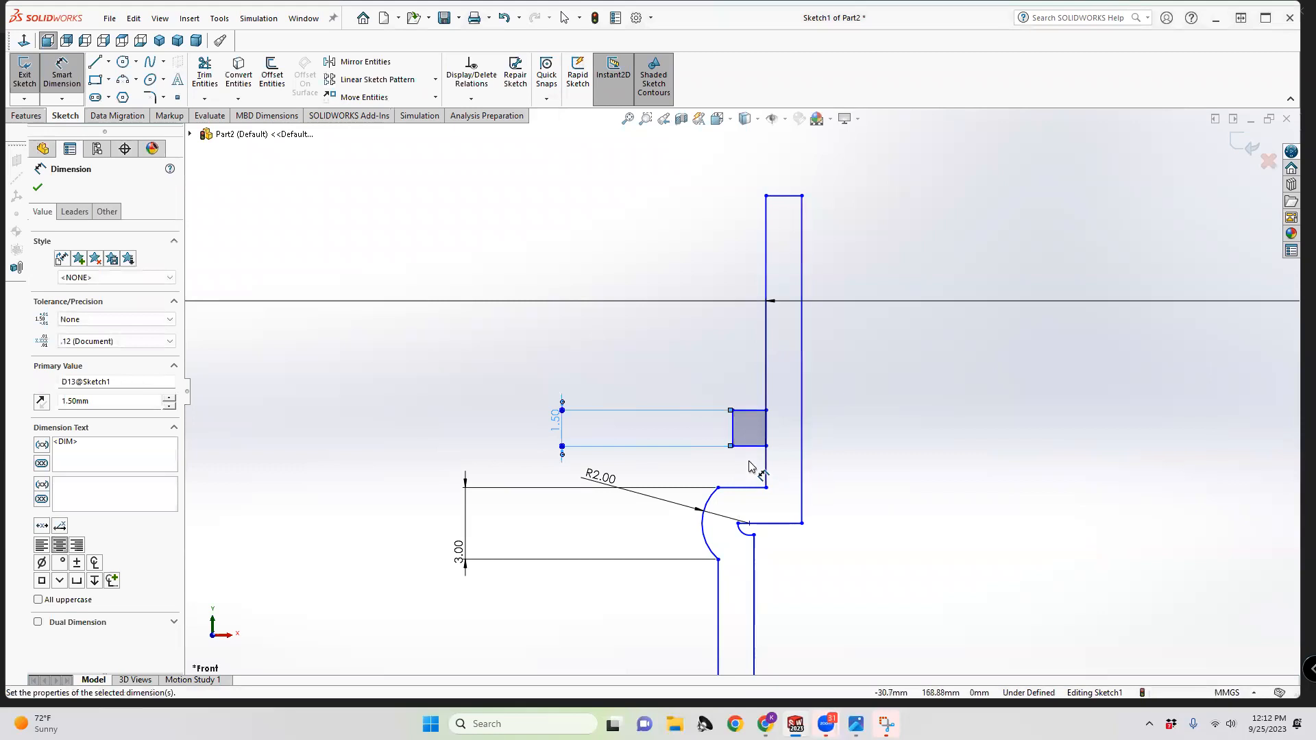
left_click(752, 488)
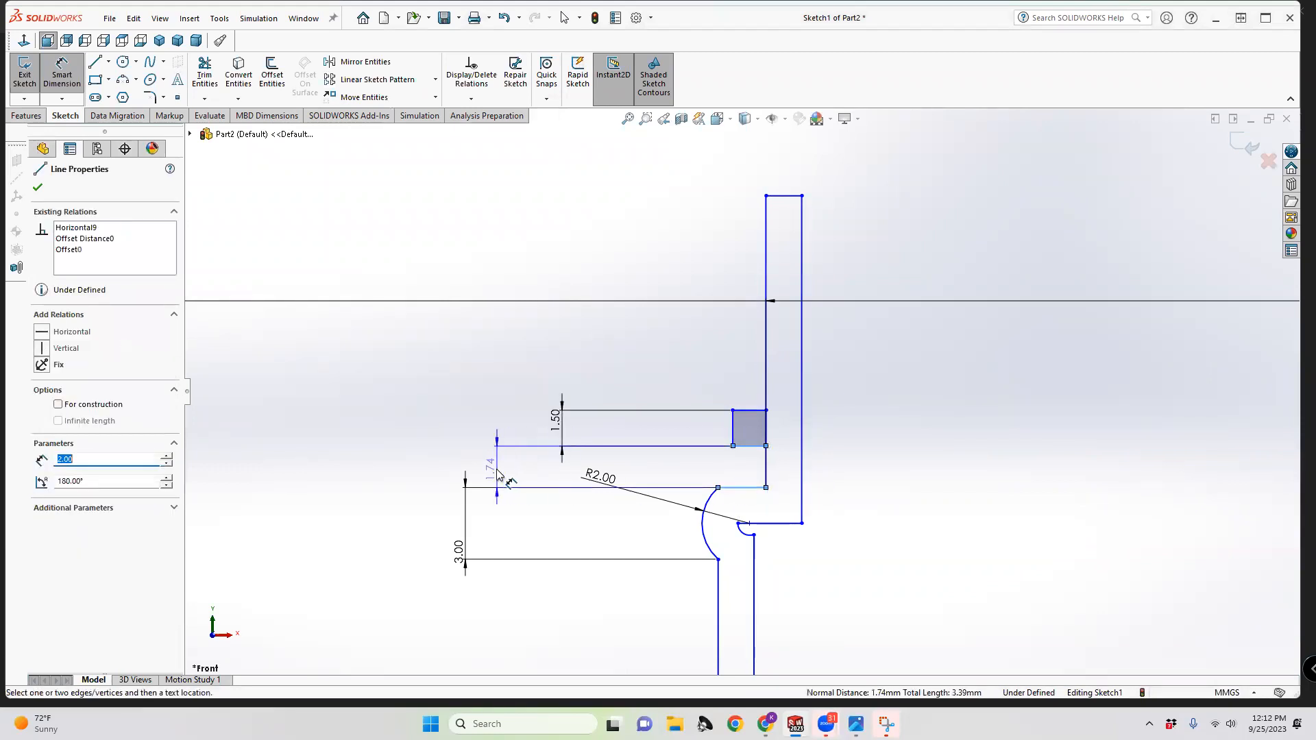
left_click(488, 472)
type("3")
key("Return")
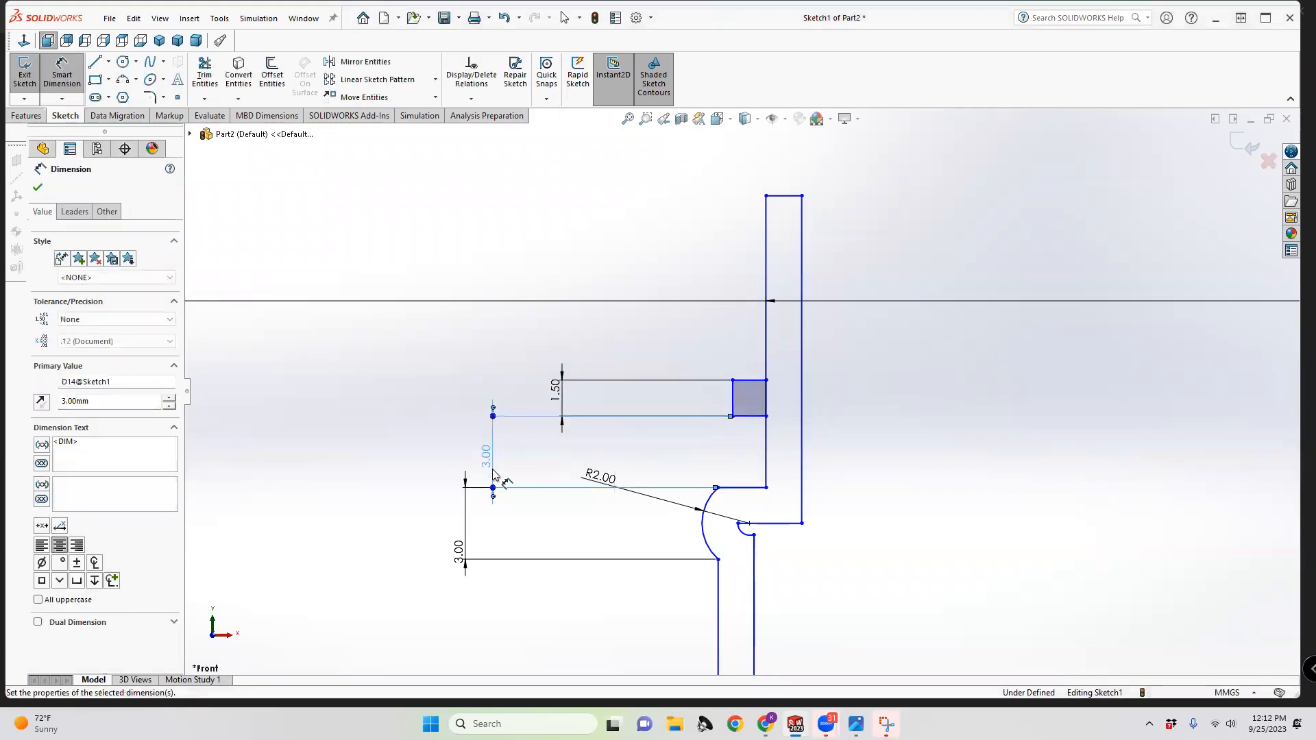
left_click(719, 340)
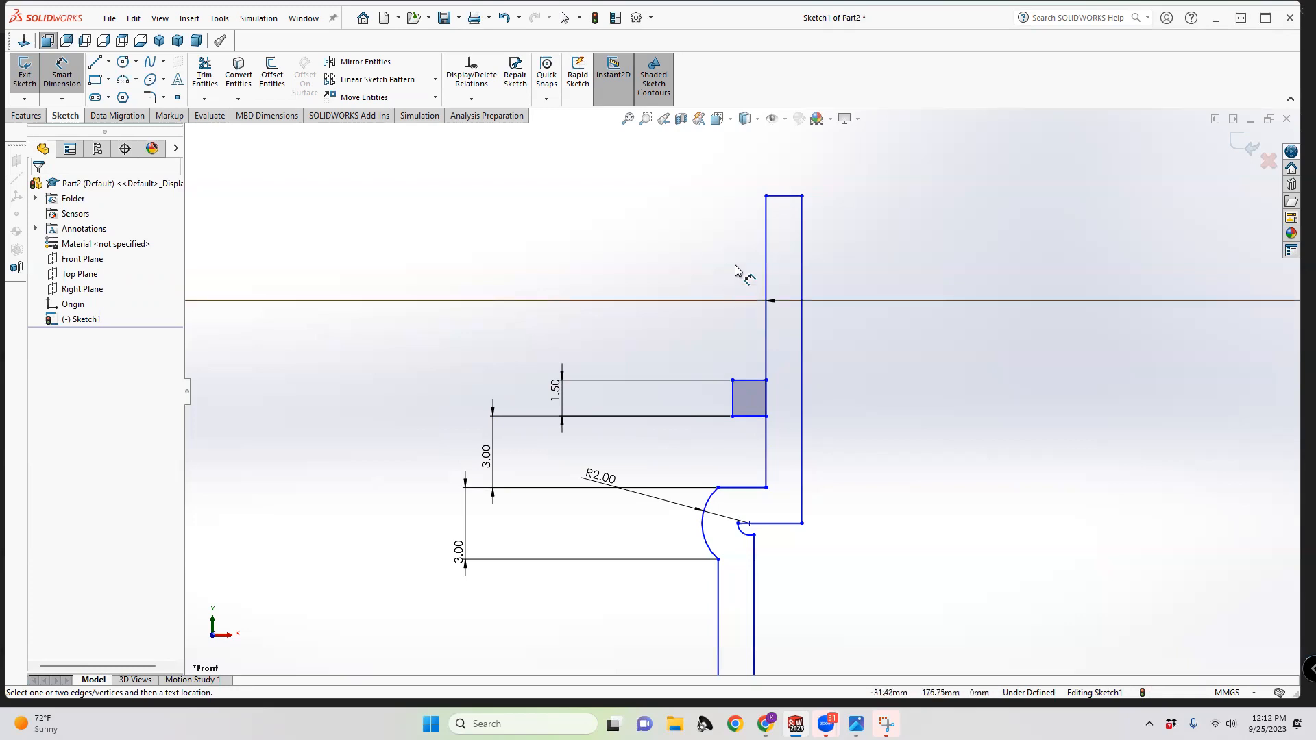
Sketch a second rectangle about 1.4 mm wide and 1.8 mm high on the wall's outer line, above the first one
left_click(100, 81)
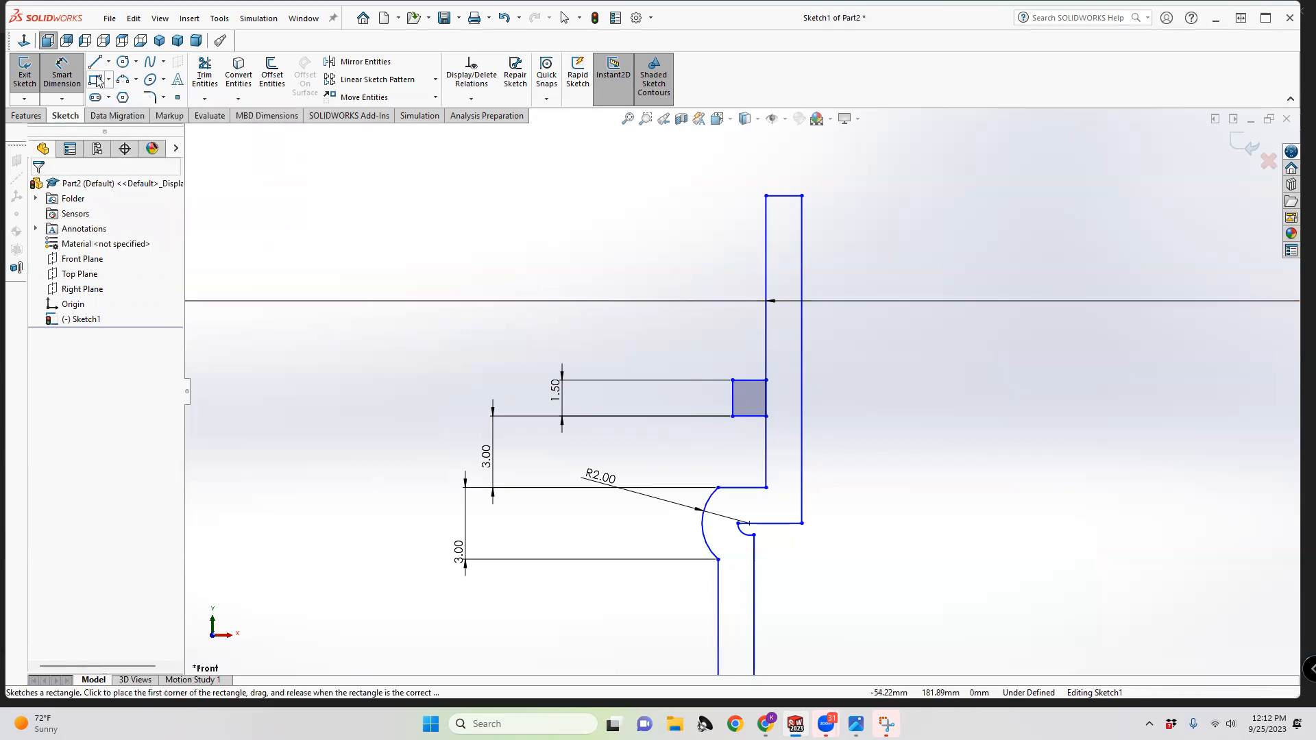
left_click(766, 309)
left_click(733, 266)
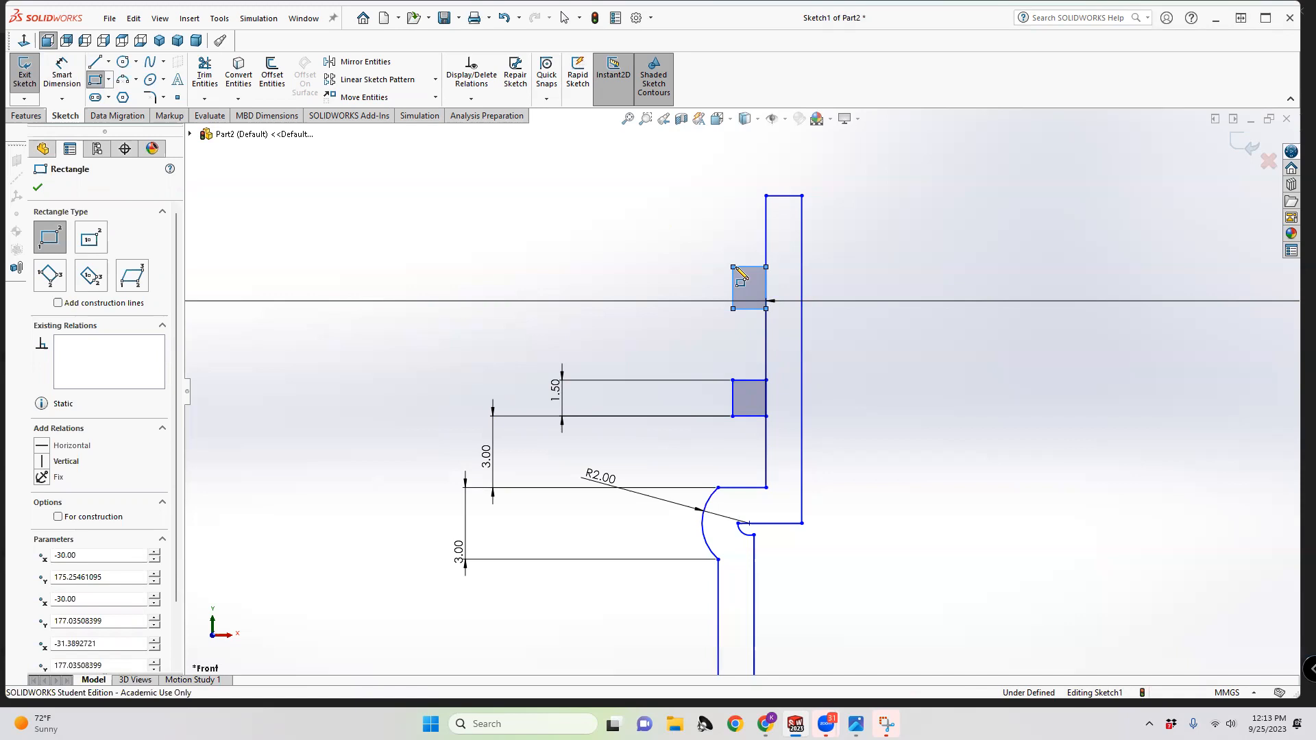
Set the gap between the lower rectangle's top edge and the upper rectangle's bottom edge to 4 mm
left_click(62, 74)
left_click(756, 381)
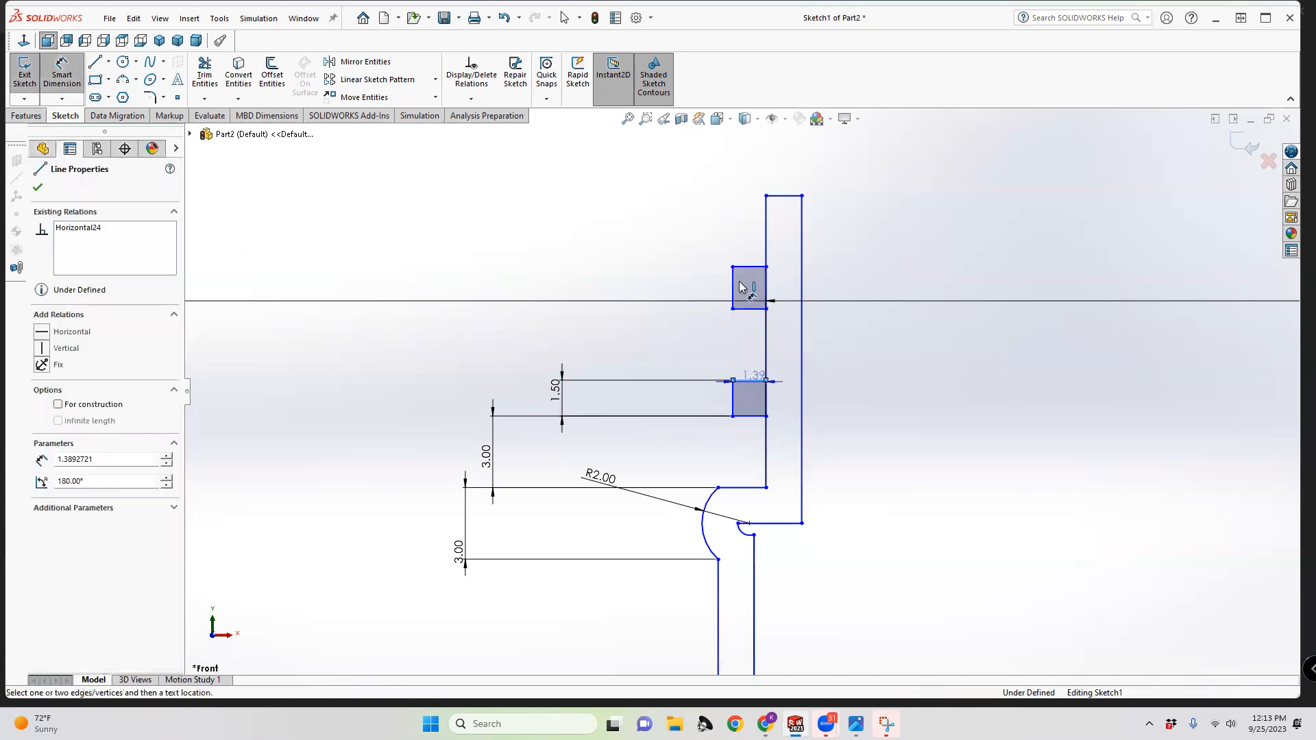
left_click(750, 309)
left_click(590, 315)
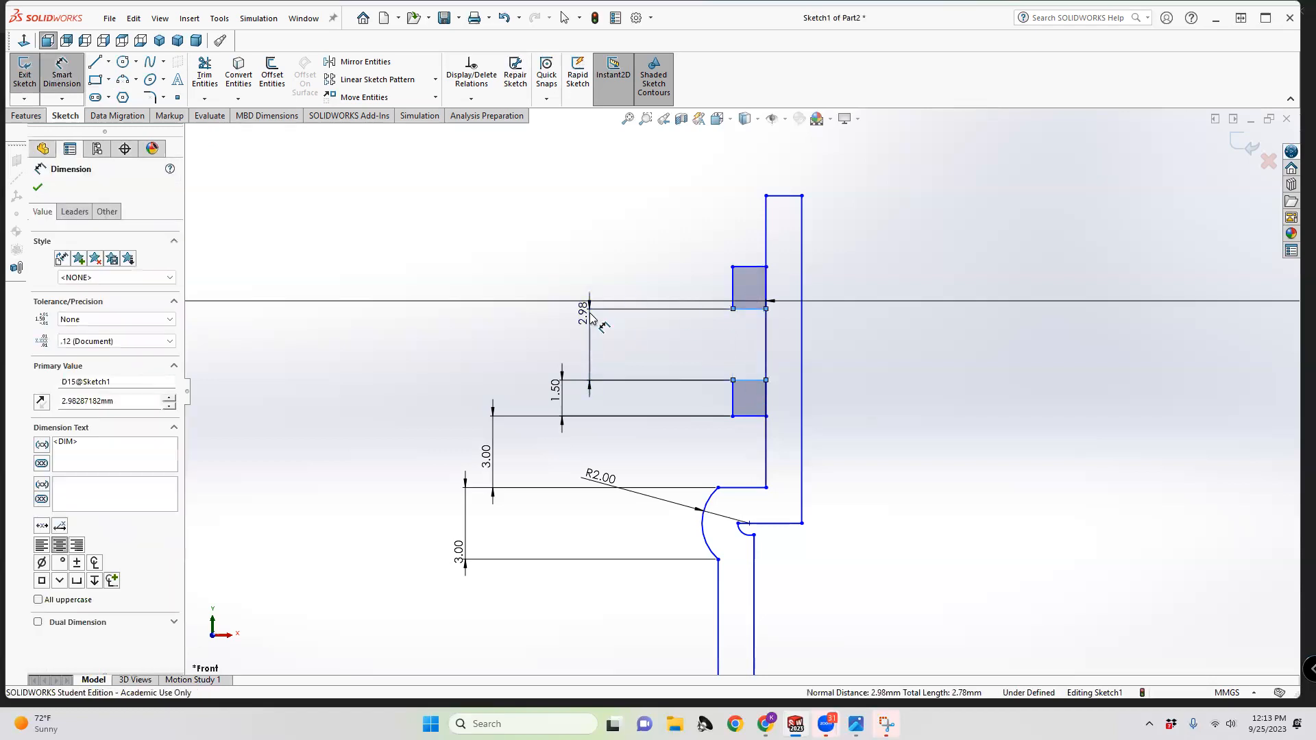
type("4")
key("Return")
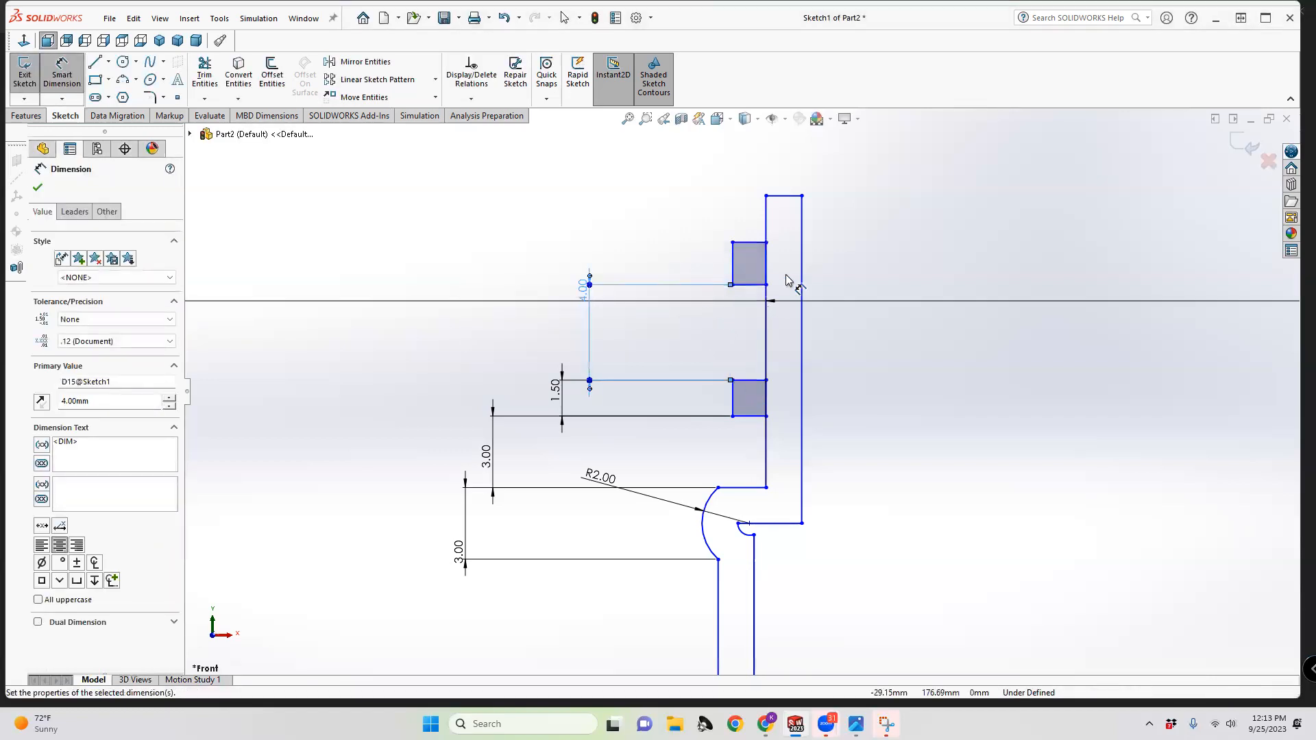
Draw two slanted lines inside the upper rectangle, from its wall-side corners to its outer vertical edge, converging away from the wall
left_click(95, 62)
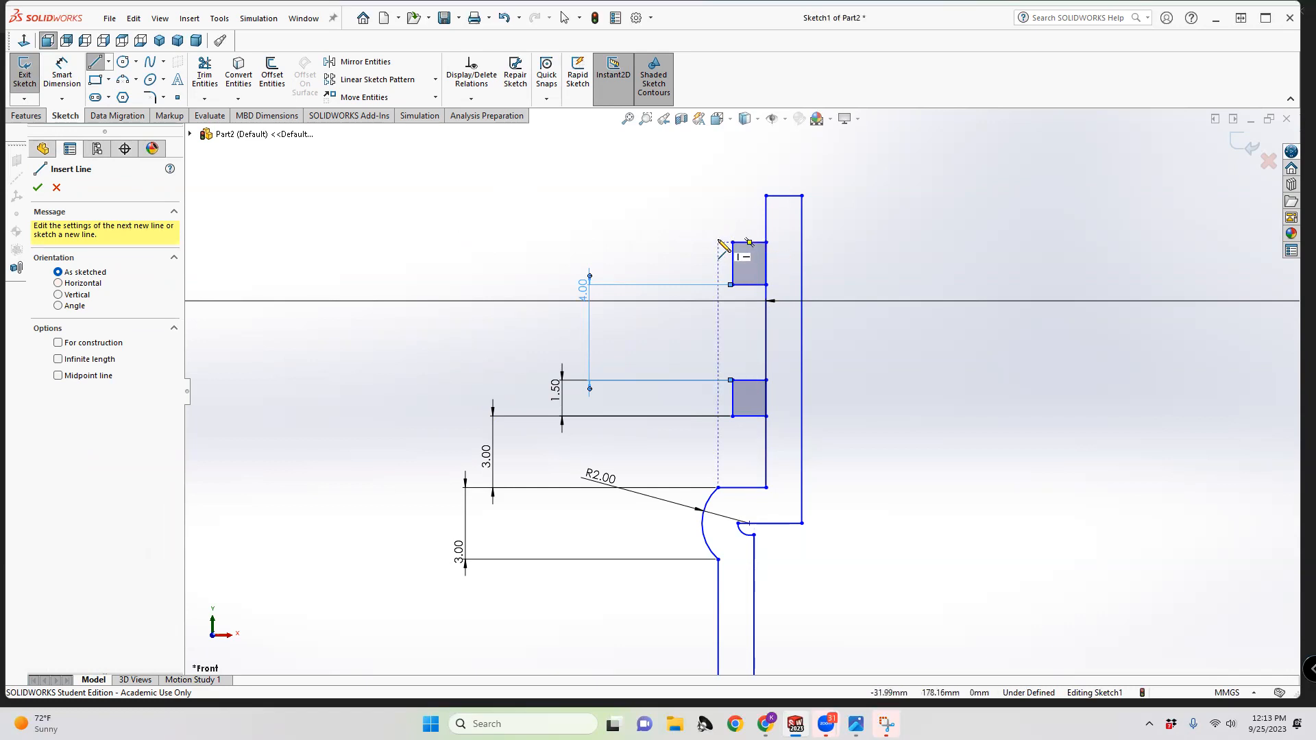
scroll(761, 248, "down", 2)
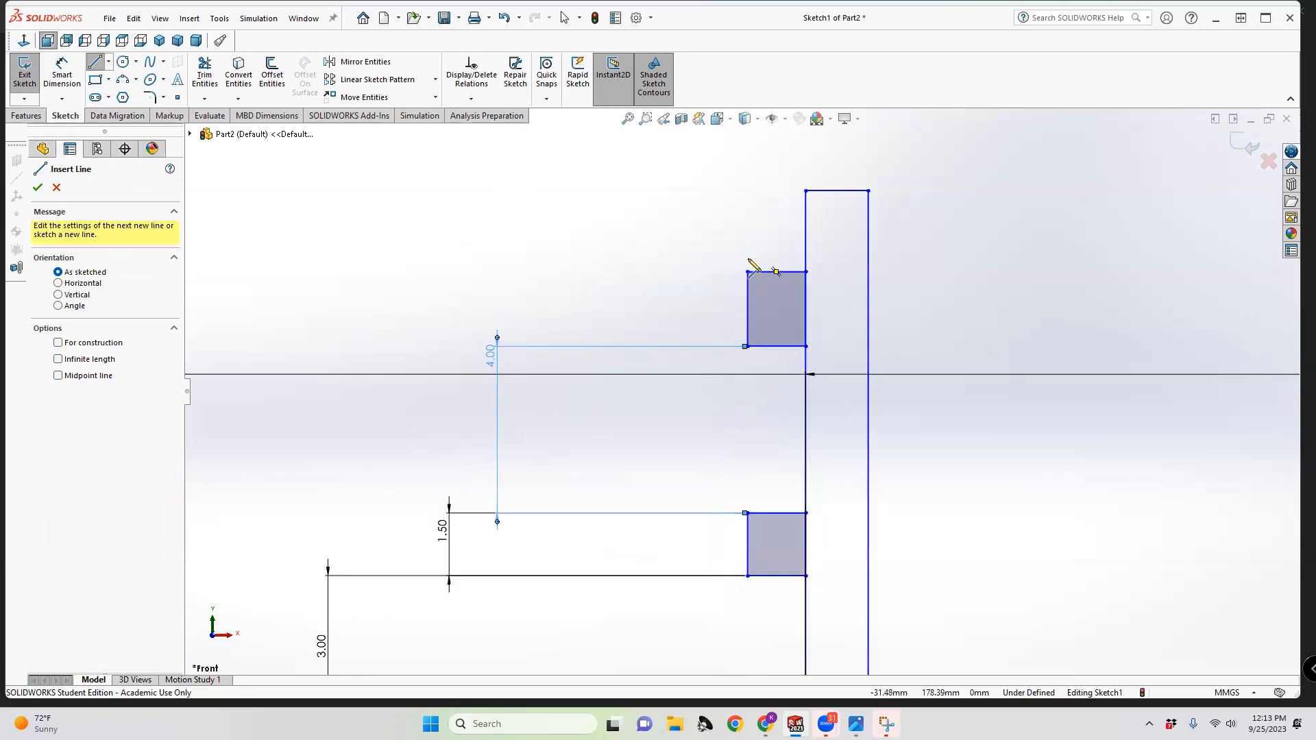
left_click(806, 273)
left_click(748, 283)
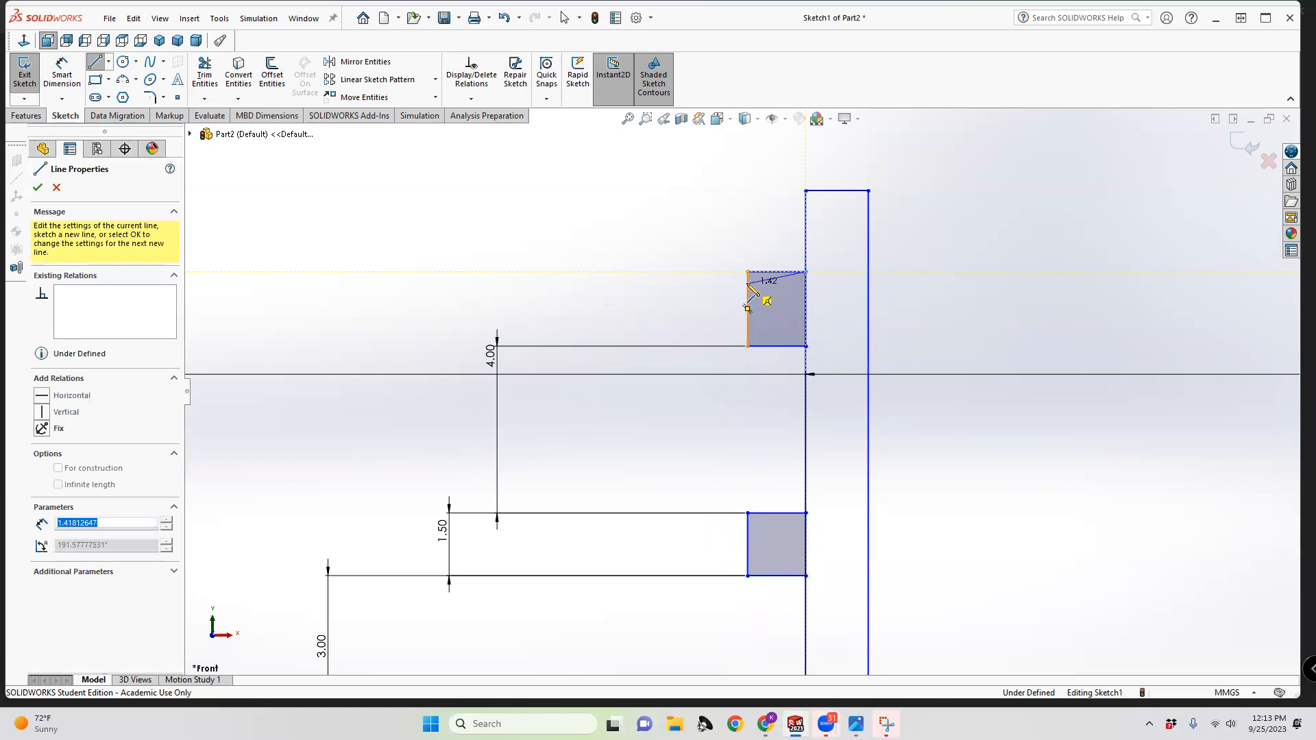
left_click(748, 331)
left_click(806, 346)
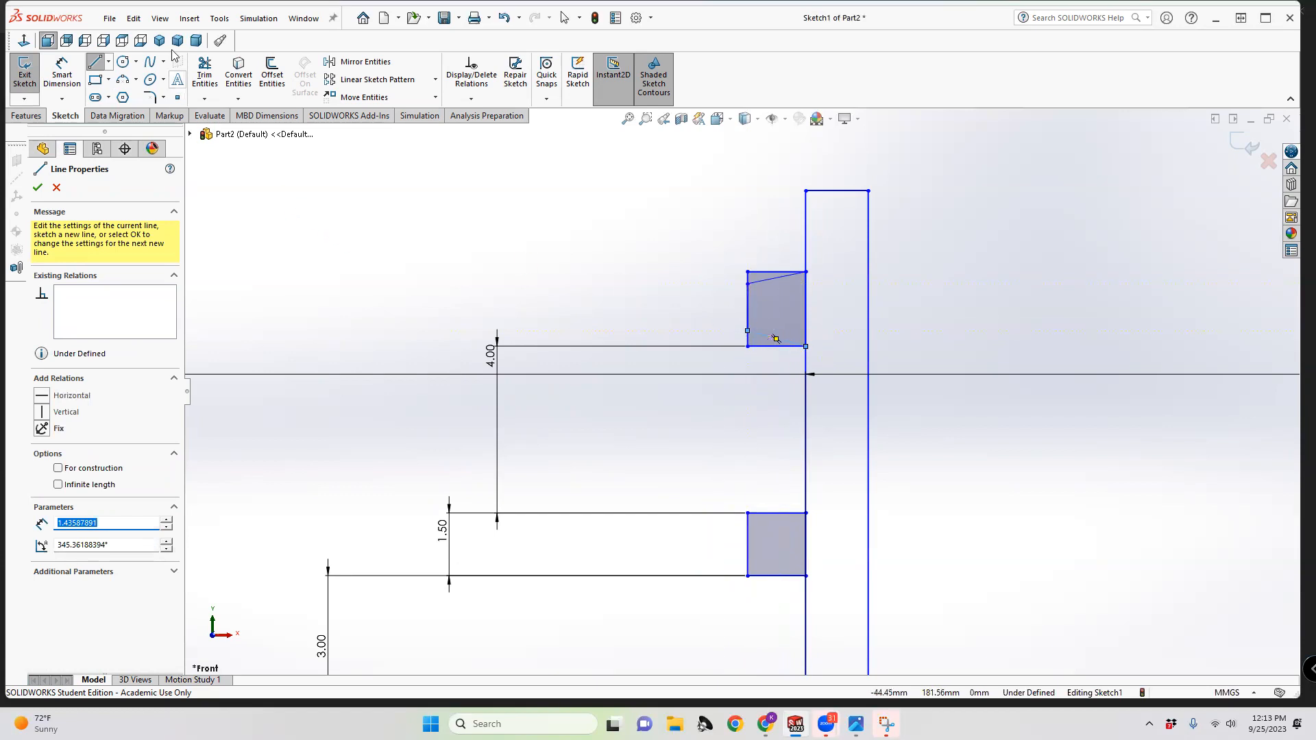
left_click(204, 74)
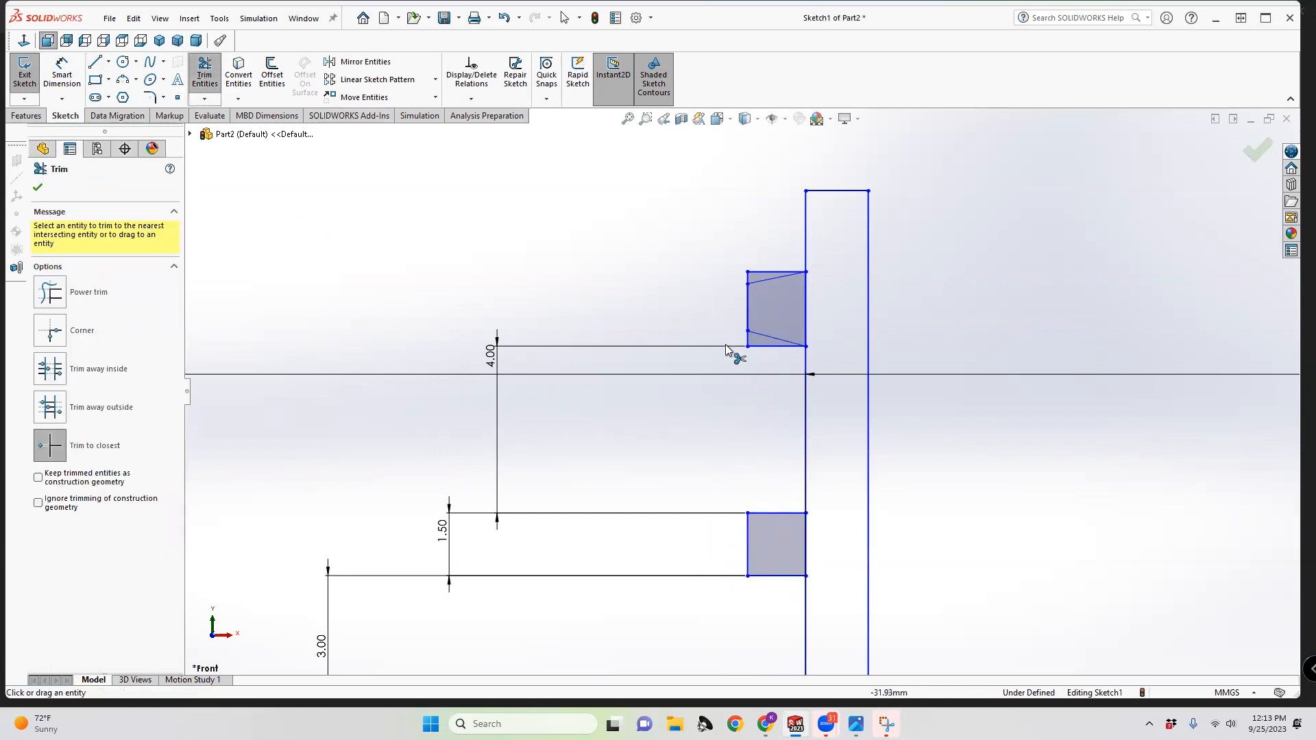
Set the angle between the lower slanted line and the upper rectangle's bottom edge to 30°
left_click(64, 77)
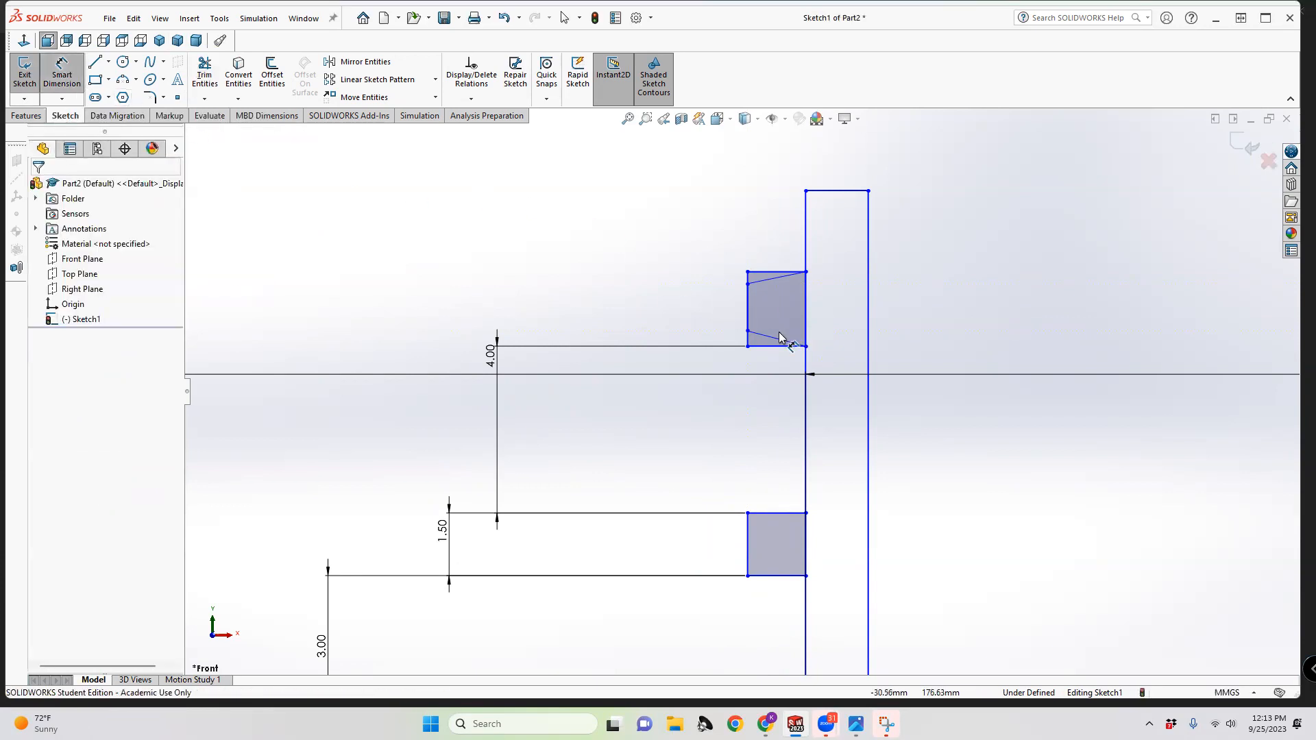
scroll(786, 341, "down", 3)
left_click(735, 355)
left_click(734, 375)
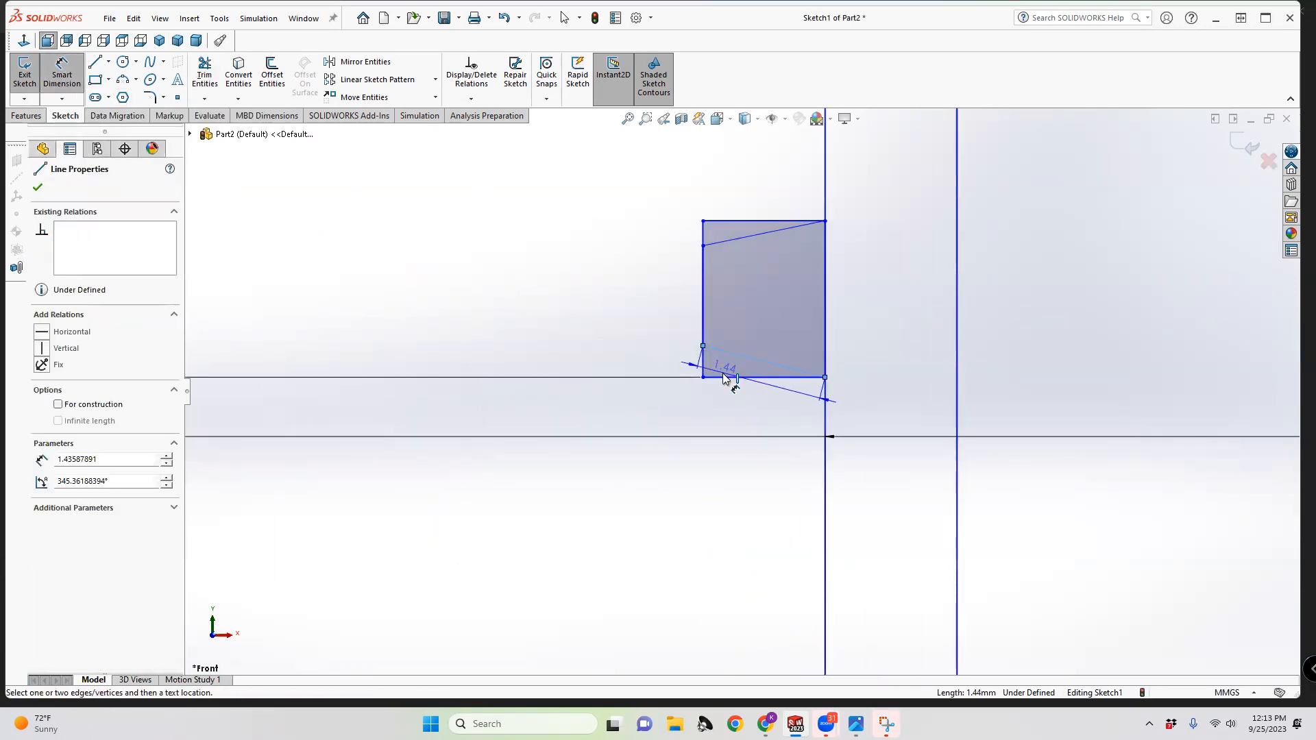
left_click(589, 364)
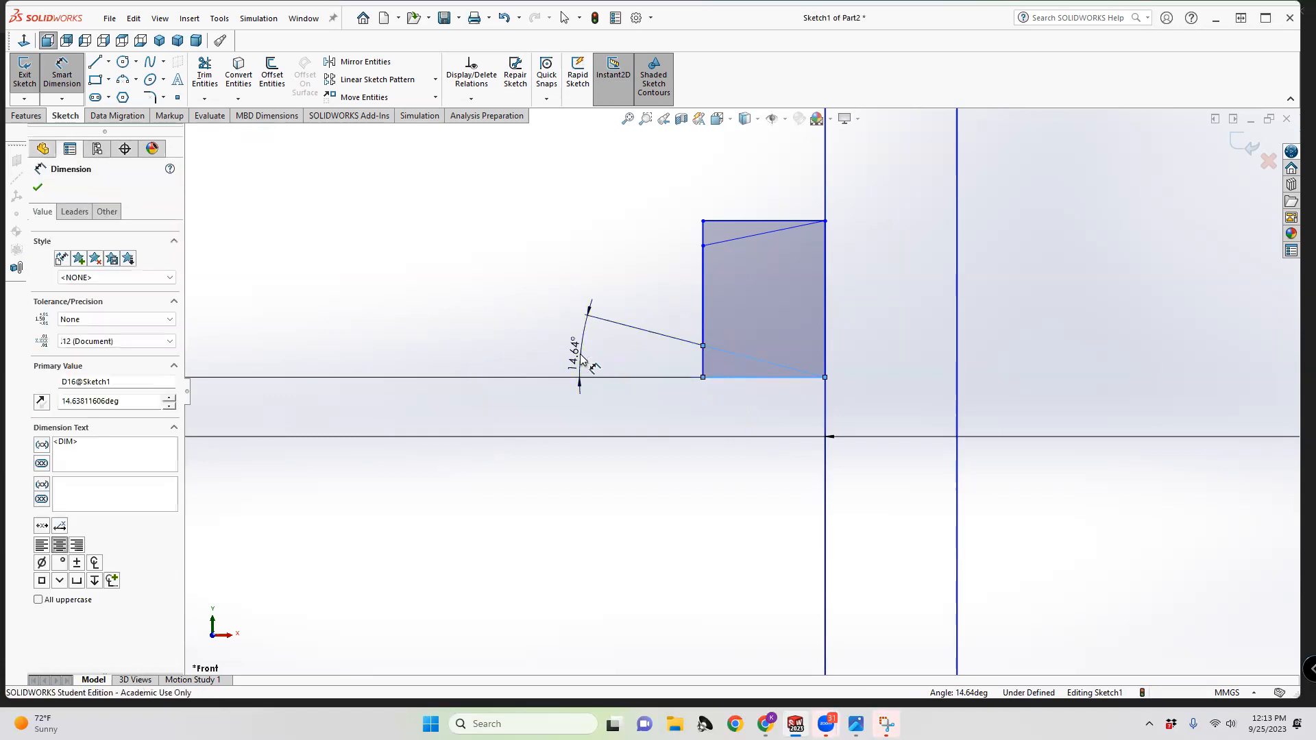
type("30")
key("Return")
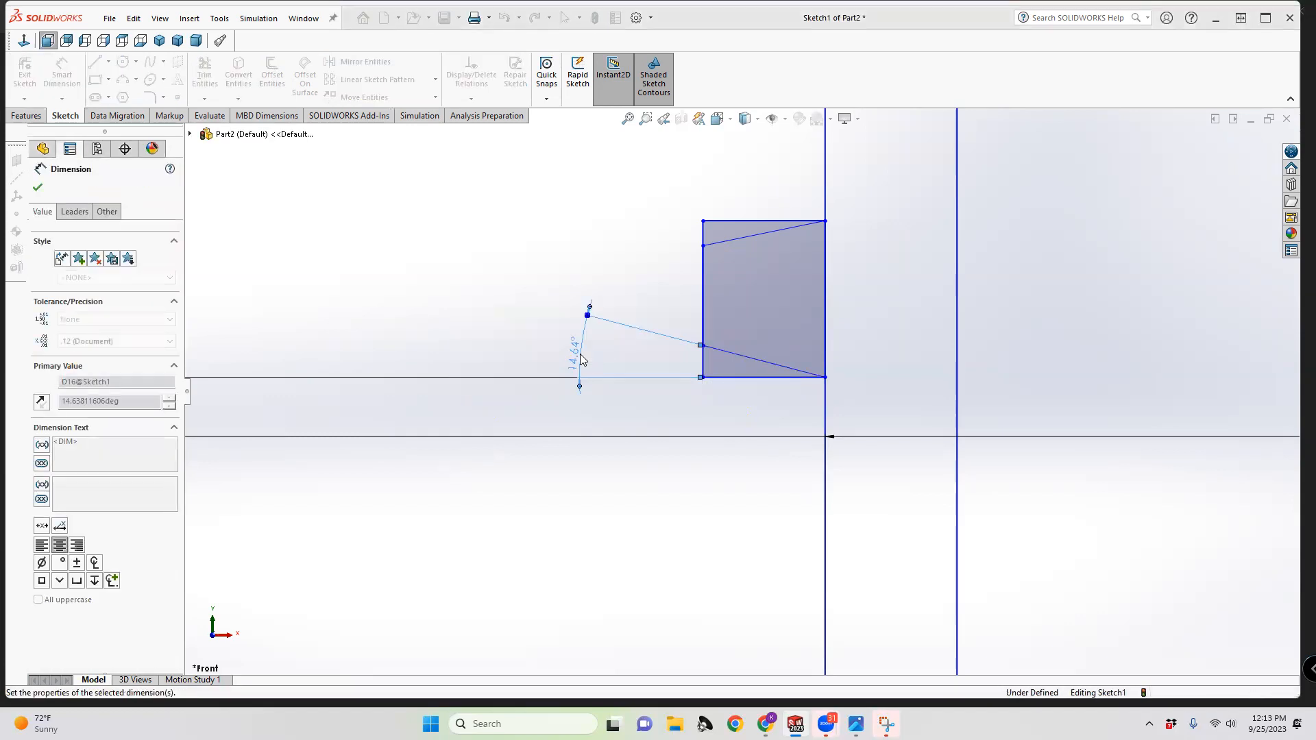
Dimension the upper slanted line against the rectangle's bottom edge with a reversed angle of -30°, so it slopes down away from the wall
left_click(751, 218)
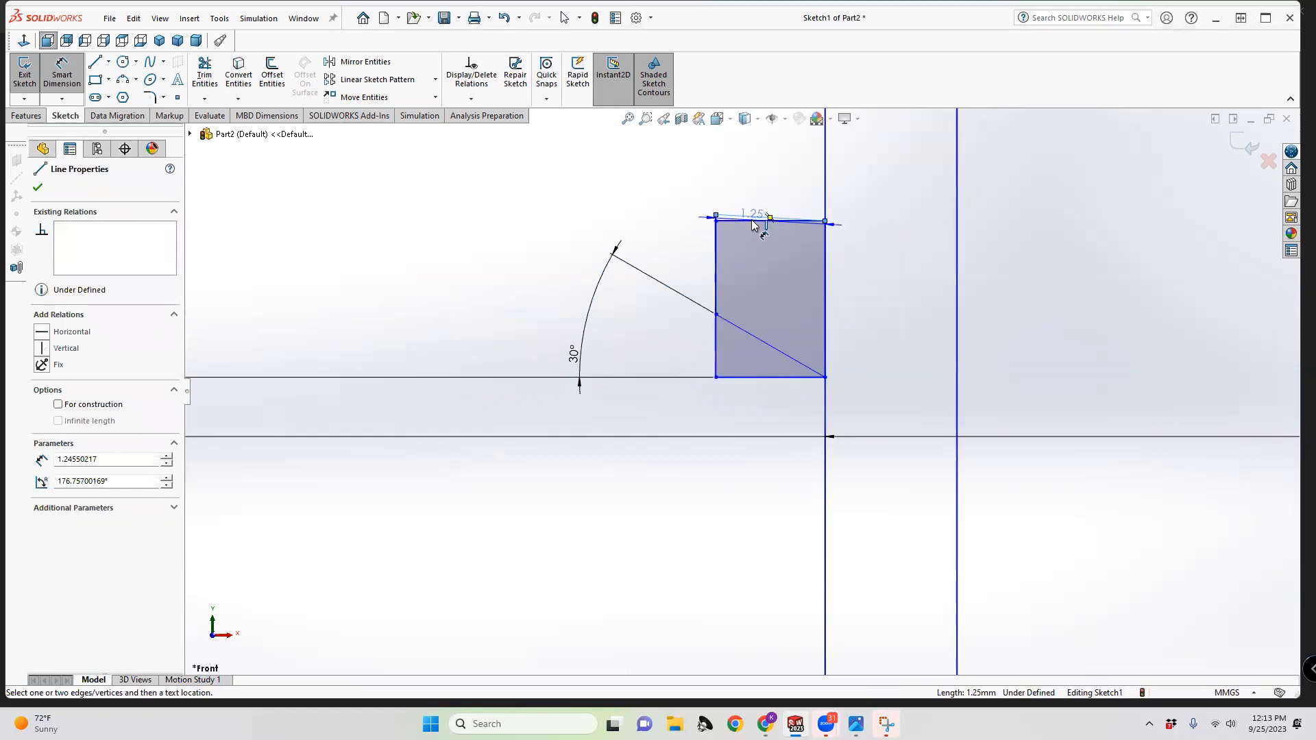
left_click(754, 221)
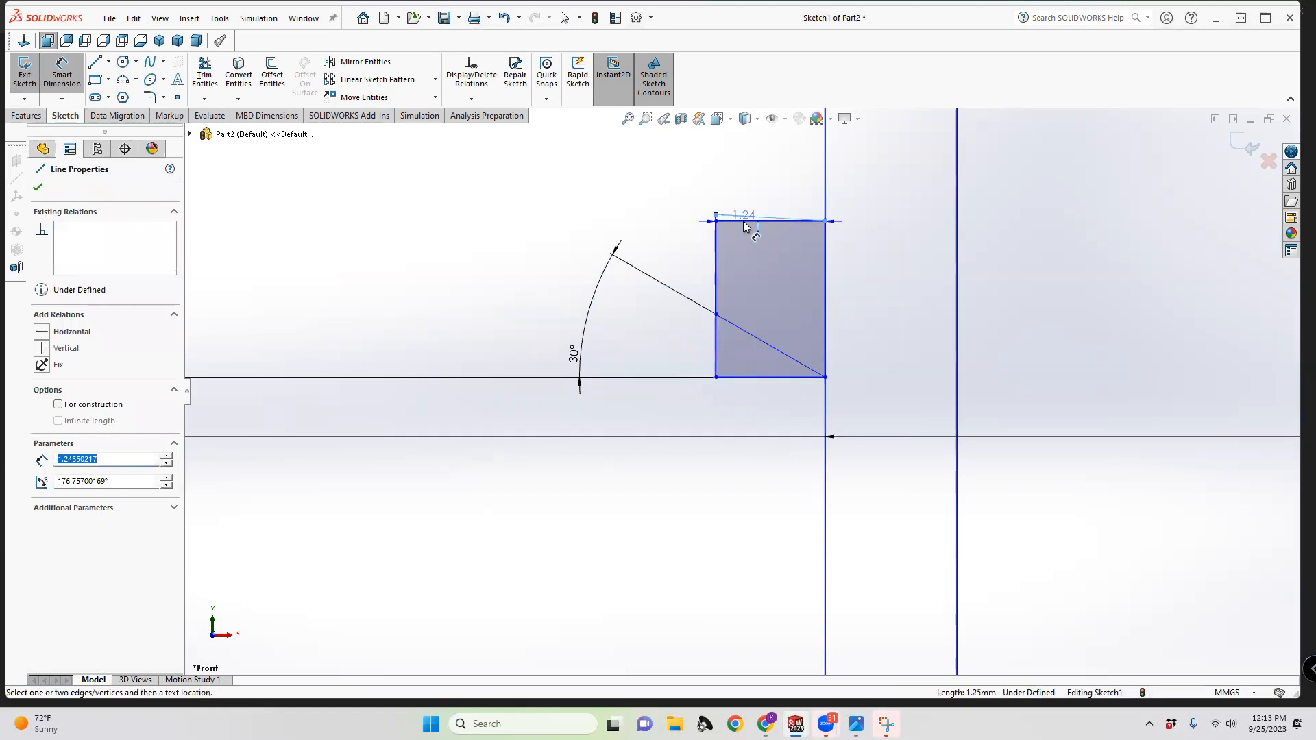
left_click(750, 376)
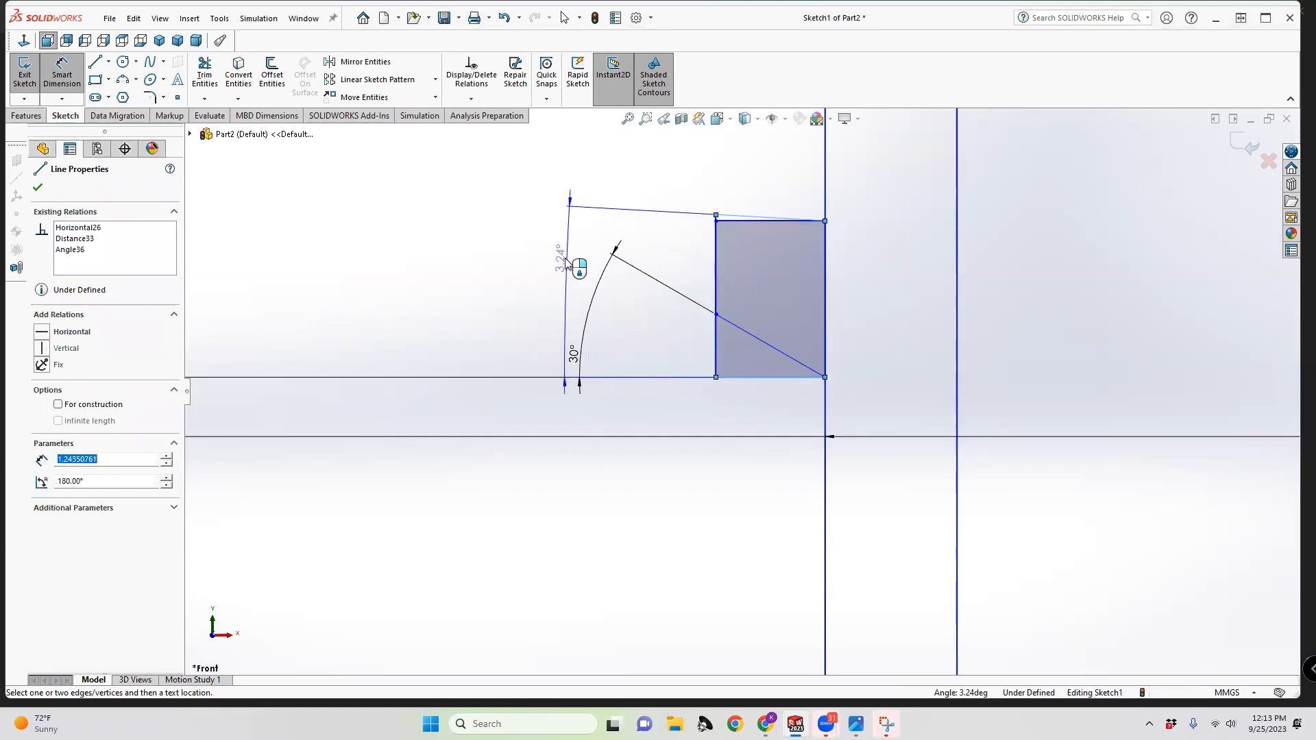
left_click(558, 261)
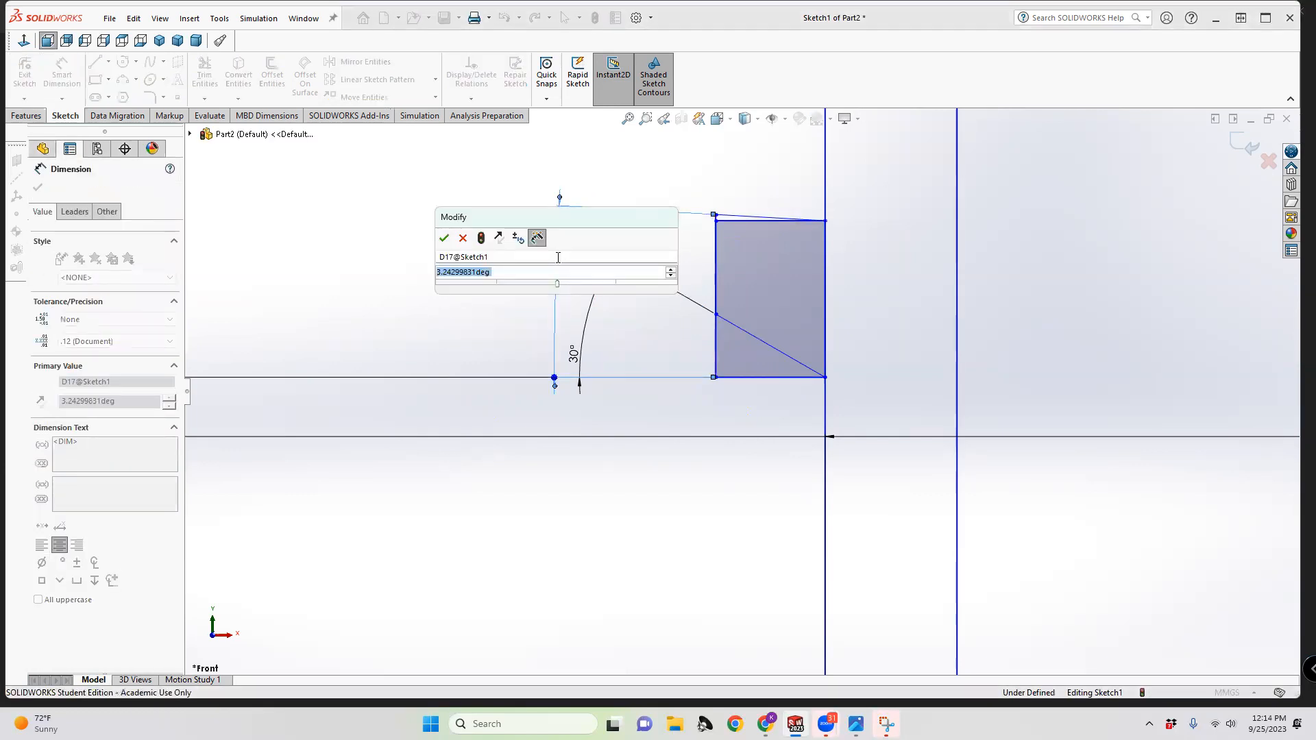
left_click(500, 238)
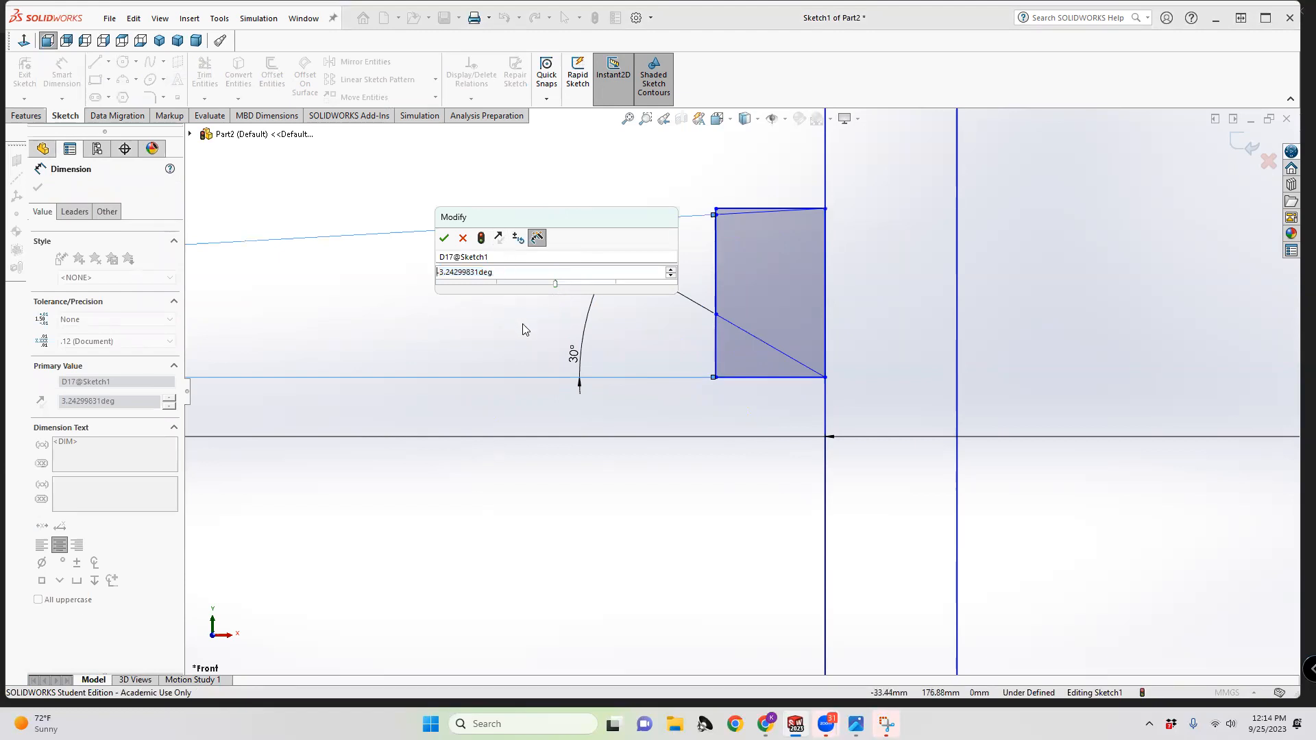
left_click(441, 272)
double_click(448, 272)
type("30")
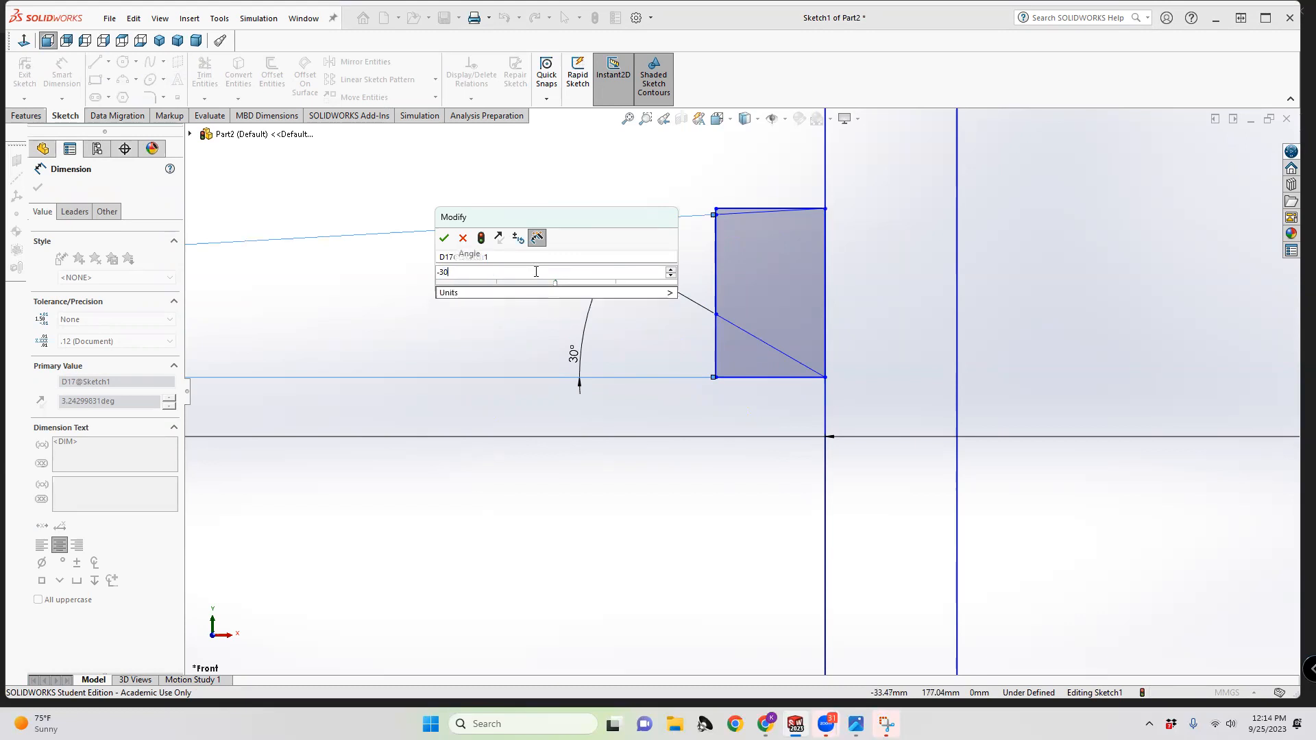
key("Return")
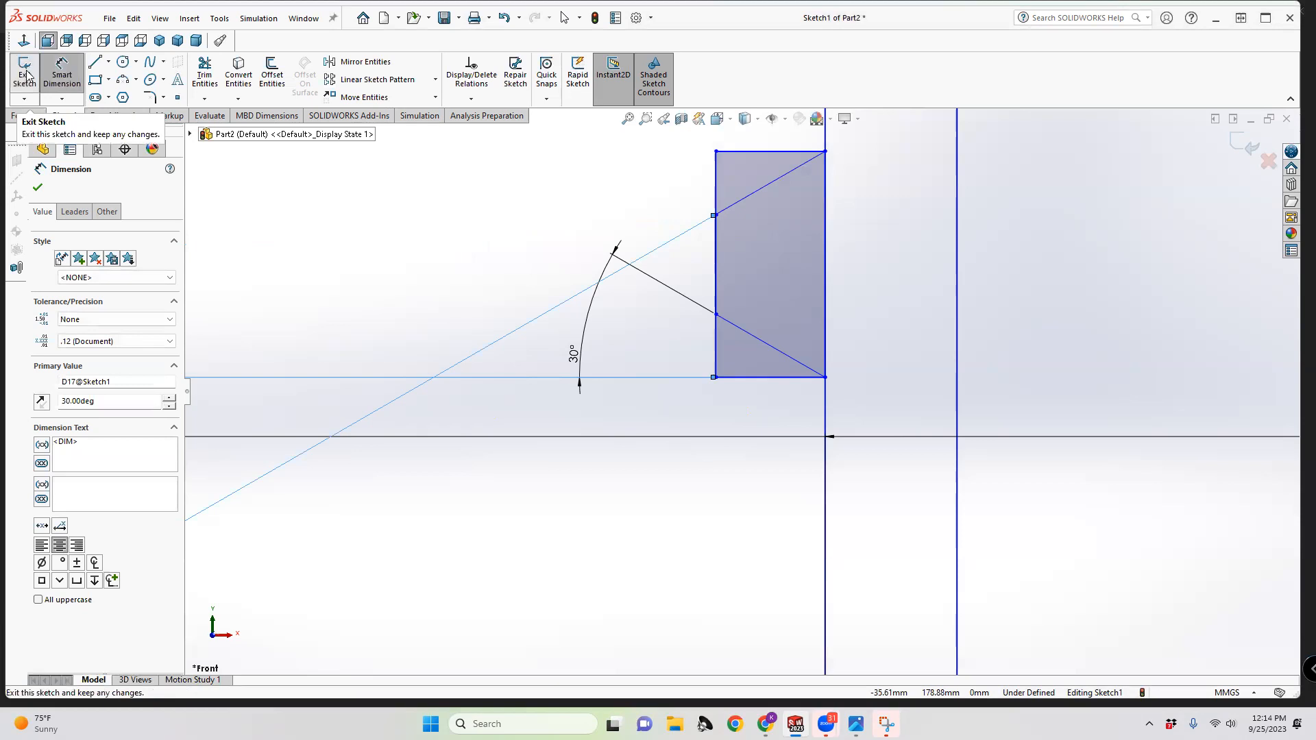
Set the upper rectangle's height to 1.5 mm between its top and bottom edges
left_click(805, 155)
left_click(804, 378)
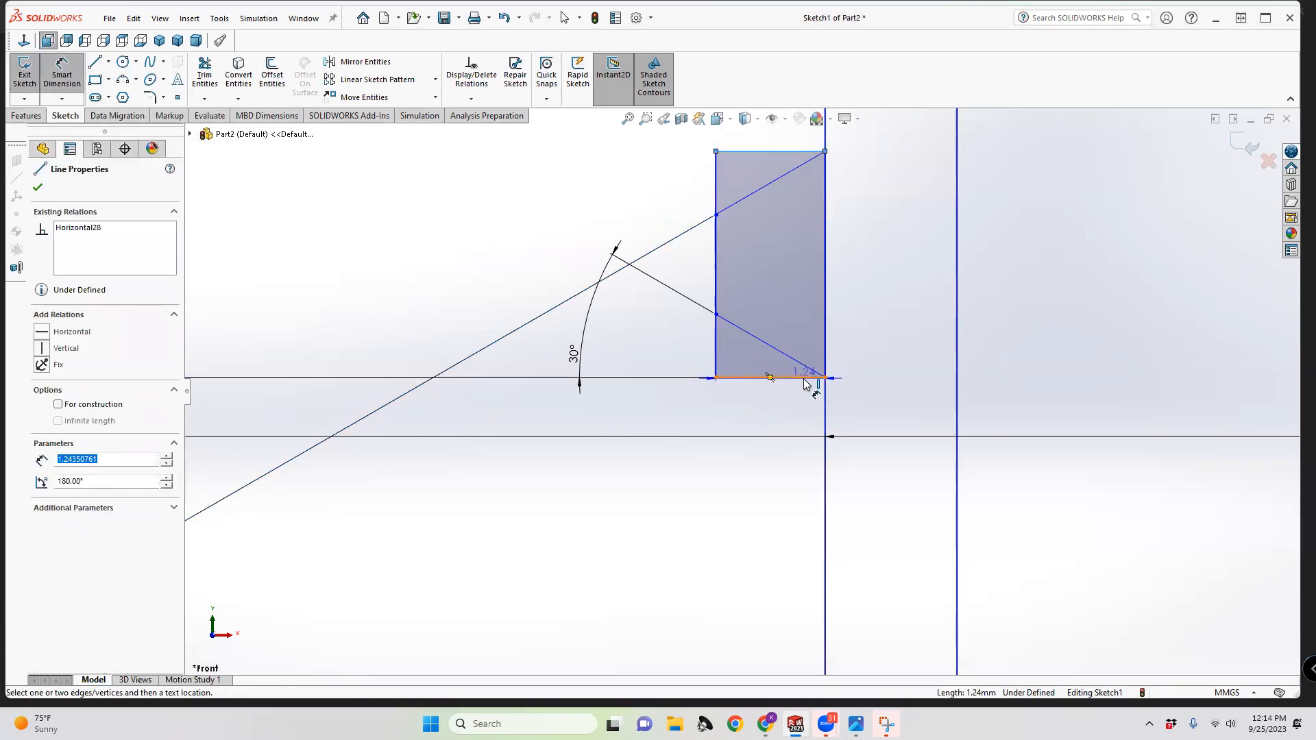
left_click(499, 343)
type("1.5")
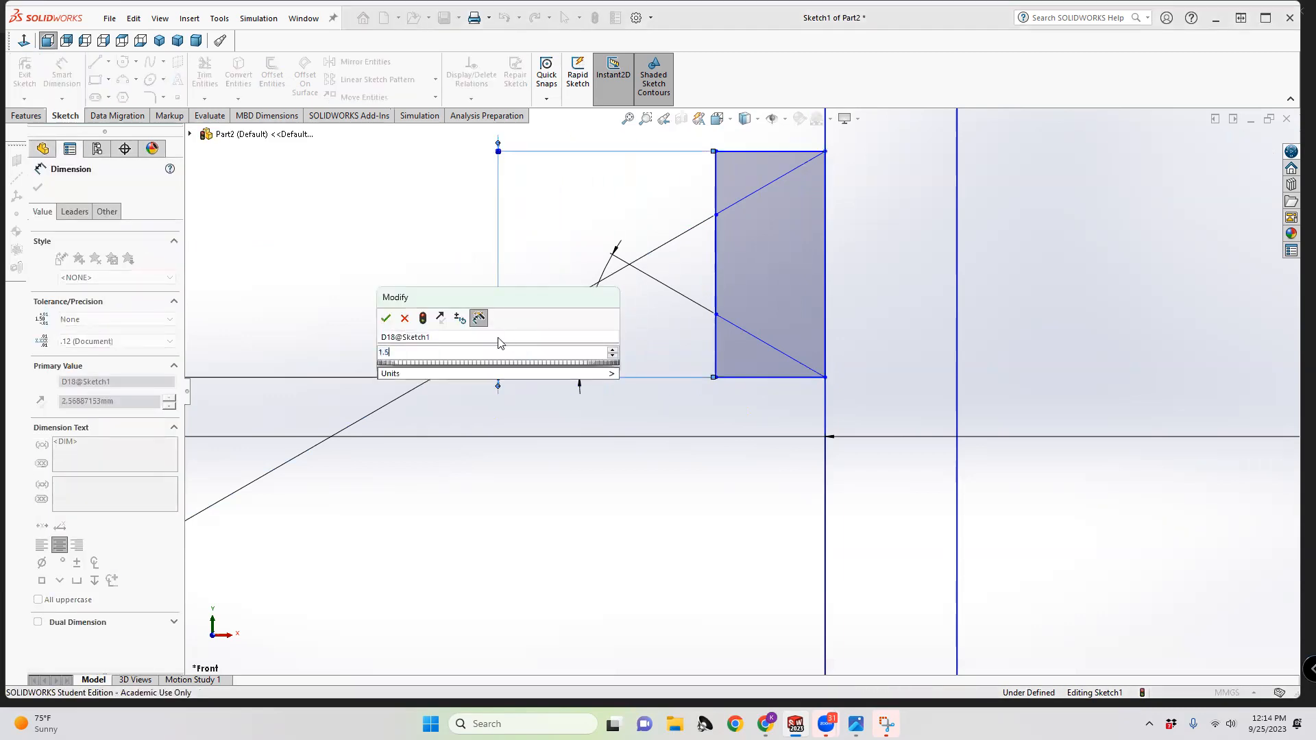
key("Return")
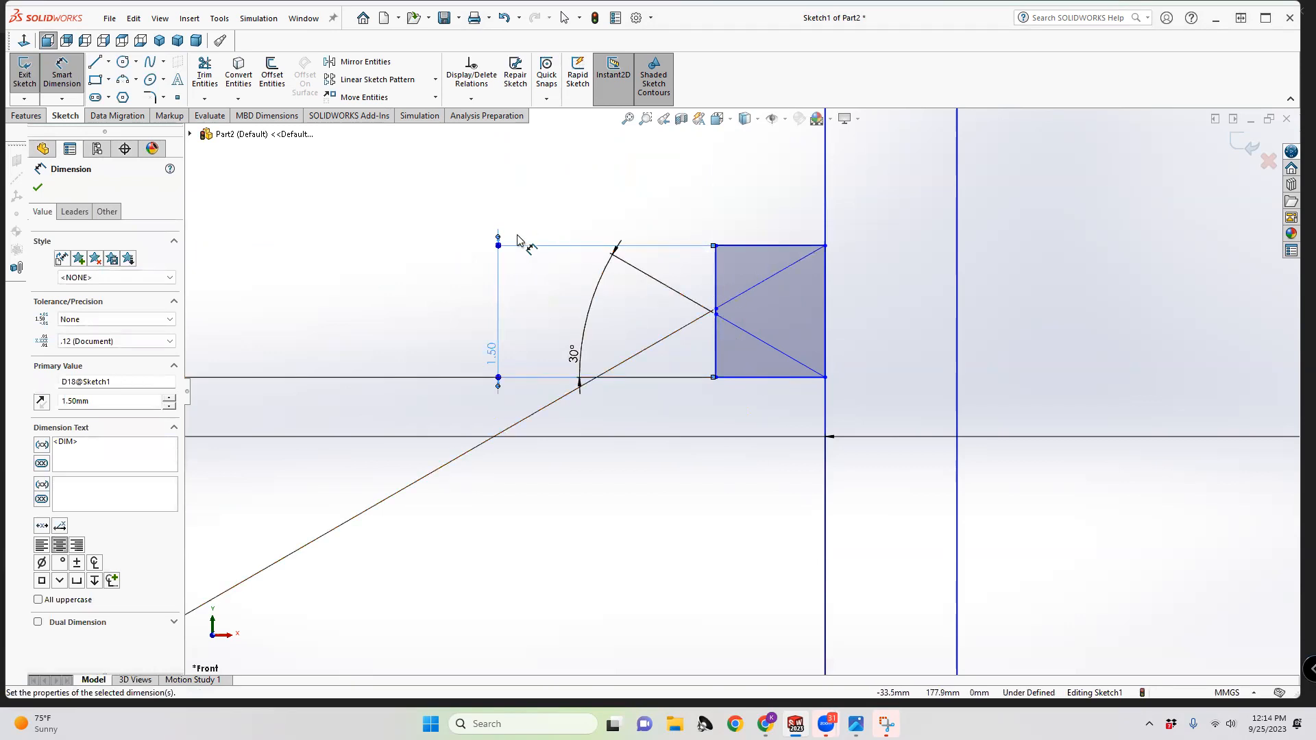
key("Escape")
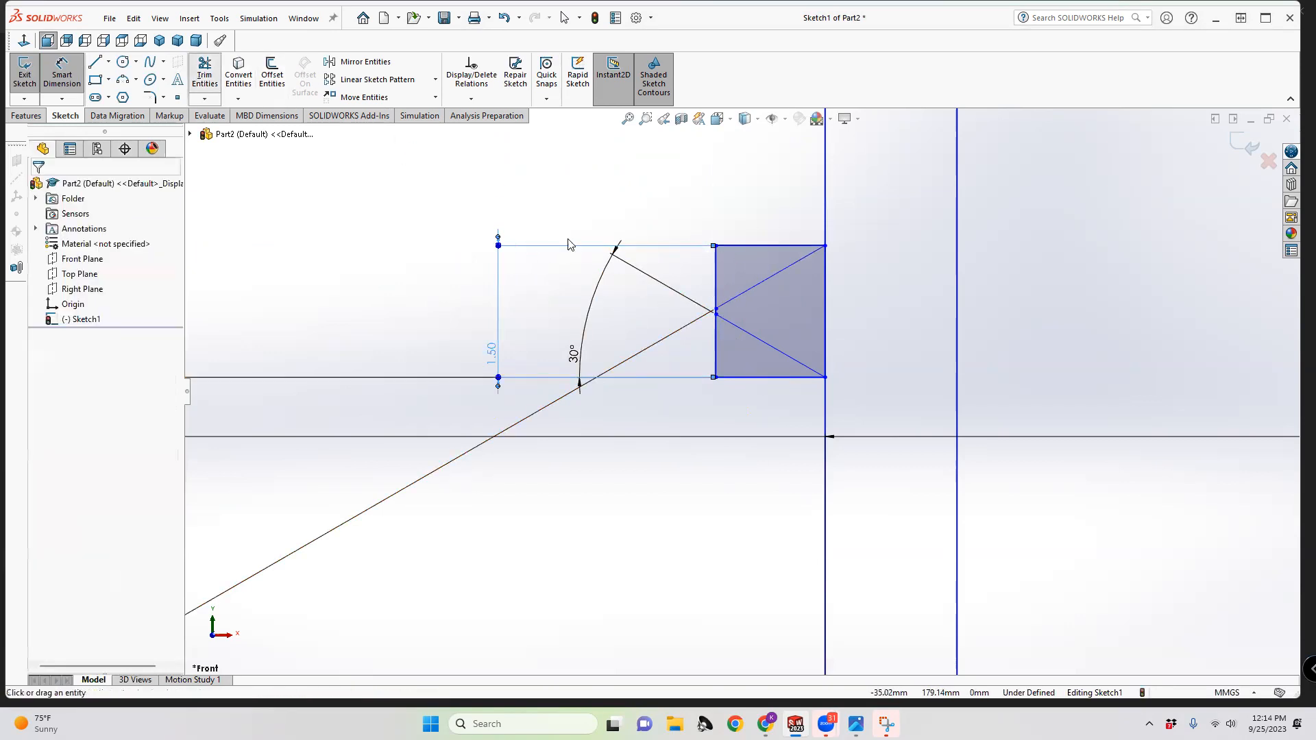
Trim the upper rectangle's top, bottom and outer edges outside the slanted lines, leaving a triangular rib on the wall
left_click(778, 245)
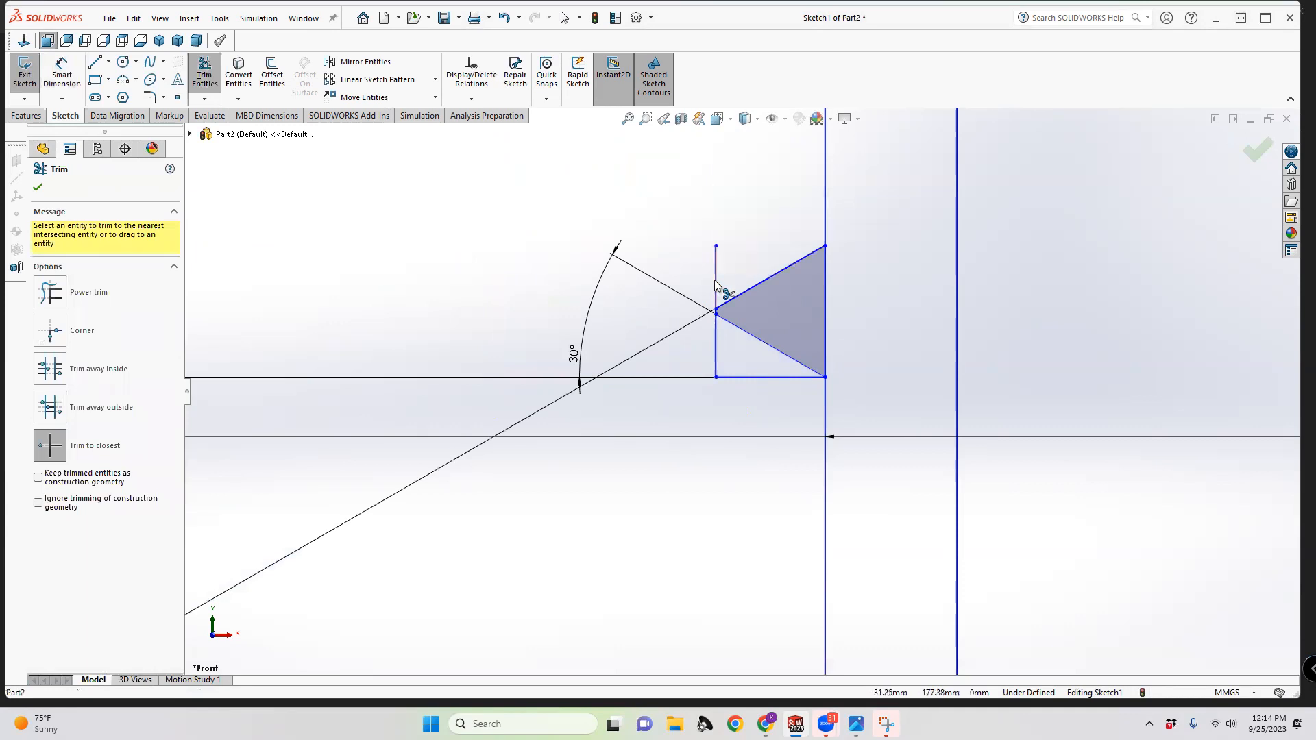
left_click(714, 353)
left_click(744, 378)
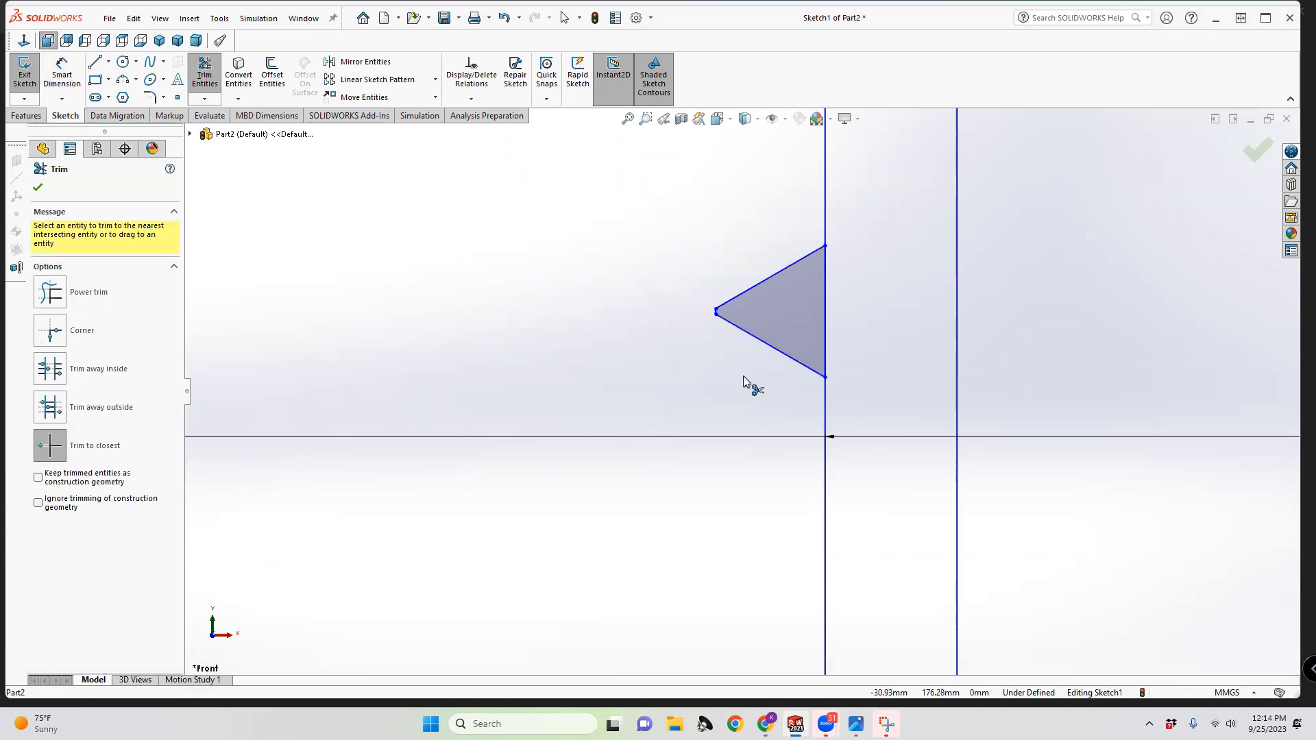
scroll(781, 314, "up", 4)
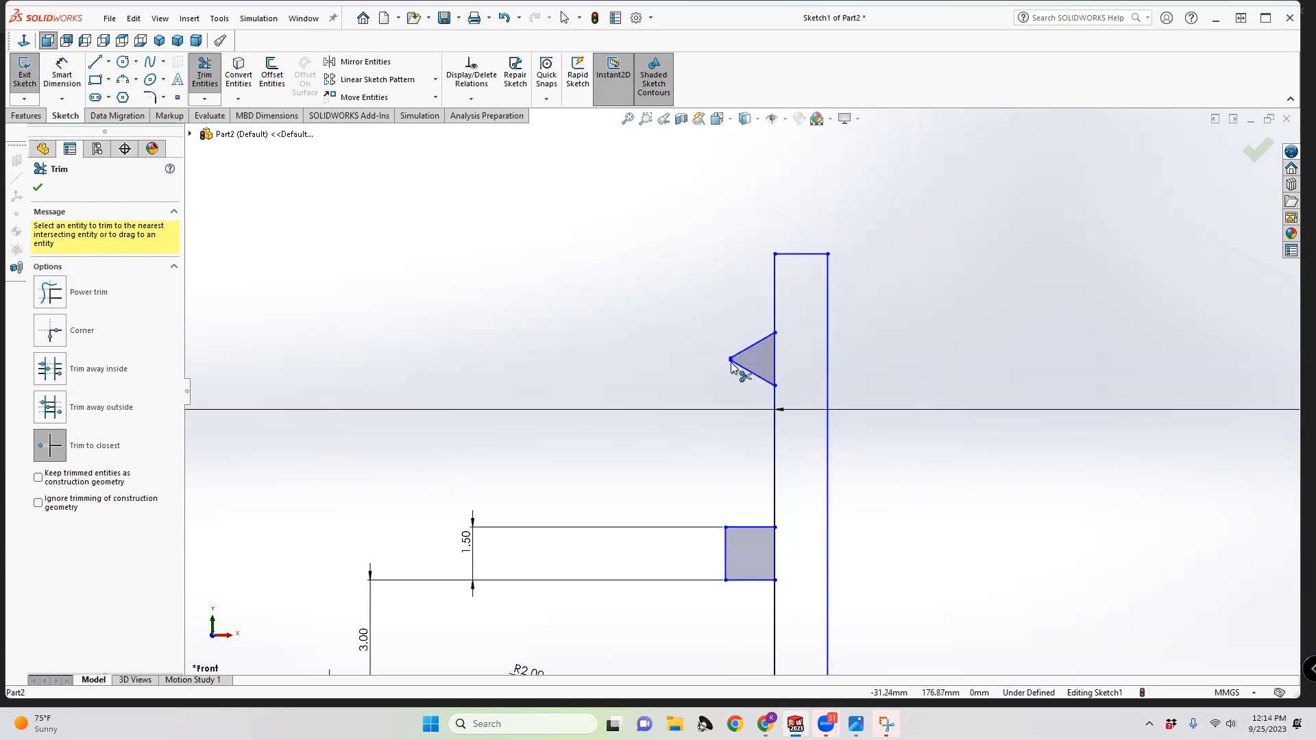
scroll(729, 361, "down", 5)
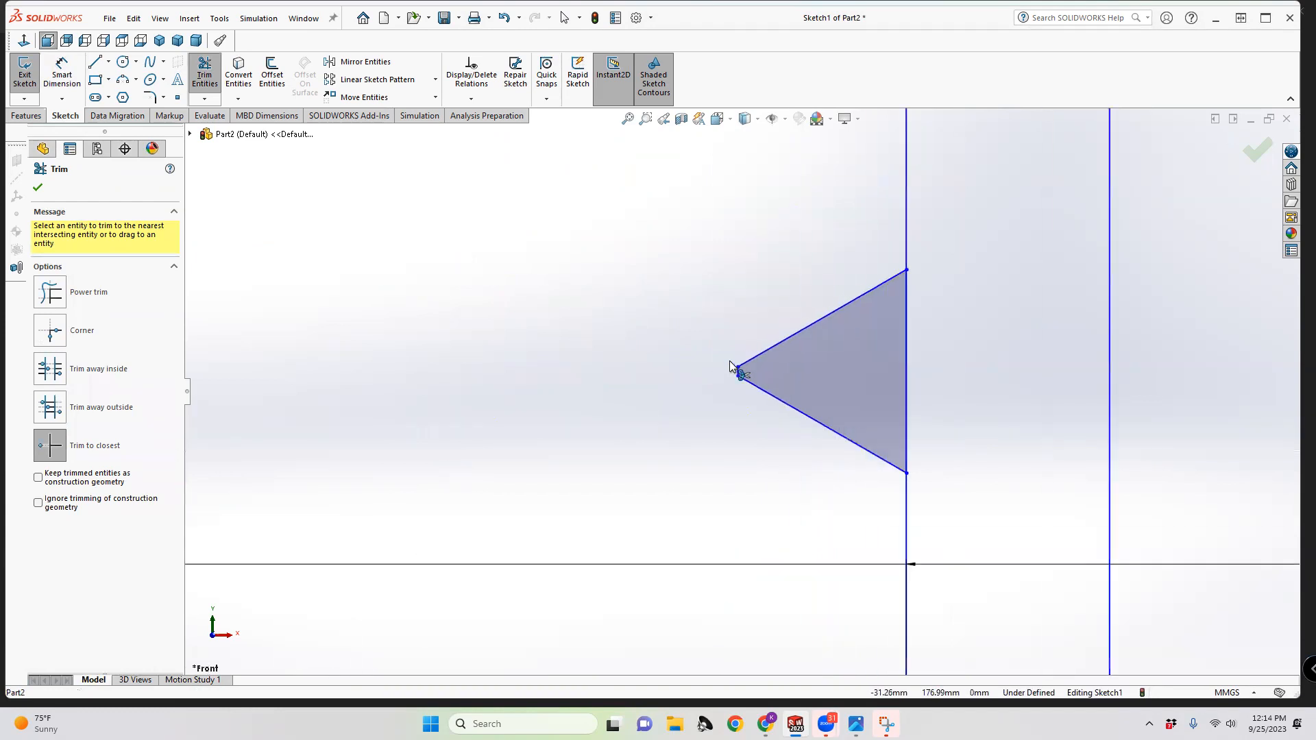
scroll(744, 372, "up", 7)
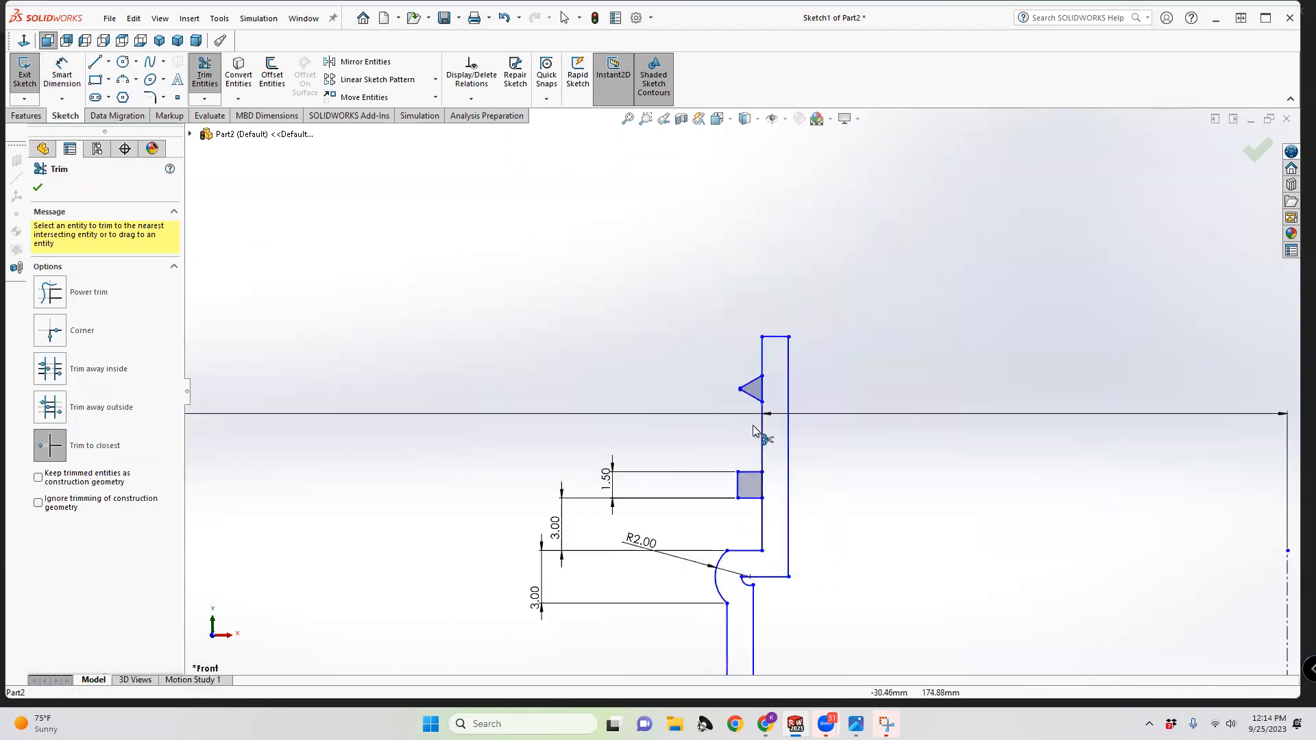
Trim the wall line segment across the base of the triangular rib to merge the rib with the wall profile
left_click(208, 84)
left_click(214, 89)
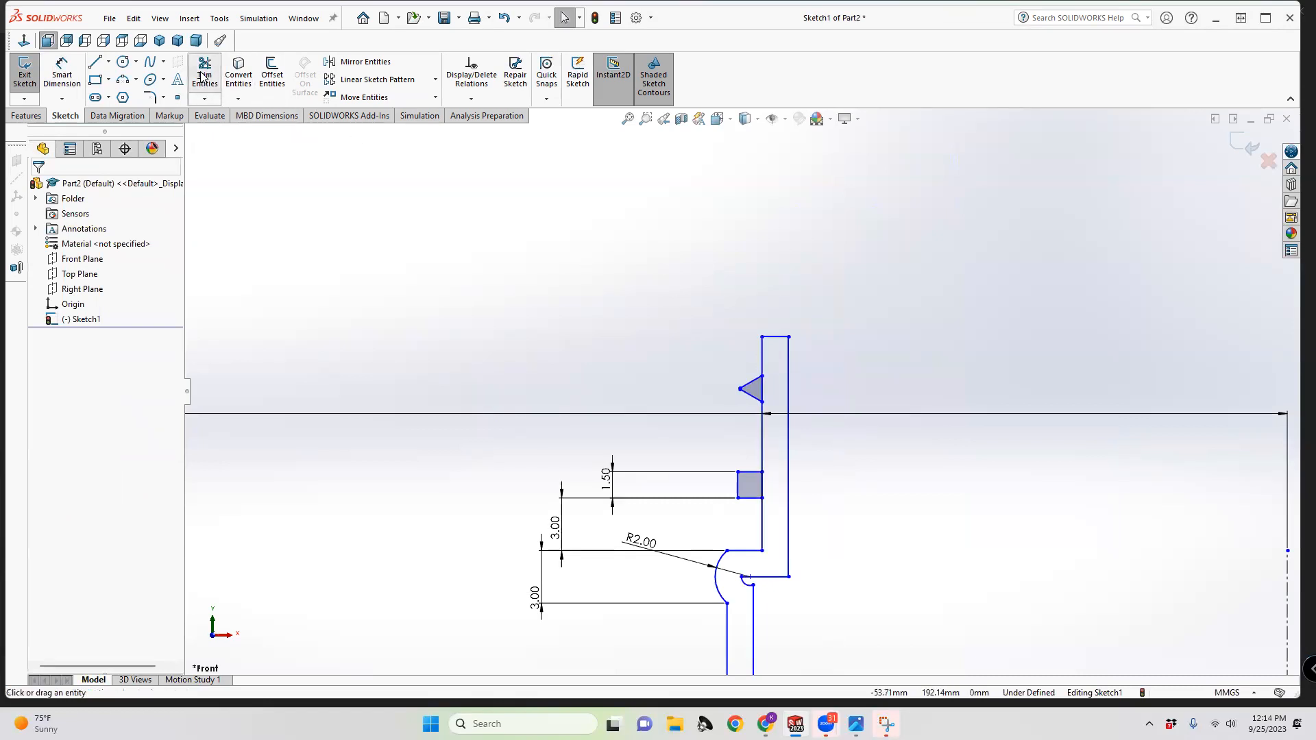
scroll(757, 370, "down", 5)
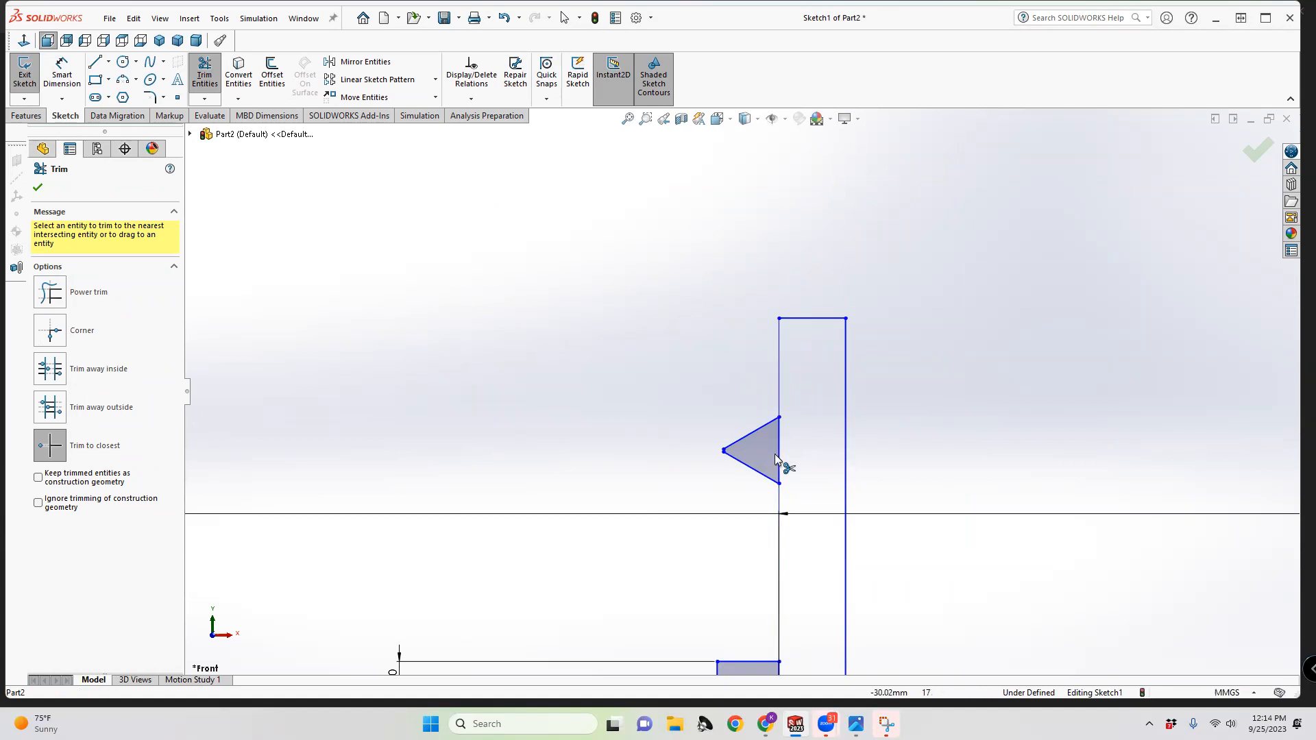
left_click(780, 454)
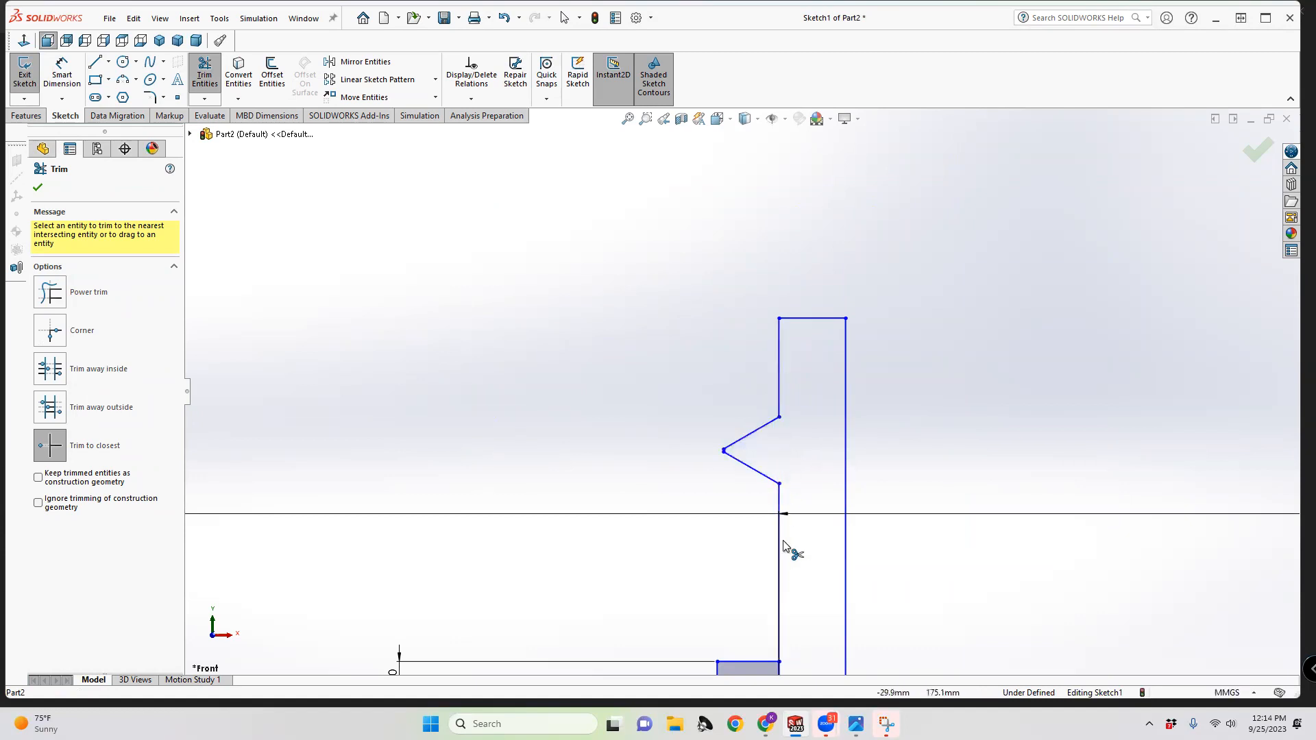
scroll(788, 581, "up", 3)
scroll(782, 583, "down", 3)
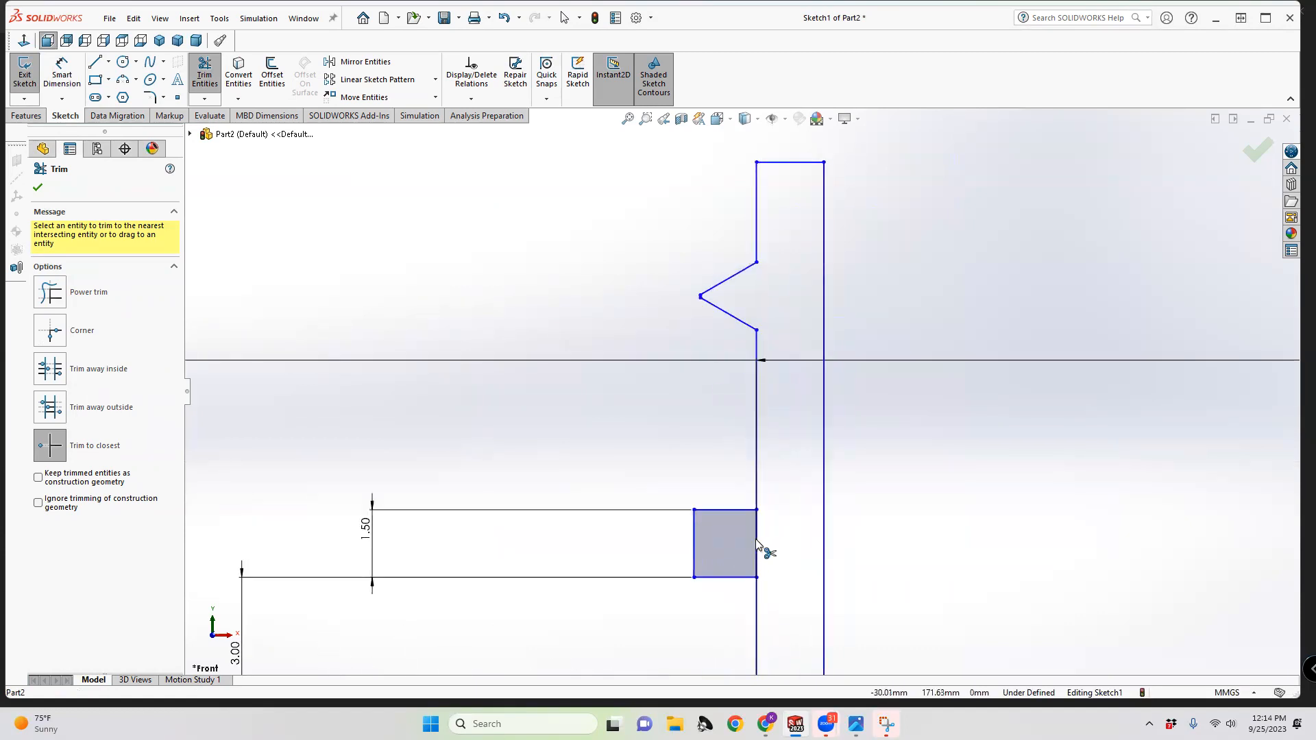
Trim the wall line segment across the base of the small rectangular rib and finish the sketch
left_click(756, 541)
scroll(784, 543, "up", 2)
scroll(778, 526, "up", 1)
scroll(786, 551, "up", 1)
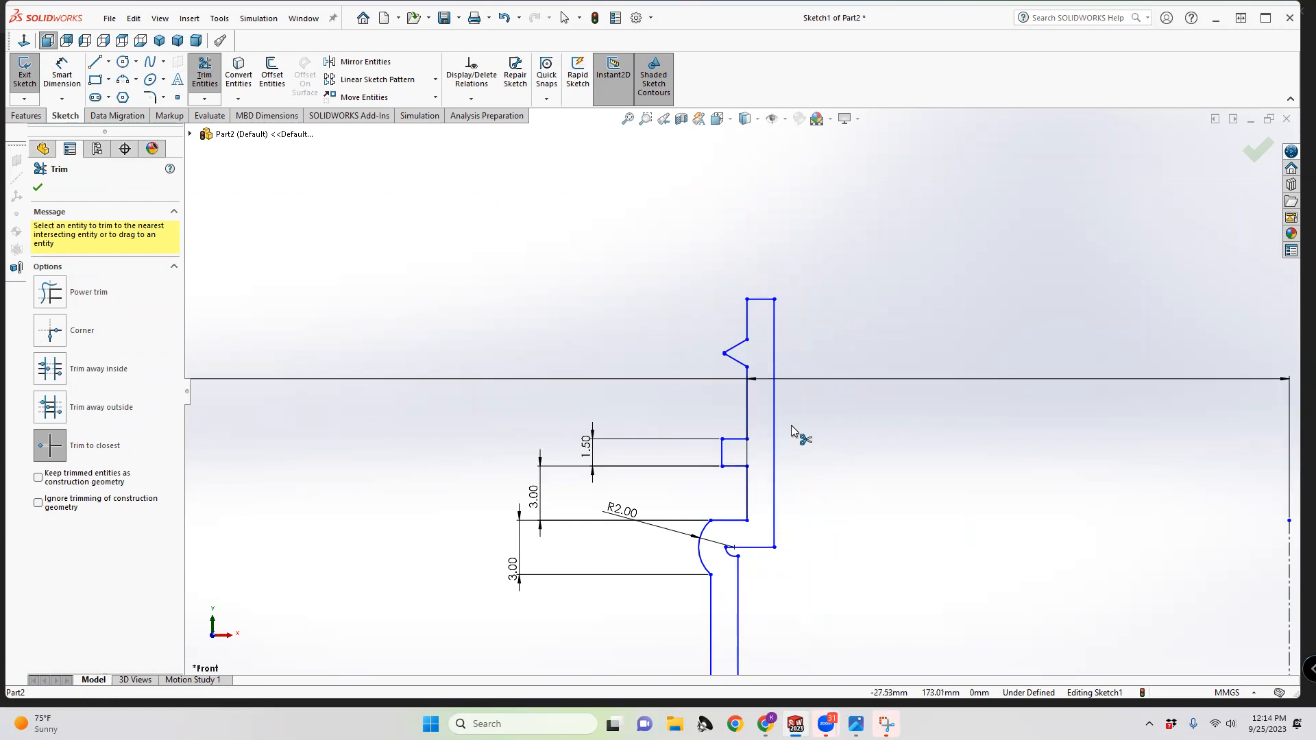
scroll(753, 429, "up", 2)
left_click(746, 433)
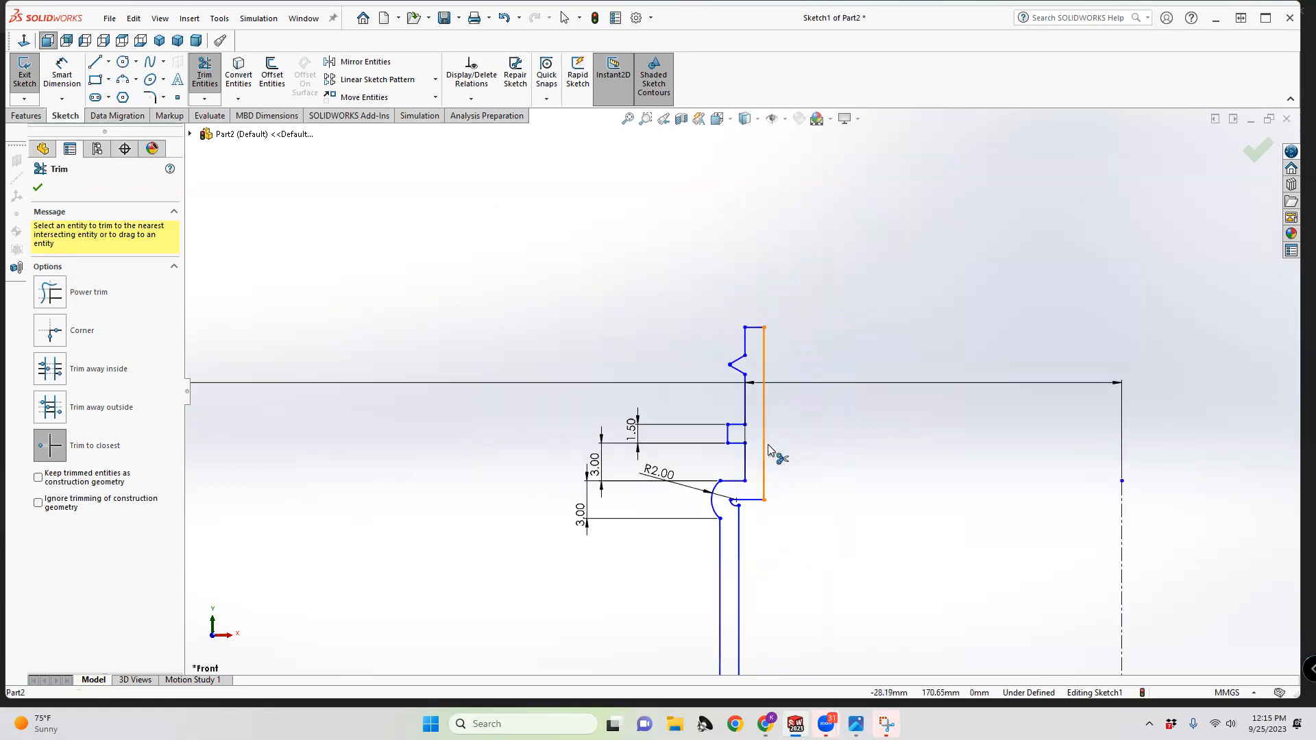
scroll(795, 479, "up", 5)
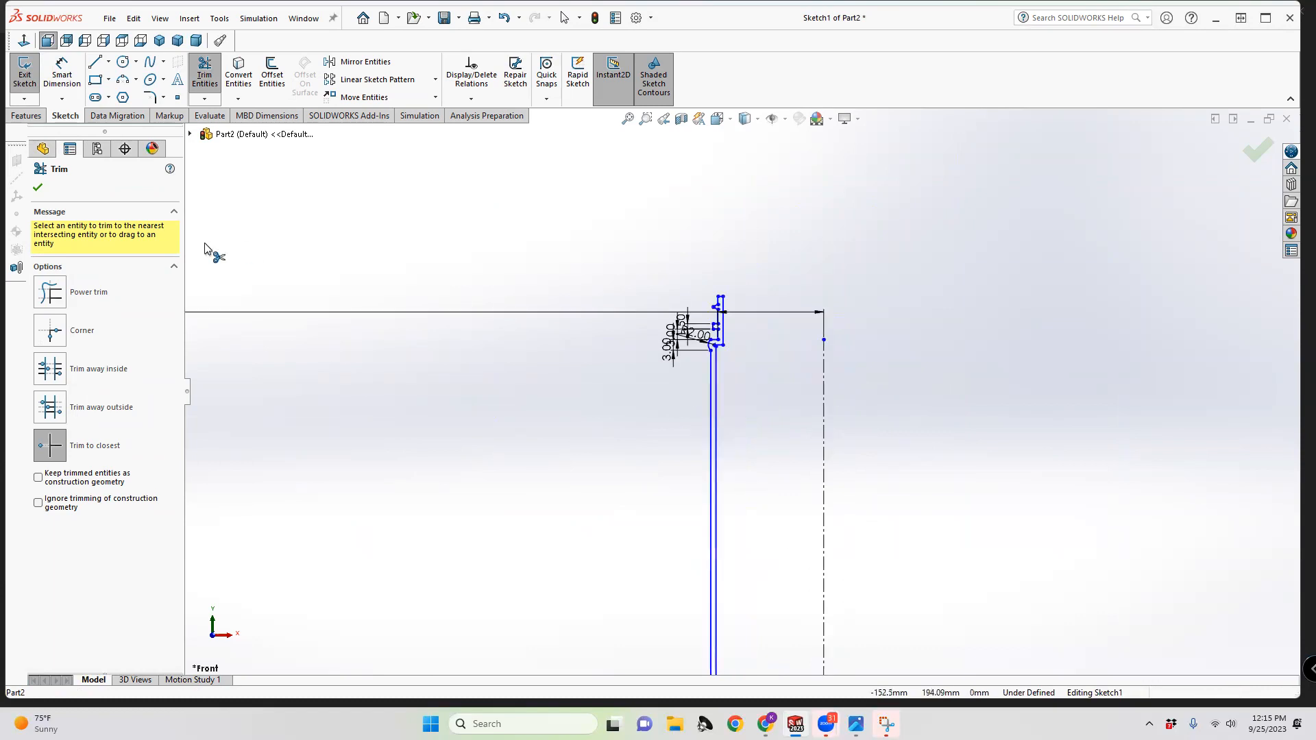
left_click(23, 80)
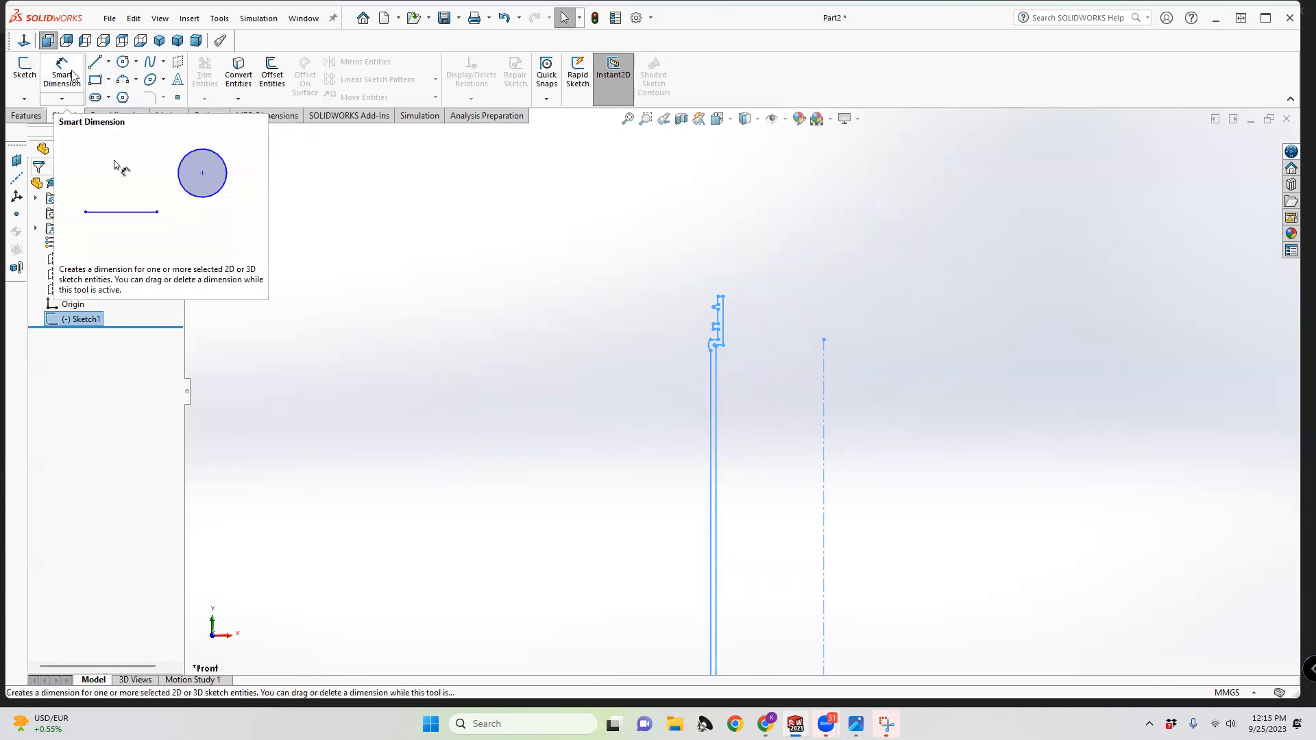
Start a Revolved Boss/Base from the profile sketch and replace the preselected contour with the closed wall region
left_click(26, 115)
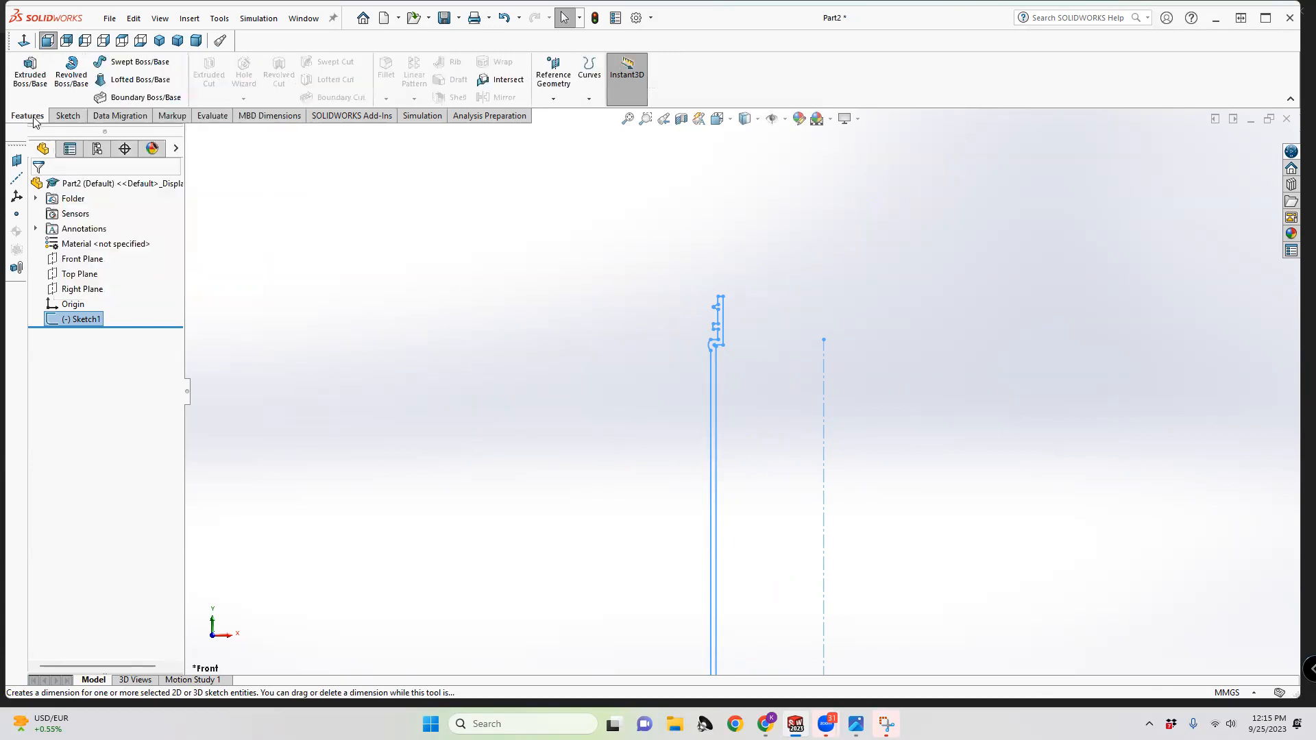
left_click(71, 72)
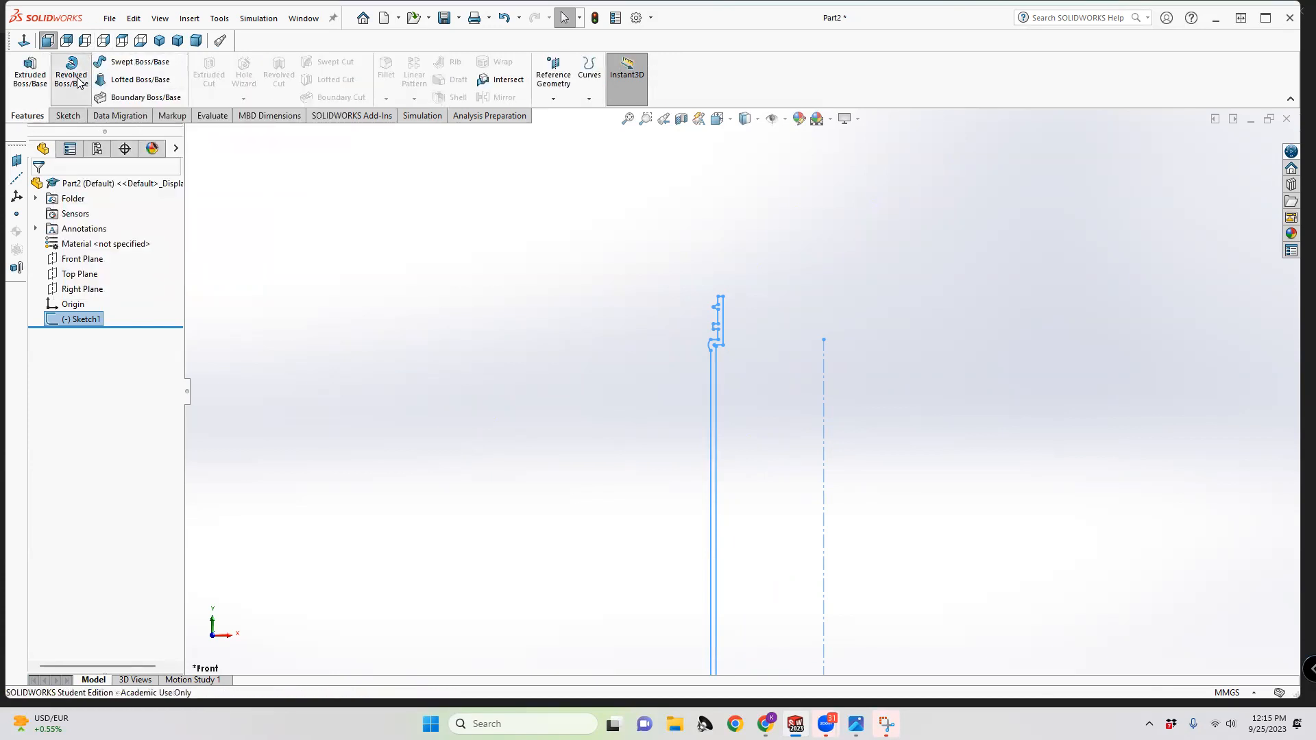
left_click(713, 405)
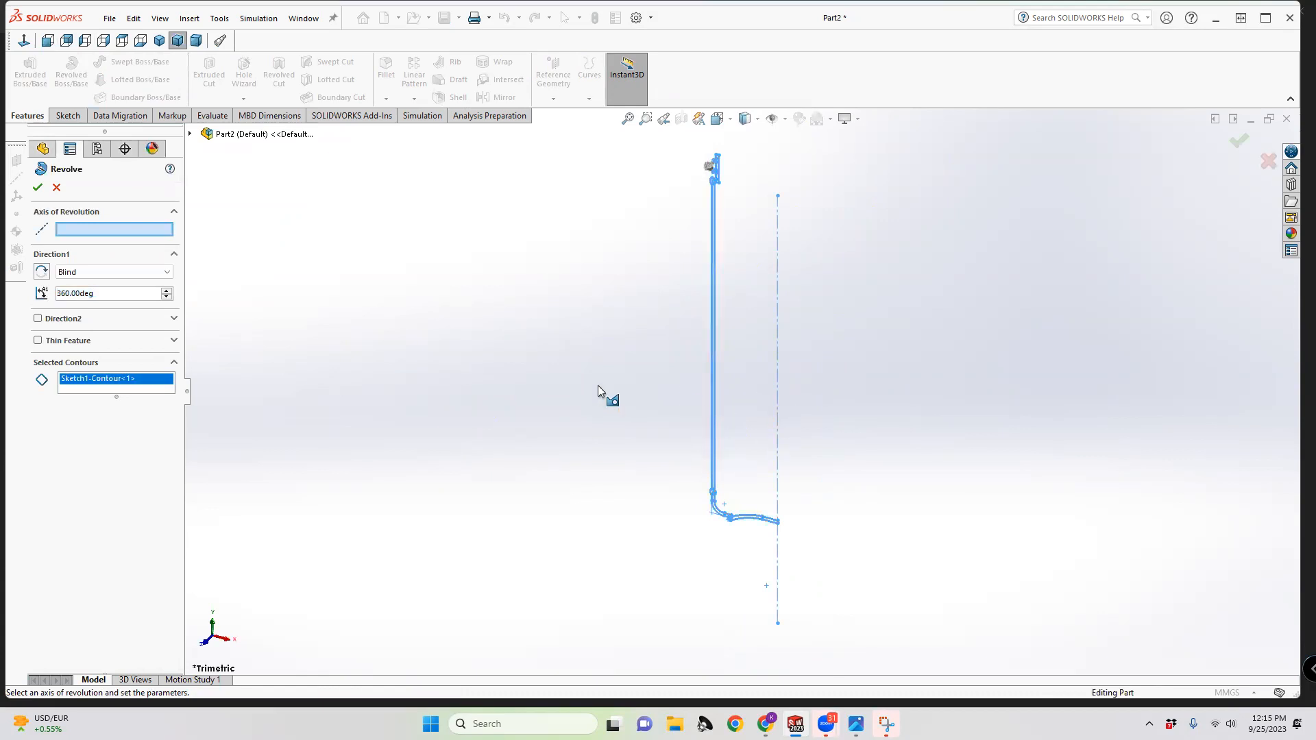
right_click(124, 387)
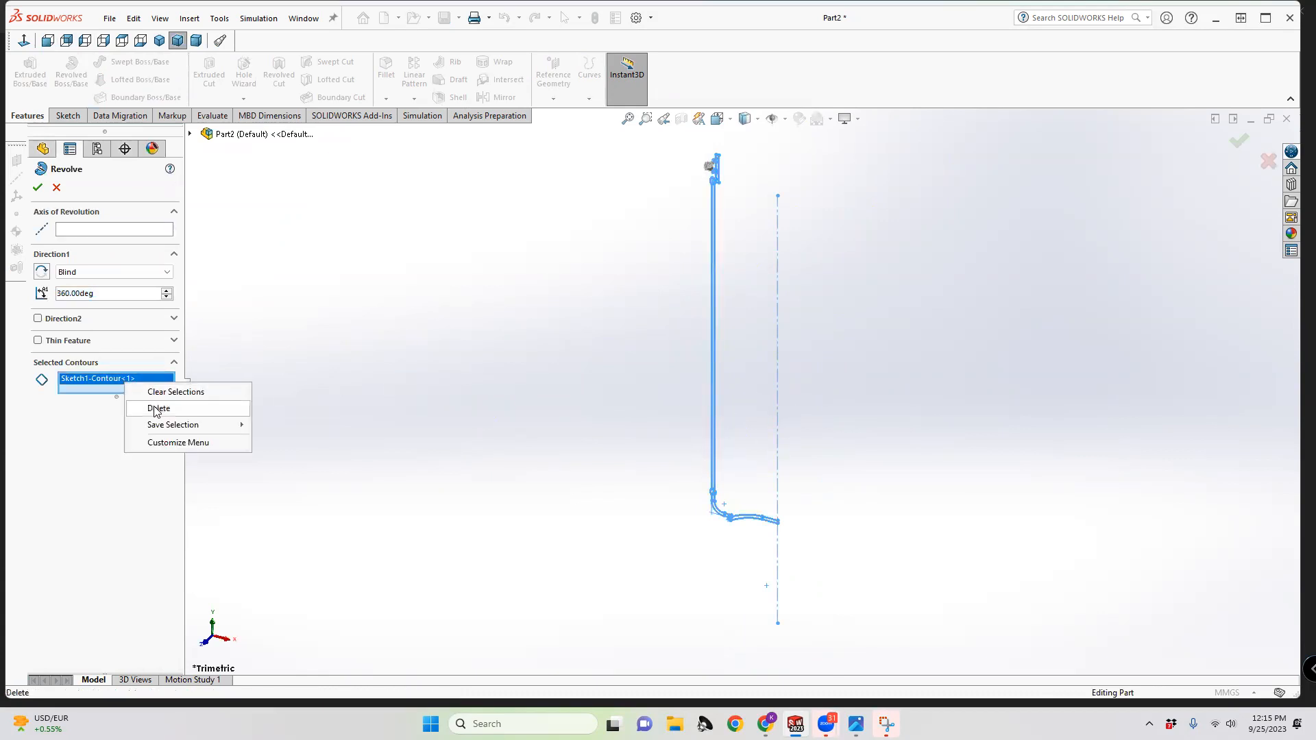
left_click(164, 393)
scroll(637, 401, "down", 8)
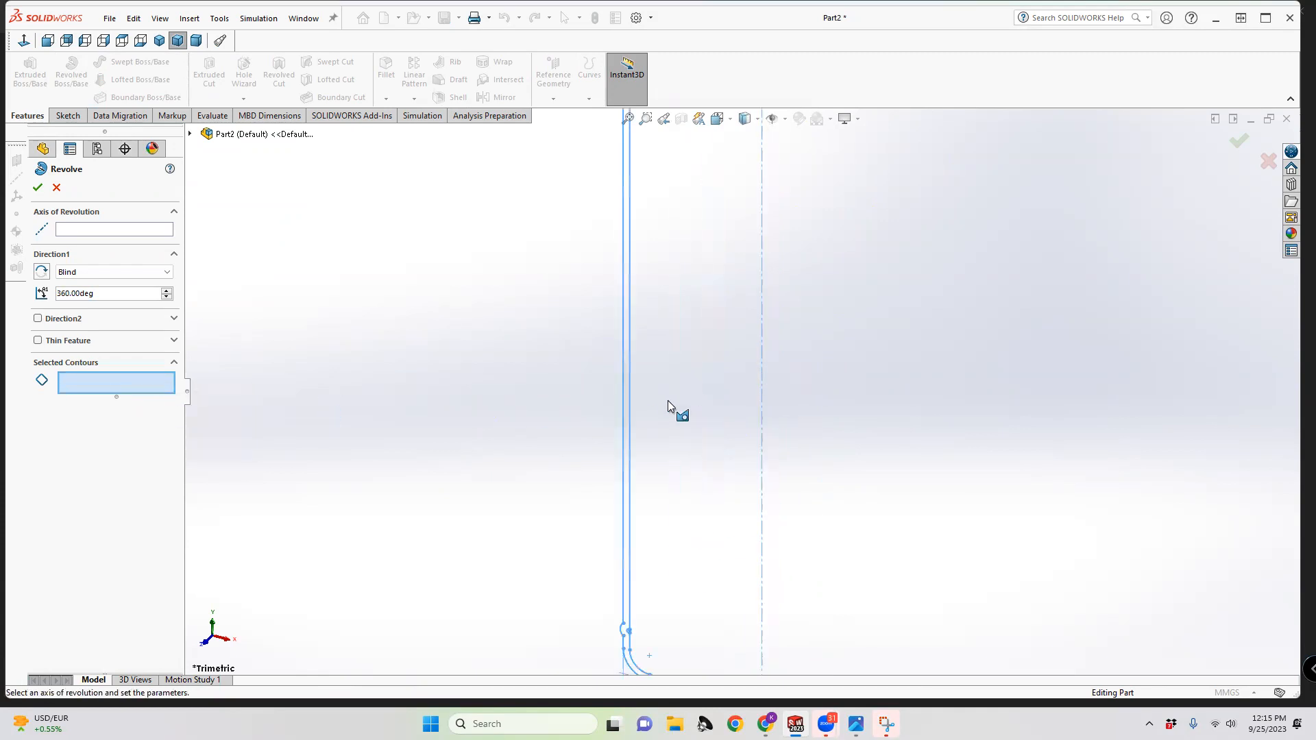
left_click(615, 413)
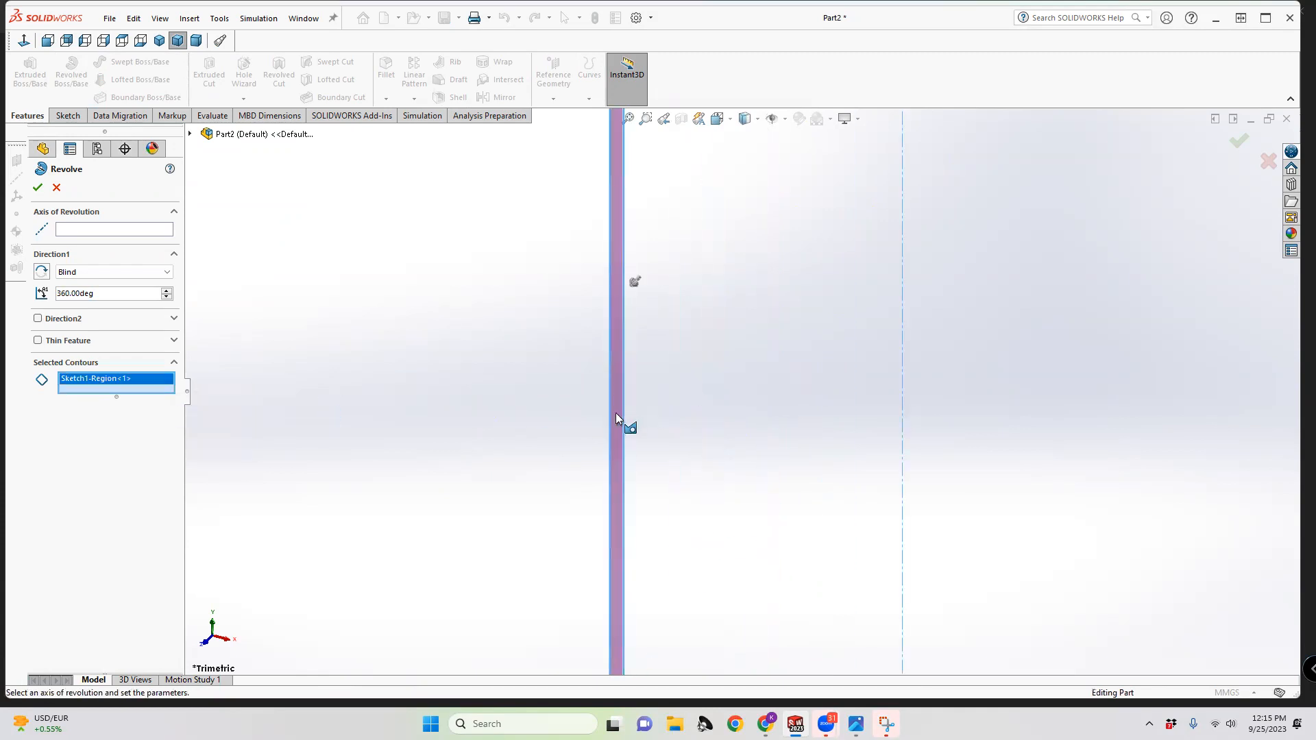
scroll(640, 412, "up", 3)
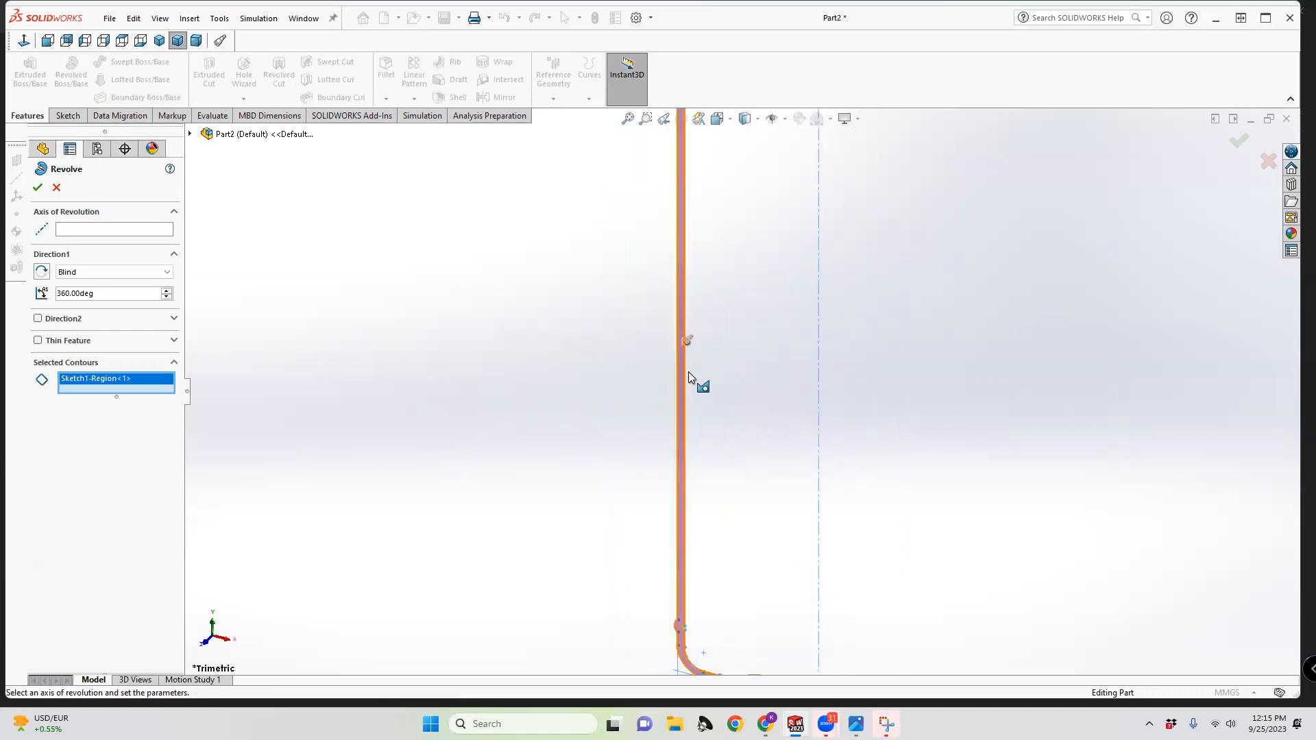
scroll(705, 500, "up", 2)
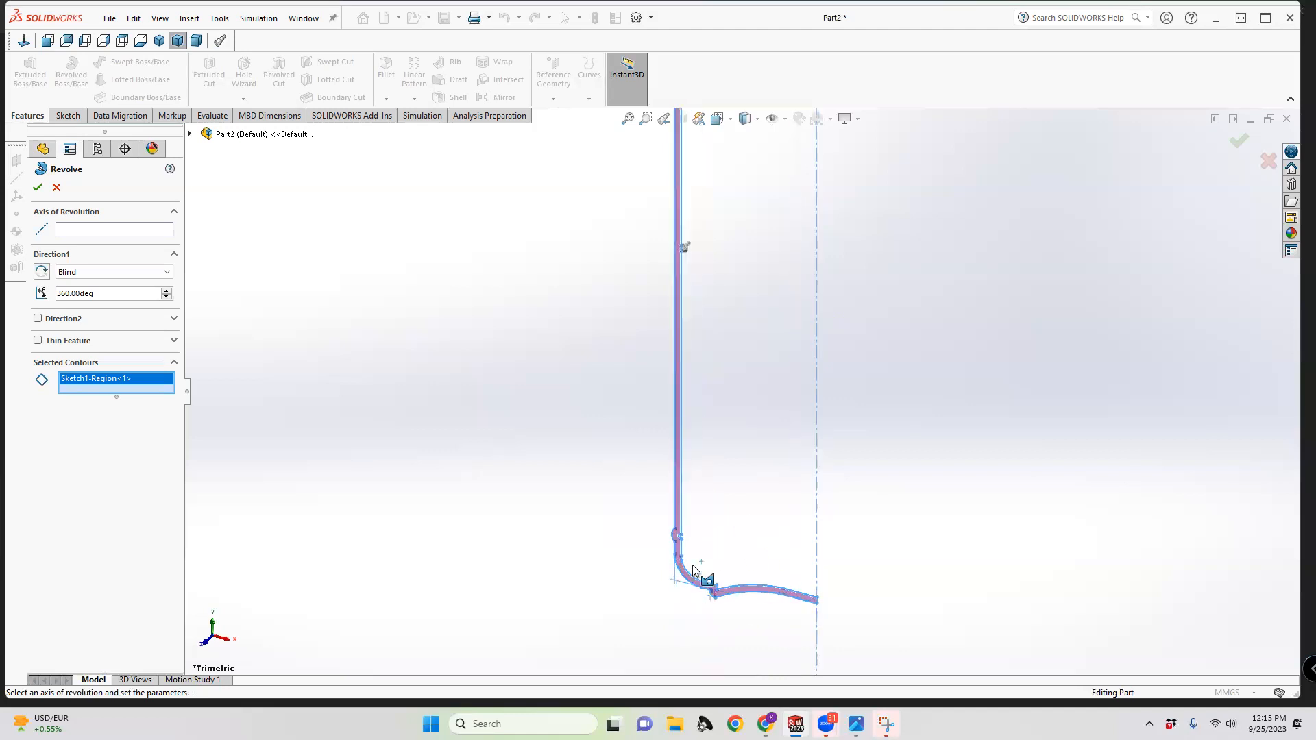
scroll(769, 449, "up", 3)
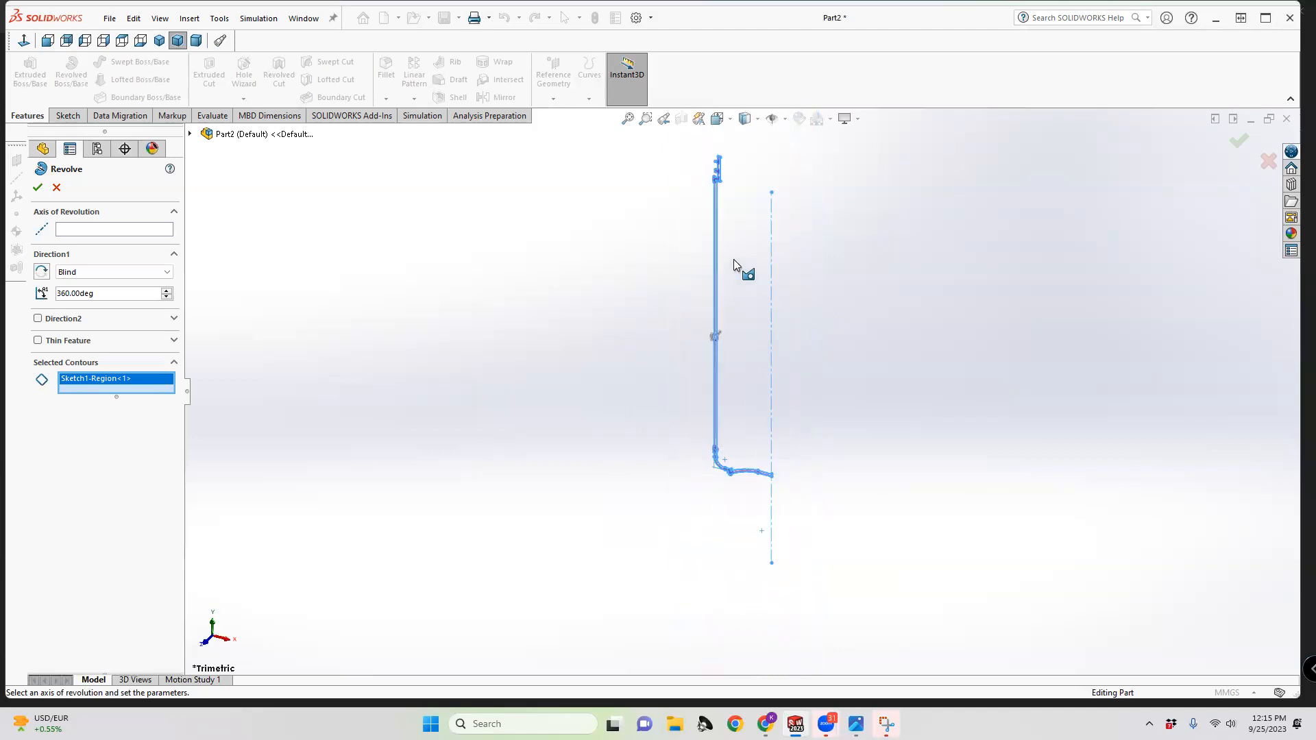
scroll(738, 267, "down", 1)
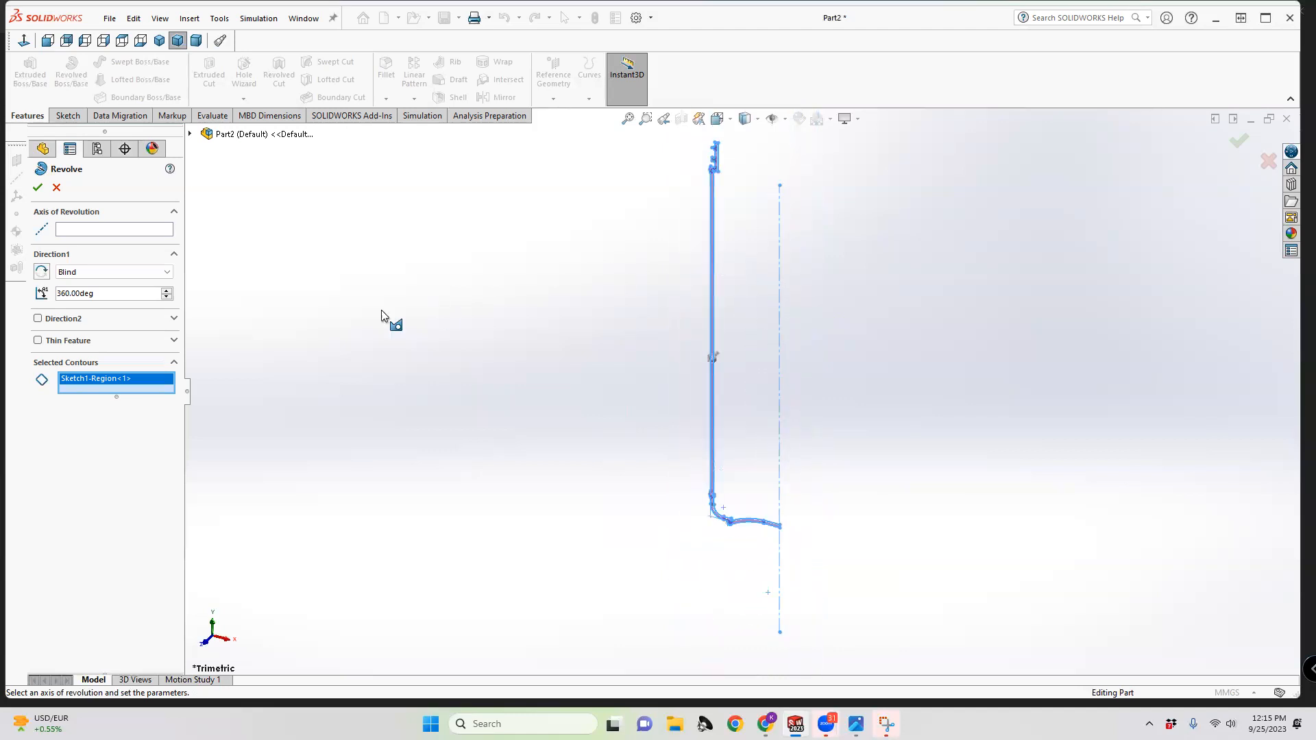
Revolve the wall region 360° about the vertical centerline to form the hollow container
left_click(71, 230)
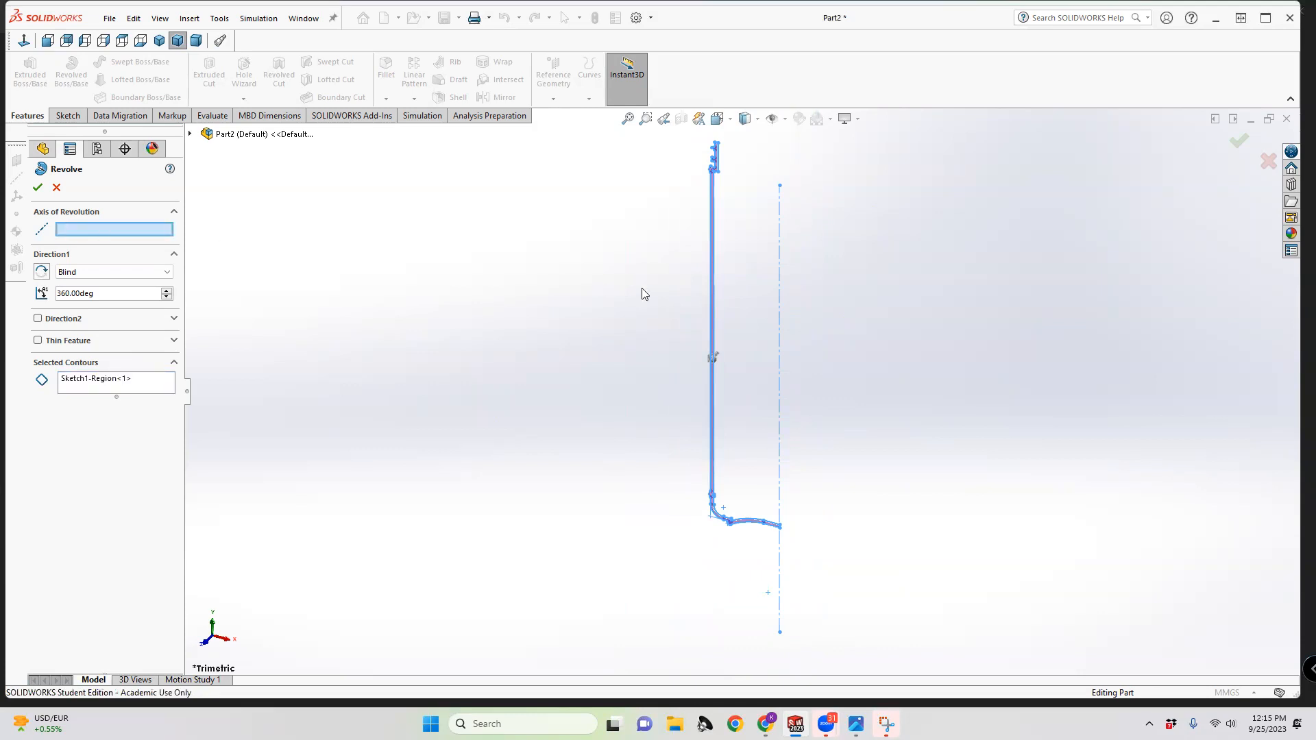
left_click(779, 287)
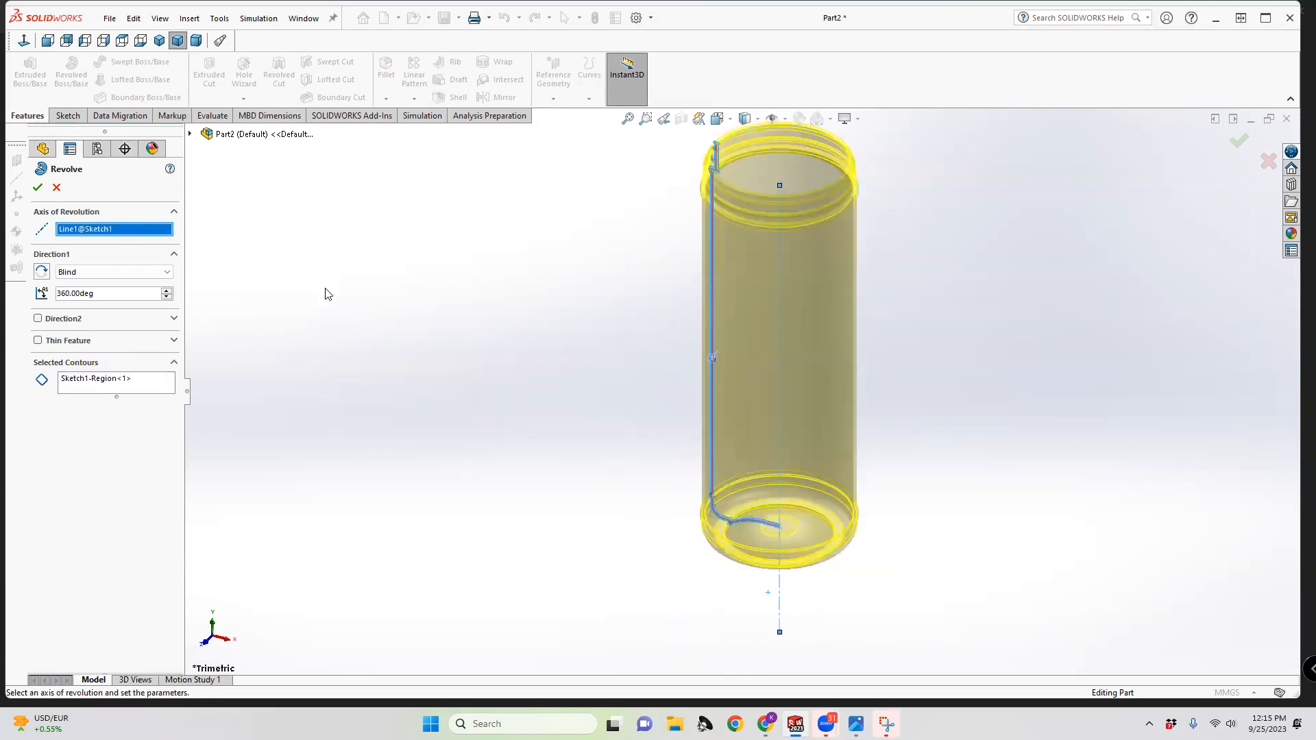
left_click(38, 188)
mouse_move(909, 470)
middle_mouse_down()
mouse_move(910, 399)
mouse_move(946, 344)
mouse_move(959, 358)
mouse_move(952, 397)
middle_mouse_up()
scroll(846, 431, "down", 4)
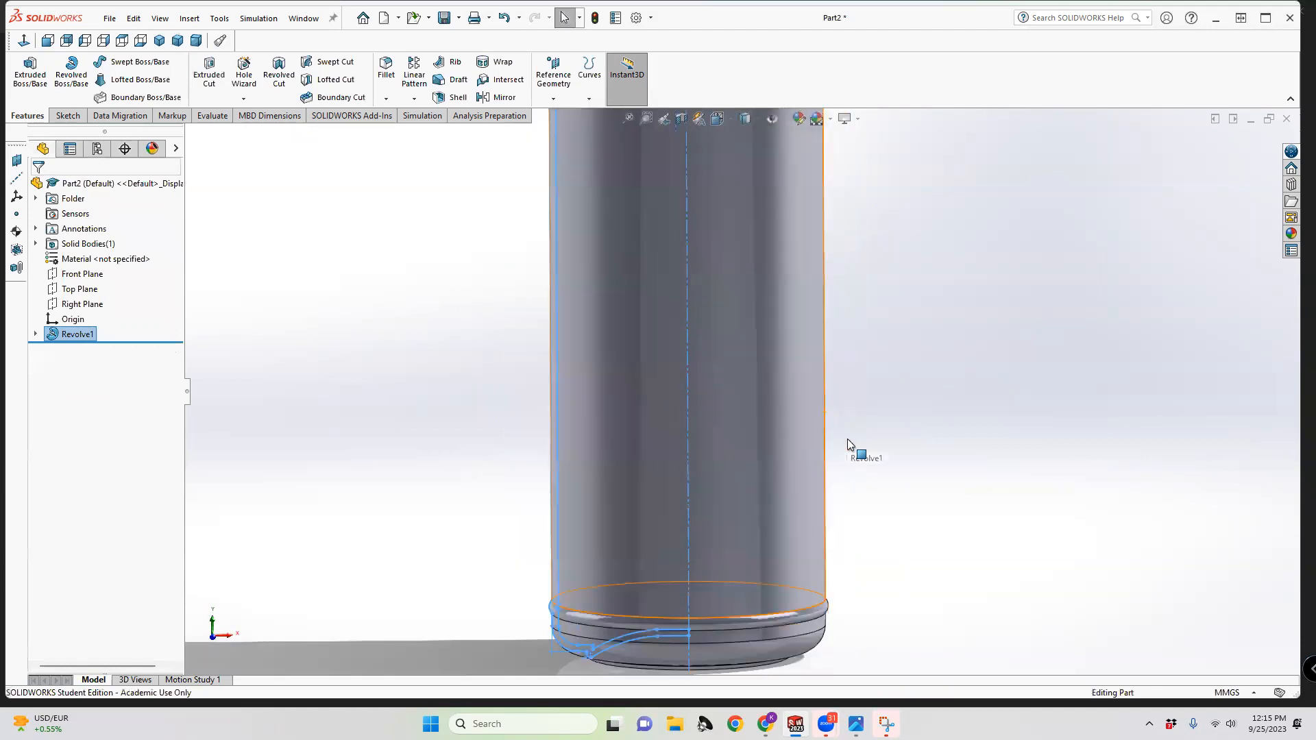
scroll(847, 439, "up", 1)
Assign the plastic PET to the part as its material
left_click(120, 262)
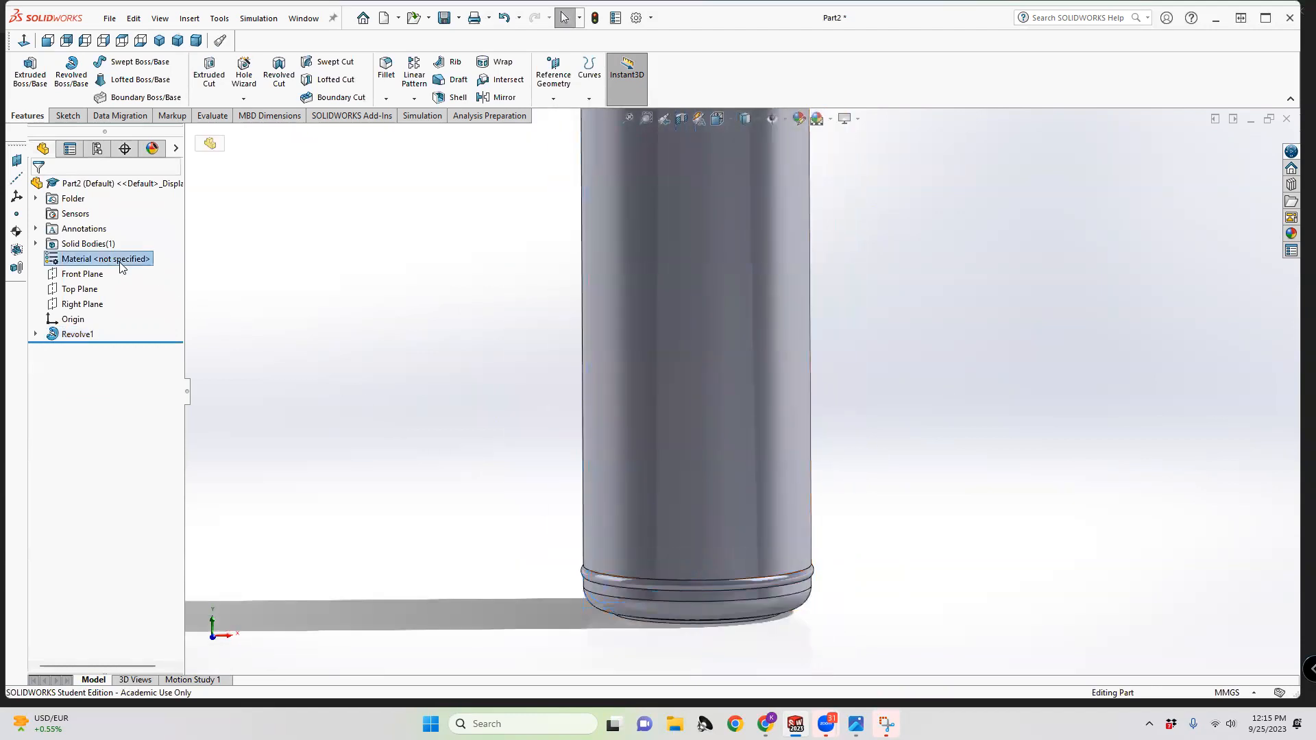
right_click(120, 266)
key("Escape")
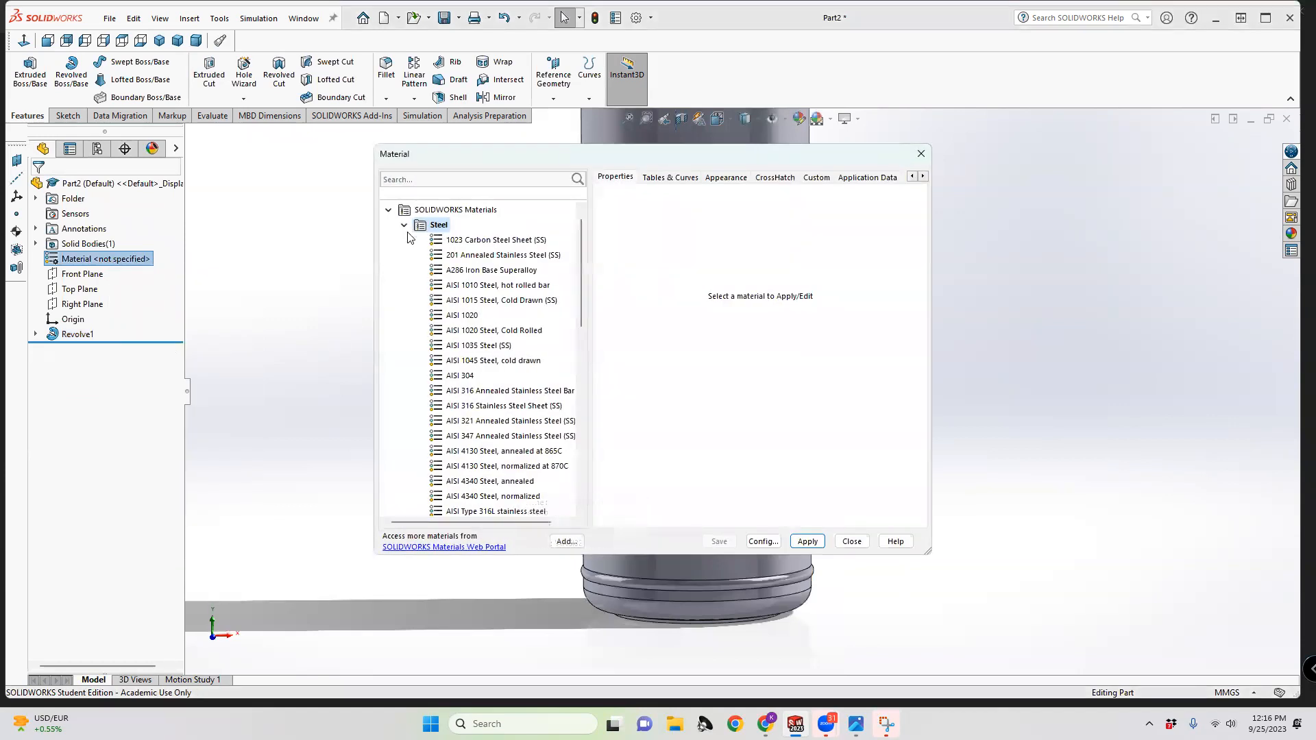
left_click(404, 225)
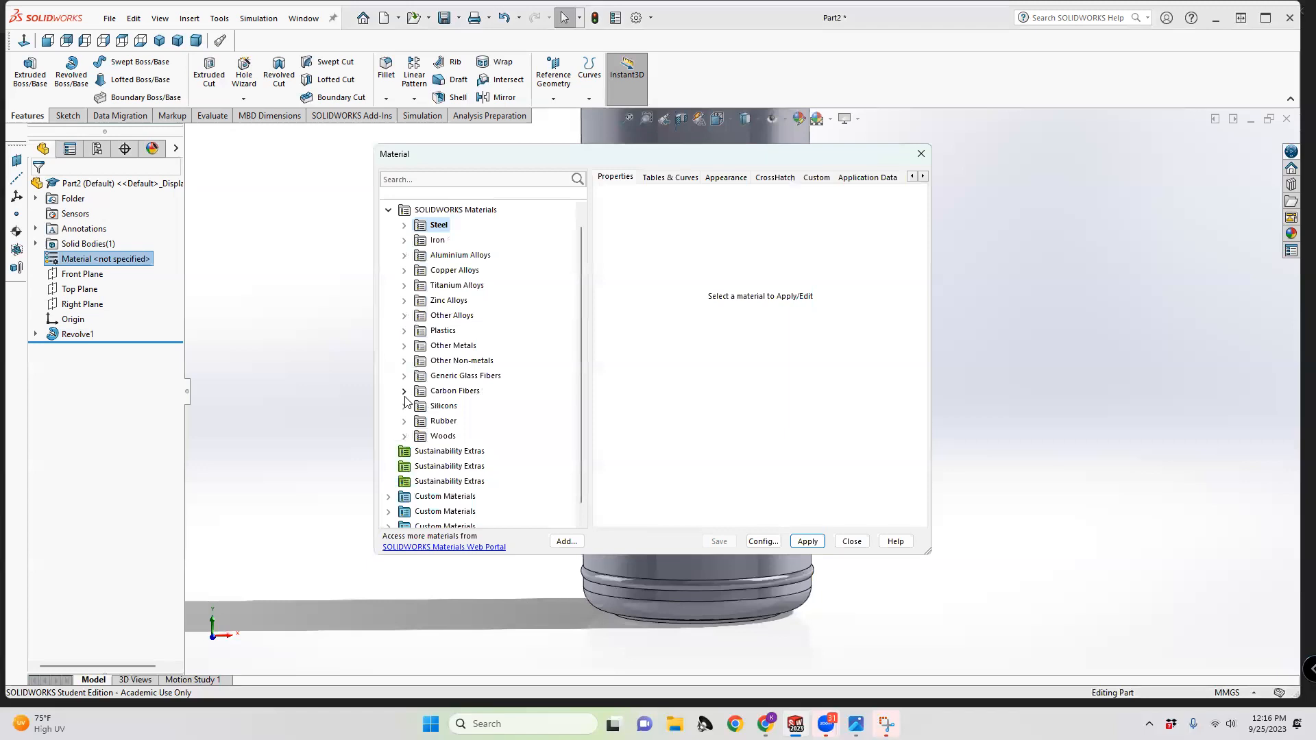
left_click(406, 331)
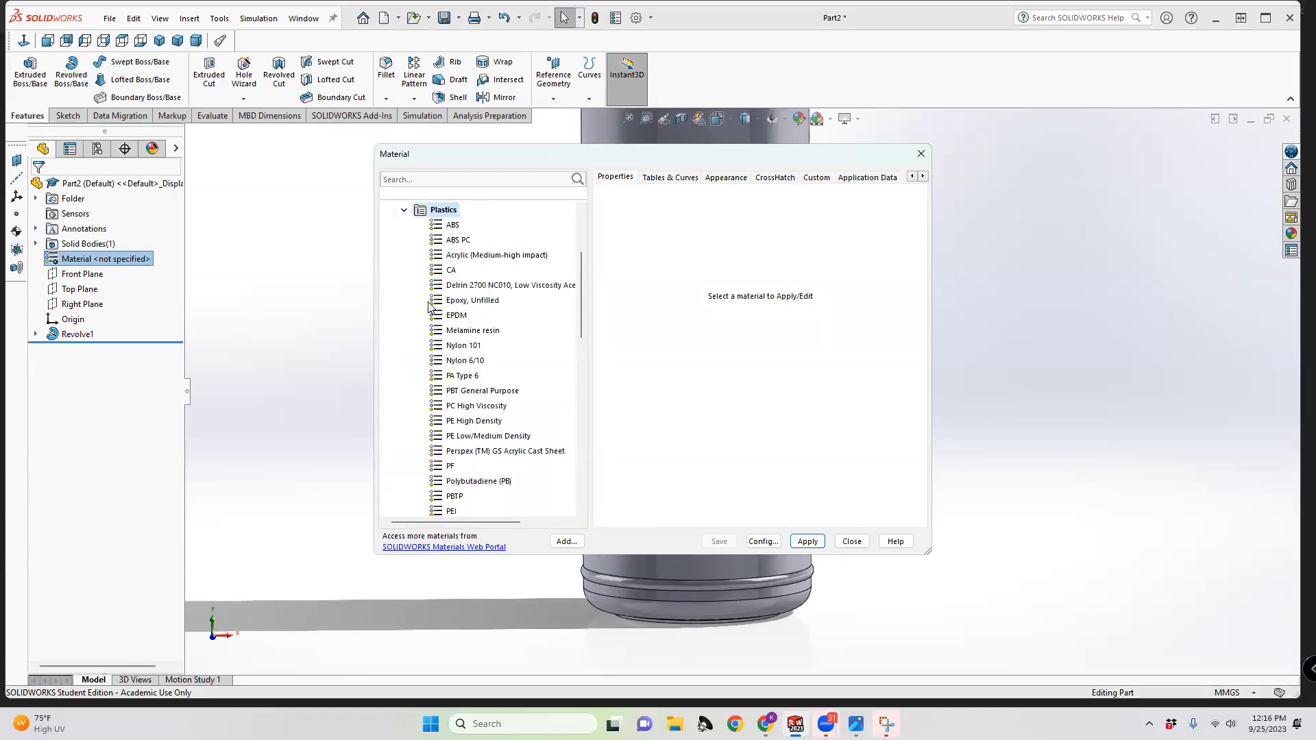
scroll(489, 400, "down", 1)
scroll(489, 401, "down", 4)
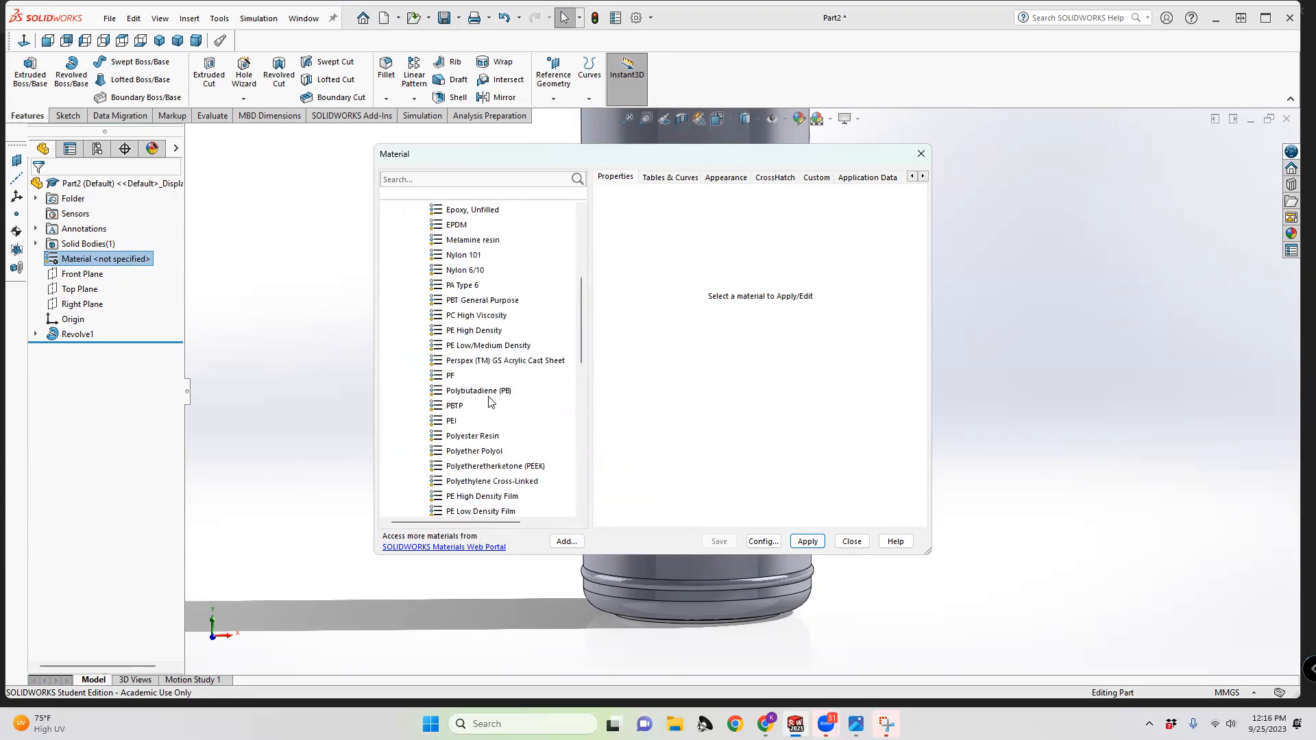
left_click(452, 391)
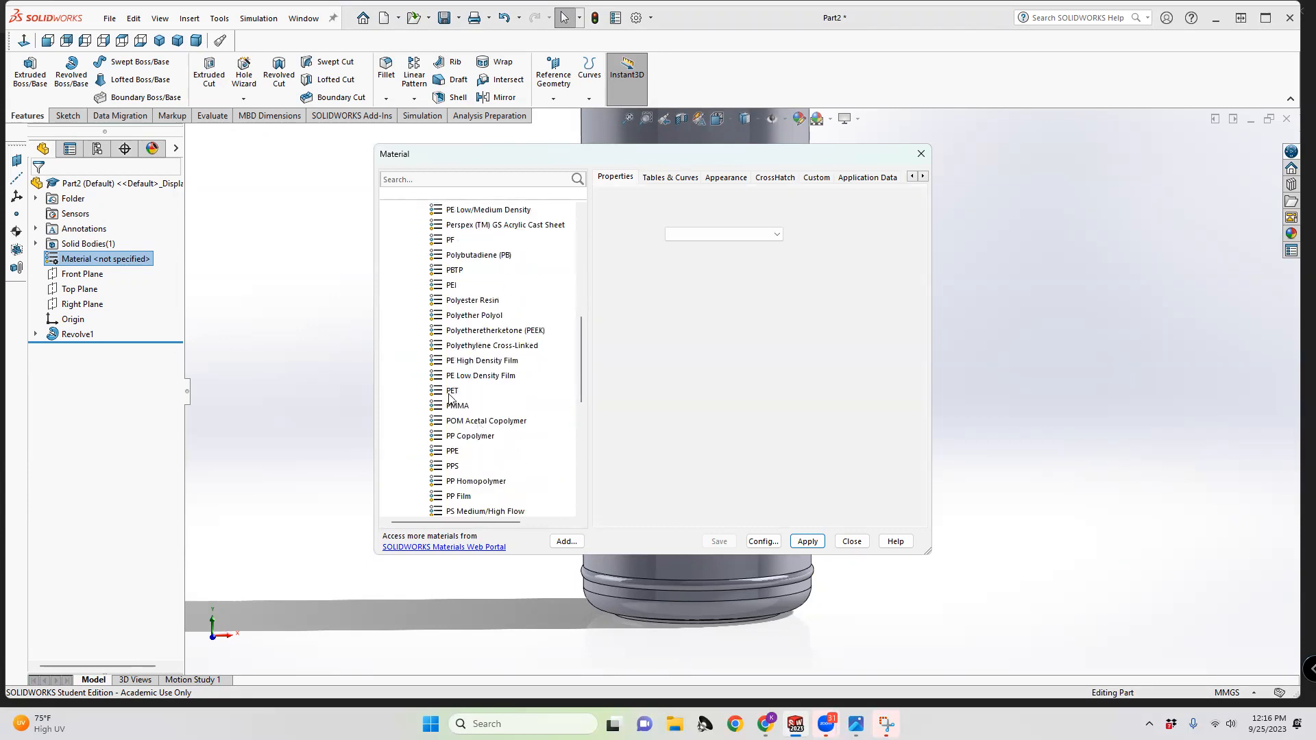
left_click(805, 542)
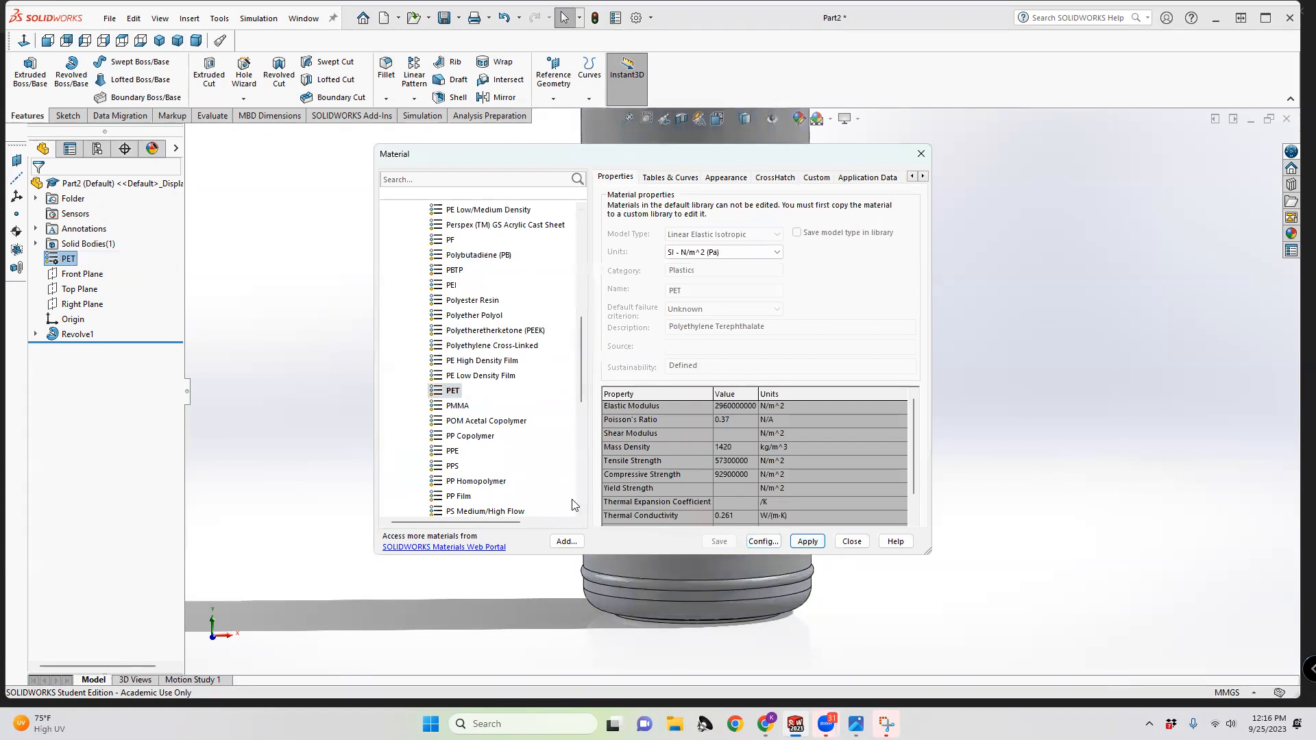
Examine the other plastics in the material library, including PTFE (general), return to PET and close the library
scroll(476, 440, "down", 4)
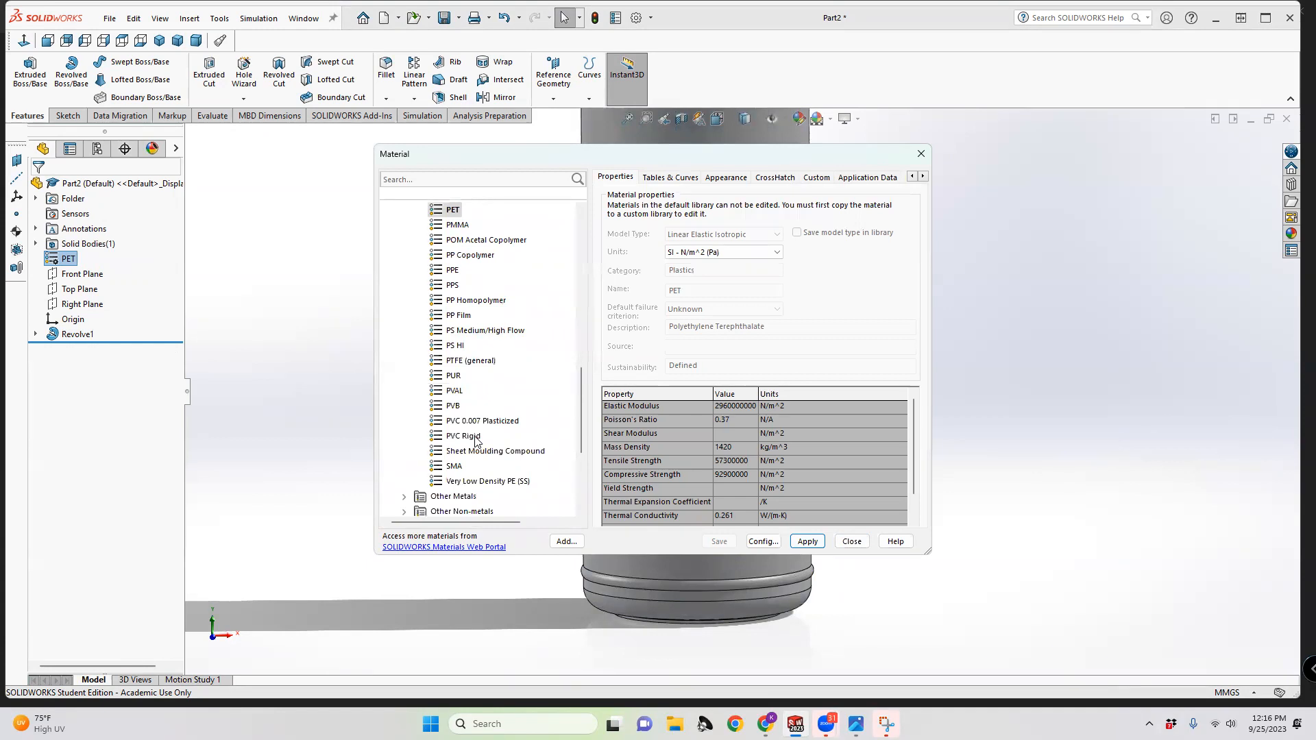
scroll(477, 441, "up", 1)
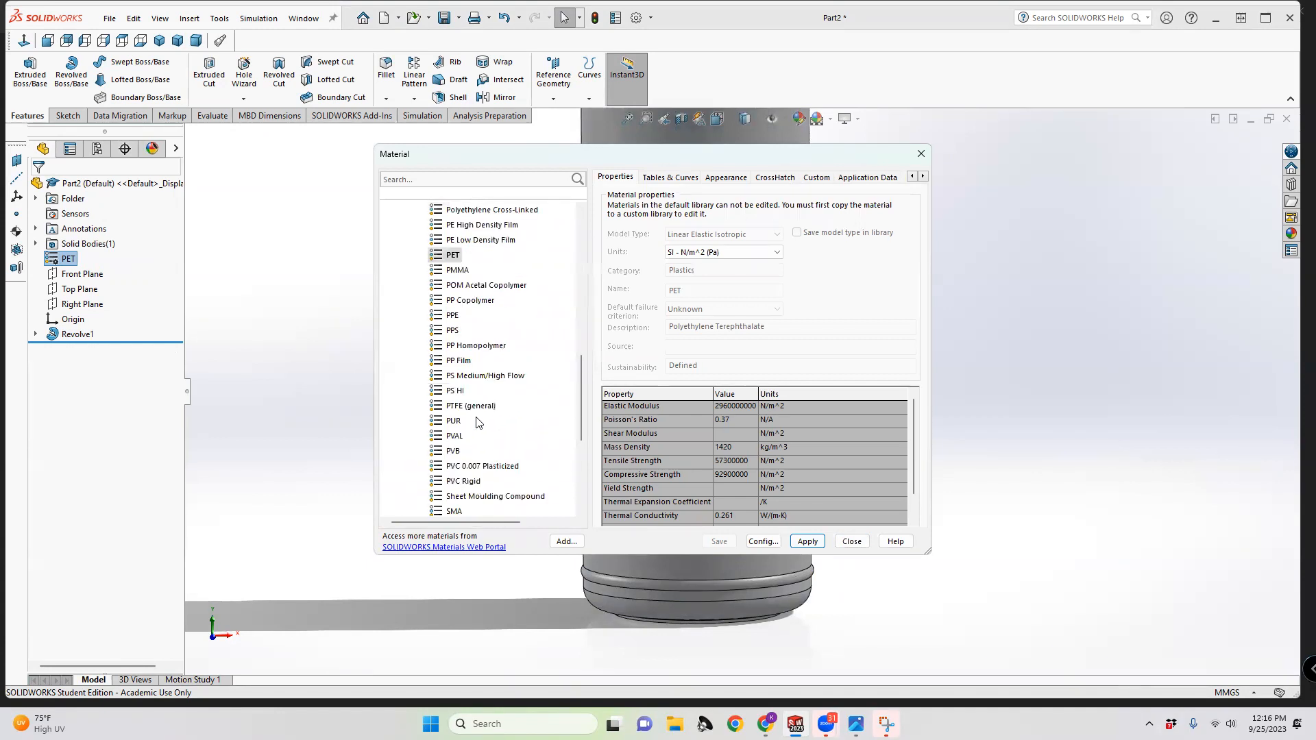
left_click(480, 407)
scroll(478, 404, "up", 3)
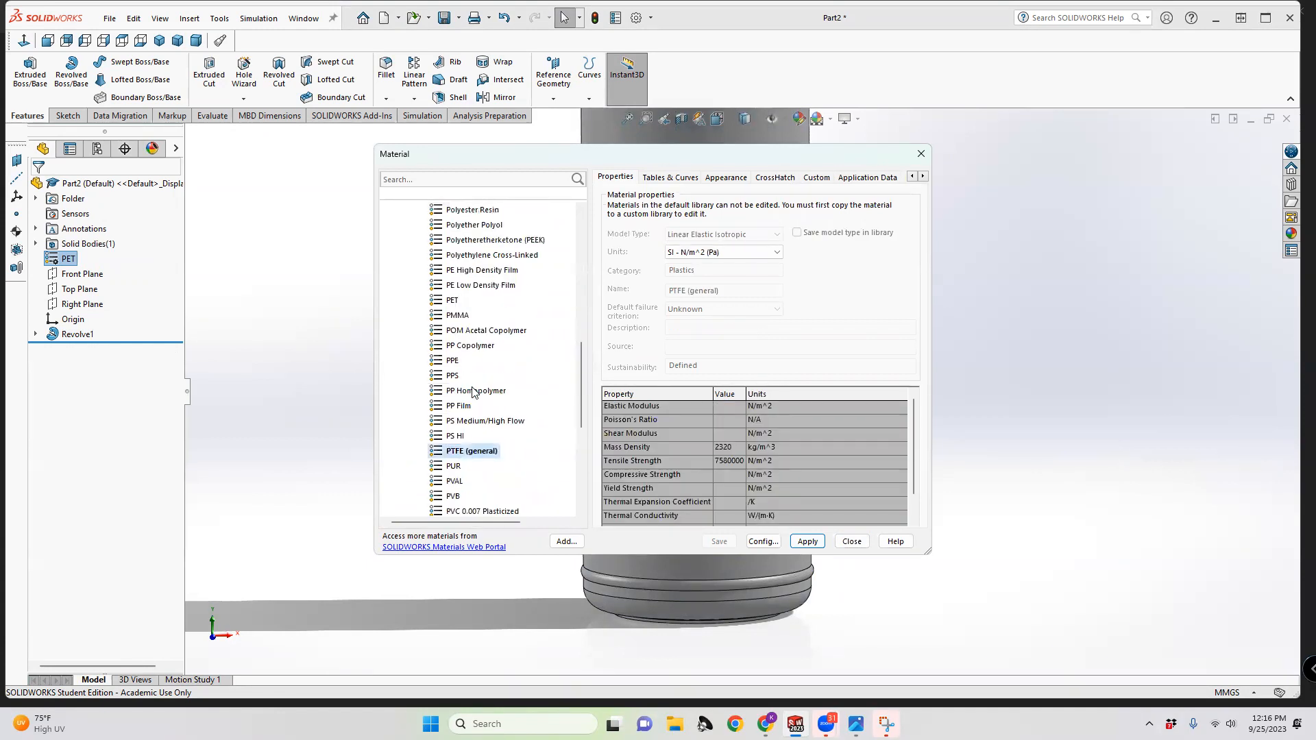
left_click(452, 391)
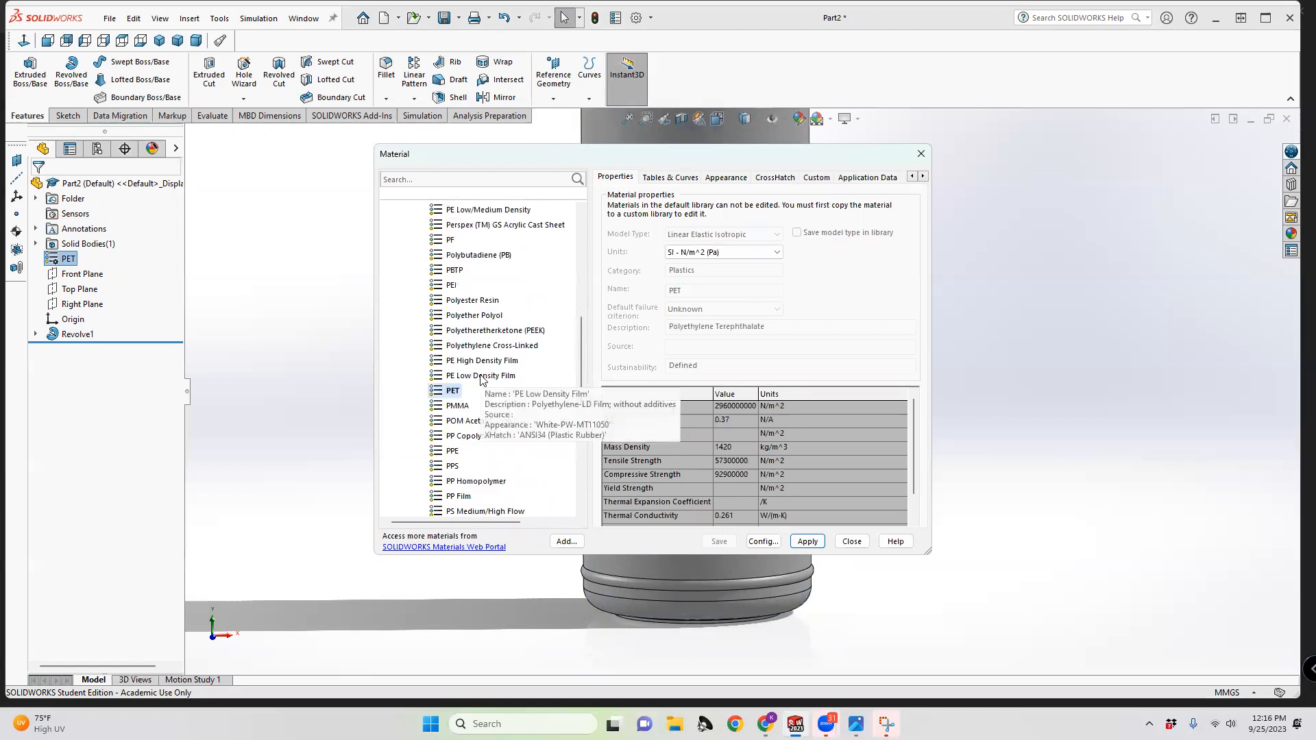
scroll(480, 379, "up", 4)
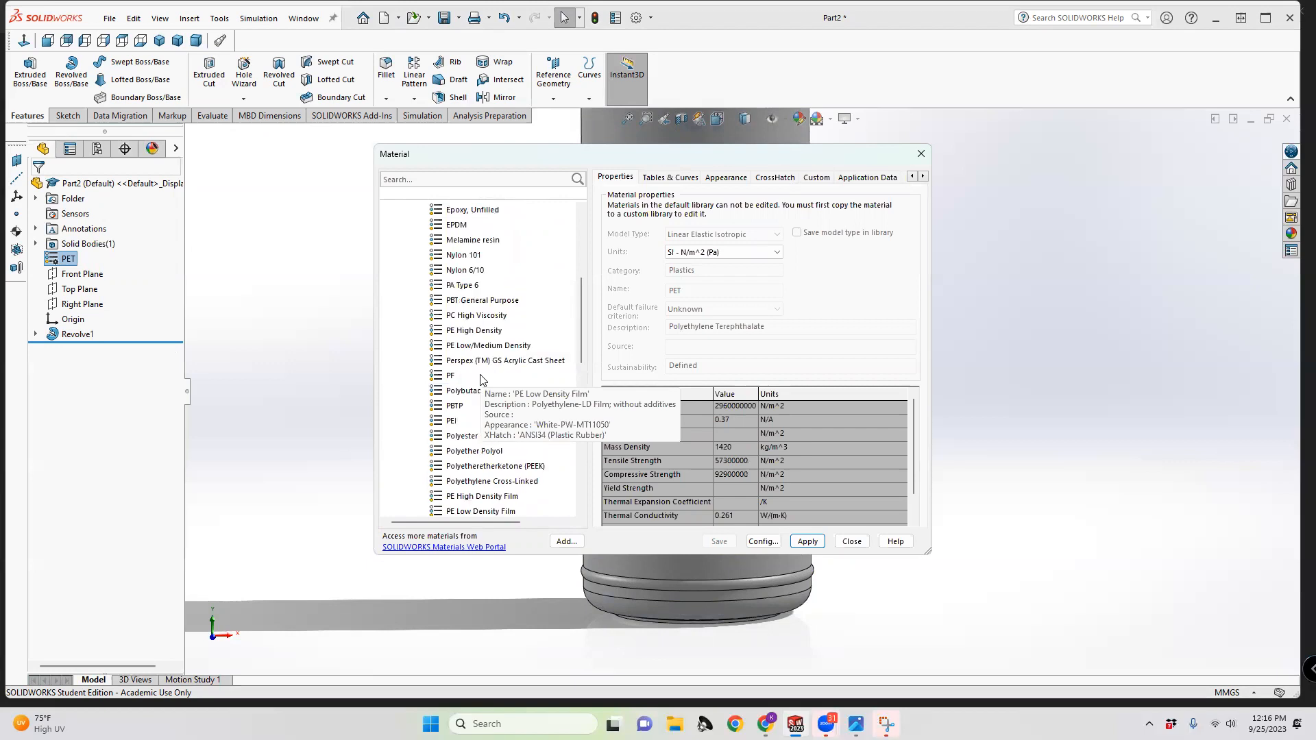
scroll(480, 379, "up", 1)
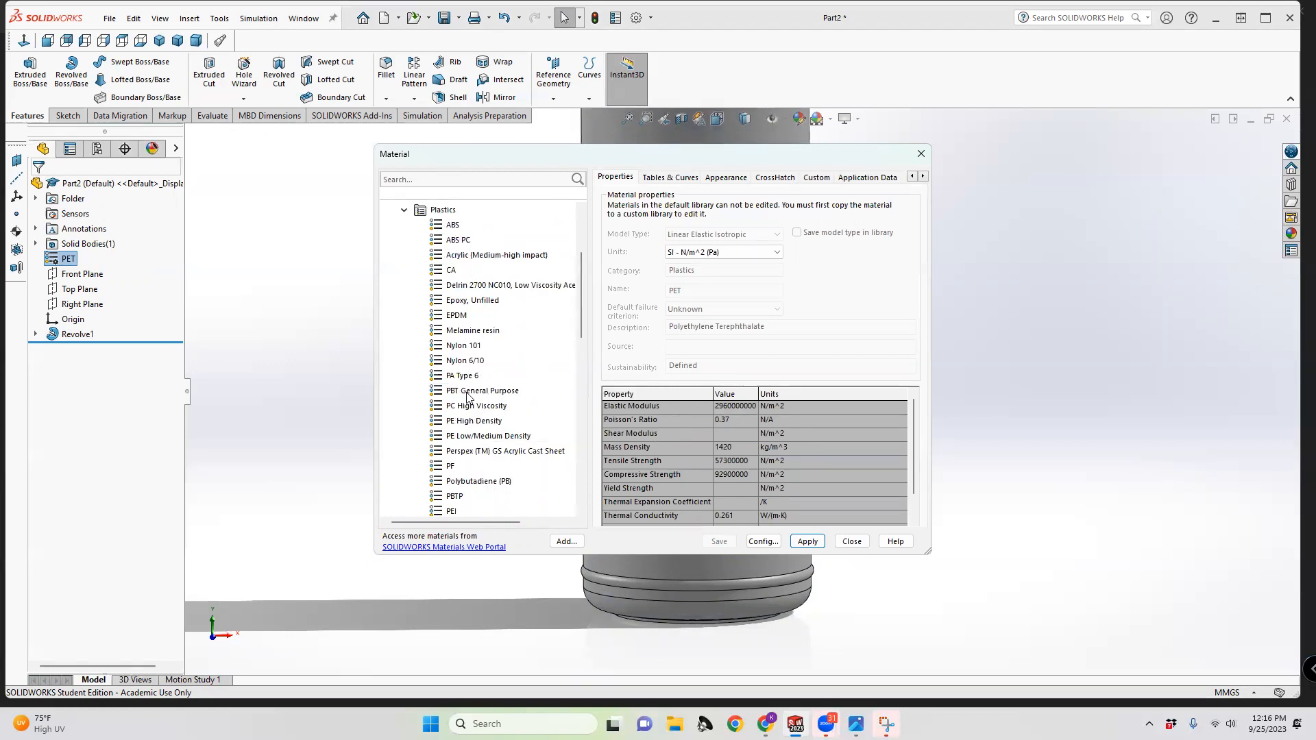
scroll(476, 444, "down", 1)
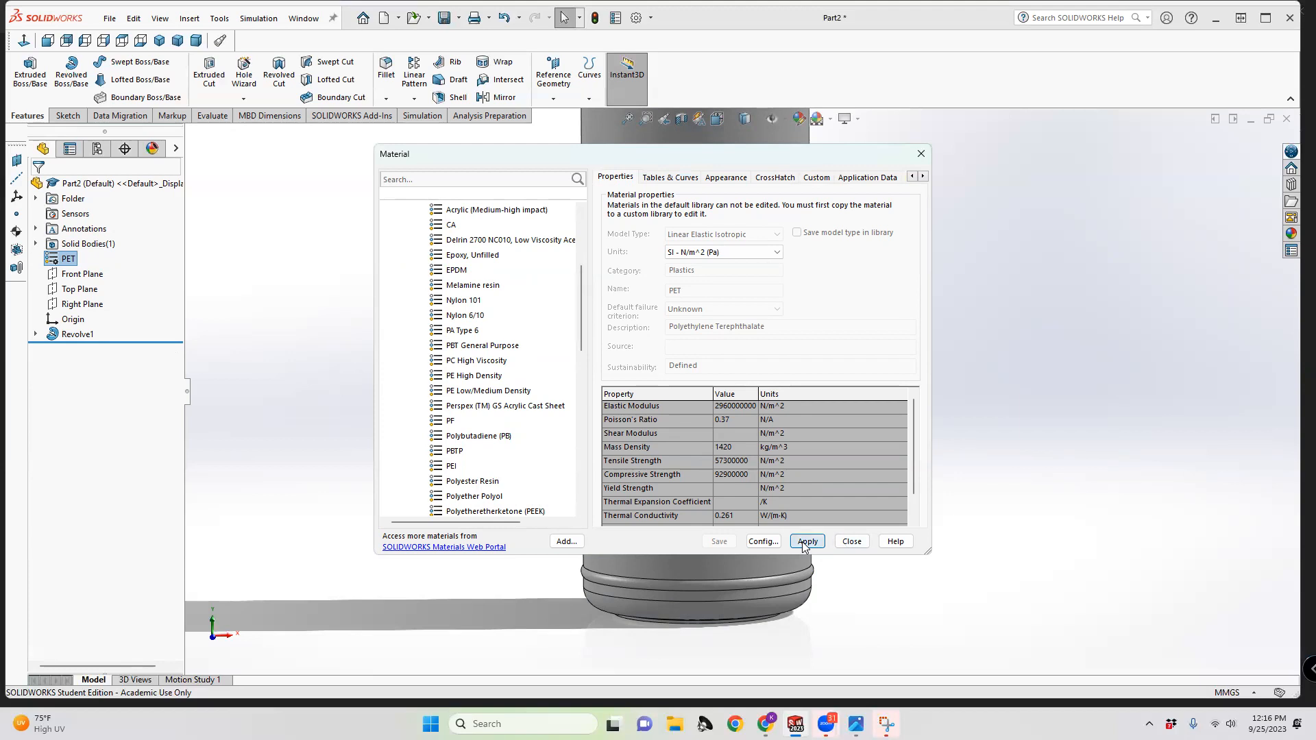
left_click(844, 543)
Apply the clear glass appearance from the gloss glass category to the whole part
scroll(728, 349, "up", 3)
middle_click_drag(712, 340, 594, 358)
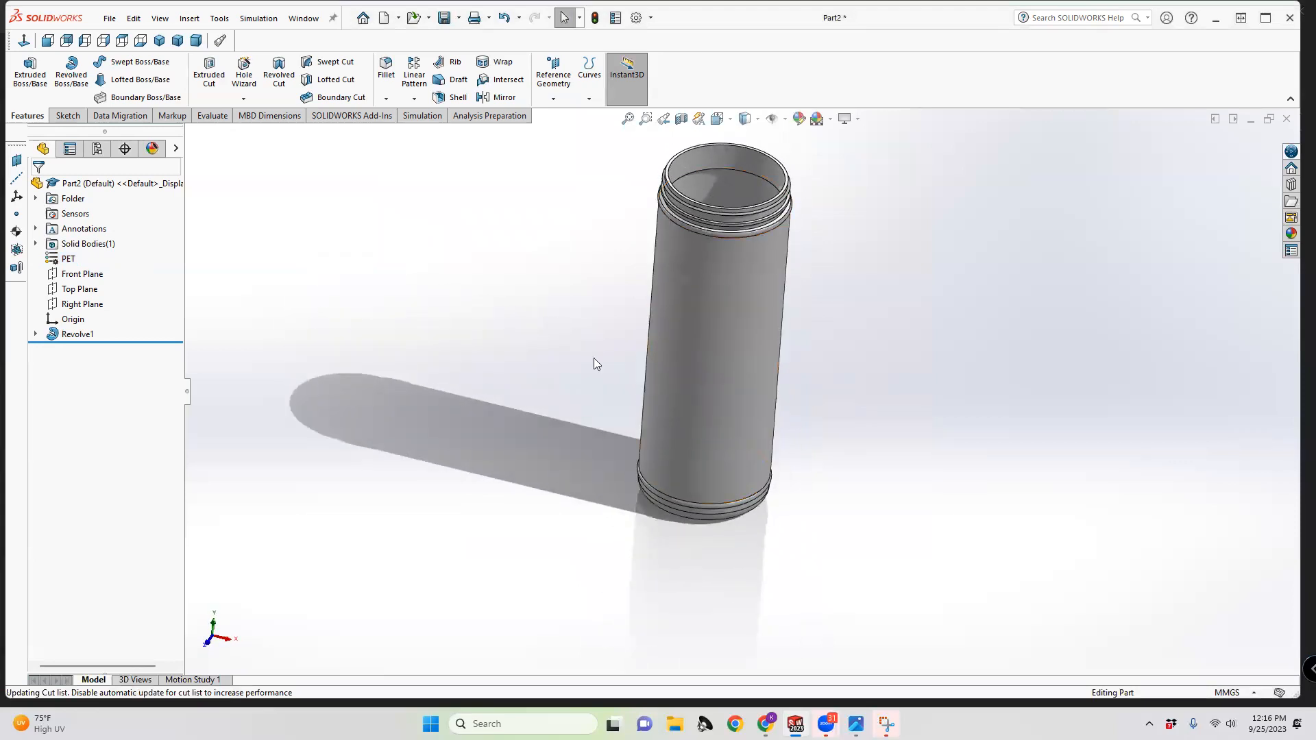
left_click(799, 121)
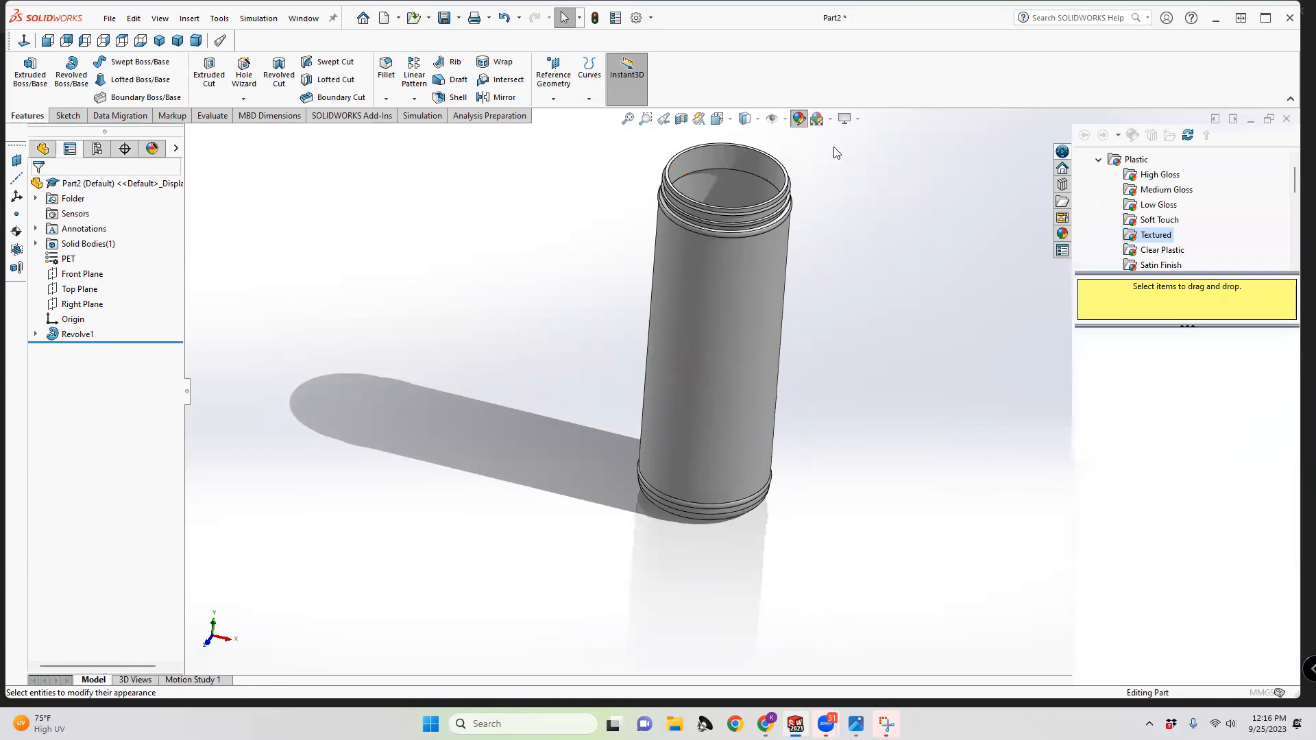
scroll(1134, 209, "down", 4)
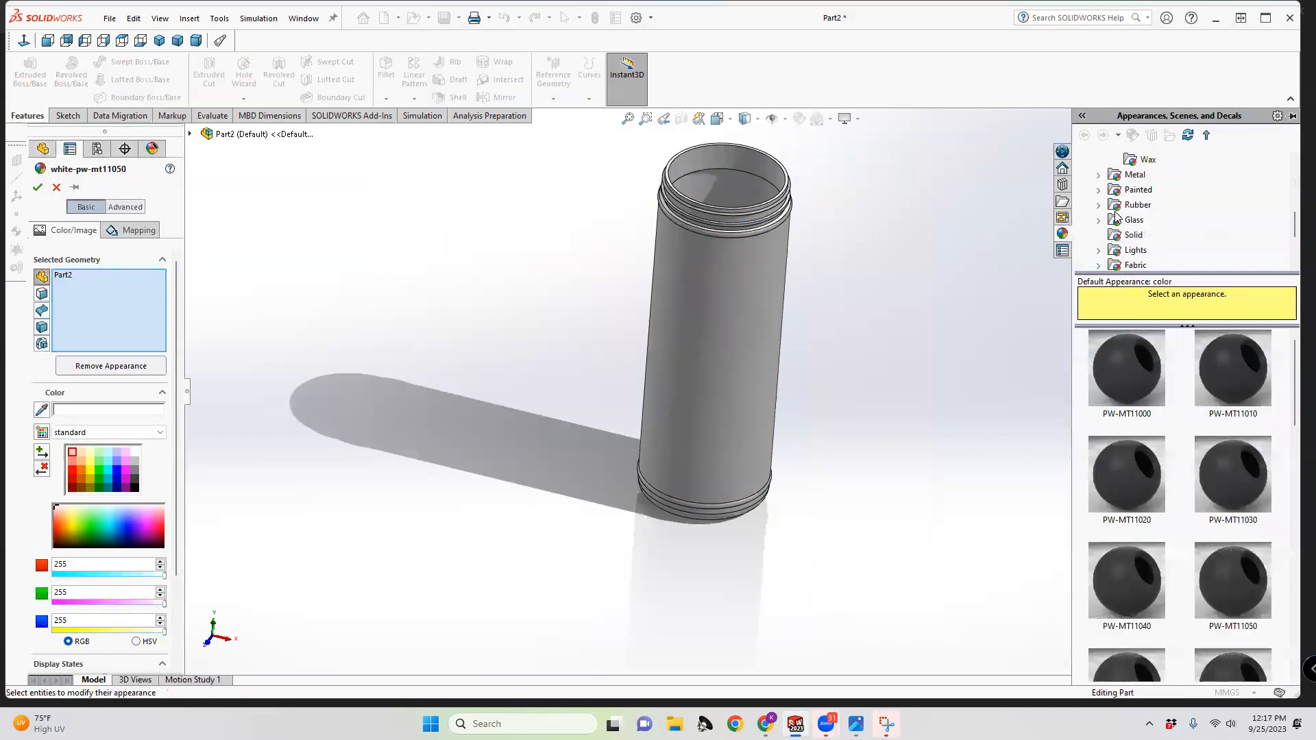
left_click(1098, 220)
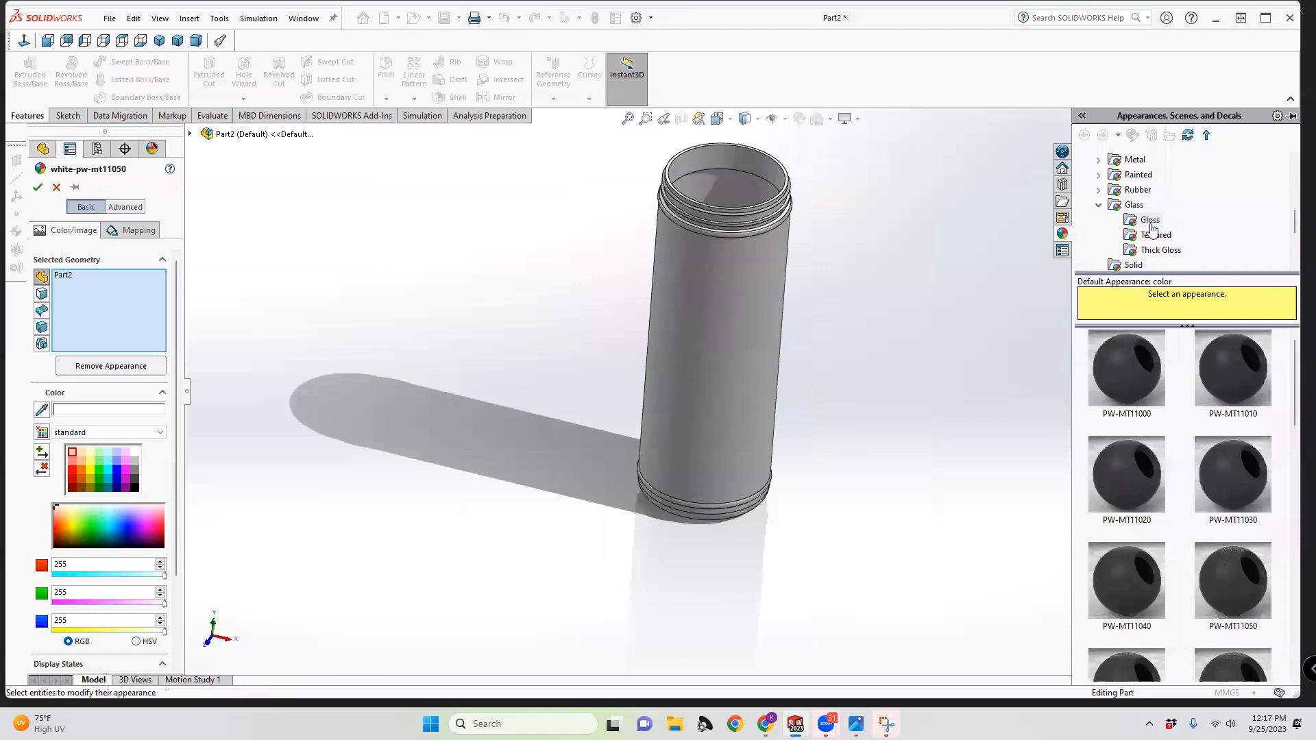
left_click(1150, 221)
left_click(1127, 369)
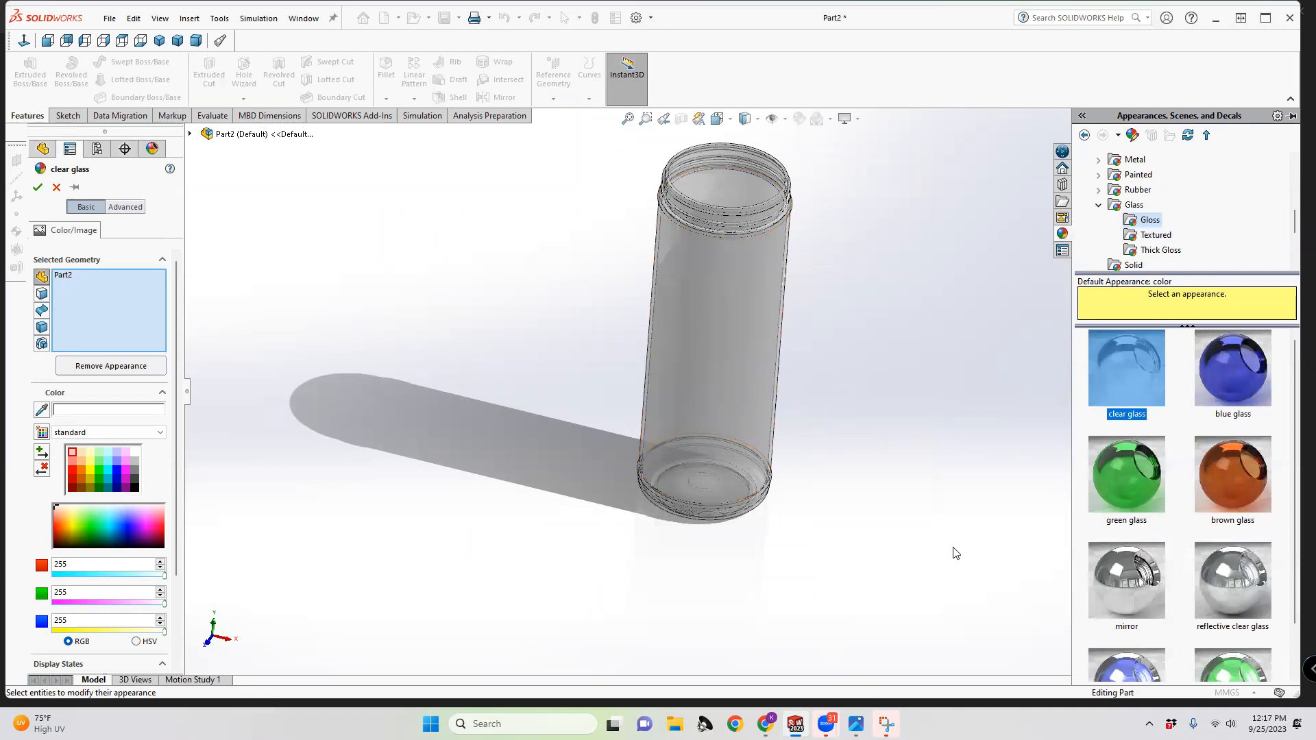
Apply the clear glass appearance to the whole bottle part and finish editing the appearance
left_click(974, 451)
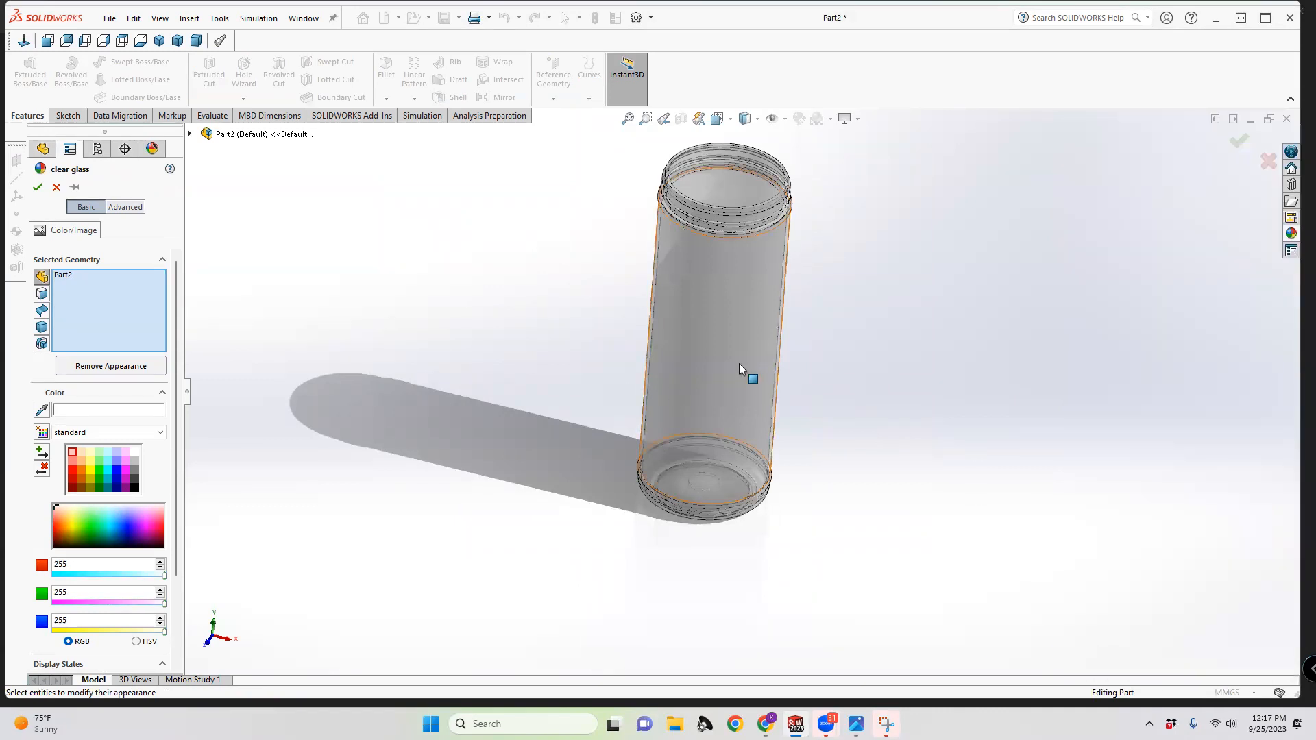
scroll(738, 363, "down", 3)
left_click(37, 187)
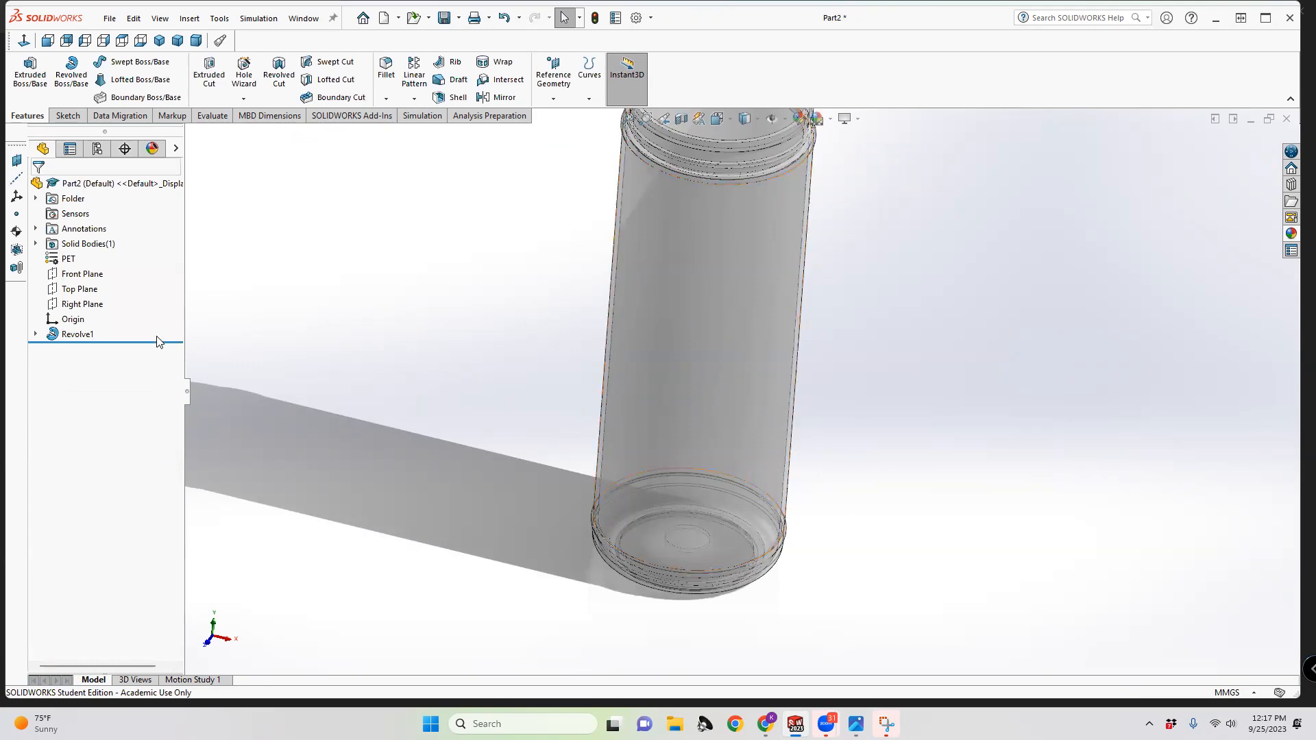
Examine the transparent bottle from its side, base and open neck to check how the glass appearance looks
middle_click_drag(755, 475, 698, 325)
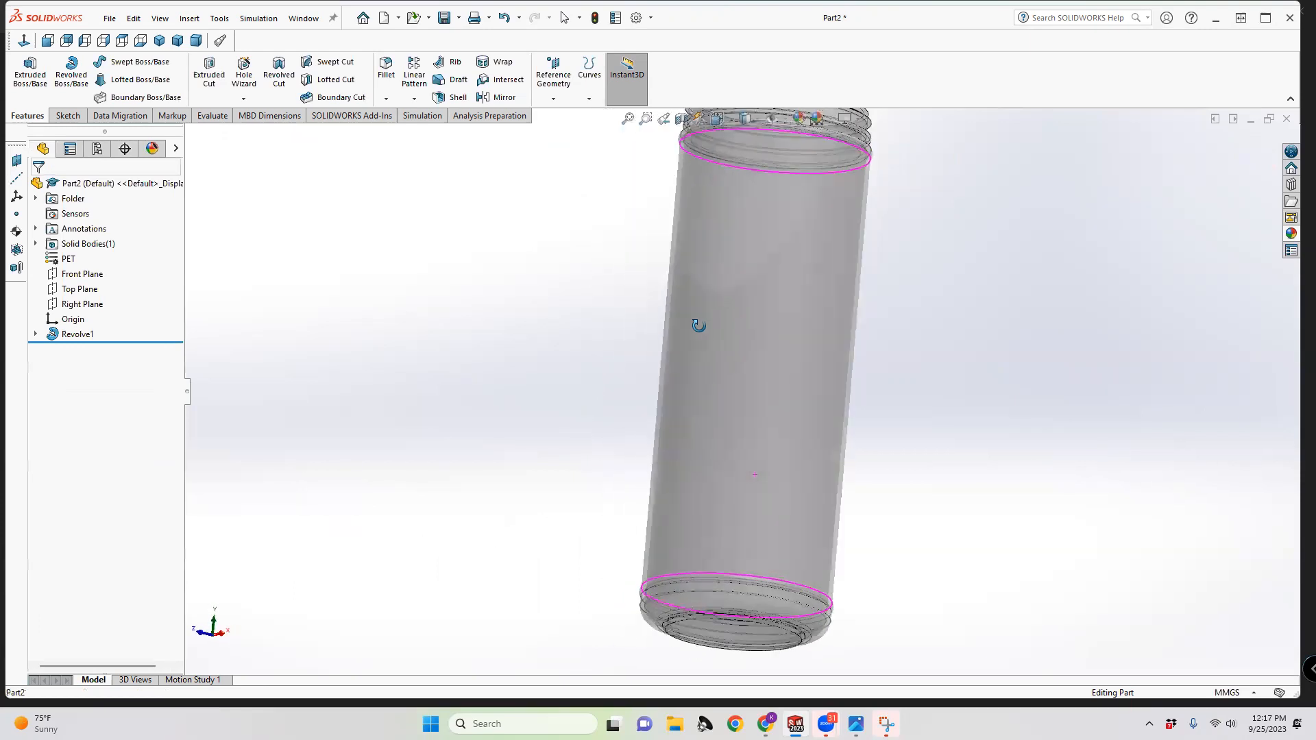
middle_click_drag(946, 379, 876, 358)
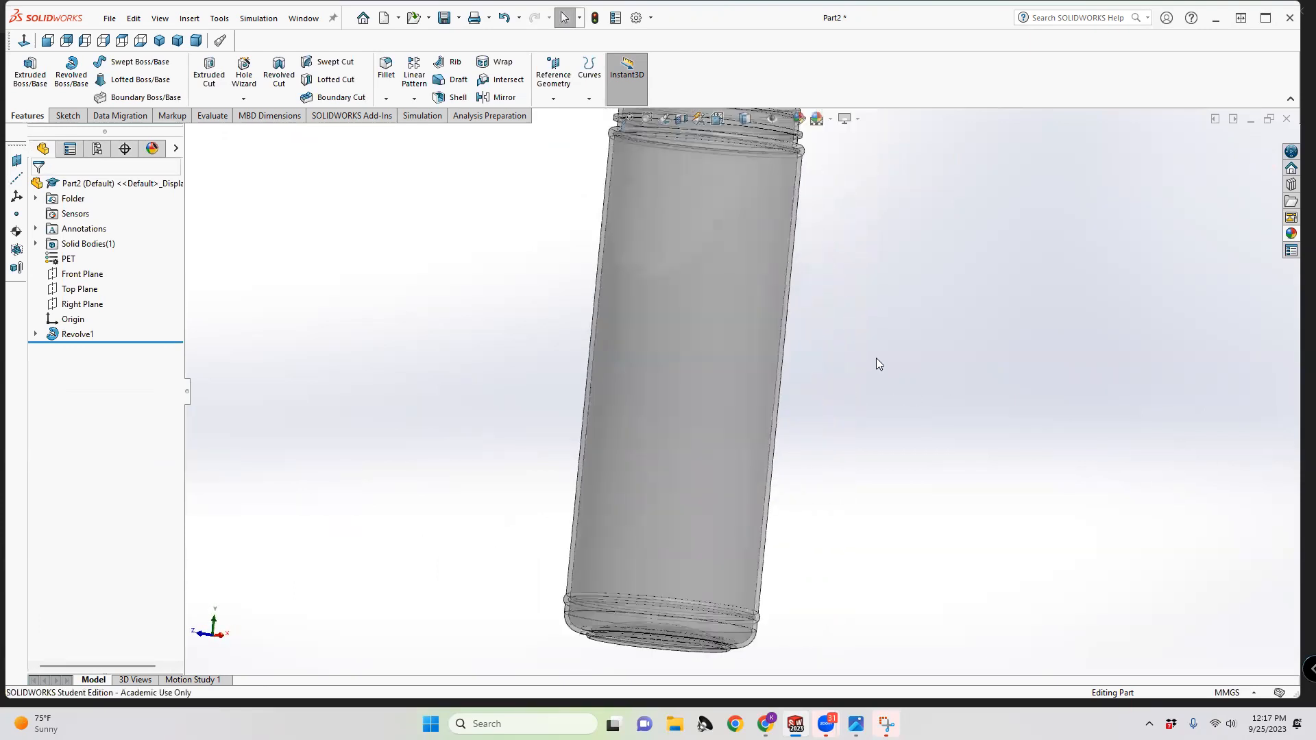
mouse_move(783, 359)
middle_mouse_down()
mouse_move(767, 458)
mouse_move(755, 414)
mouse_move(782, 368)
middle_mouse_up()
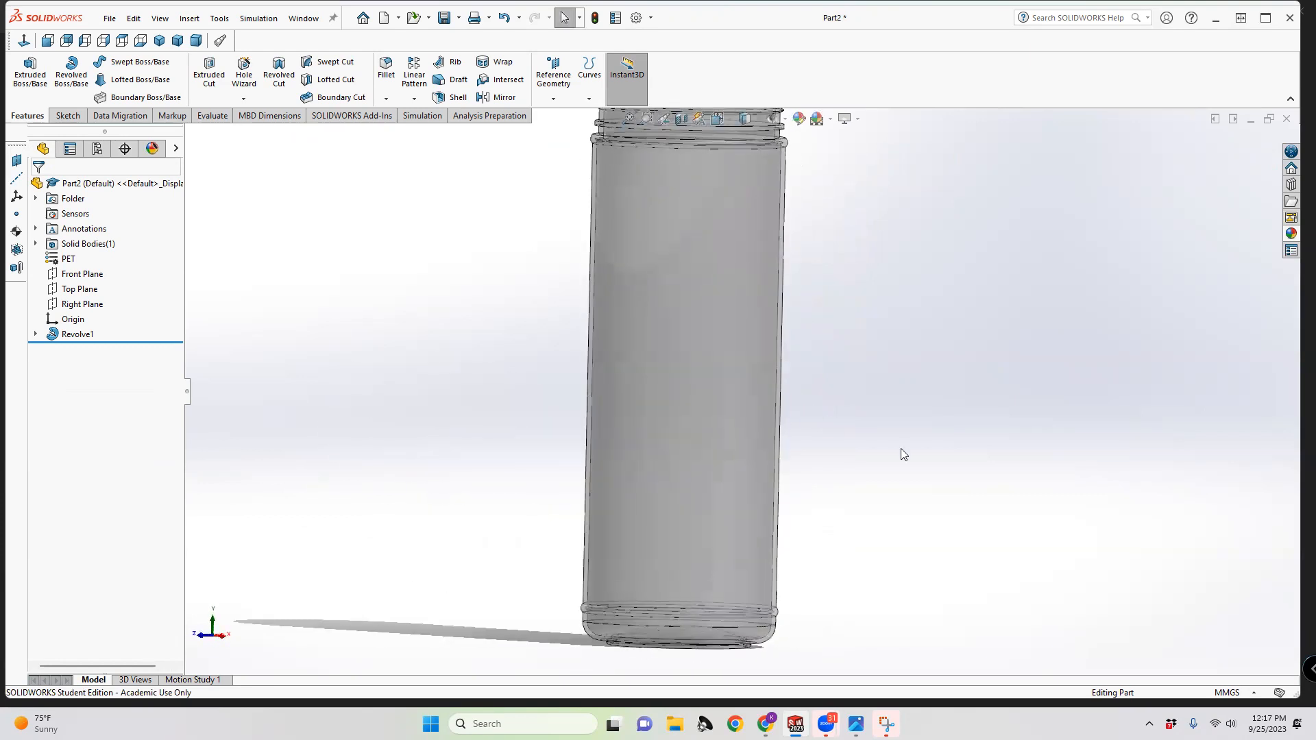
middle_click_drag(829, 455, 813, 255)
middle_click_drag(642, 522, 590, 614)
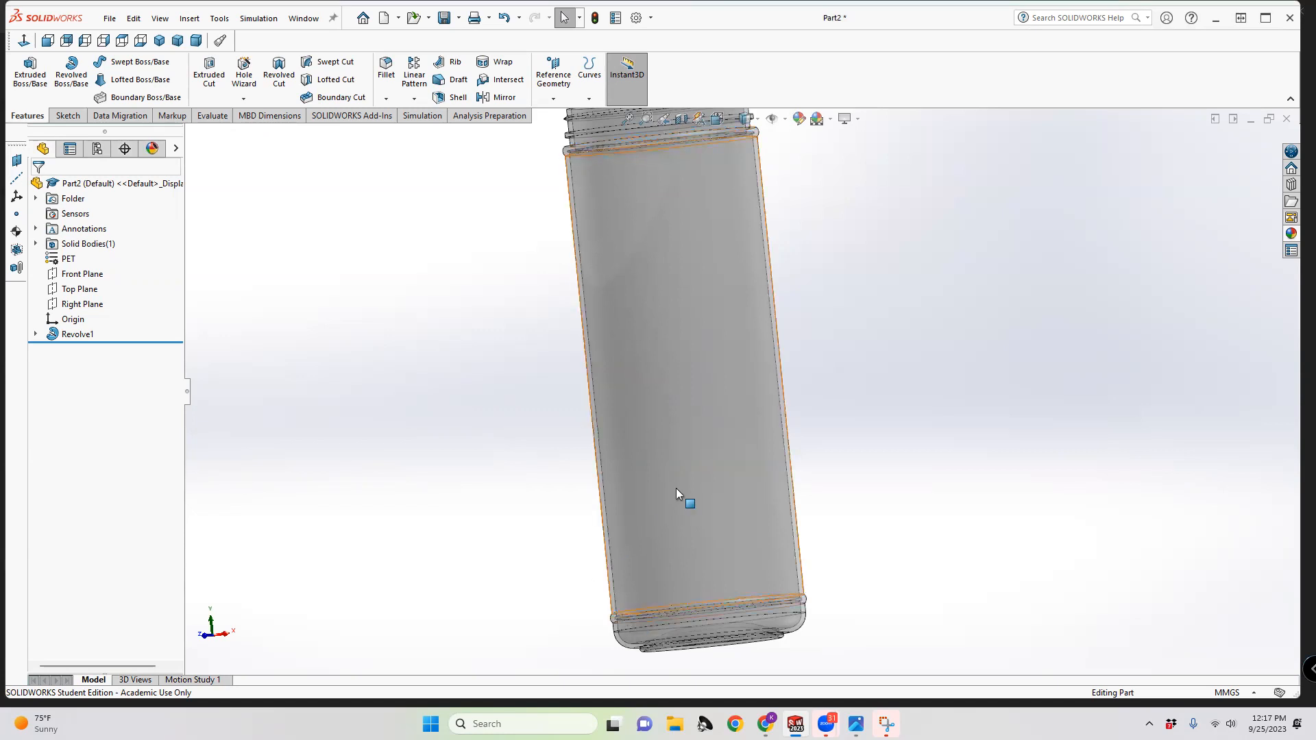
scroll(602, 333, "up", 1)
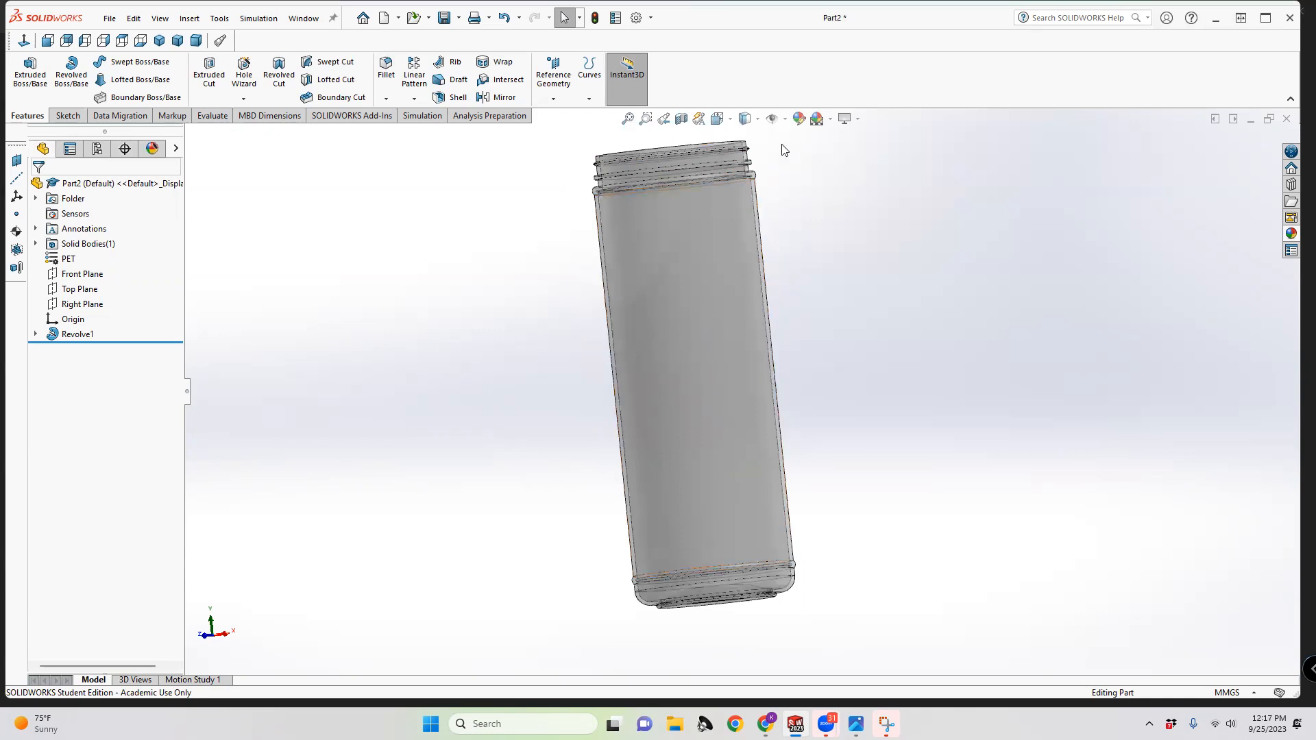
scroll(722, 204, "down", 2)
middle_click_drag(722, 207, 795, 517)
scroll(780, 505, "up", 2)
scroll(745, 560, "down", 2)
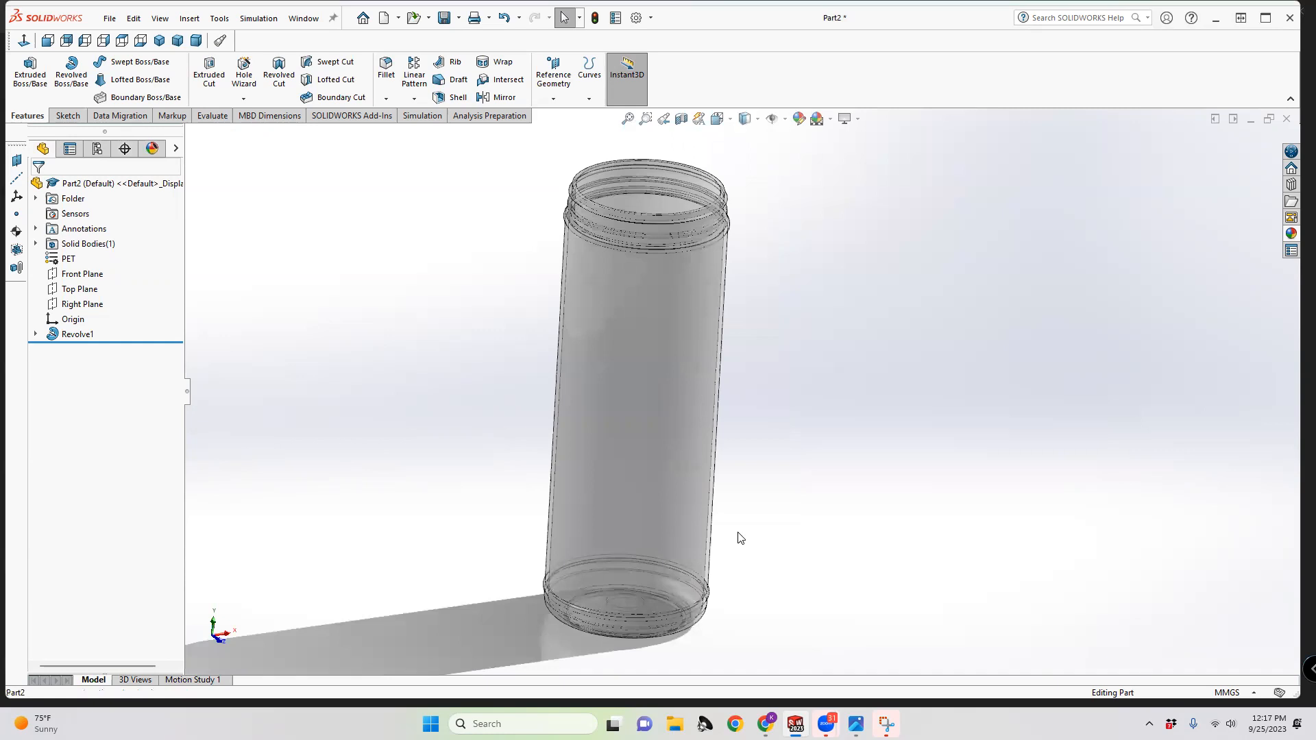
scroll(713, 500, "up", 2)
scroll(733, 488, "down", 2)
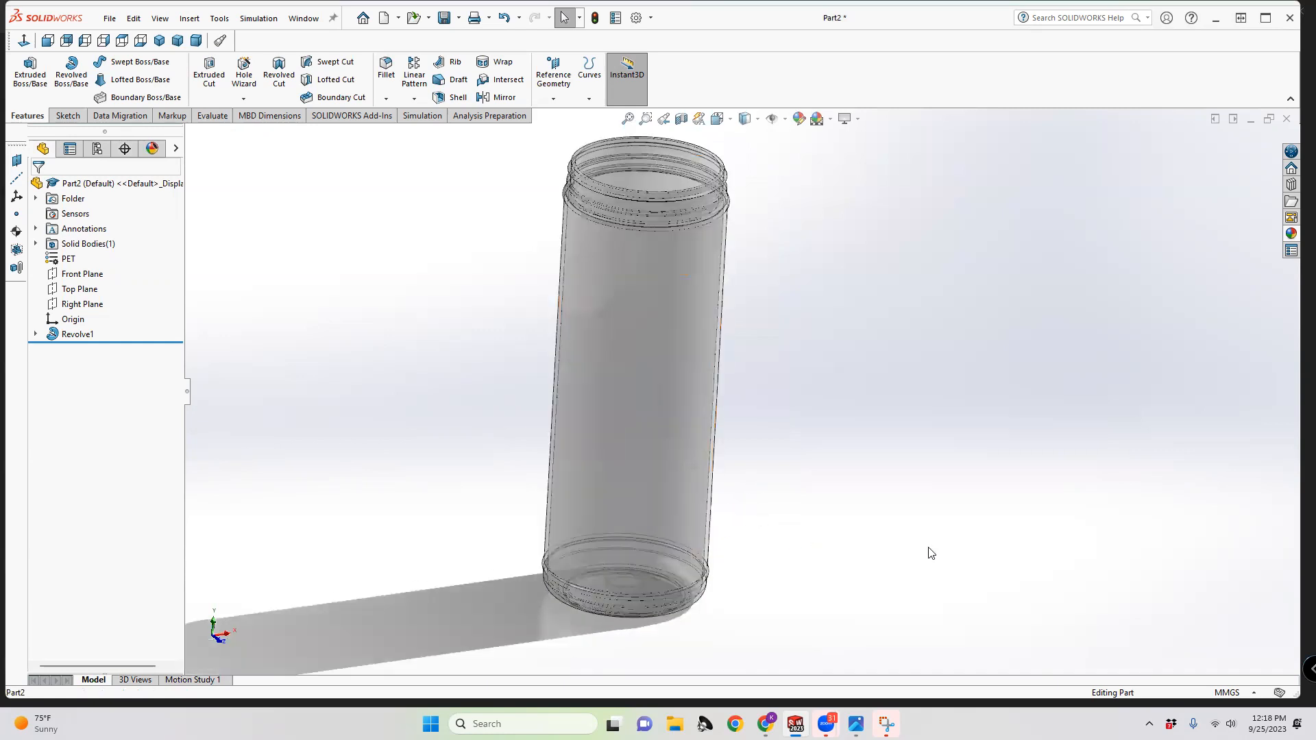
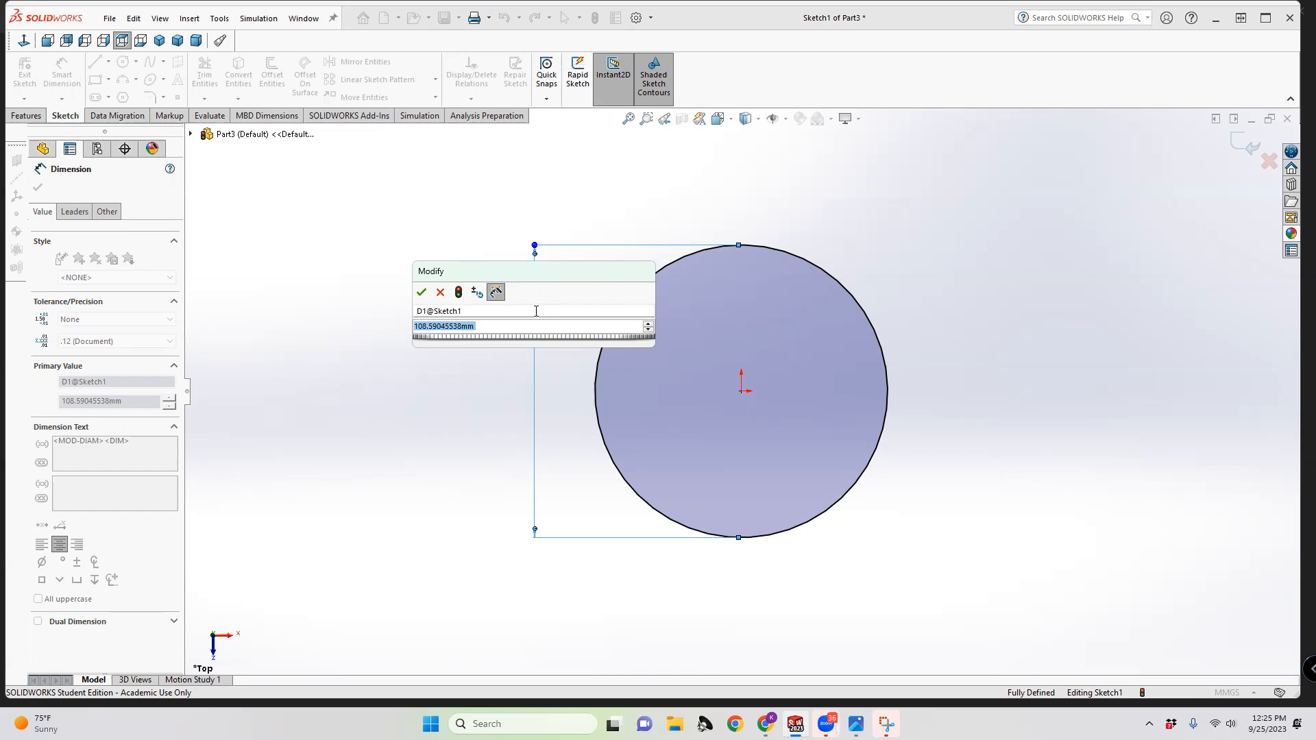
Set the circle's diameter to 64.5 mm and extrude it as a blind boss 17 mm deep
type("64.5")
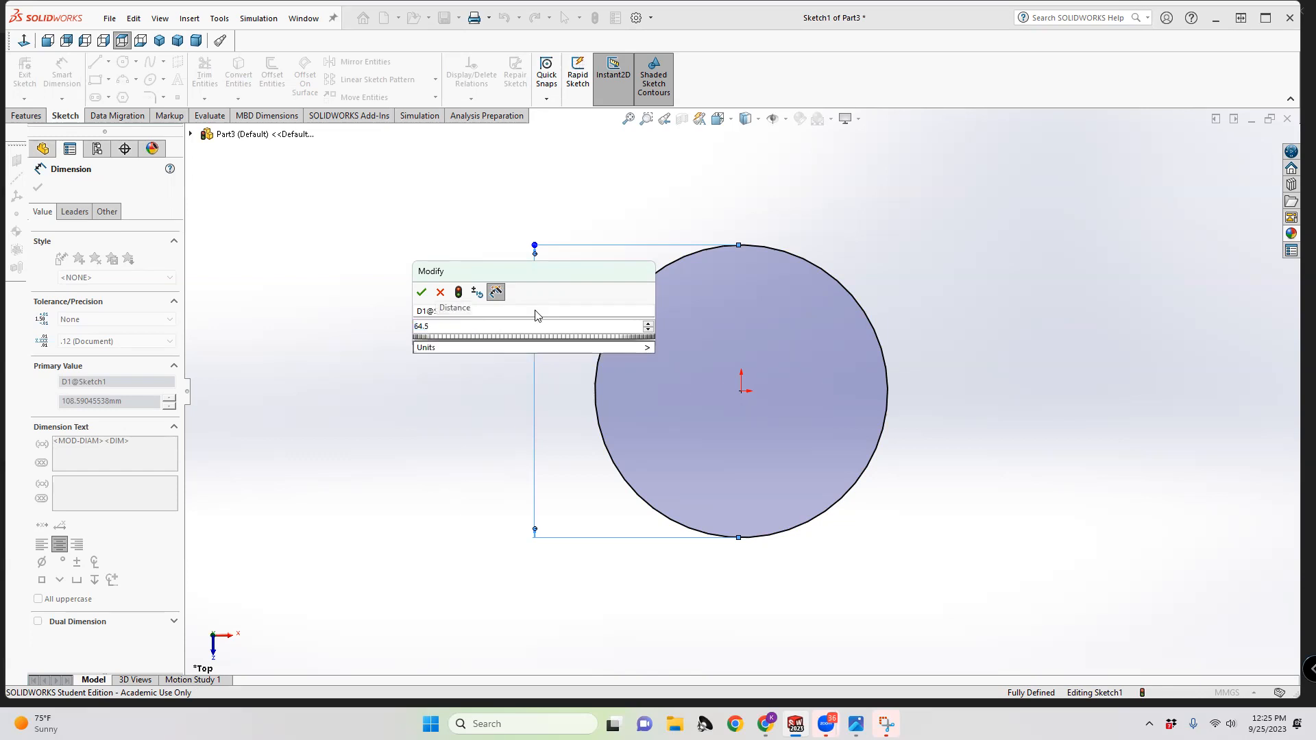
key("Return")
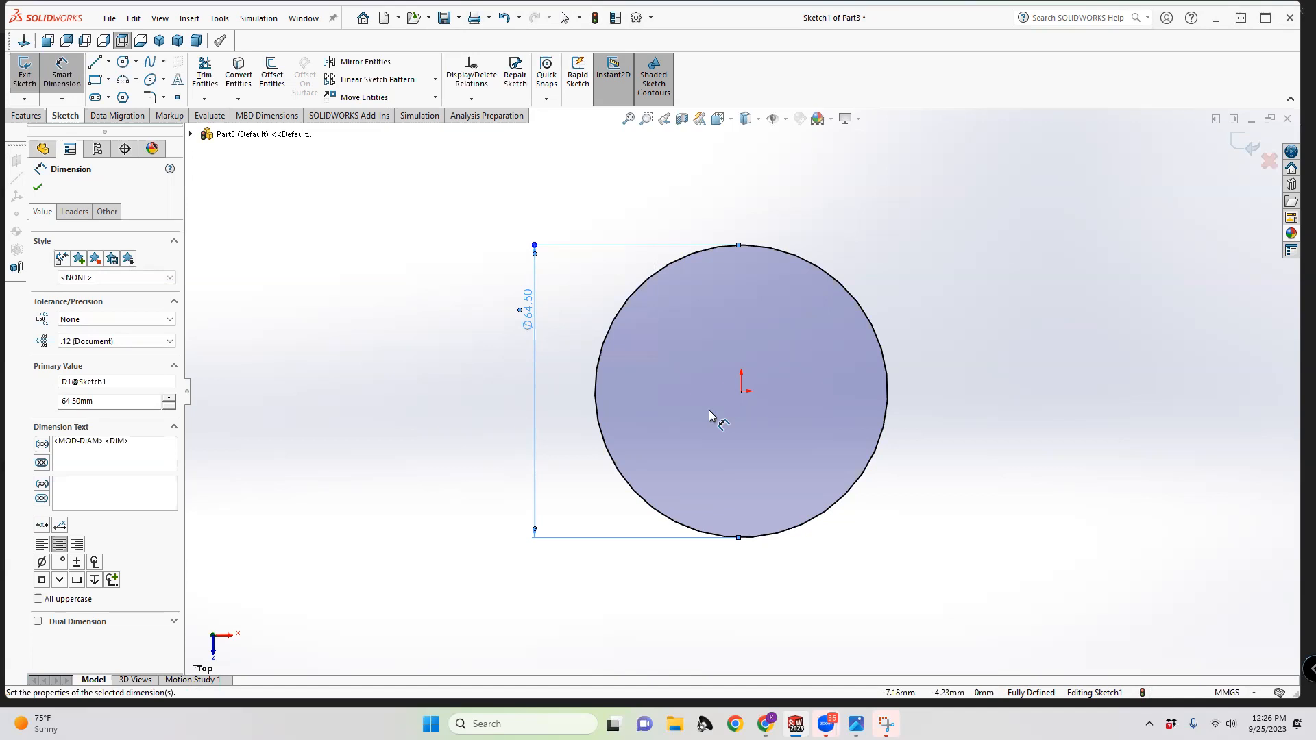
left_click(27, 116)
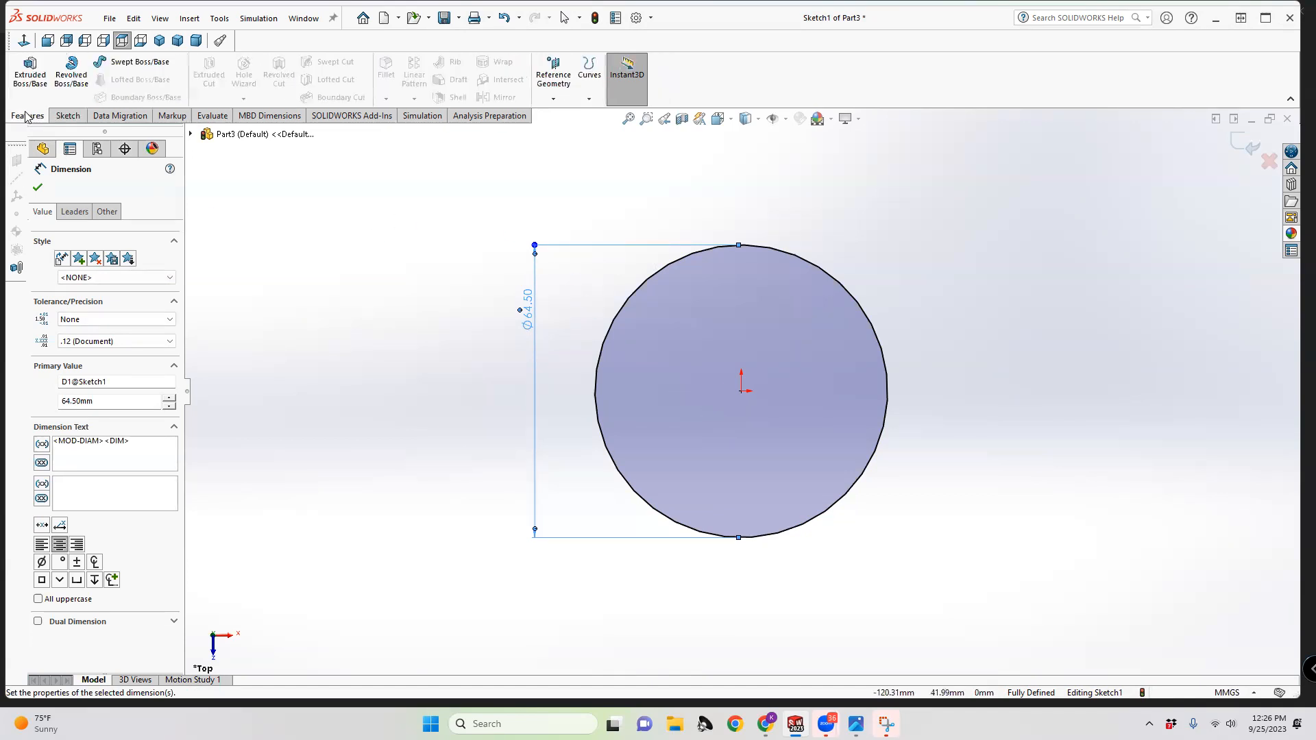
left_click(31, 74)
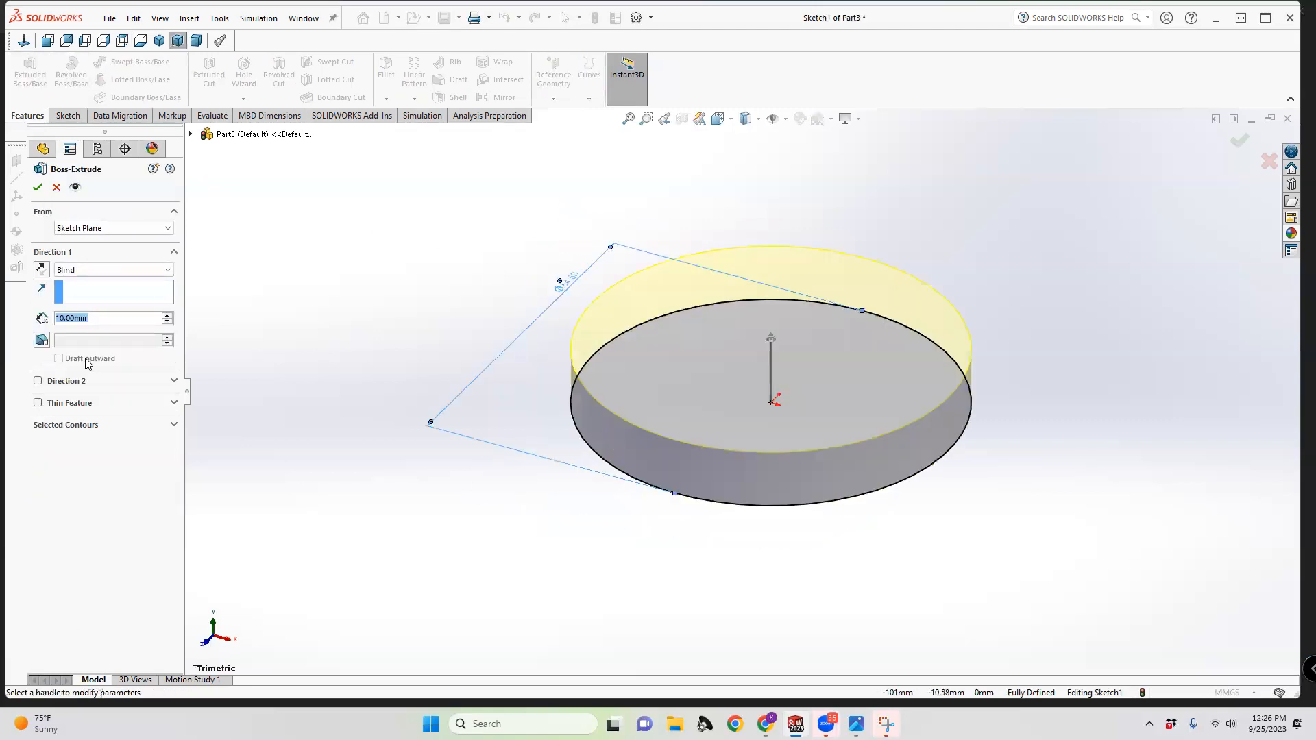
type("17")
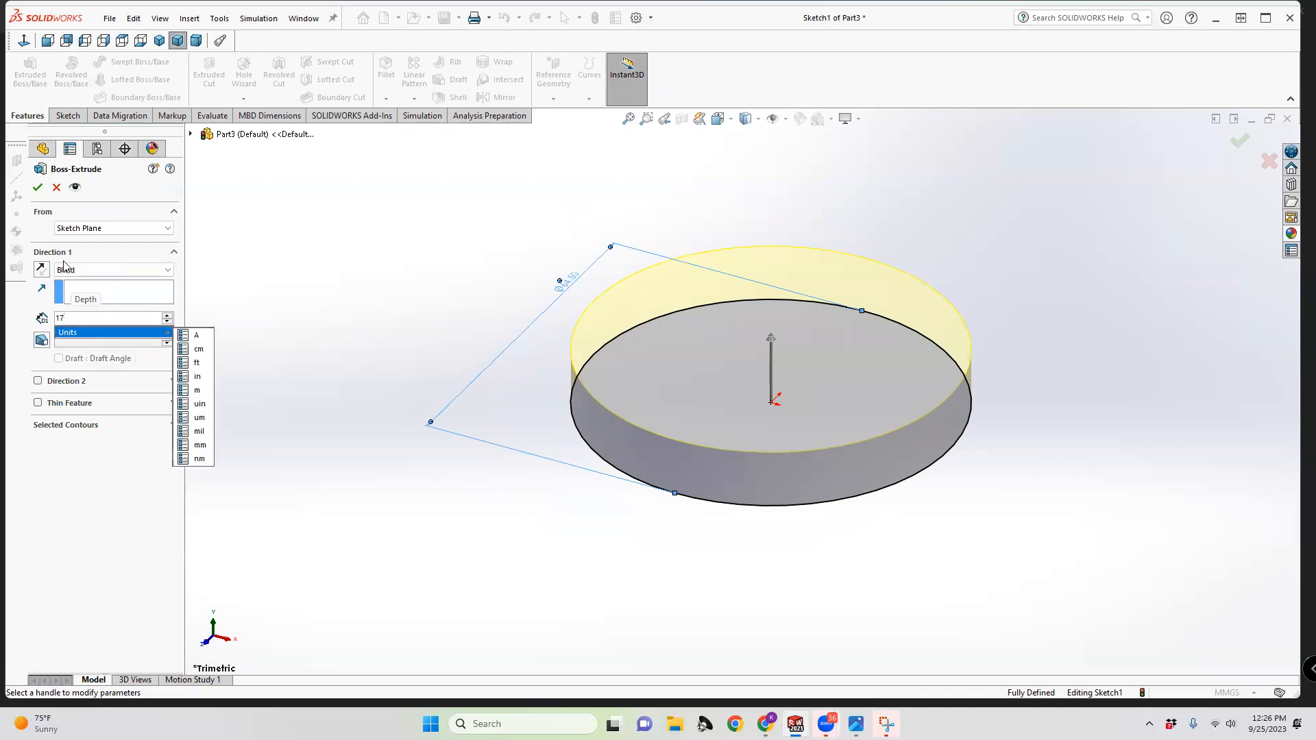
left_click(38, 189)
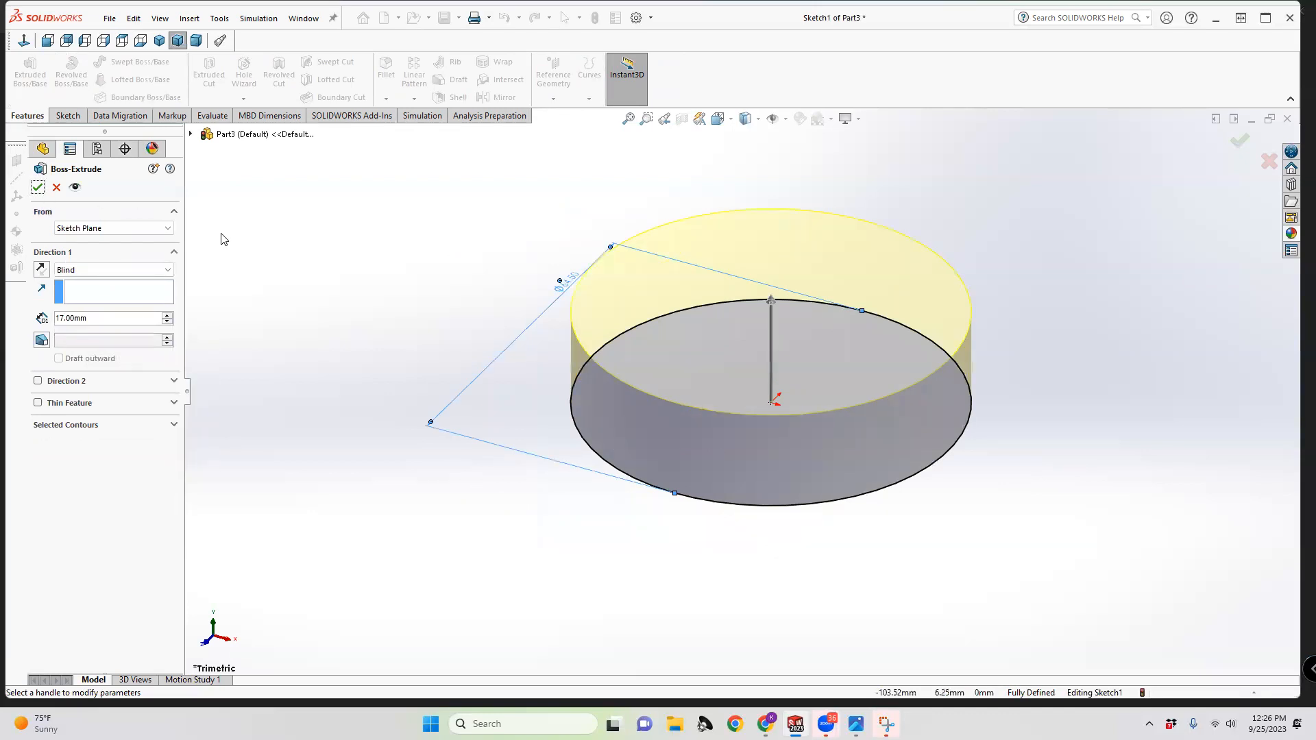
left_click(38, 187)
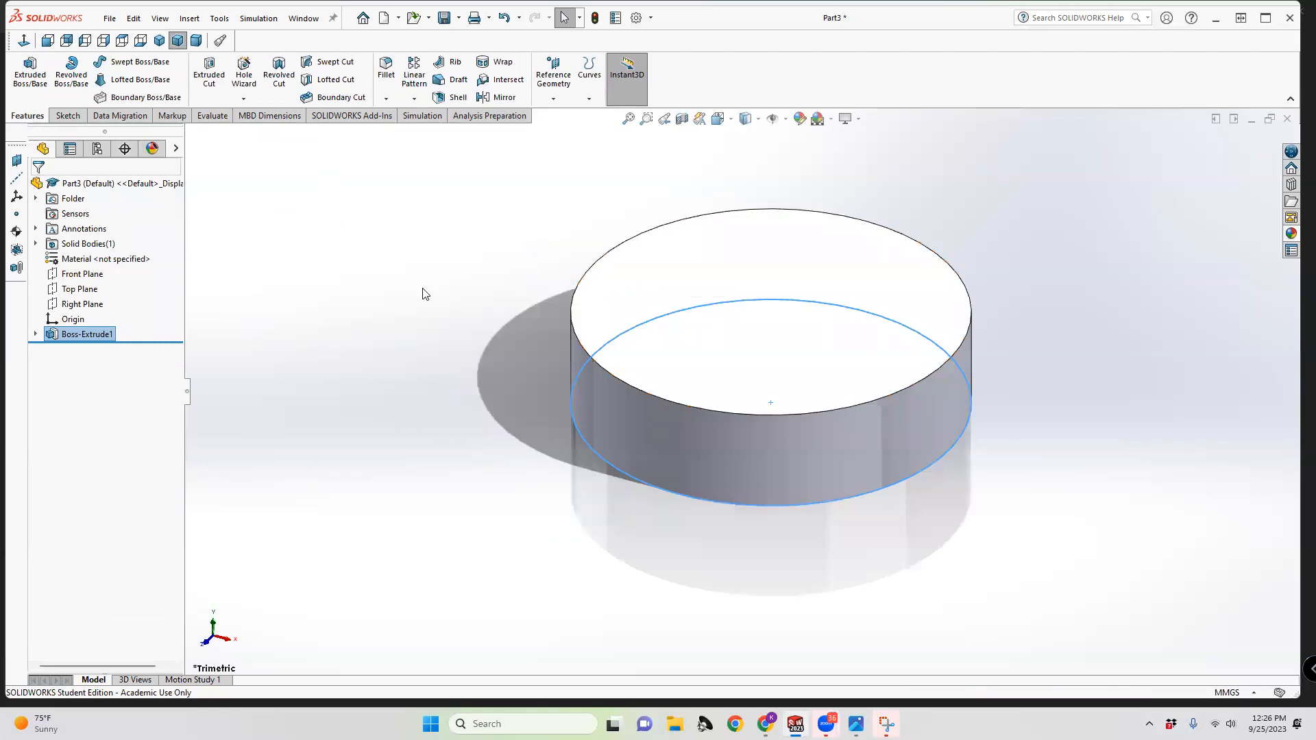
Start a Shell on the disc with a wall thickness of 1.5 mm
left_click(451, 100)
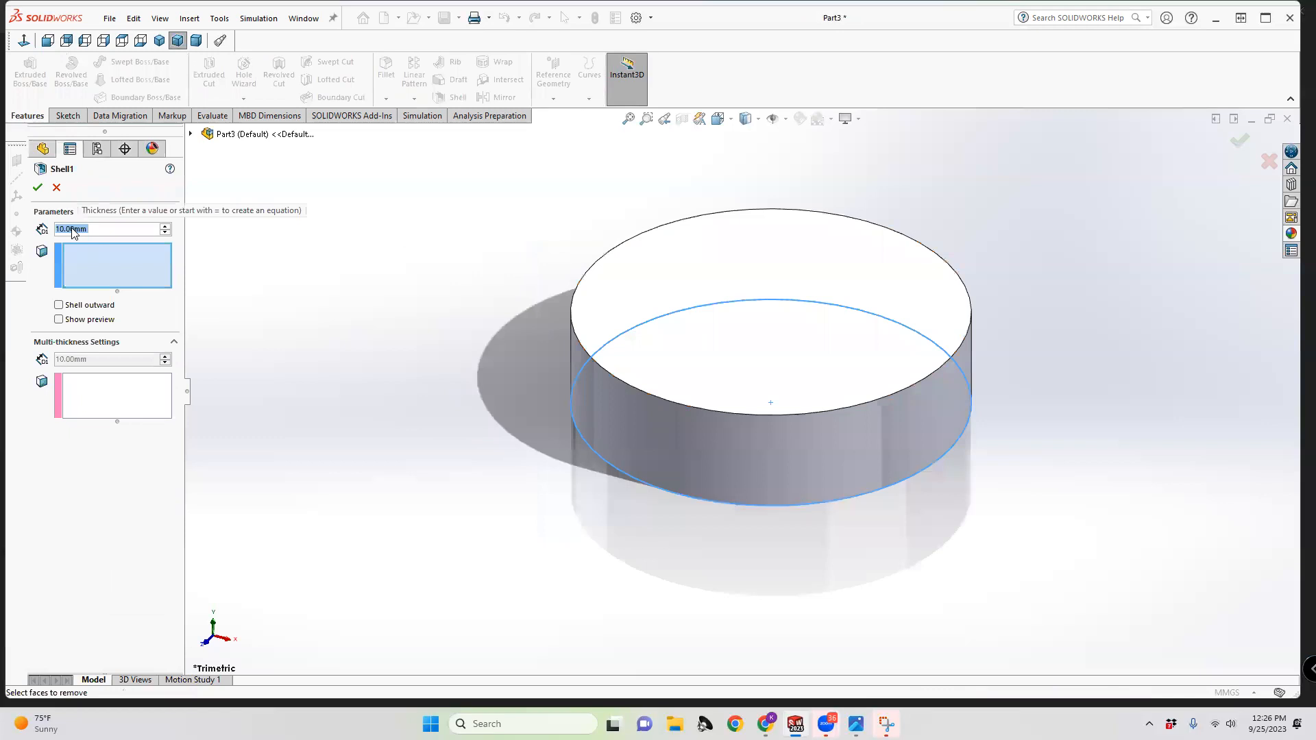
type("1.5")
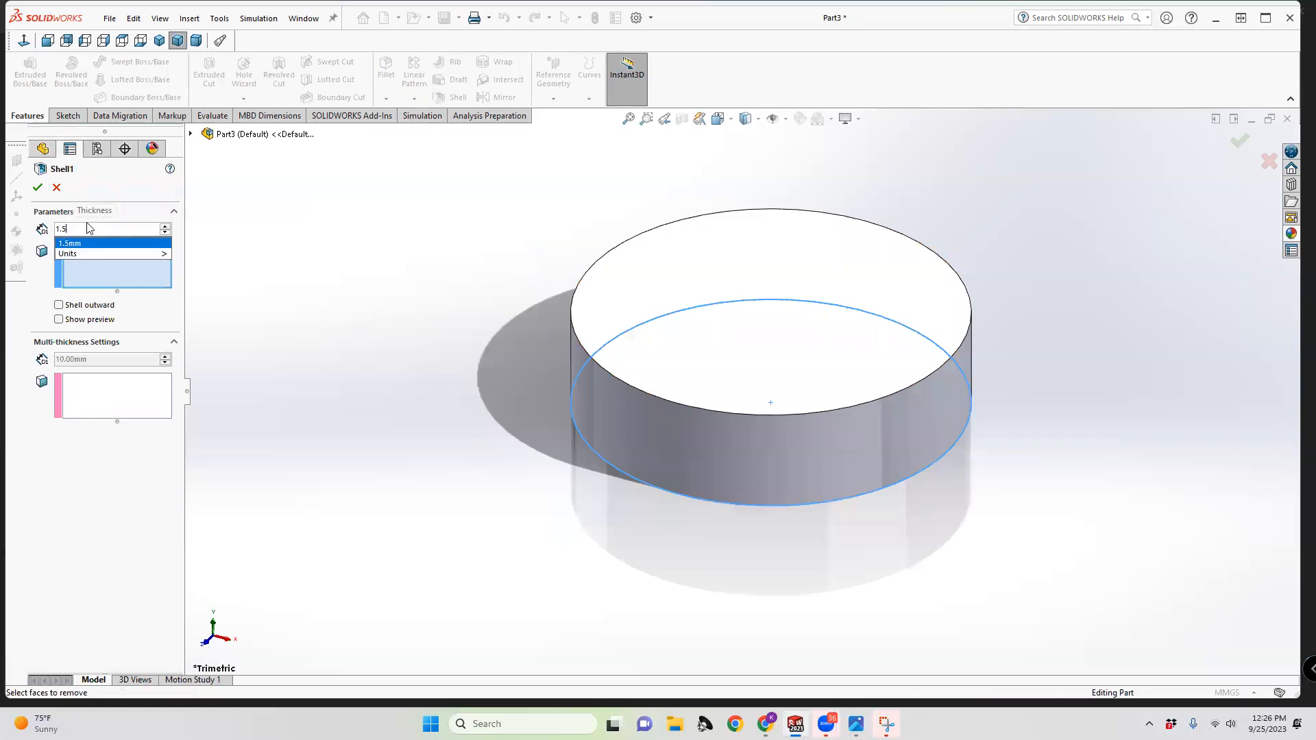
key("Return")
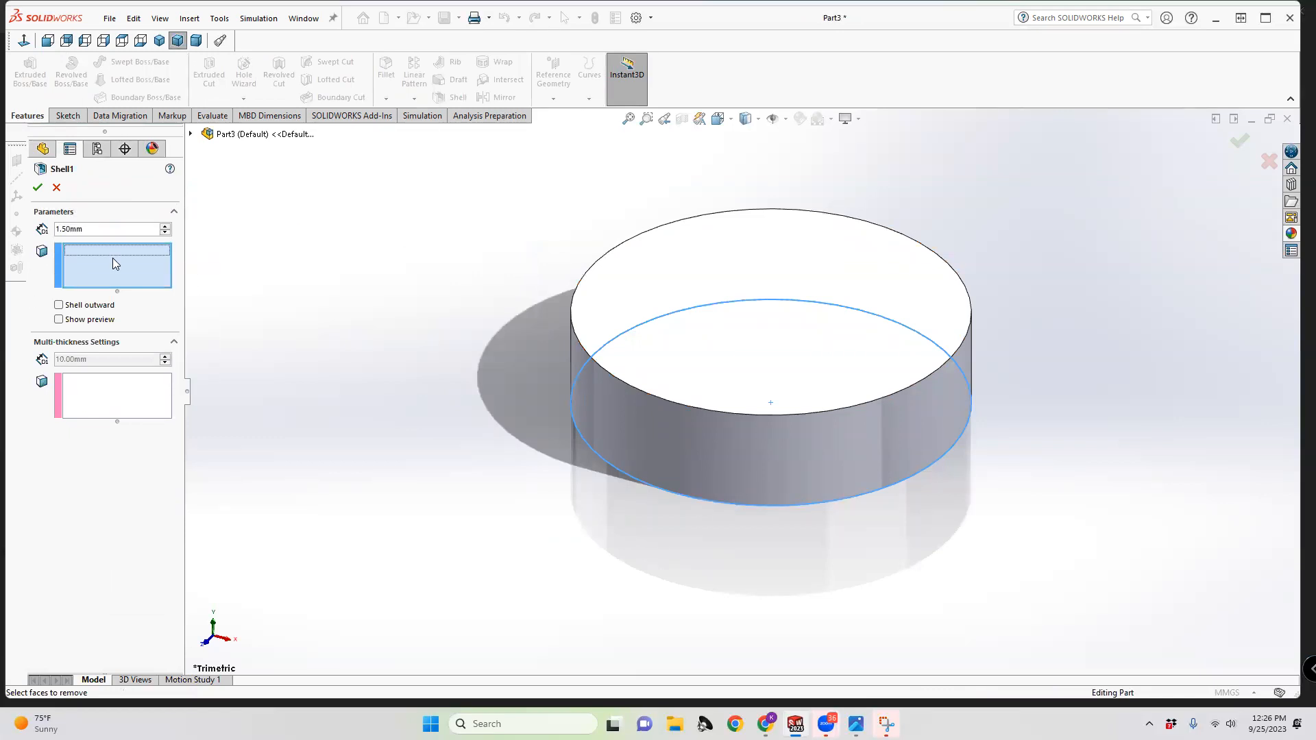
left_click(653, 281)
left_click(668, 401)
left_click(639, 421)
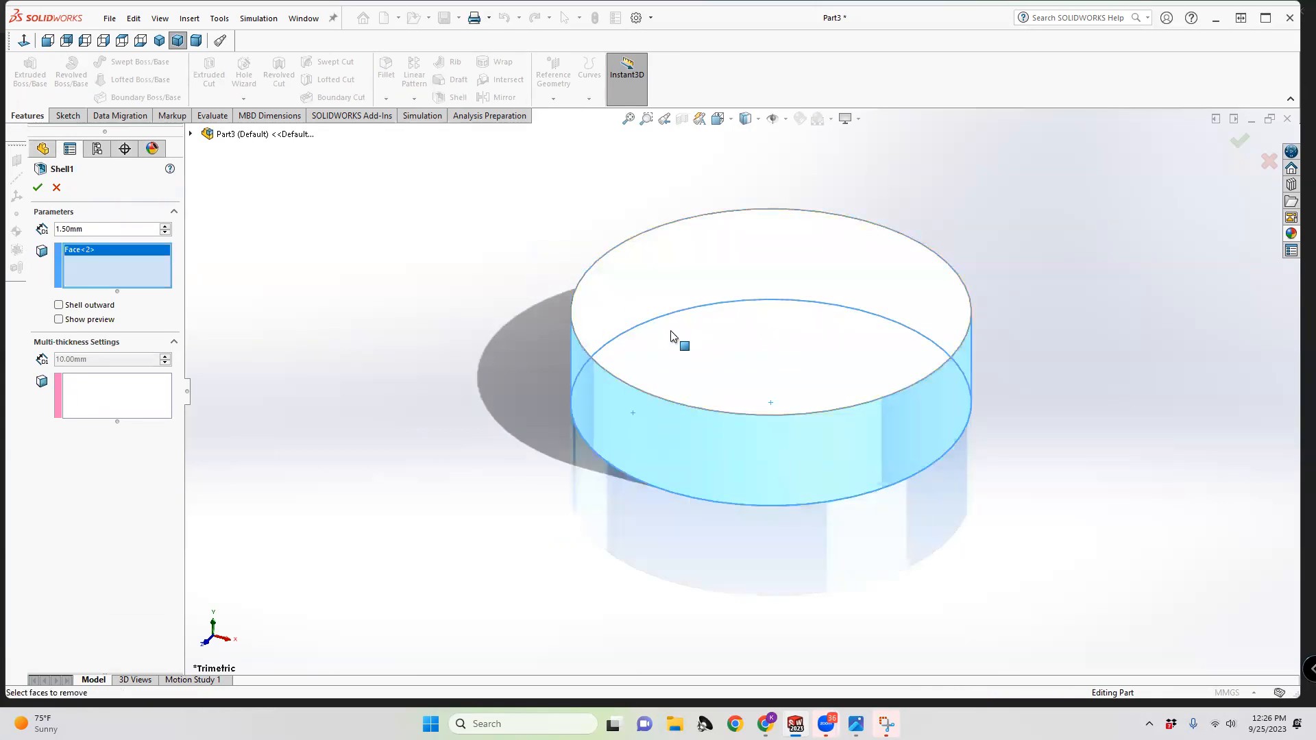
scroll(682, 342, "up", 3)
middle_click_drag(752, 418, 762, 372)
left_click(760, 403)
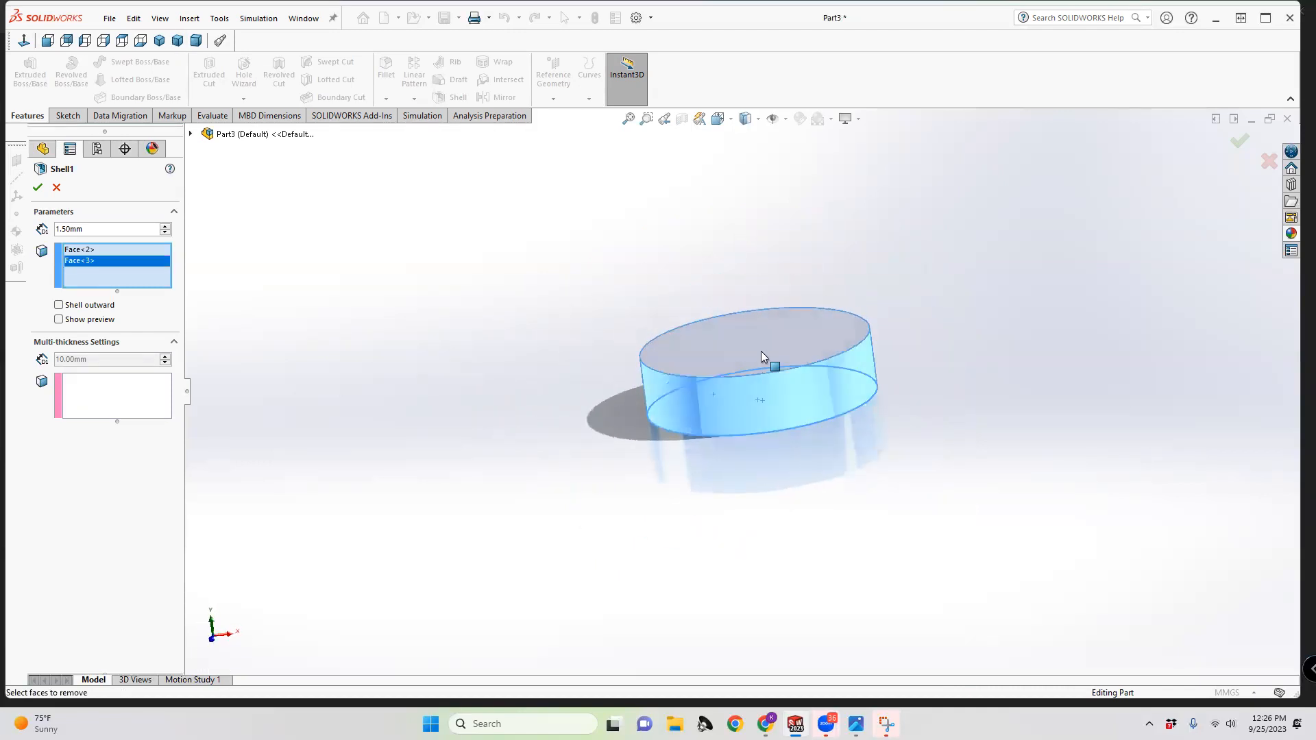
right_click(86, 261)
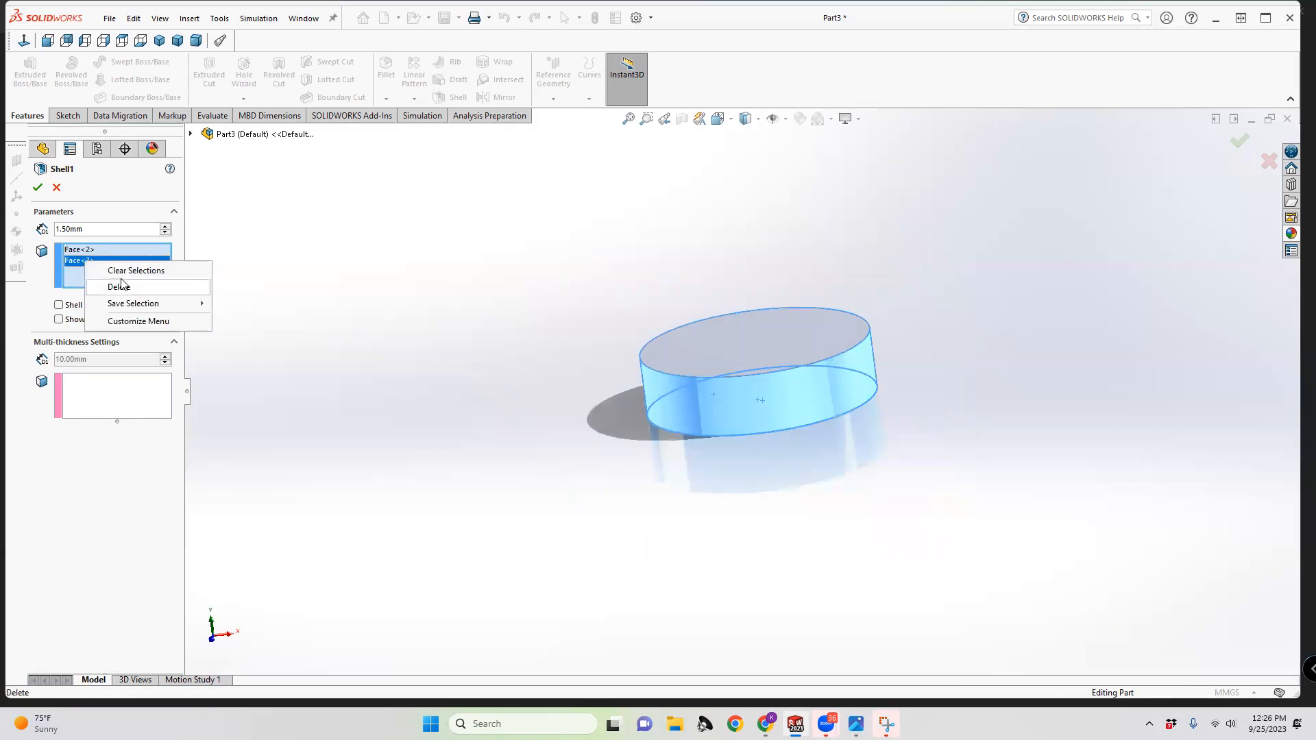
left_click(118, 287)
right_click(118, 258)
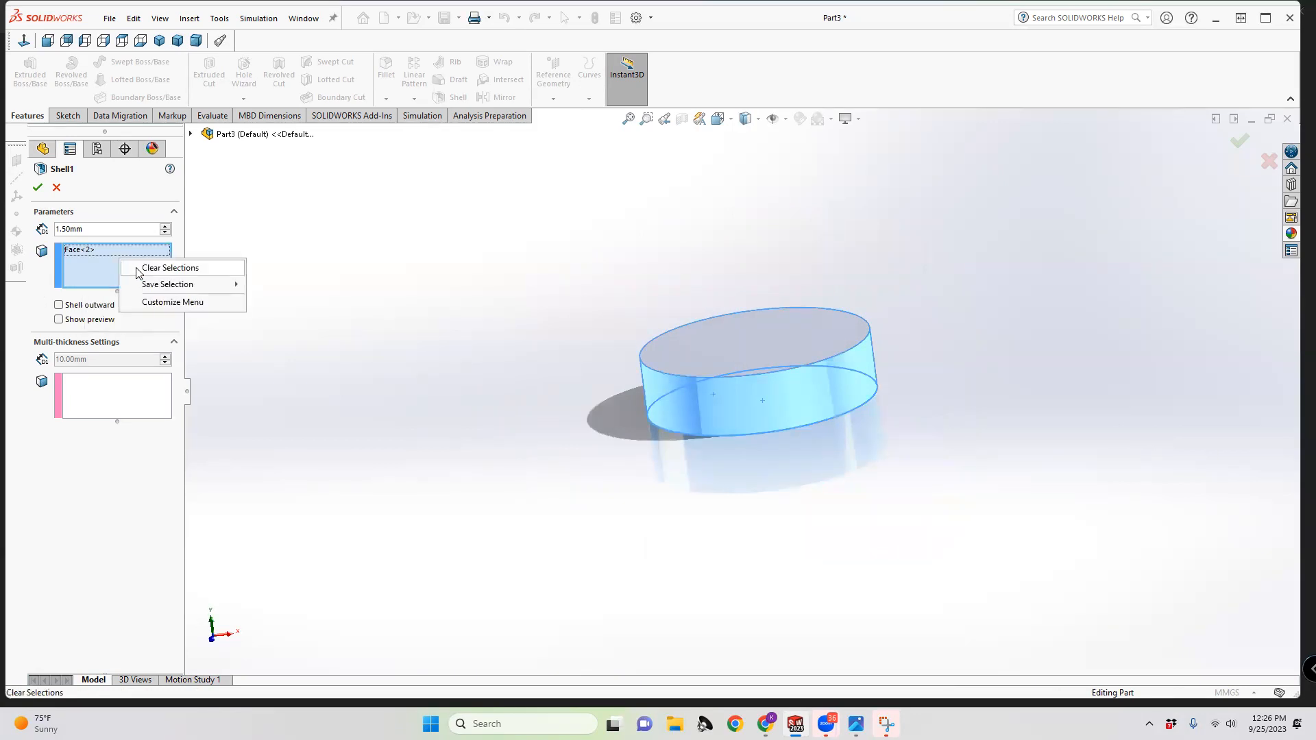
left_click(138, 267)
Turn on the shell preview and choose the disc's top face as the face to remove
left_click(59, 319)
mouse_move(704, 360)
middle_mouse_down()
mouse_move(705, 329)
mouse_move(716, 367)
mouse_move(722, 354)
middle_mouse_up()
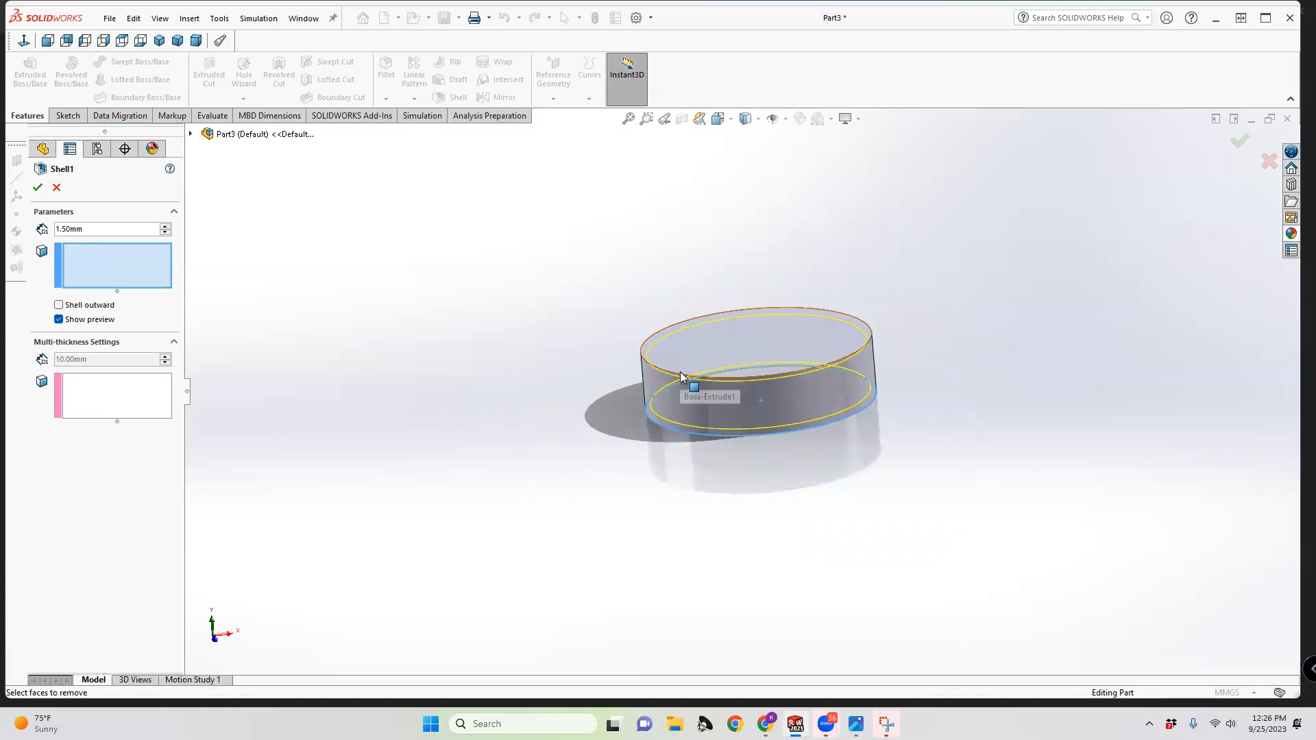
middle_click_drag(681, 377, 717, 404)
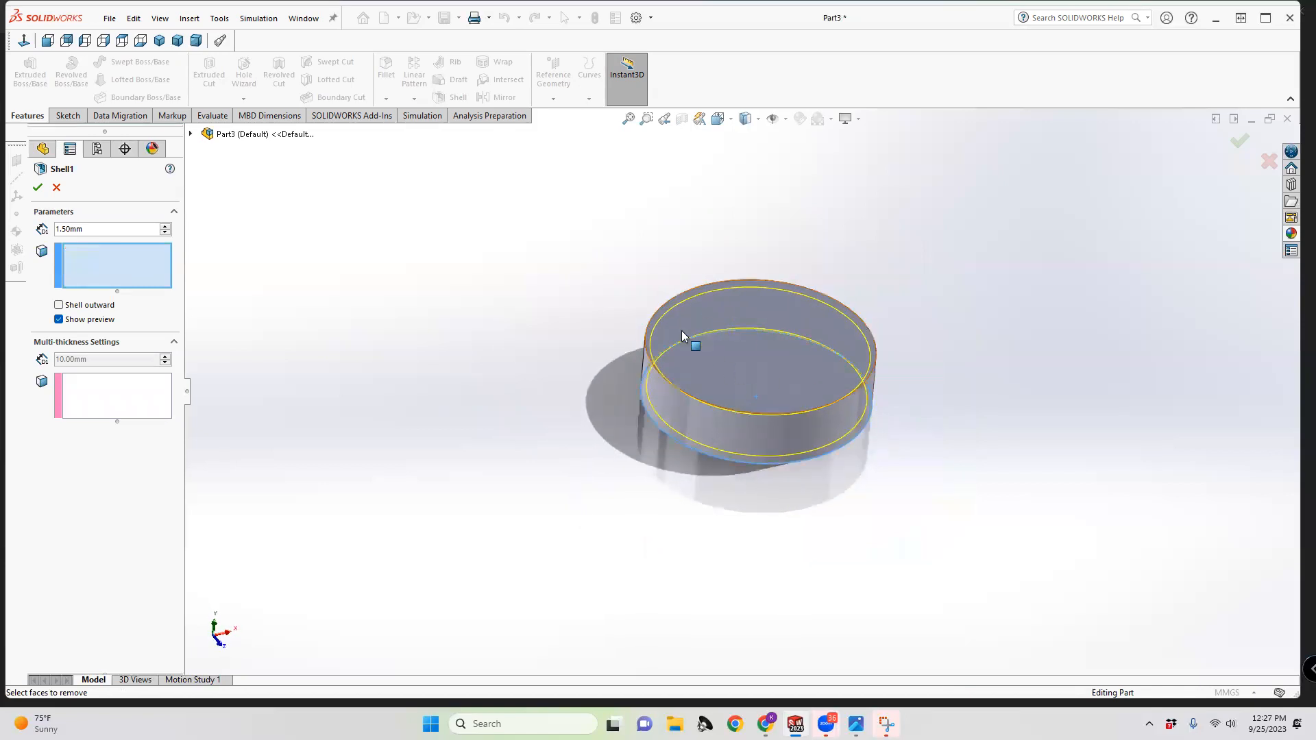
left_click(100, 256)
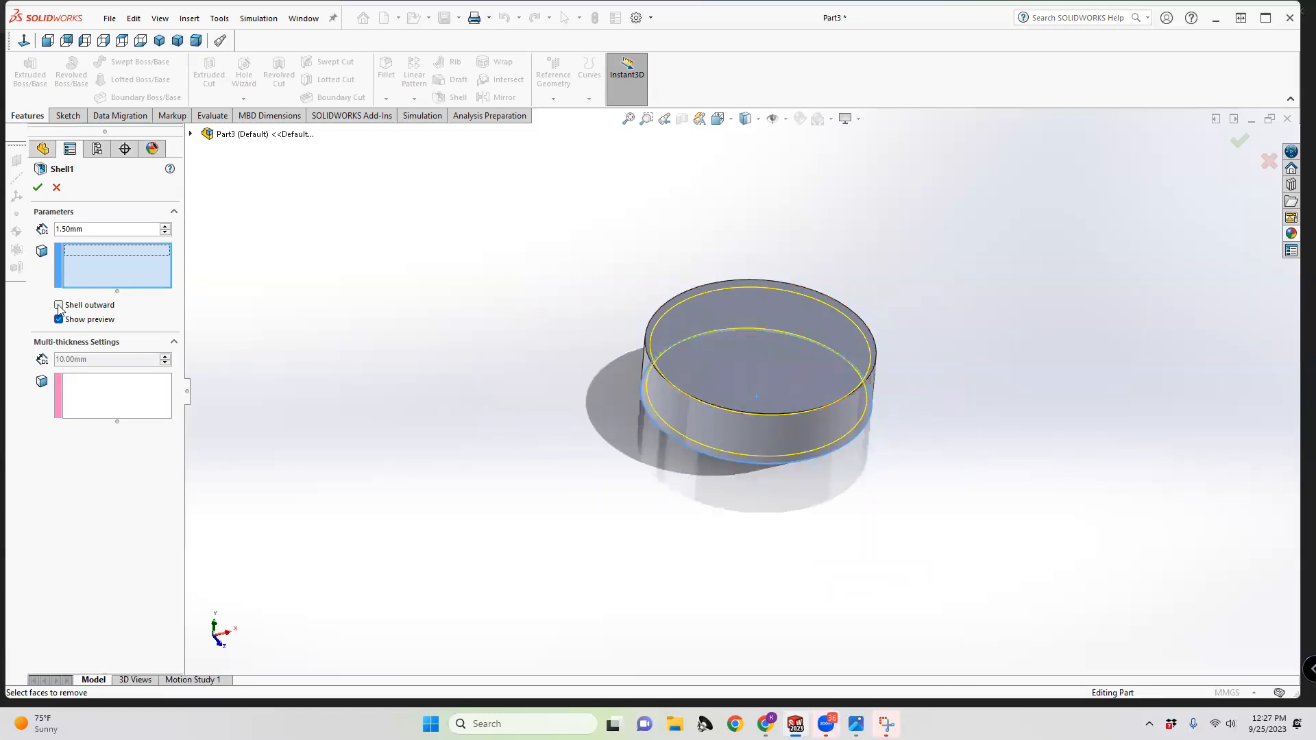
left_click(717, 343)
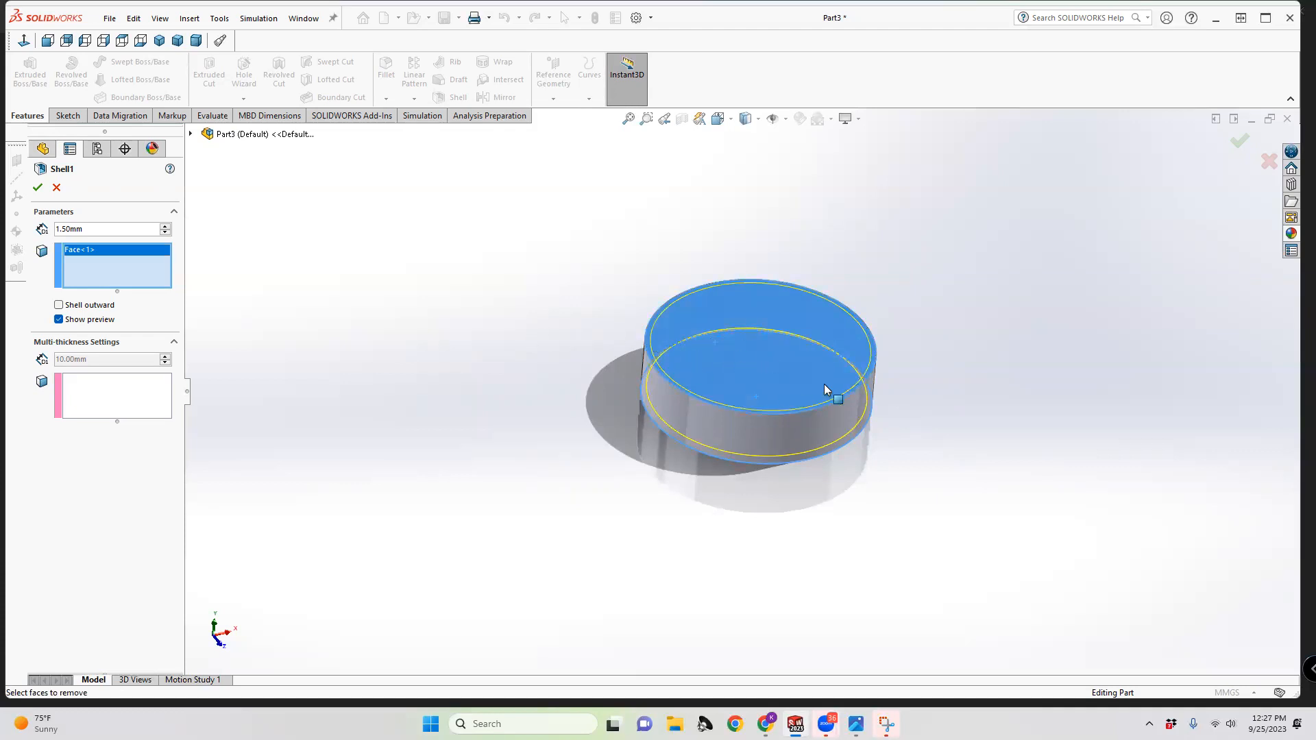
Try adding the disc's side face and bottom face to the shell's faces to remove
left_click(714, 423)
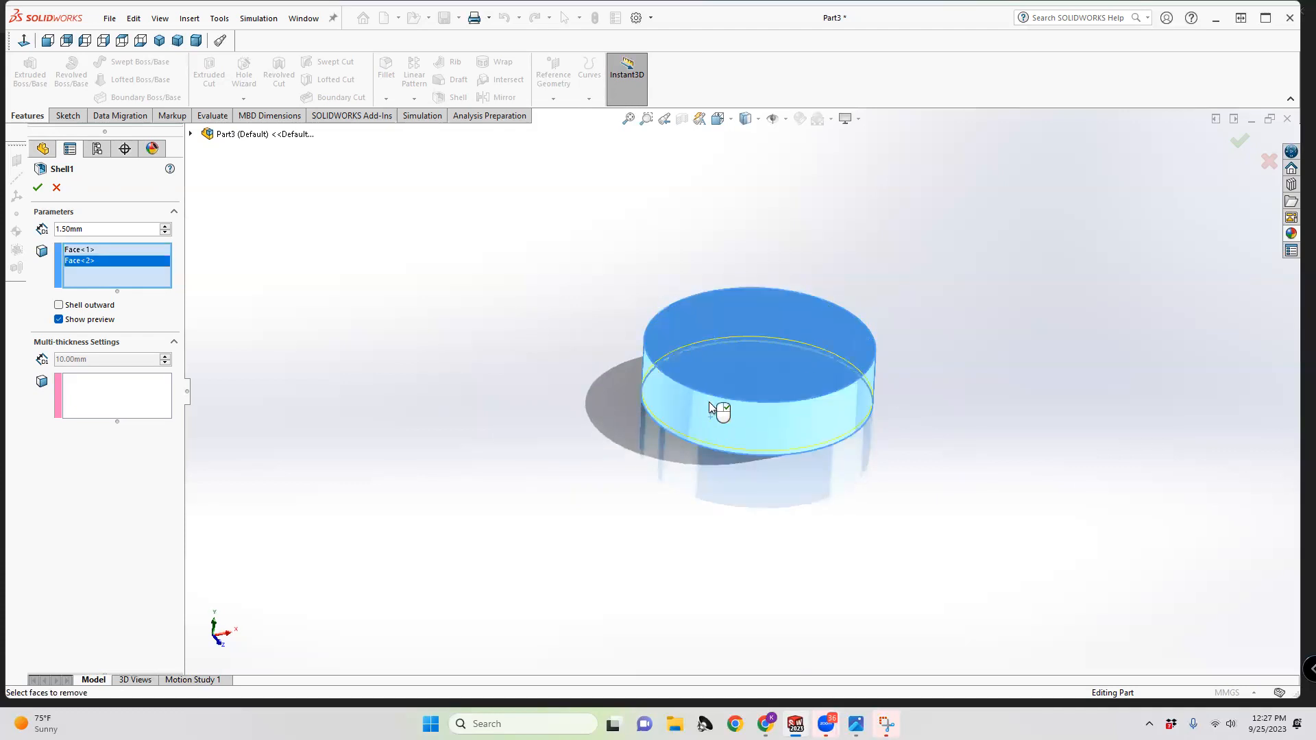
middle_click_drag(718, 354, 728, 247)
left_click(732, 360)
left_click(724, 366)
left_click(741, 390)
middle_click_drag(744, 313, 731, 411)
left_click(729, 410)
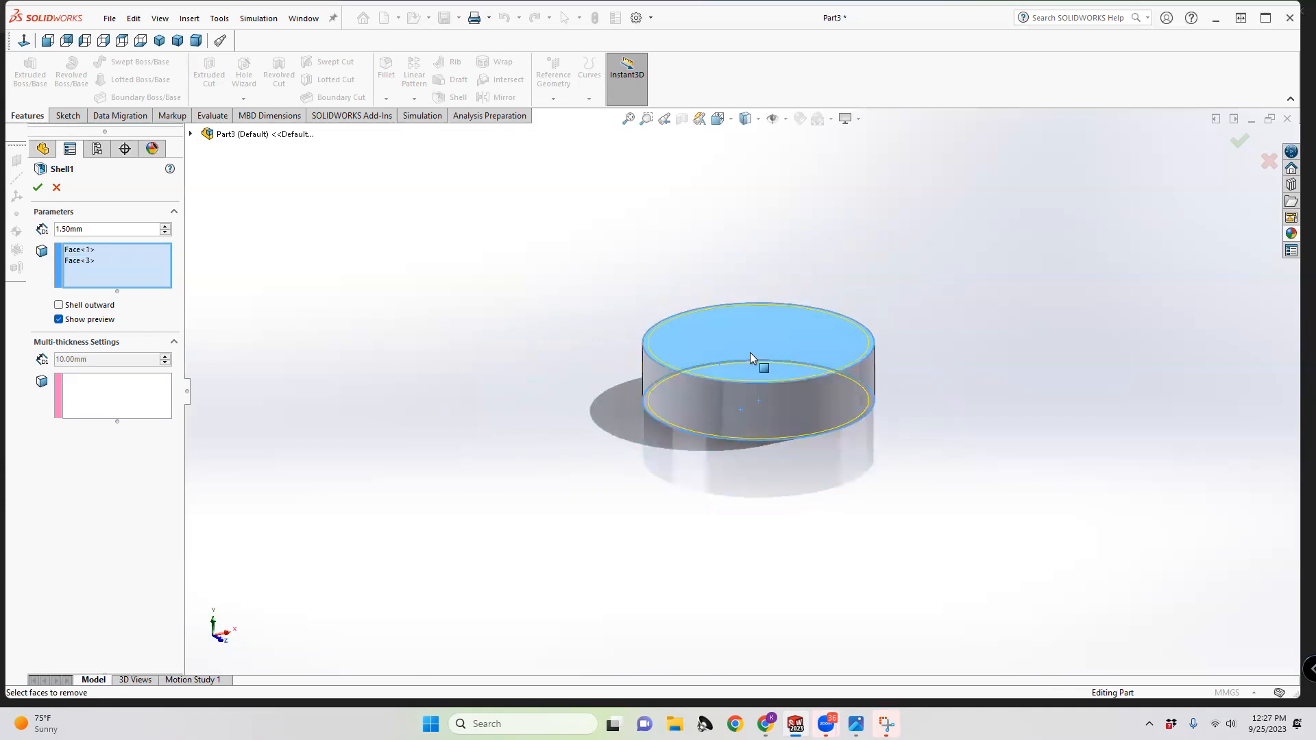
Leave only the disc's top face as the face to remove and create the 1.5 mm shell
left_click(750, 352)
middle_click_drag(705, 429, 673, 356)
left_click(745, 419)
left_click(765, 343)
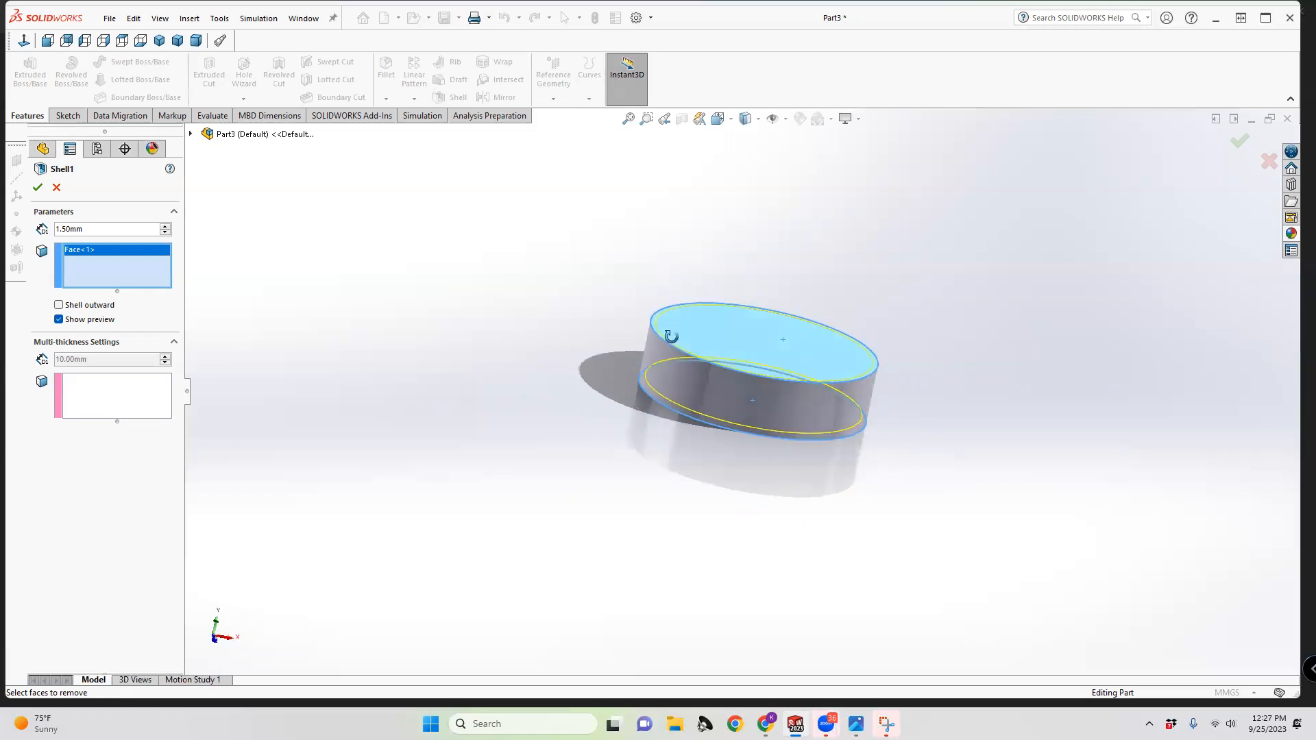
left_click(38, 187)
middle_click_drag(777, 295, 737, 377)
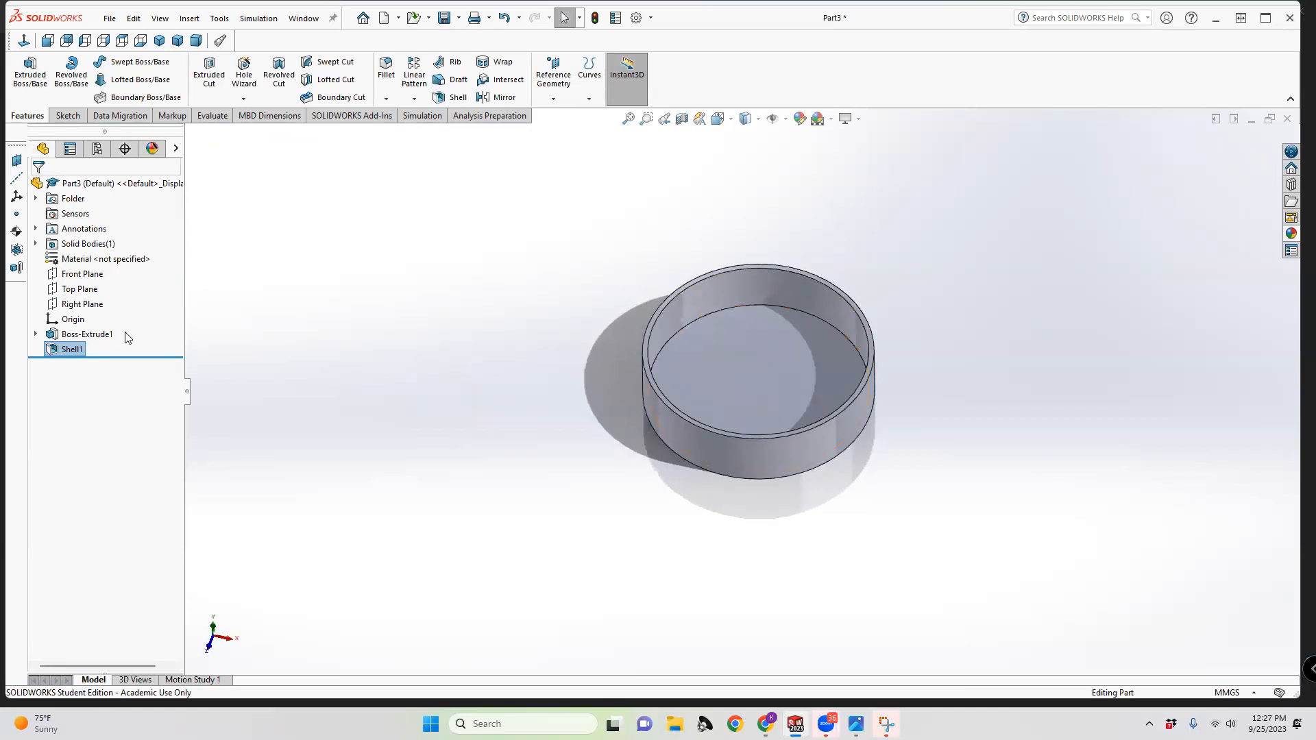
Edit the shell to clear the disc's top face from its faces to remove and rebuild it as a closed hollow body
right_click(71, 350)
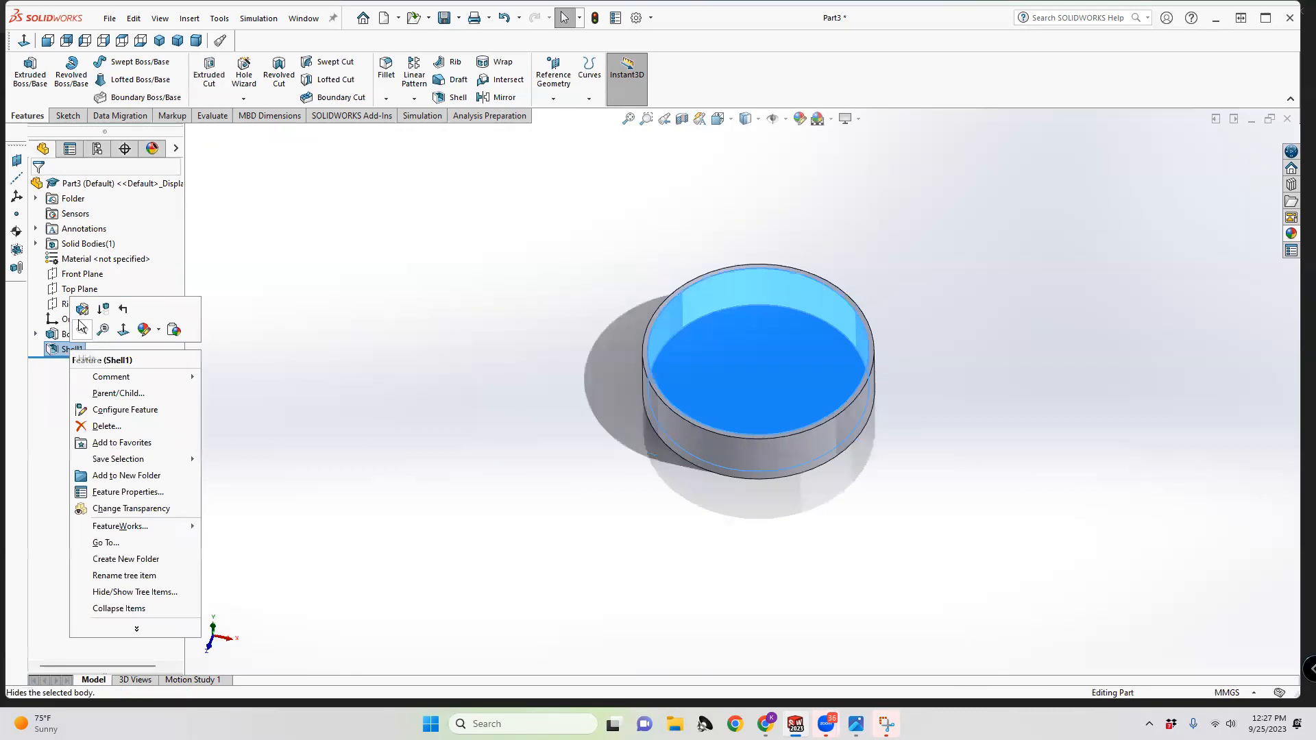
left_click(82, 309)
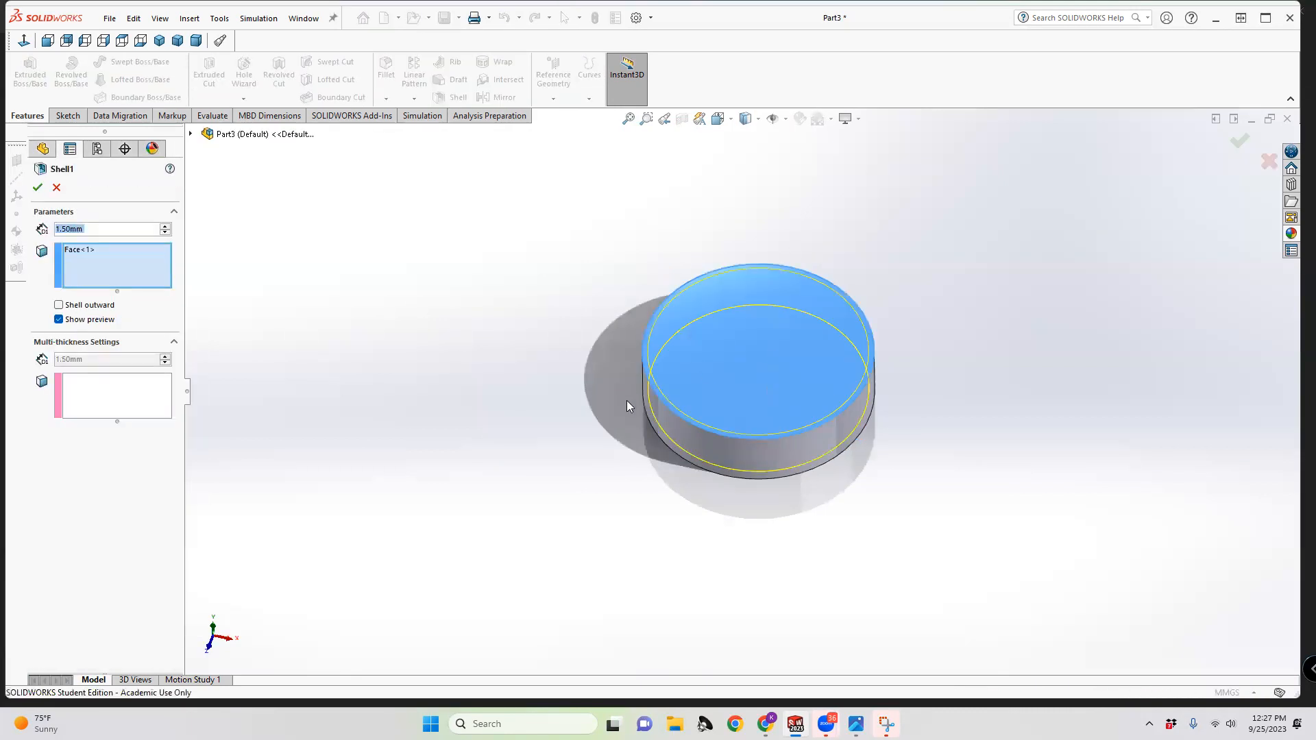
left_click(92, 251)
right_click(92, 250)
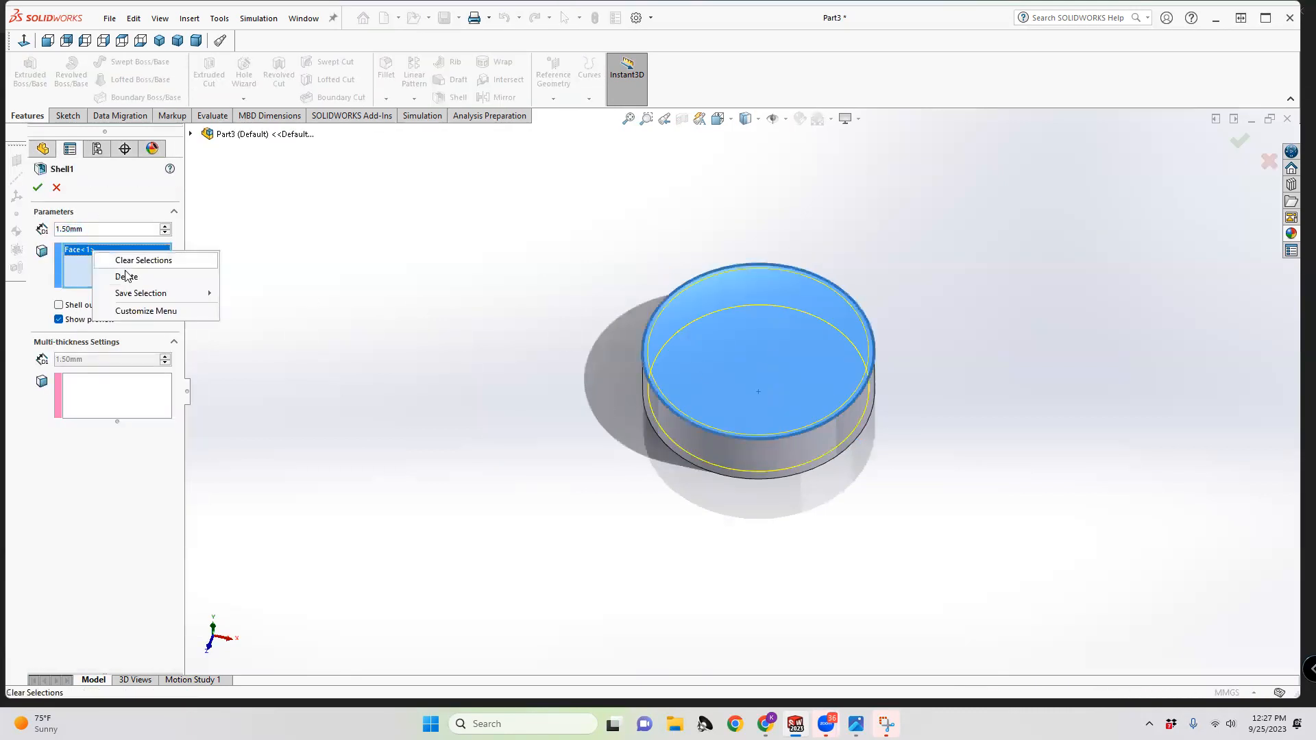
left_click(131, 276)
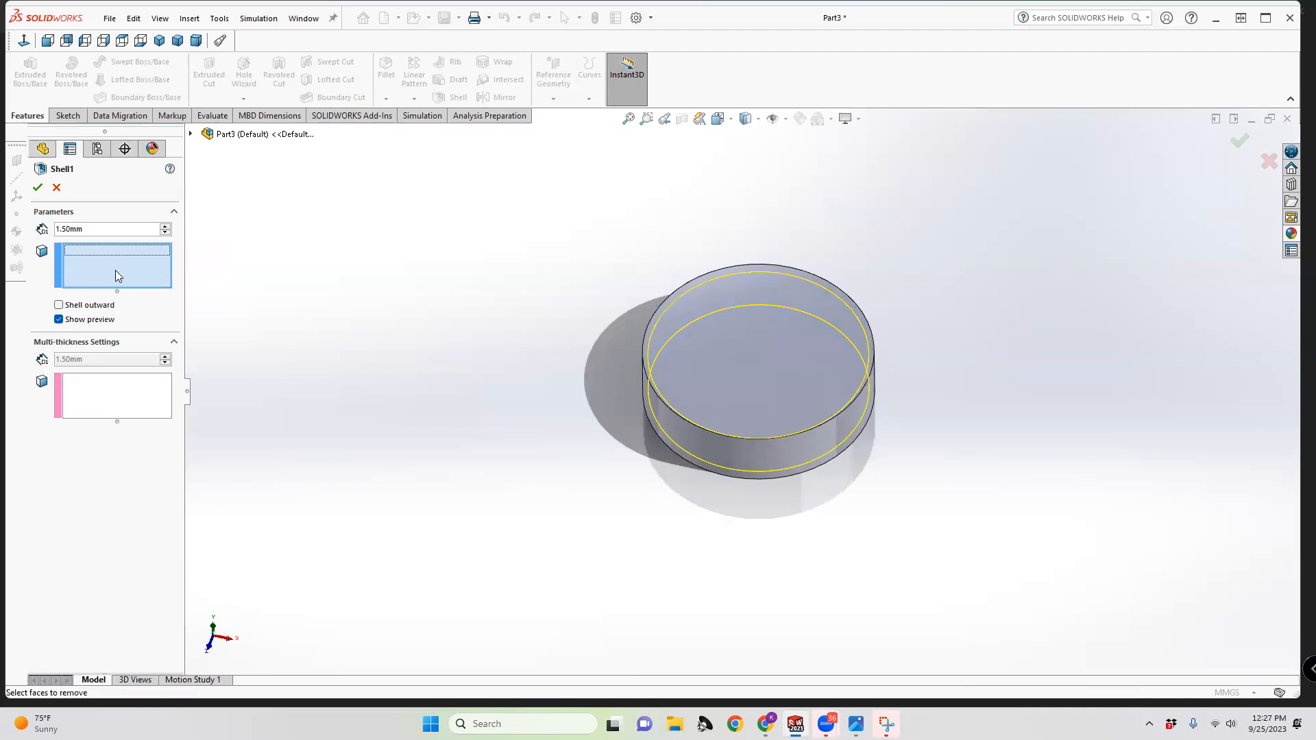
left_click(795, 433)
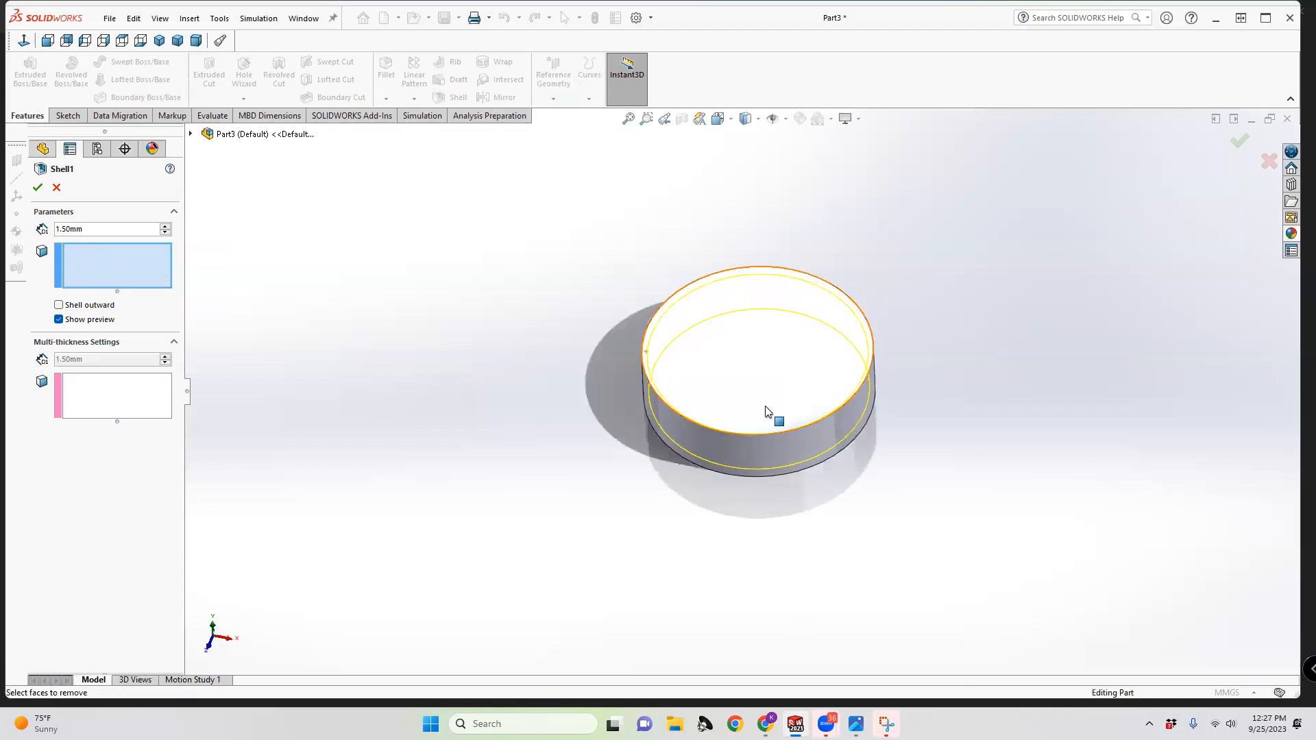
left_click(37, 187)
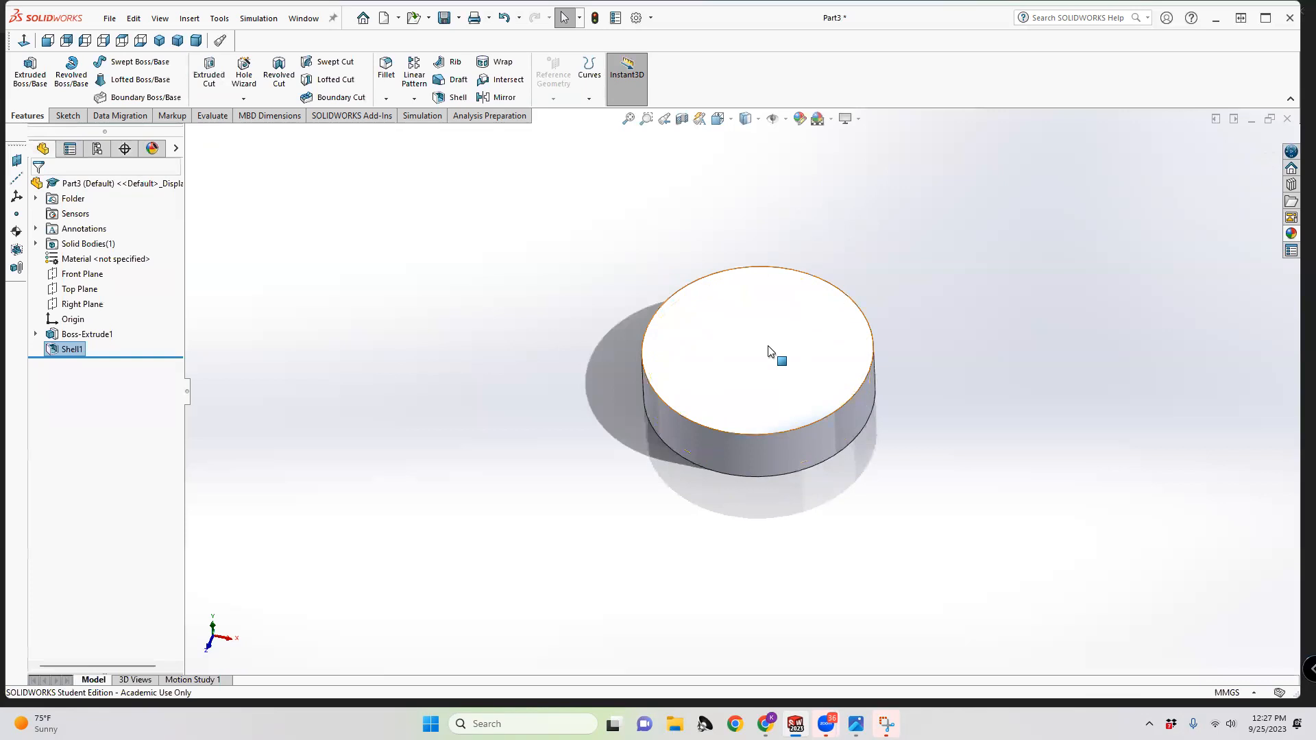
Inspect the disc's hollow interior with hidden lines visible, and return the display style to shaded with edges
middle_click_drag(758, 397, 762, 367)
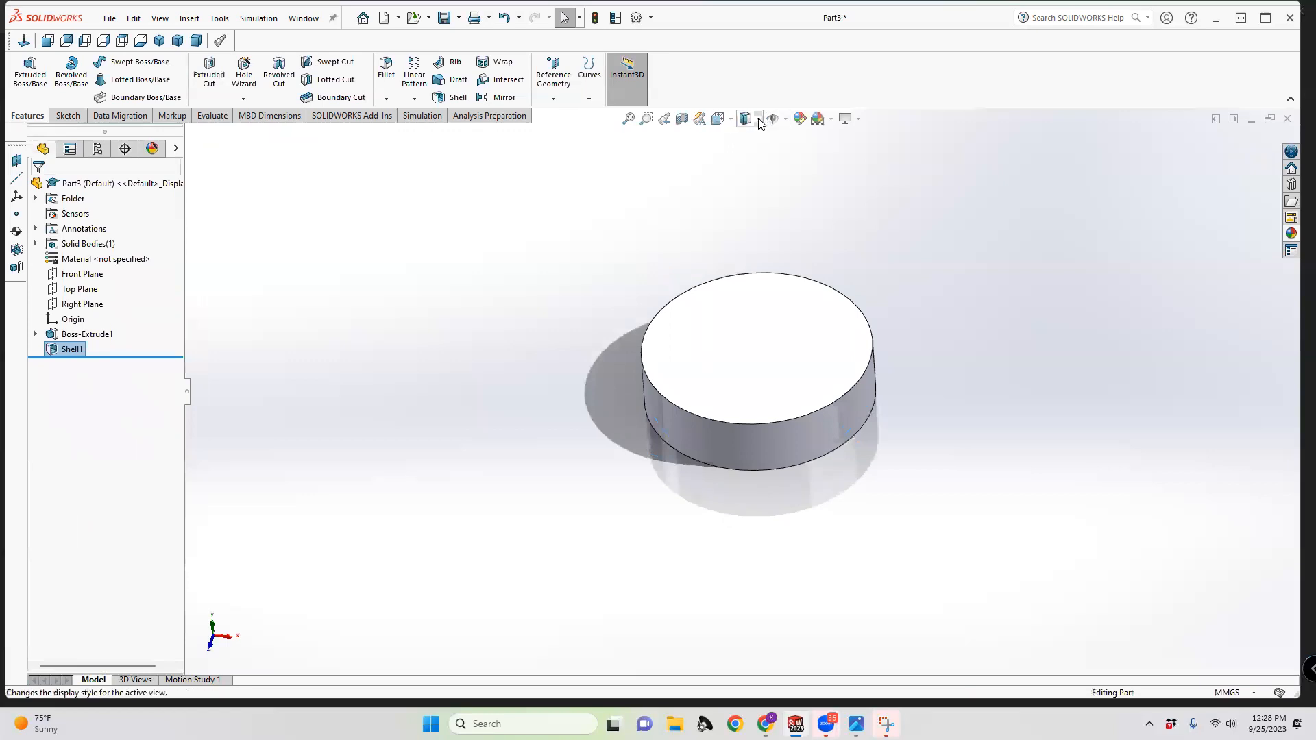
left_click(758, 119)
left_click(748, 200)
mouse_move(754, 343)
middle_mouse_down()
mouse_move(739, 187)
mouse_move(734, 256)
mouse_move(763, 359)
mouse_move(747, 363)
middle_mouse_up()
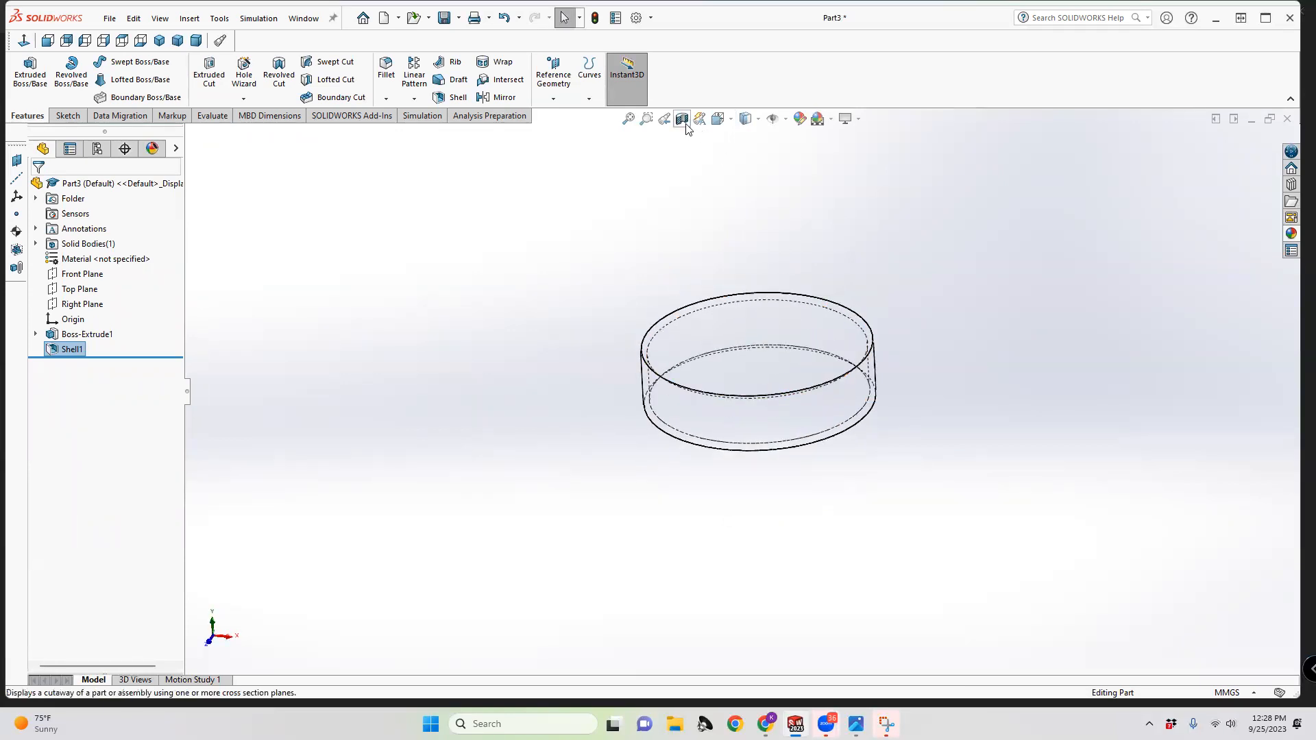
left_click(747, 121)
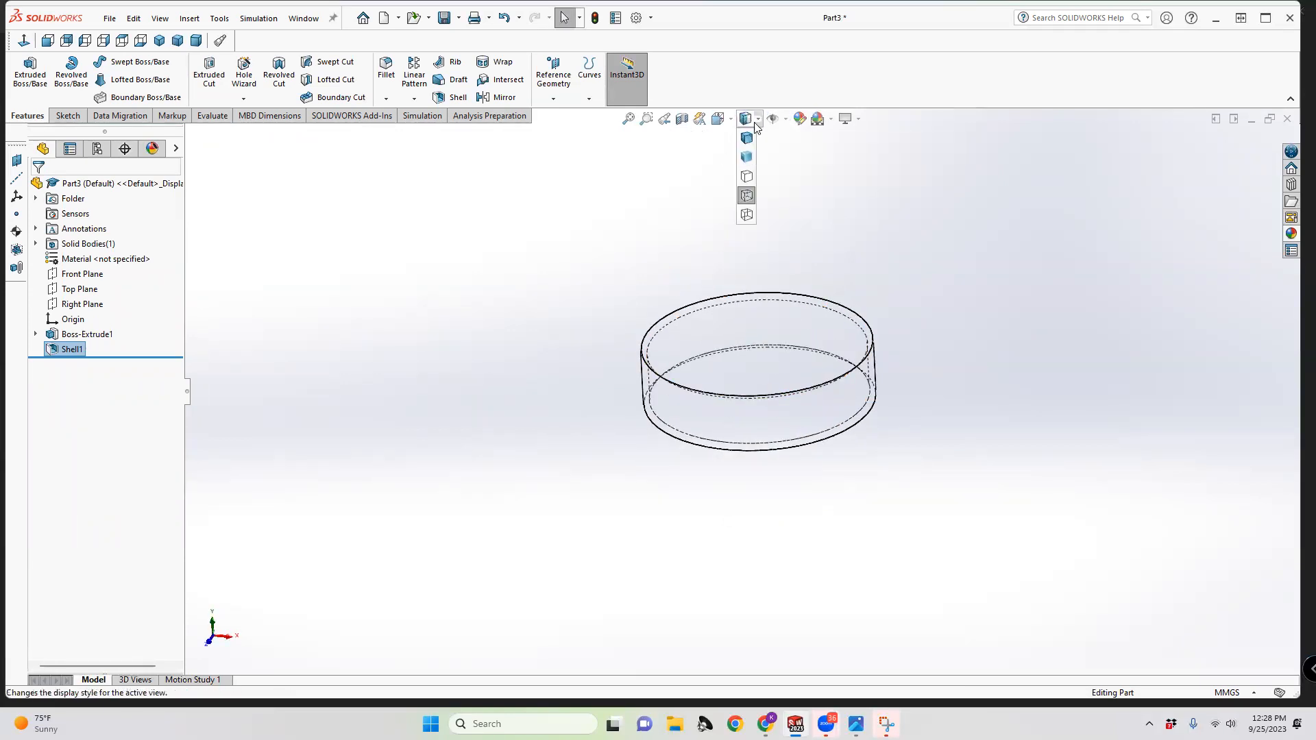
left_click(751, 139)
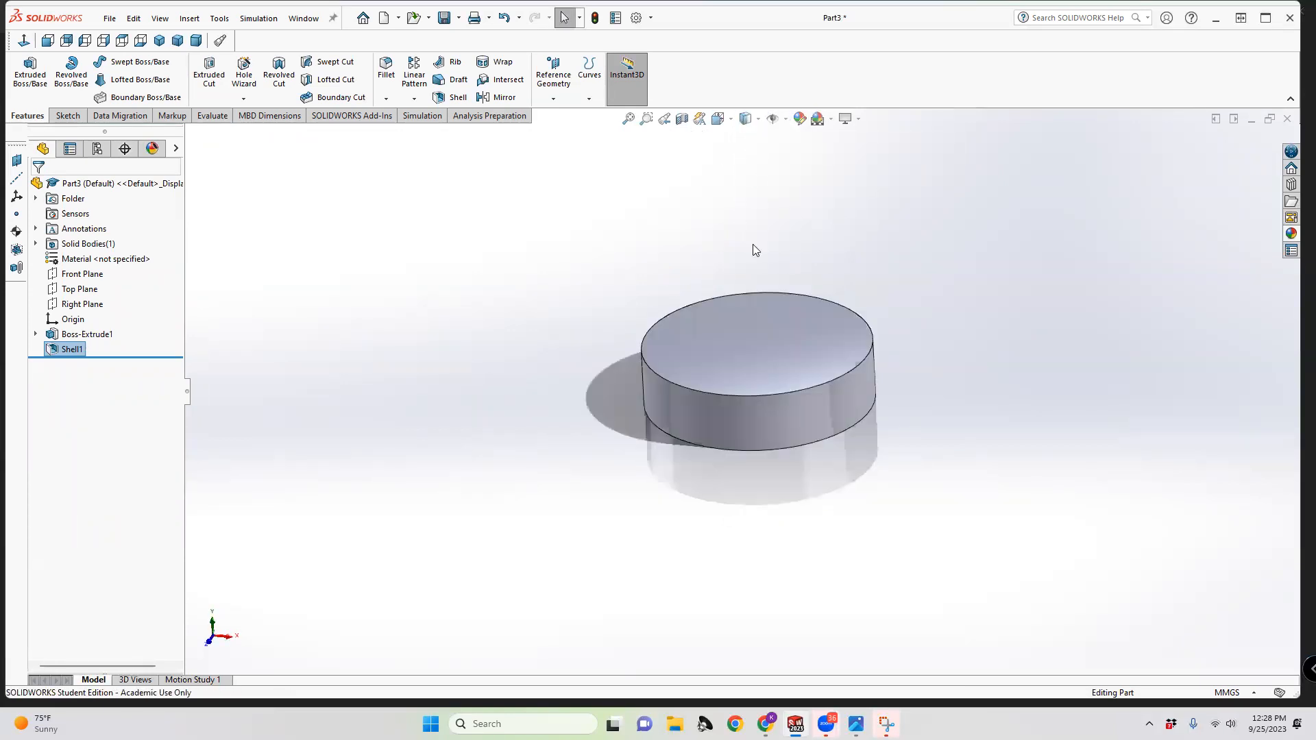
Inspect the hollow disc in a section view cut along the Front Plane and close the section without keeping it
left_click(680, 122)
middle_click_drag(865, 429, 819, 409)
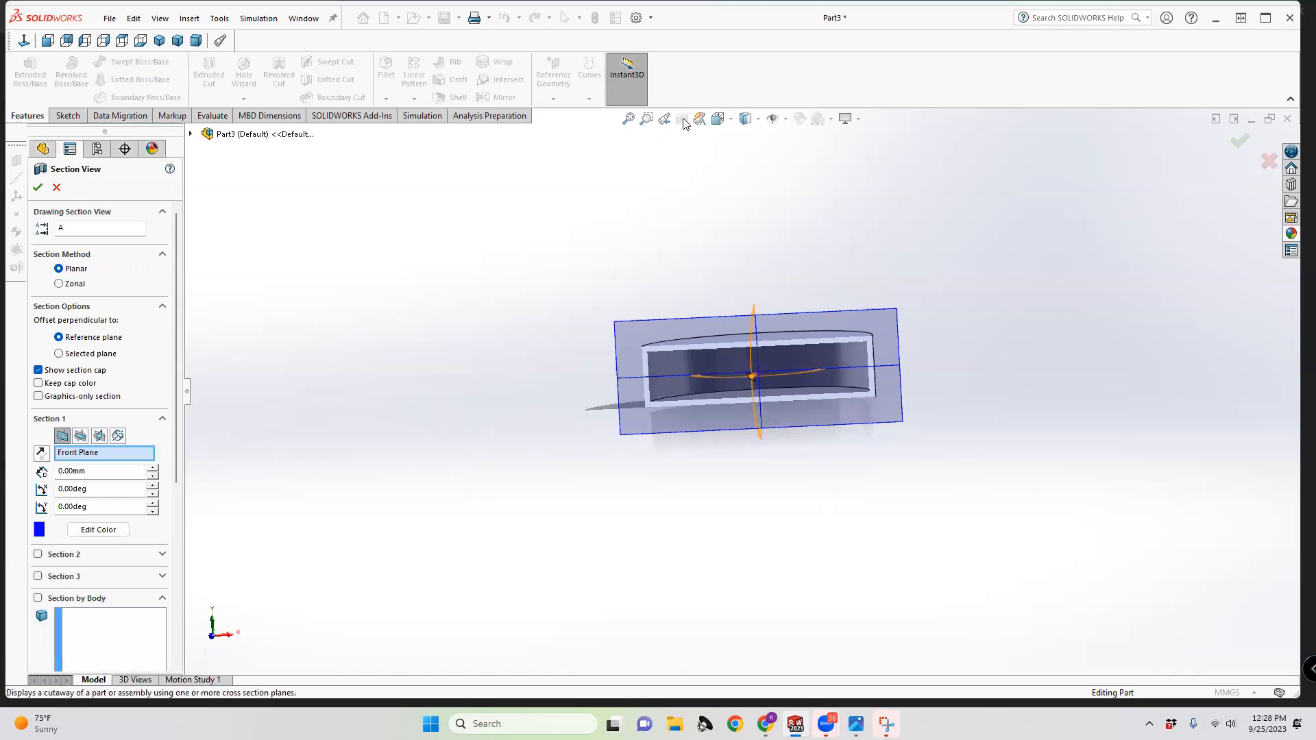
left_click(56, 187)
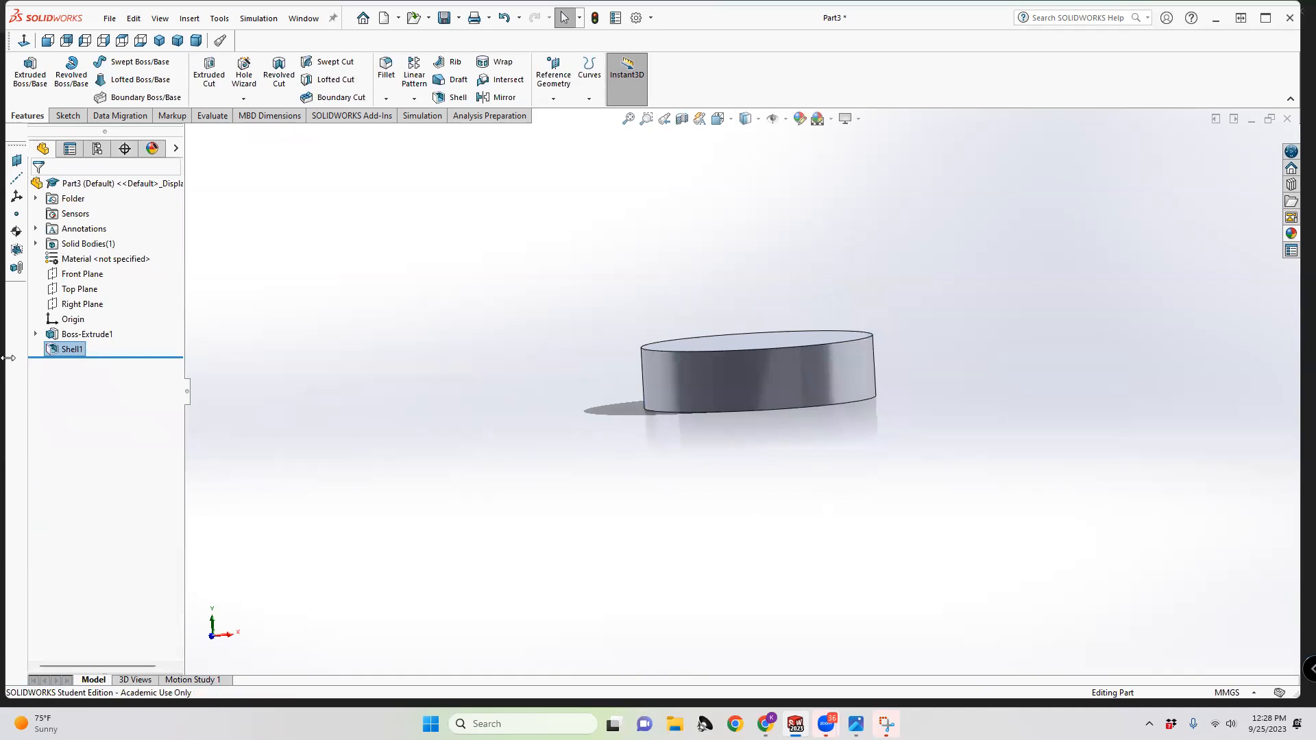
Edit the shell to use the disc's top face as the face to remove and rebuild it
right_click(71, 350)
left_click(69, 308)
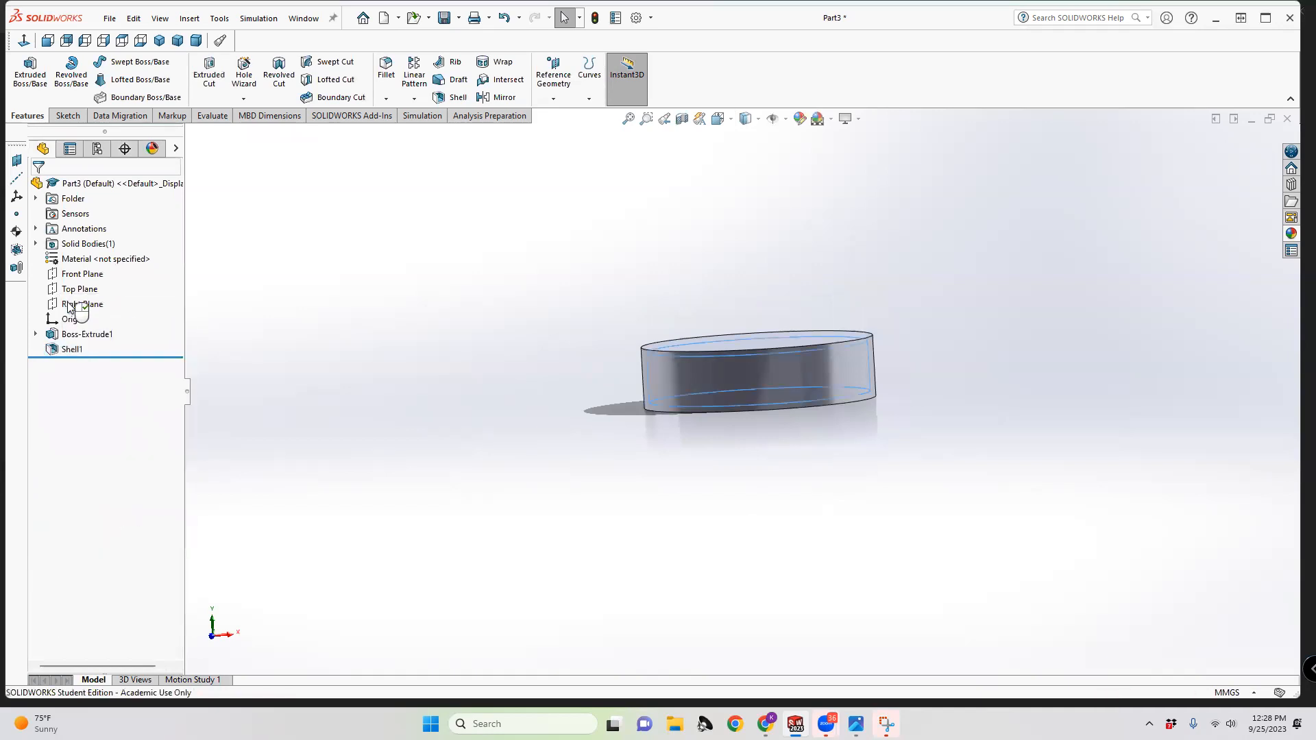
mouse_move(607, 290)
middle_mouse_down()
mouse_move(587, 384)
mouse_move(597, 246)
mouse_move(598, 303)
middle_mouse_up()
left_click(757, 350)
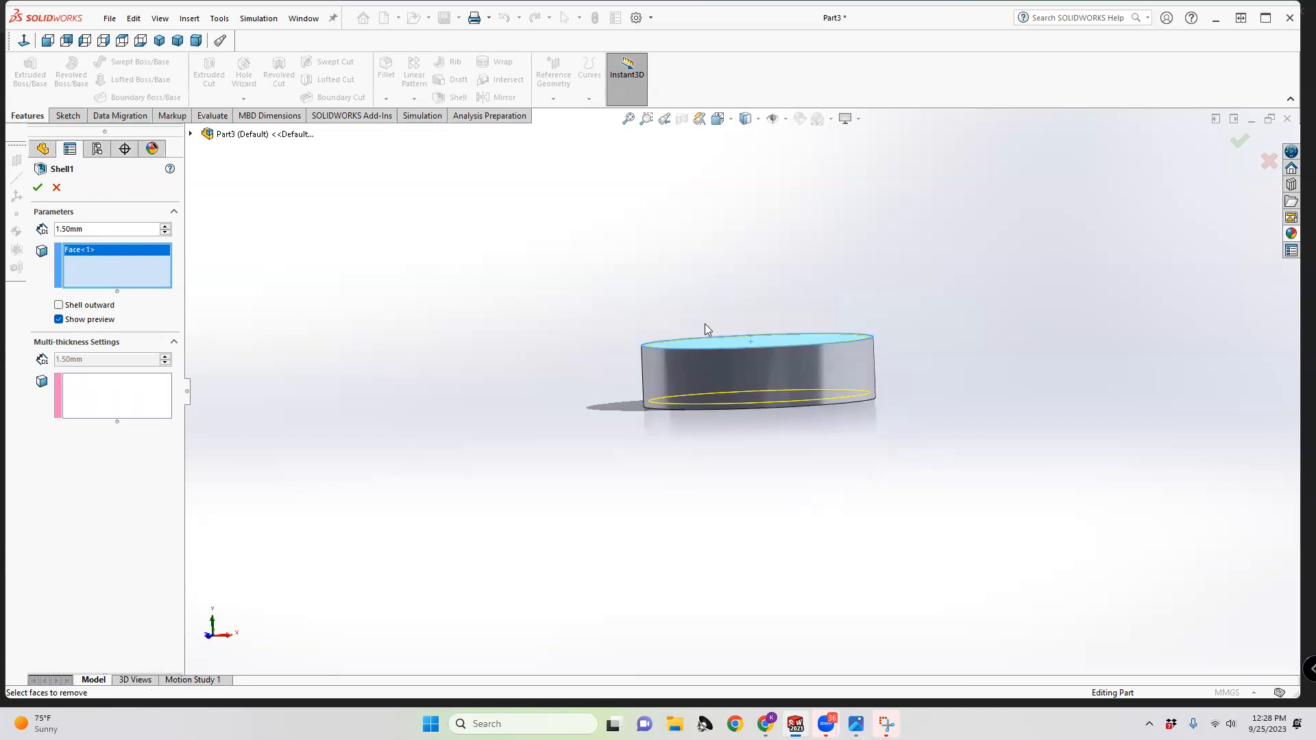
left_click(38, 187)
Edit the shell to add the disc's bottom face to the faces to remove, making an open ring
mouse_move(712, 390)
middle_mouse_down()
mouse_move(706, 178)
mouse_move(699, 370)
middle_mouse_up()
right_click(69, 334)
right_click(69, 349)
left_click(72, 311)
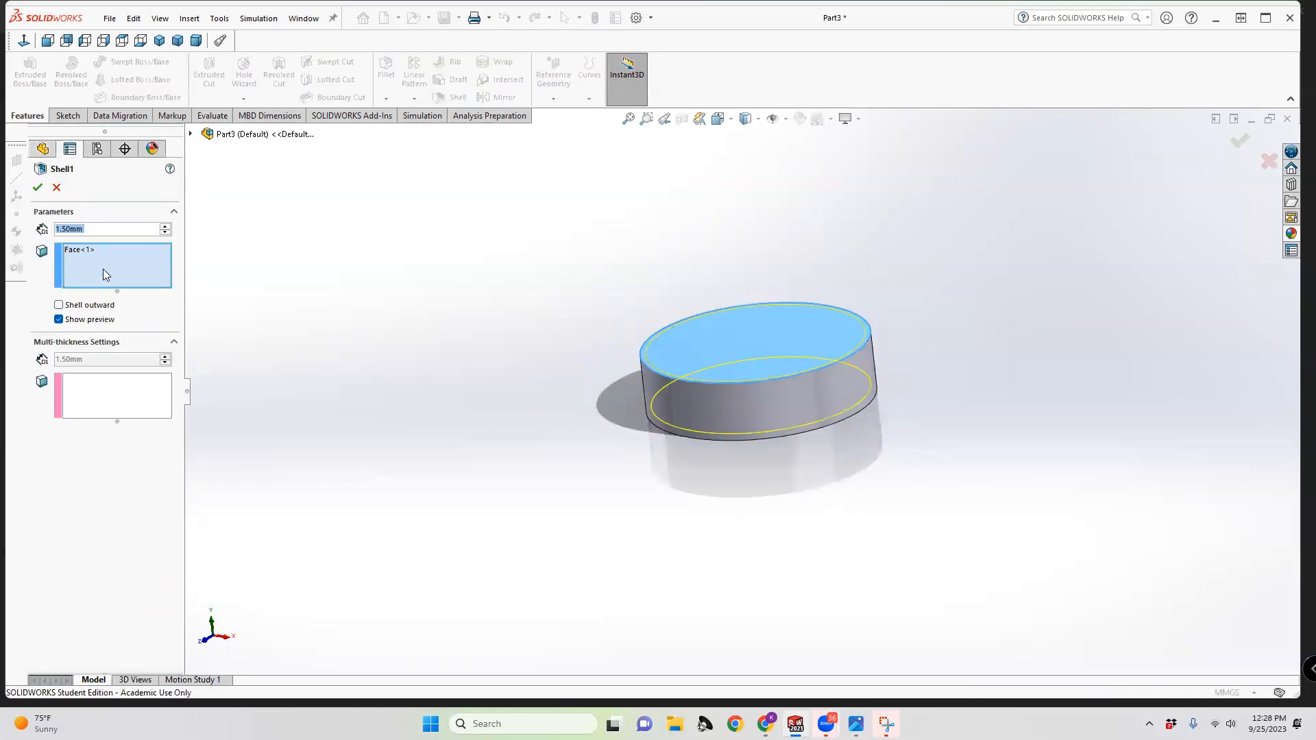
left_click(120, 251)
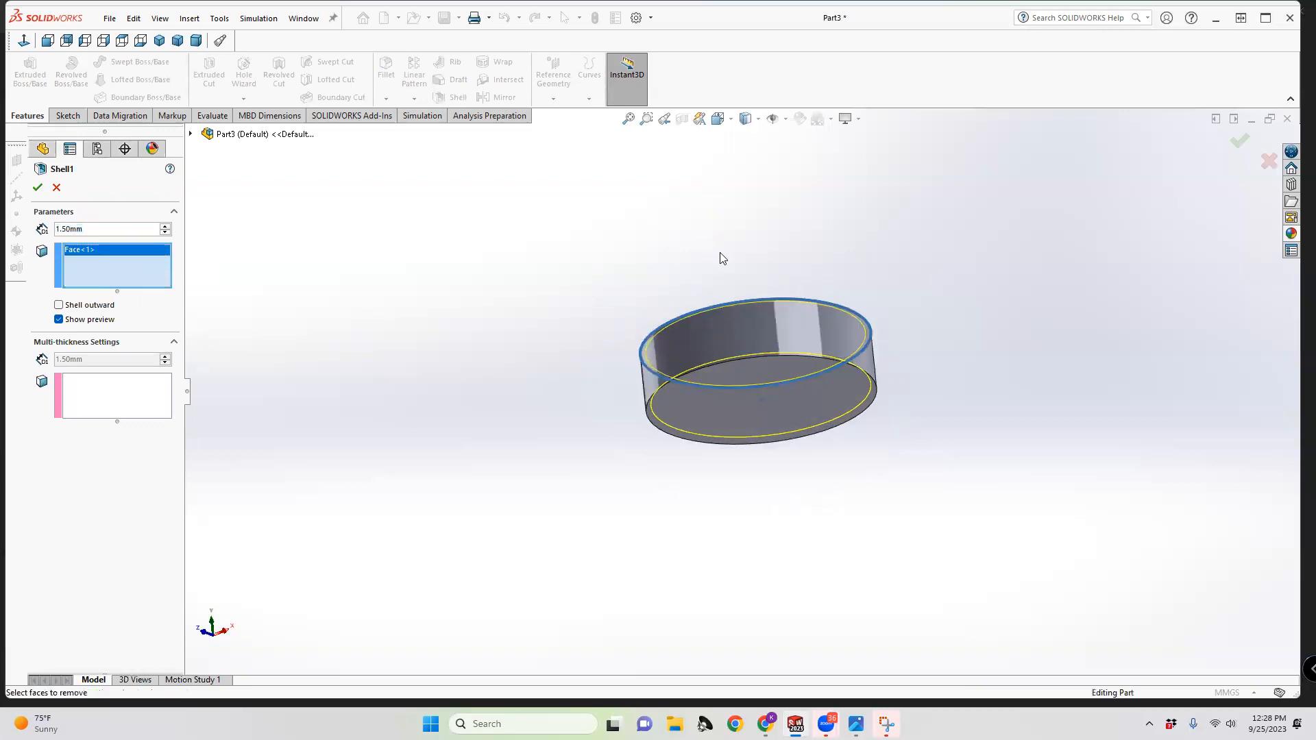
left_click(757, 401)
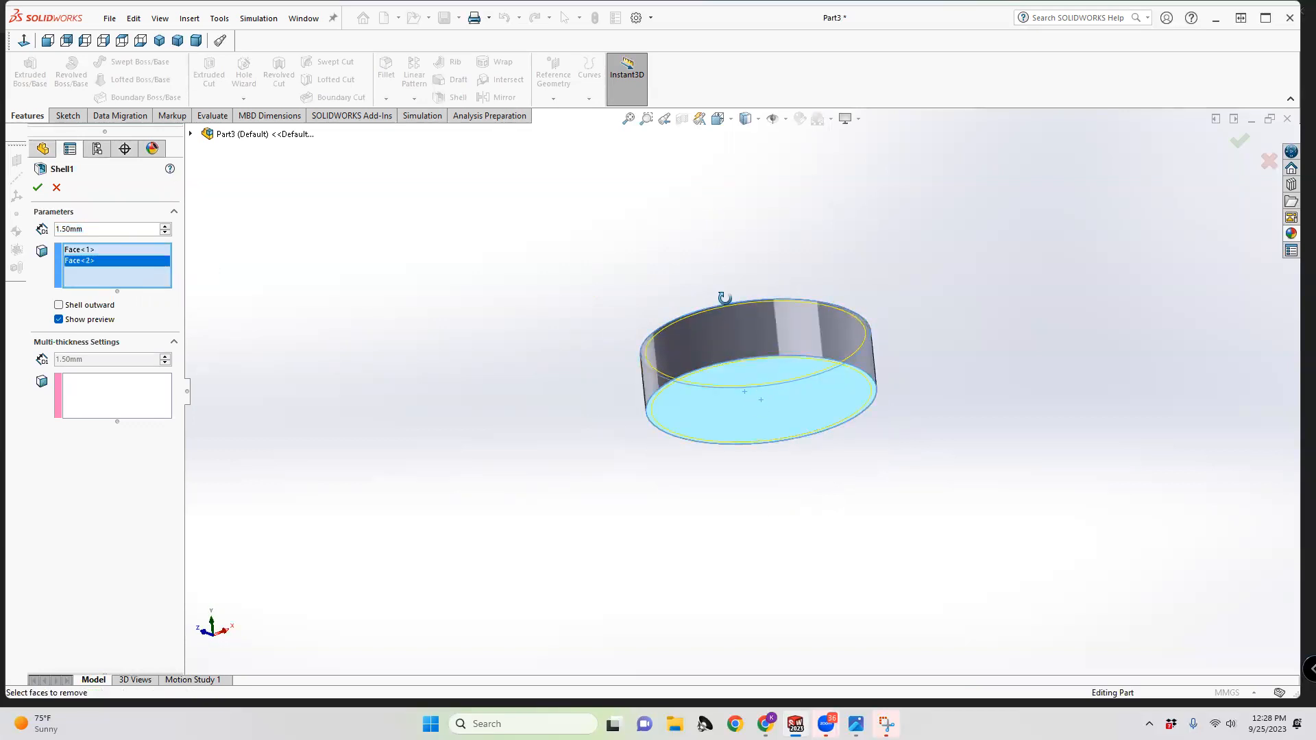
middle_click_drag(726, 296, 336, 295)
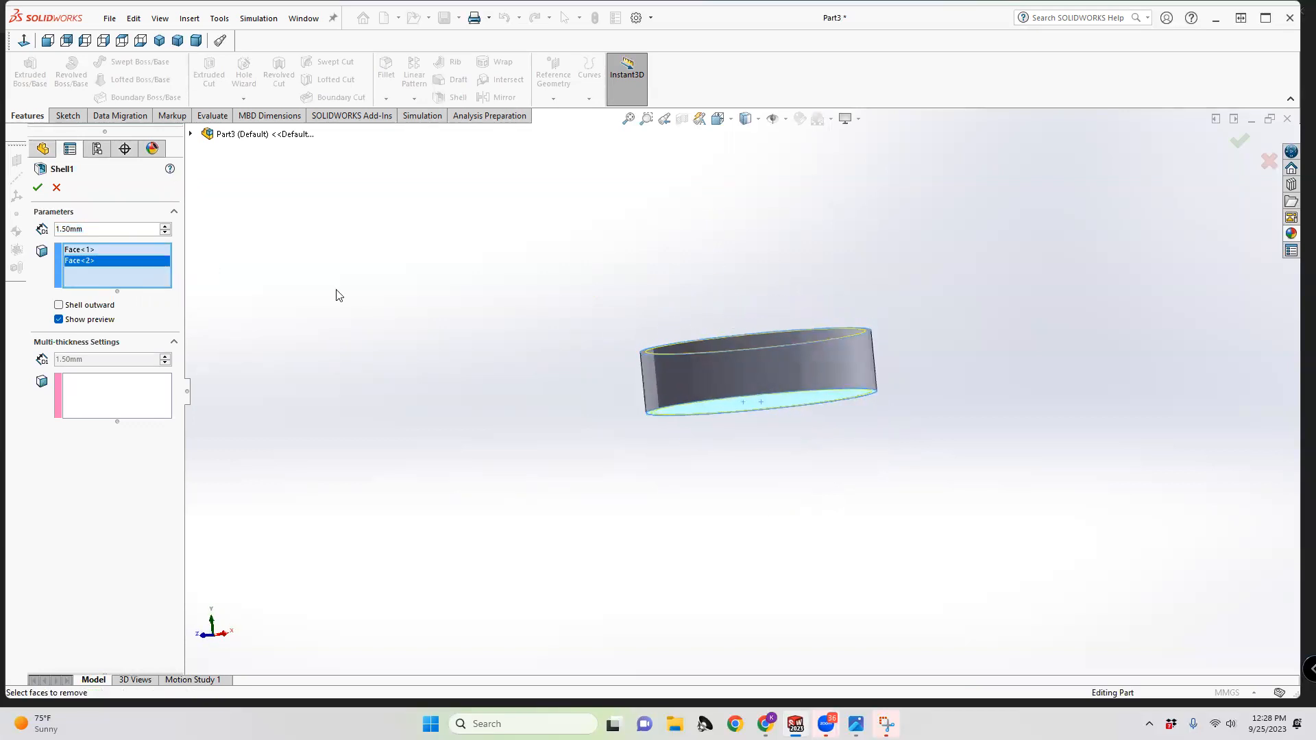
left_click(38, 188)
middle_click_drag(643, 291, 675, 407)
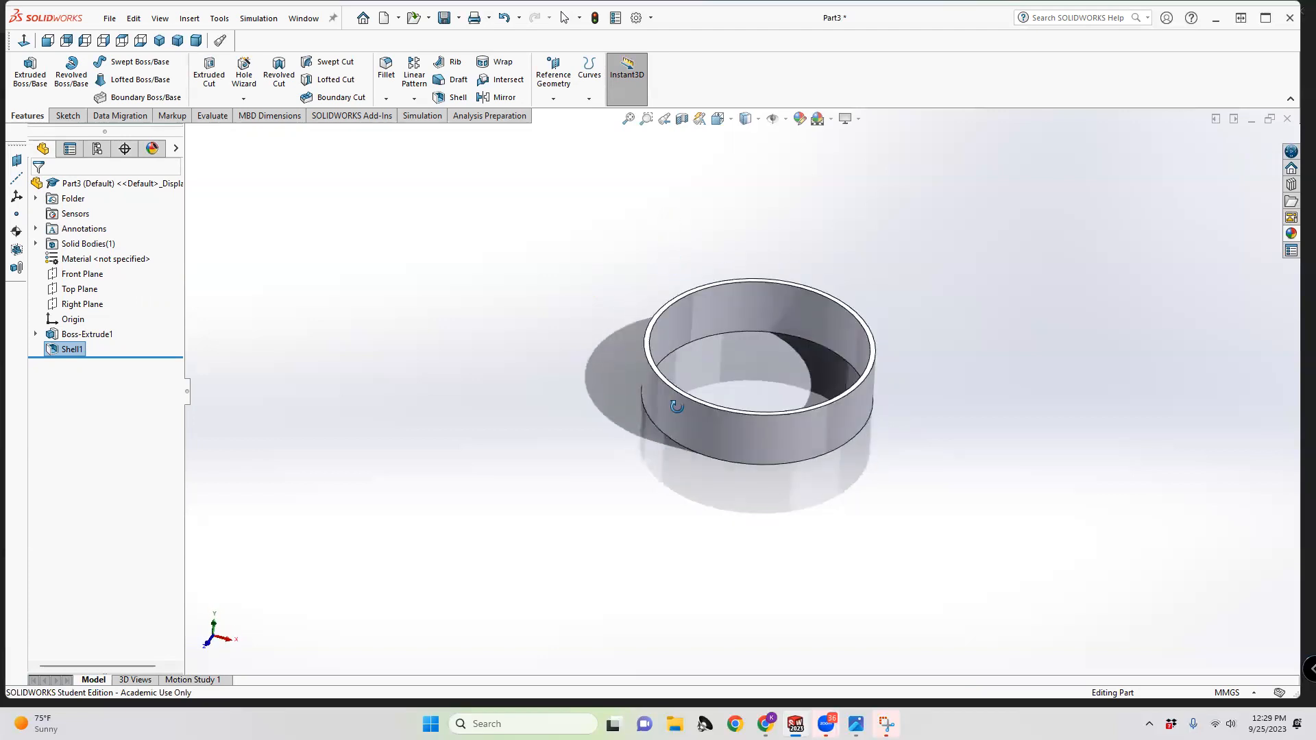
Try editing the shell to remove only the disc's side face instead of its top and bottom faces
right_click(49, 351)
left_click(75, 319)
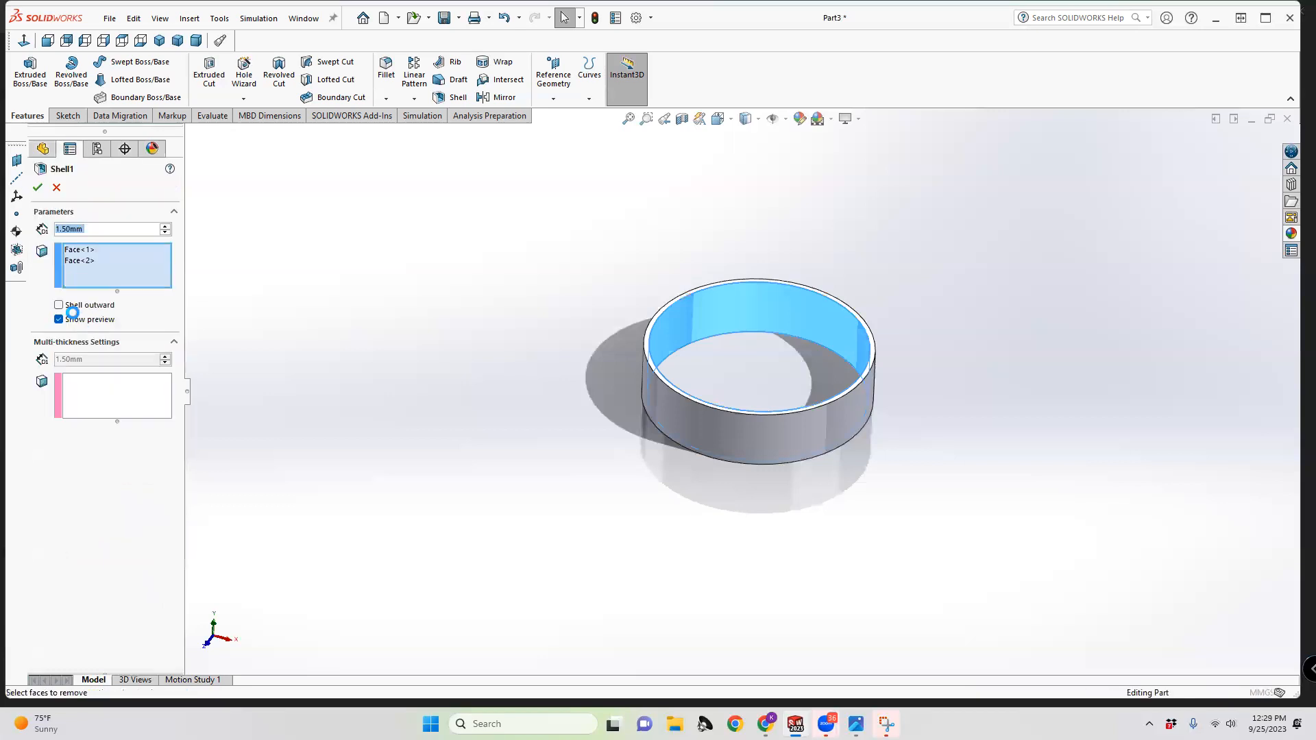
left_click(76, 263)
right_click(76, 263)
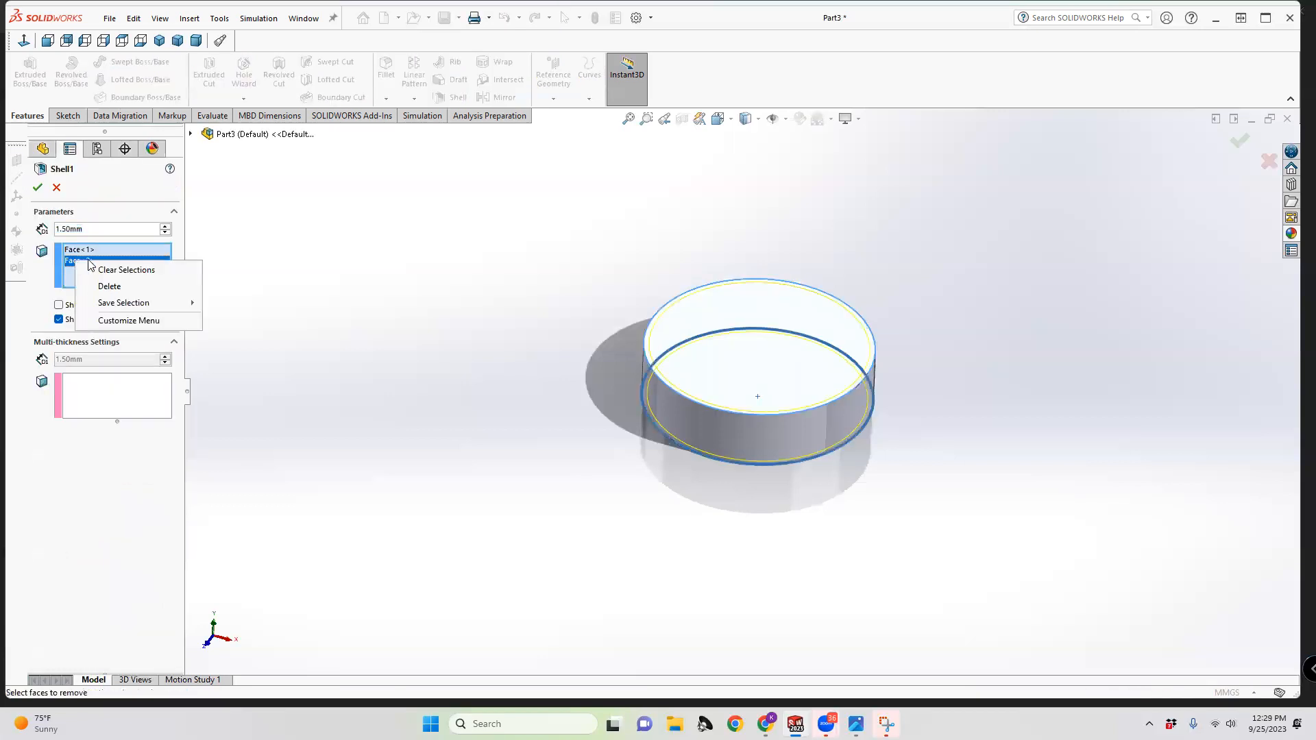
left_click(126, 286)
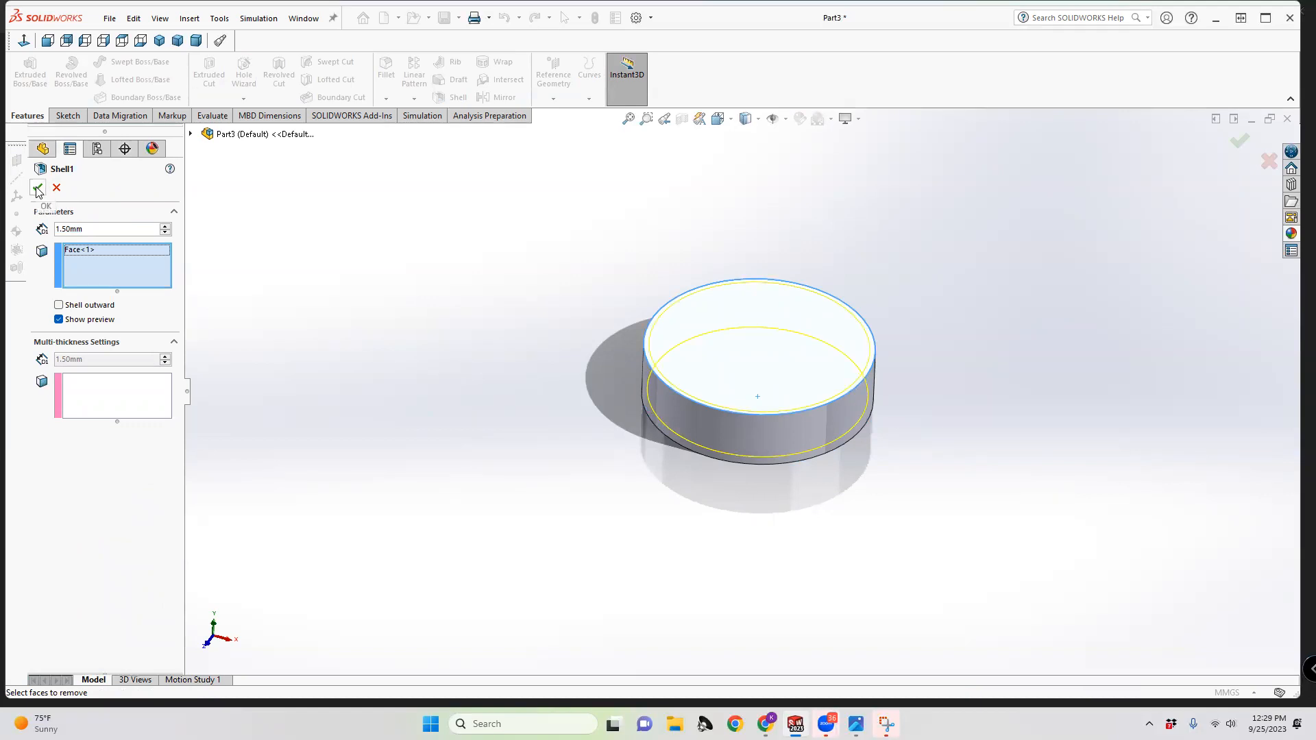
right_click(107, 255)
left_click(142, 278)
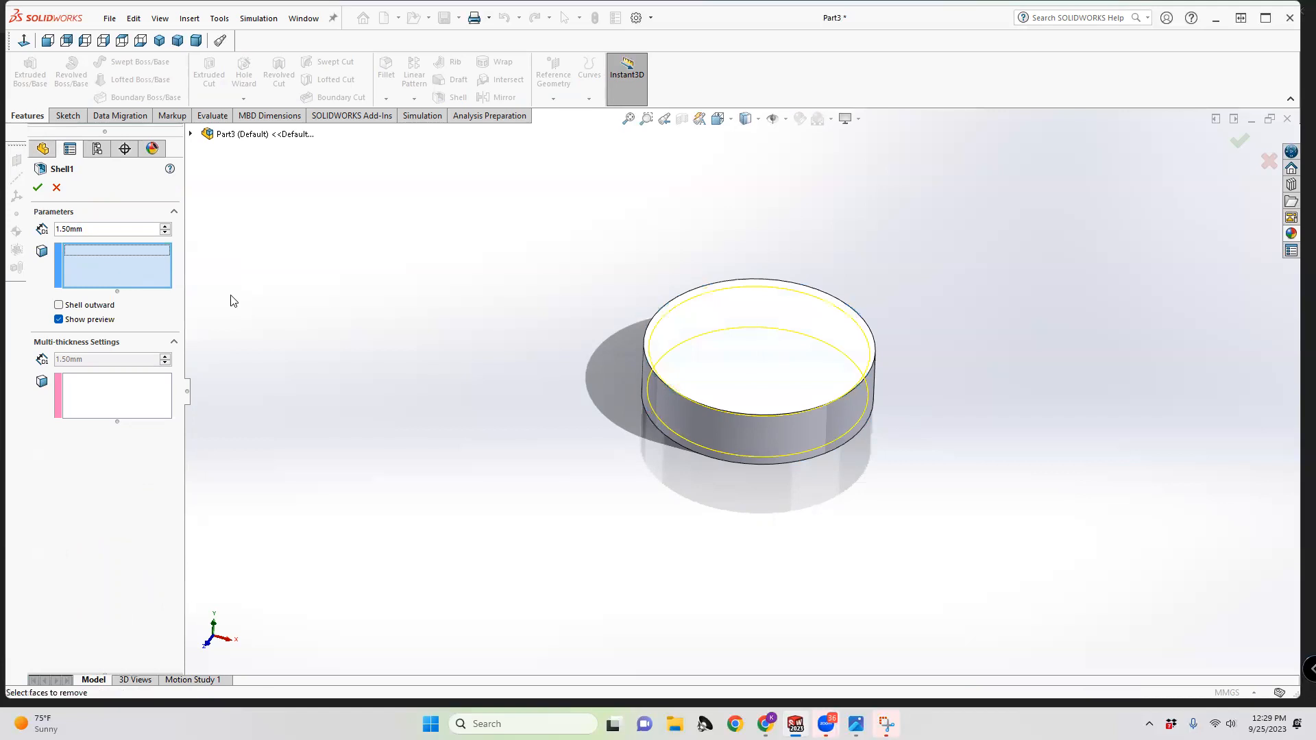
left_click(685, 413)
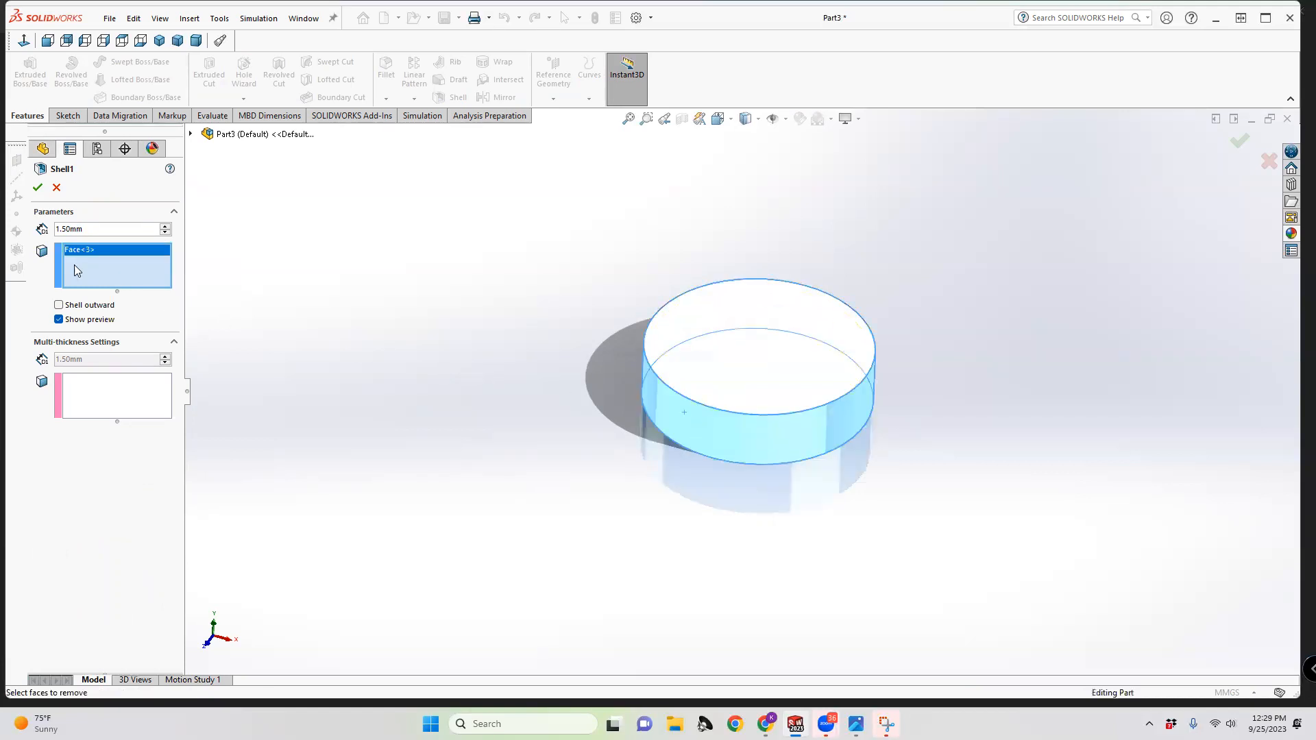
left_click(37, 189)
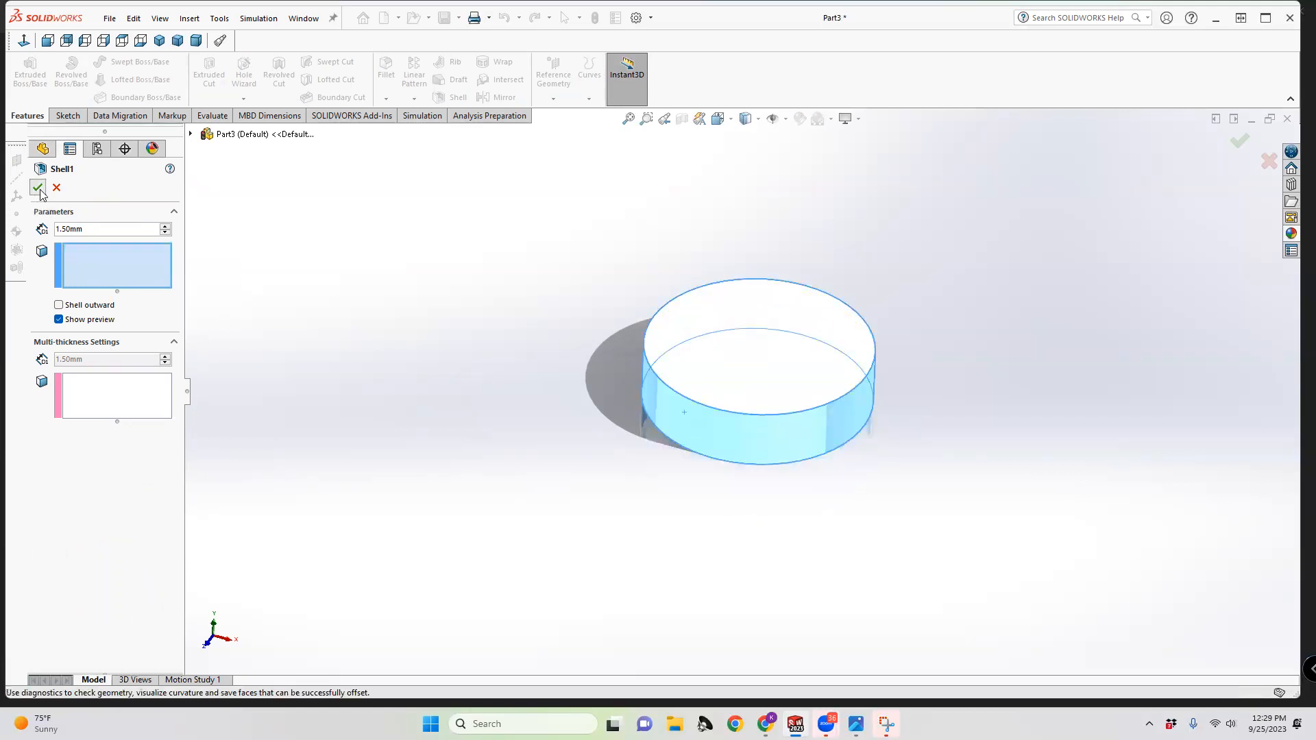
Replace the side face with the disc's top face in the shell's faces to remove and cancel the edit
middle_click_drag(576, 339, 652, 391)
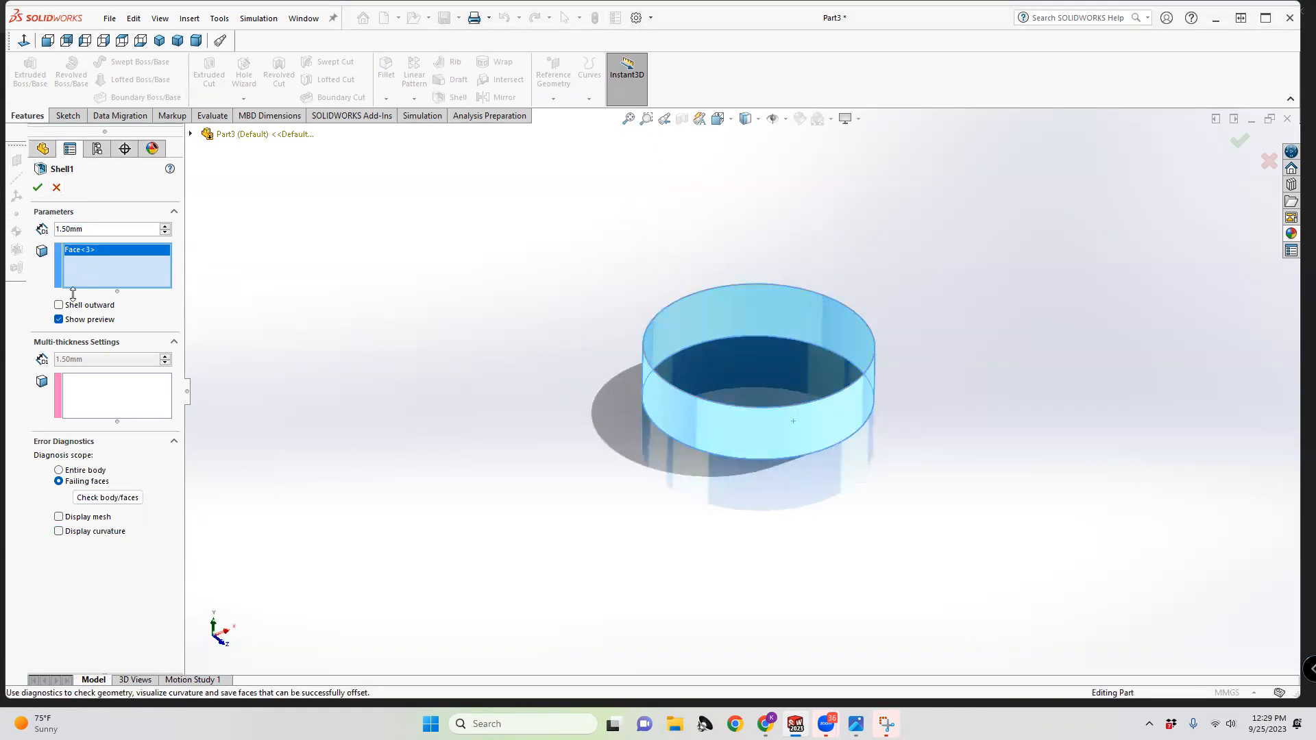
right_click(96, 251)
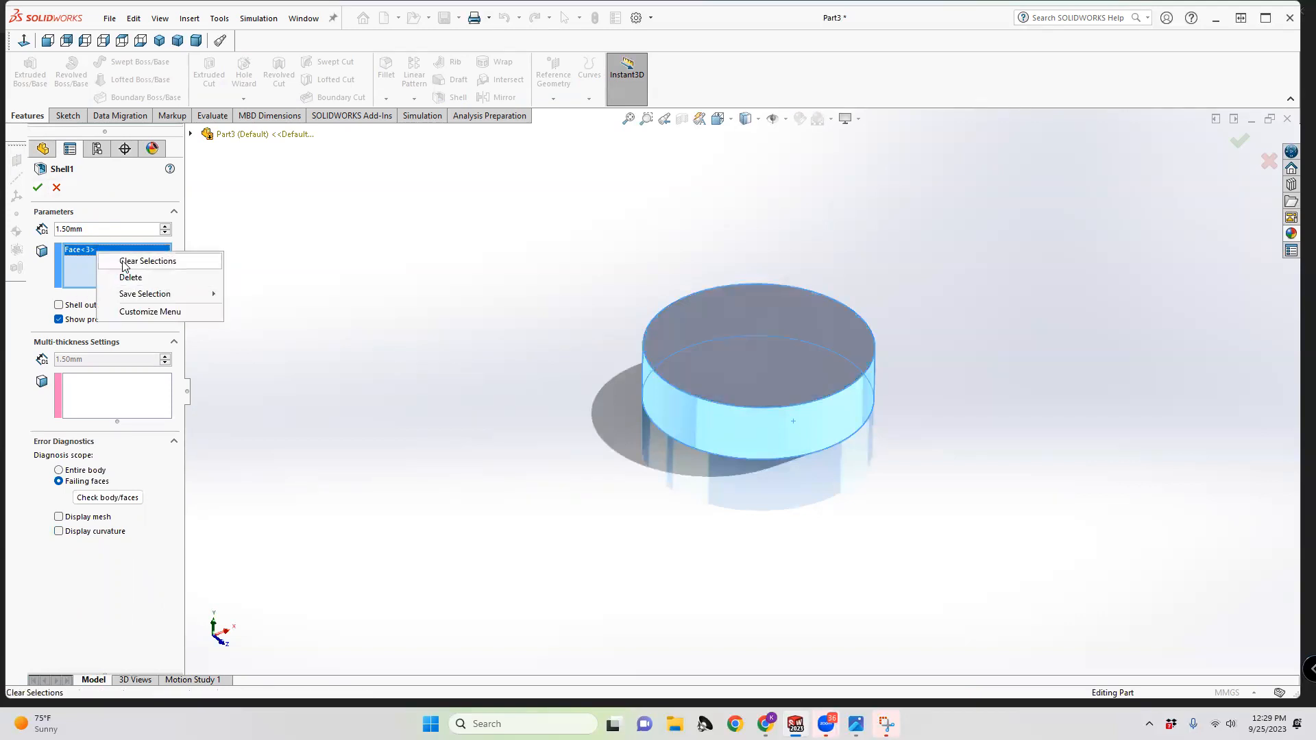
left_click(108, 256)
left_click(759, 340)
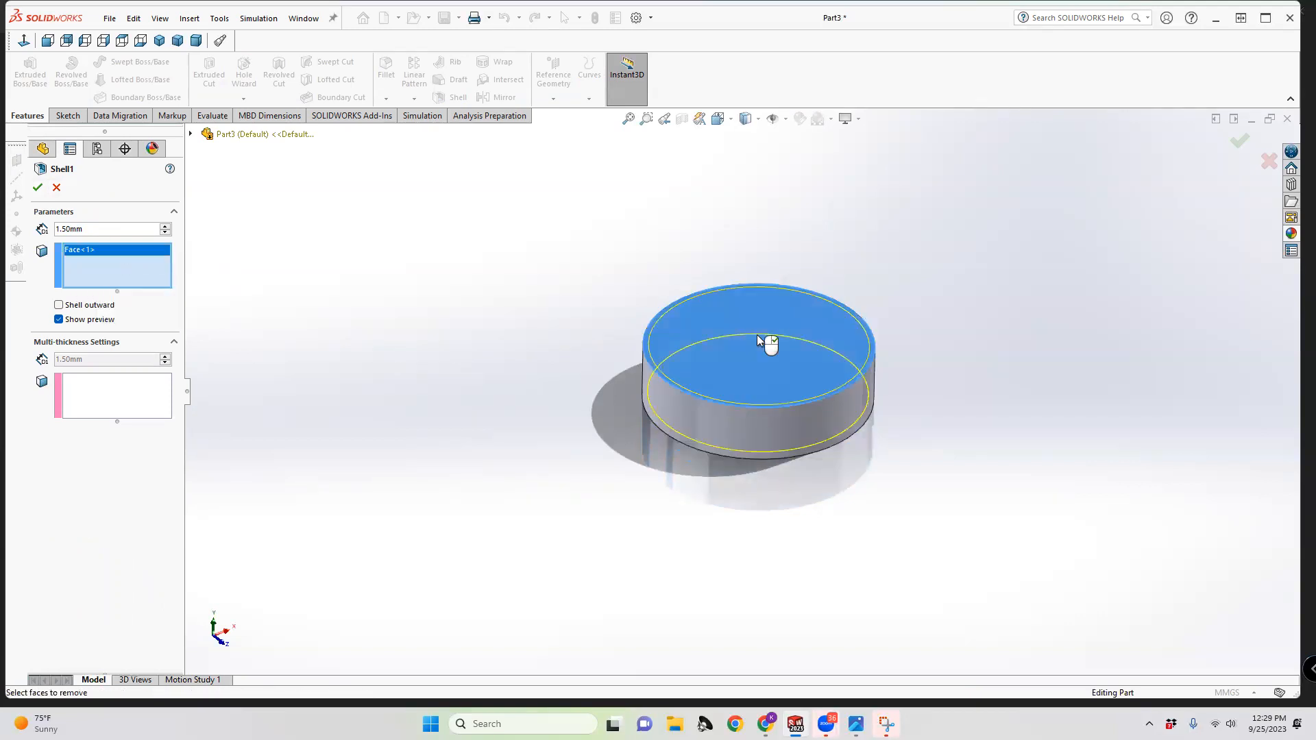
middle_click_drag(694, 346, 713, 229)
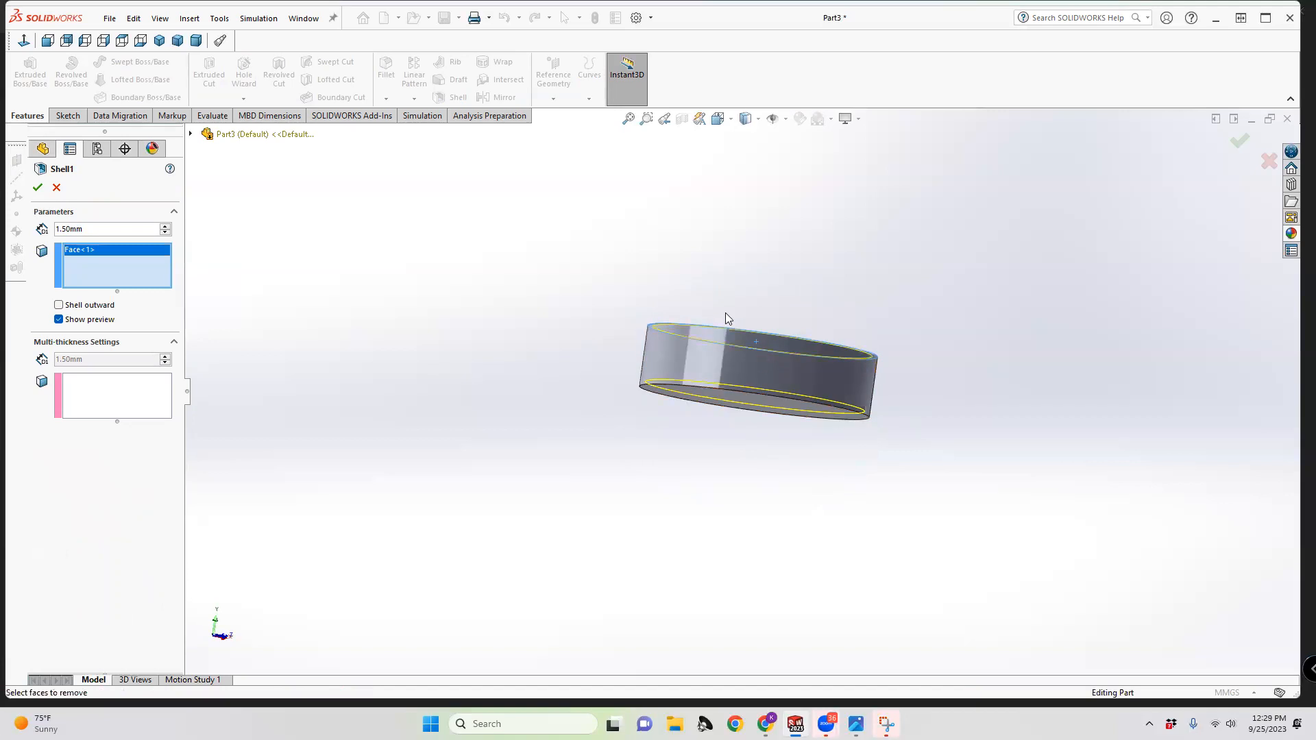
middle_click_drag(690, 249, 674, 350)
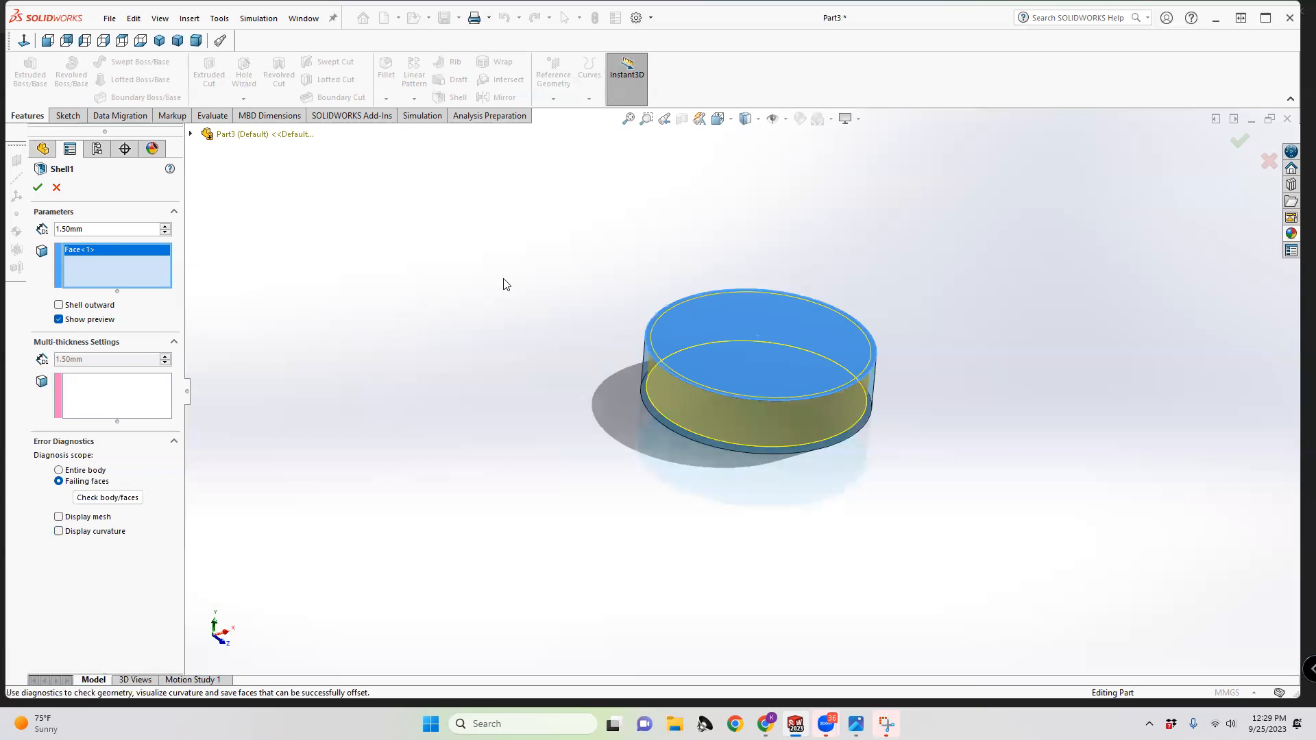
middle_click_drag(614, 359, 617, 353)
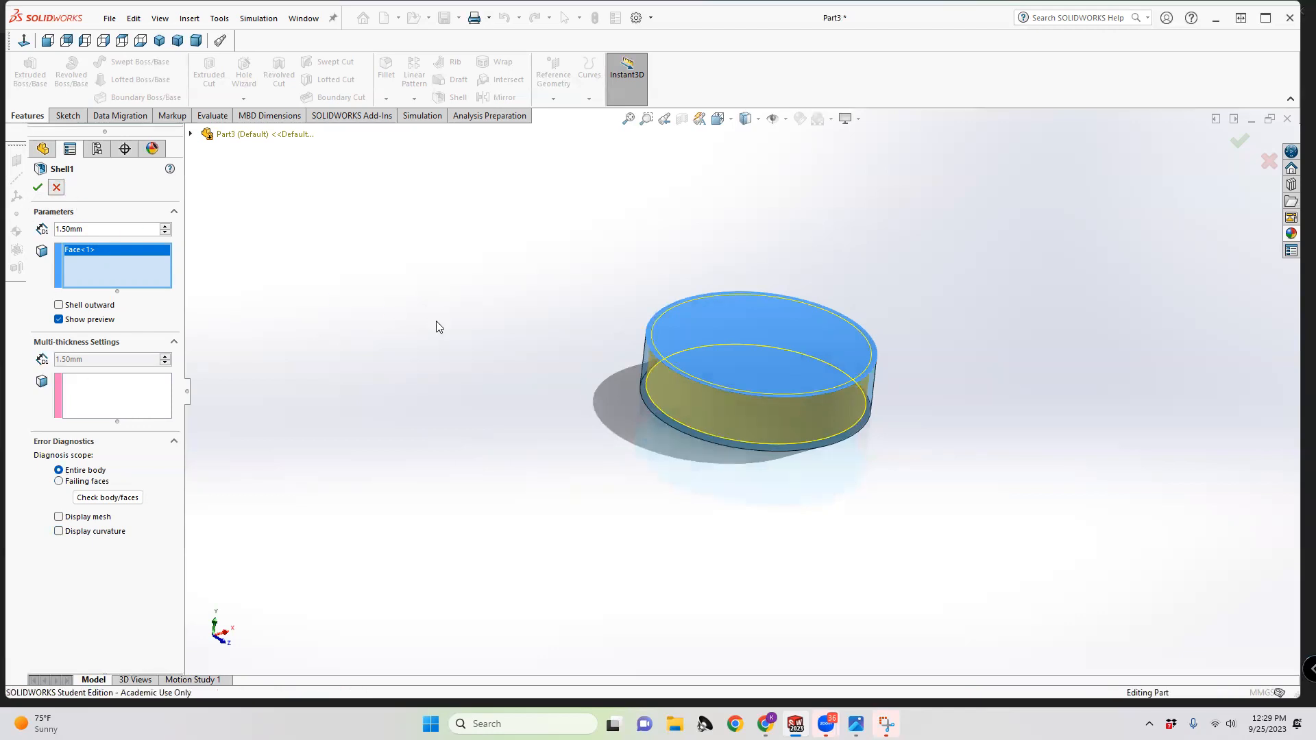
left_click(690, 275)
middle_click_drag(690, 275, 711, 82)
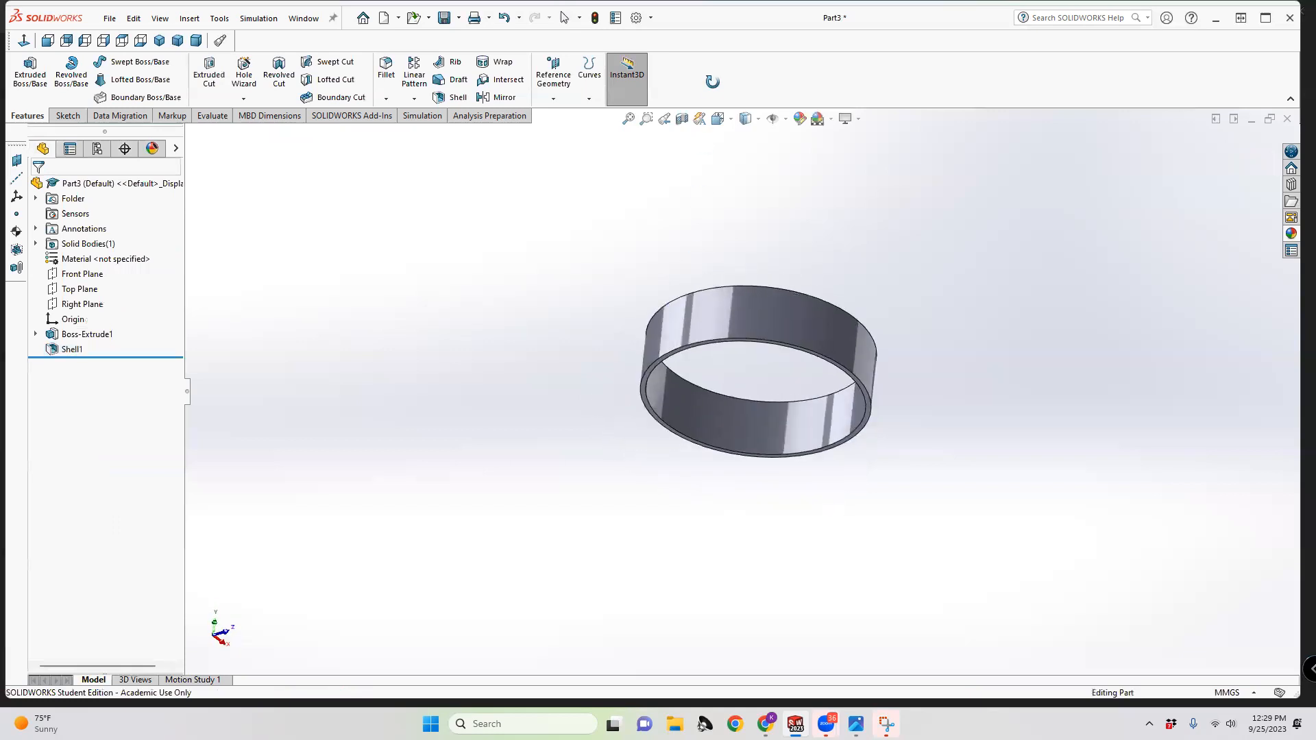
Edit the shell to drop the bottom face from the faces to remove, keeping only the disc's top face open
right_click(66, 357)
left_click(81, 313)
left_click(85, 267)
right_click(87, 268)
left_click(99, 286)
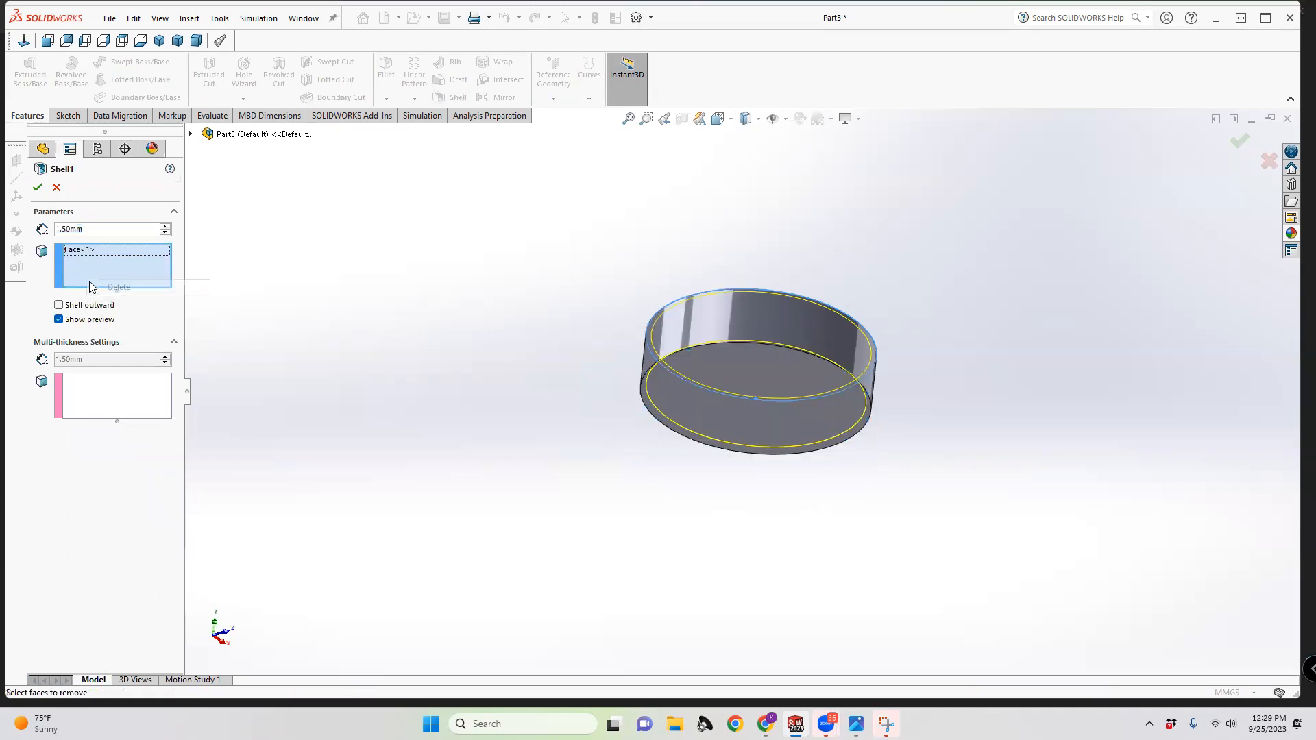
left_click(38, 188)
middle_click_drag(781, 386, 754, 586)
scroll(781, 364, "down", 5)
mouse_move(781, 363)
middle_mouse_down()
mouse_move(746, 458)
mouse_move(781, 203)
mouse_move(772, 355)
mouse_move(784, 443)
mouse_move(775, 364)
middle_mouse_up()
middle_click_drag(717, 434, 679, 358)
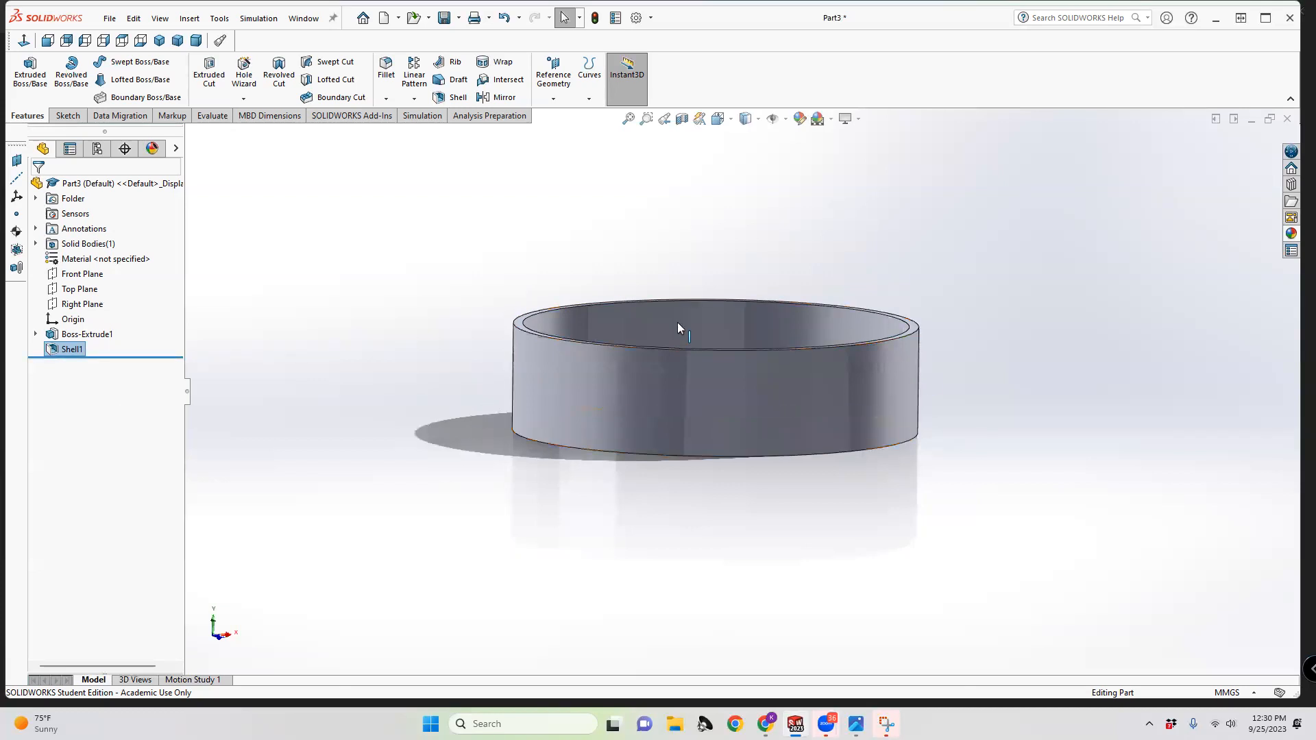
middle_click_drag(881, 425, 876, 377)
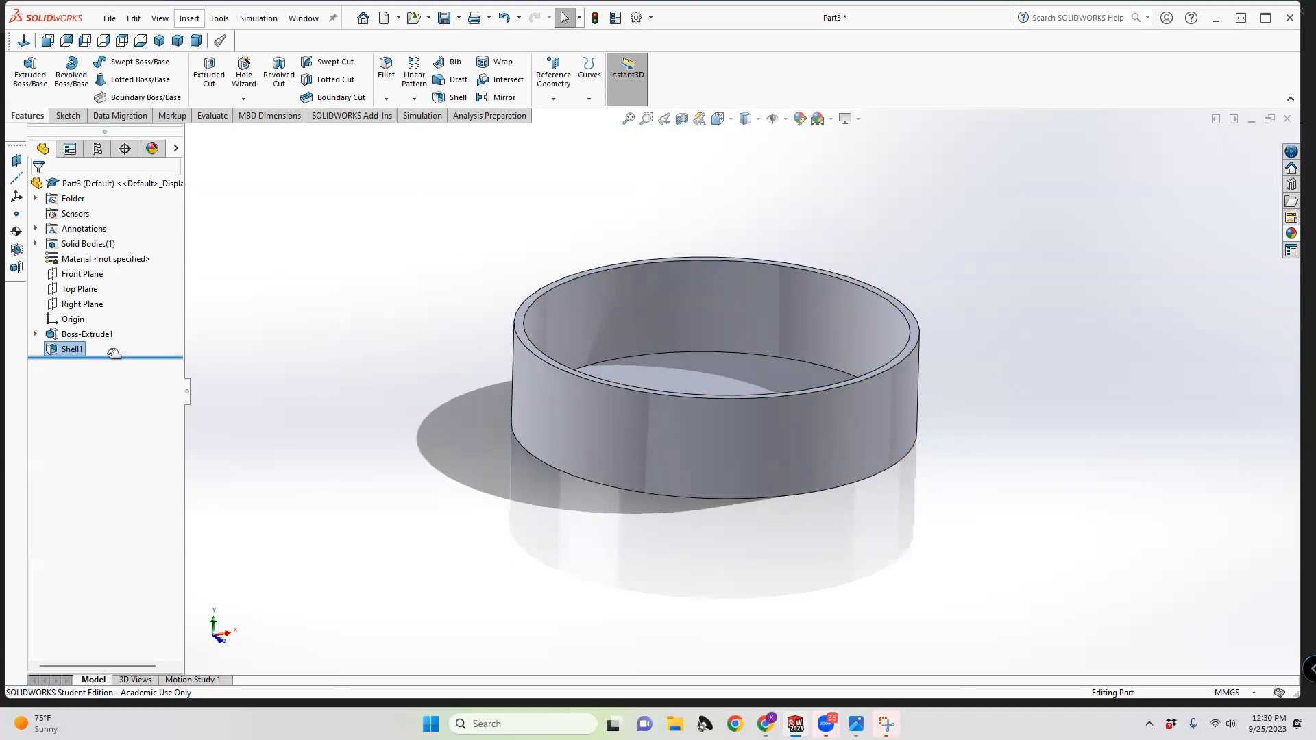
Start a new sketch on the Right Plane and show it in the Left view
left_click(68, 115)
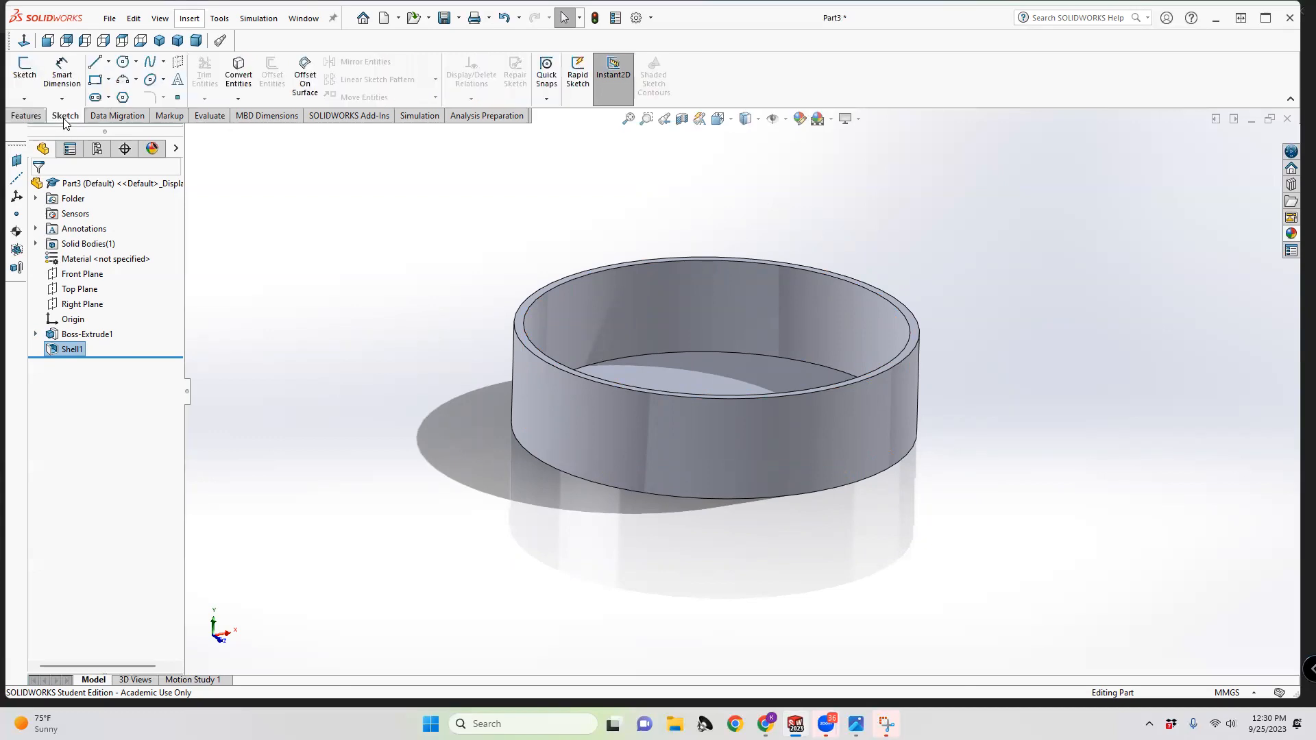
left_click(26, 69)
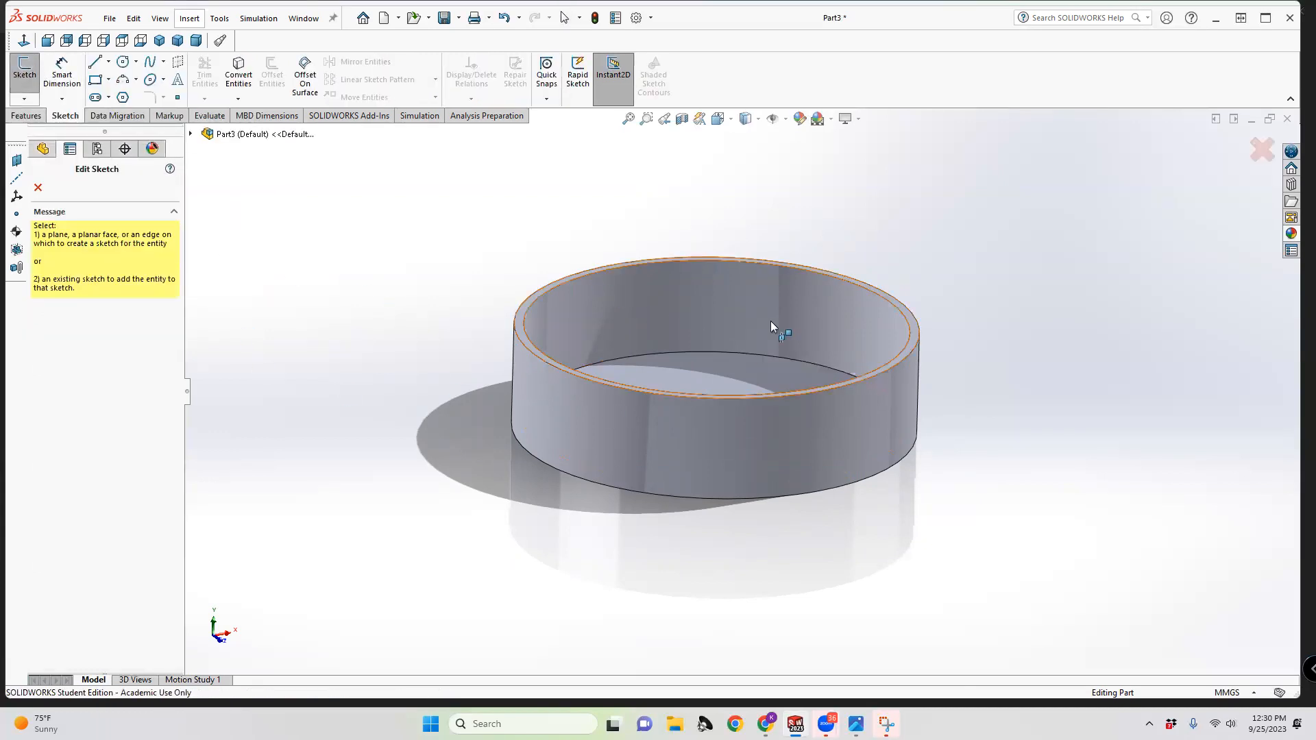
left_click(191, 135)
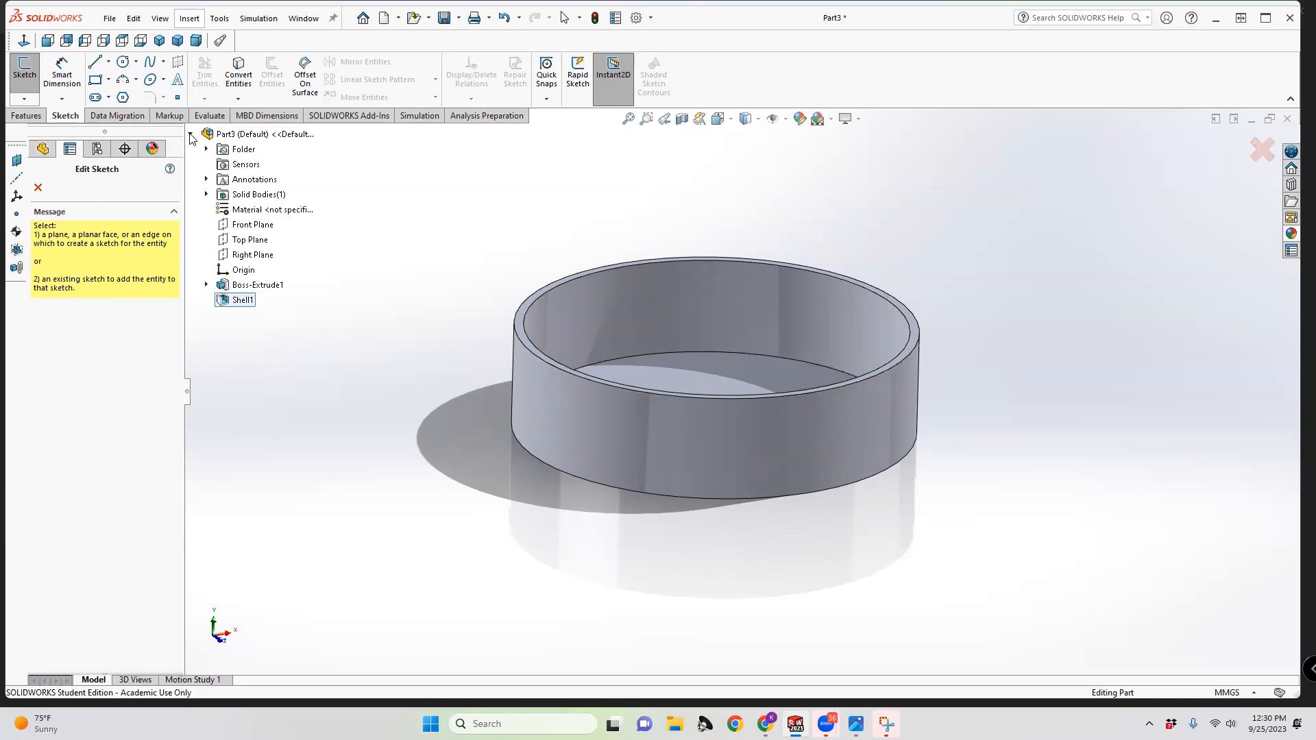
left_click(247, 256)
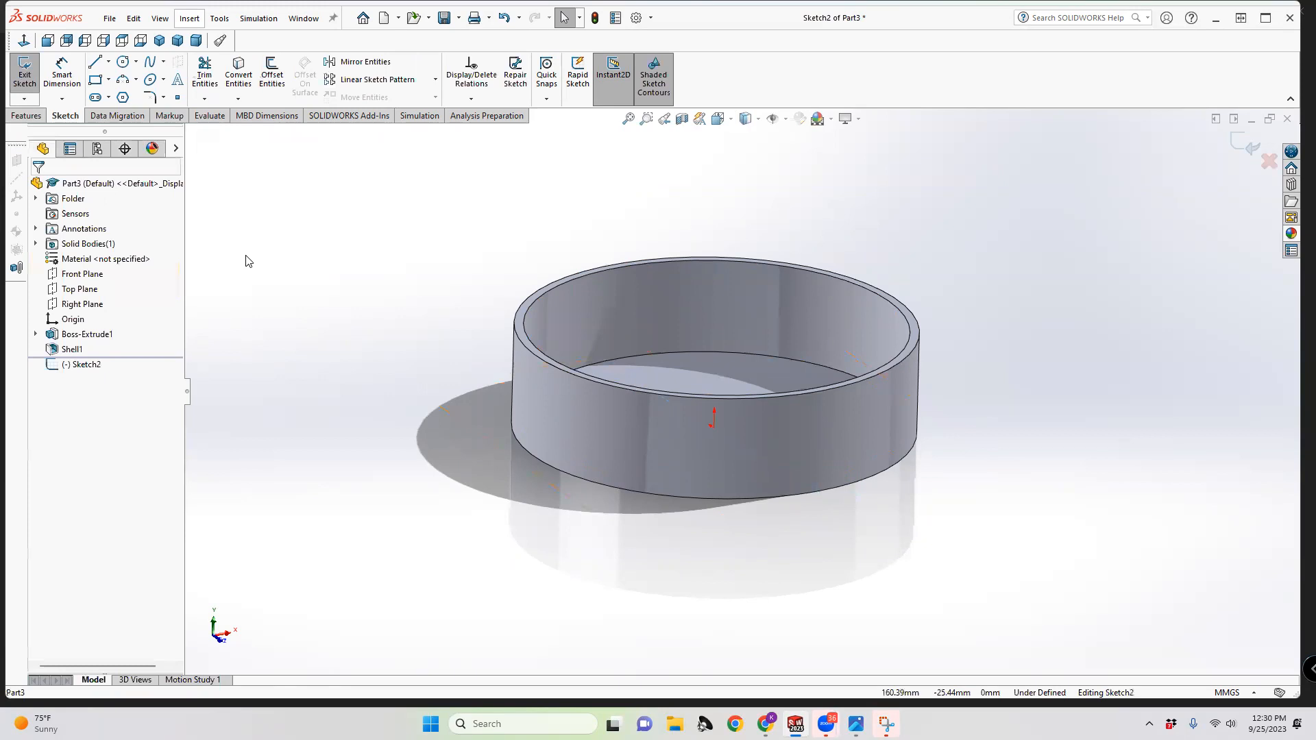
left_click(720, 120)
left_click(478, 475)
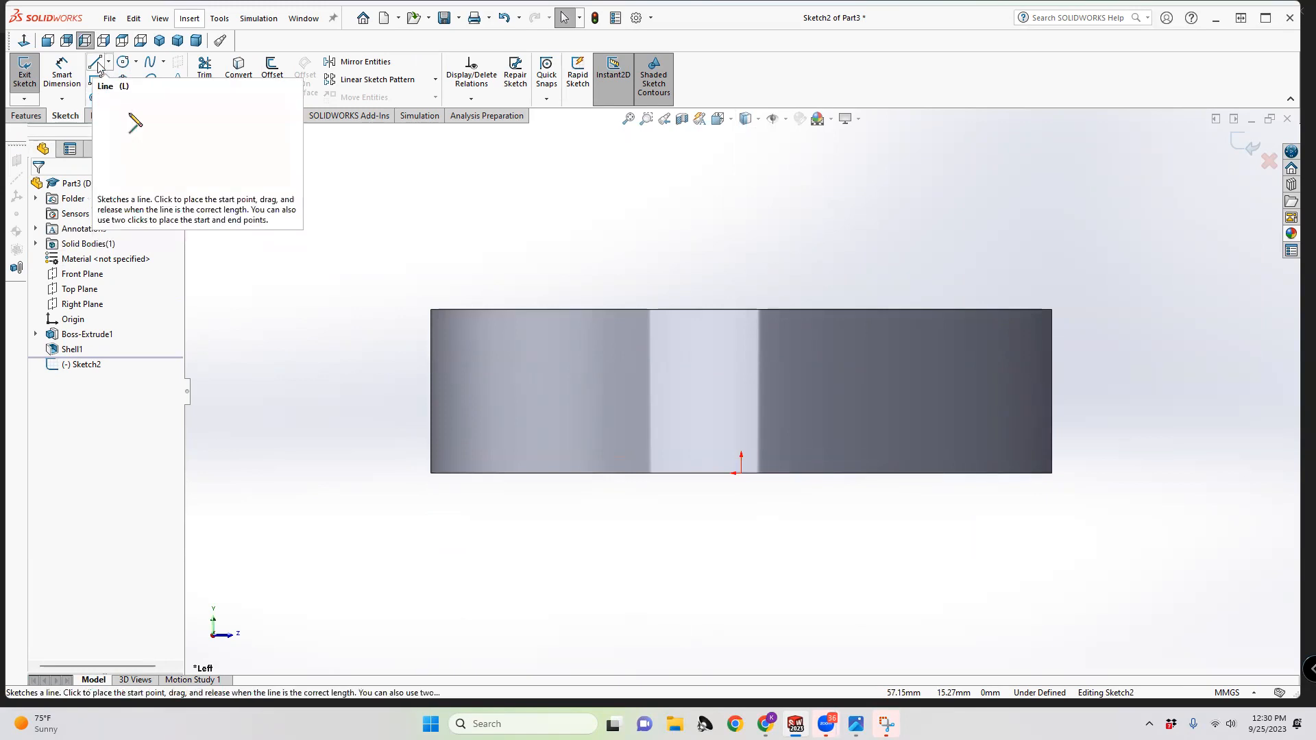
Sketch a full-height corner rectangle inside the part's outer side edge and set its width to 1.5 mm
left_click(100, 81)
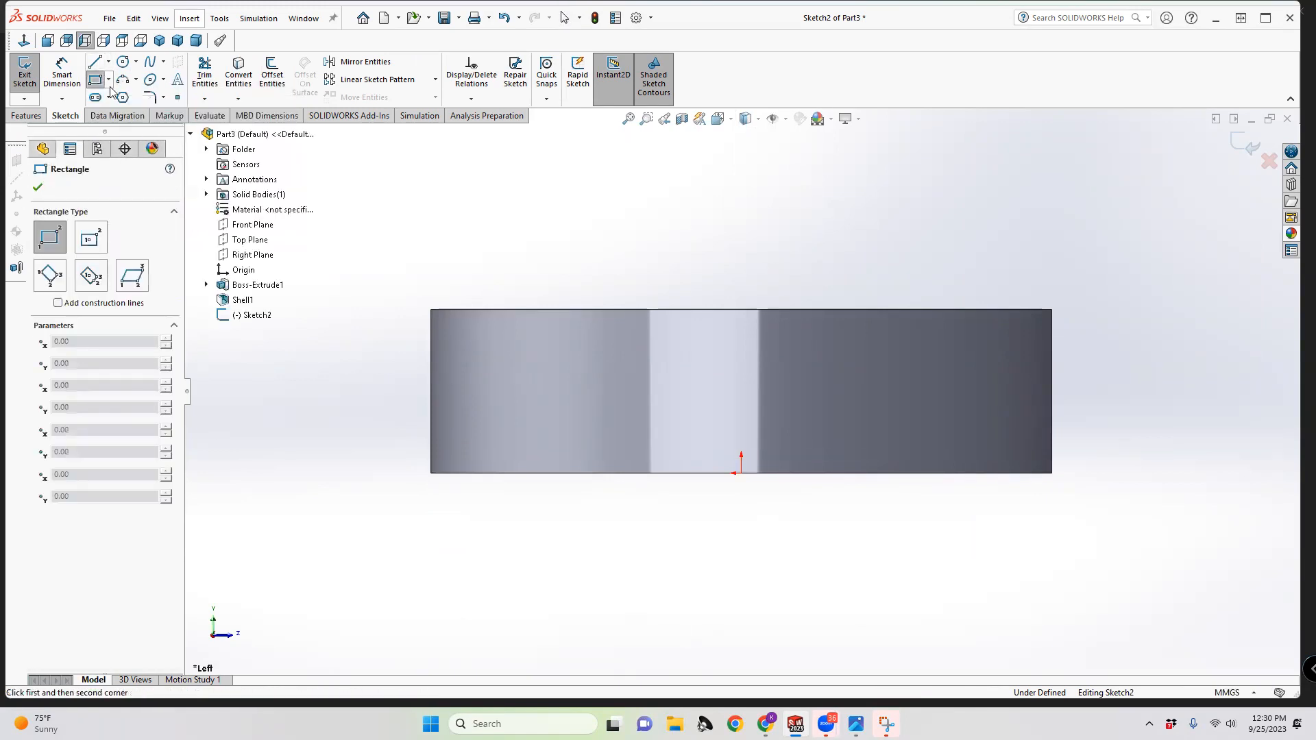
left_click(1052, 309)
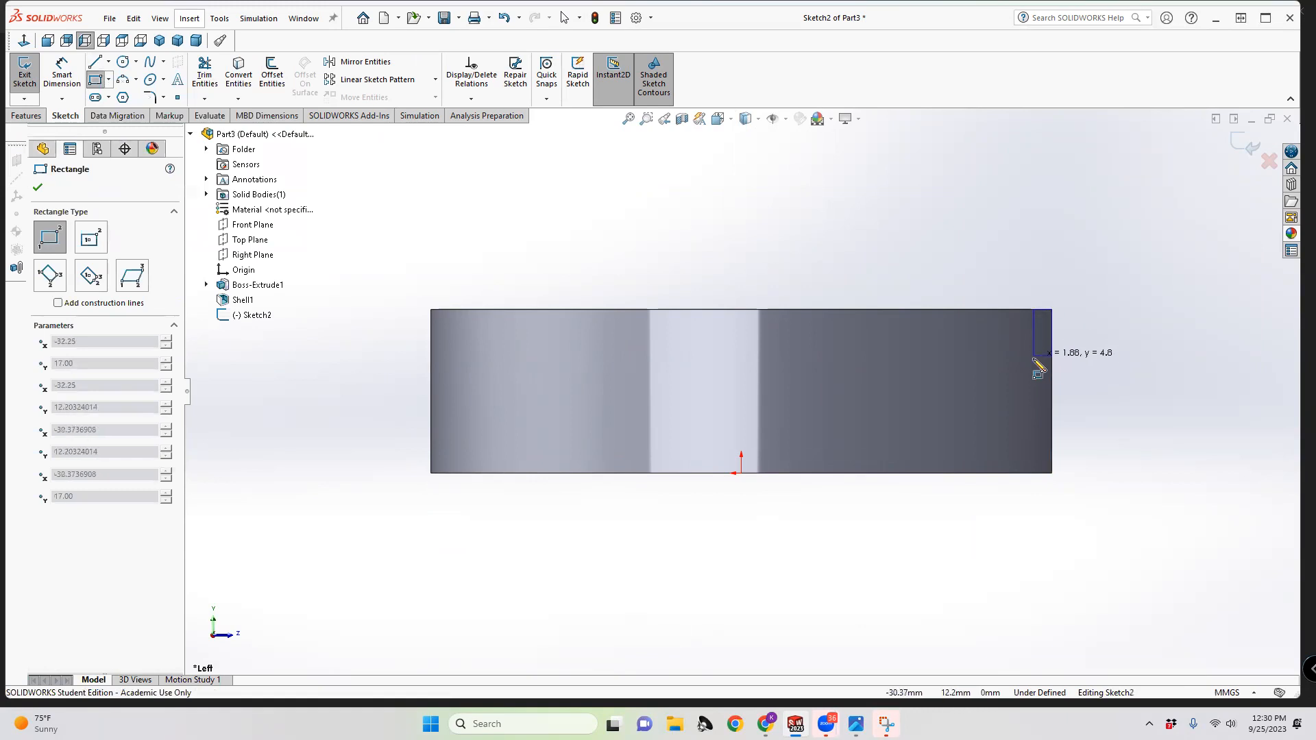
left_click(1033, 474)
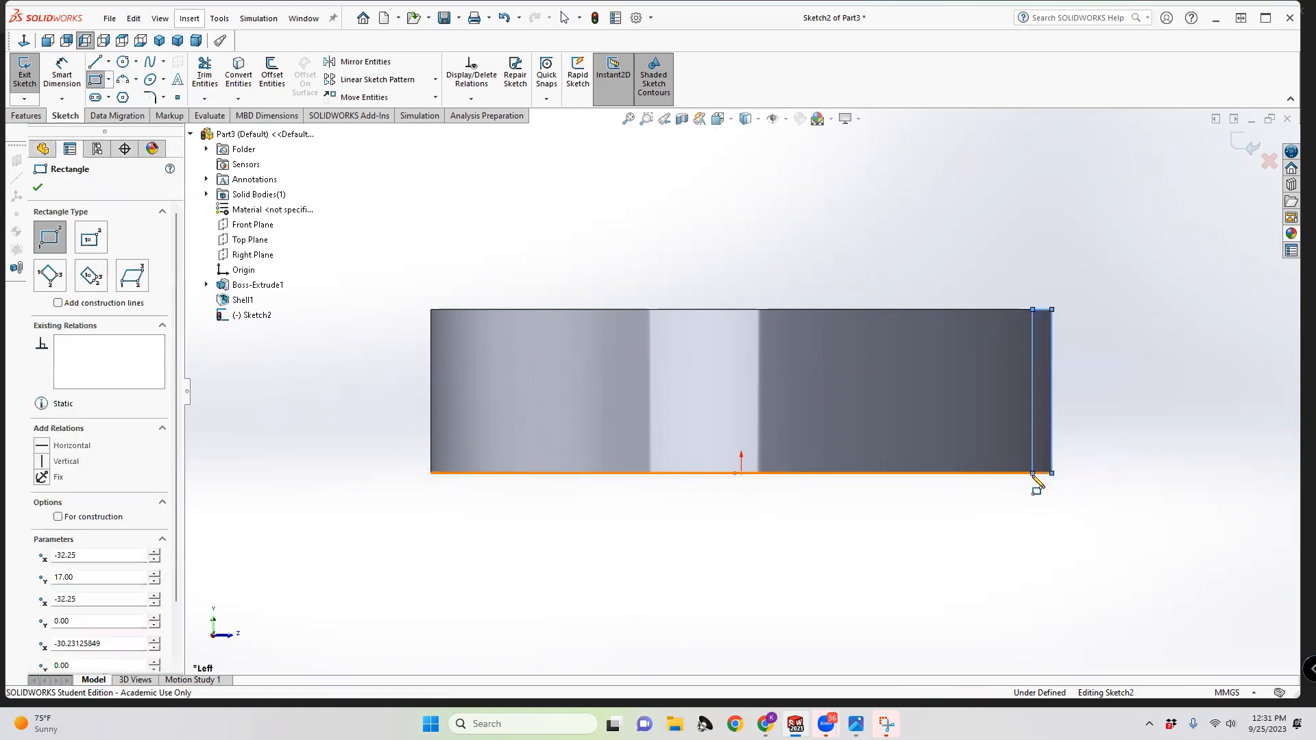
left_click(82, 85)
left_click(1045, 291)
left_click(1043, 255)
type("1.")
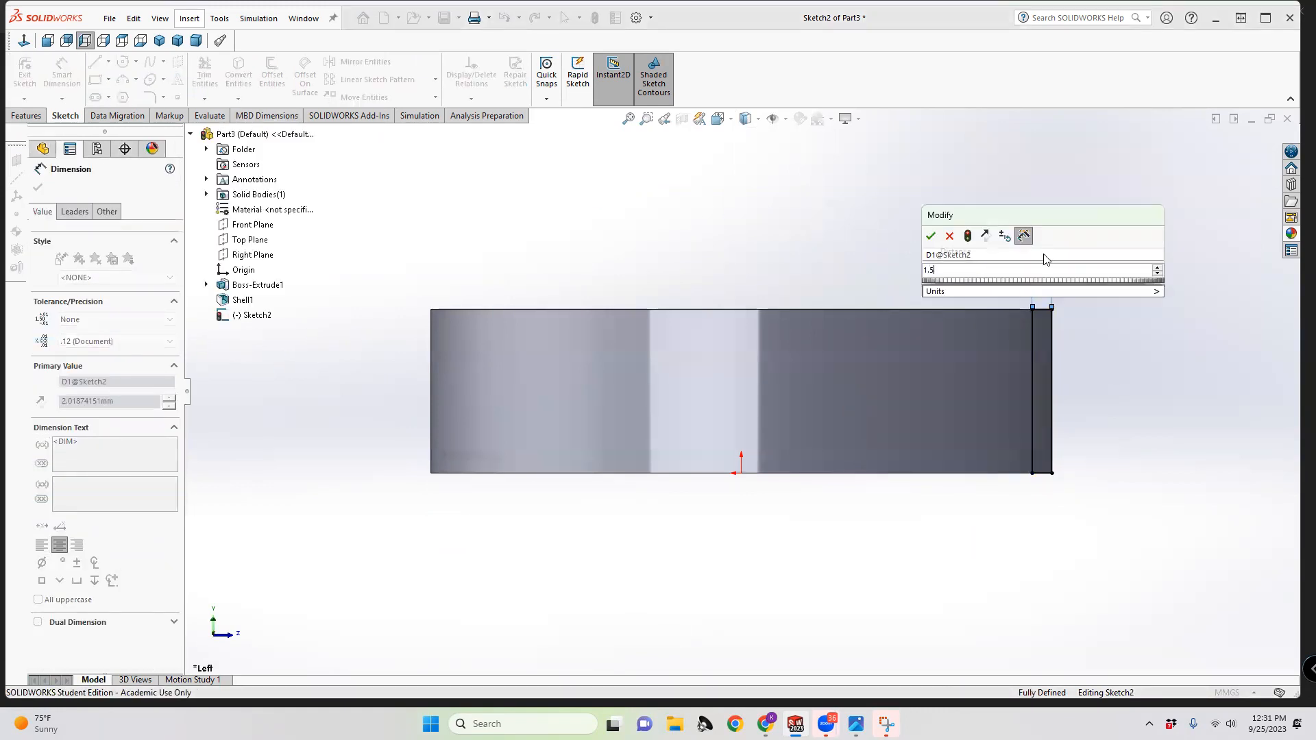
type("5")
key("Return")
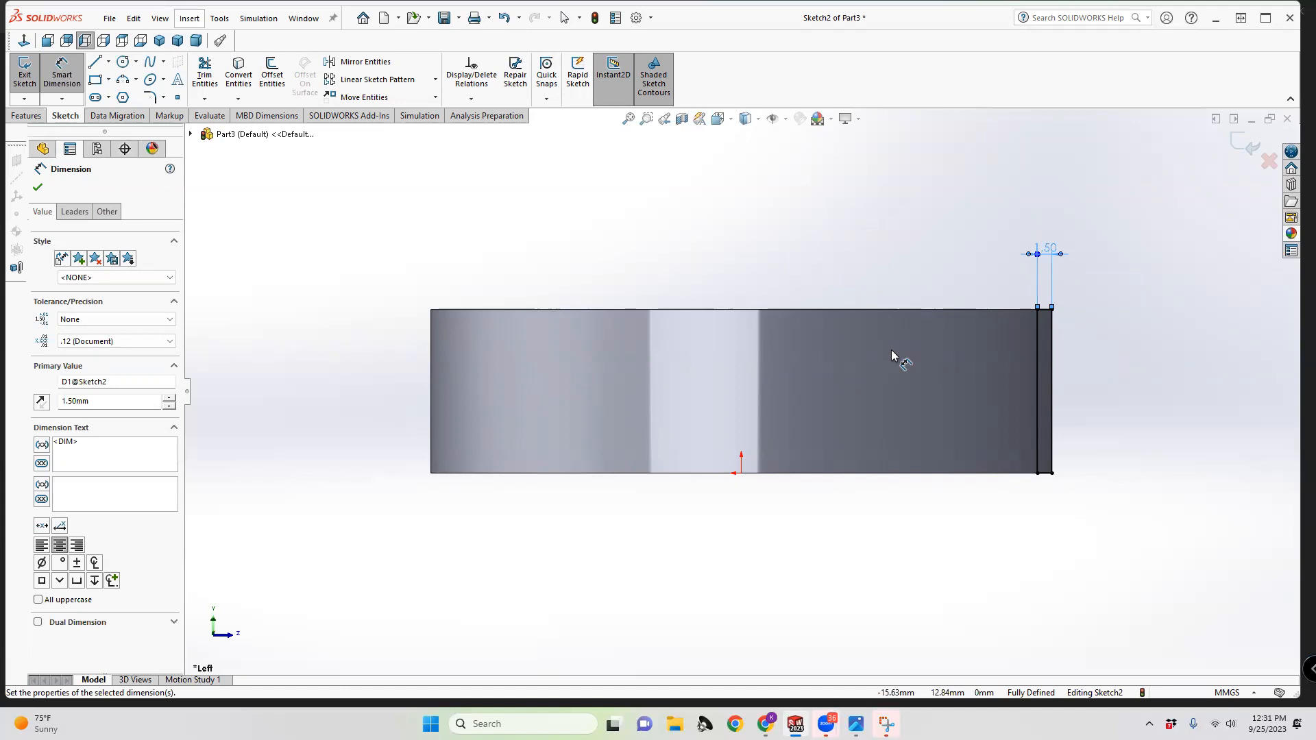
Sketch a small rectangle about 1.4 mm wide and 2.4 mm high against the inner side of the wall rectangle
left_click(95, 81)
scroll(1056, 381, "down", 3)
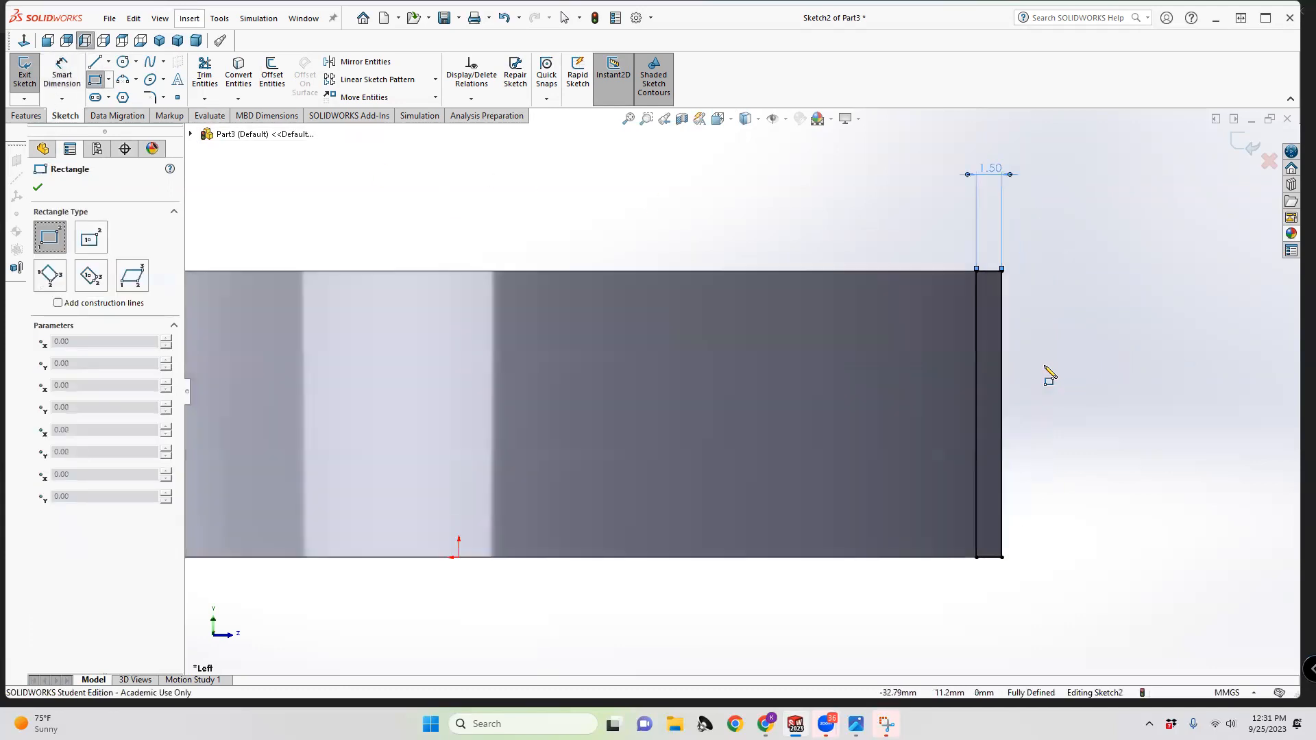
left_click(976, 363)
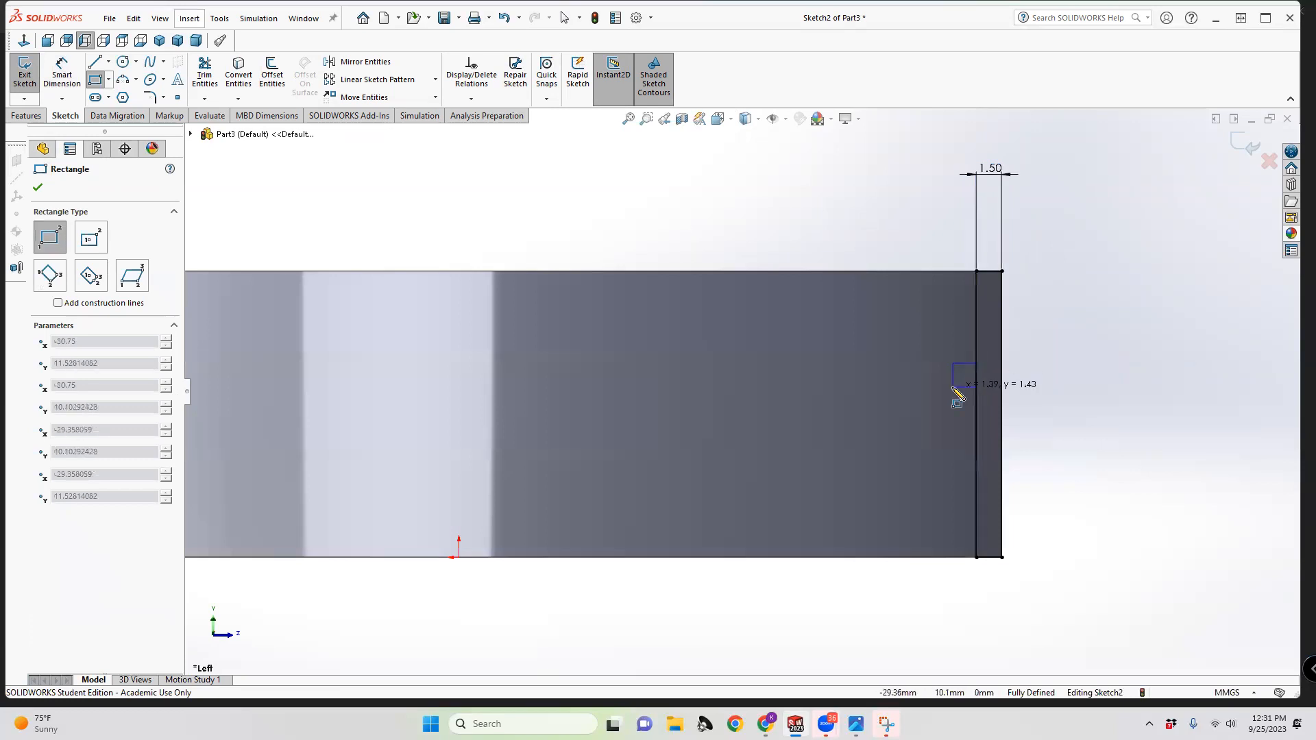
left_click(953, 404)
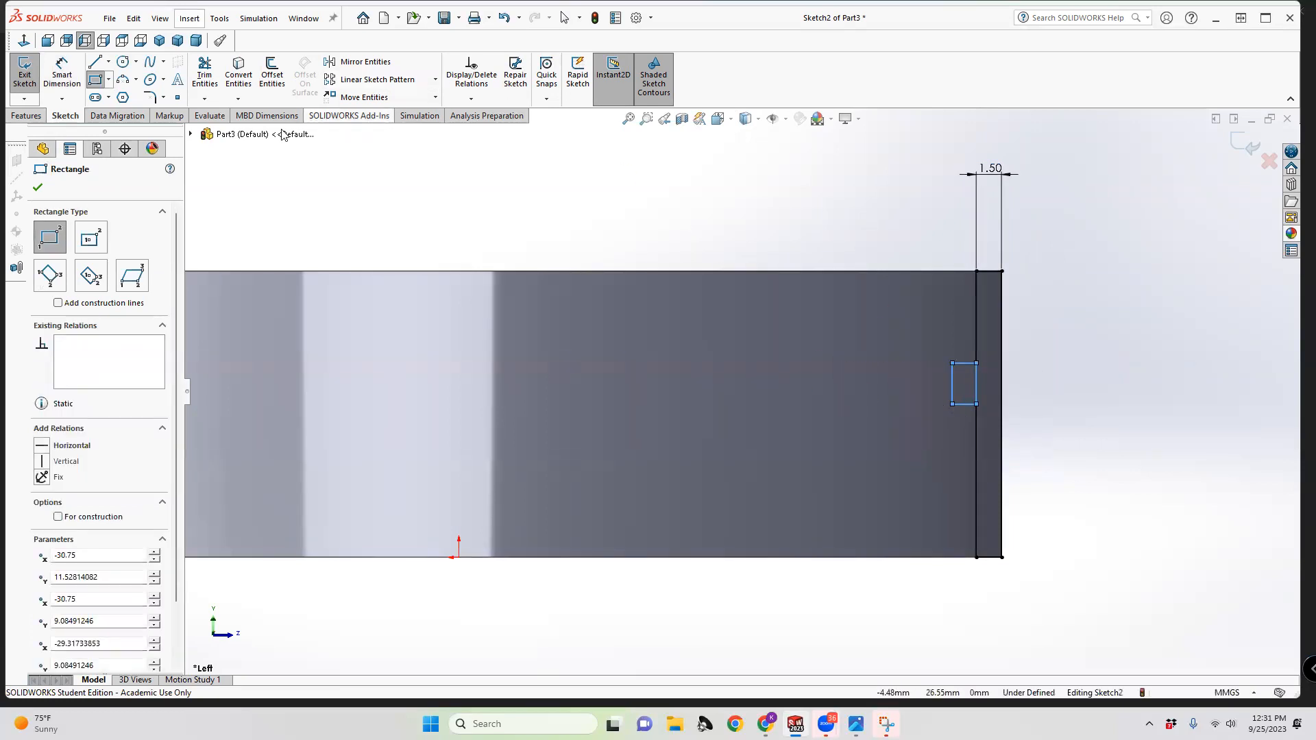
Dimension the small rectangle's upper edge 7 mm below the wall rectangle's upper inner corner
left_click(61, 72)
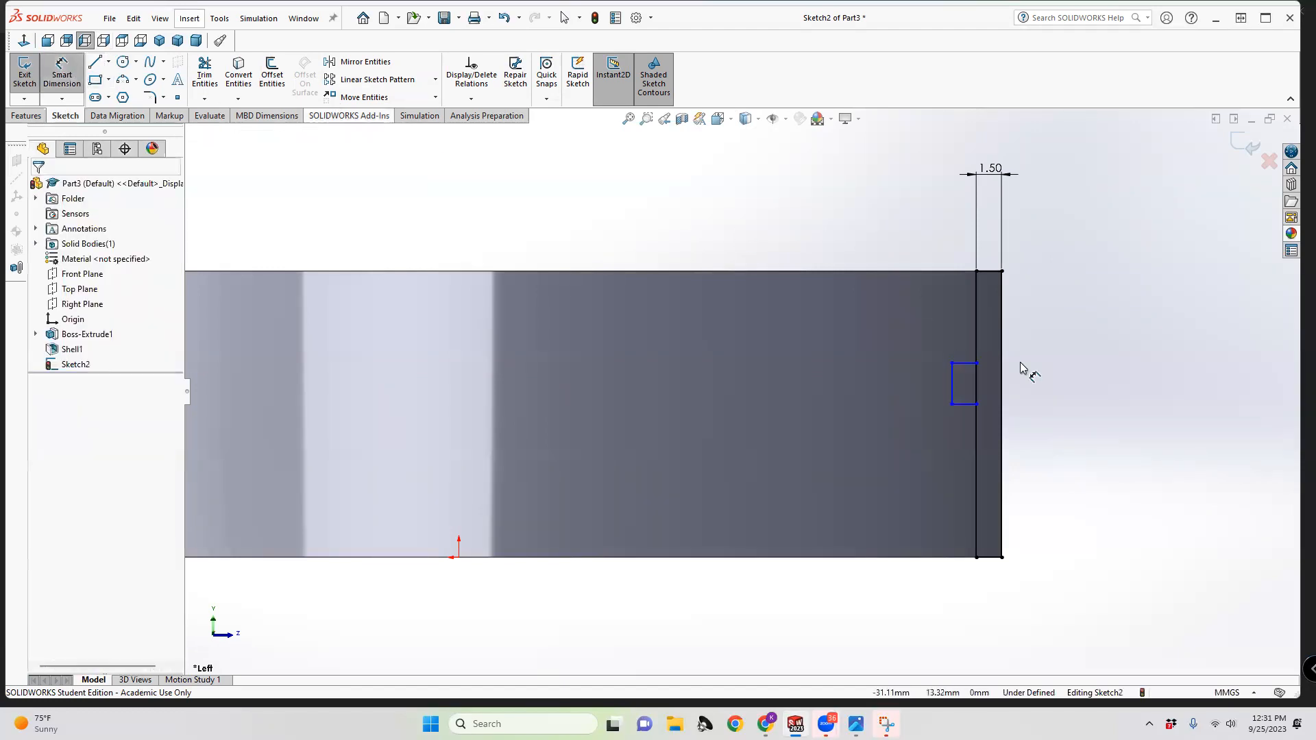
left_click(967, 364)
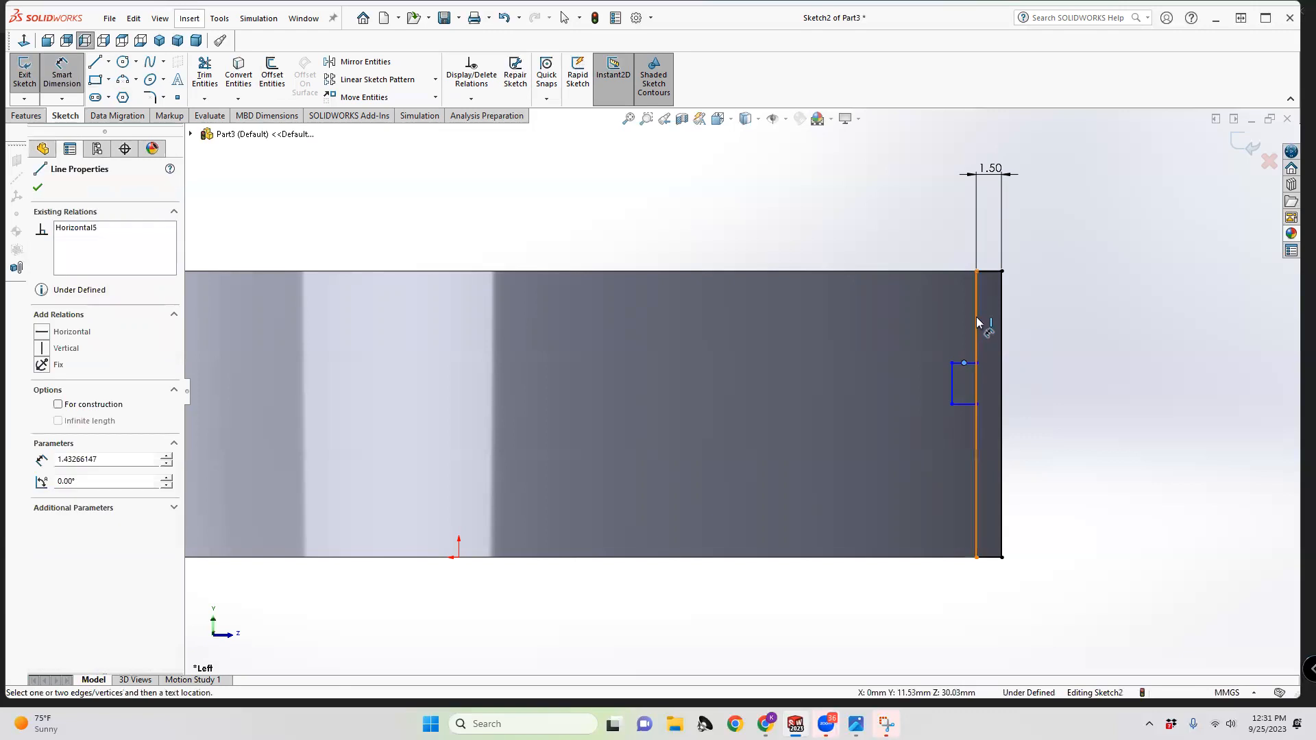
left_click(976, 272)
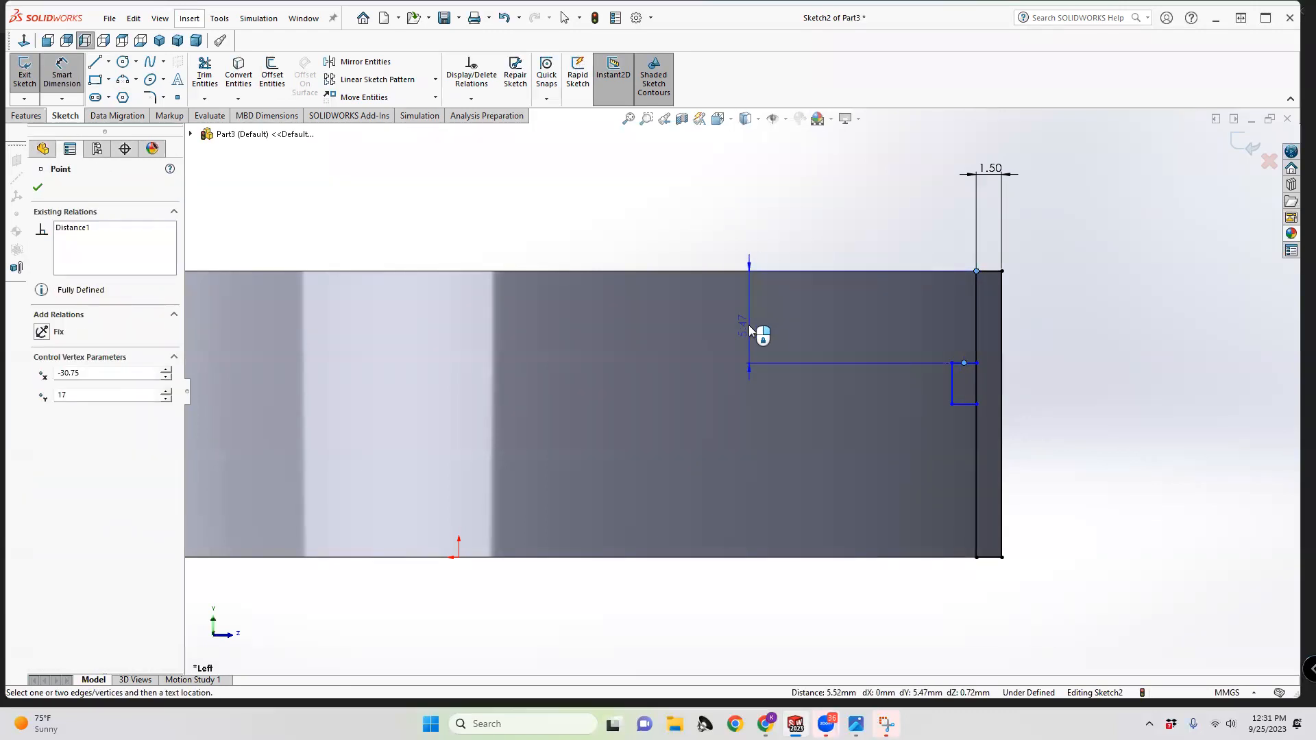
left_click(1172, 338)
type("7")
key("Return")
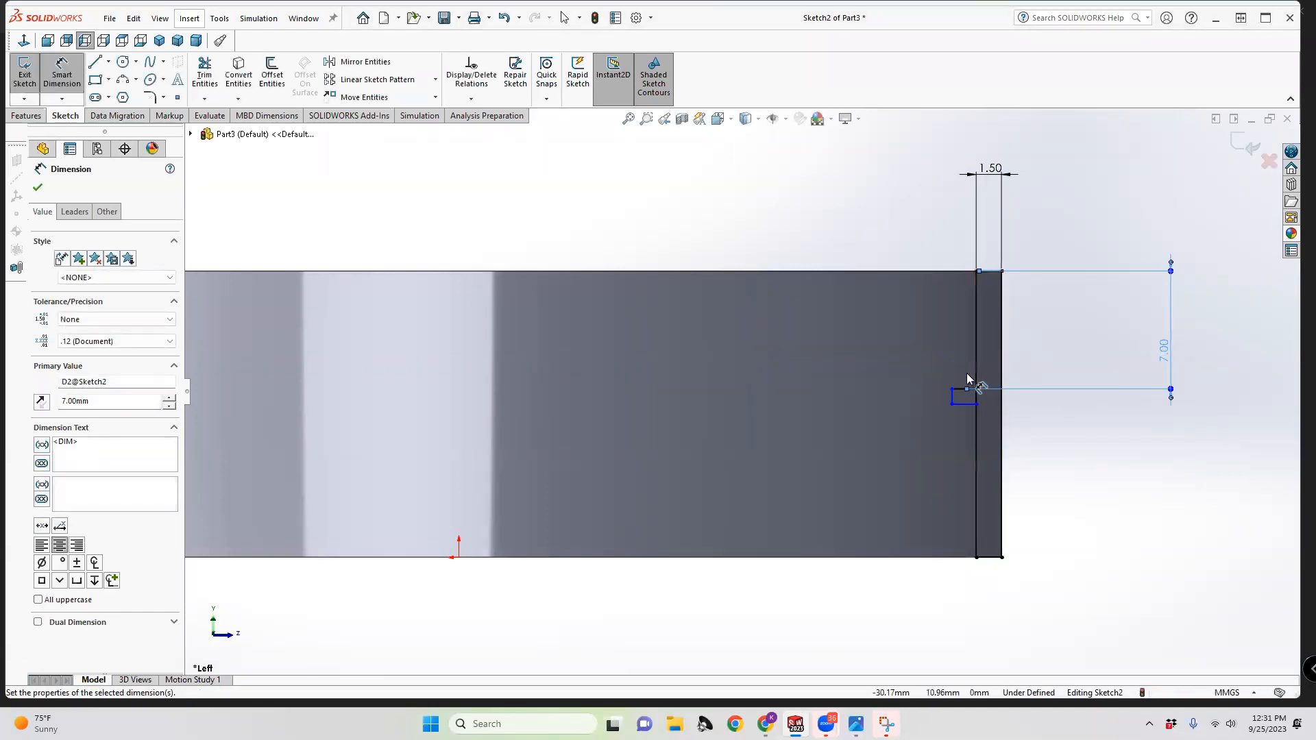
Dimension the small rectangle 3 mm high and set its projection from the wall to 1.5 mm
left_click(960, 390)
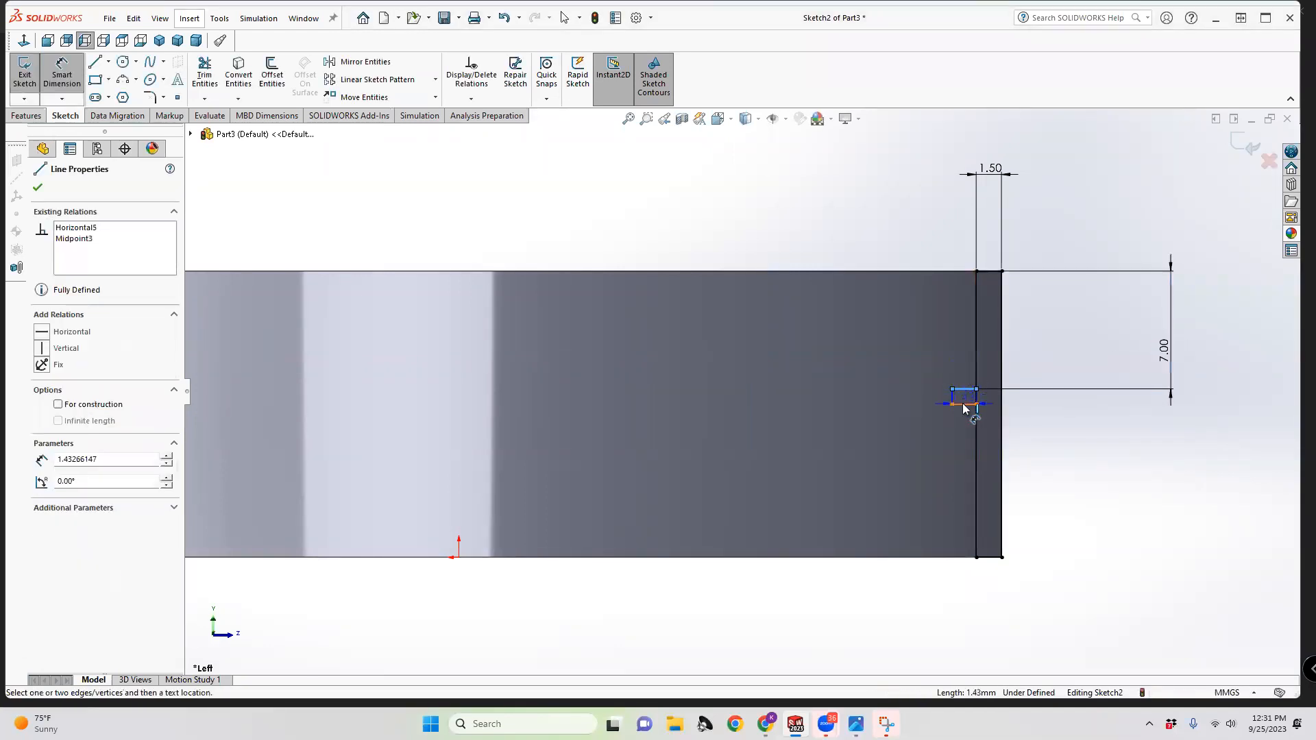
left_click(1202, 415)
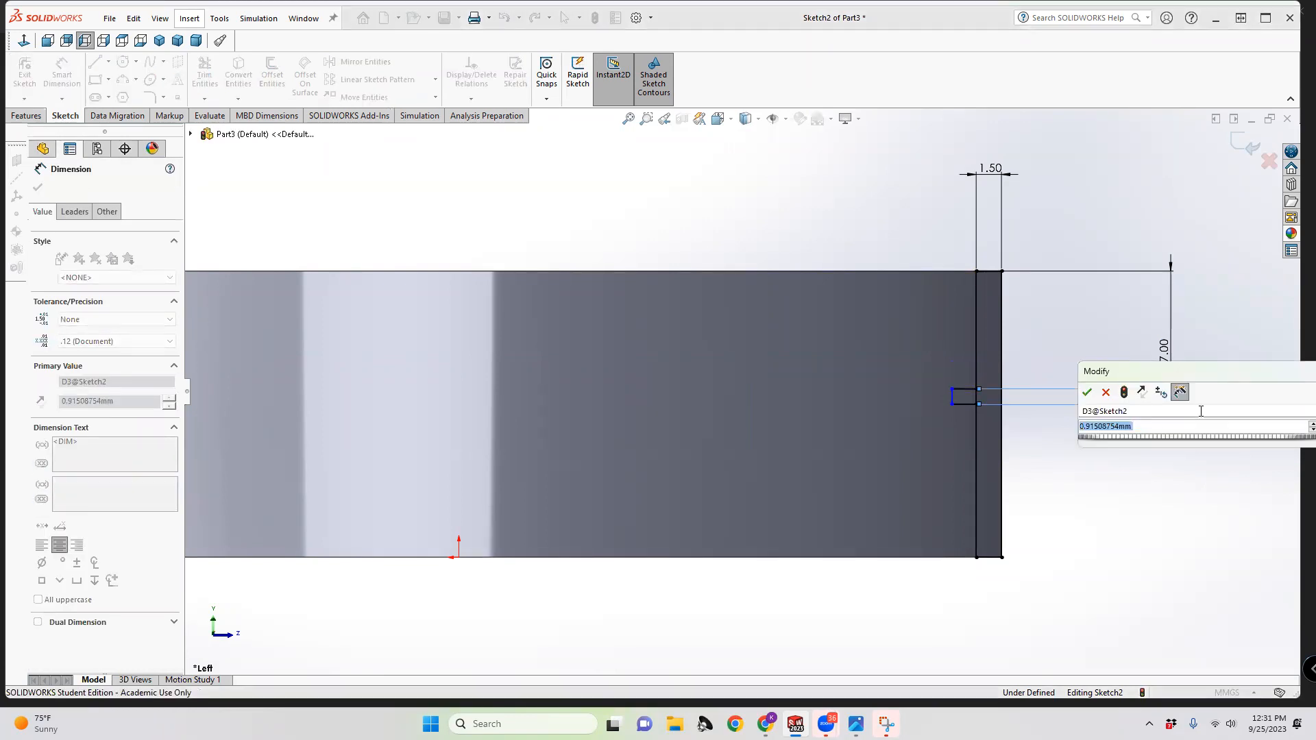
type("3")
key("Return")
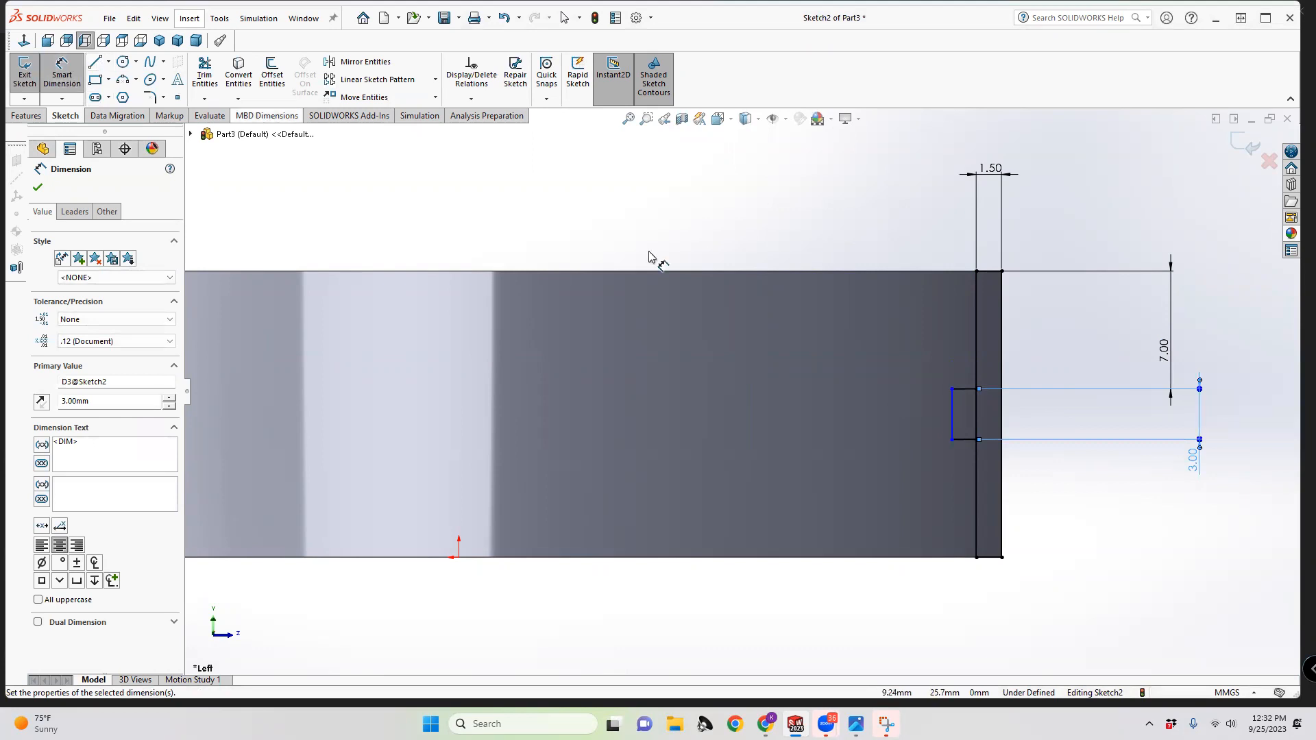
left_click(952, 429)
left_click(976, 436)
left_click(938, 634)
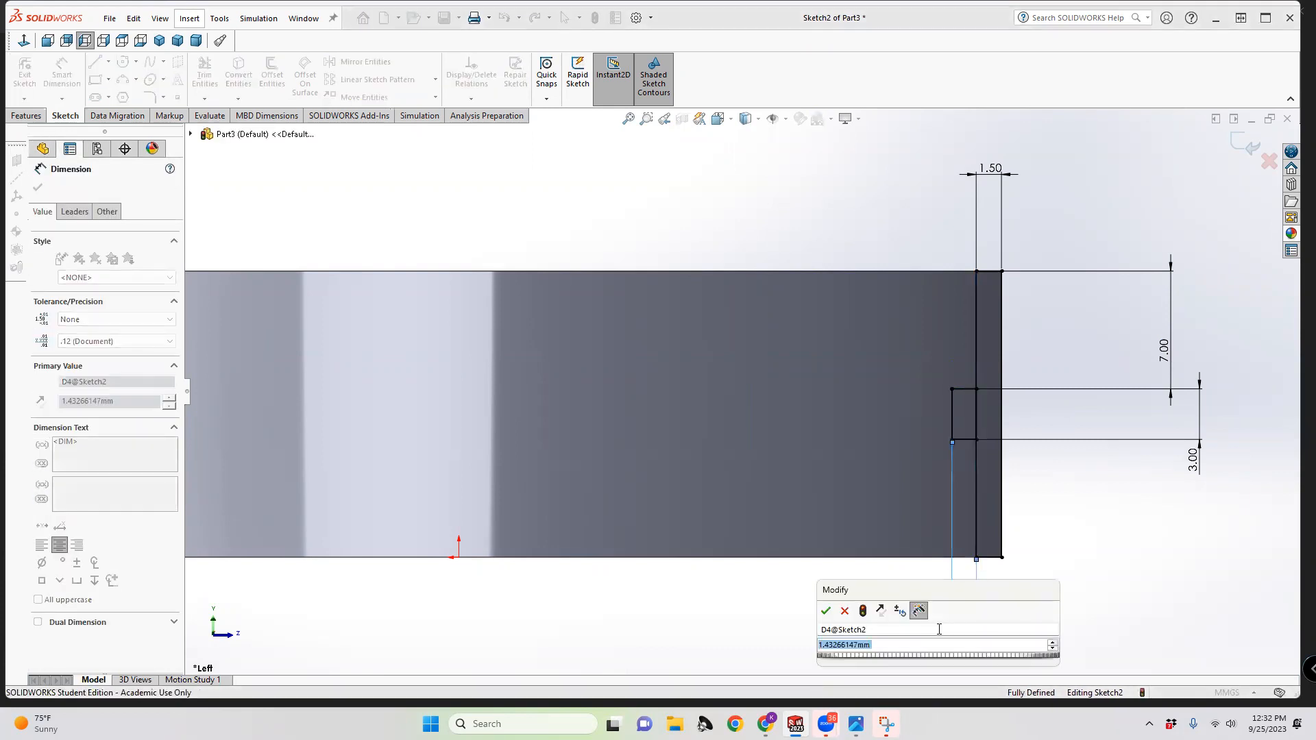
key("Return")
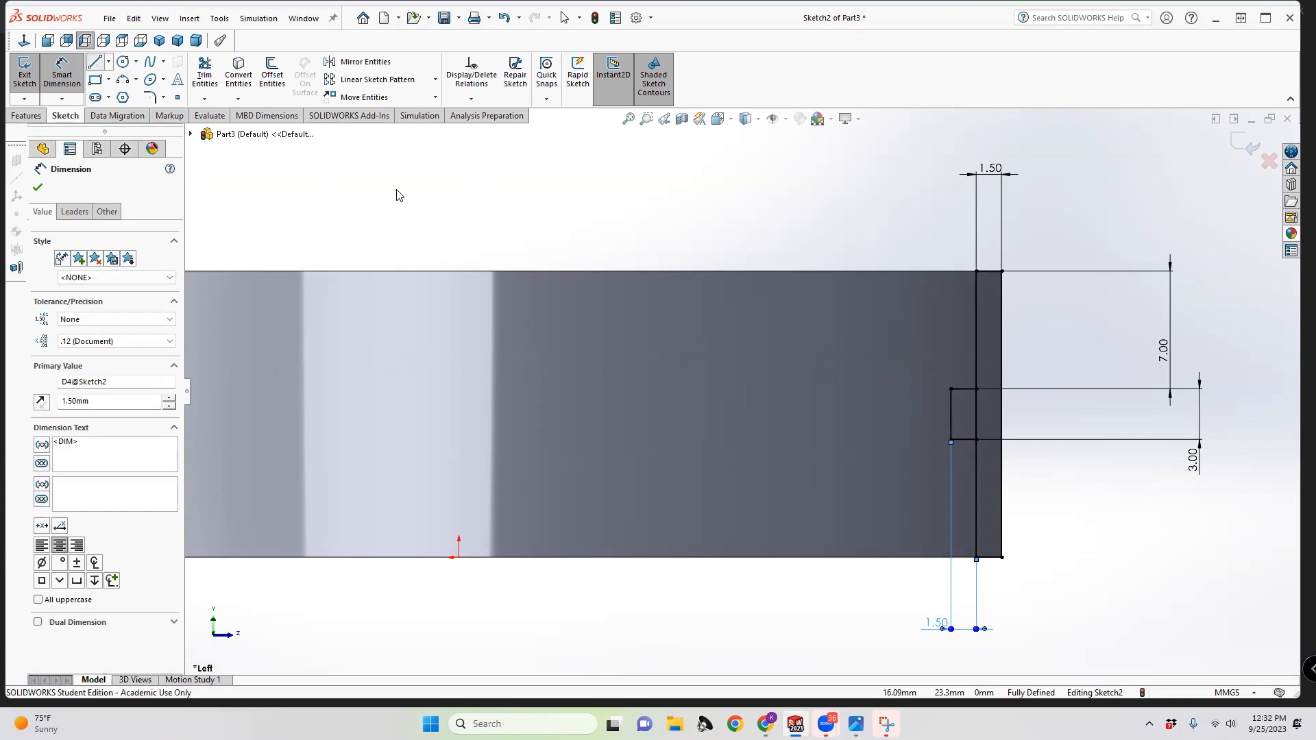
Draw two slanted lines about 1.8 mm and 1.7 mm long from the small rectangle's wall-side corners to its inner vertical edge
left_click(95, 63)
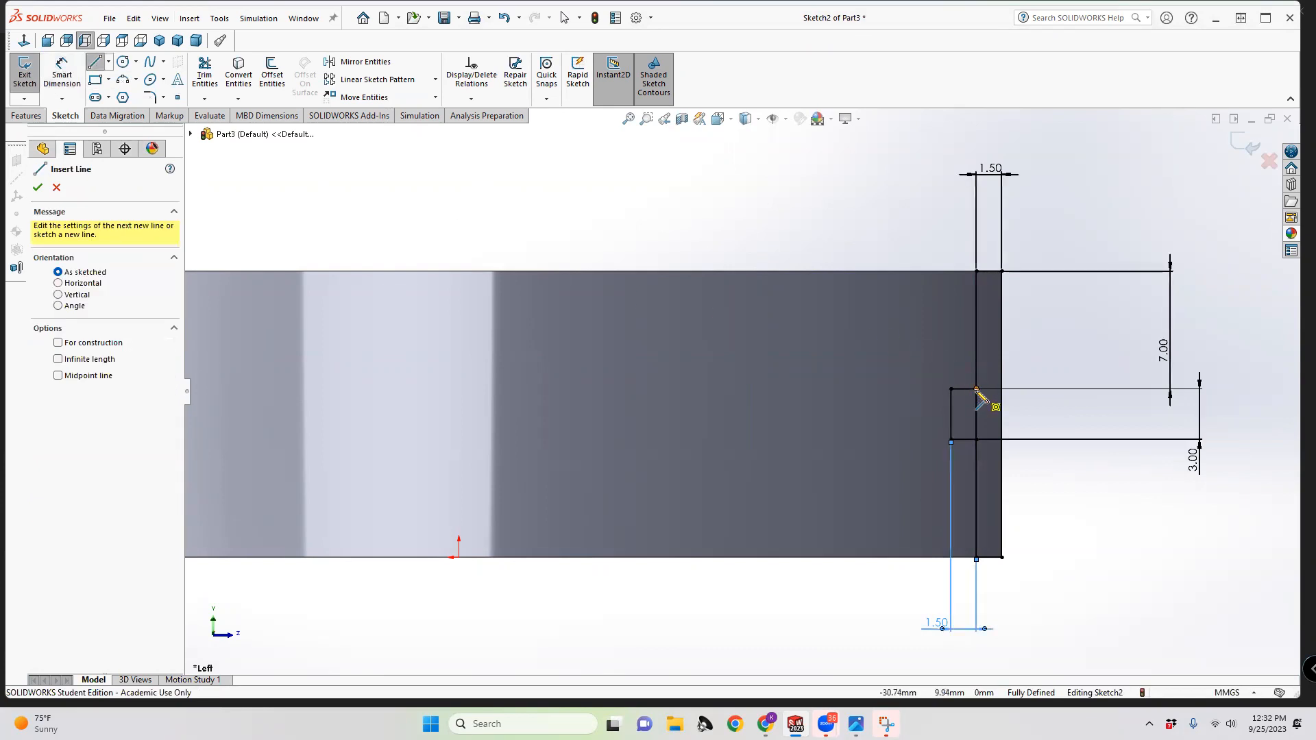
left_click(976, 389)
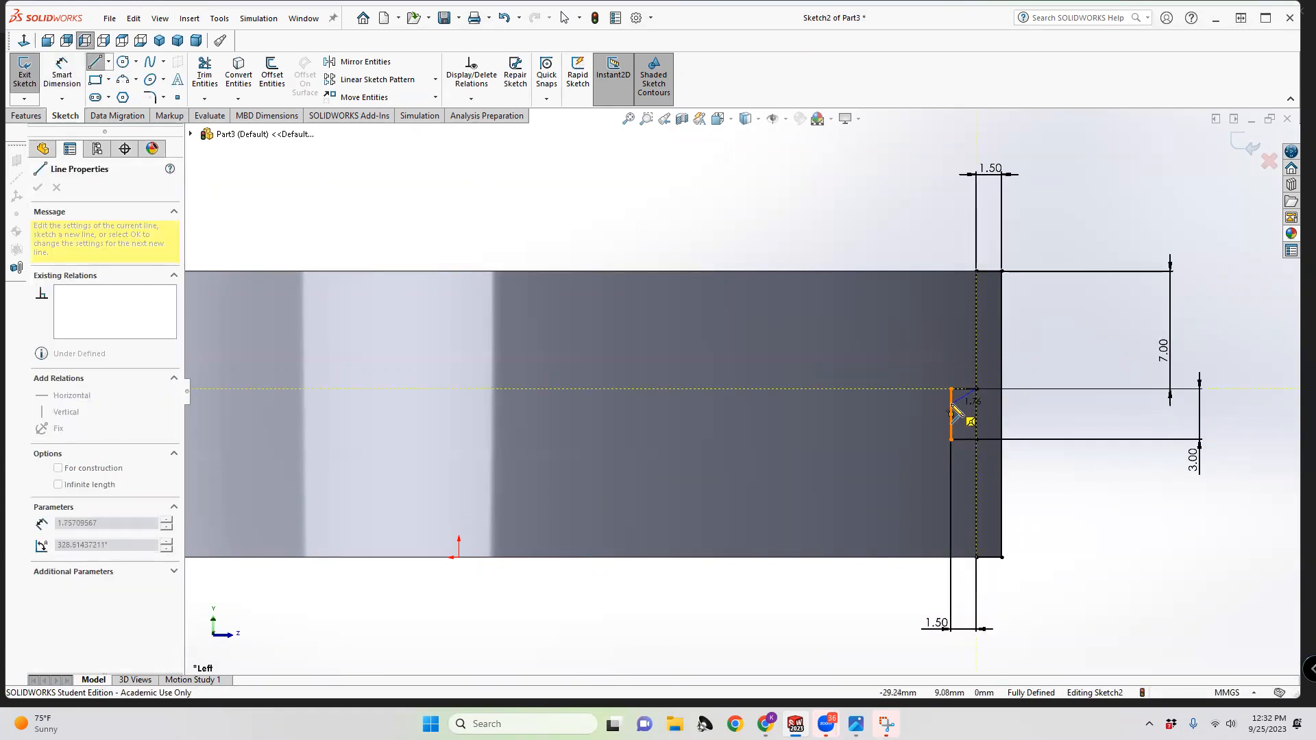
left_click(950, 405)
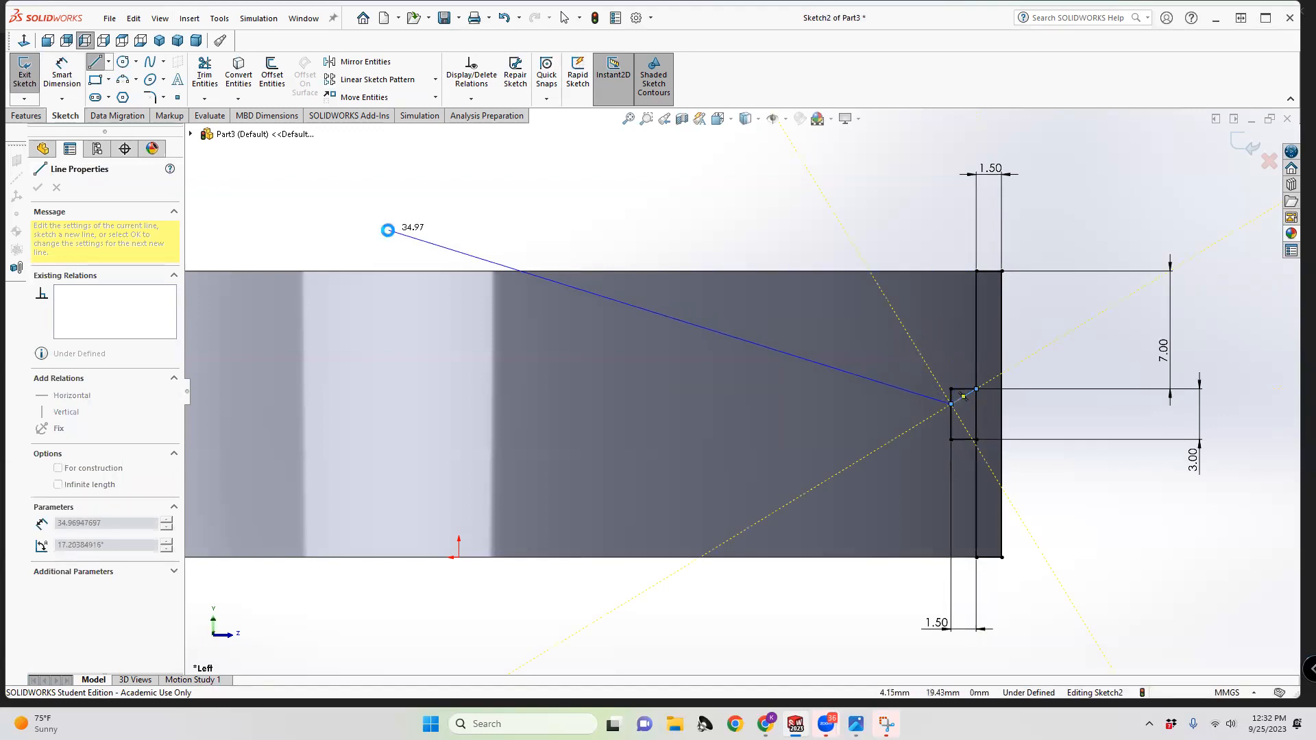
key("Escape")
left_click(97, 64)
scroll(1014, 455, "down", 5)
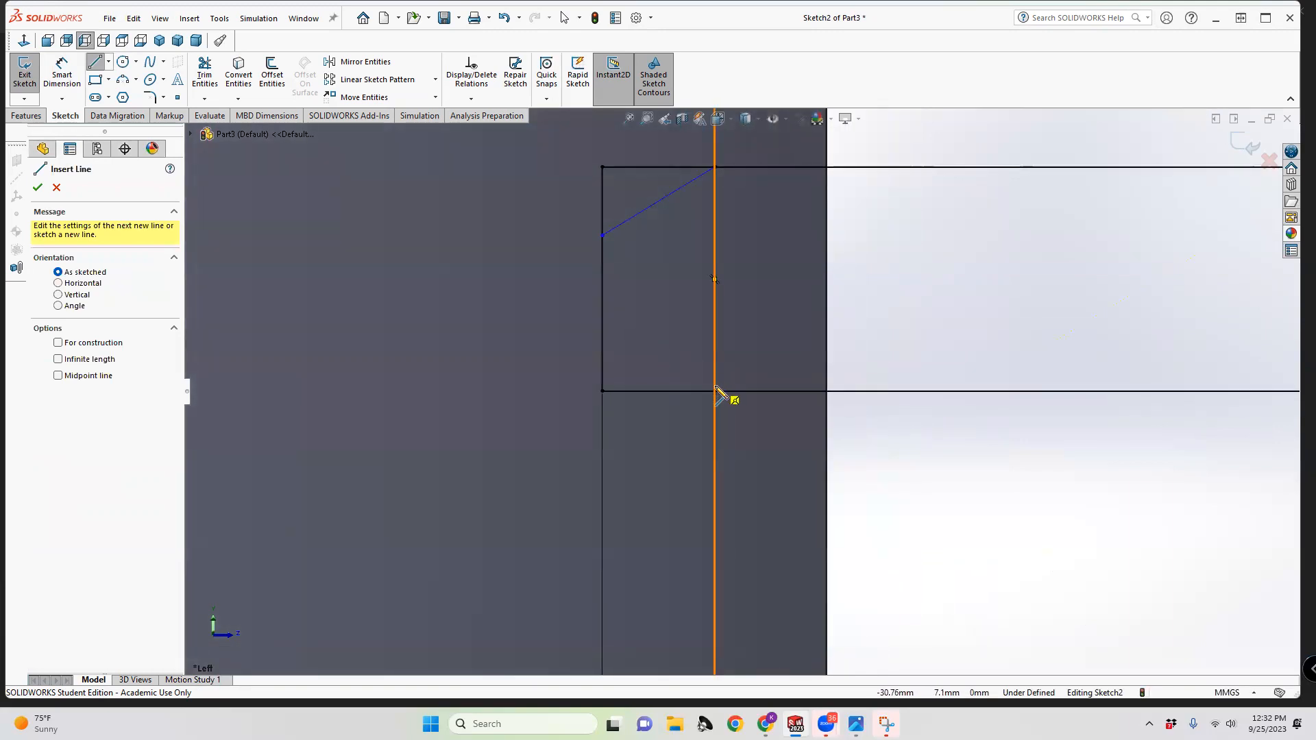
left_click(714, 391)
left_click(601, 337)
left_click(96, 64)
Set the angle between the lower slanted line and the small rectangle's lower edge to 30 degrees
left_click(62, 72)
left_click(649, 359)
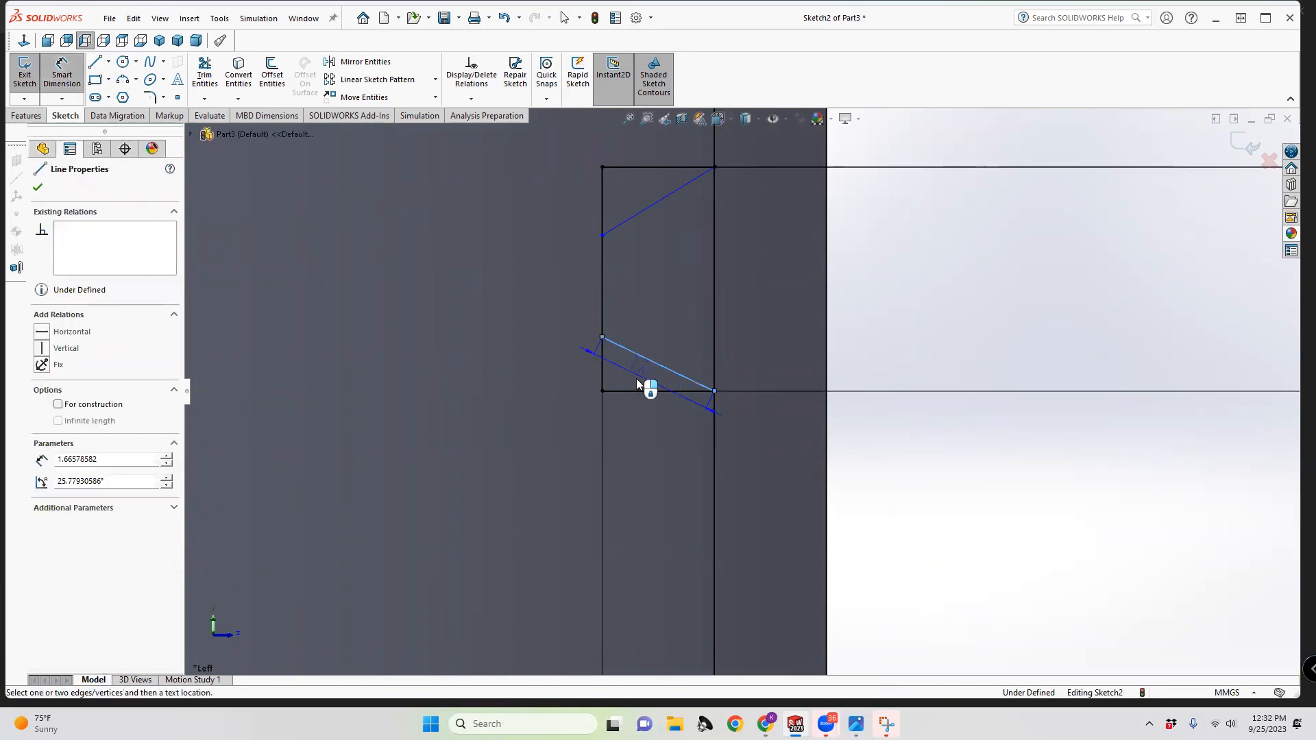
left_click(635, 391)
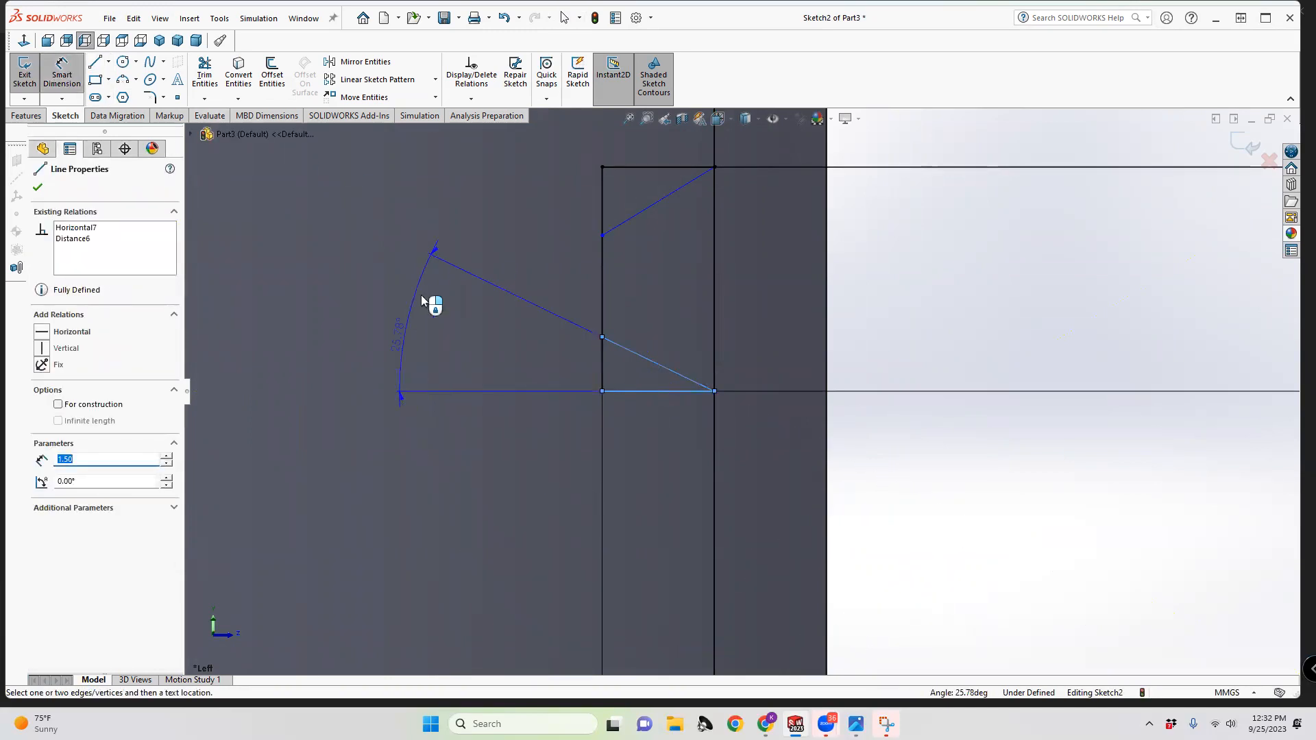
left_click(403, 294)
type("30")
key("Return")
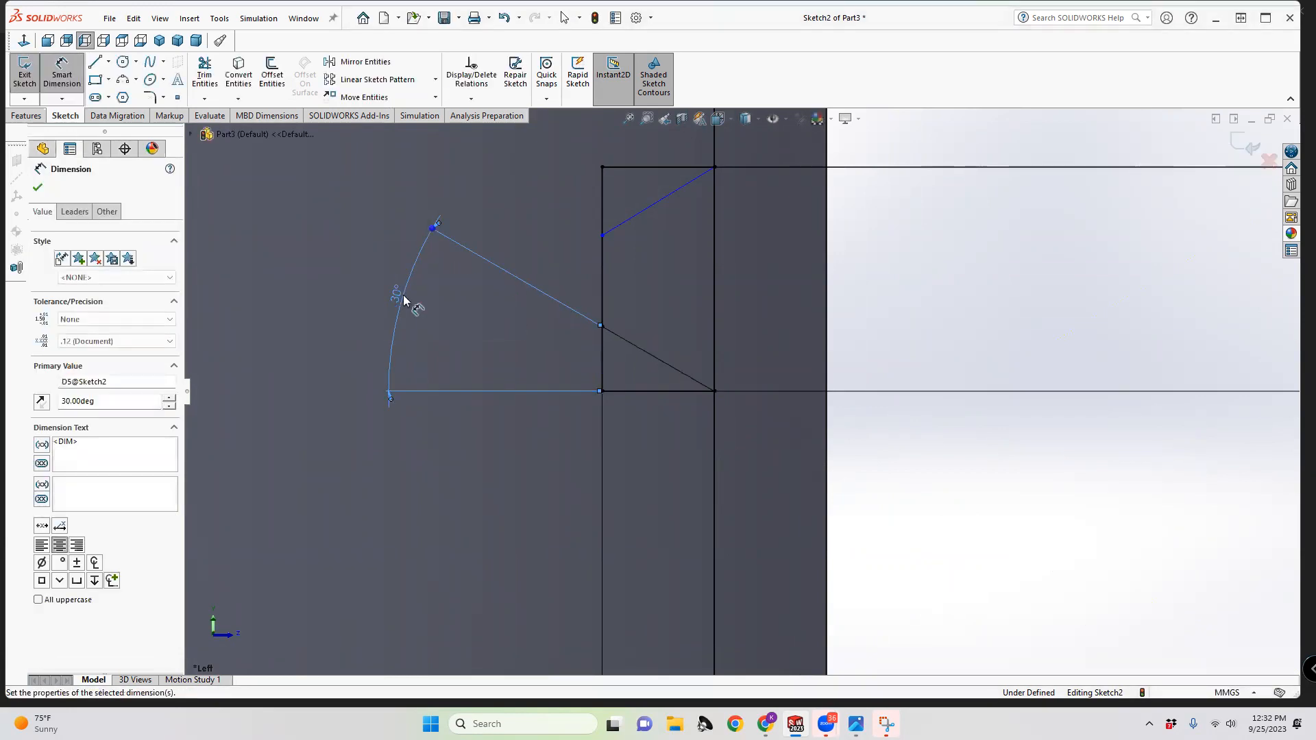
Set the angle between the upper slanted line and the small rectangle's upper edge to 30 degrees
left_click(661, 199)
left_click(663, 167)
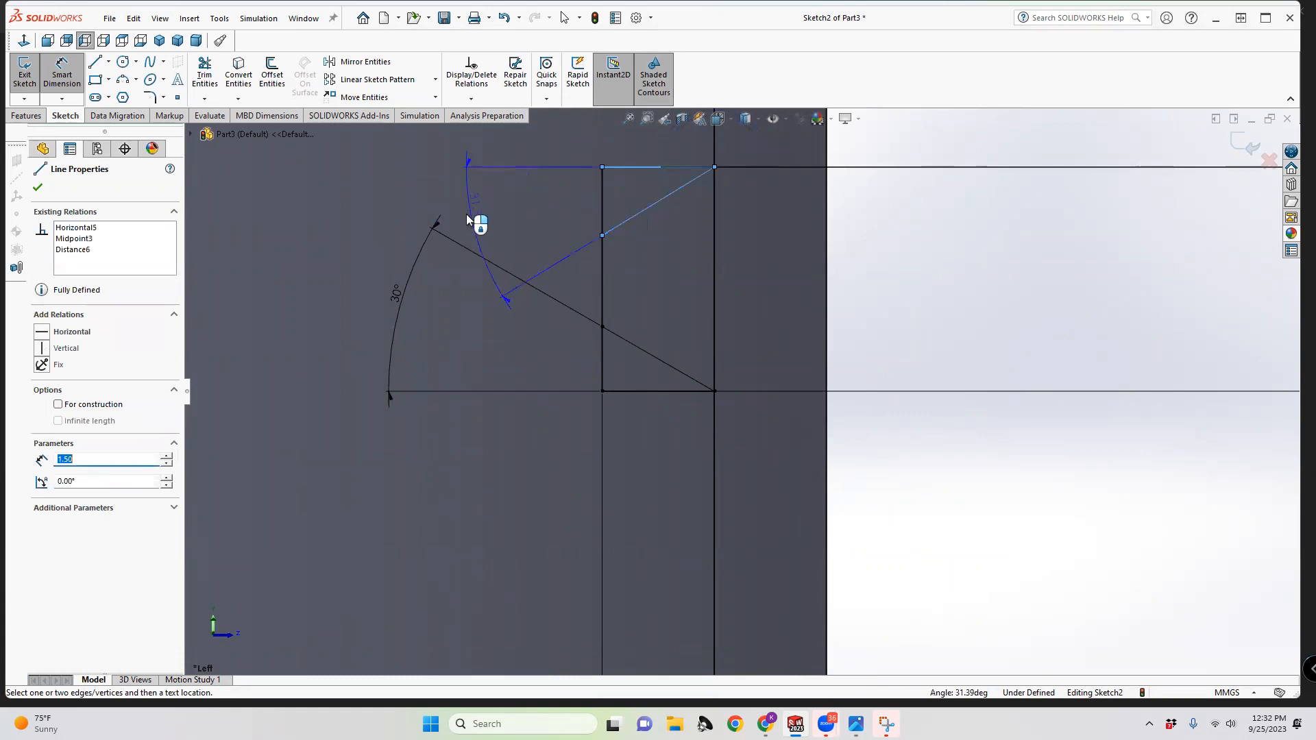
left_click(314, 255)
type("30")
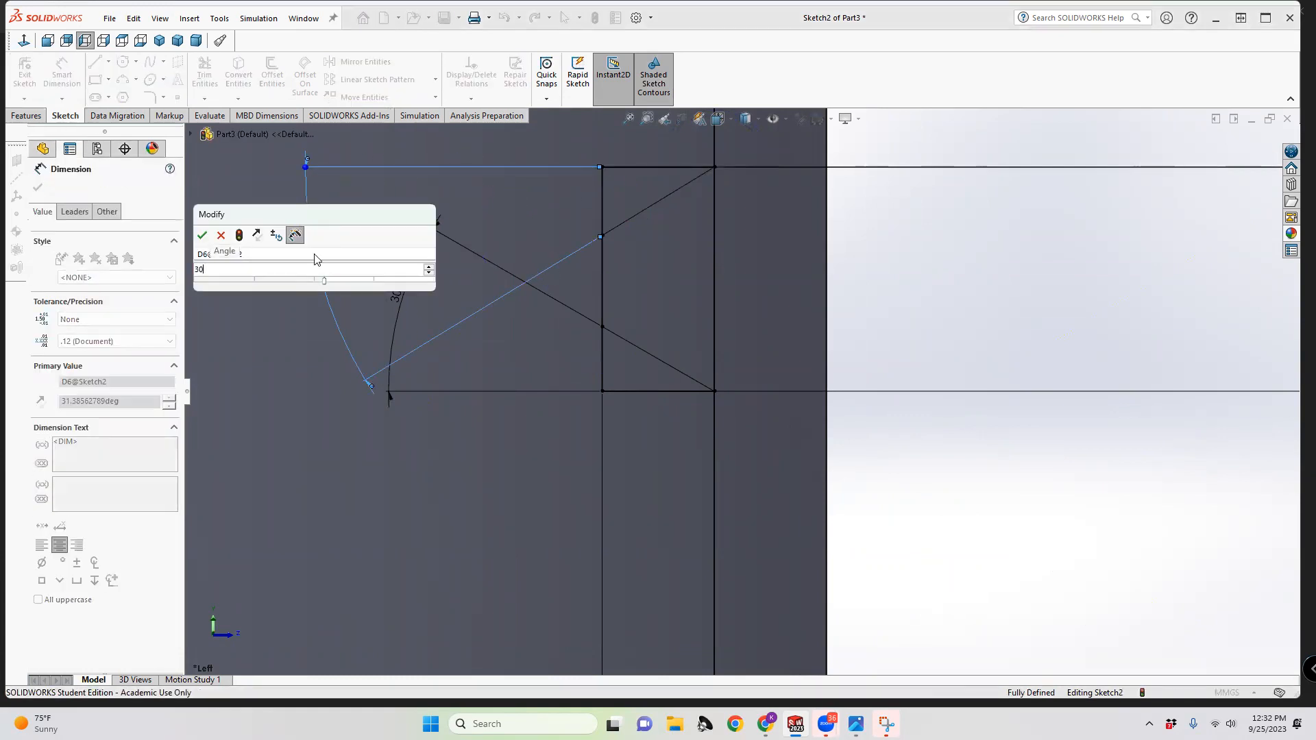
key("Return")
scroll(740, 391, "up", 4)
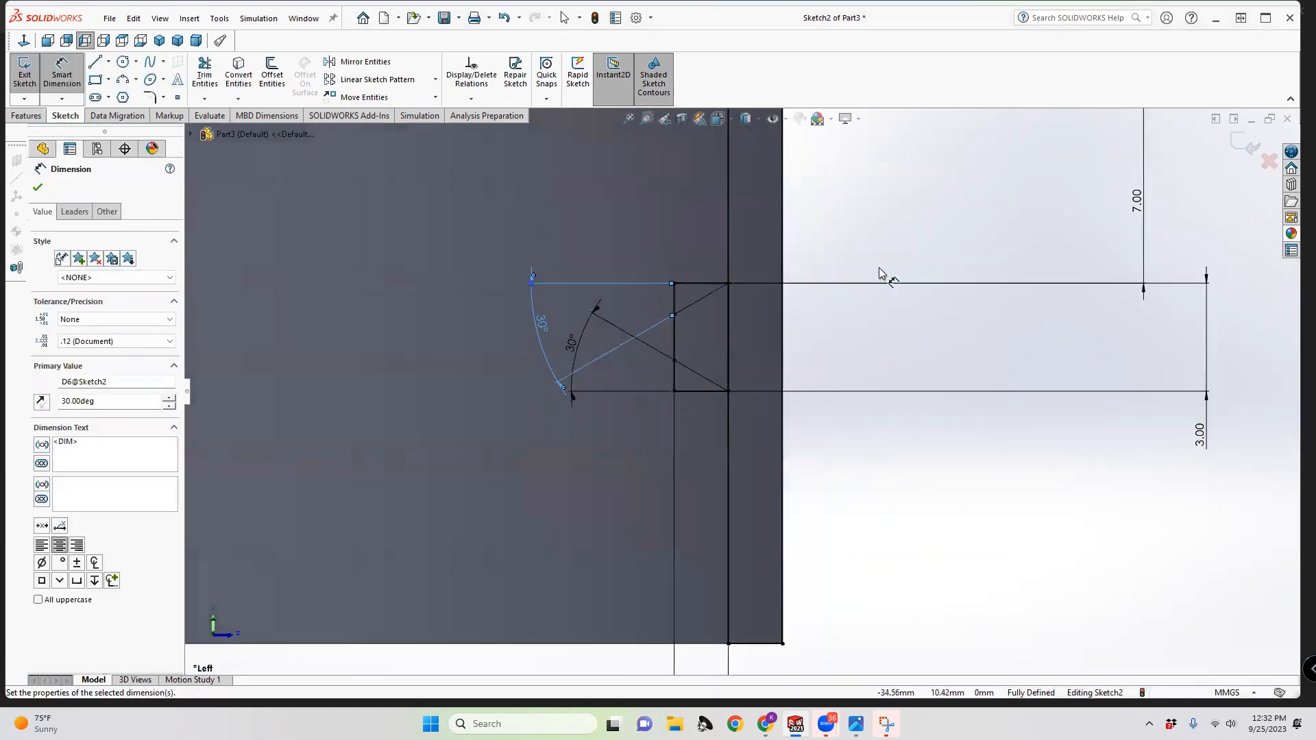
Change the small rectangle's height dimension to 2.5 mm
double_click(1057, 427)
type("2.5")
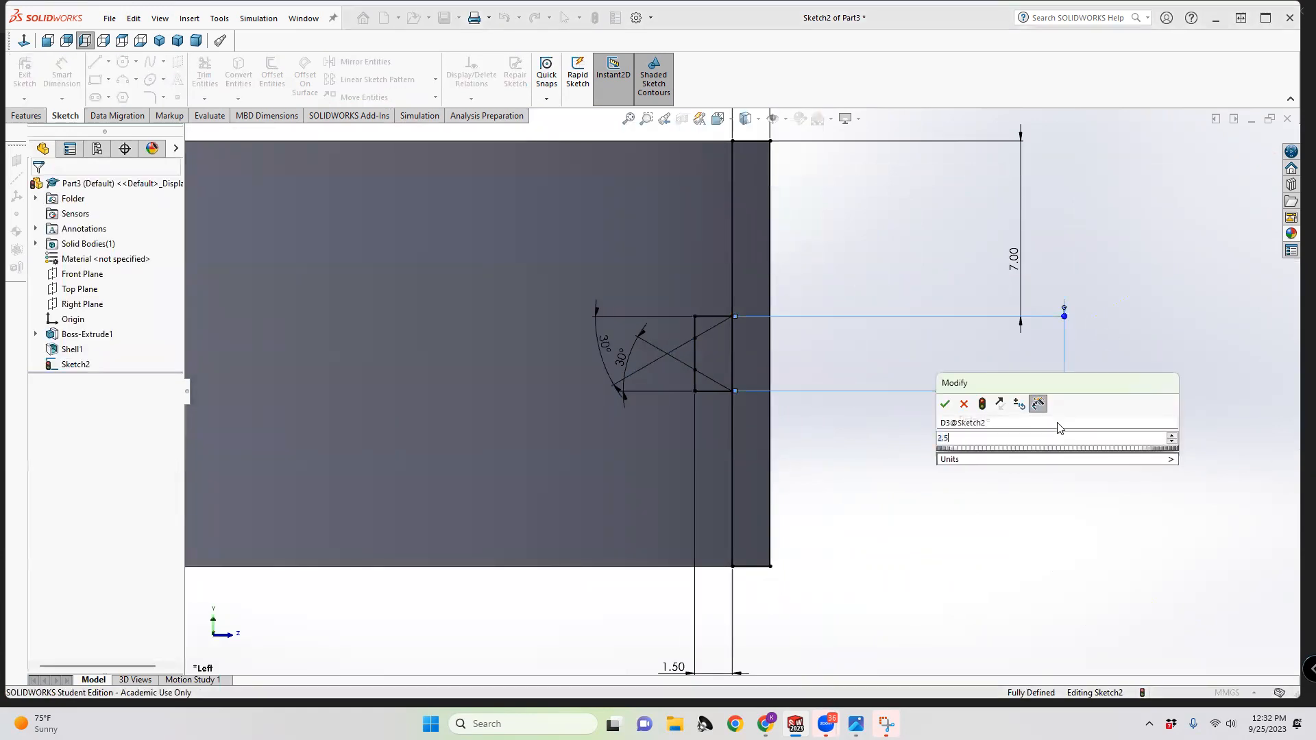
key("Return")
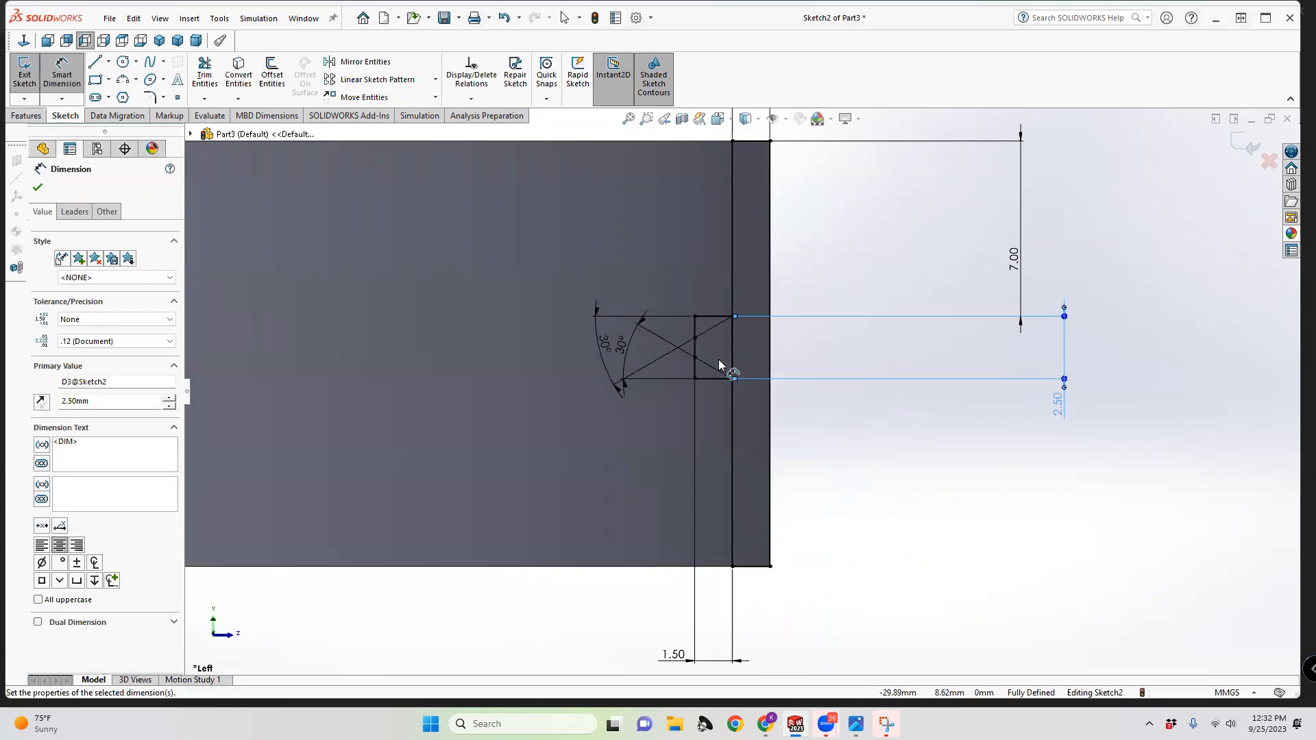
scroll(699, 344, "down", 3)
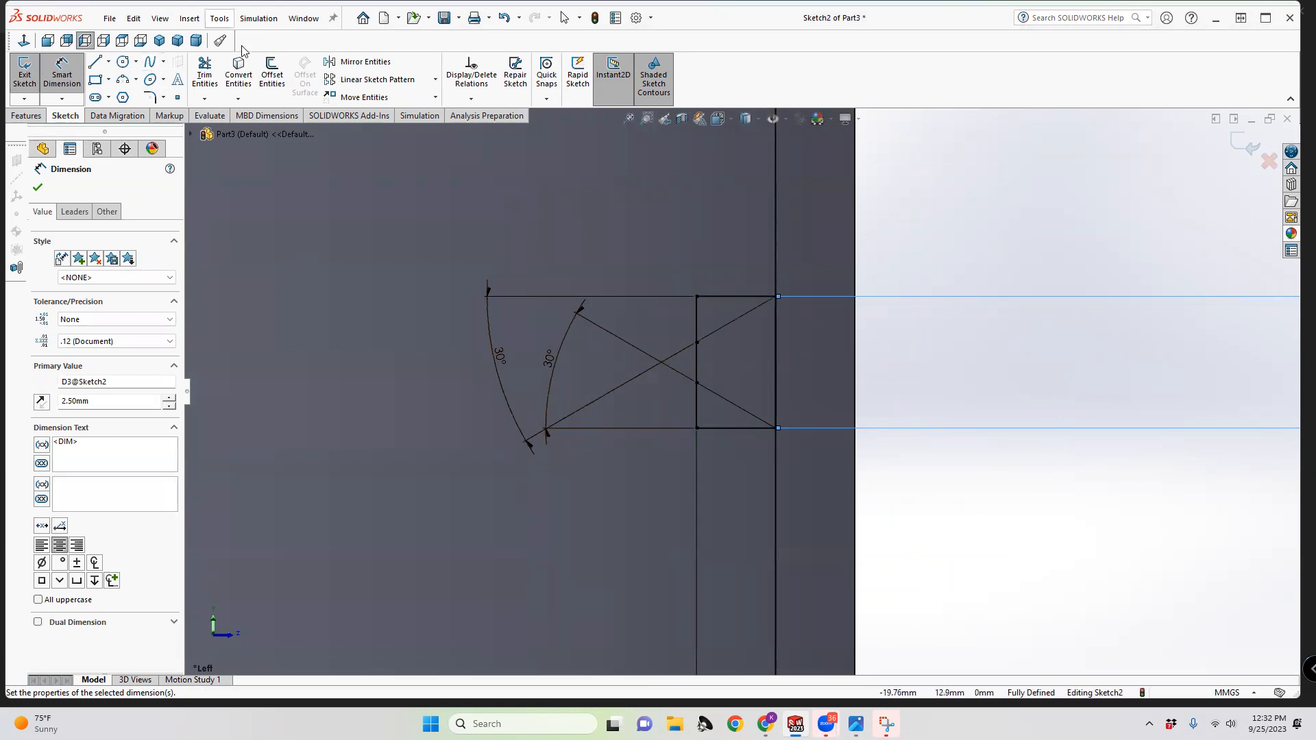
Trim the small rectangle's upper and lower edges and the inner edge beyond the slanted lines, leaving a closed trapezoidal rib profile
left_click(202, 79)
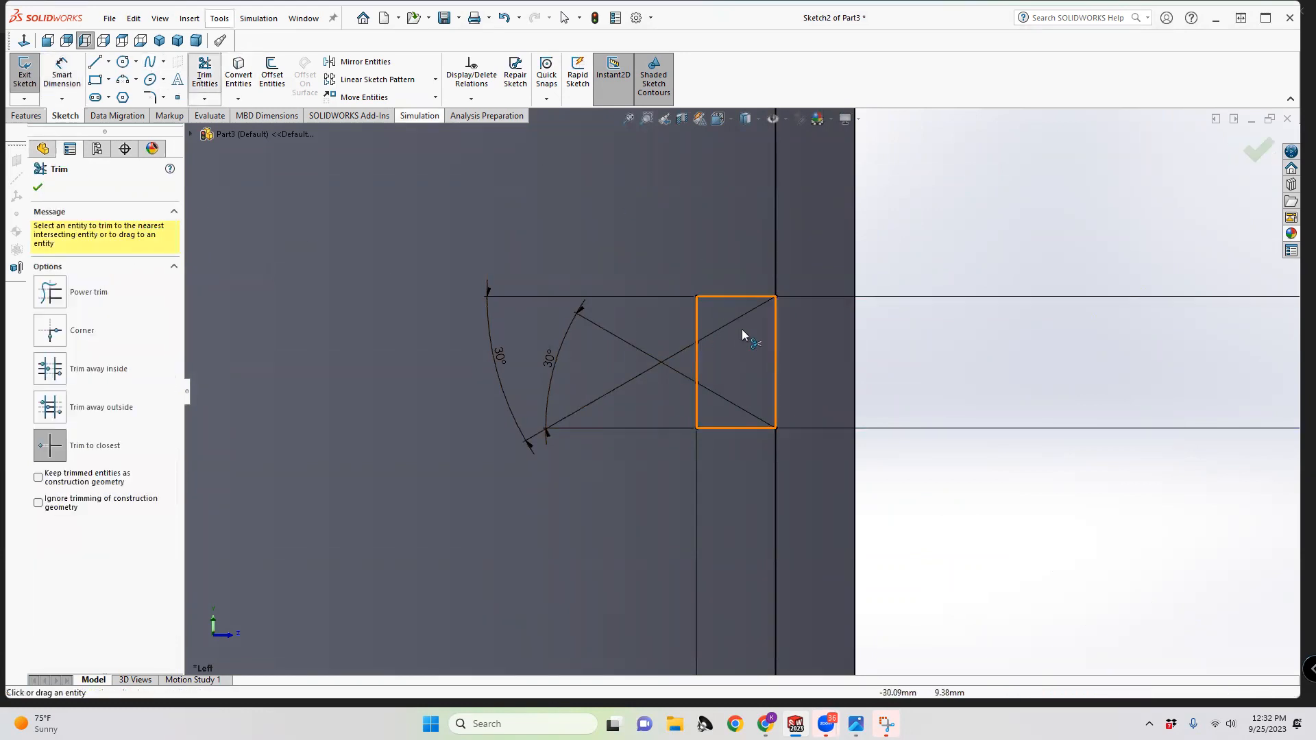
left_click(726, 296)
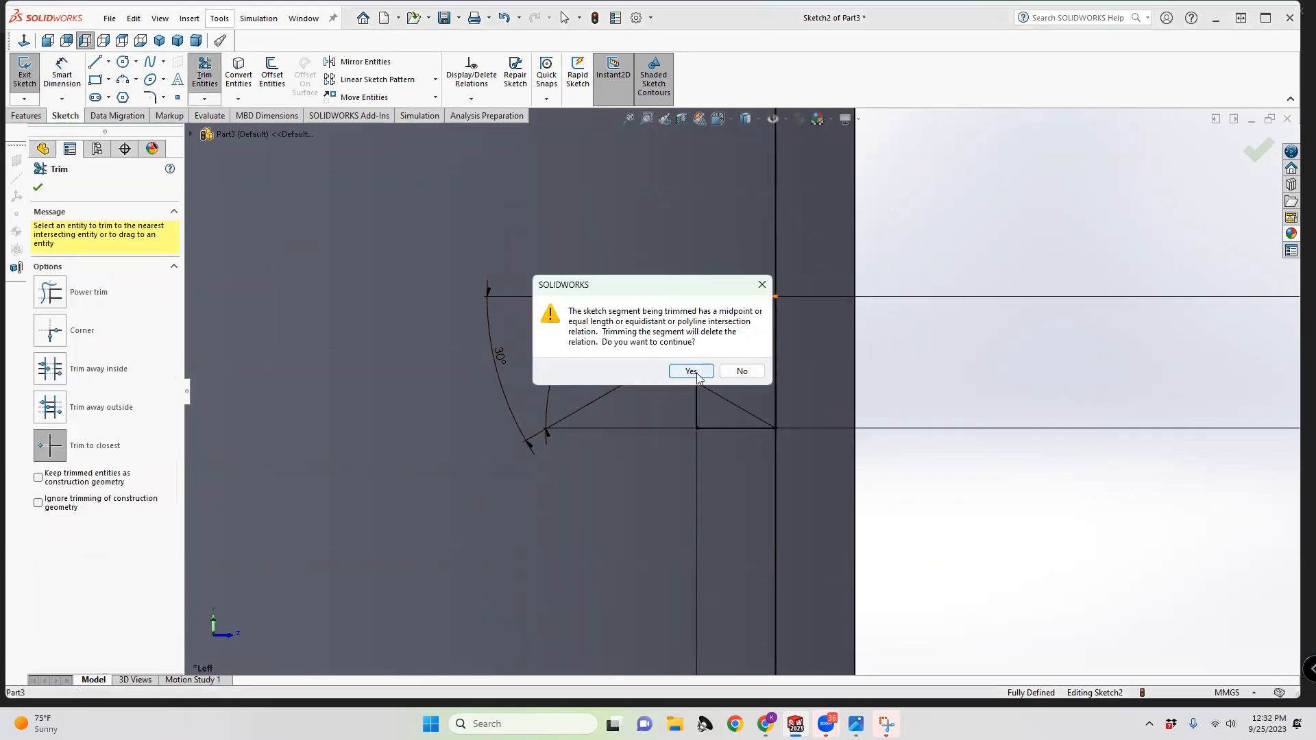
left_click(691, 371)
left_click(694, 326)
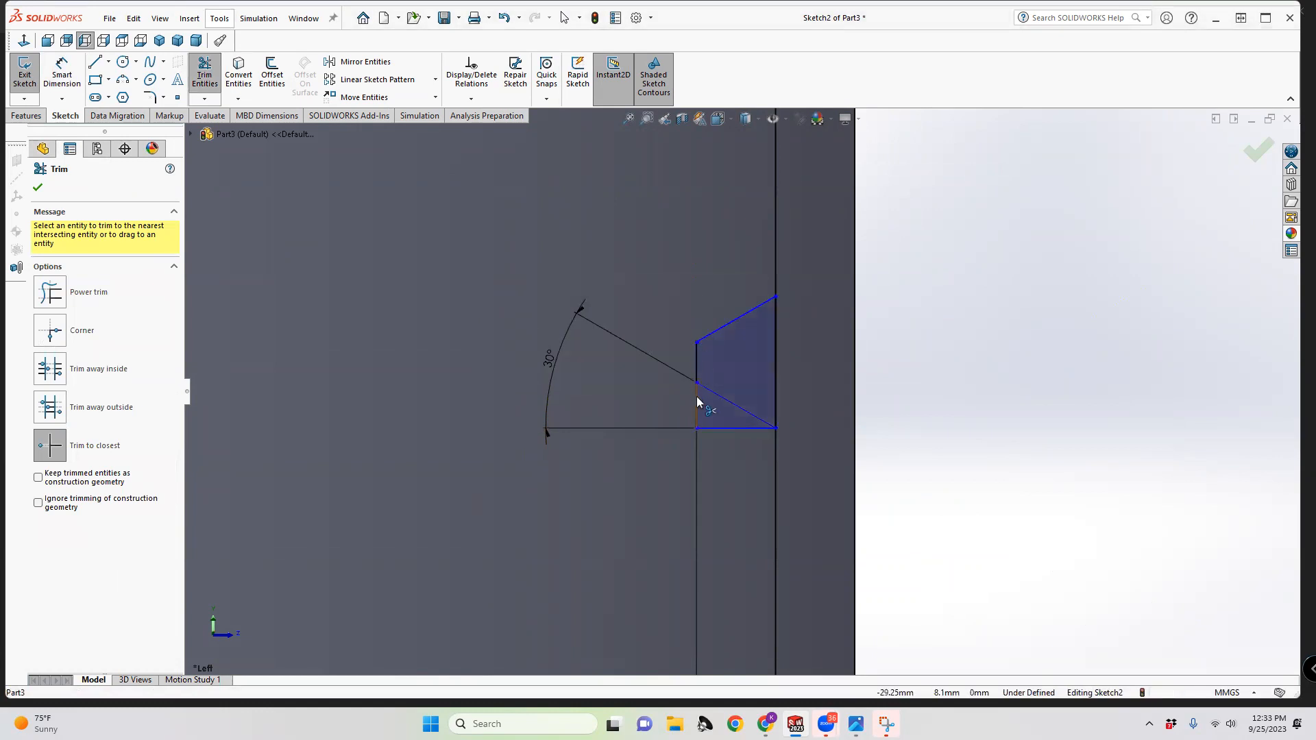
left_click(729, 432)
scroll(776, 429, "down", 4)
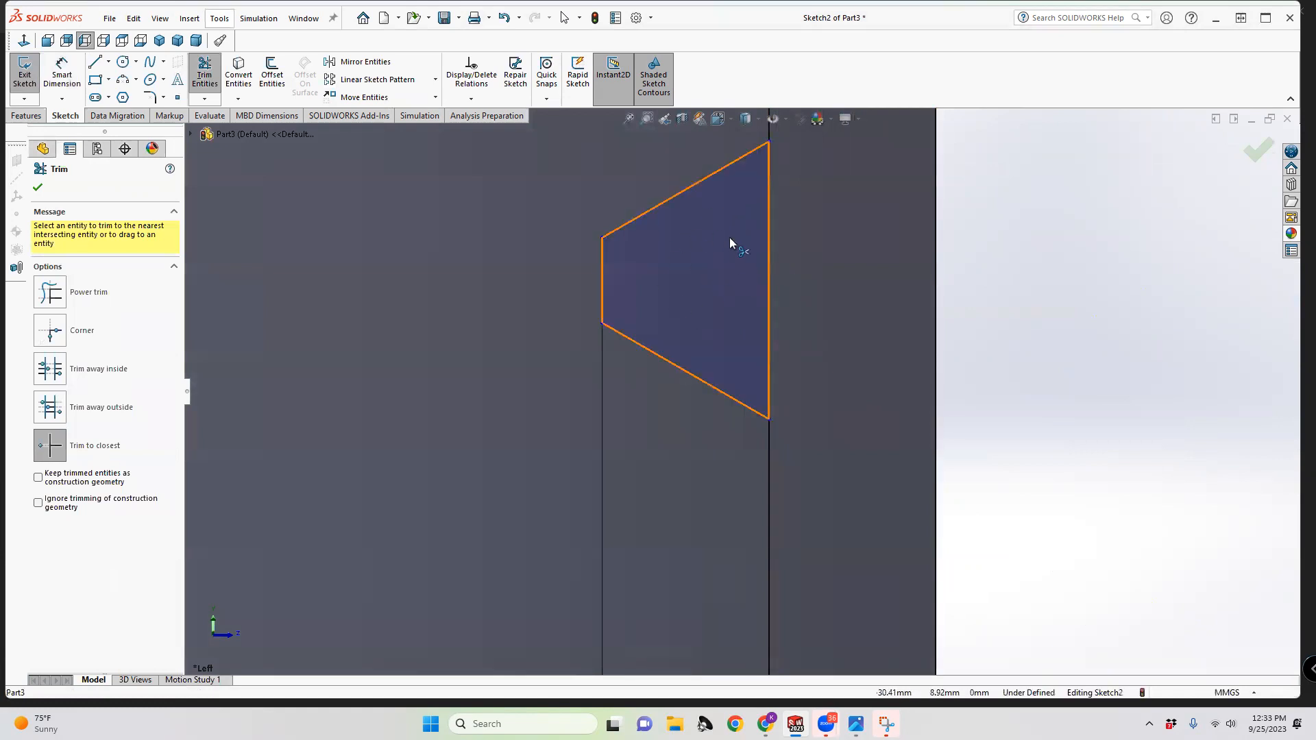
scroll(707, 258, "up", 4)
scroll(728, 312, "up", 5)
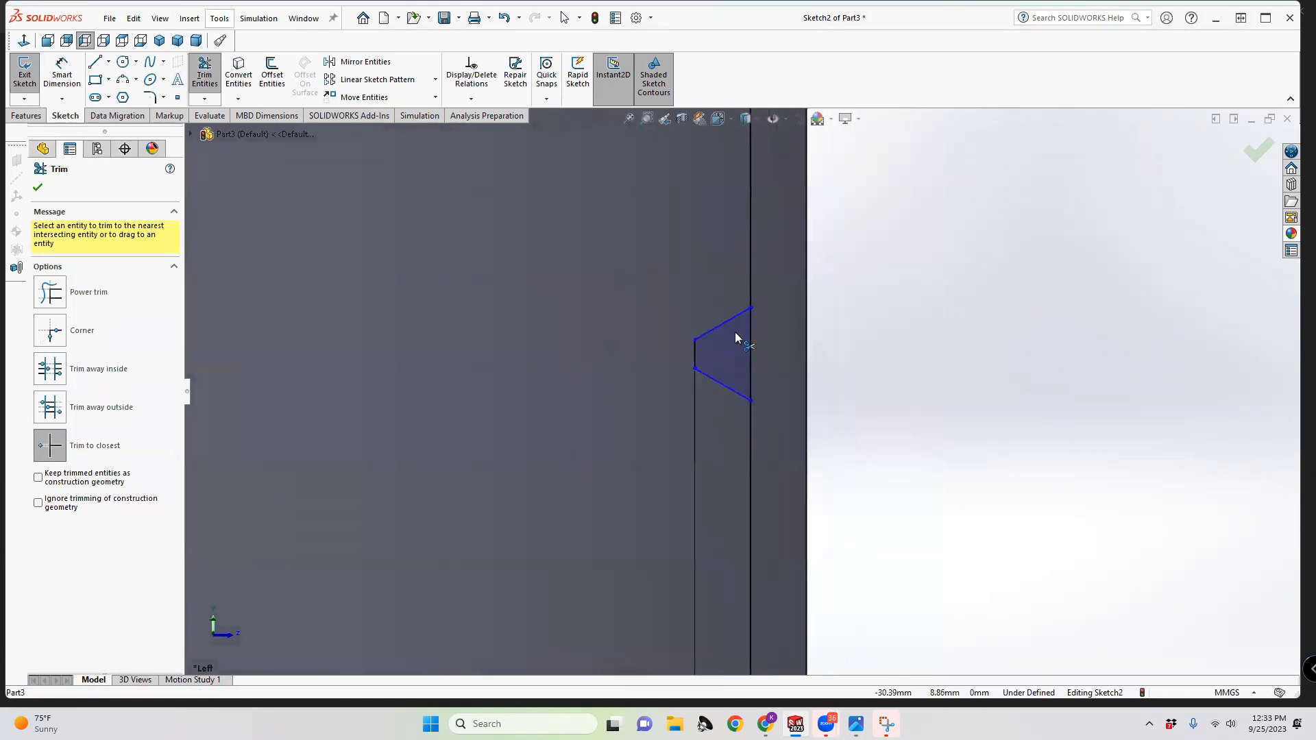
Check the trapezoidal rib profile against the inner wall and exit the sketch
mouse_move(751, 228)
middle_mouse_down()
mouse_move(757, 353)
mouse_move(783, 349)
mouse_move(766, 340)
middle_mouse_up()
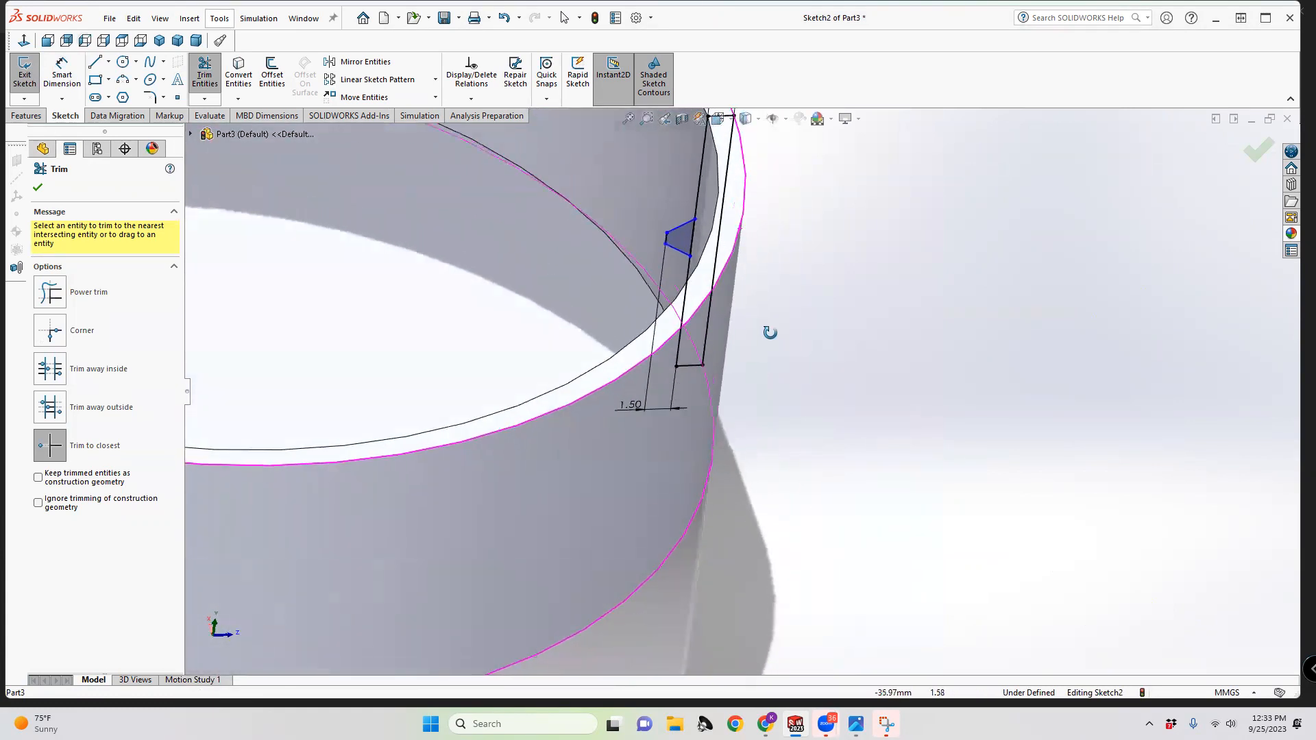
scroll(685, 274, "down", 5)
scroll(681, 261, "up", 8)
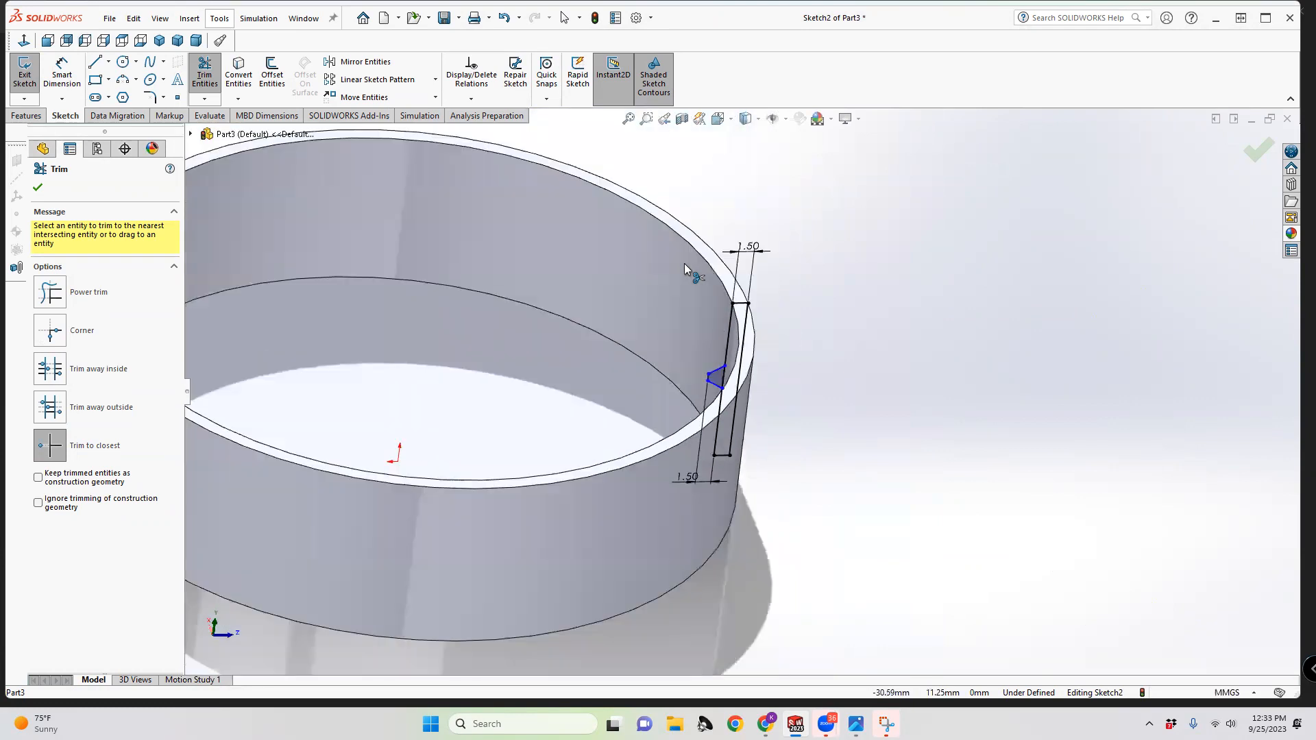
middle_click_drag(732, 352, 722, 363)
scroll(722, 363, "down", 8)
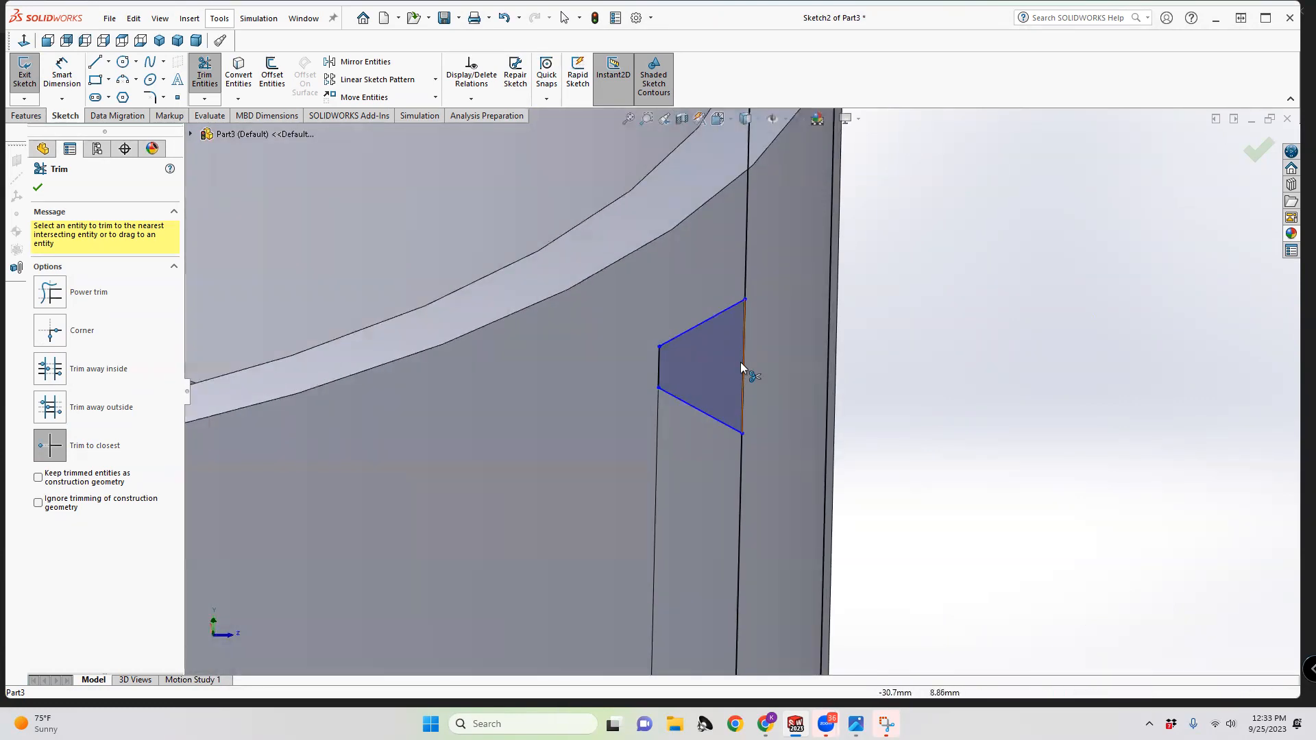
scroll(745, 373, "up", 5)
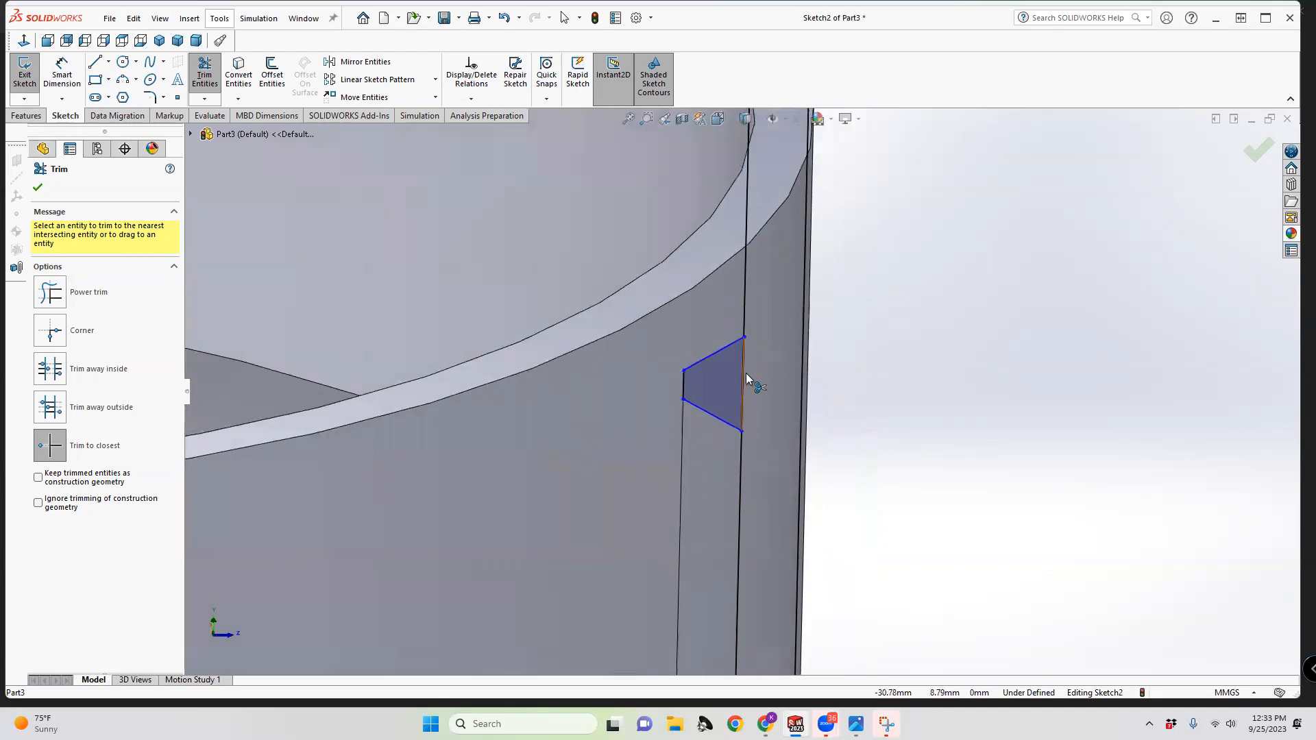
scroll(736, 388, "up", 2)
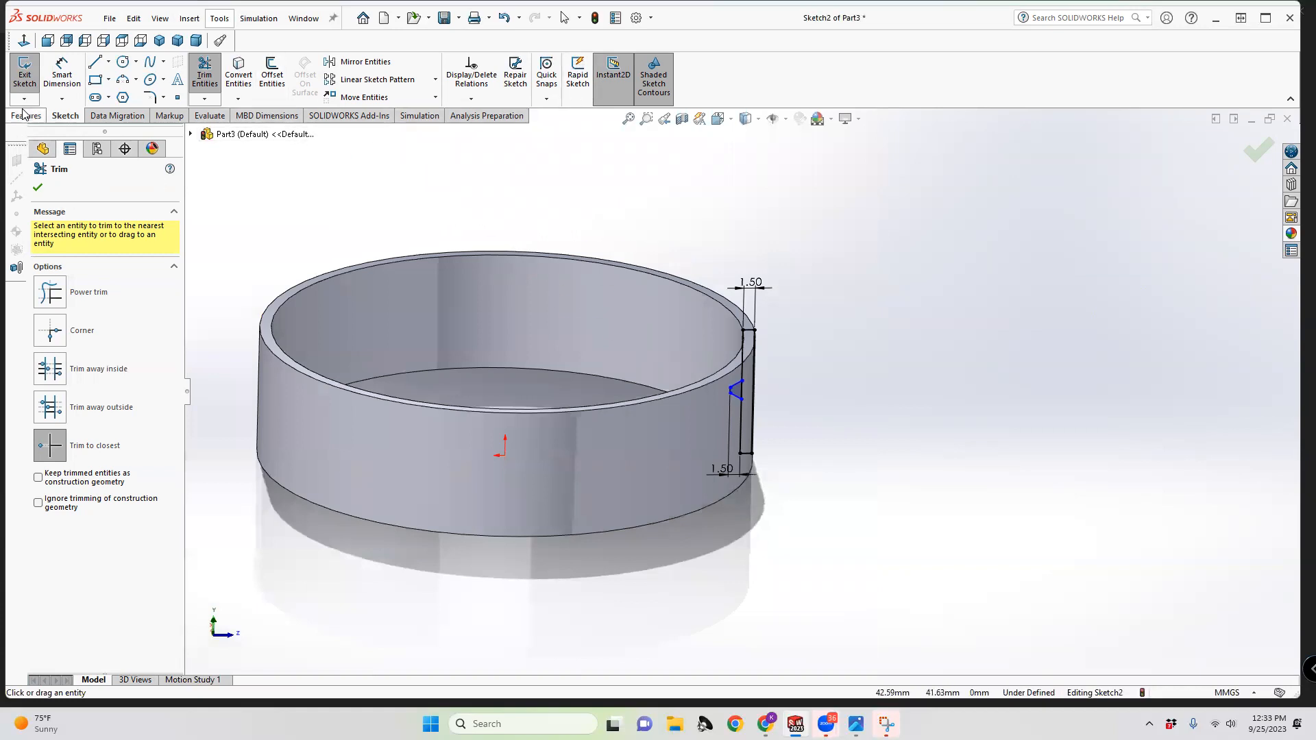
left_click(24, 74)
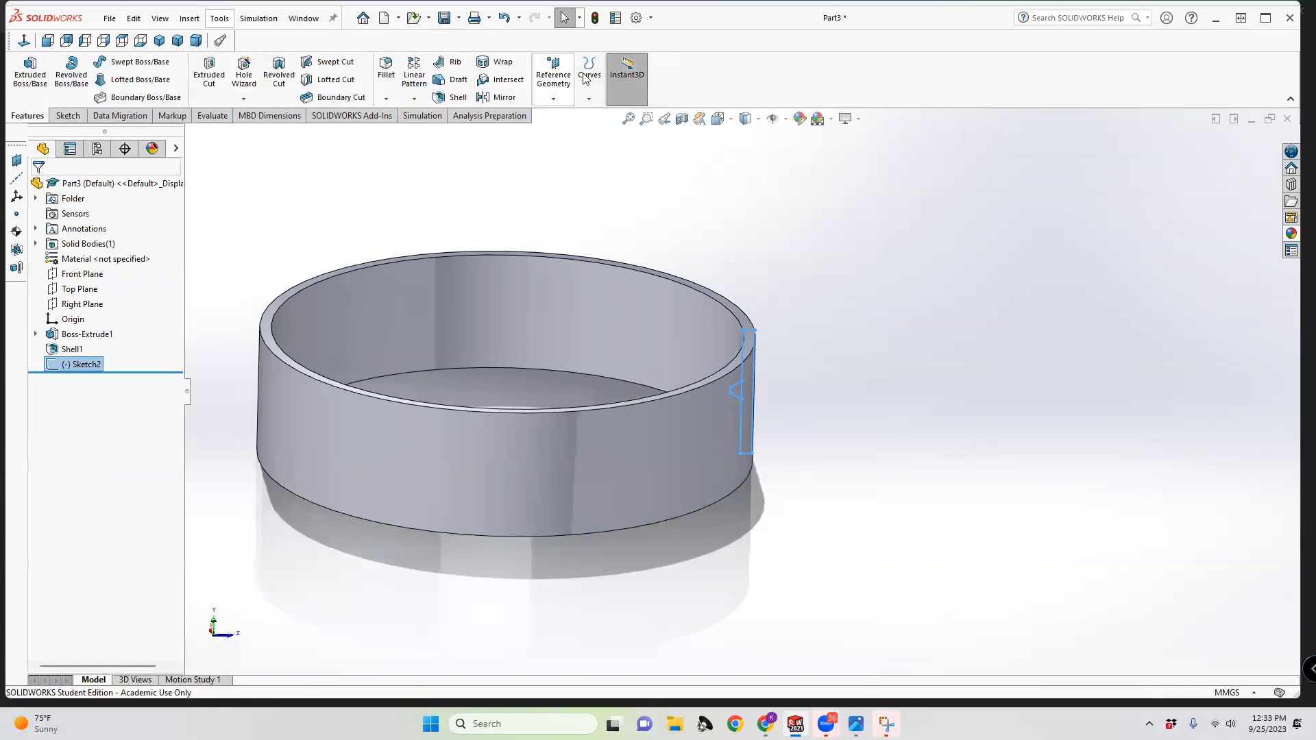
Create a reference axis from the cylindrical inner wall face and extend both its ends beyond the part
left_click(555, 94)
left_click(559, 130)
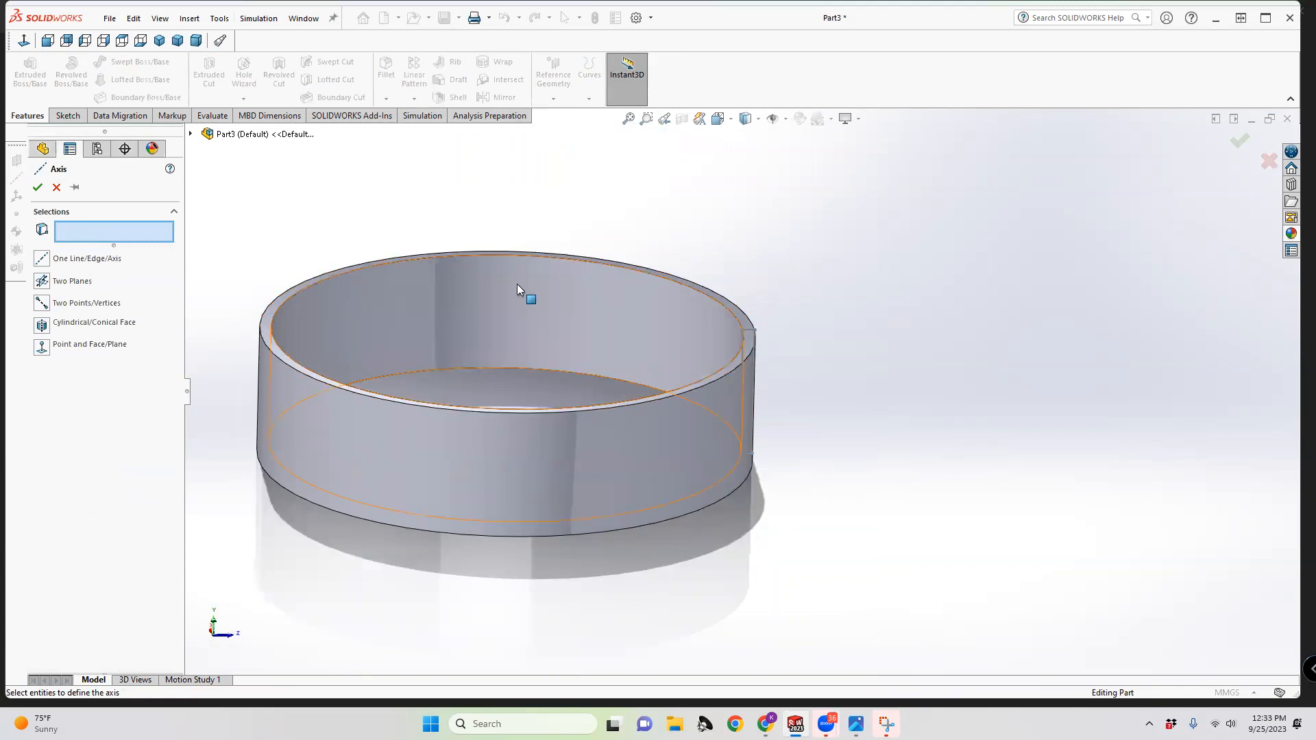
left_click(515, 301)
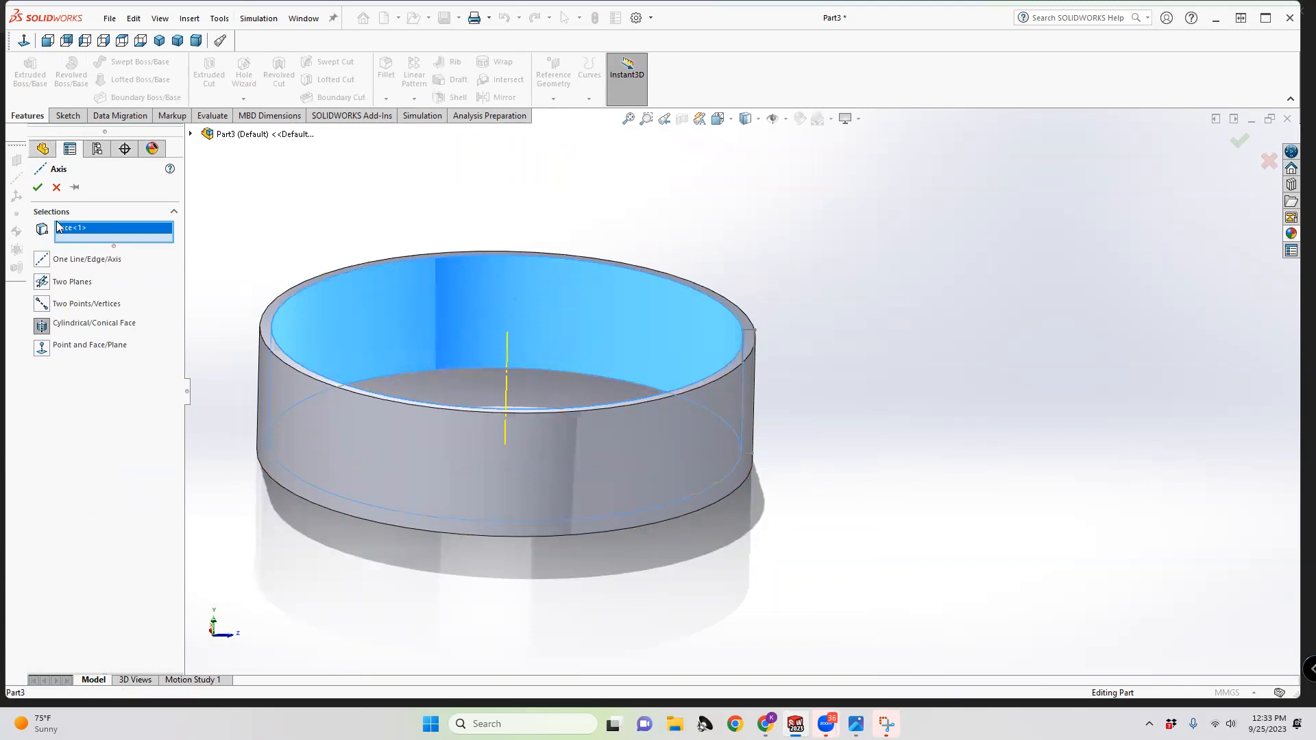
left_click(37, 187)
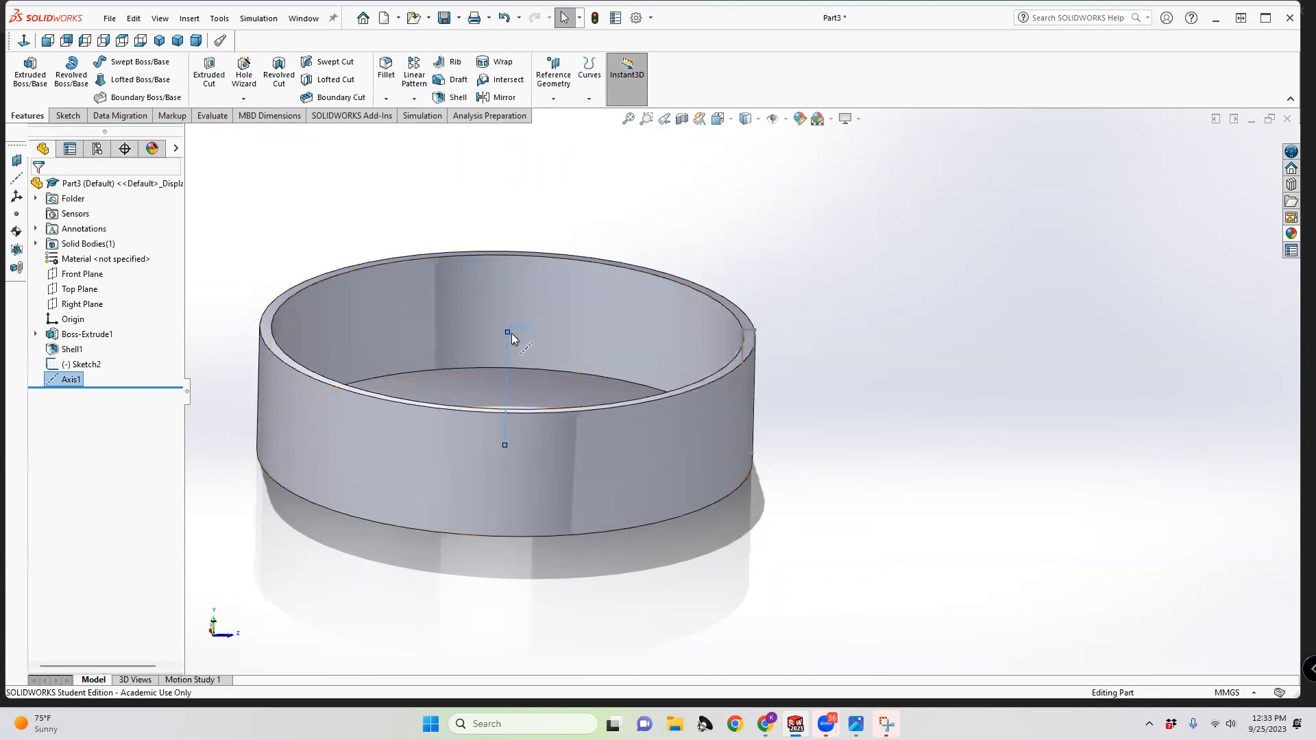
left_click_drag(505, 332, 511, 158)
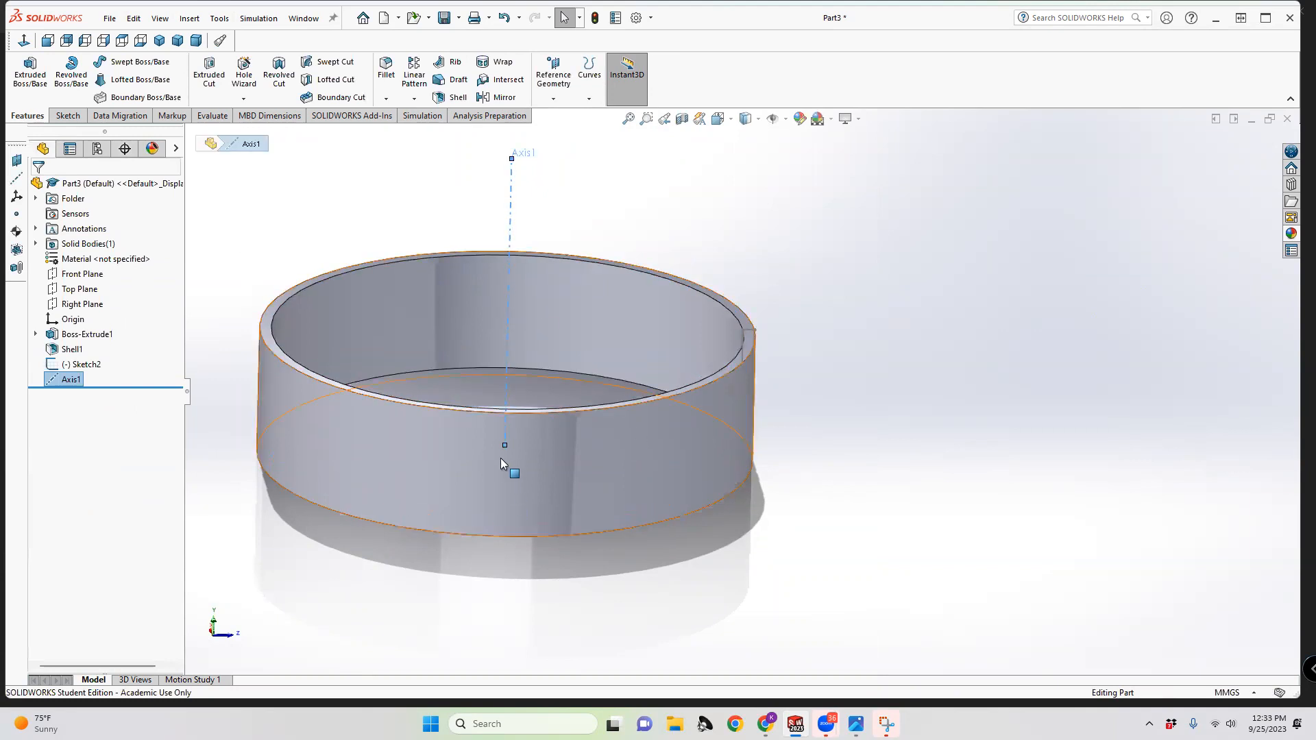
left_click_drag(504, 444, 512, 575)
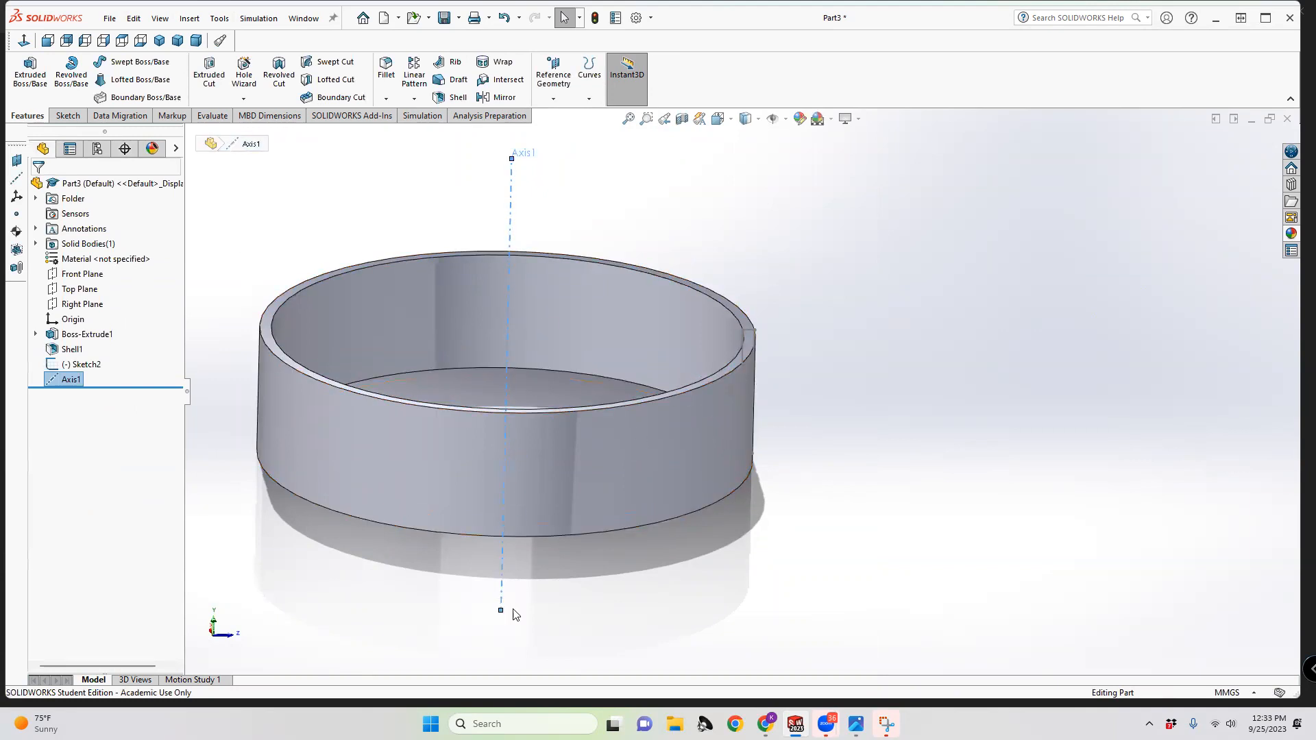
Revolve the trapezoidal rib region 360 degrees about the part's central reference axis, merging it with the body
scroll(570, 358, "up", 2)
middle_click_drag(570, 358, 693, 485)
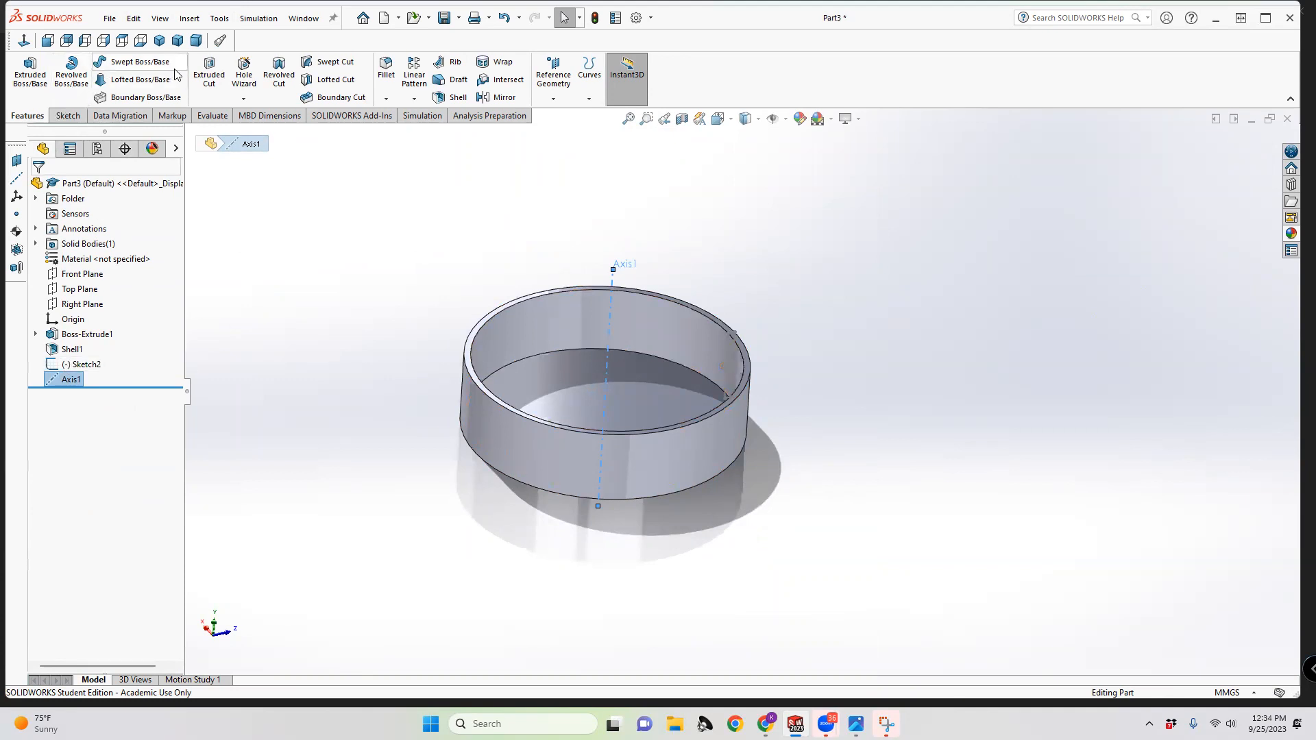
left_click(65, 85)
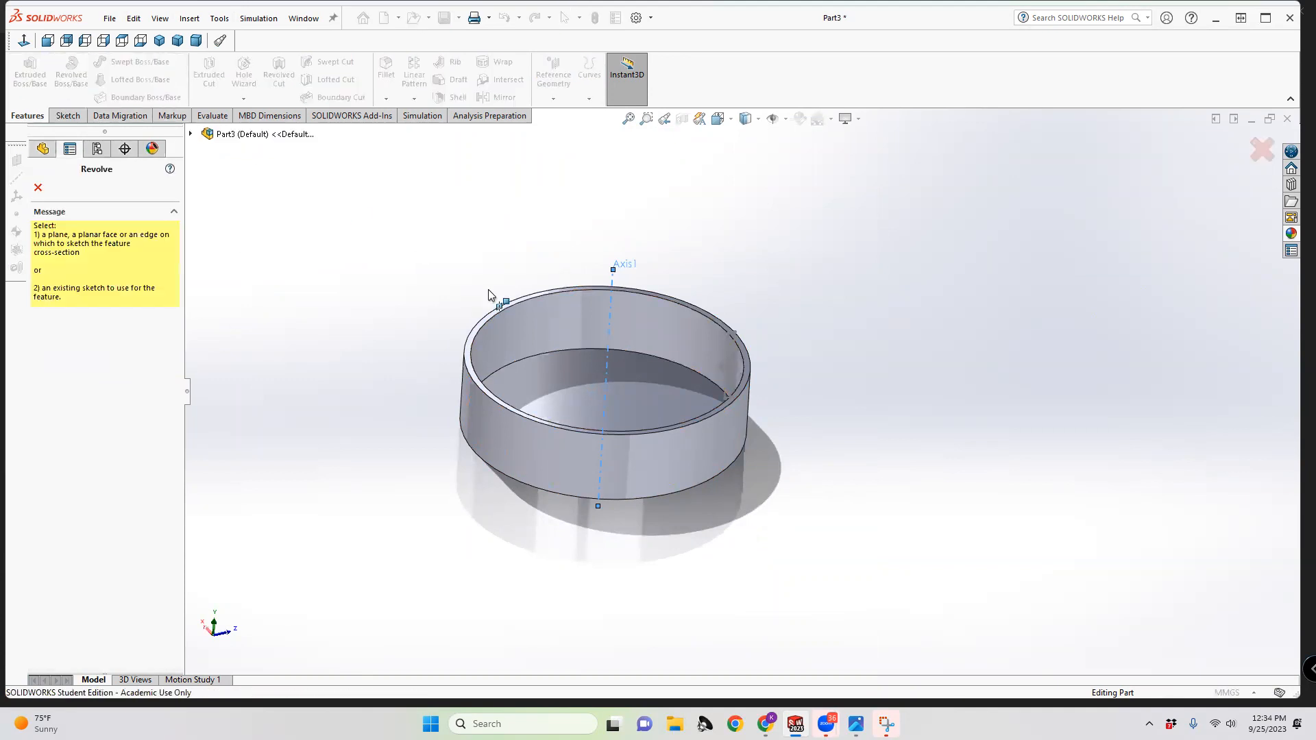
scroll(726, 368, "down", 5)
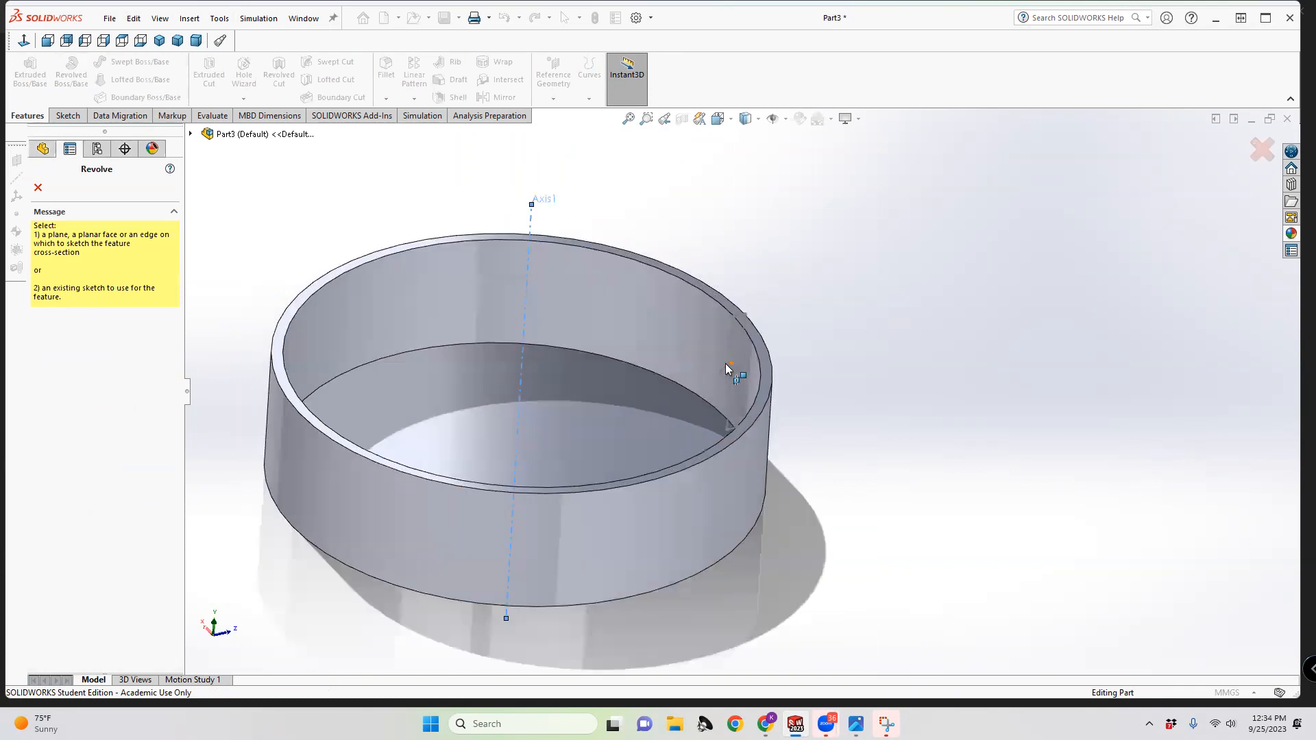
left_click(728, 384)
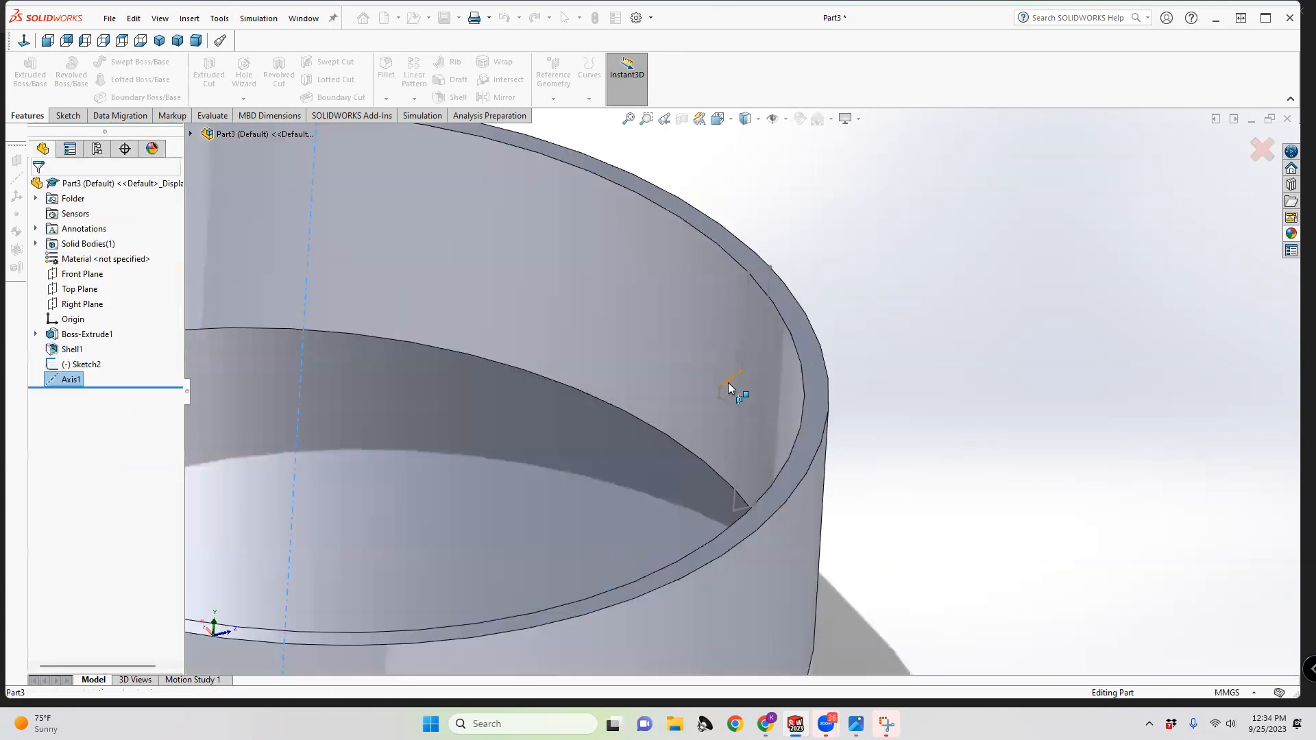
left_click(731, 386)
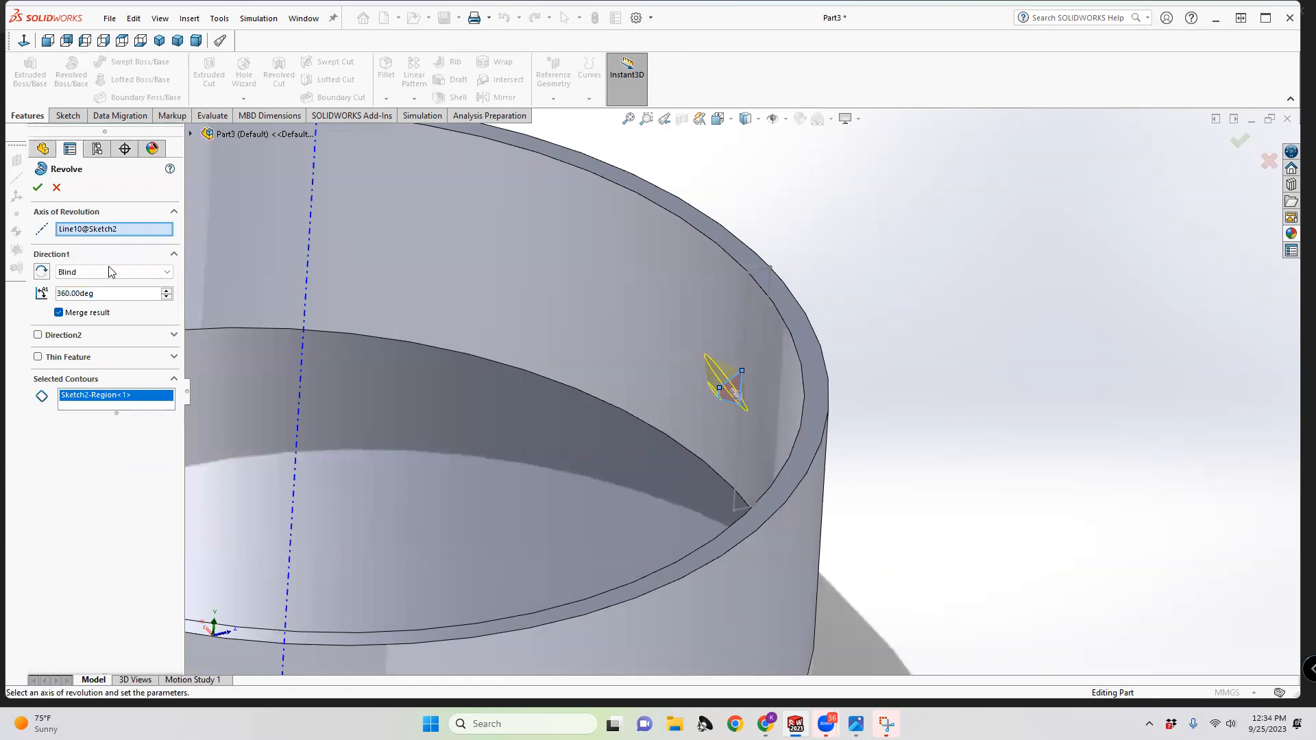
left_click(119, 228)
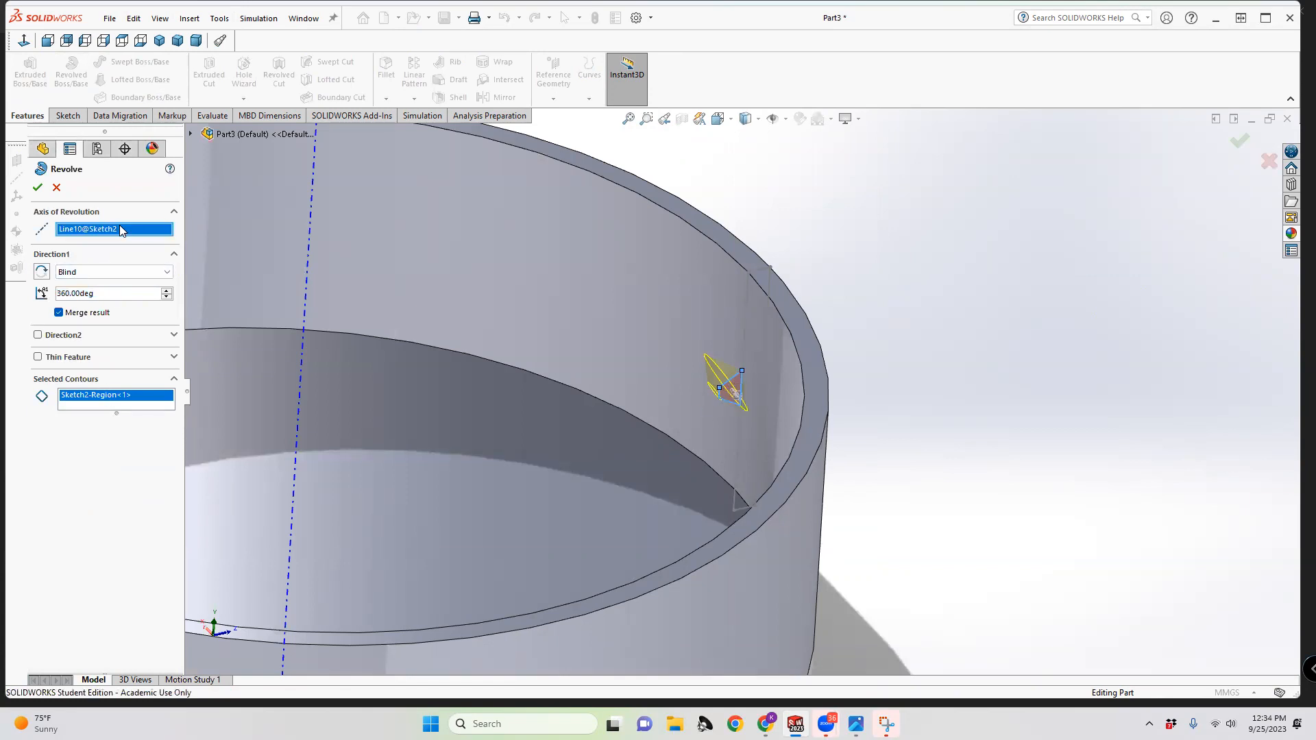
left_click(307, 277)
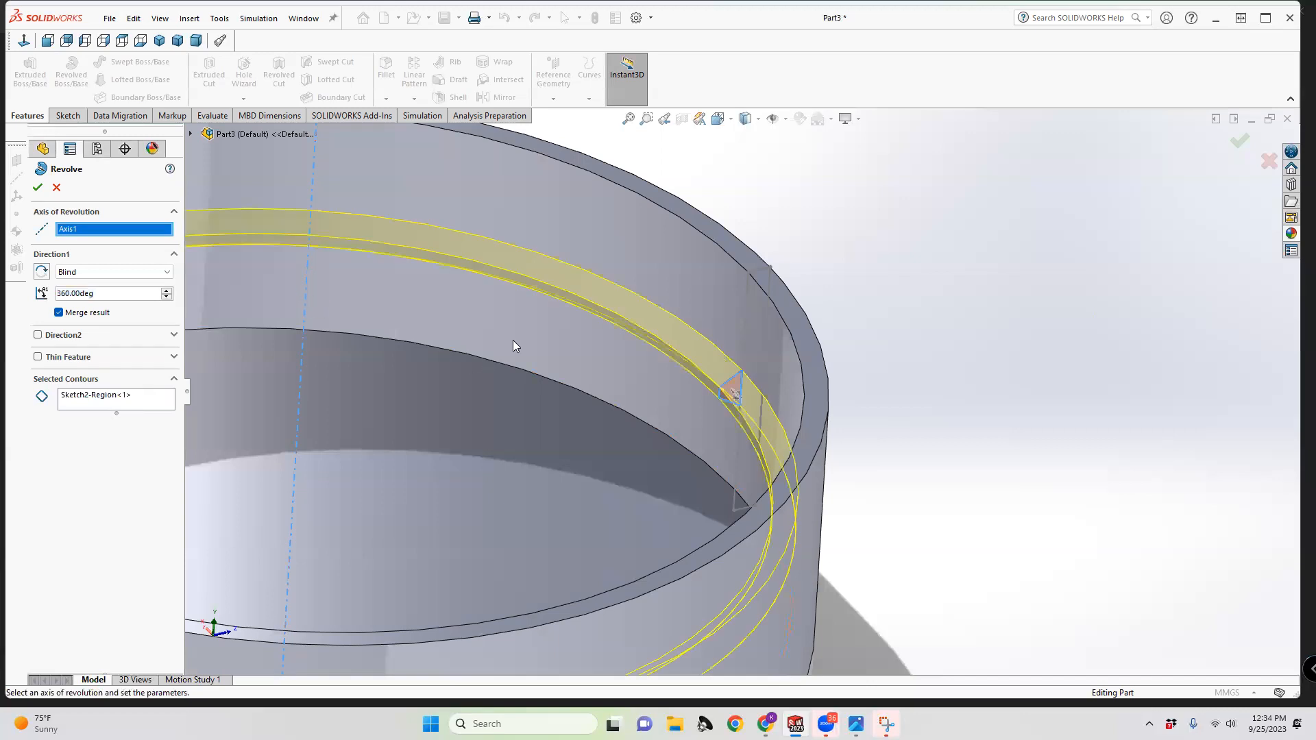
scroll(513, 340, "up", 5)
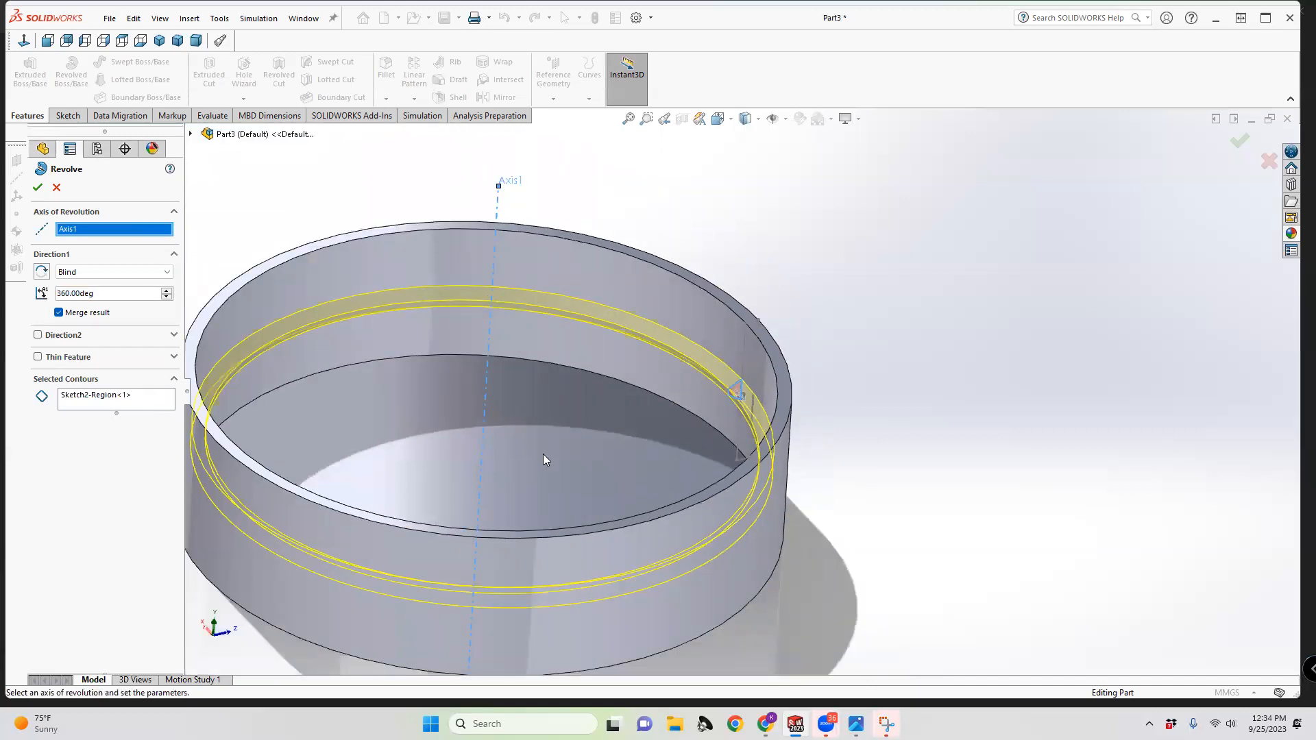
left_click(40, 186)
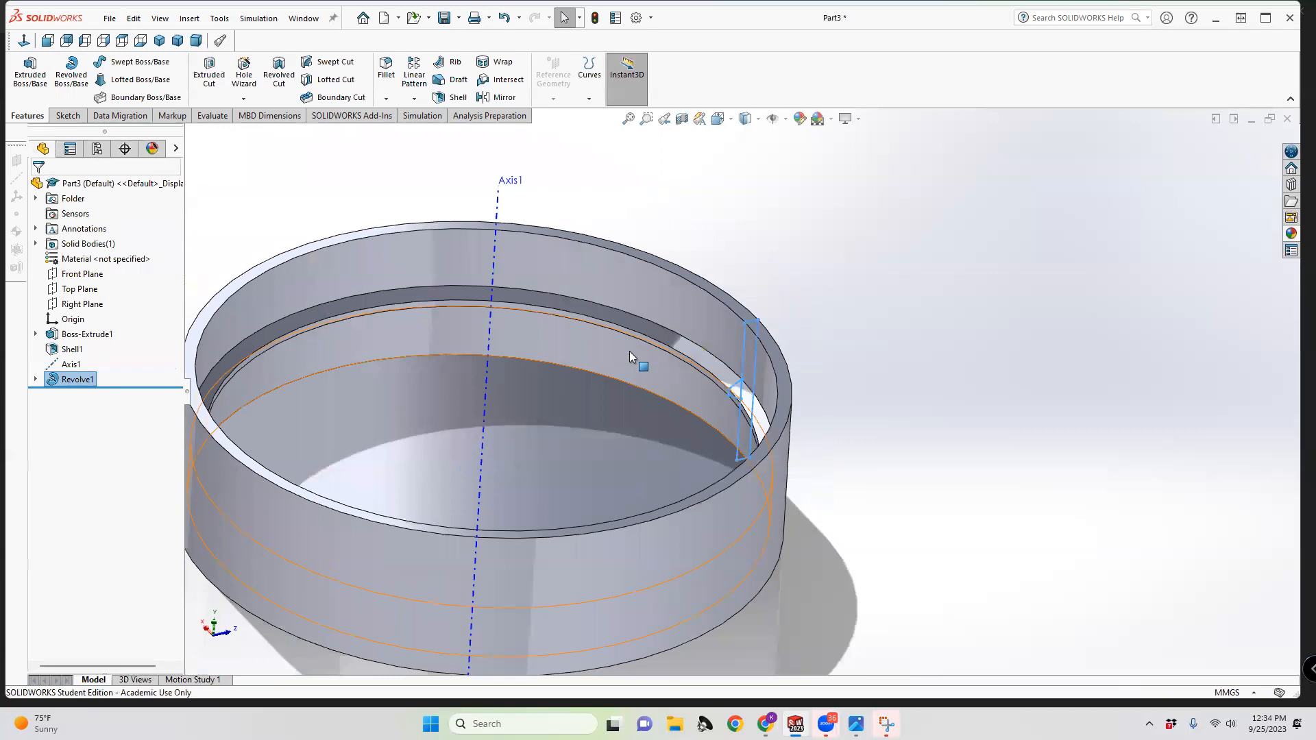
Fillet the outer circular edge of the part's closed end with a 1 mm radius
middle_click_drag(797, 306, 728, 339)
scroll(729, 336, "up", 5)
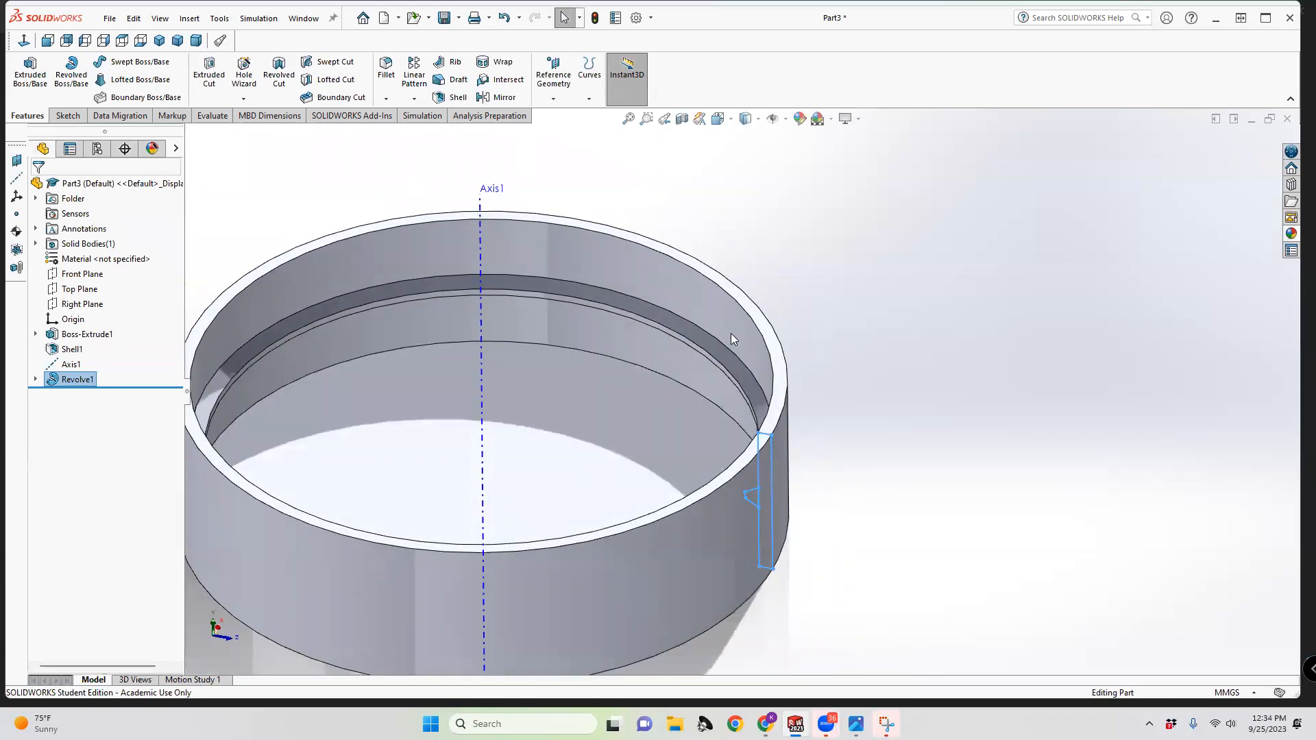
middle_click_drag(657, 398, 706, 342)
middle_click_drag(664, 400, 687, 434)
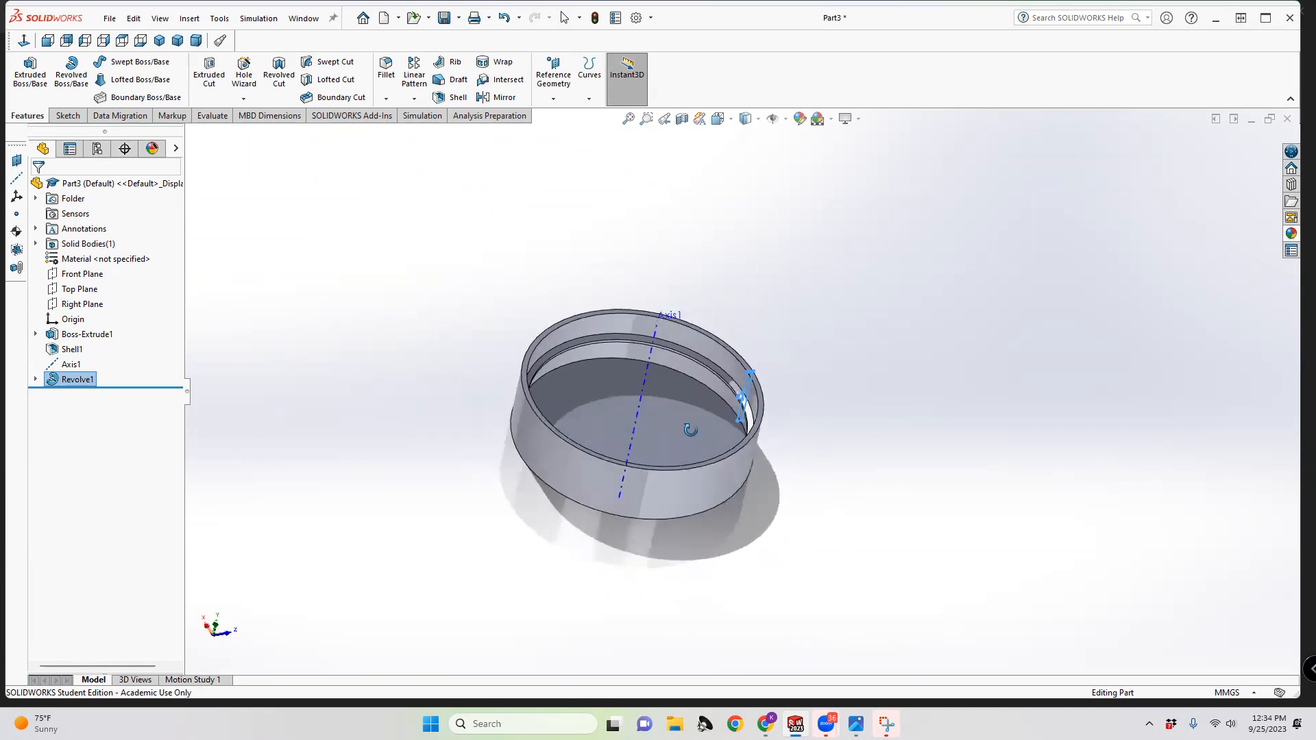
scroll(734, 381, "down", 4)
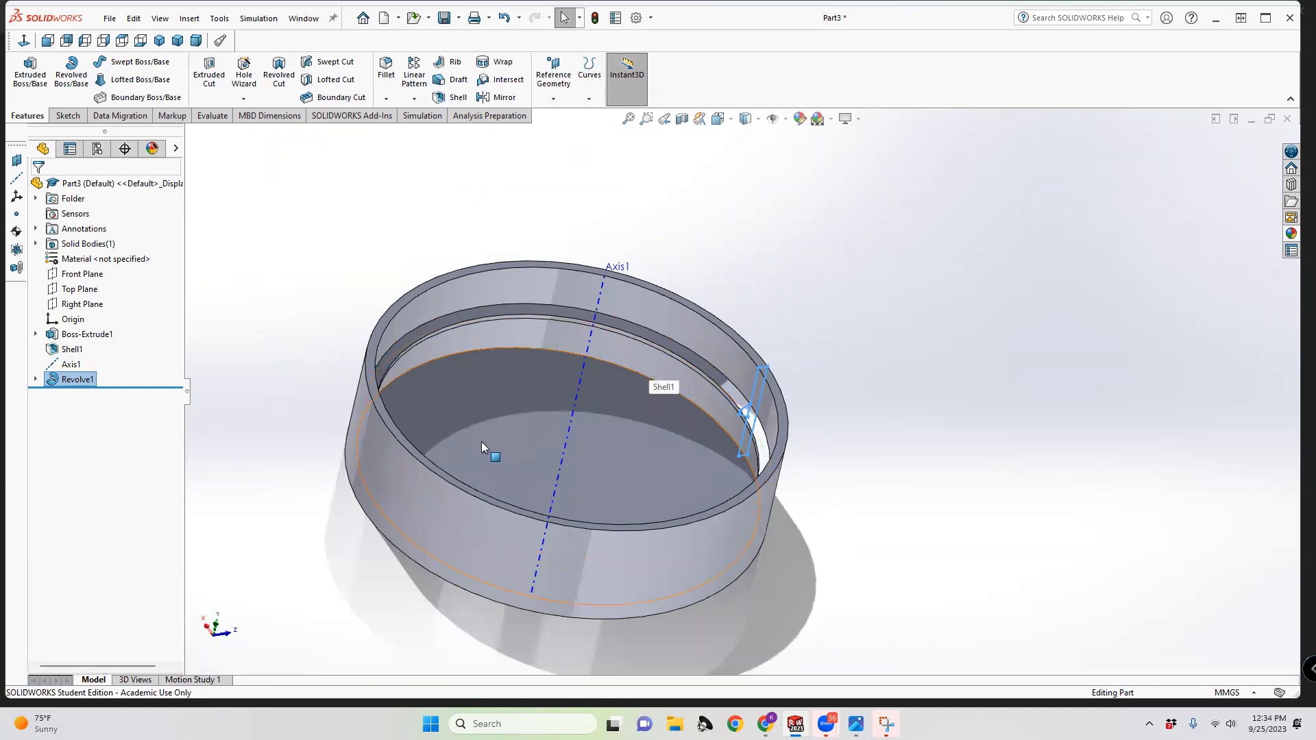
middle_click_drag(572, 555, 559, 373)
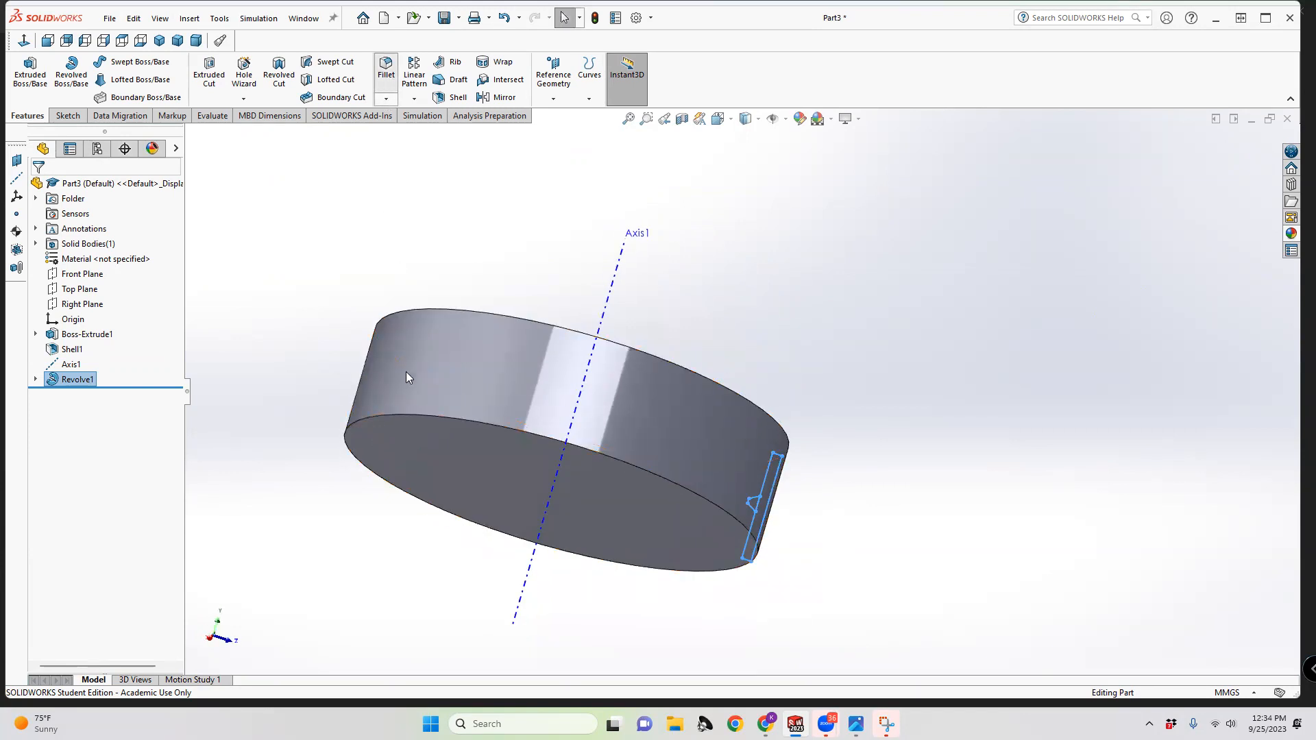
left_click(381, 415)
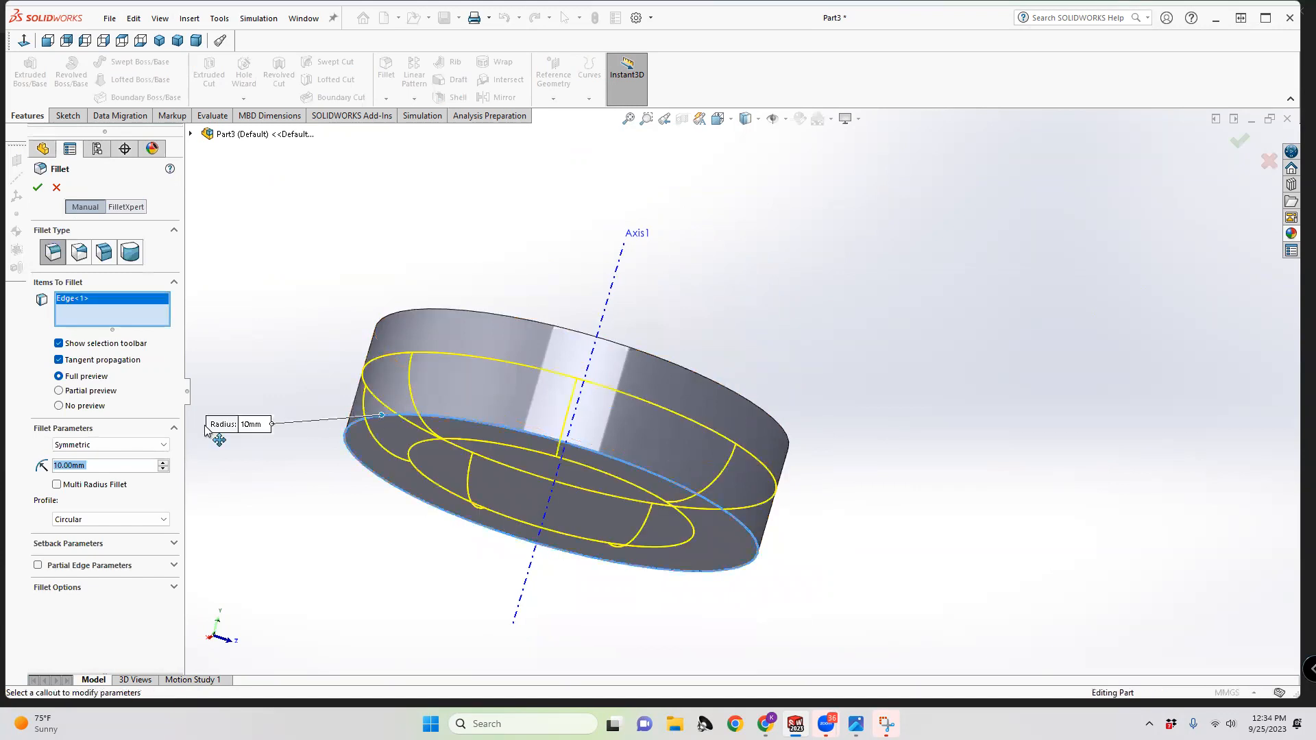
type("1")
key("Return")
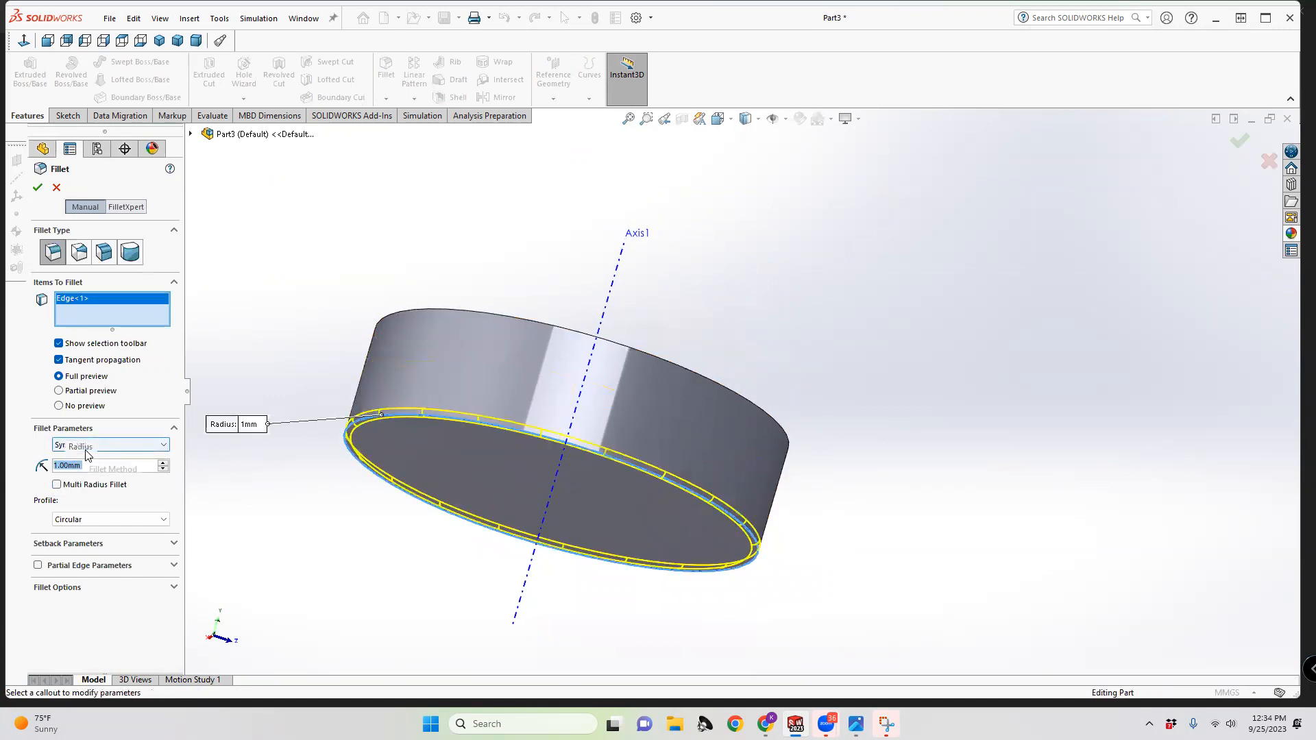
left_click(38, 187)
Assign the PET material from the Plastics category to the part
middle_click_drag(509, 491, 574, 508)
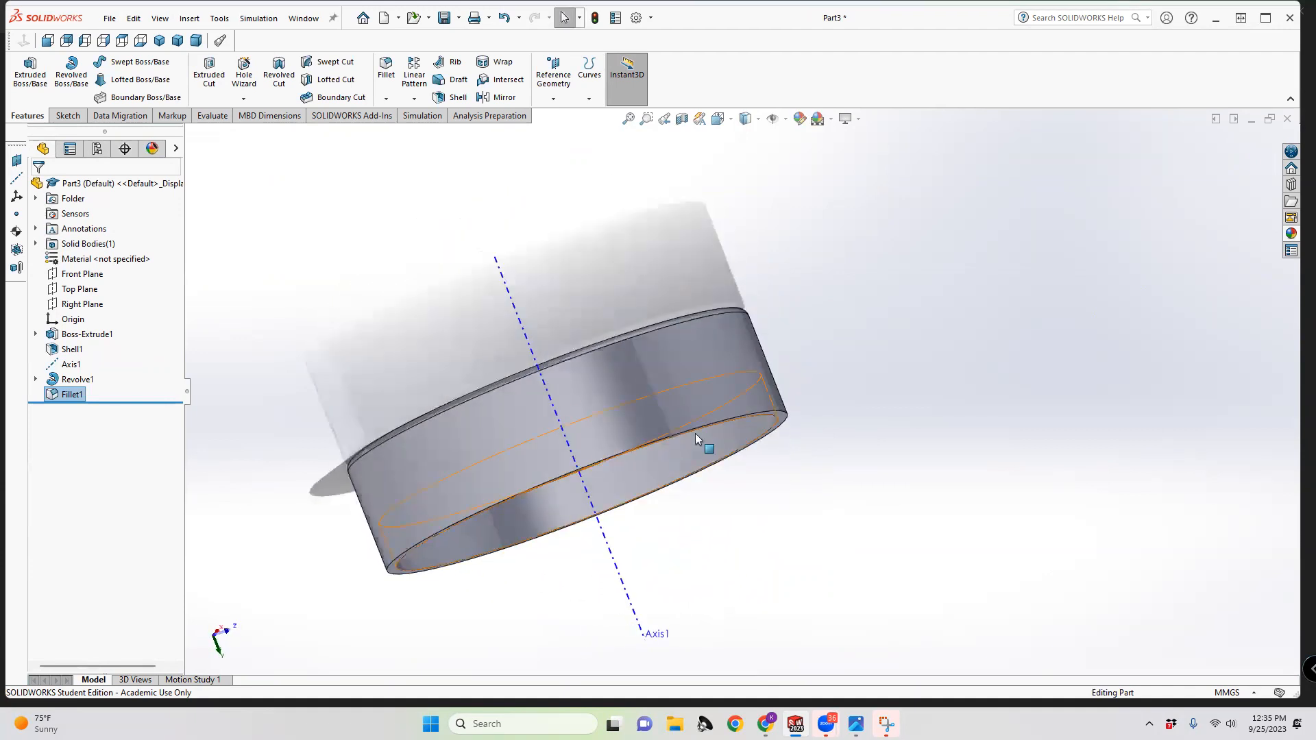
middle_click_drag(677, 424, 772, 520)
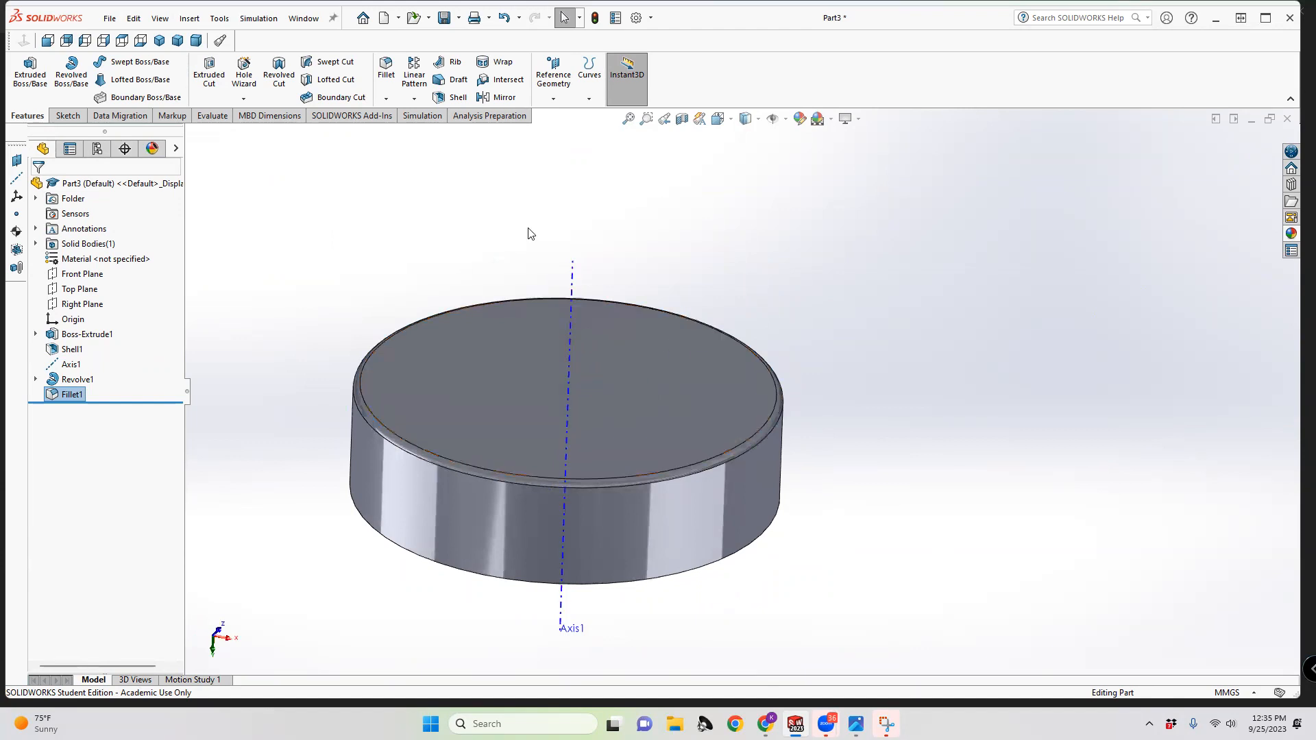
right_click(85, 260)
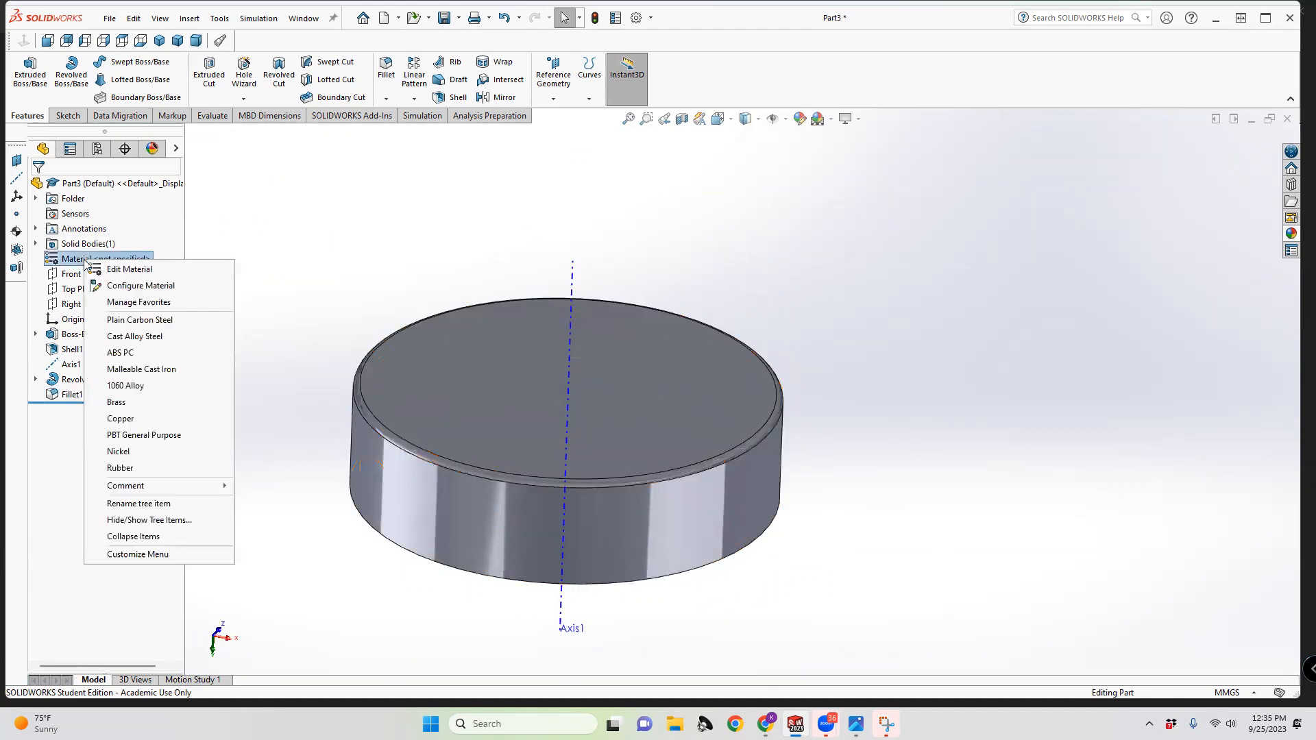
left_click(128, 270)
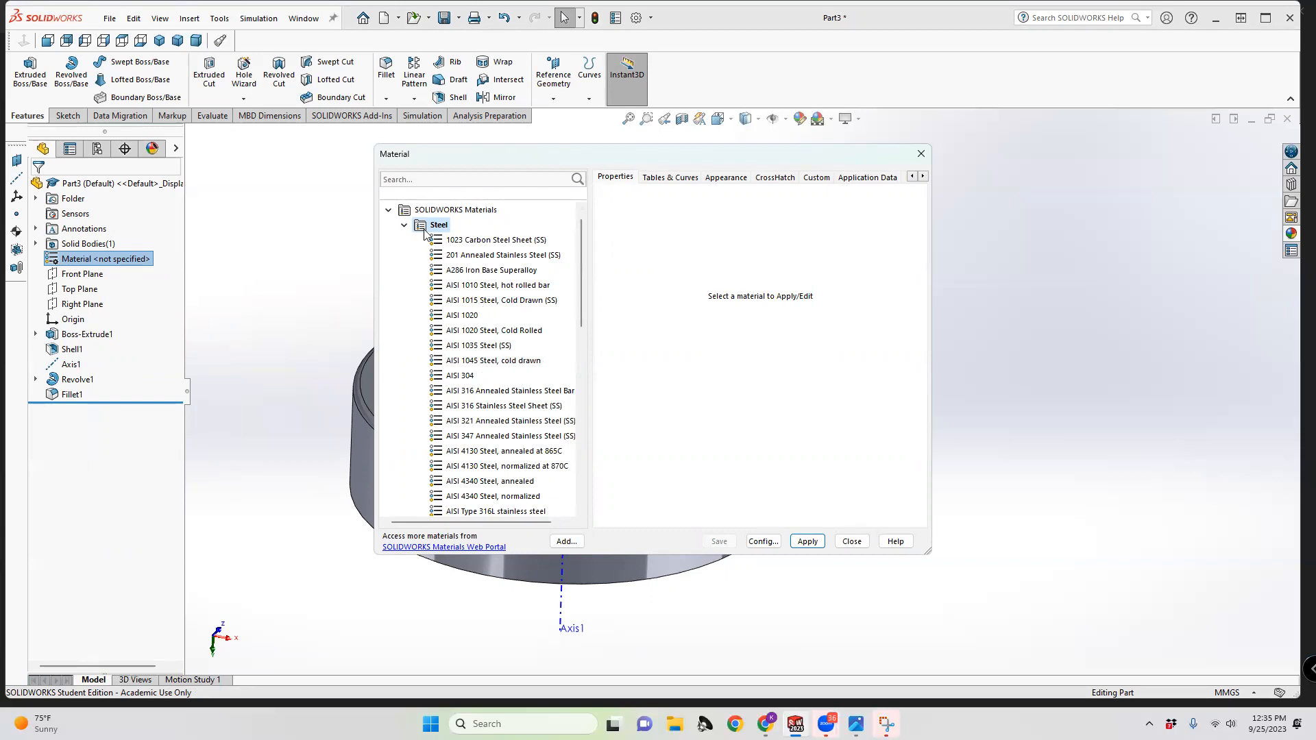
left_click(403, 227)
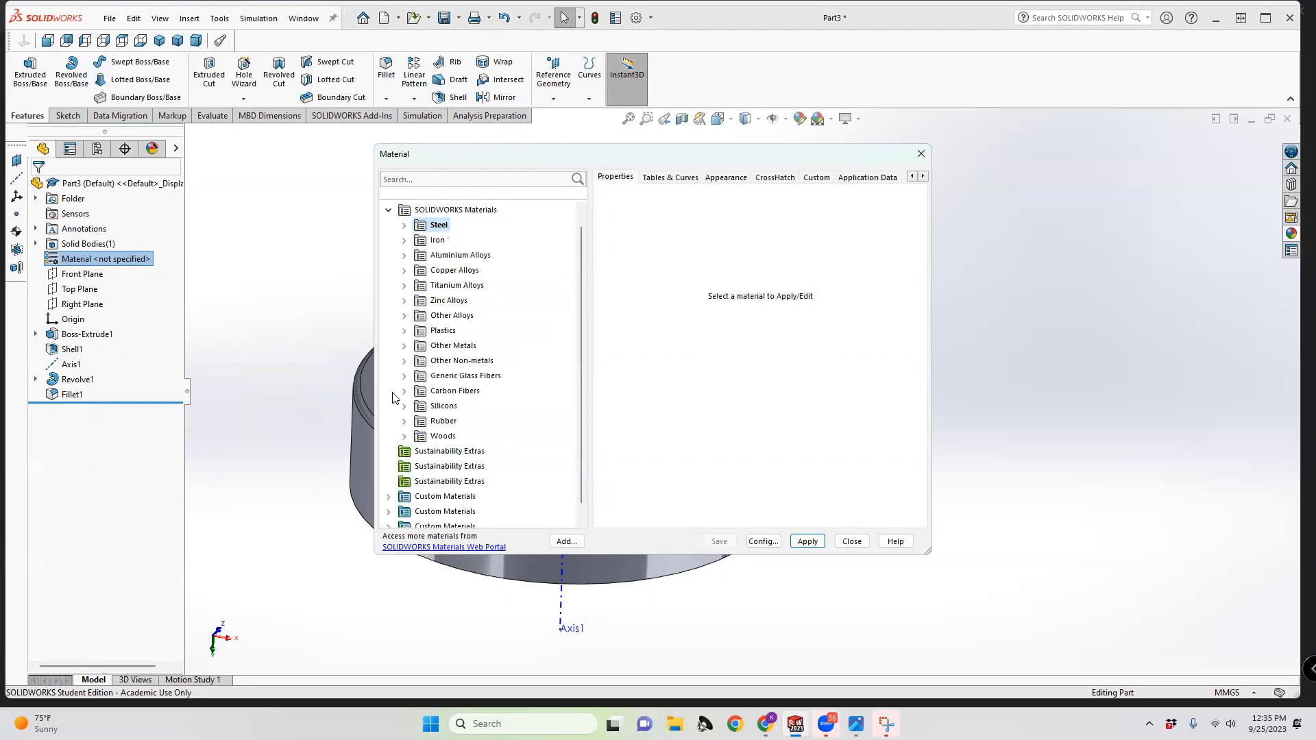
left_click(404, 331)
scroll(471, 468, "down", 4)
left_click(452, 438)
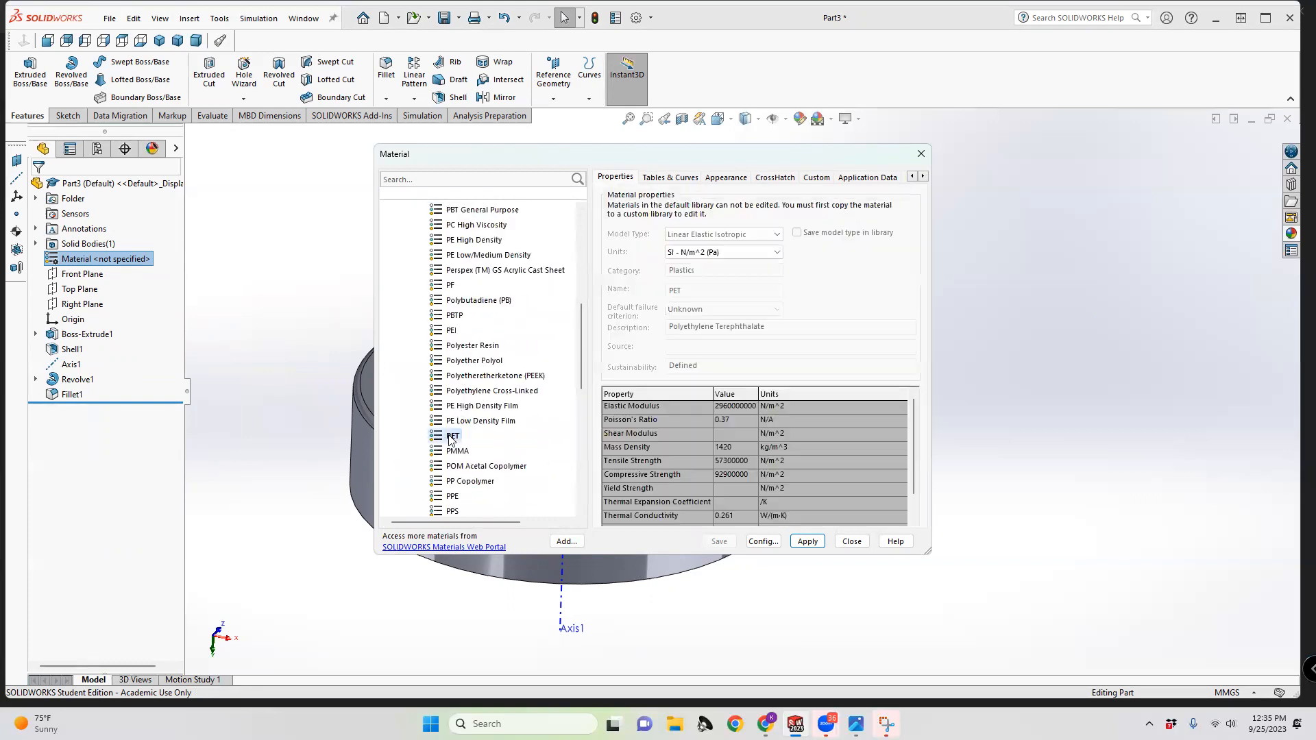
left_click(807, 541)
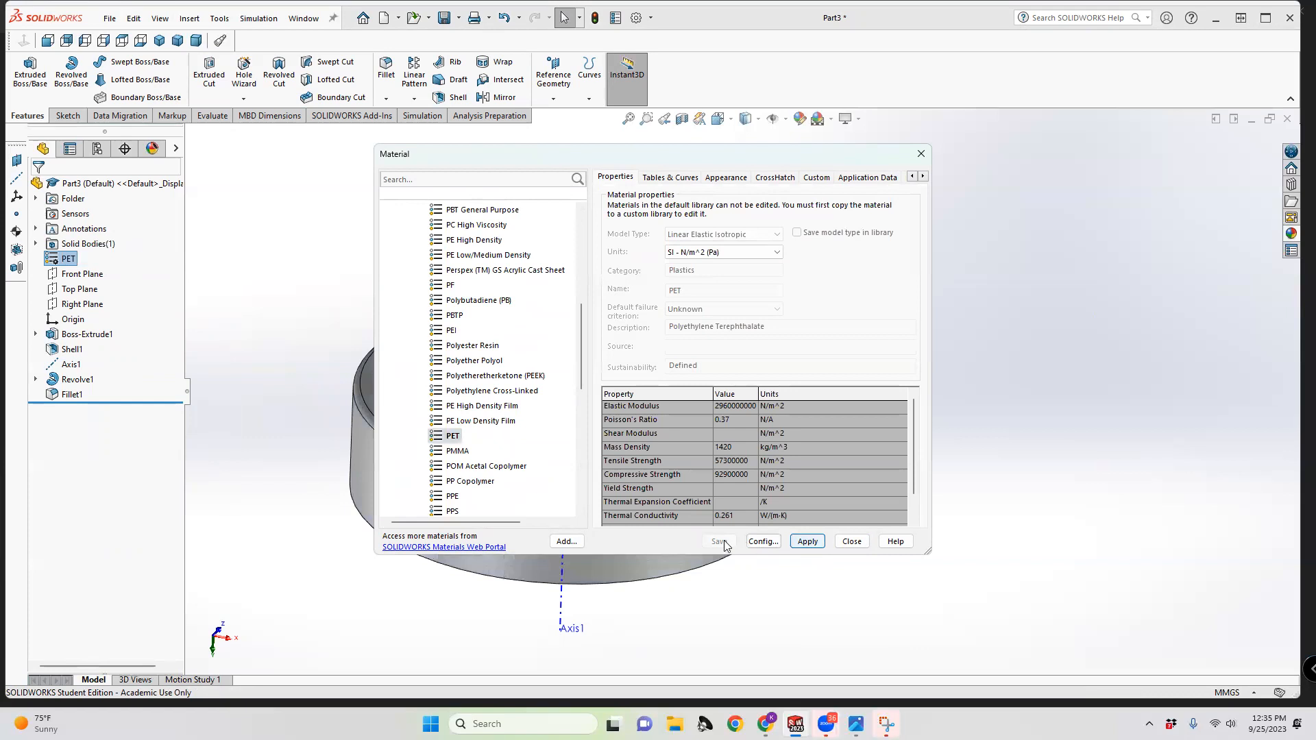
left_click(851, 541)
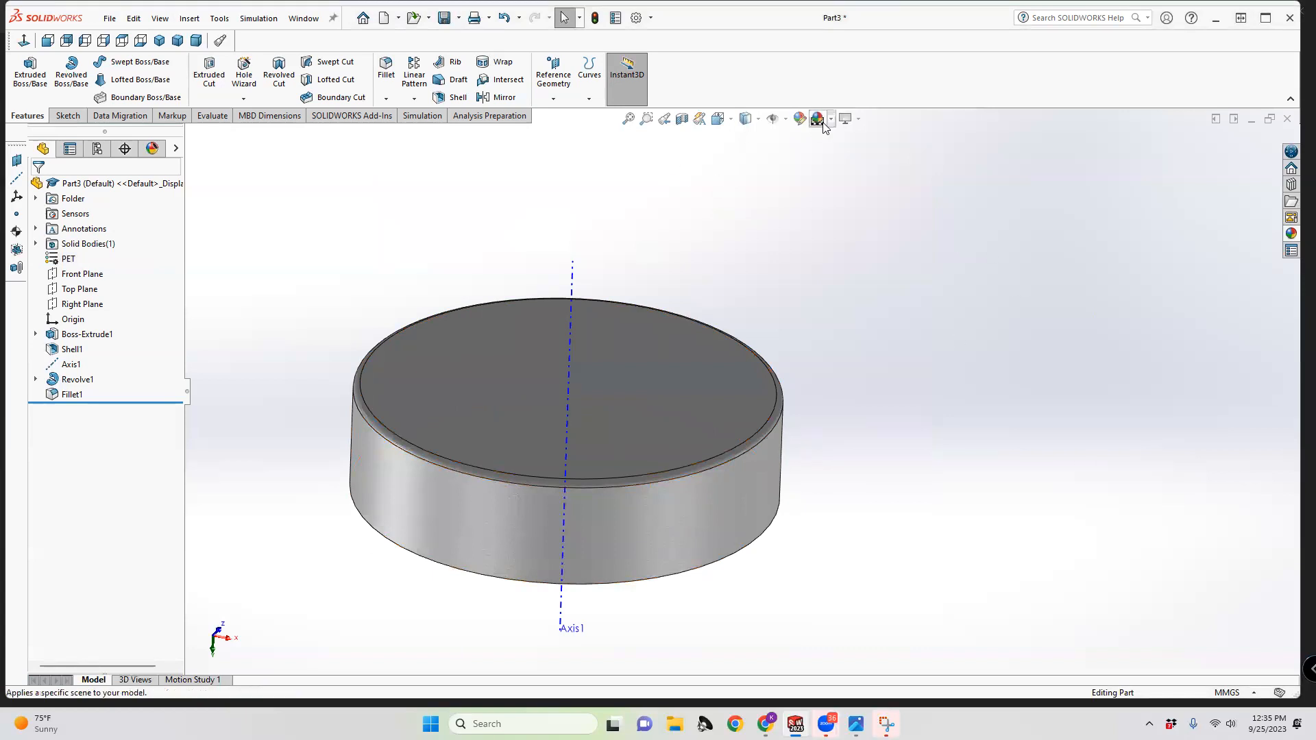
Apply the blue satin finish plastic appearance to the whole part
left_click(799, 119)
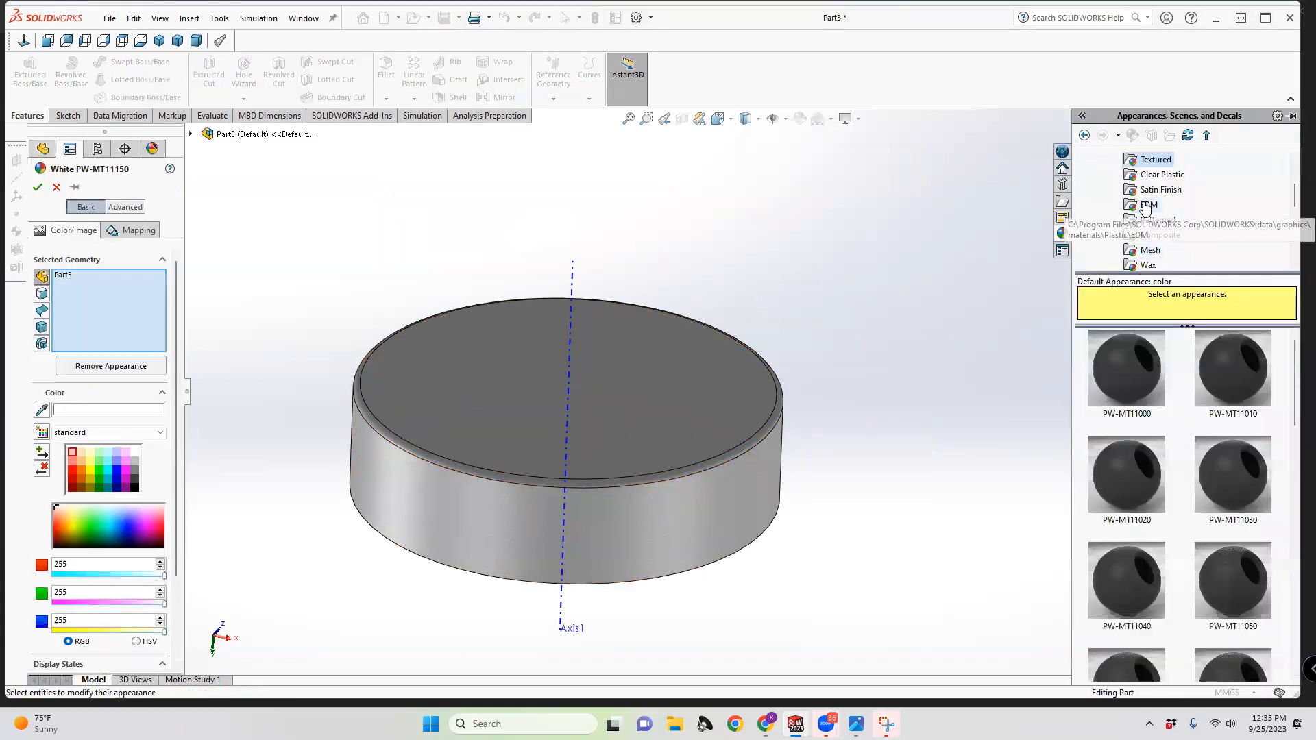
left_click(1159, 190)
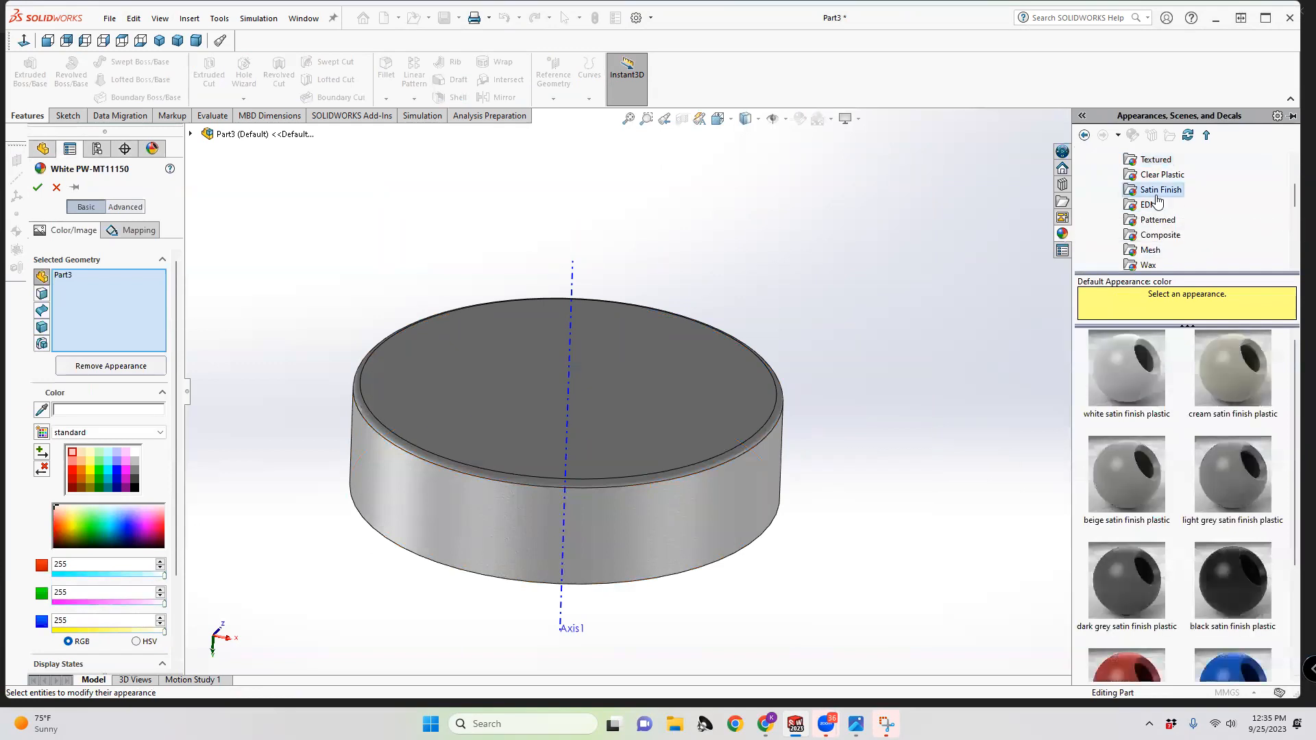
scroll(1218, 463, "down", 3)
left_click(1239, 548)
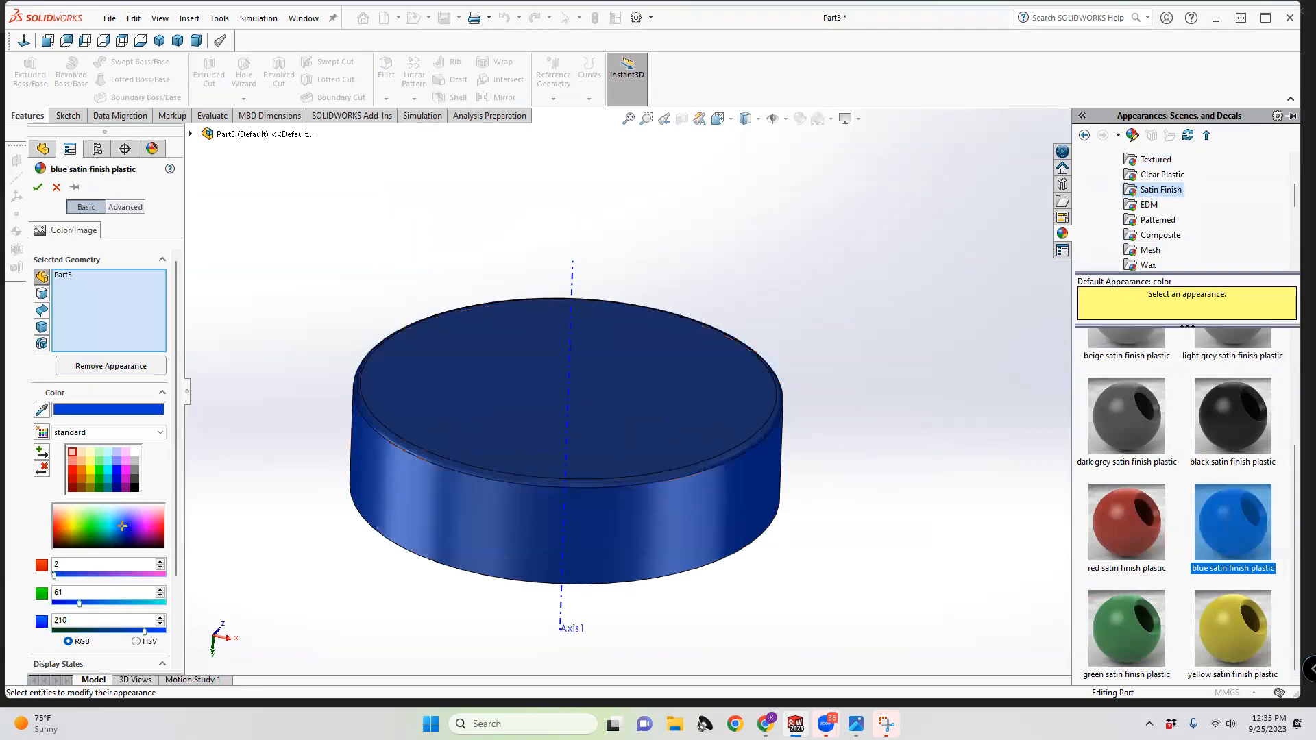
Browse the other plastic appearance categories, including patterned, composite, mesh, wax, EDM, clear and textured, for an alternative finish
scroll(1241, 493, "up", 2)
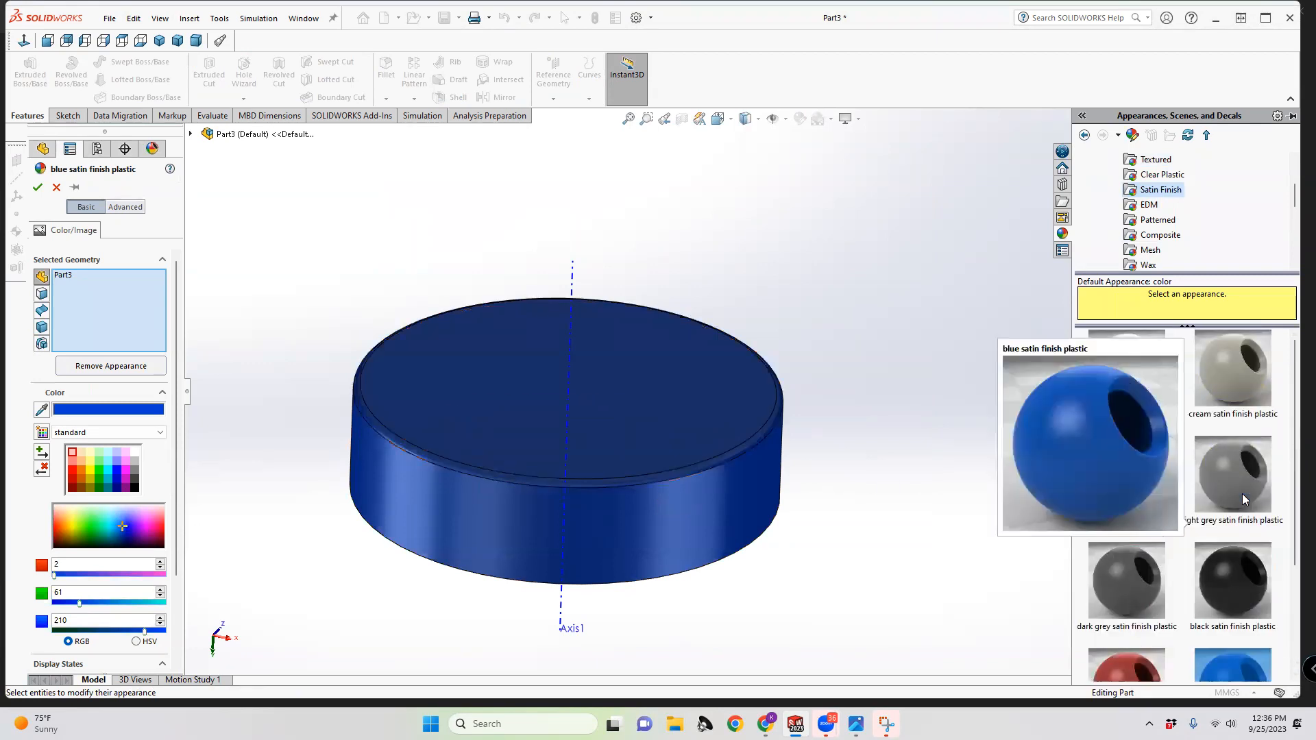
left_click(1151, 223)
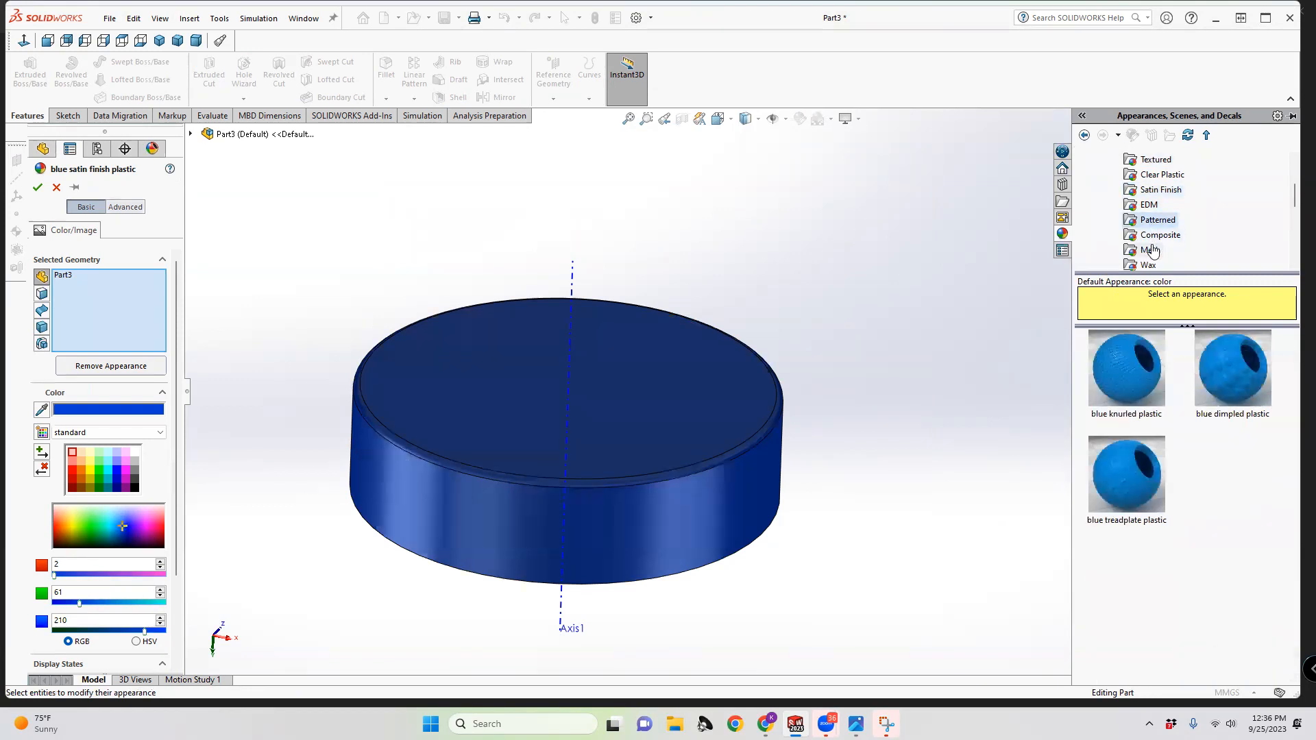
left_click(1153, 236)
left_click(1152, 251)
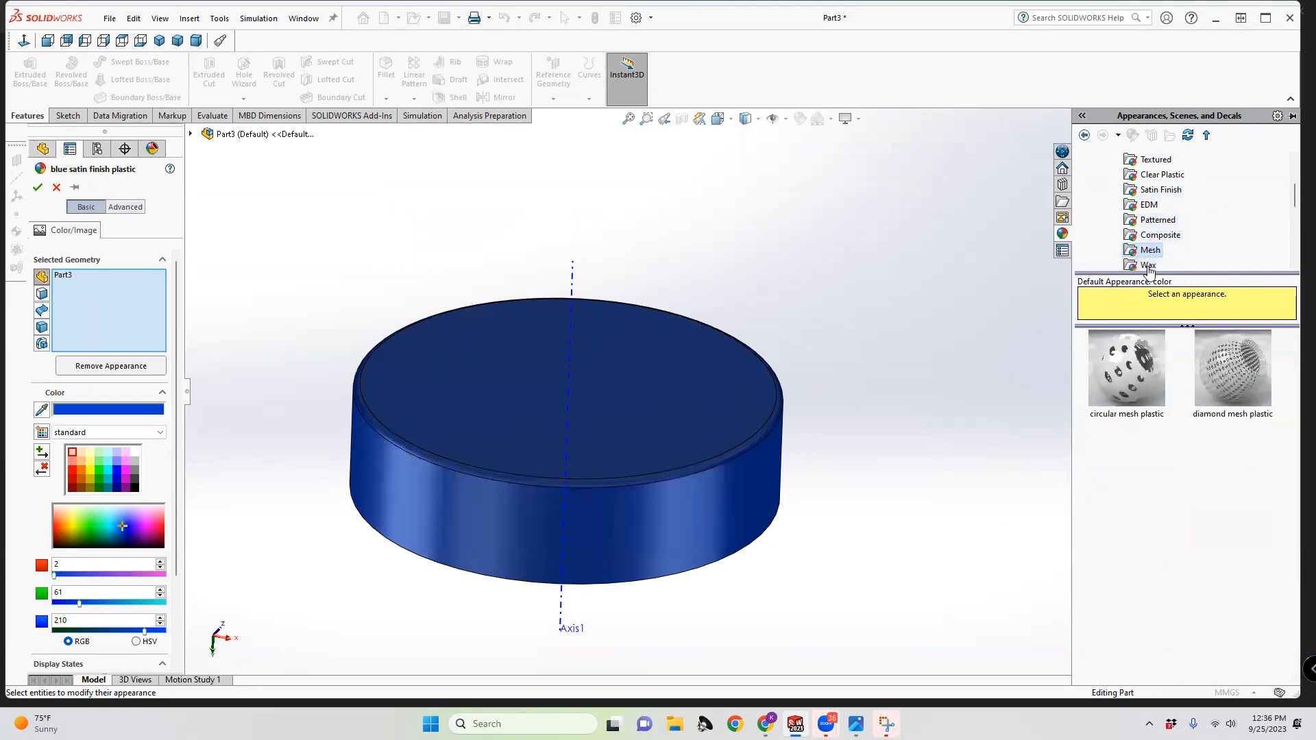
left_click(1148, 265)
left_click(1155, 206)
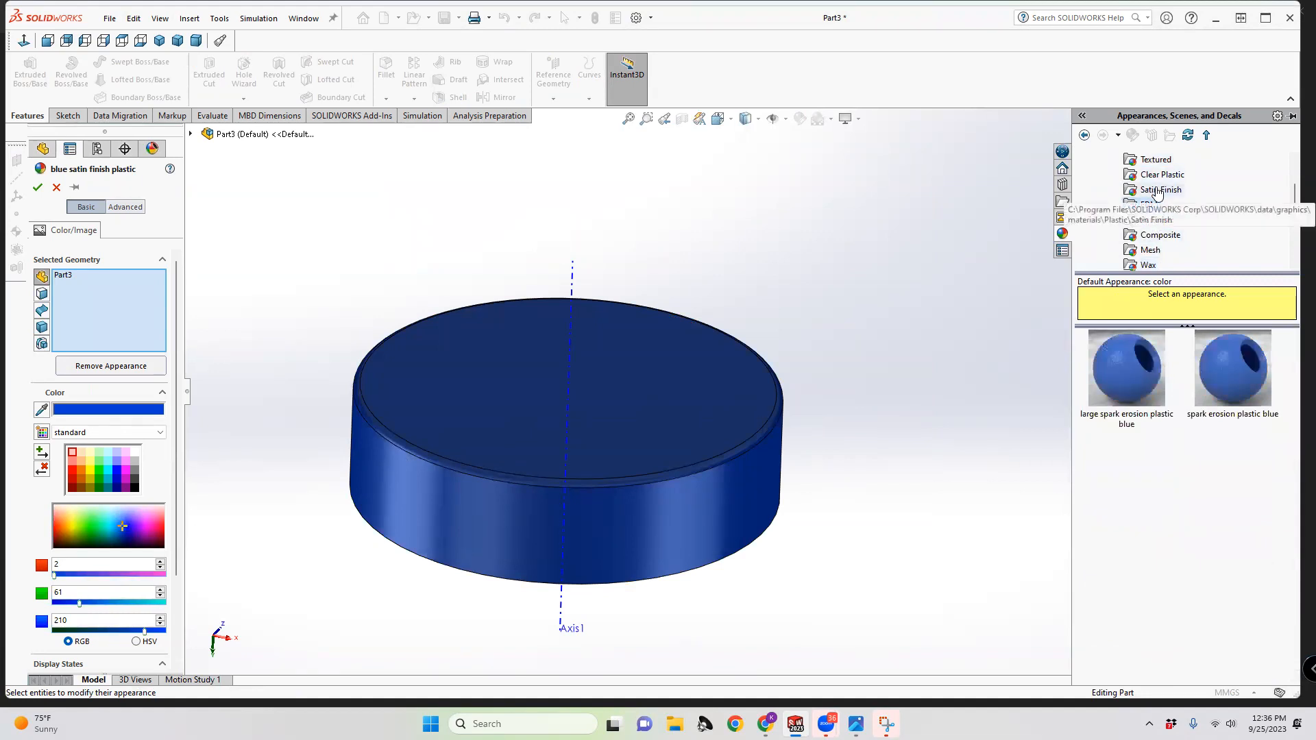
left_click(1157, 191)
left_click(1160, 175)
left_click(1156, 160)
scroll(1217, 459, "down", 5)
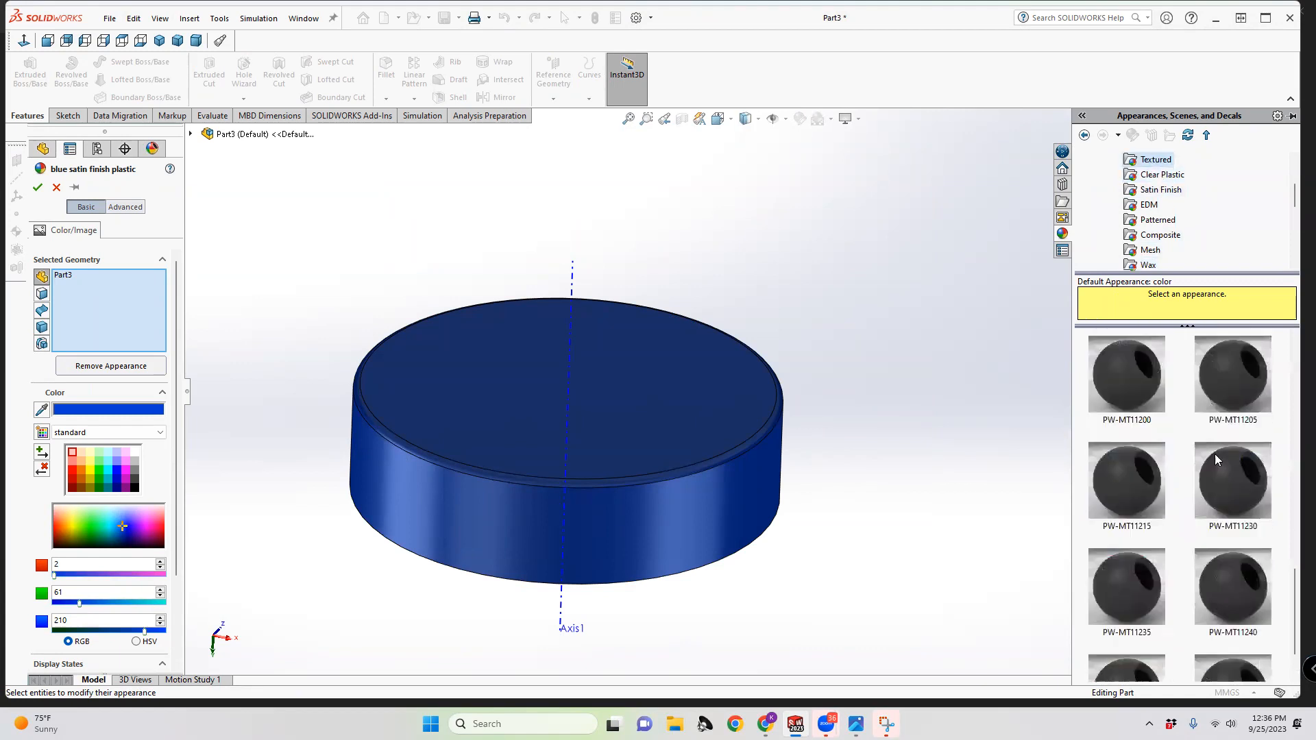
scroll(1214, 411, "up", 5)
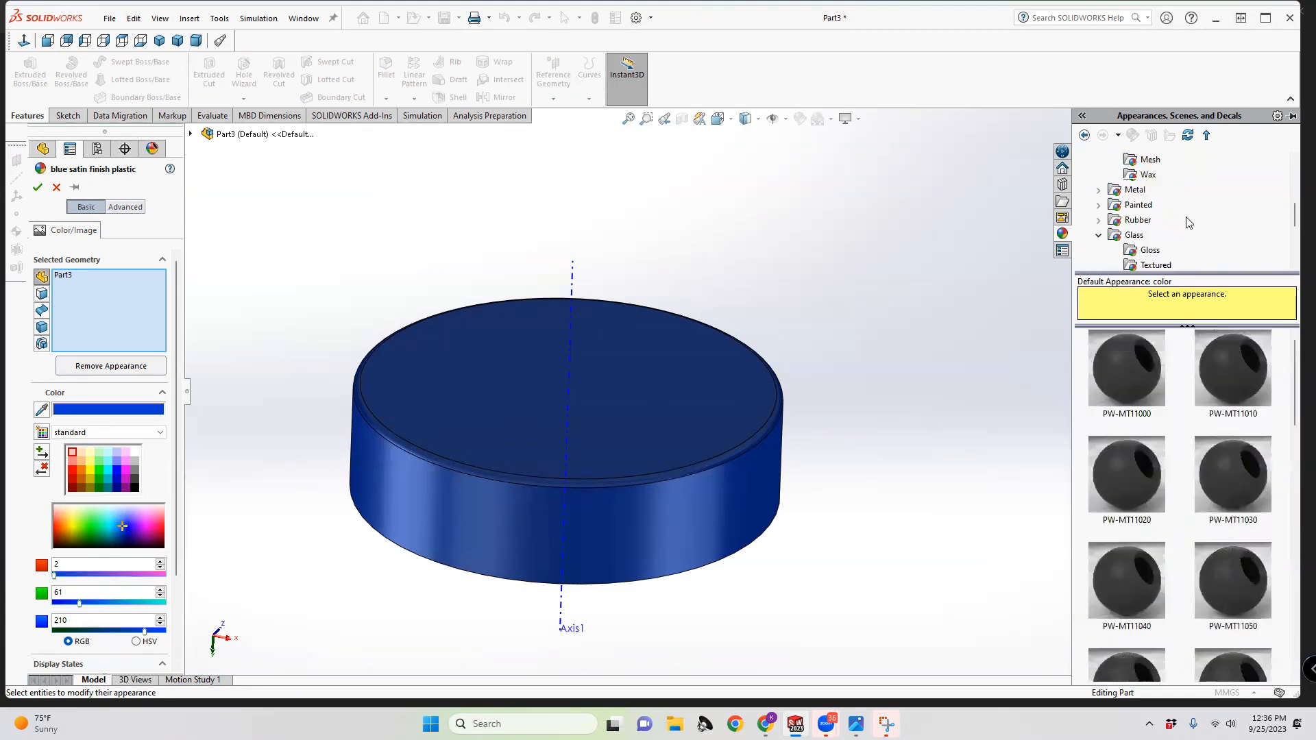
left_click(1166, 235)
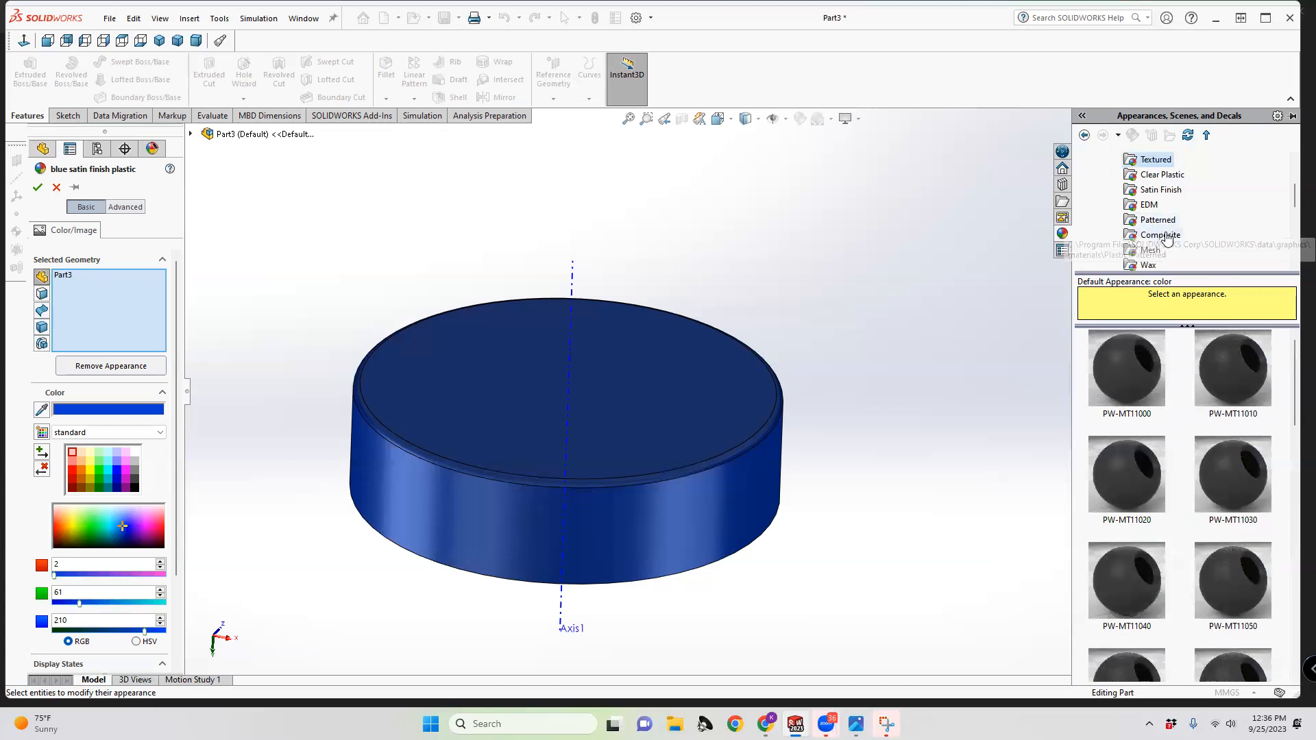
left_click(1151, 205)
left_click(1158, 192)
scroll(1237, 455, "down", 2)
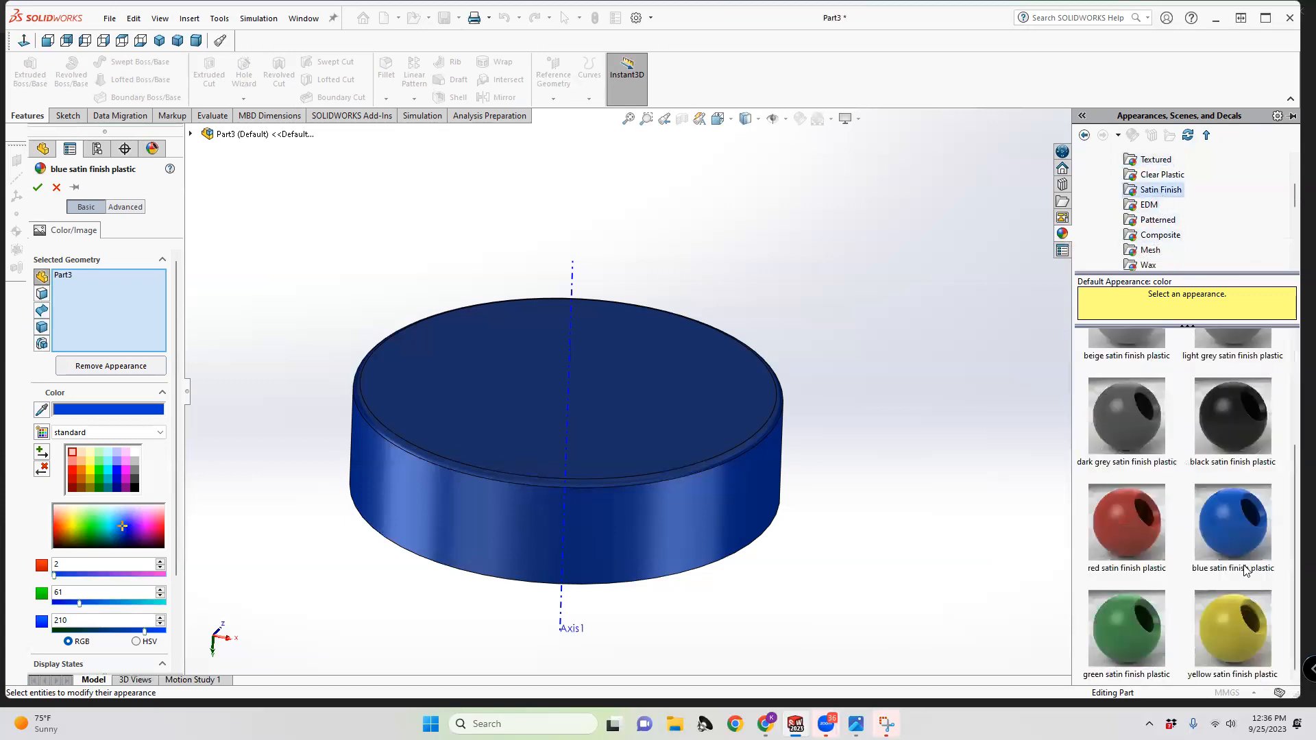
Reselect blue satin finish plastic for the part, accept the appearance and dismiss the appearance library
left_click(1230, 538)
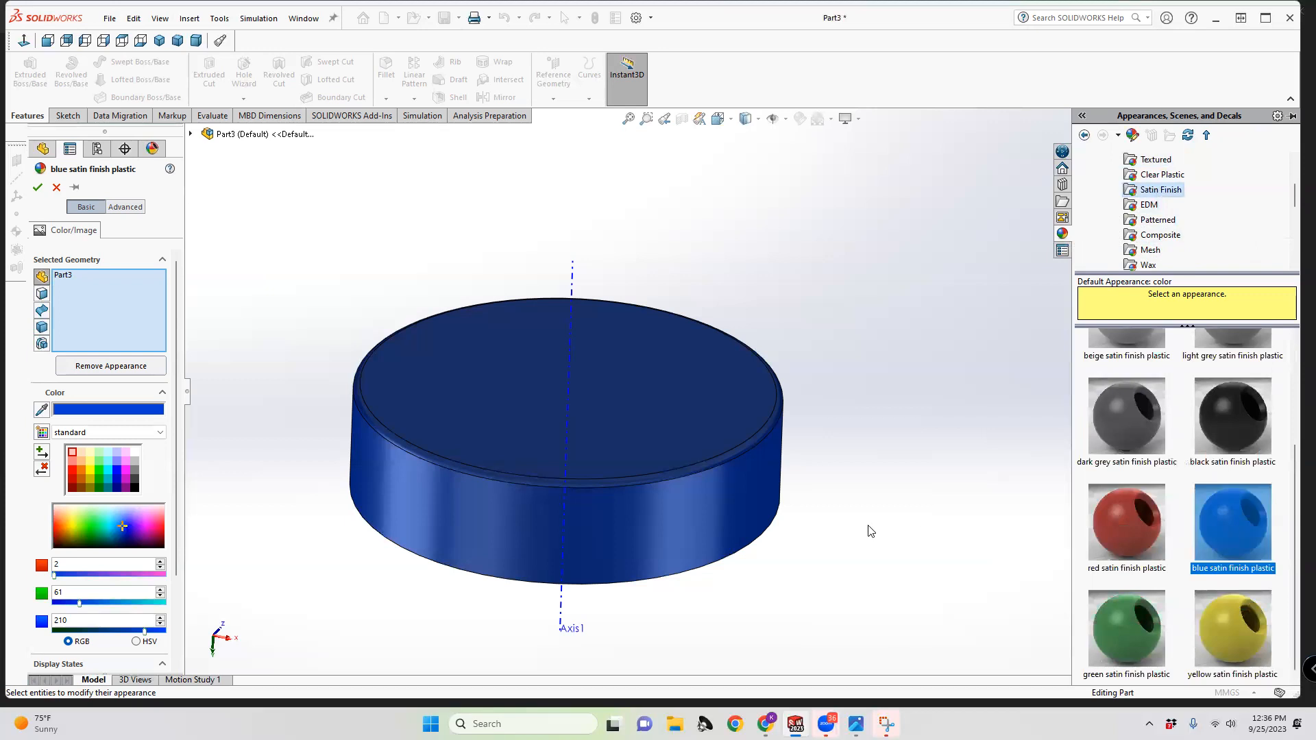
left_click(38, 187)
scroll(674, 397, "up", 3)
middle_click_drag(797, 411, 794, 452)
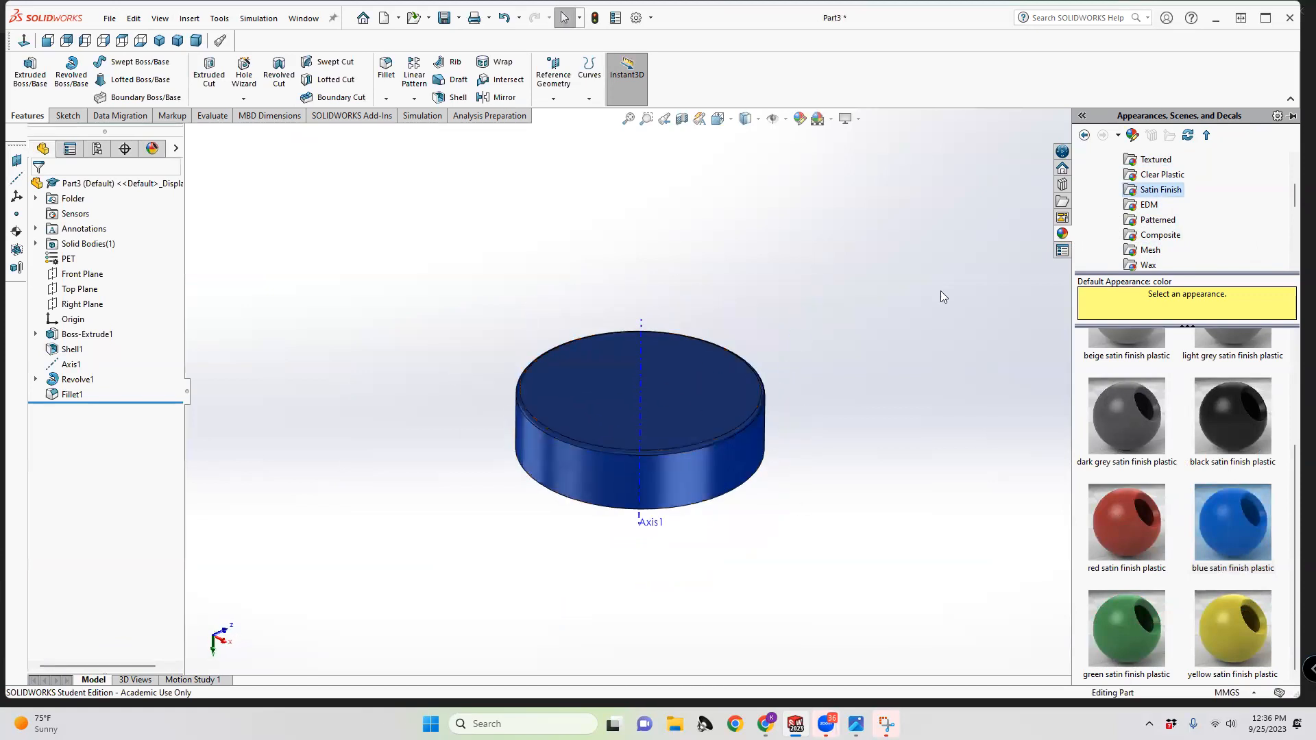
left_click(912, 259)
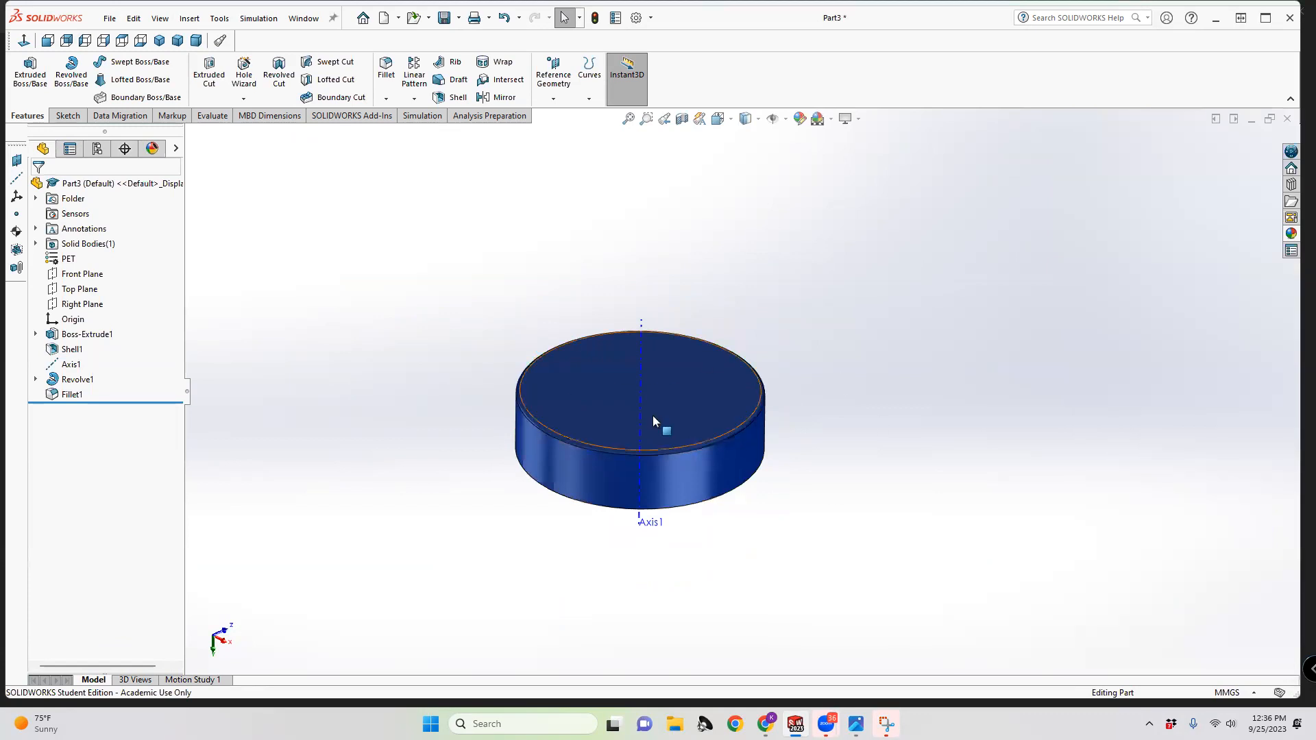
Save the part as "Ball lid pet" in the Fall 23 folder
middle_click_drag(657, 418, 659, 382)
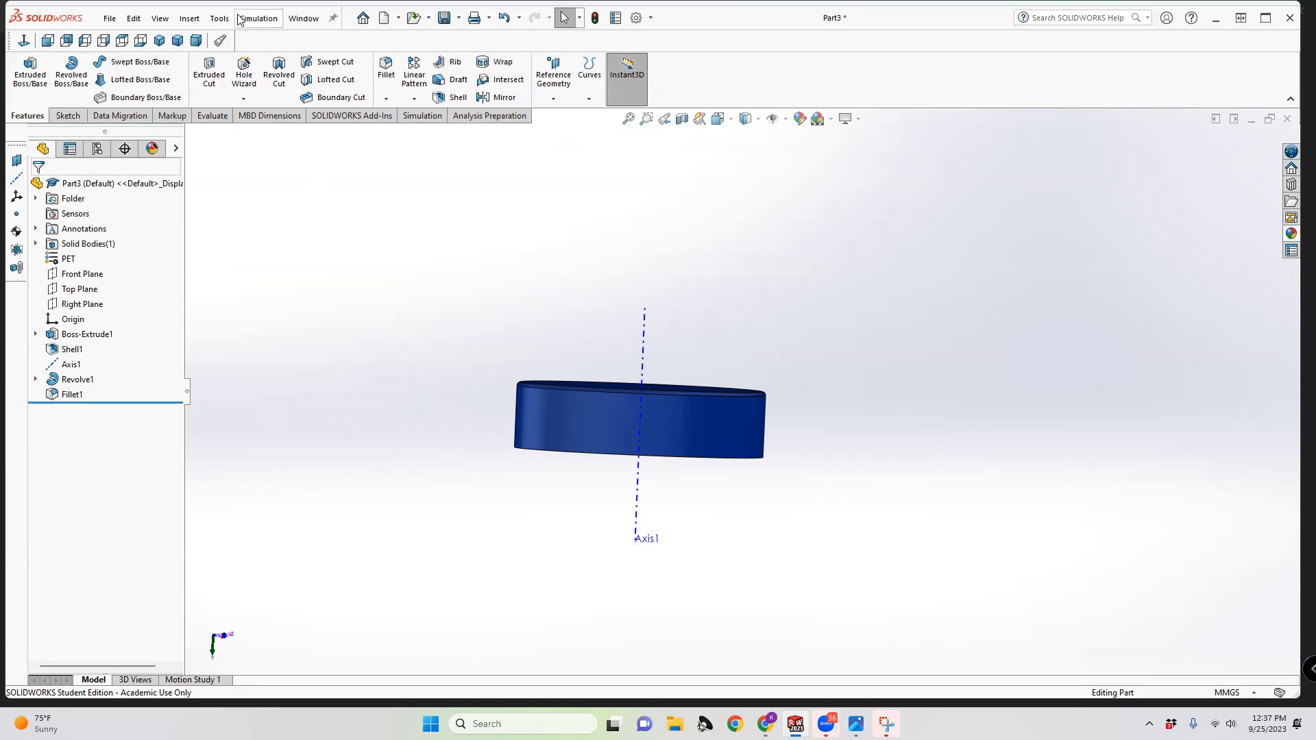
left_click(107, 20)
left_click(155, 185)
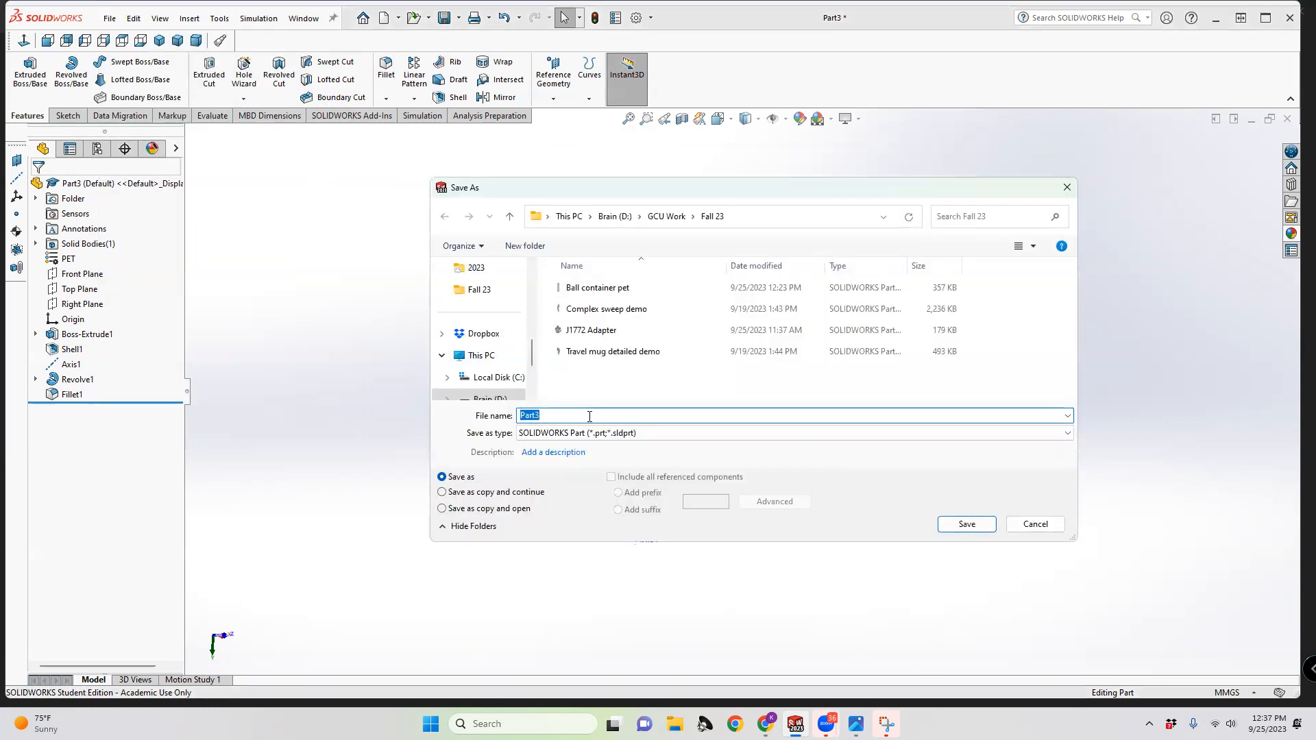
left_click(597, 288)
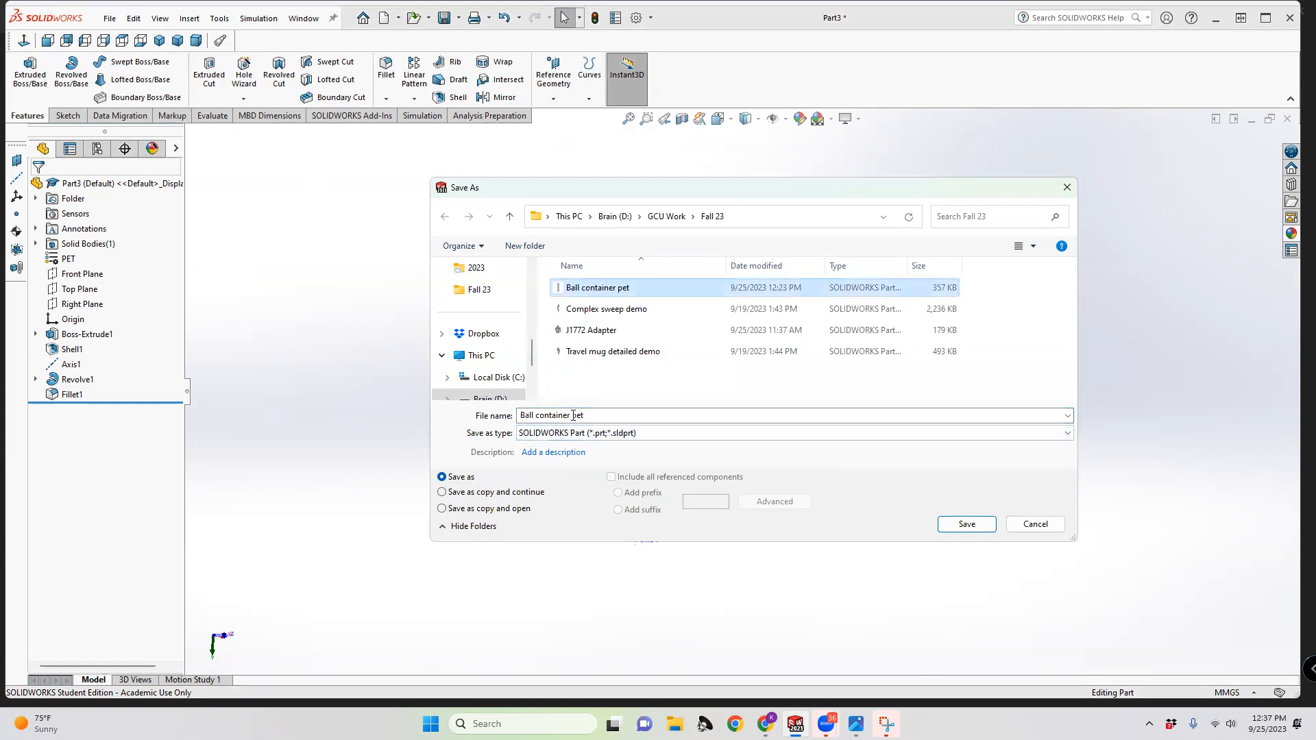
left_click(598, 415)
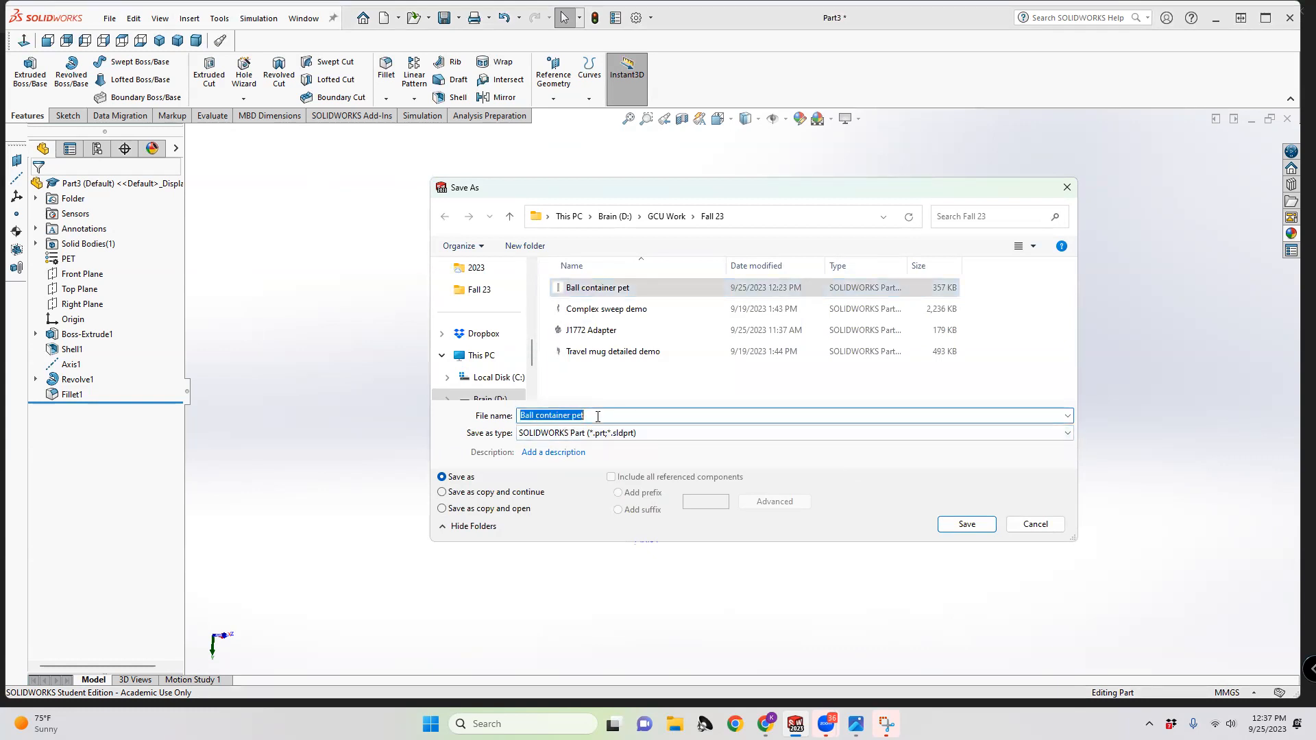
double_click(552, 415)
type("lid")
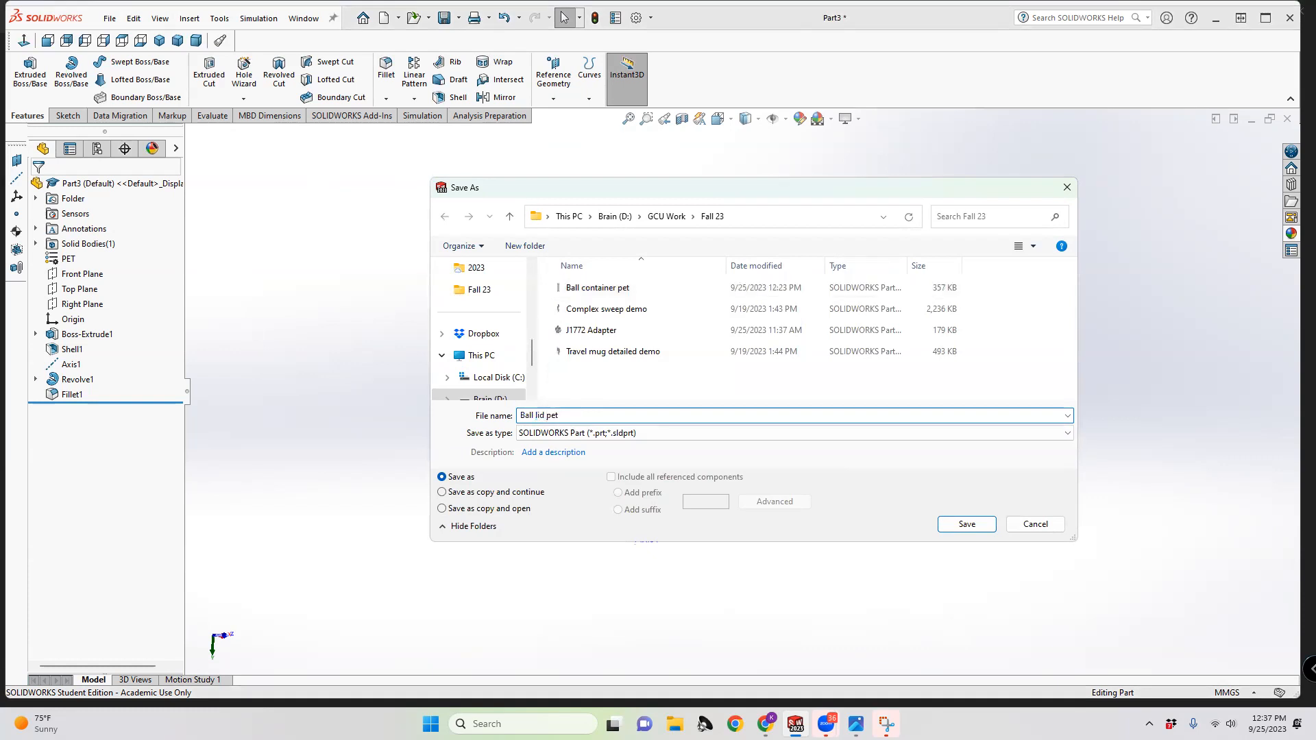
left_click(966, 524)
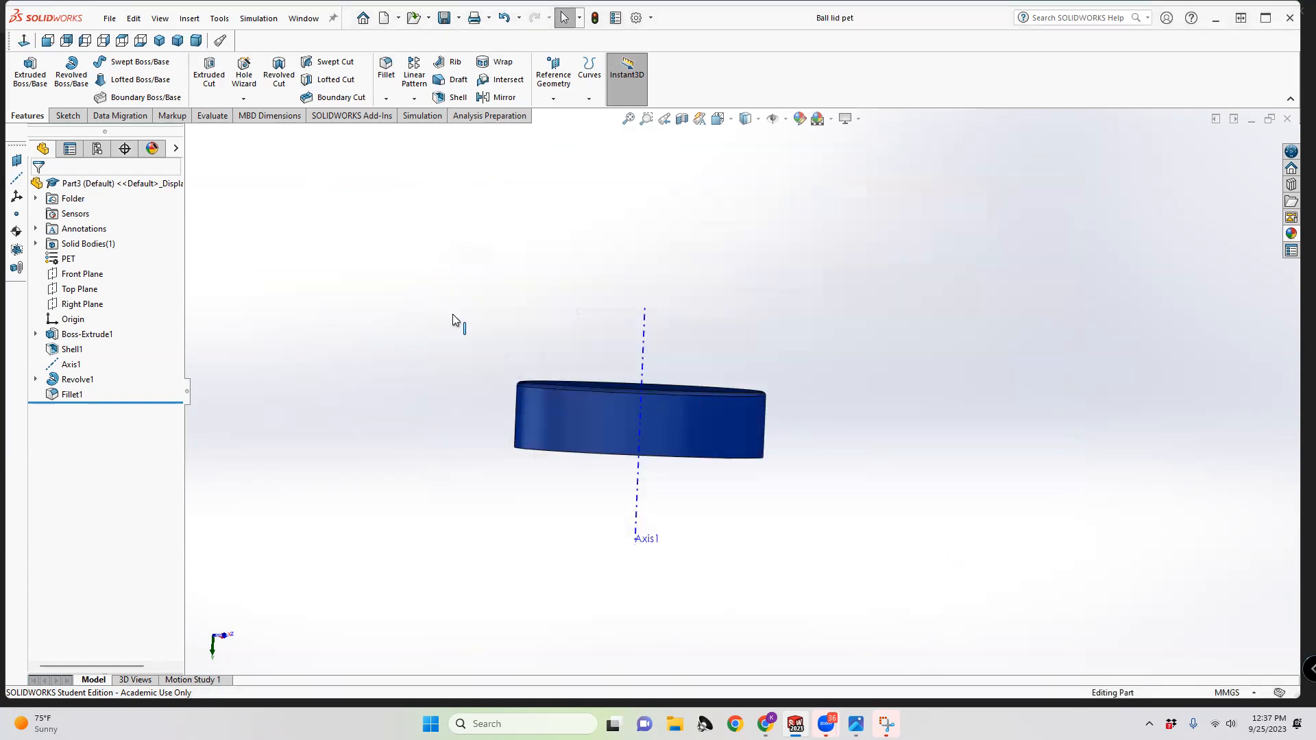
Create a new assembly from the lid part and place Ball container pet in it as the first component
left_click(110, 19)
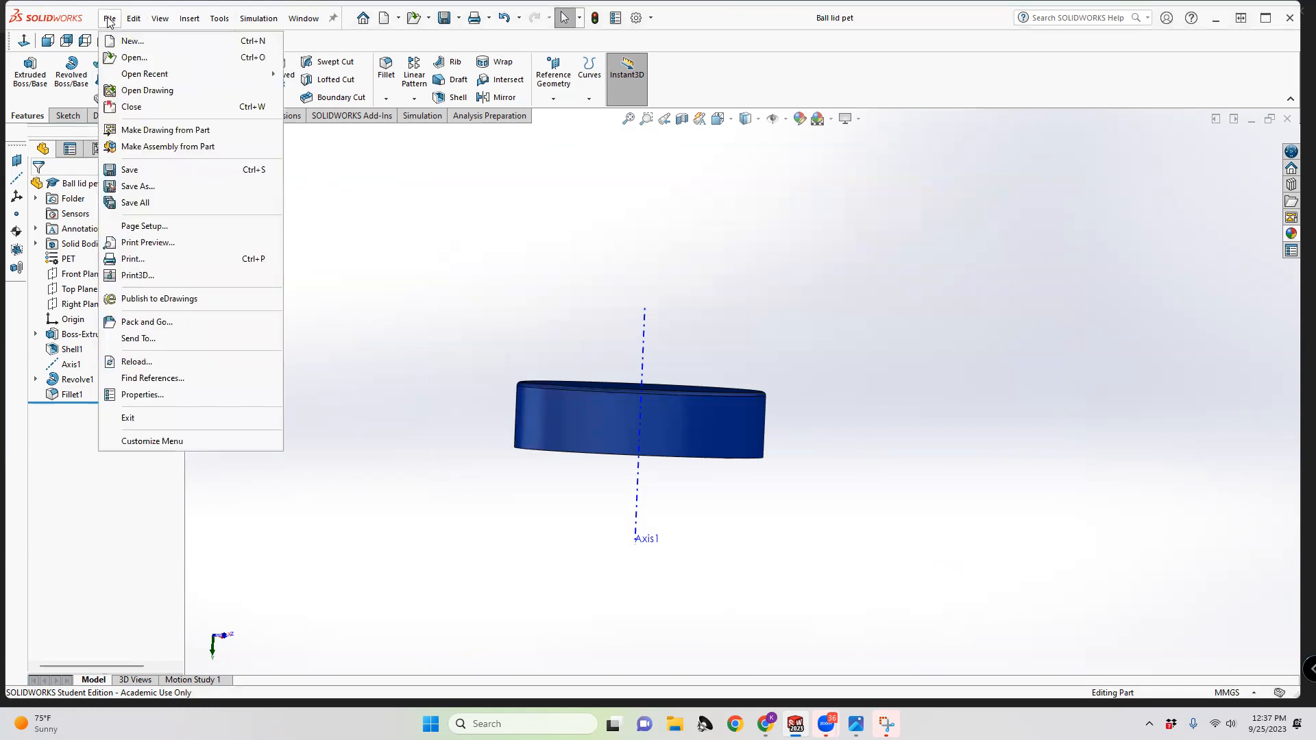
left_click(156, 148)
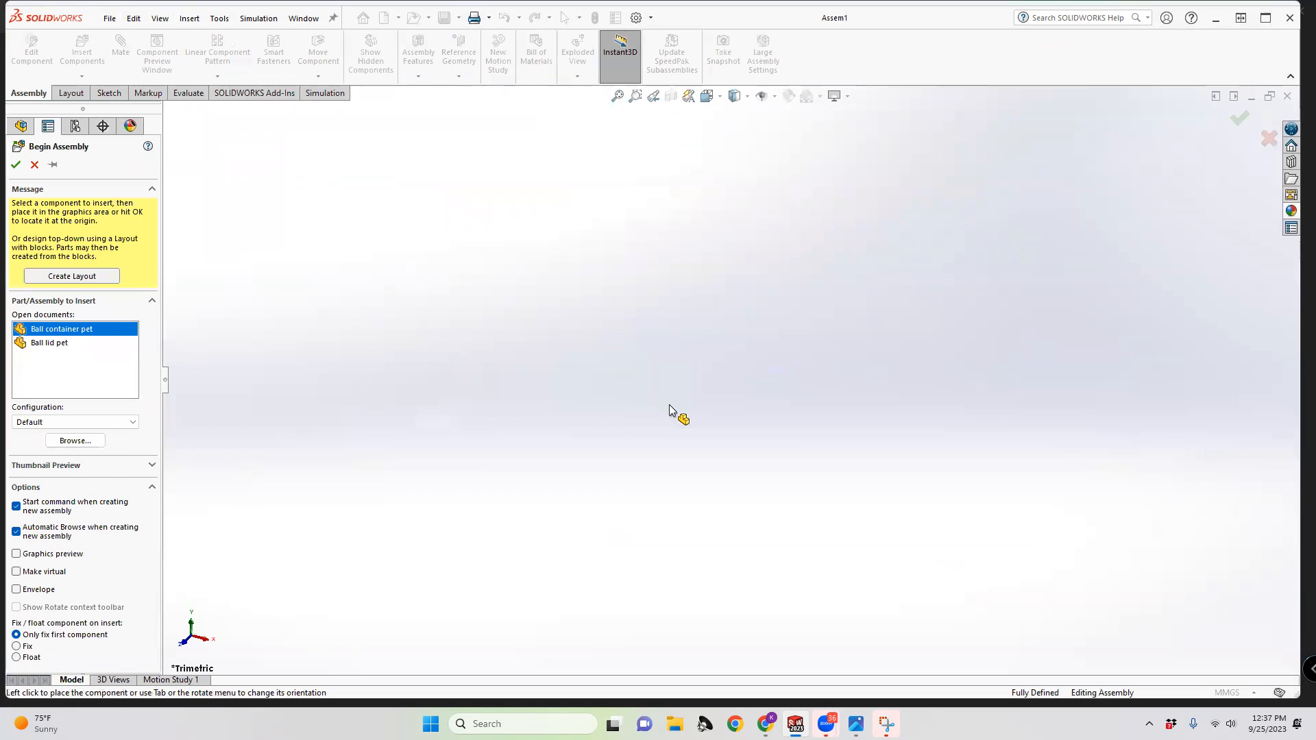
left_click(688, 375)
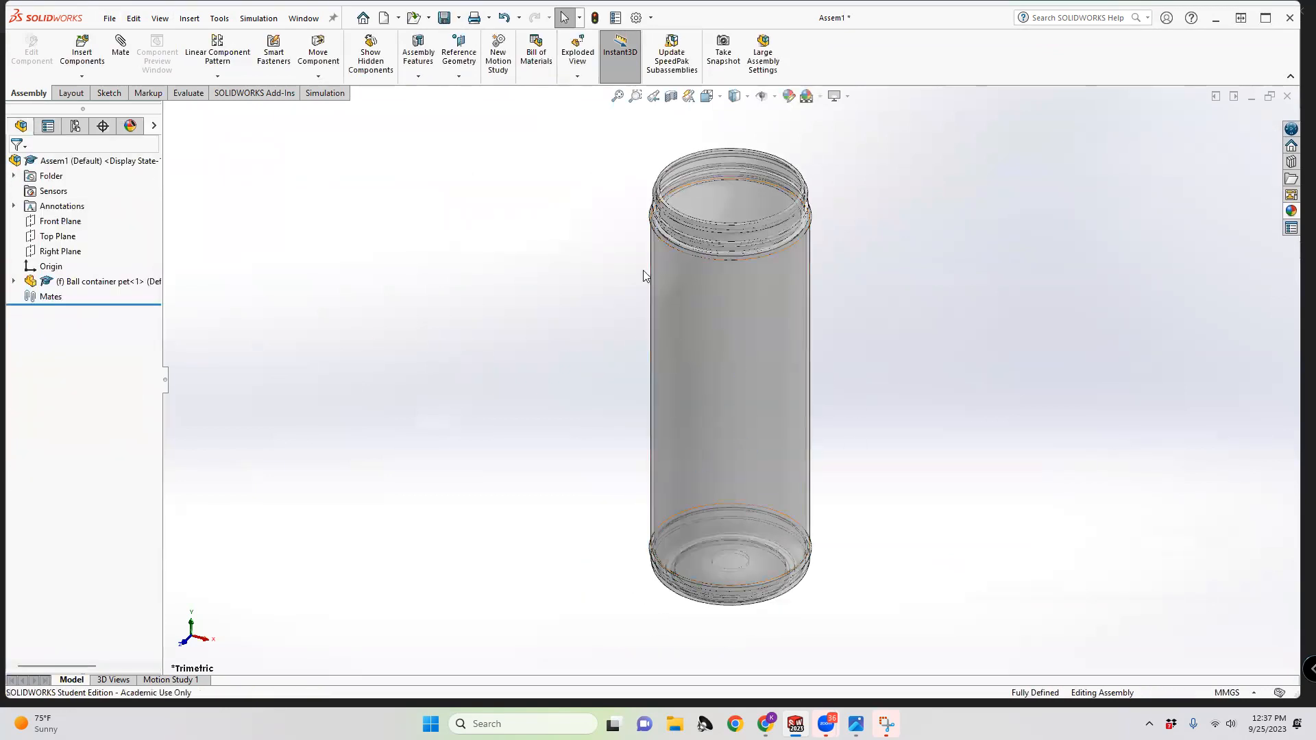
Insert the Ball lid pet part into the assembly, placing it beside the container
left_click(80, 56)
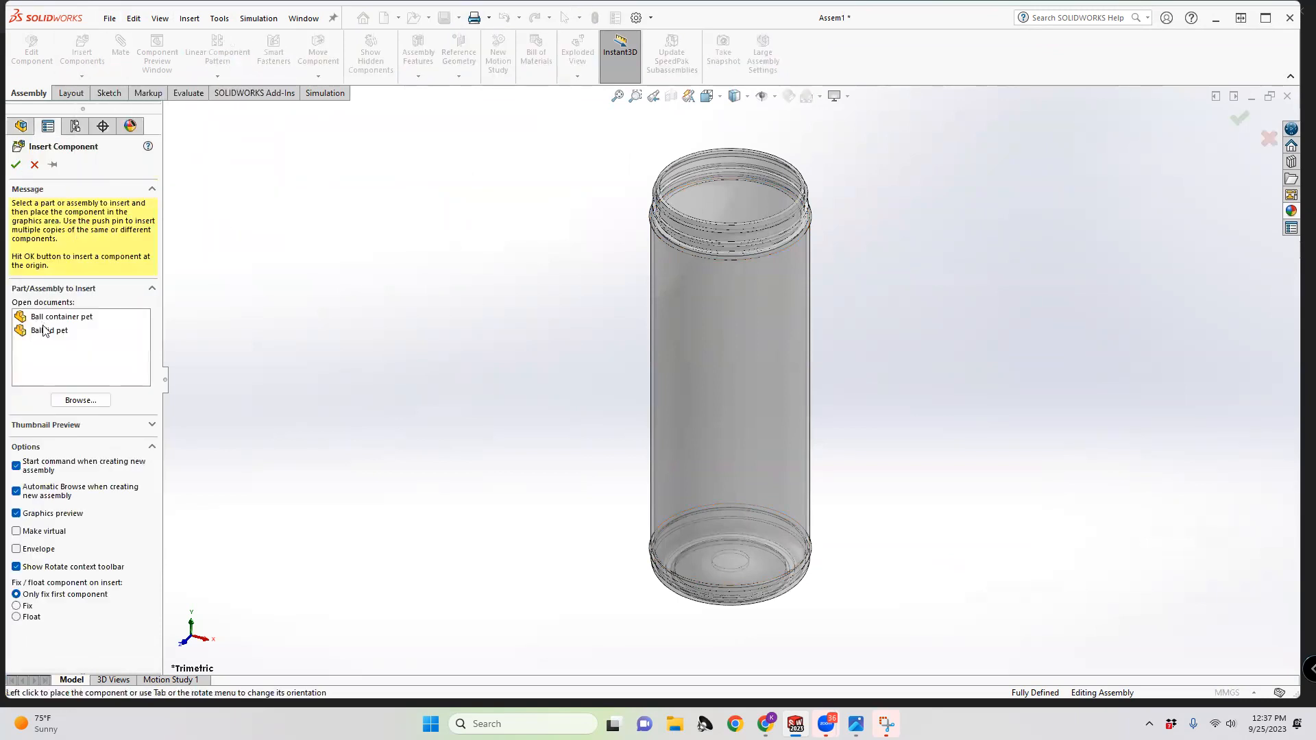
left_click(43, 331)
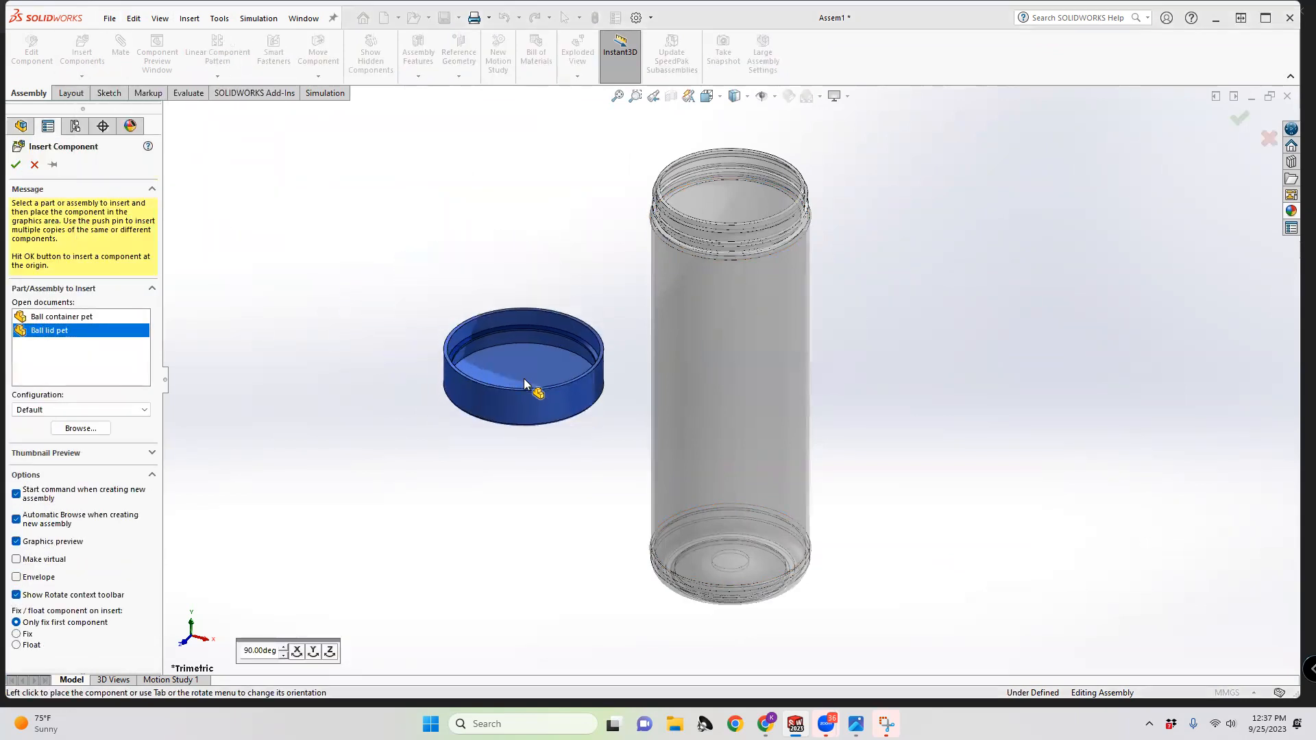
left_click(528, 396)
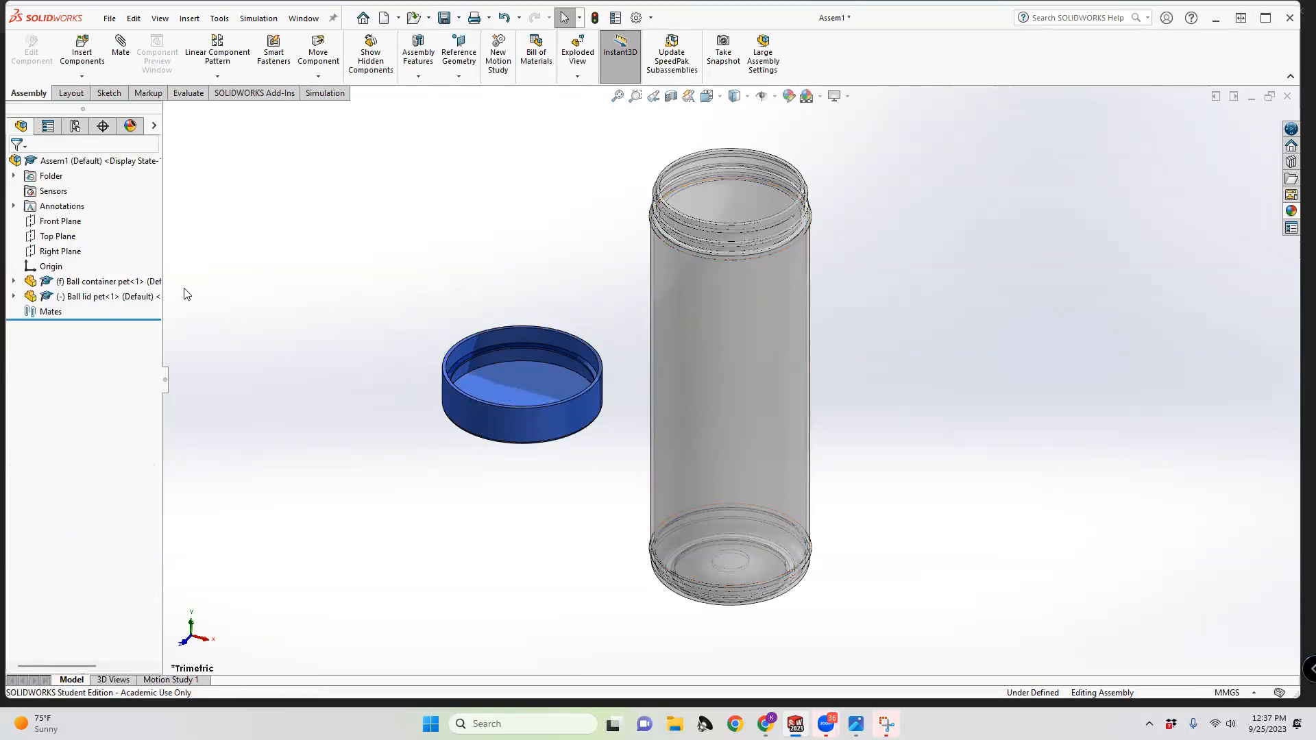
Mate the lid's inner cylindrical face concentric with the container's body, flipping the mate alignment so the lid faces the other way
left_click(122, 71)
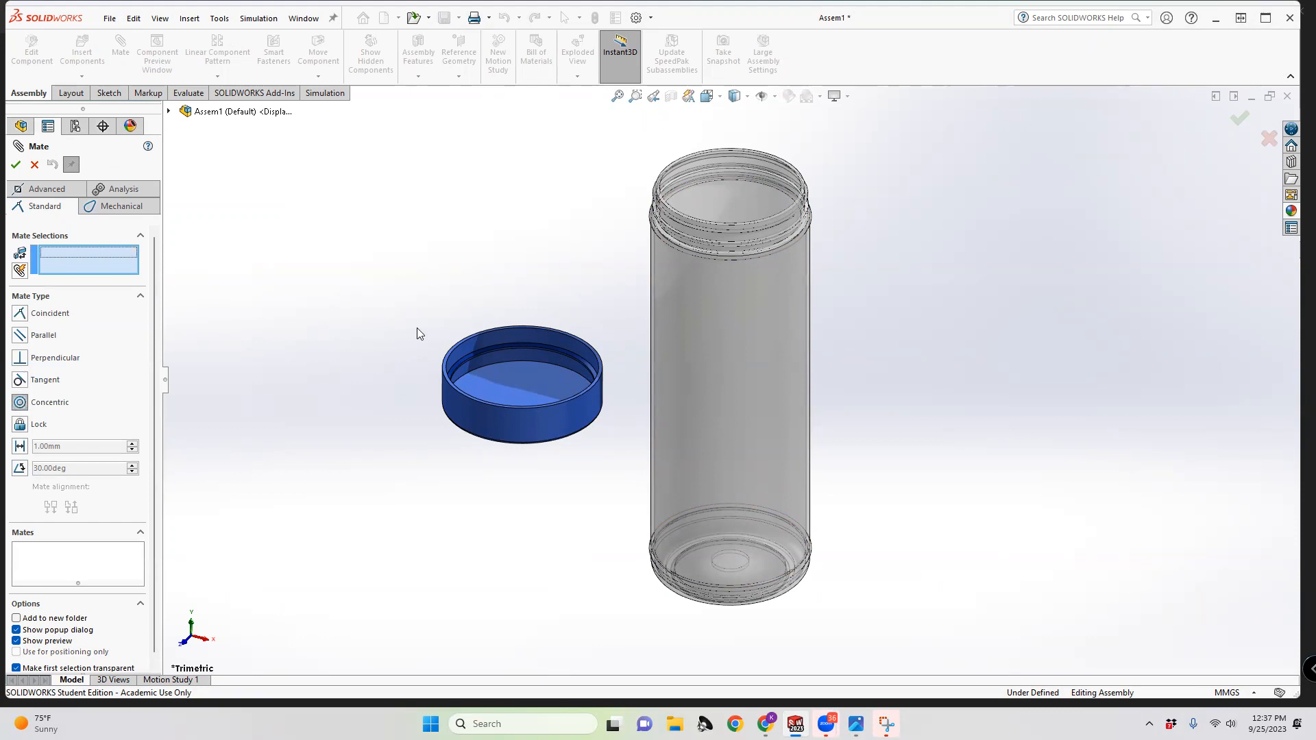
left_click(511, 351)
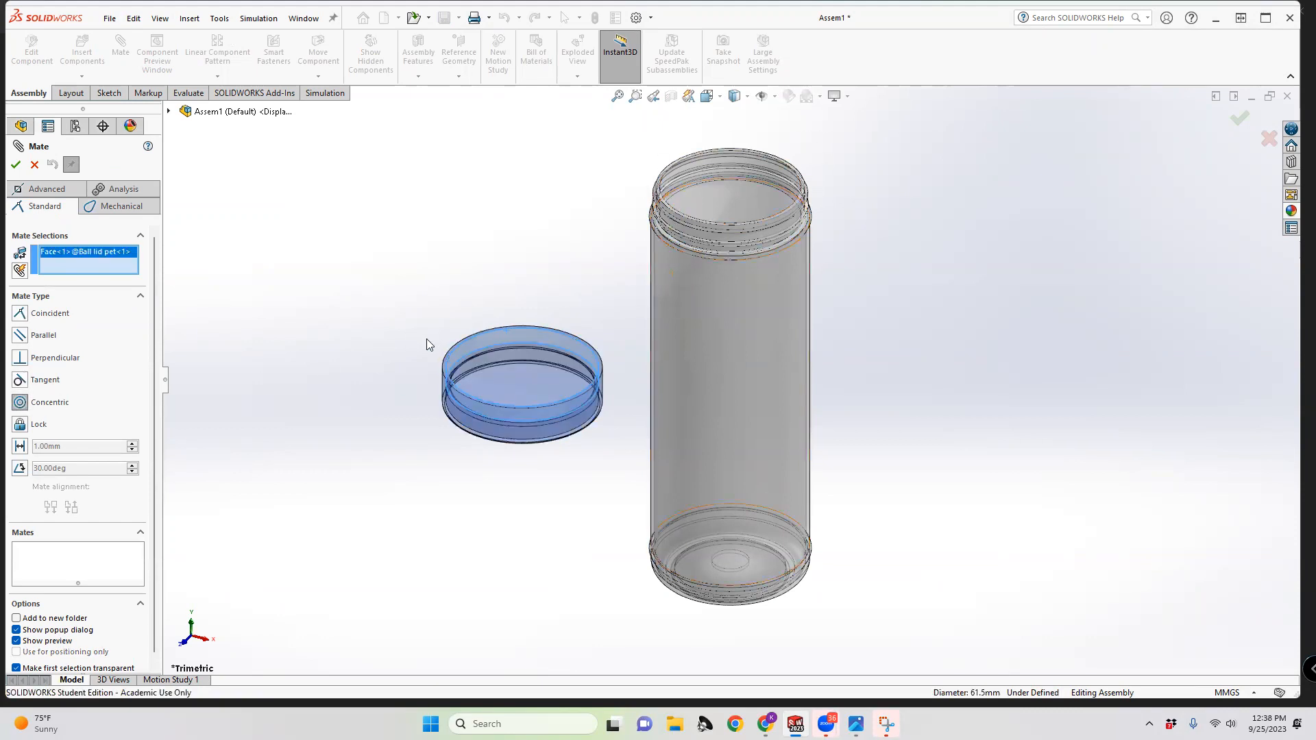
left_click(651, 322)
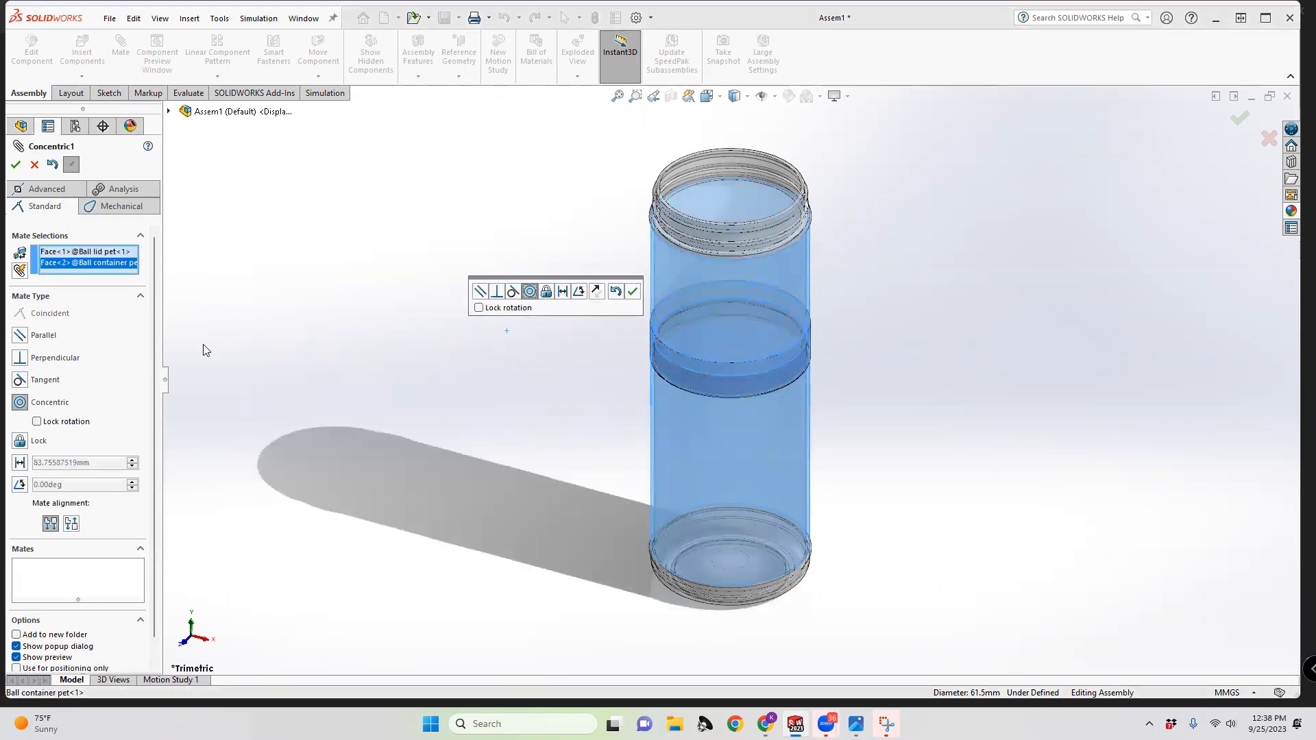
left_click(72, 525)
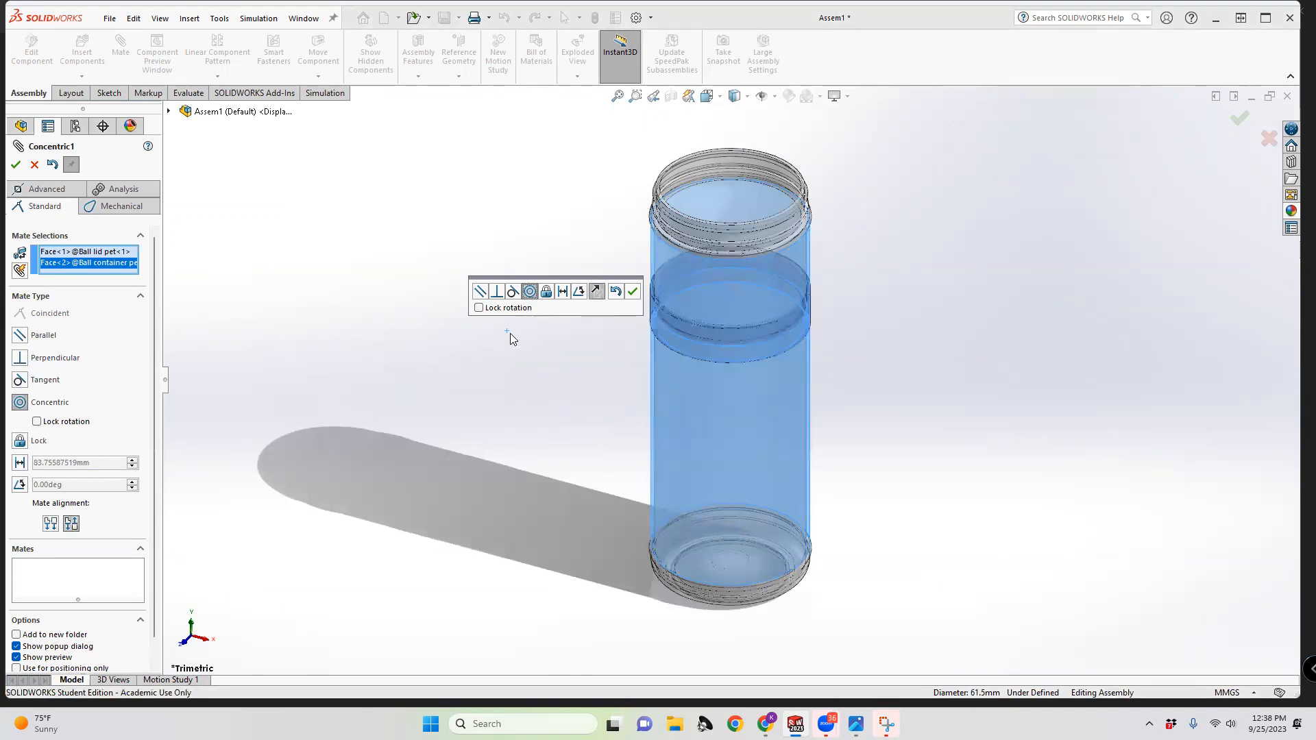
left_click(15, 165)
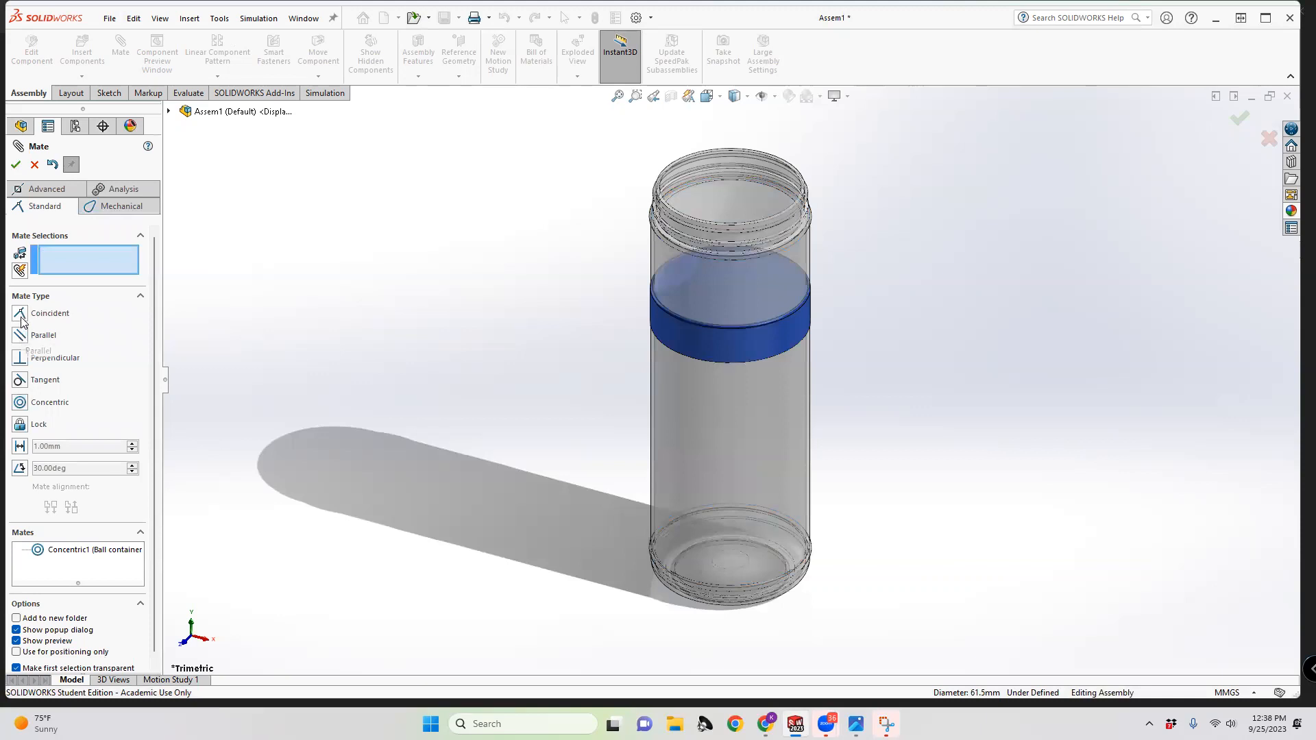
Set up a 1 mm distance mate between the lid's flat inner face and the container's top rim
left_click(19, 446)
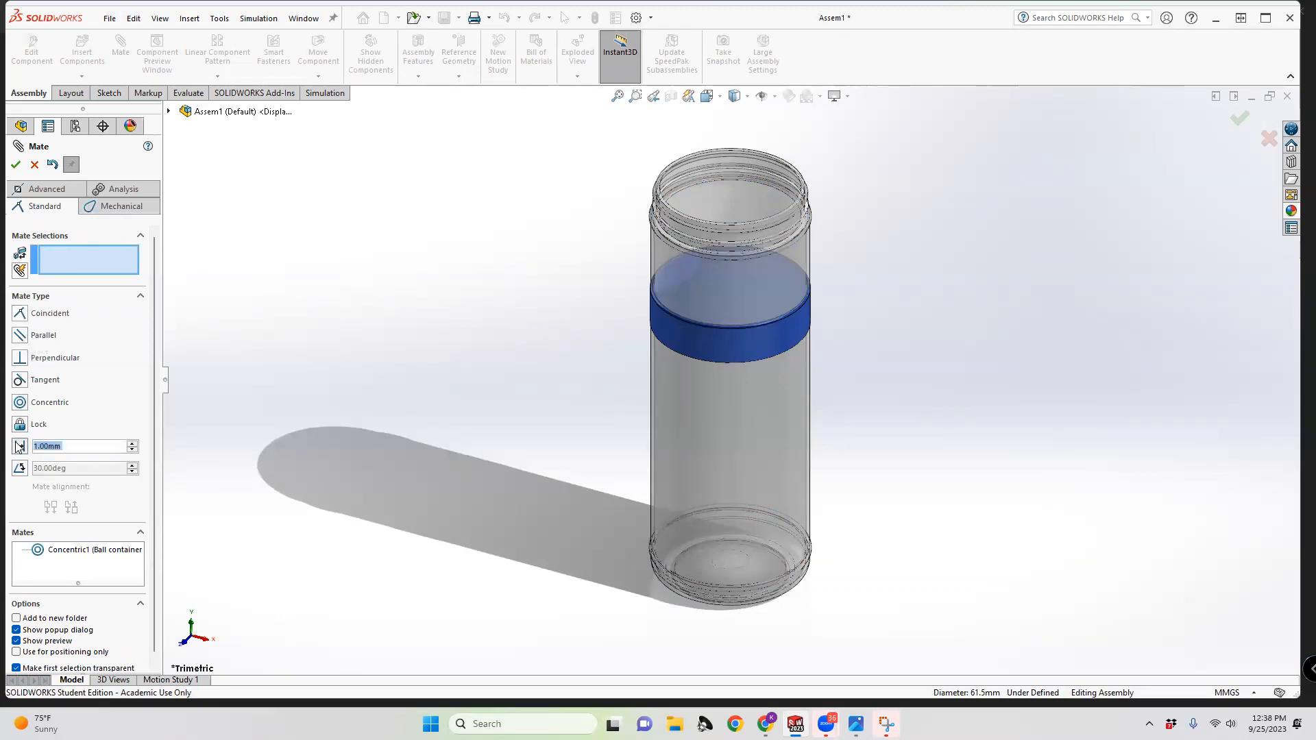
middle_click_drag(704, 317, 708, 194)
scroll(699, 240, "up", 4)
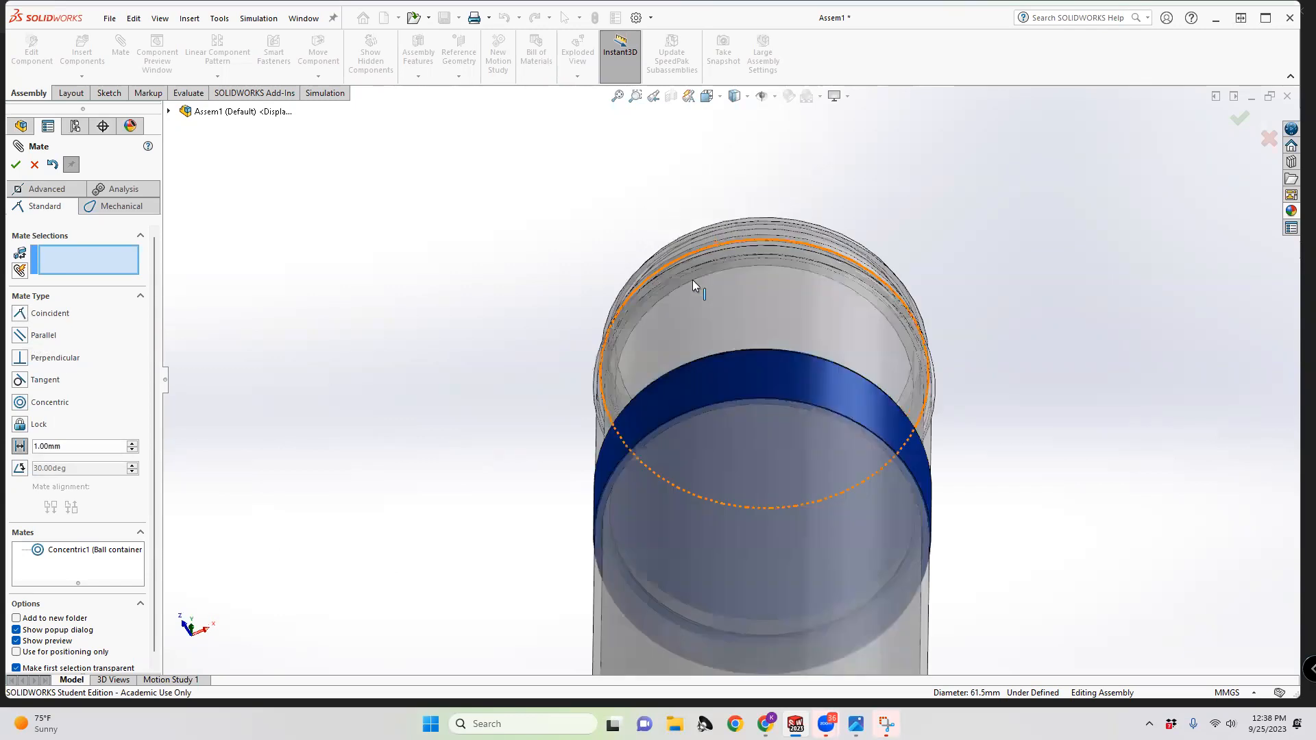
left_click(710, 446)
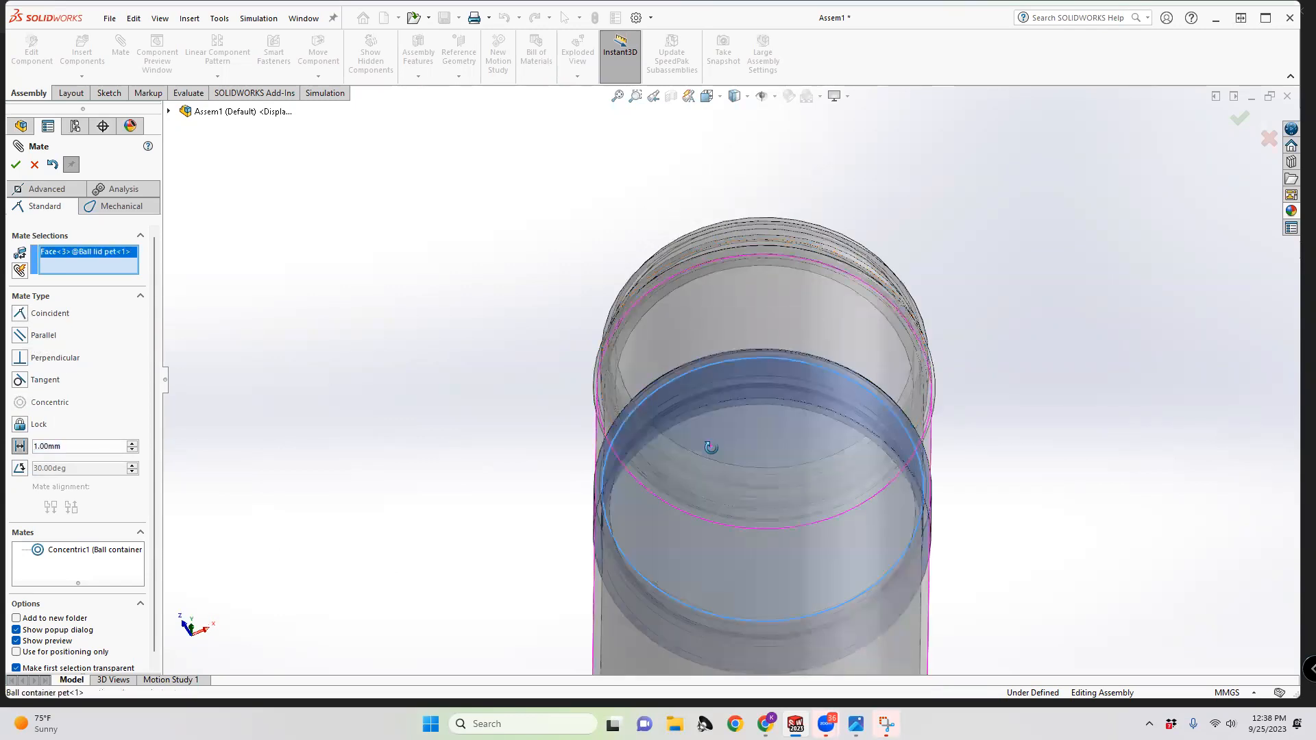
middle_click_drag(710, 445, 705, 599)
scroll(718, 367, "down", 3)
middle_click_drag(726, 240, 711, 289)
scroll(709, 294, "up", 3)
scroll(710, 294, "up", 3)
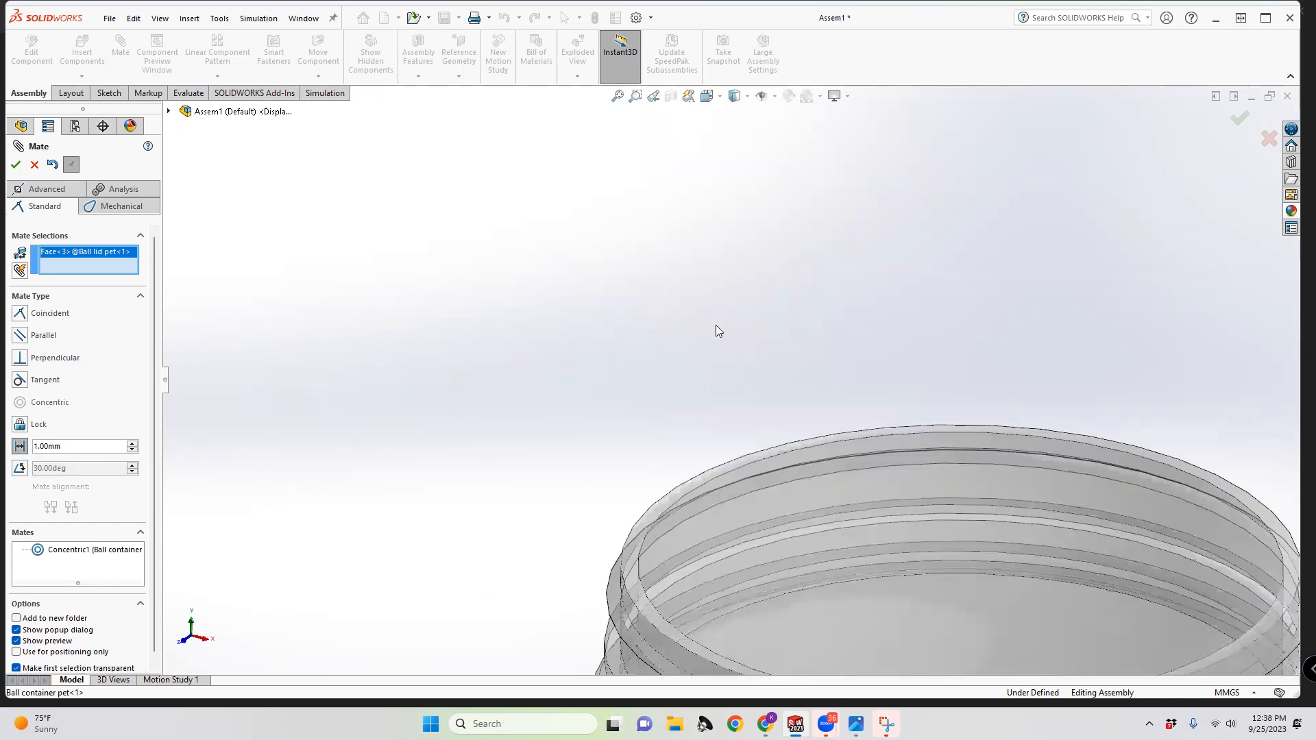
left_click(688, 485)
scroll(696, 449, "up", 4)
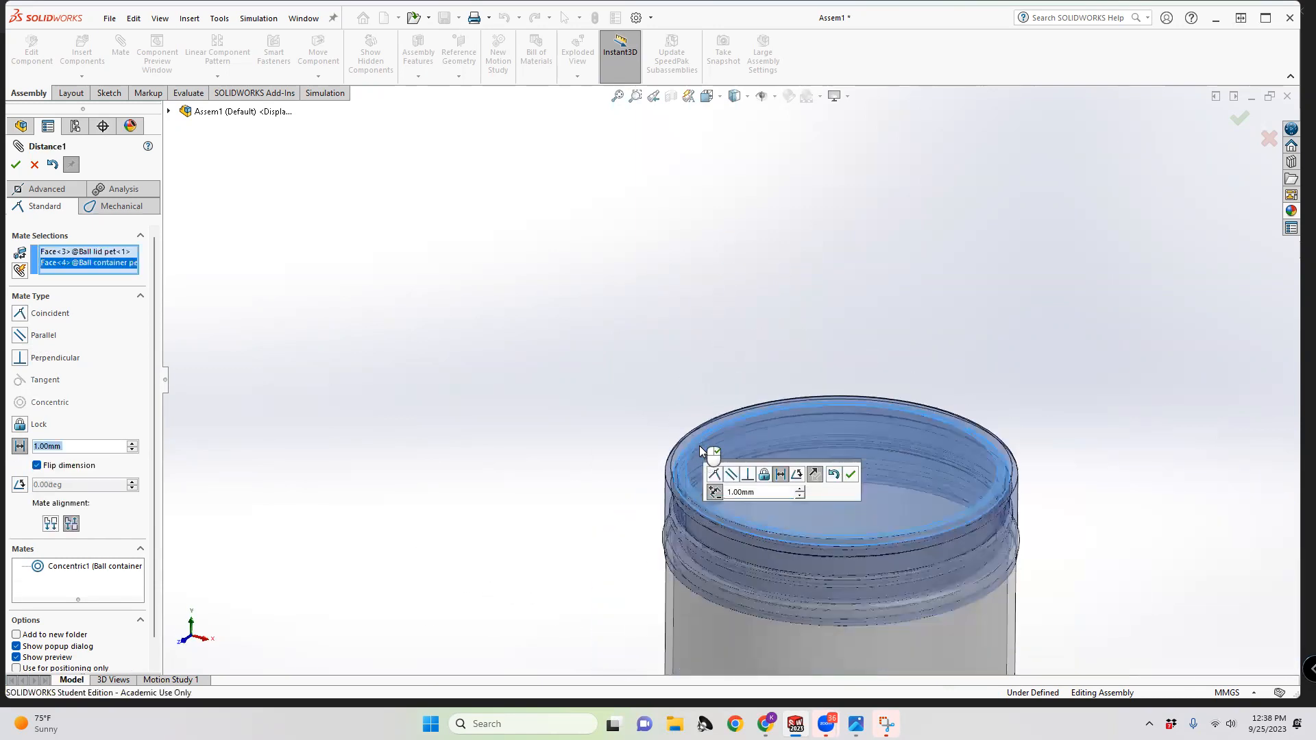
scroll(699, 450, "up", 2)
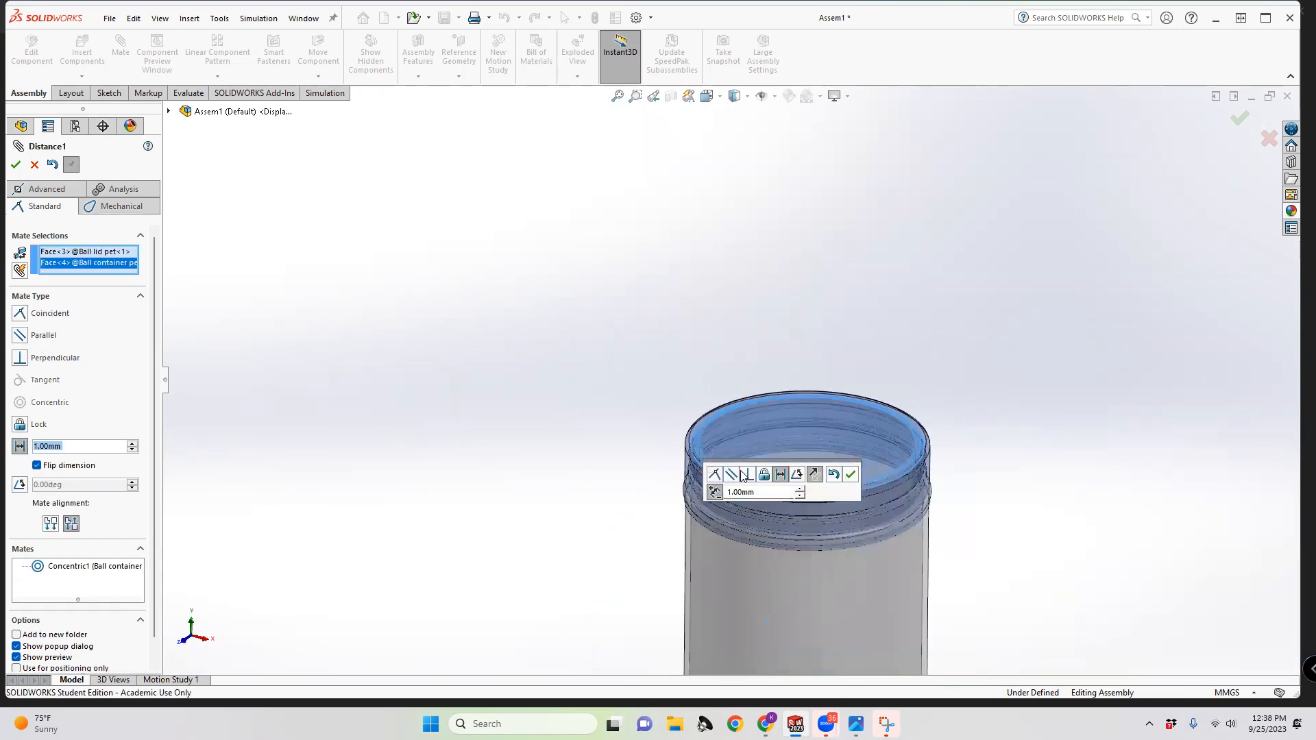
left_click(849, 475)
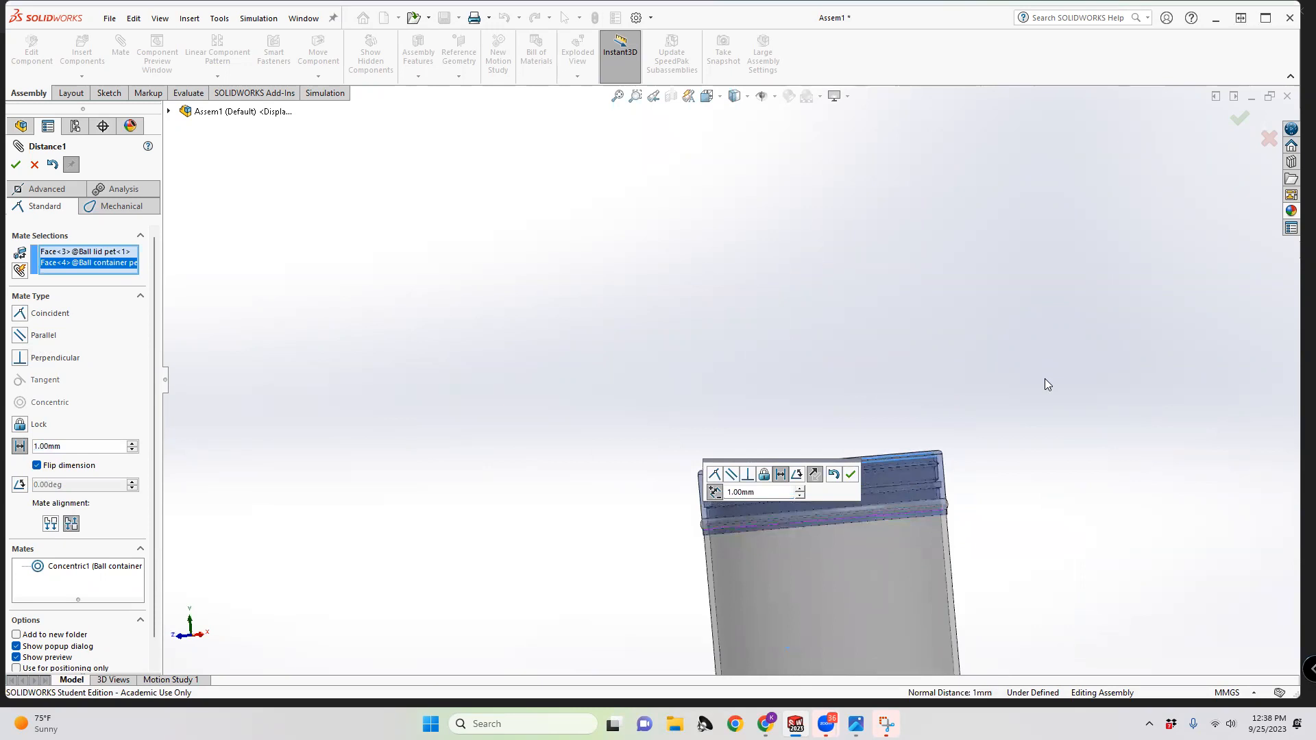
Set the lid-to-rim distance to 4 mm, turn off its flipped dimension direction and accept the distance mate
left_click(799, 489)
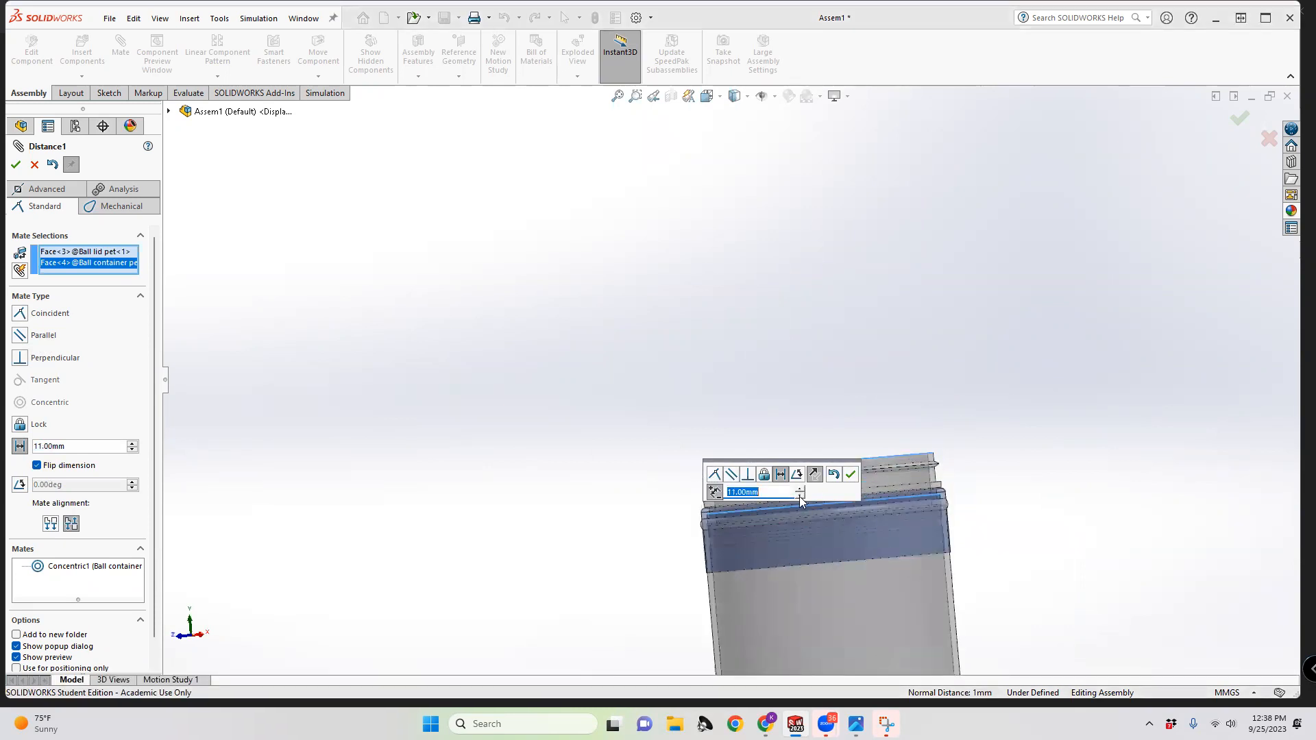
left_click(800, 497)
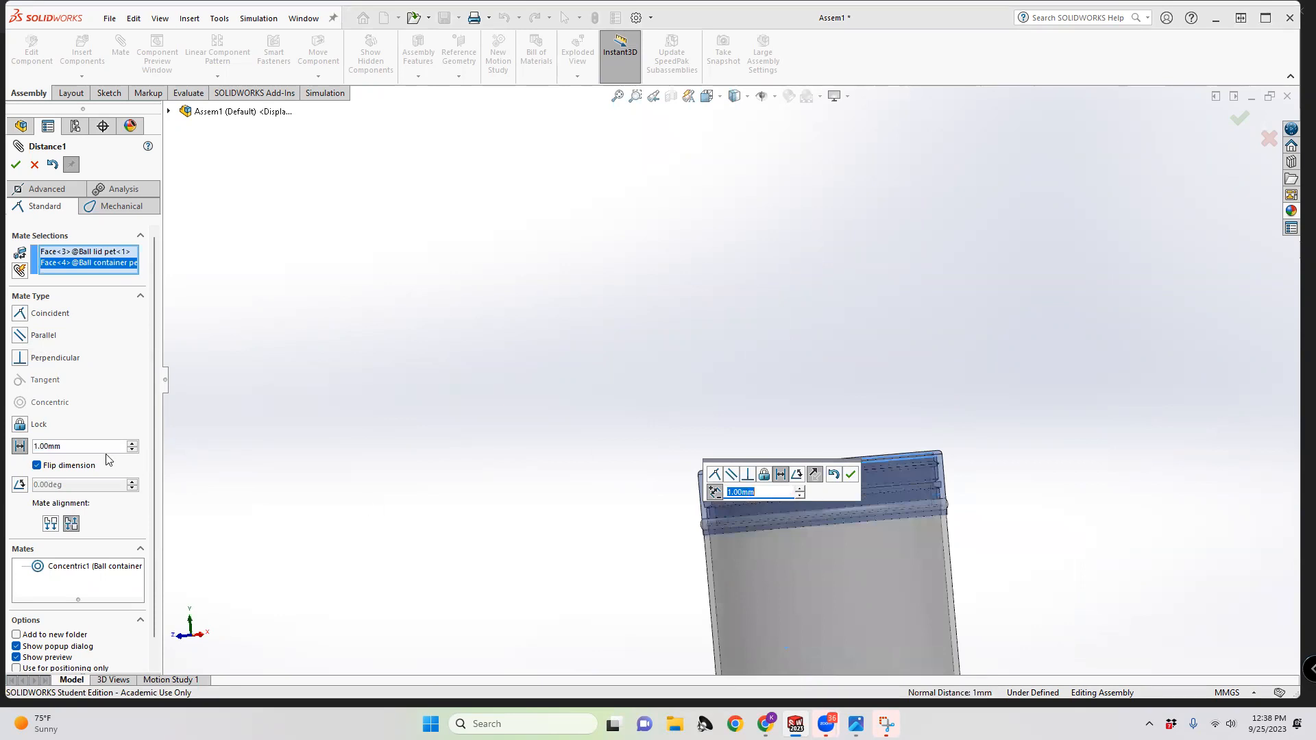
left_click(38, 447)
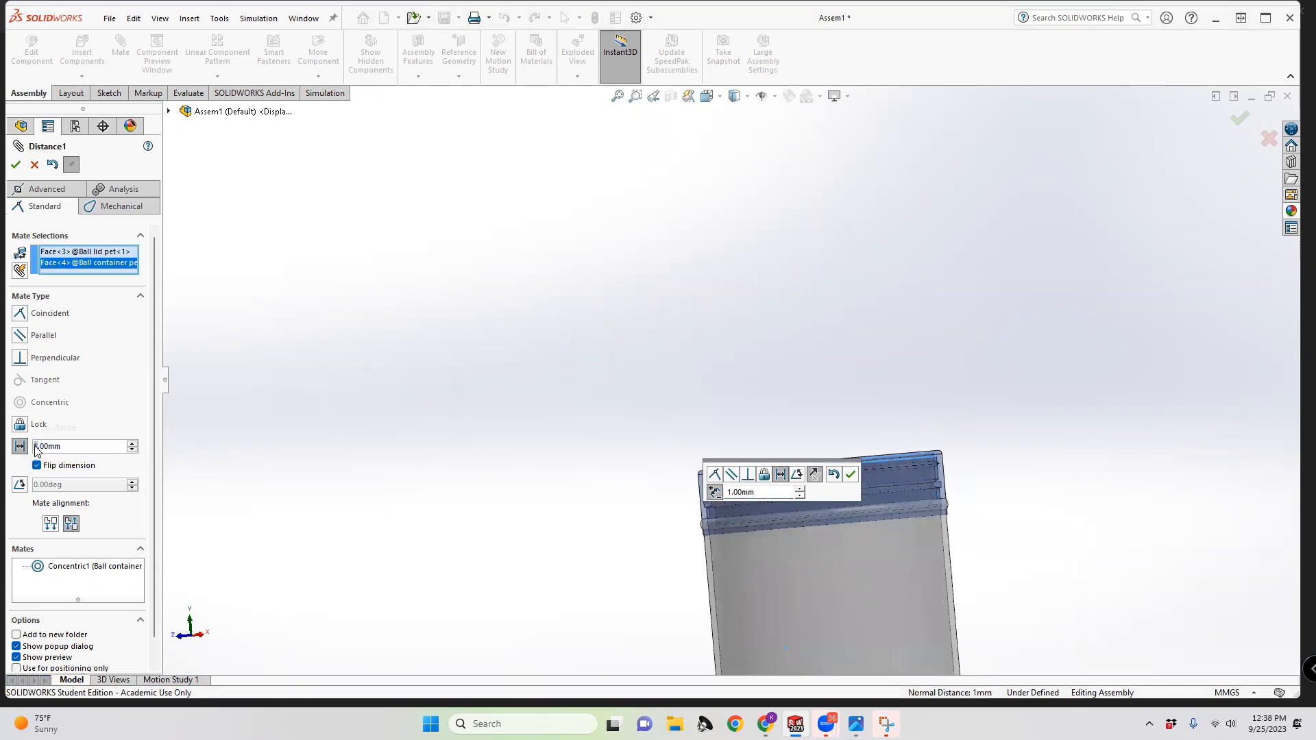
right_click(37, 446)
type("3")
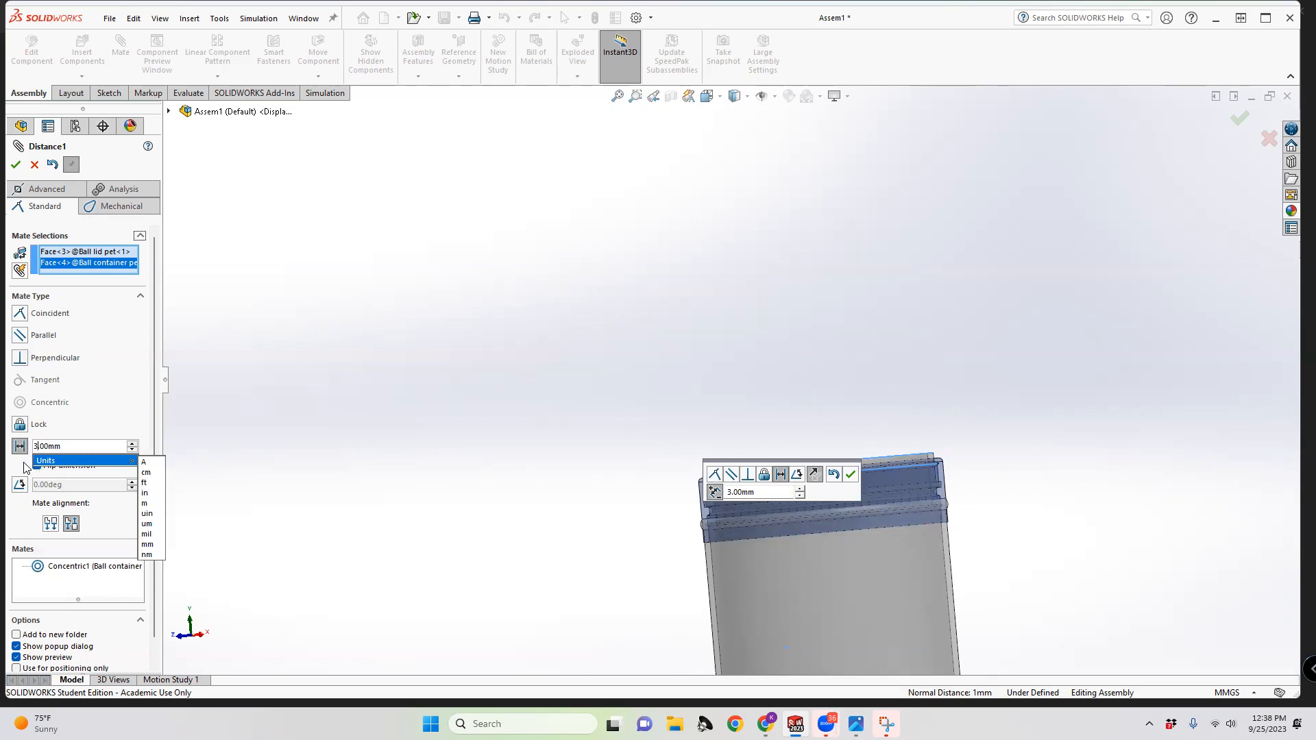
left_click(36, 468)
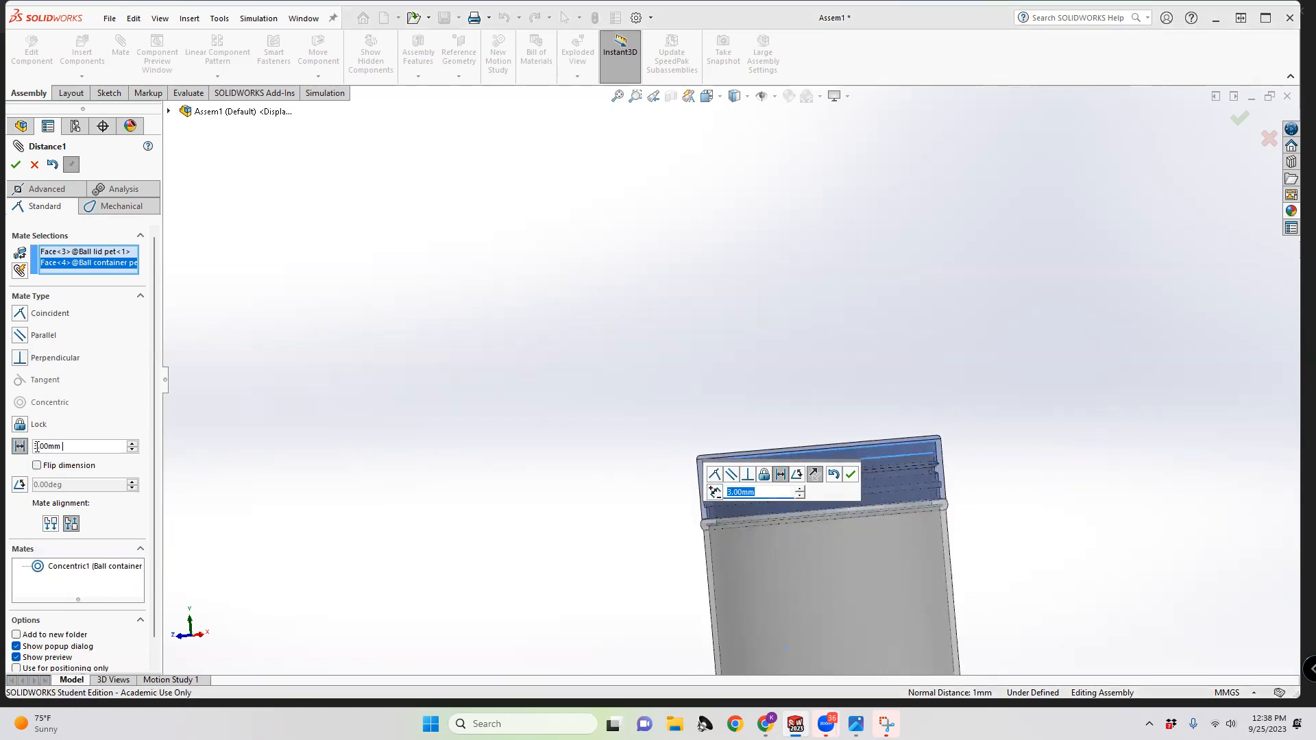
left_click(32, 448)
left_click_drag(37, 447, 28, 447)
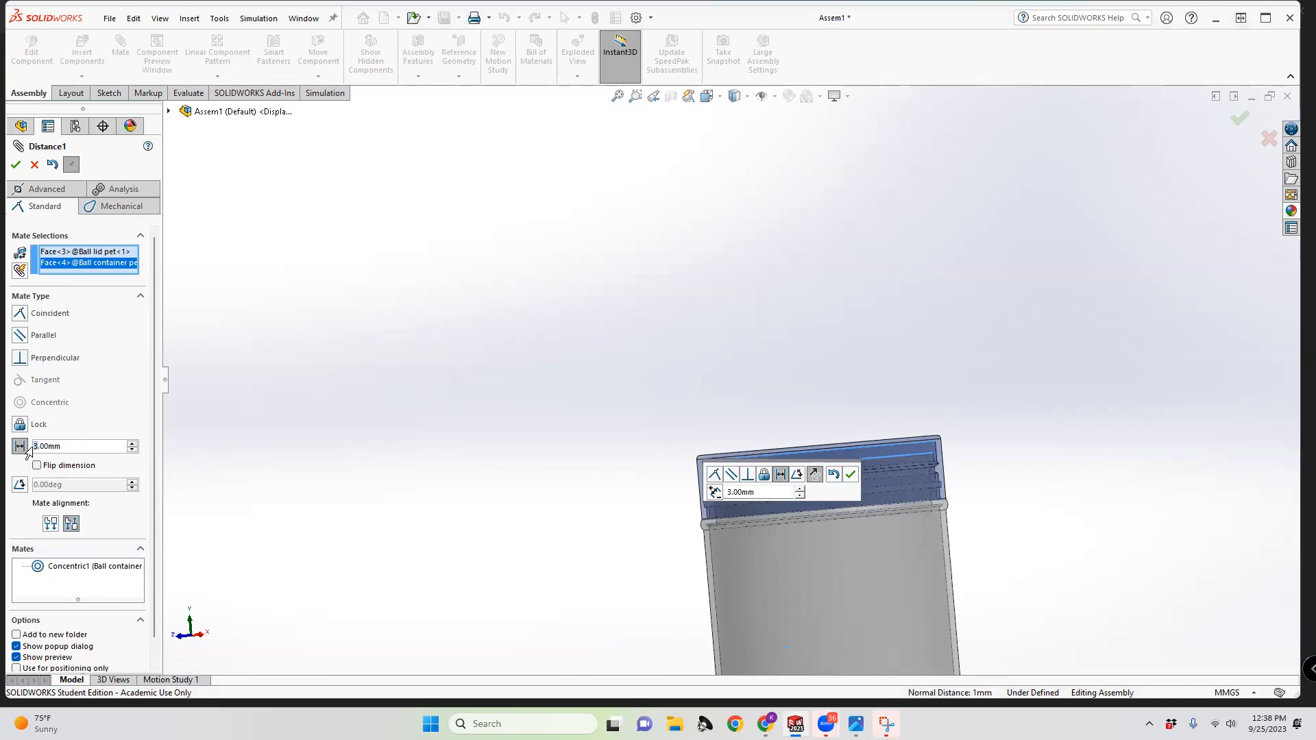
type("4")
key("Return")
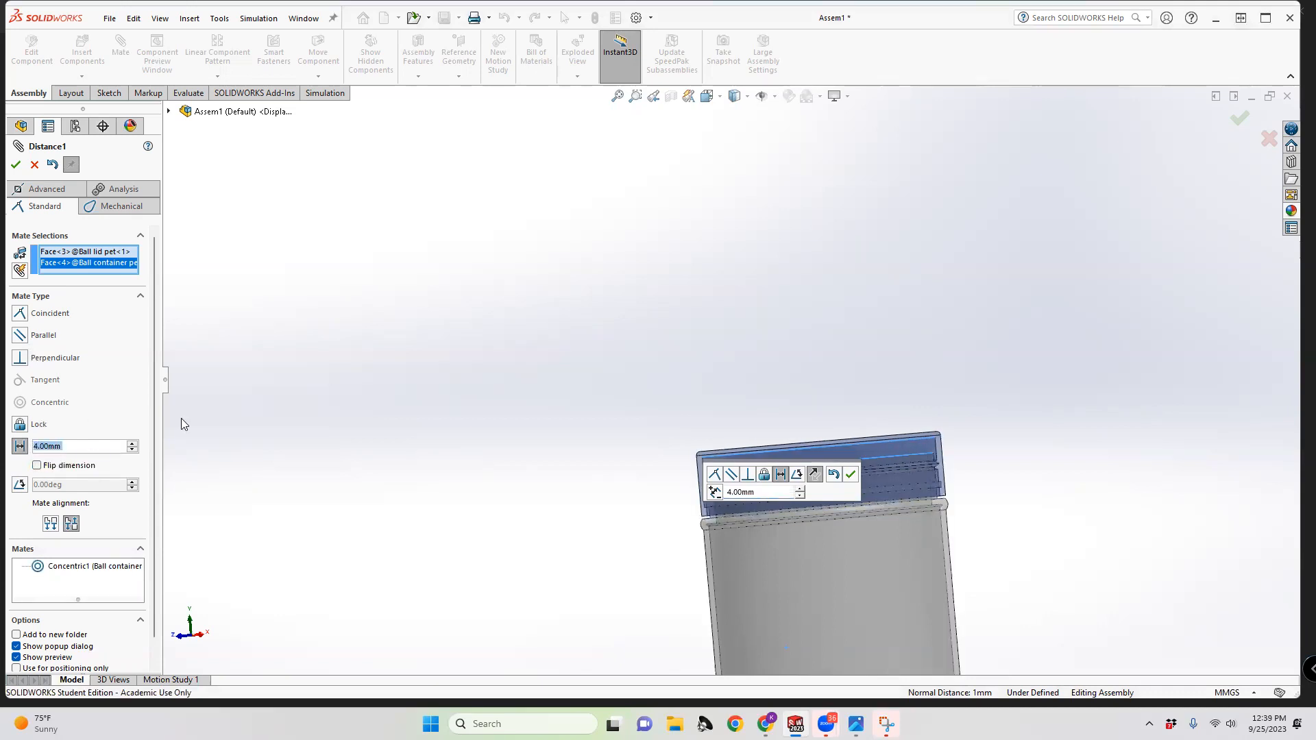
left_click(852, 475)
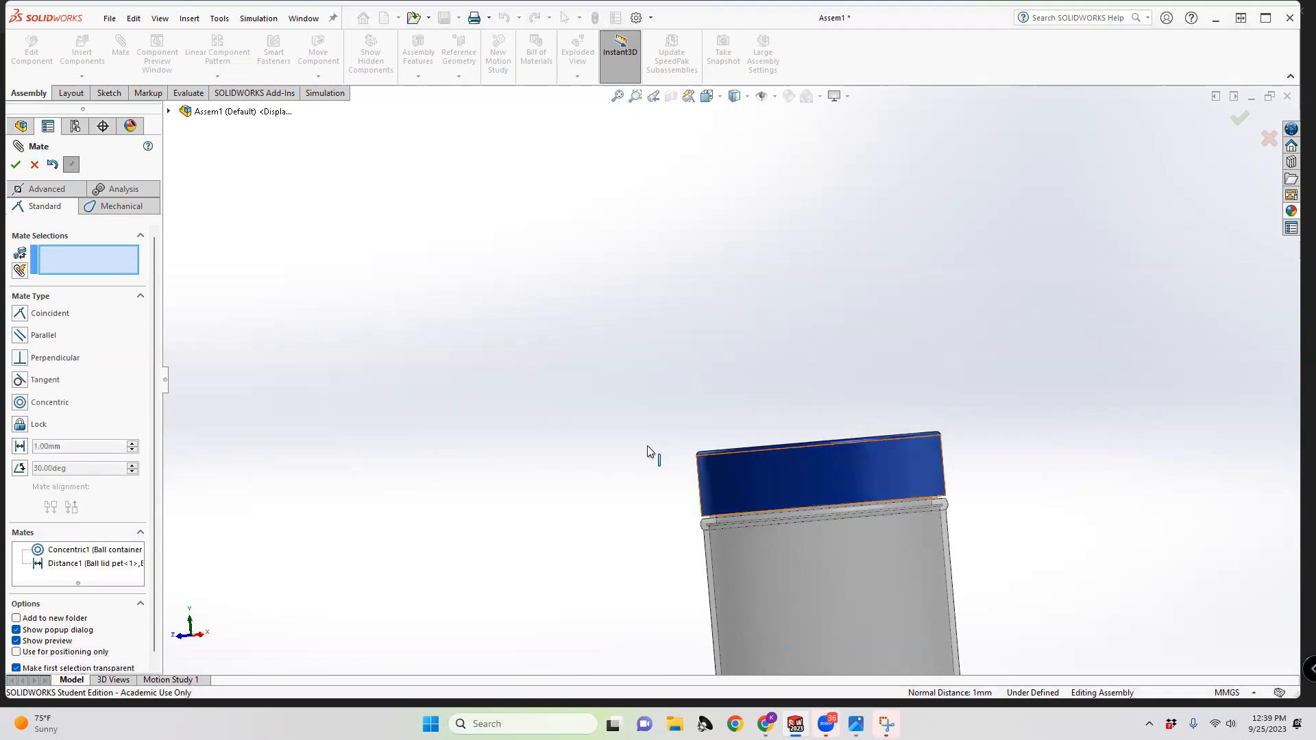
Leave the Mate command and examine from several angles how the lid seats on the container
middle_click_drag(687, 403, 724, 493)
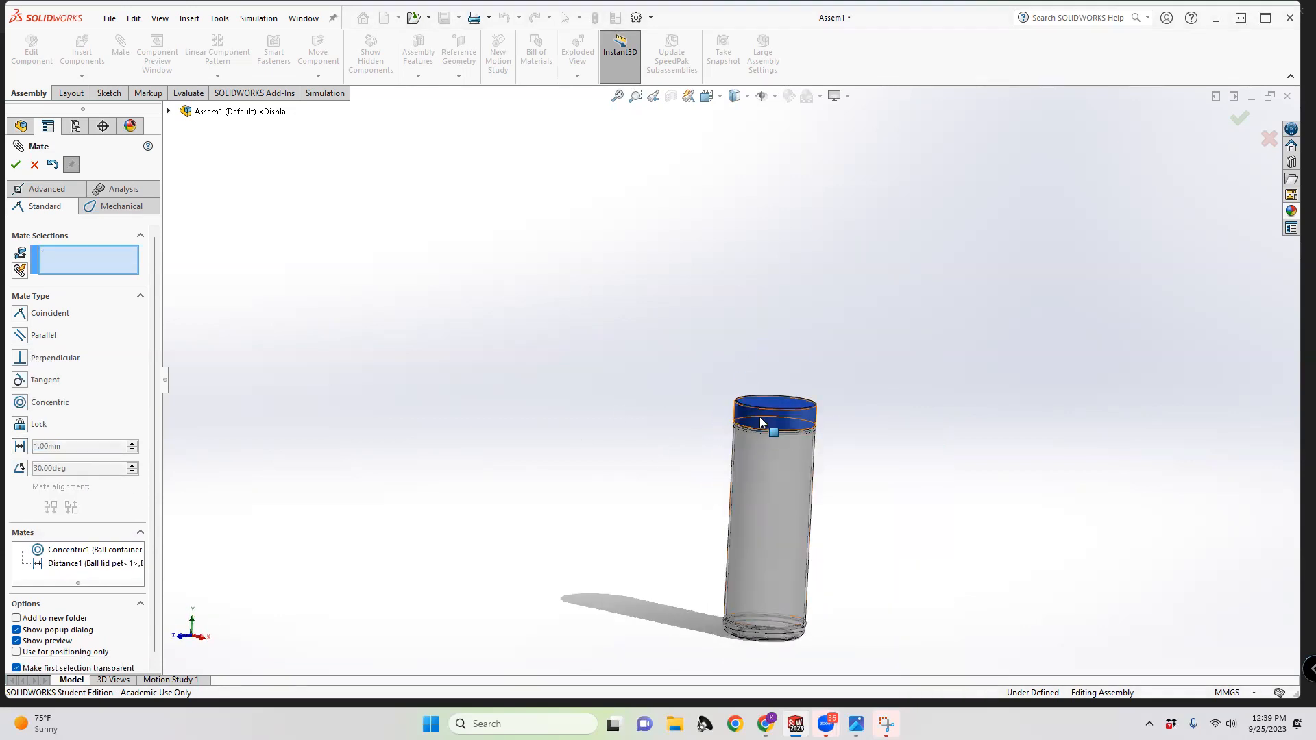
scroll(781, 442, "down", 6)
scroll(818, 449, "down", 2)
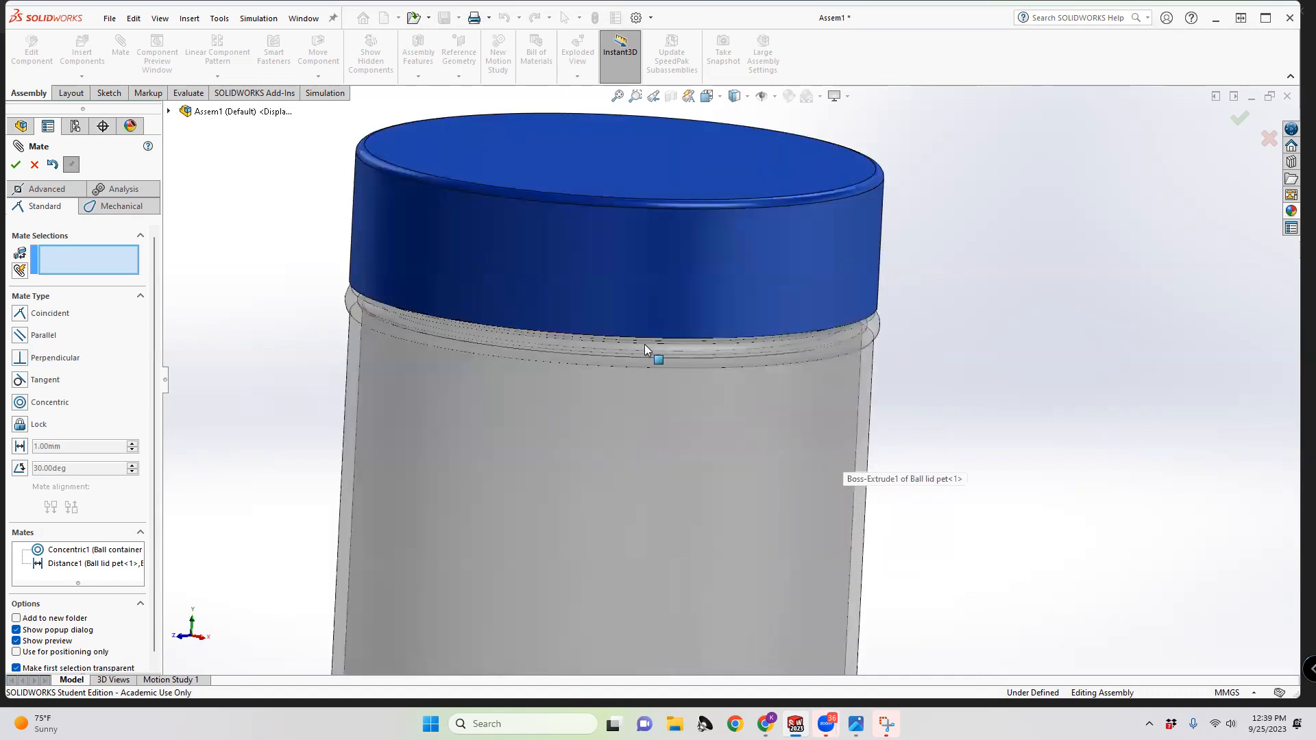
middle_click_drag(670, 426, 644, 315)
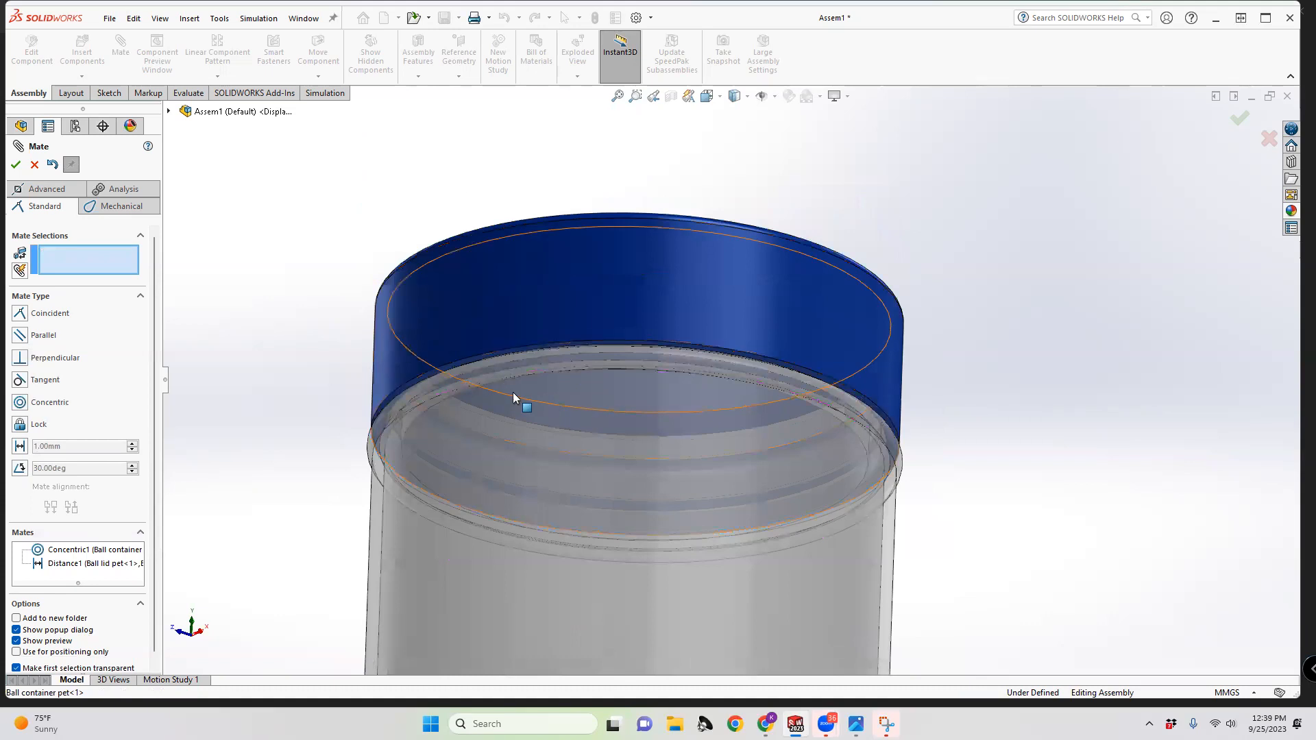
scroll(657, 422, "up", 3)
scroll(657, 422, "up", 3)
middle_click_drag(655, 423, 666, 456)
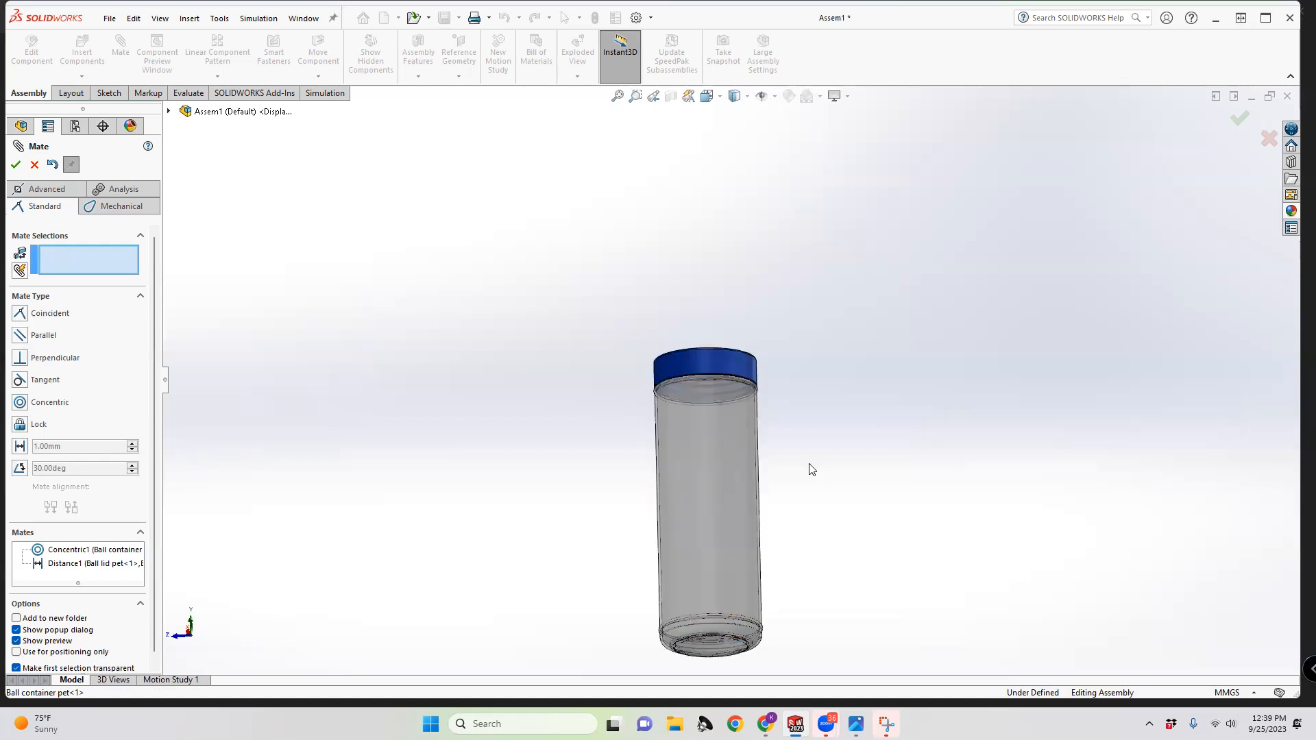
scroll(708, 356, "down", 5)
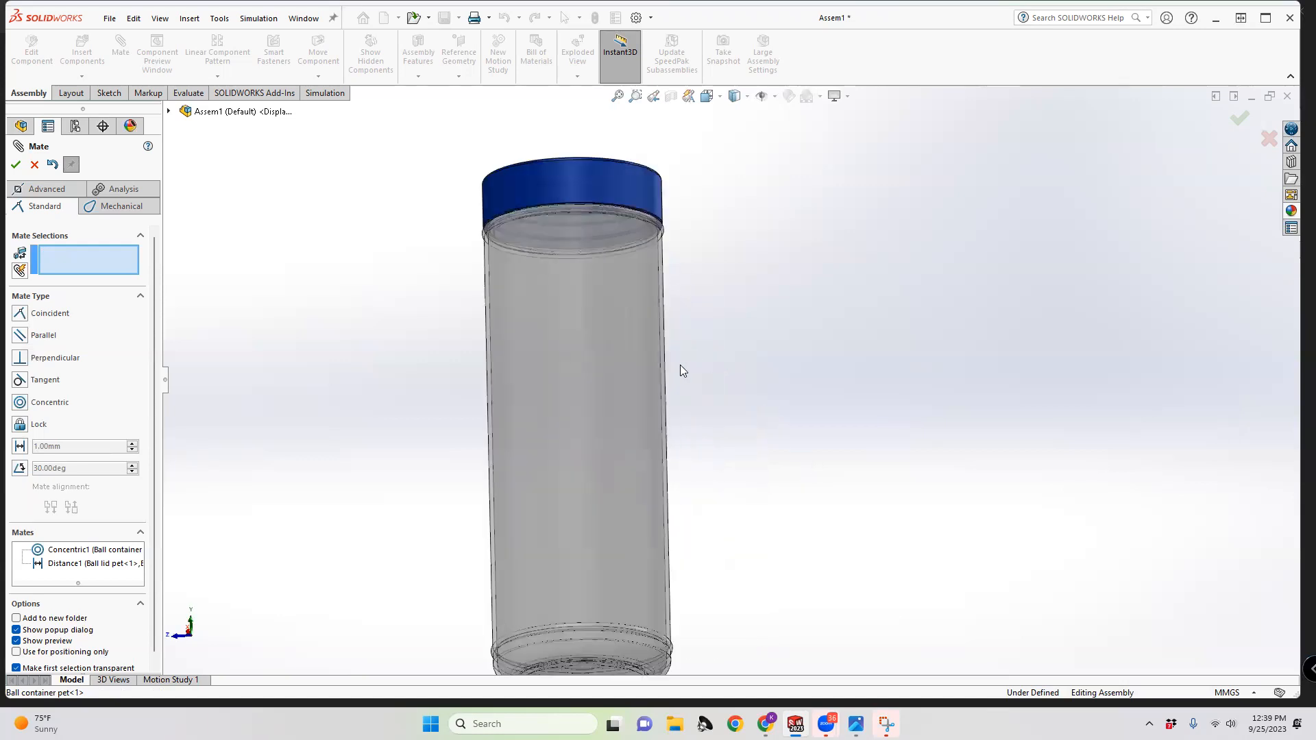
middle_click_drag(696, 376, 696, 274)
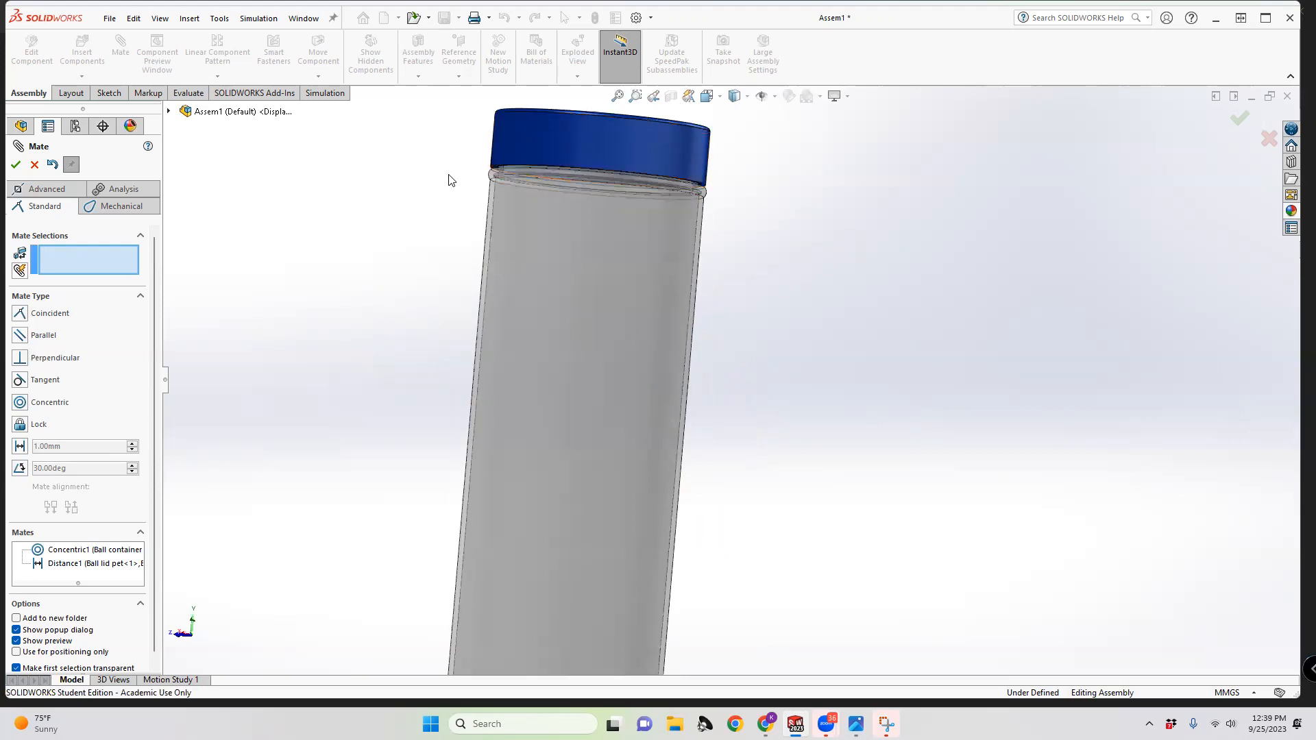
left_click(35, 165)
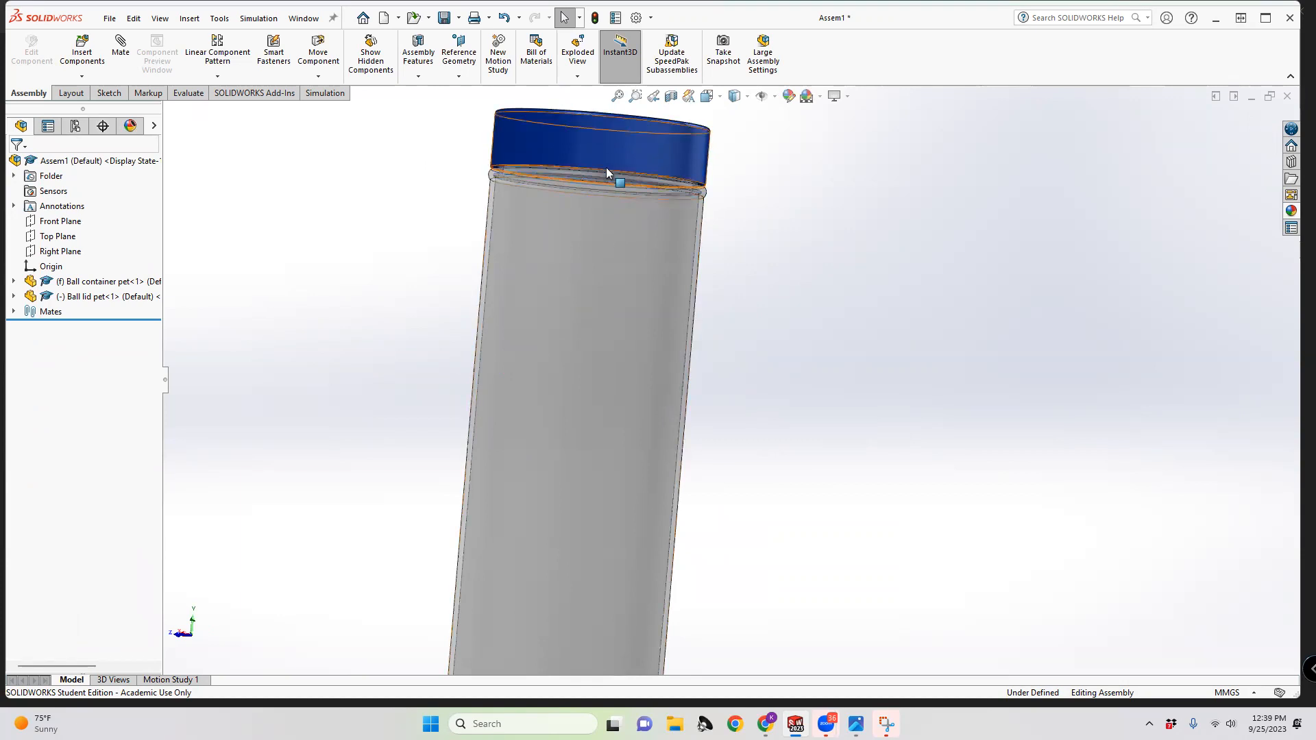
scroll(532, 415, "up", 2)
scroll(531, 415, "down", 1)
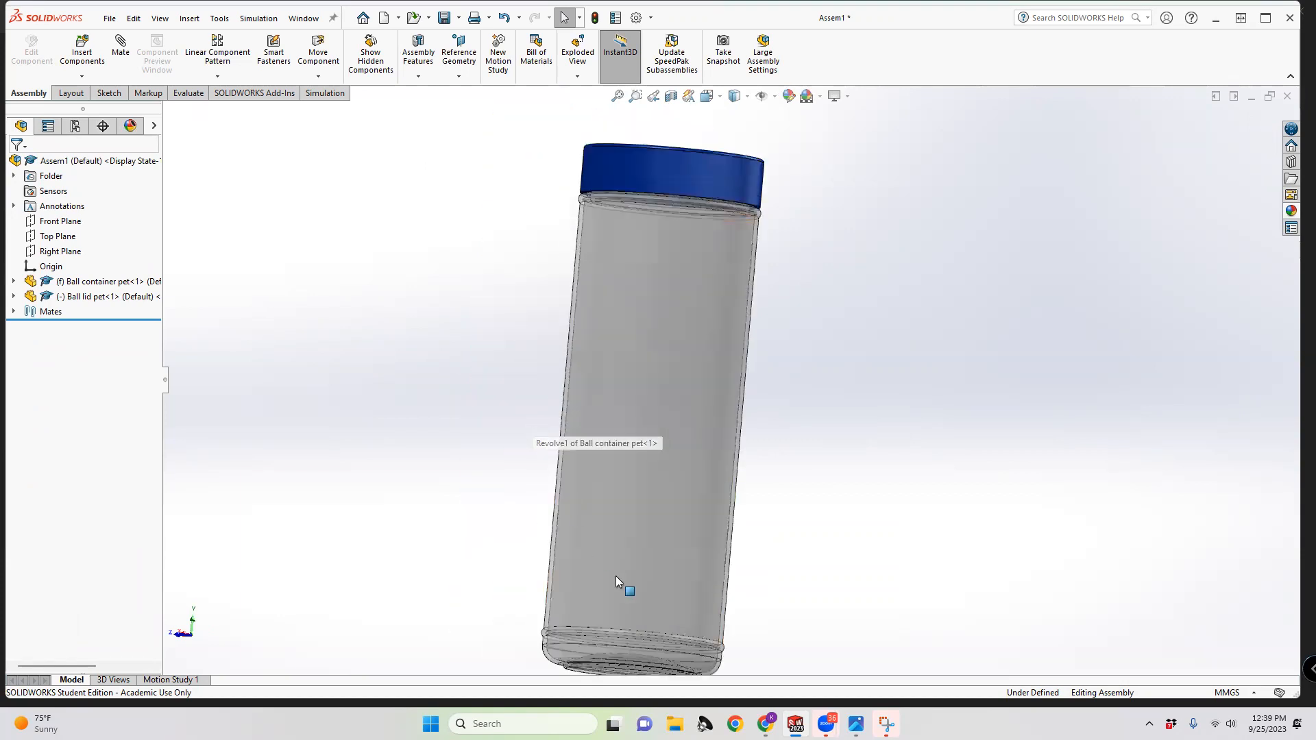
middle_click_drag(657, 578, 629, 536)
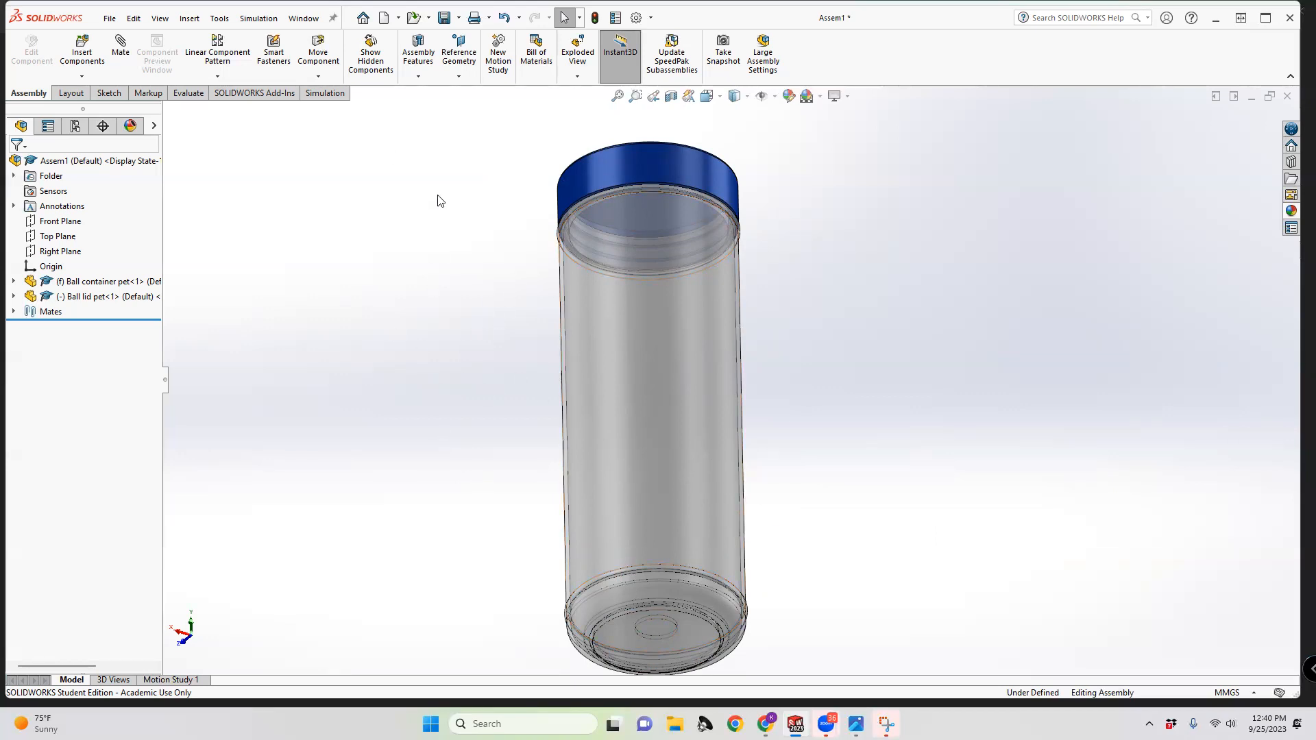
Close the assembly without saving the modified documents, and close the Ball lid pet part
left_click(1285, 100)
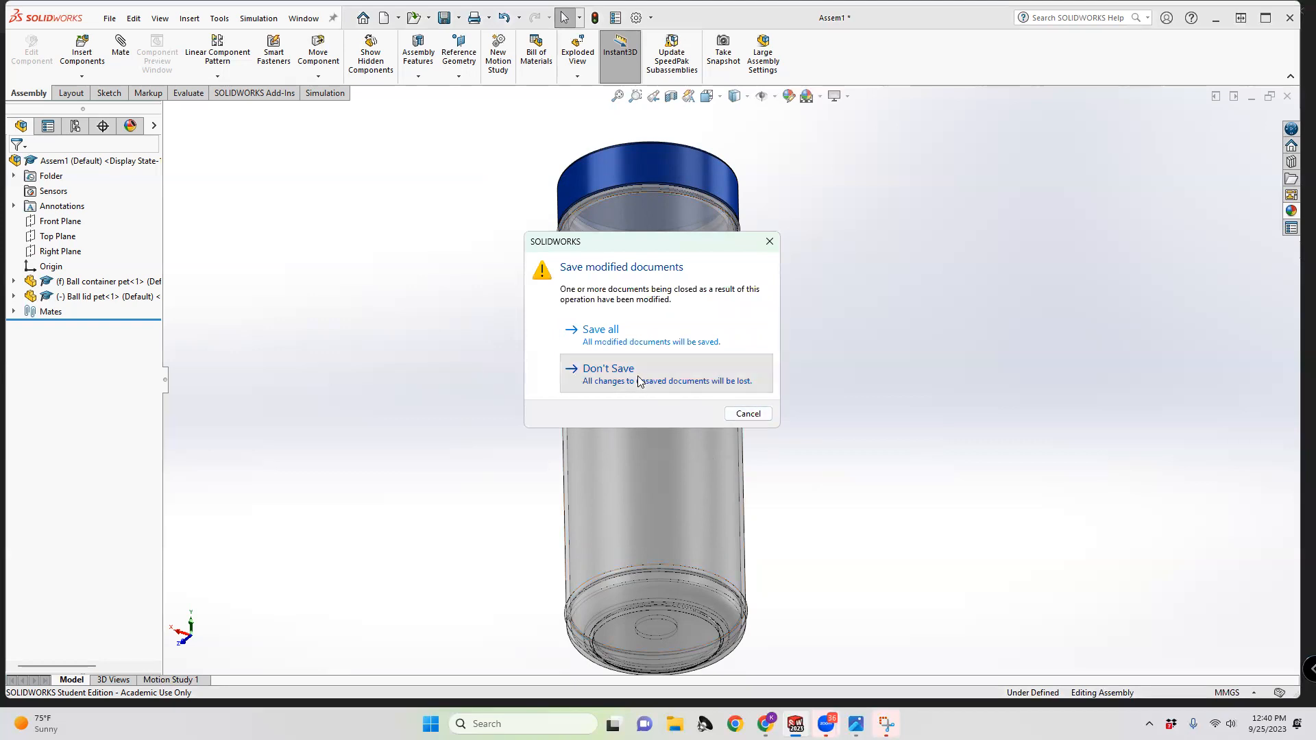
left_click(643, 379)
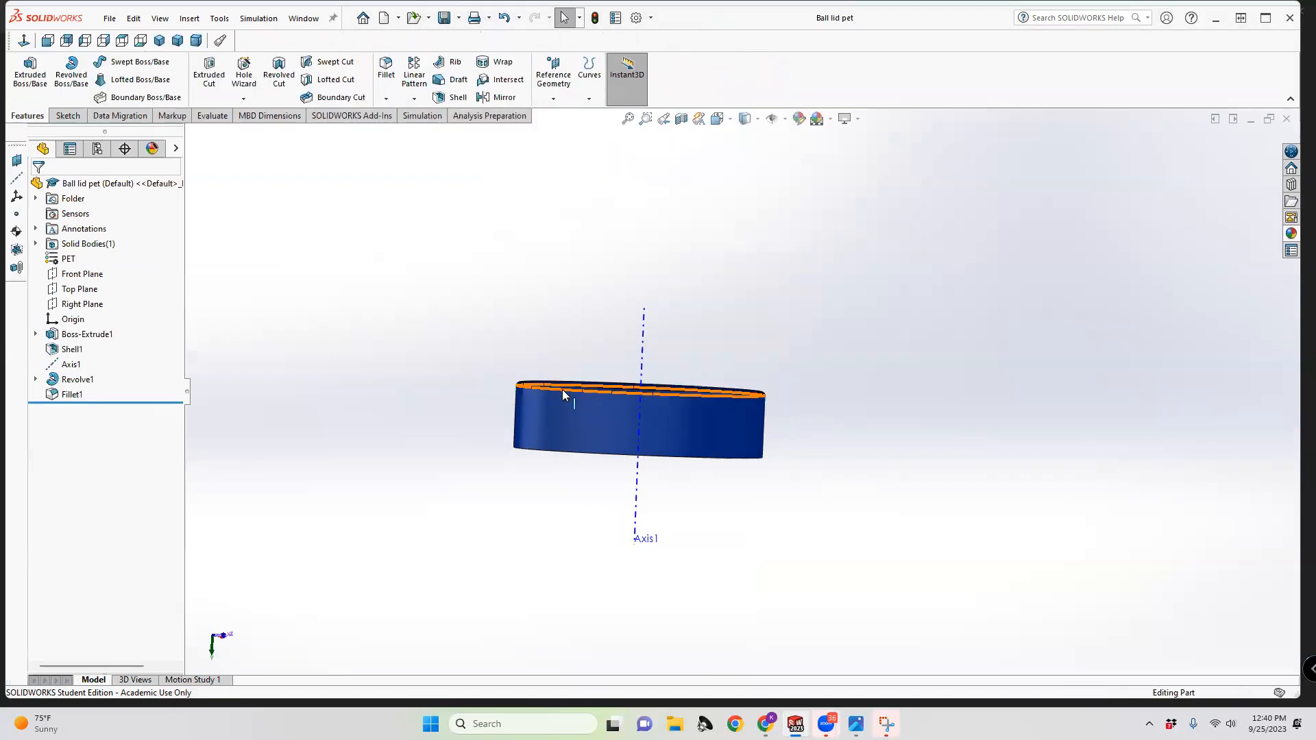
left_click(1286, 119)
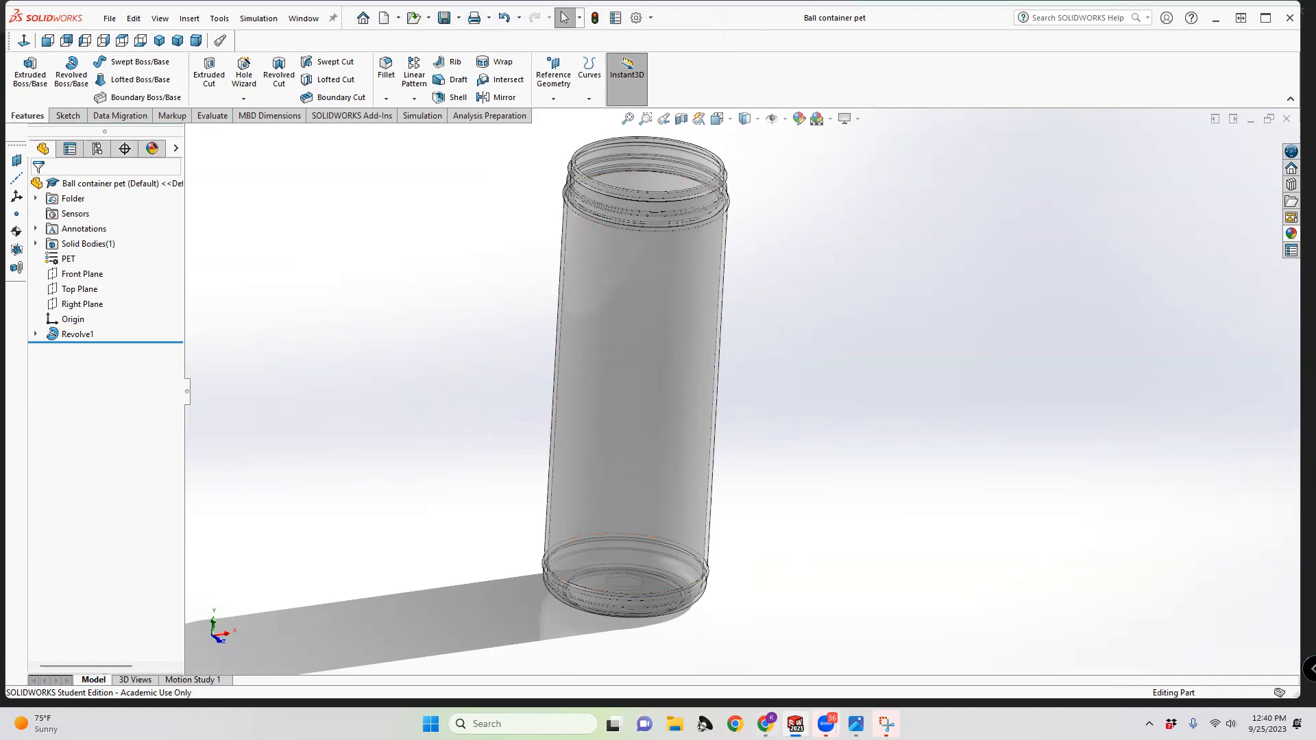
Switch to Chrome and bring up the ESG-251 course calendar in Halo Learn
mouse_move(796, 721)
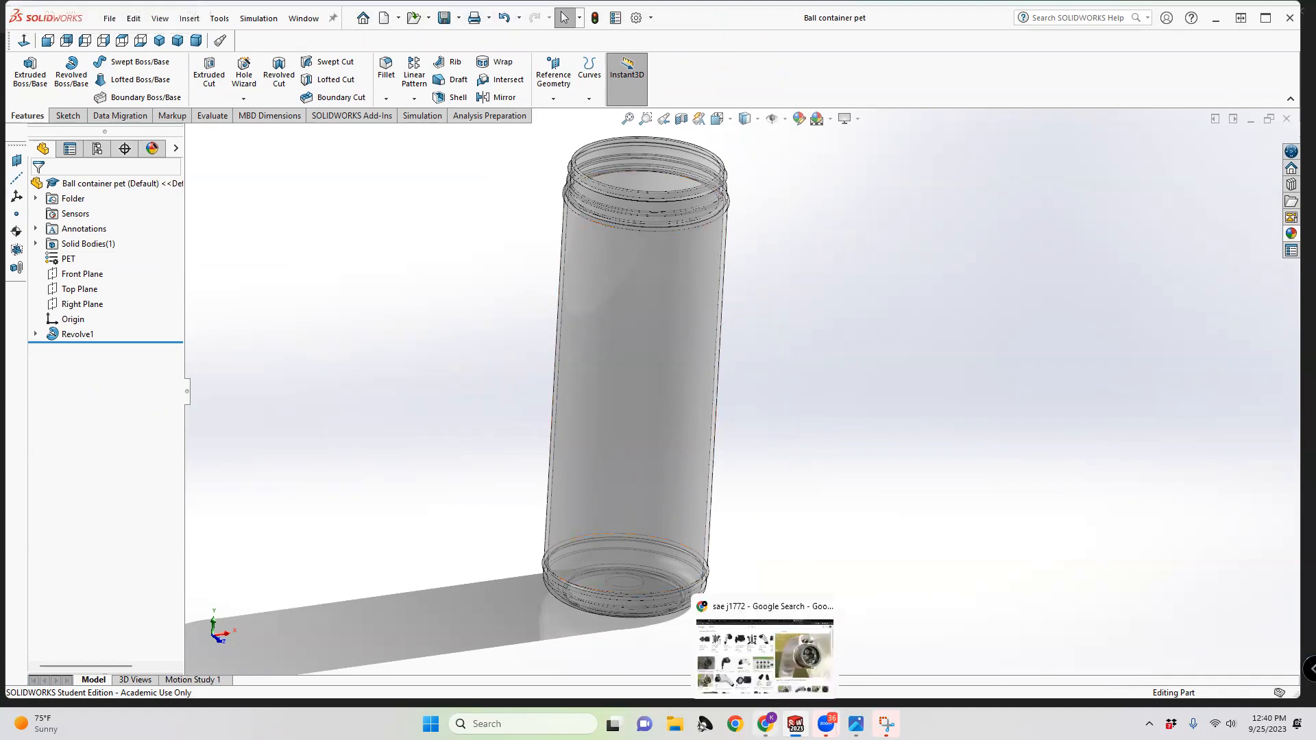
left_click(761, 648)
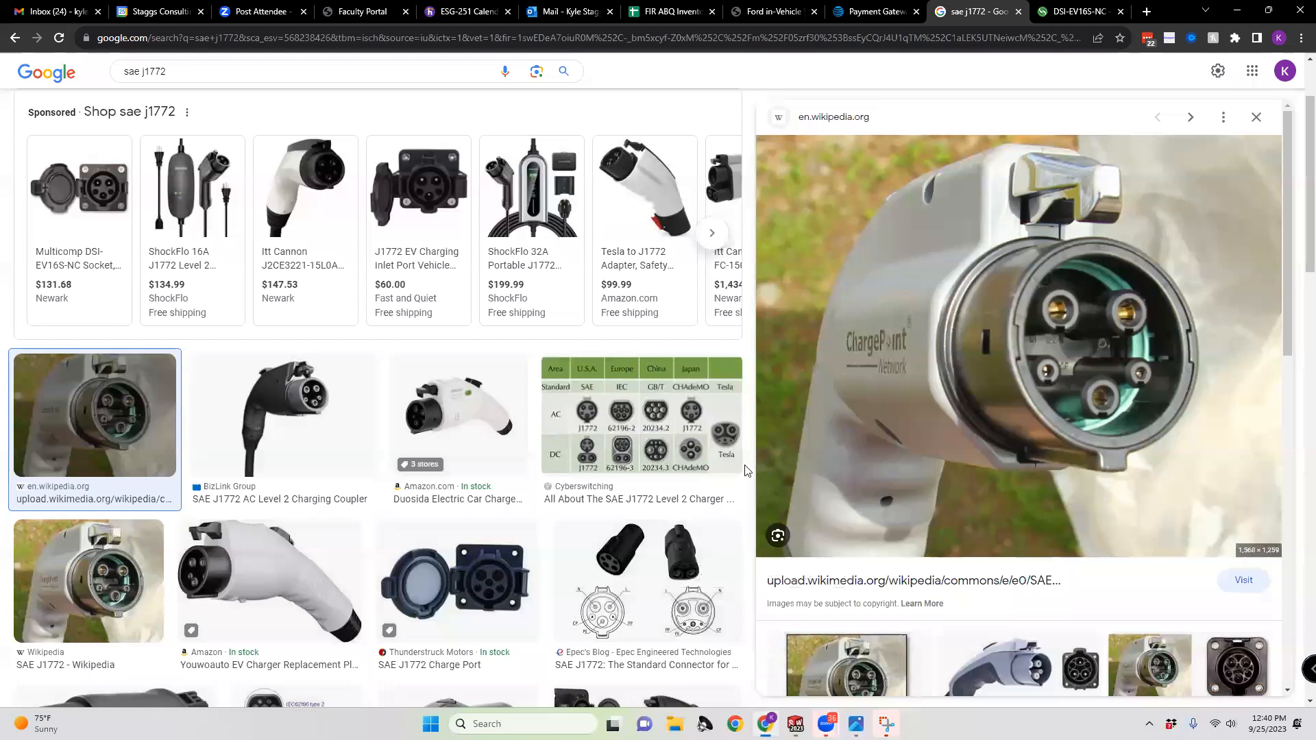
left_click(468, 8)
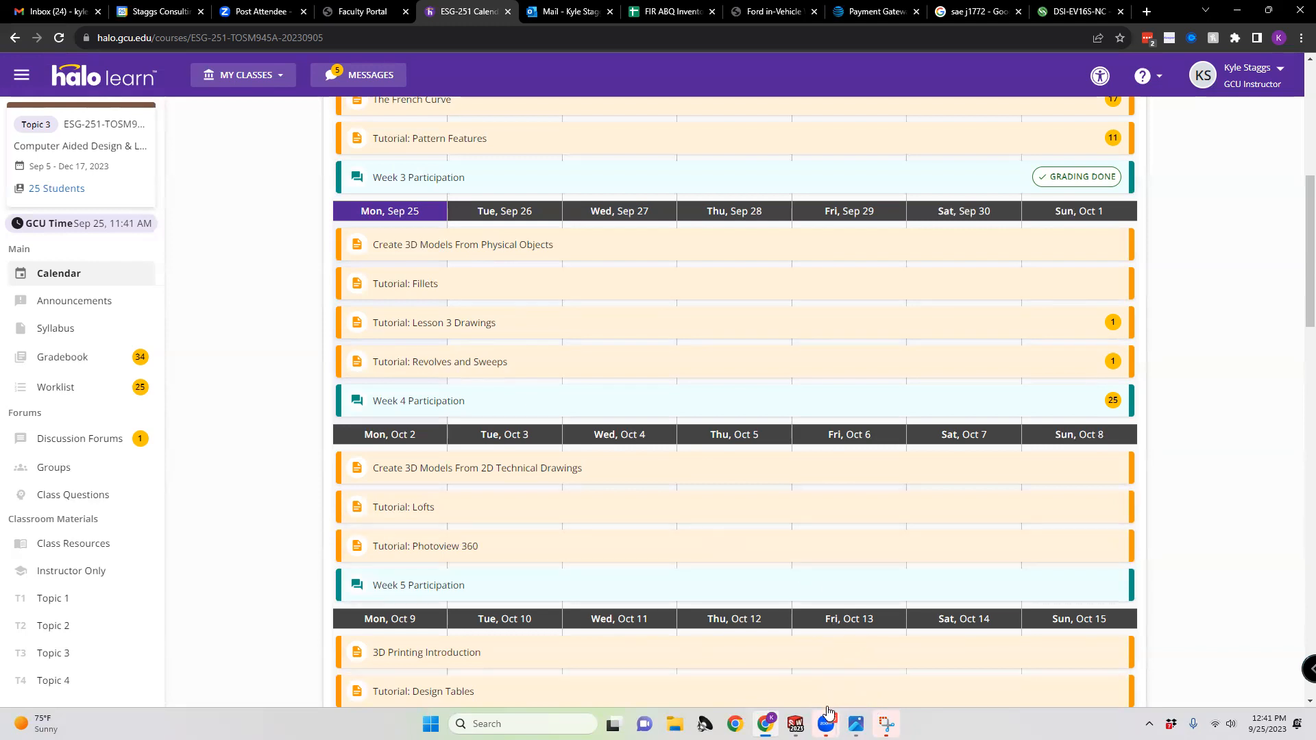
Switch to SOLIDWORKS and create a drawing from the Ball container pet part on an A3 (ISO) sheet
left_click(795, 724)
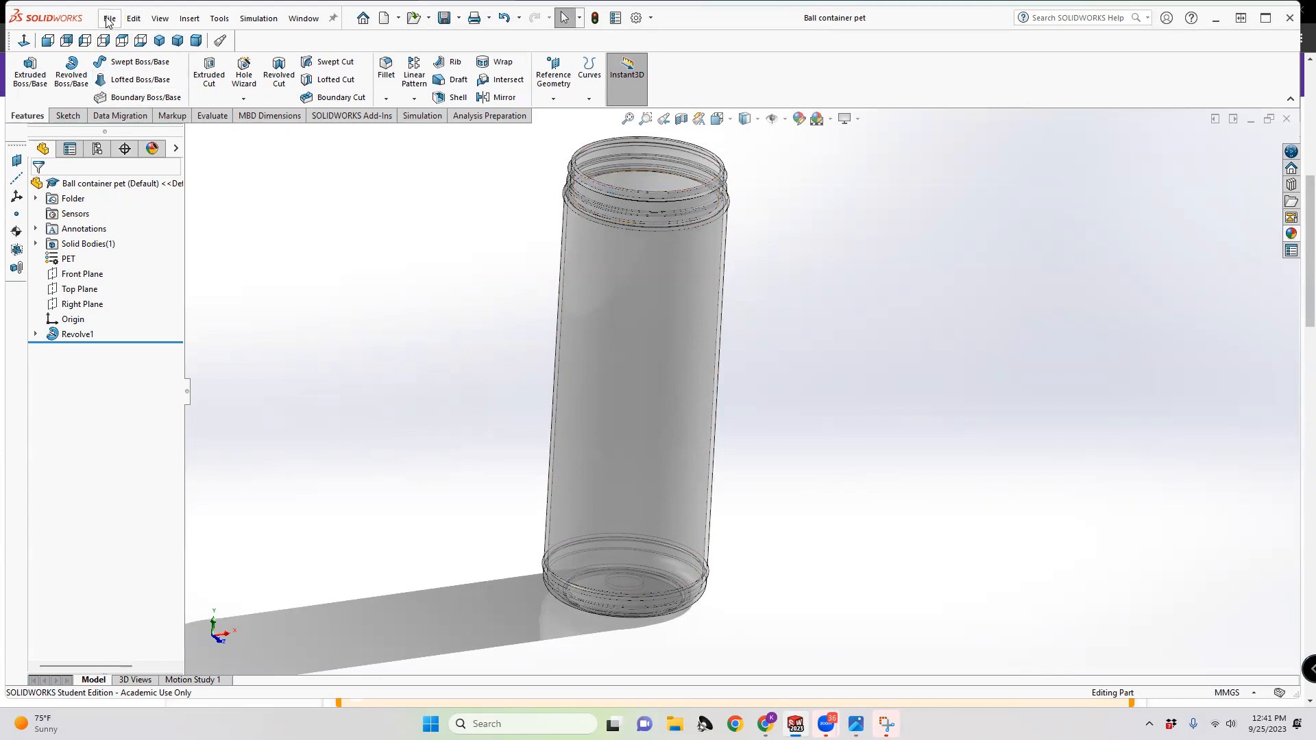
left_click(134, 18)
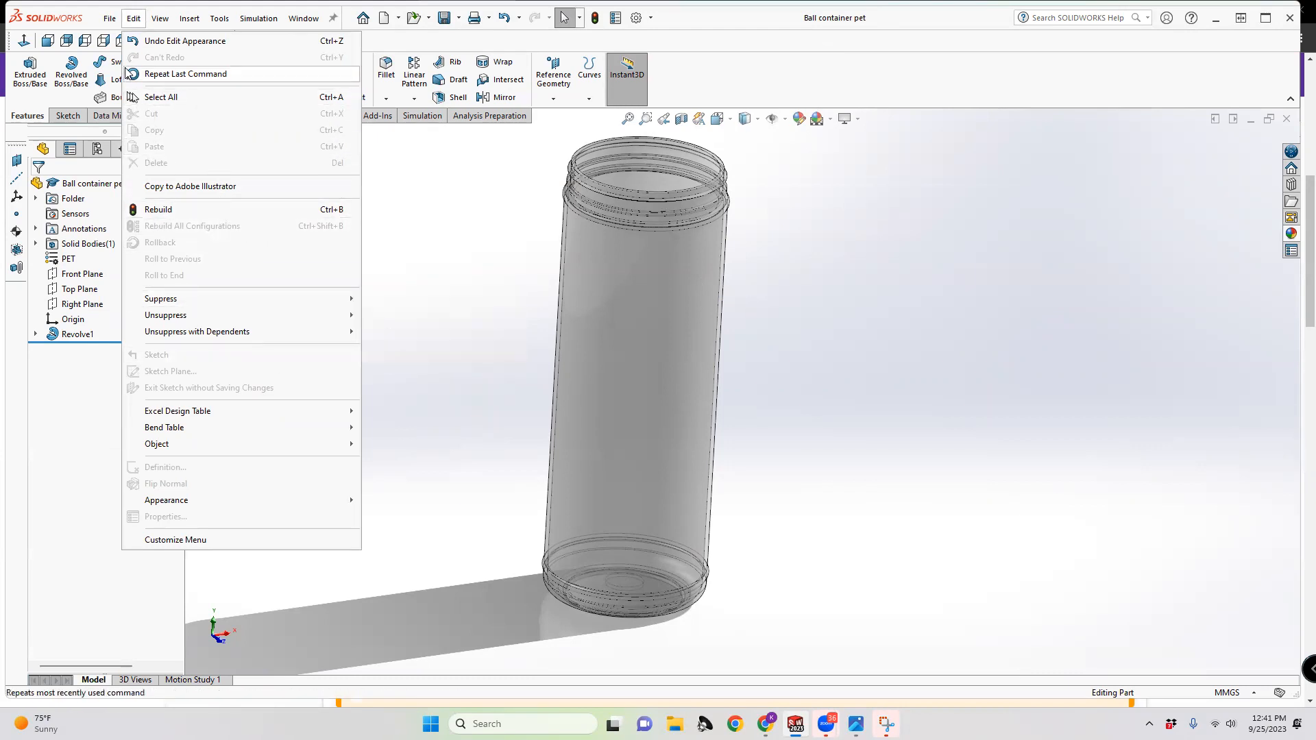
mouse_move(109, 18)
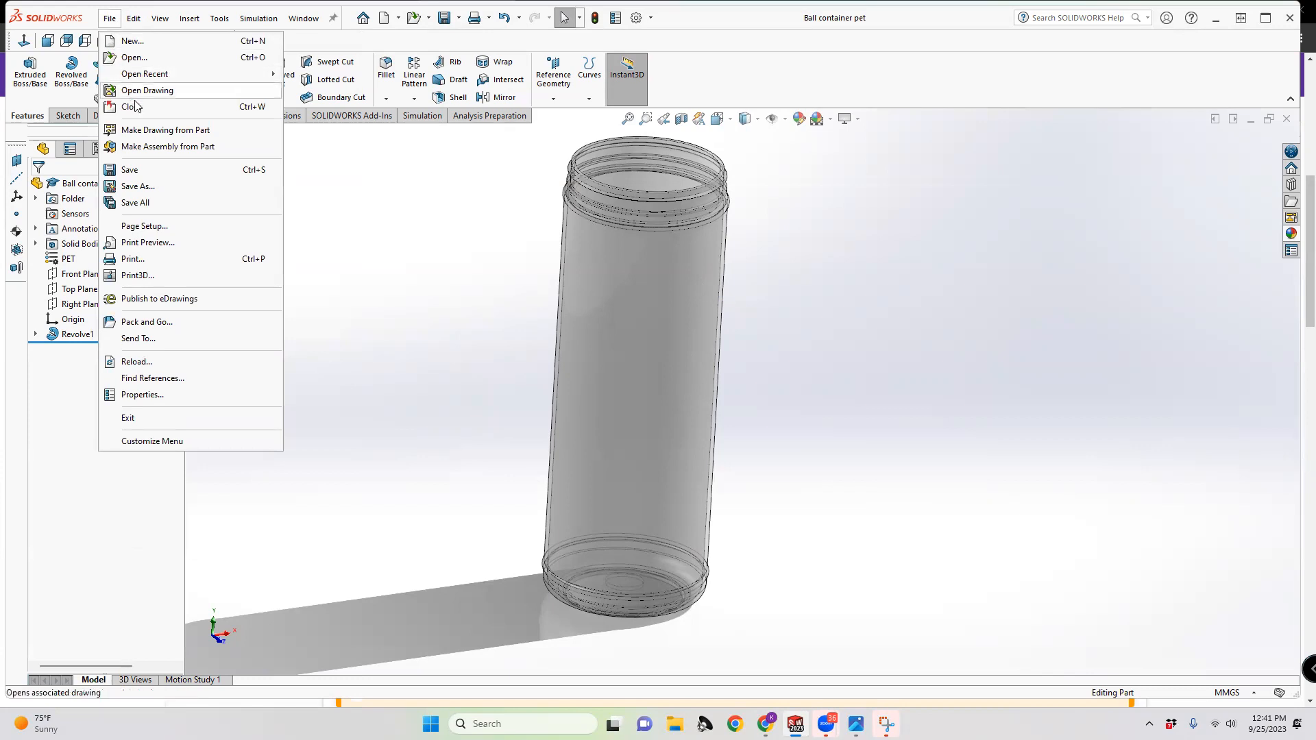
left_click(152, 130)
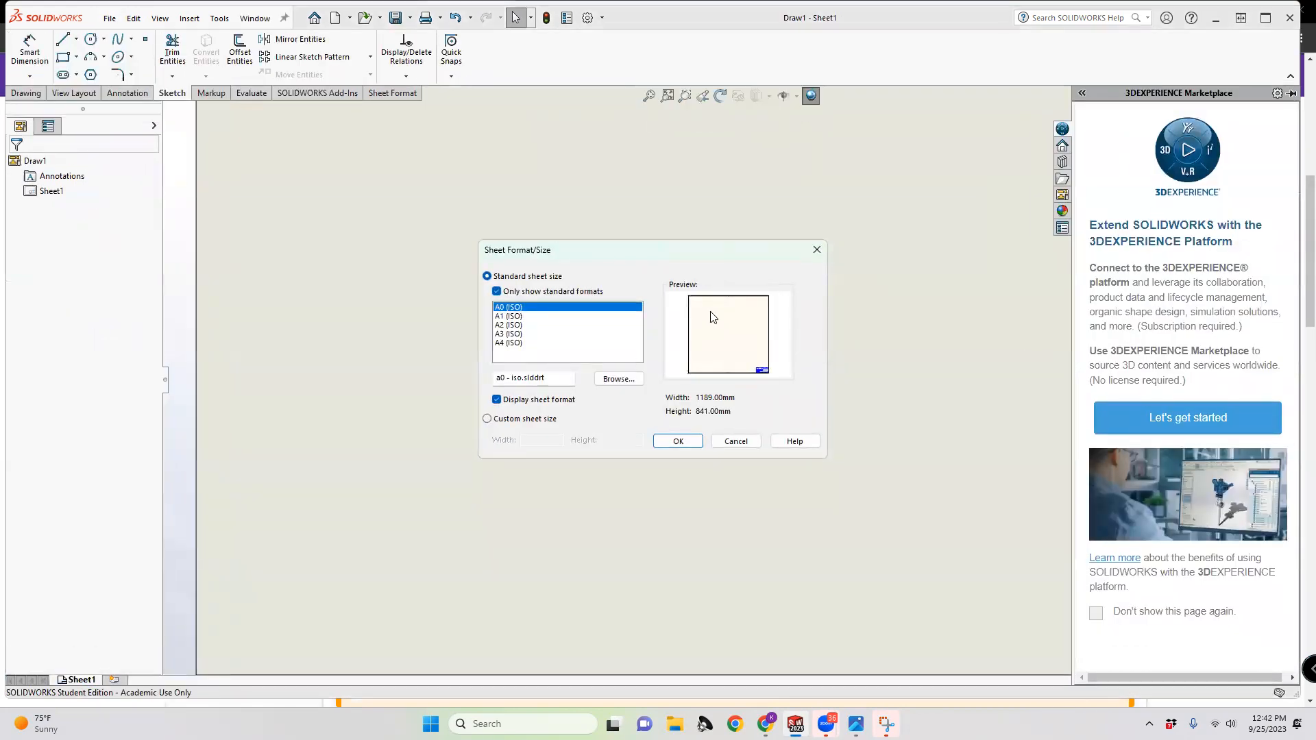
left_click(509, 343)
left_click(511, 335)
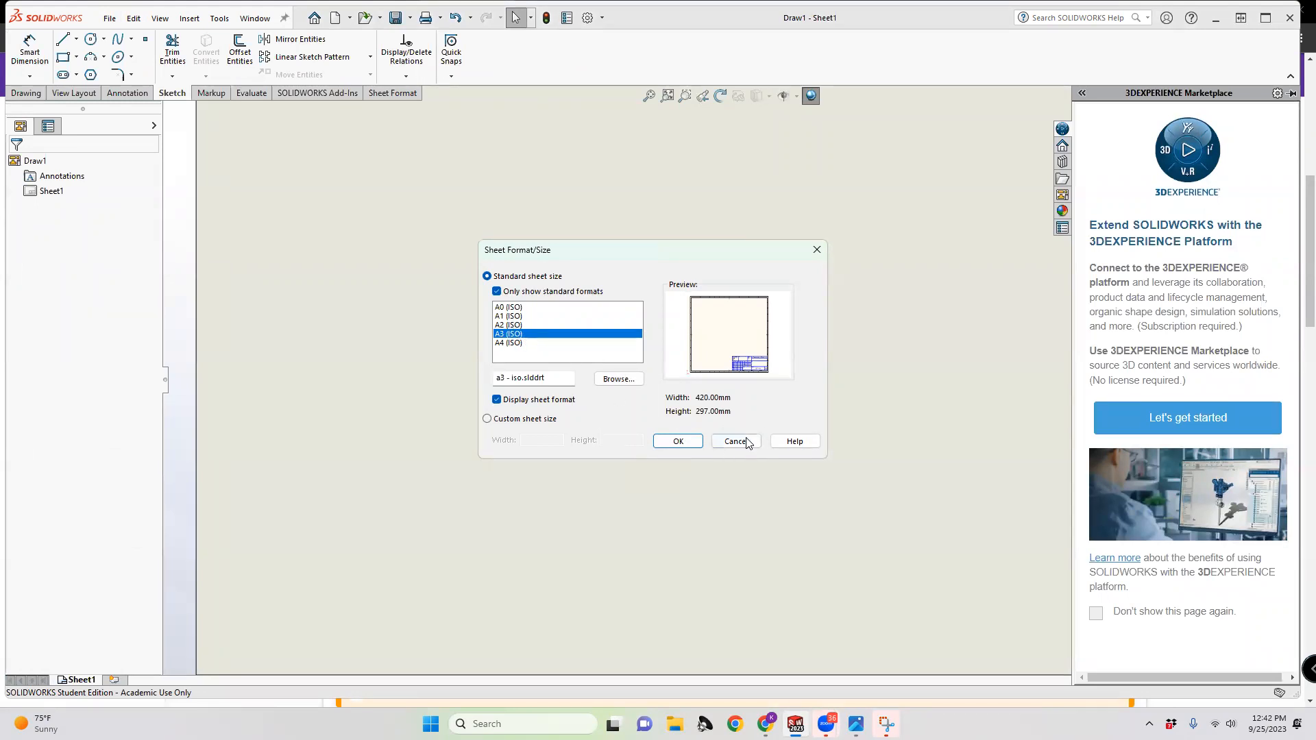
left_click(677, 443)
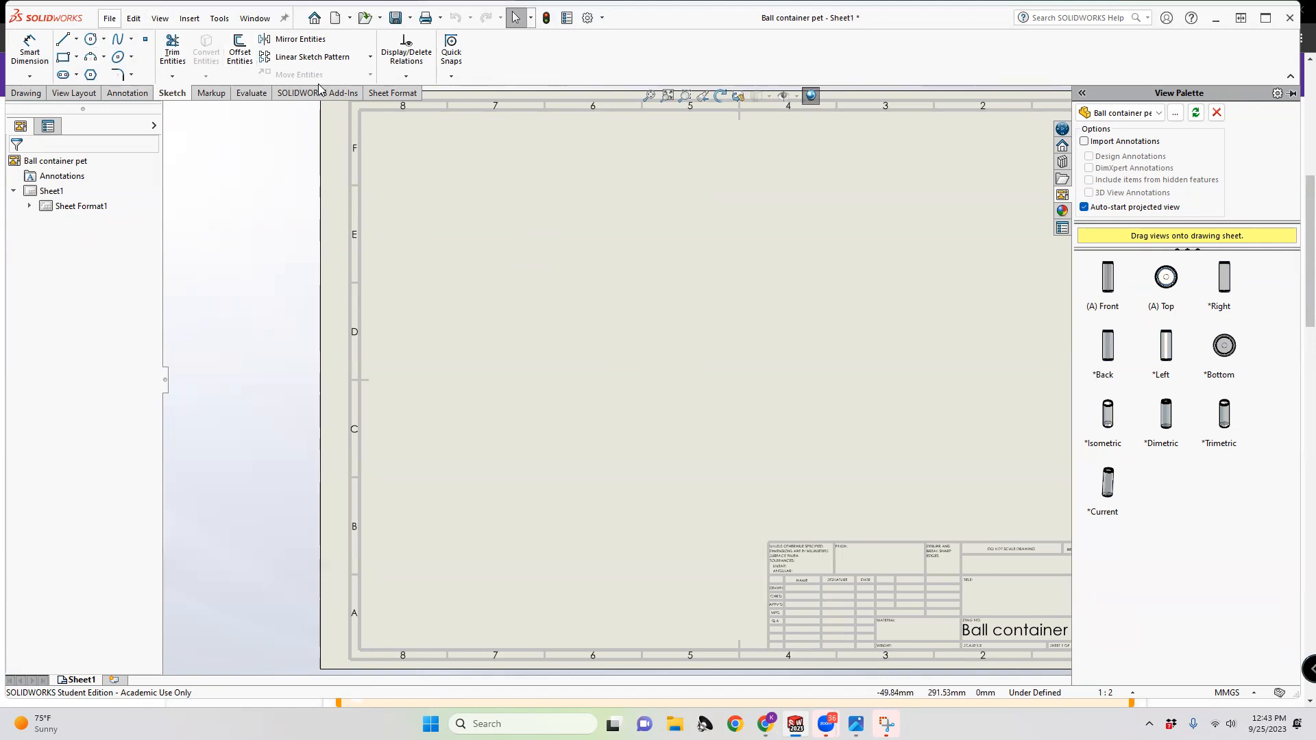
Insert the standard three views of the Ball container pet part onto the drawing sheet
left_click(394, 92)
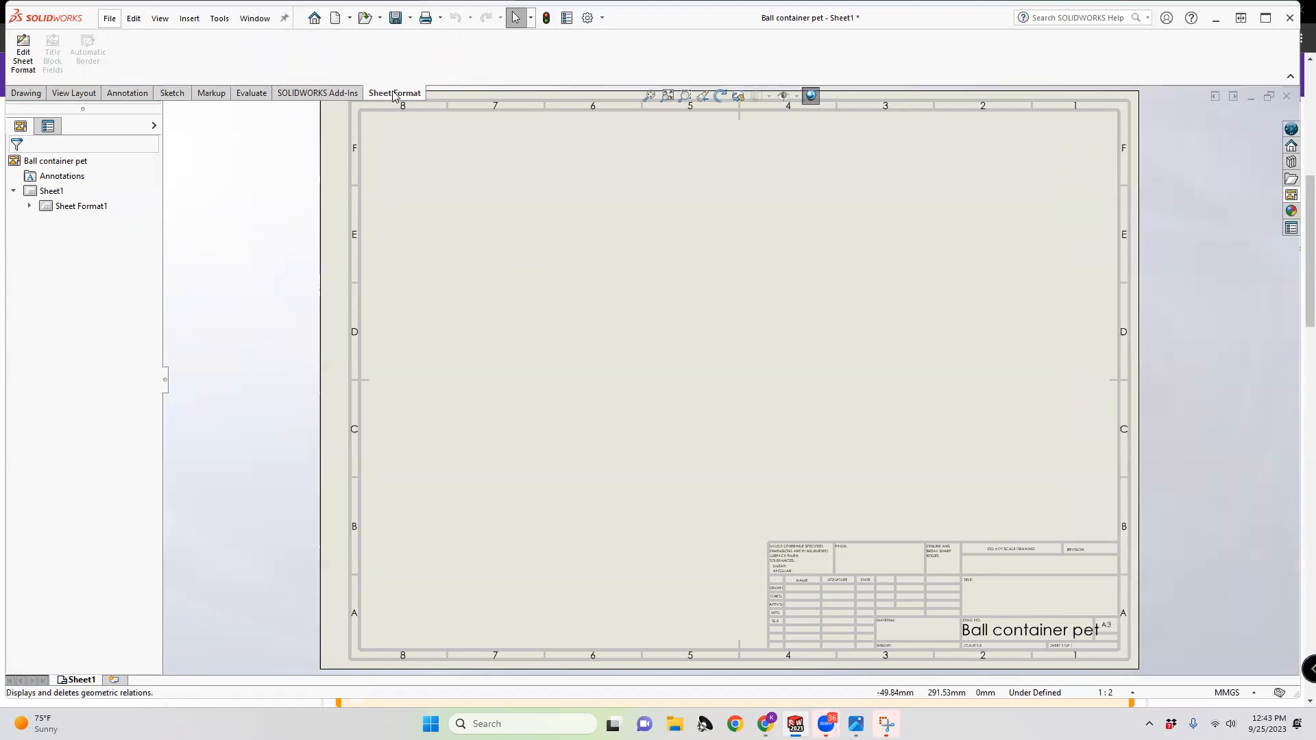
left_click(21, 94)
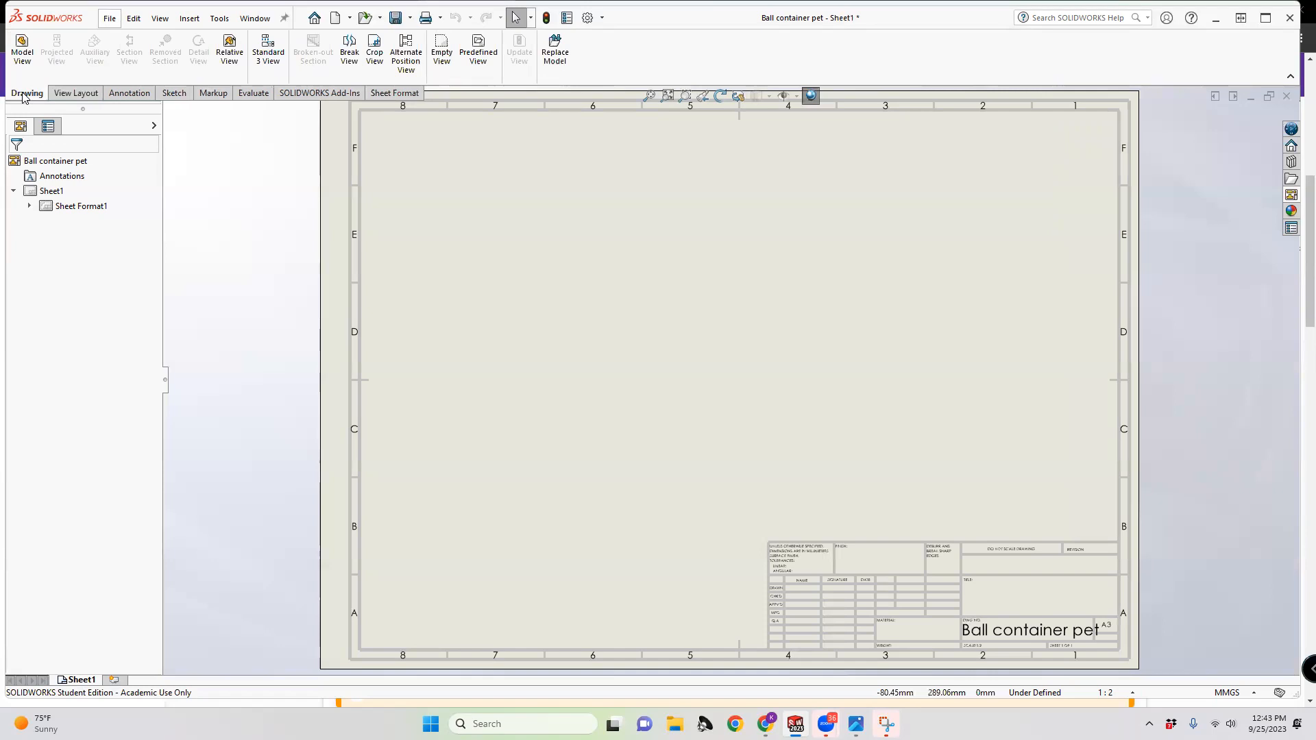
left_click(269, 62)
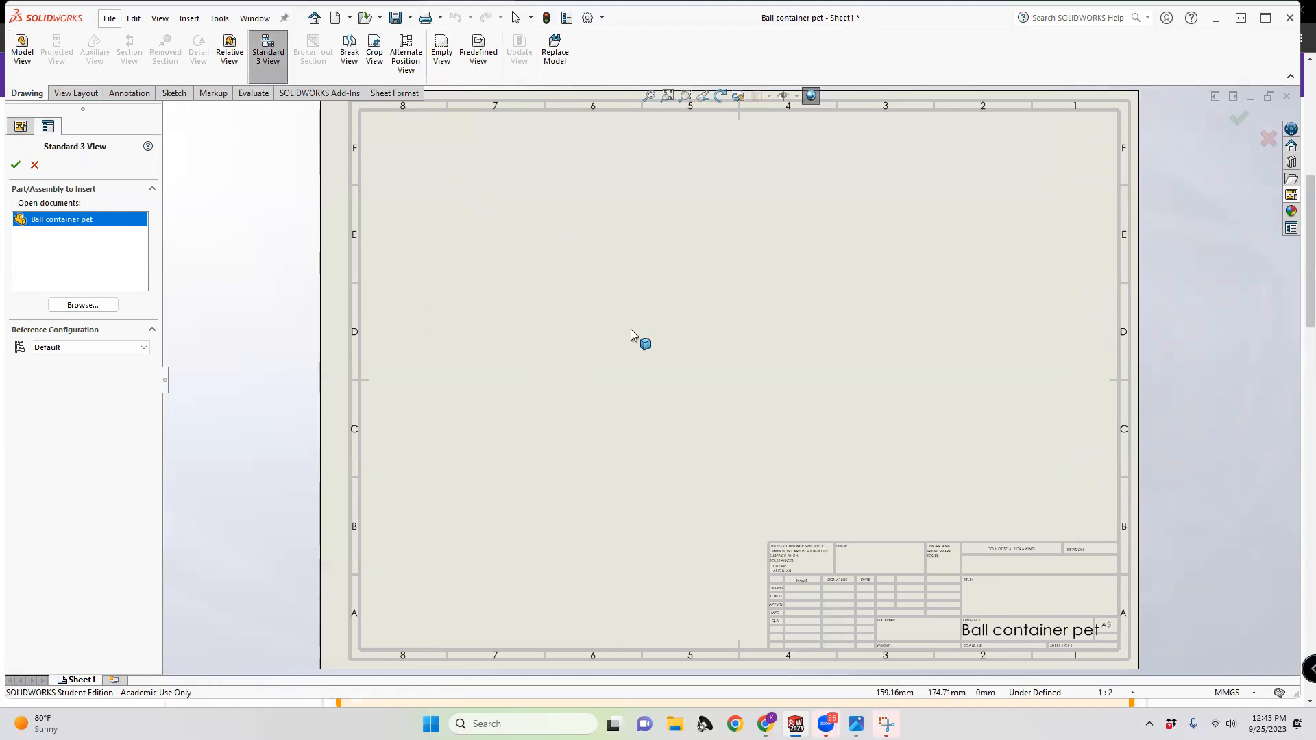
left_click(537, 265)
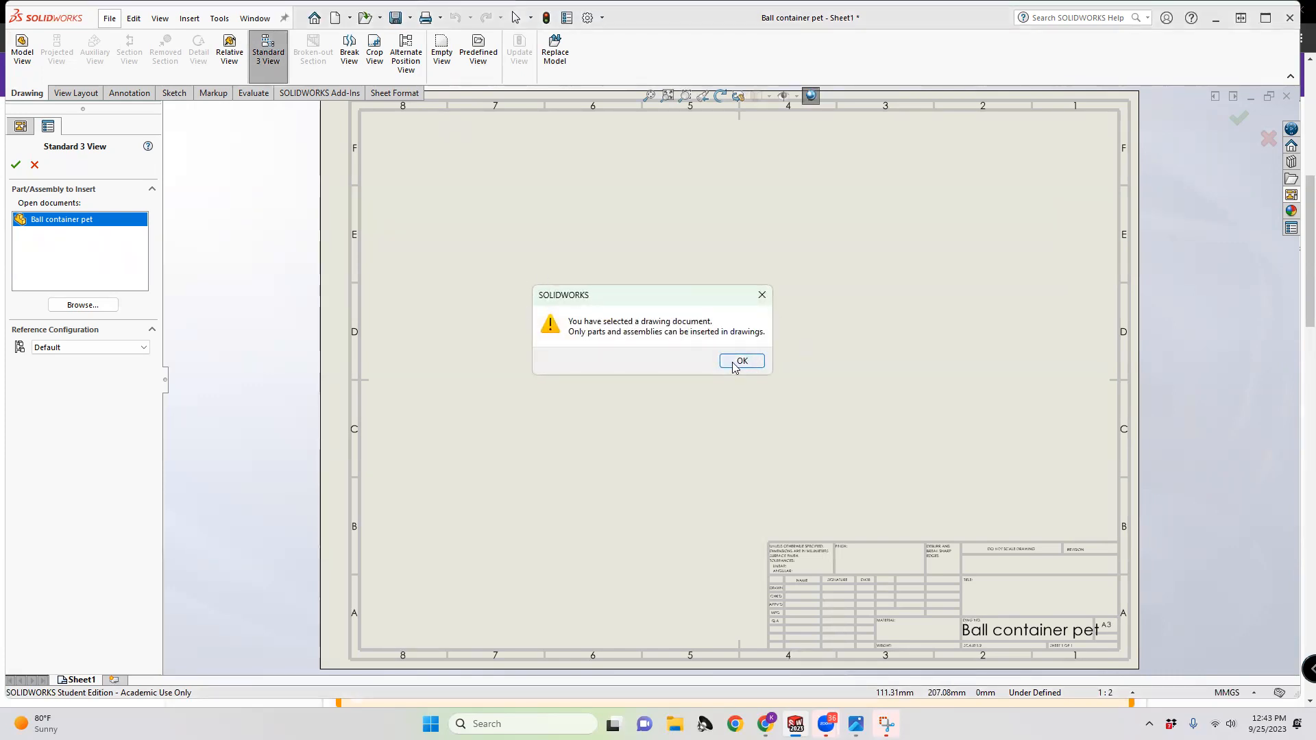
left_click(741, 361)
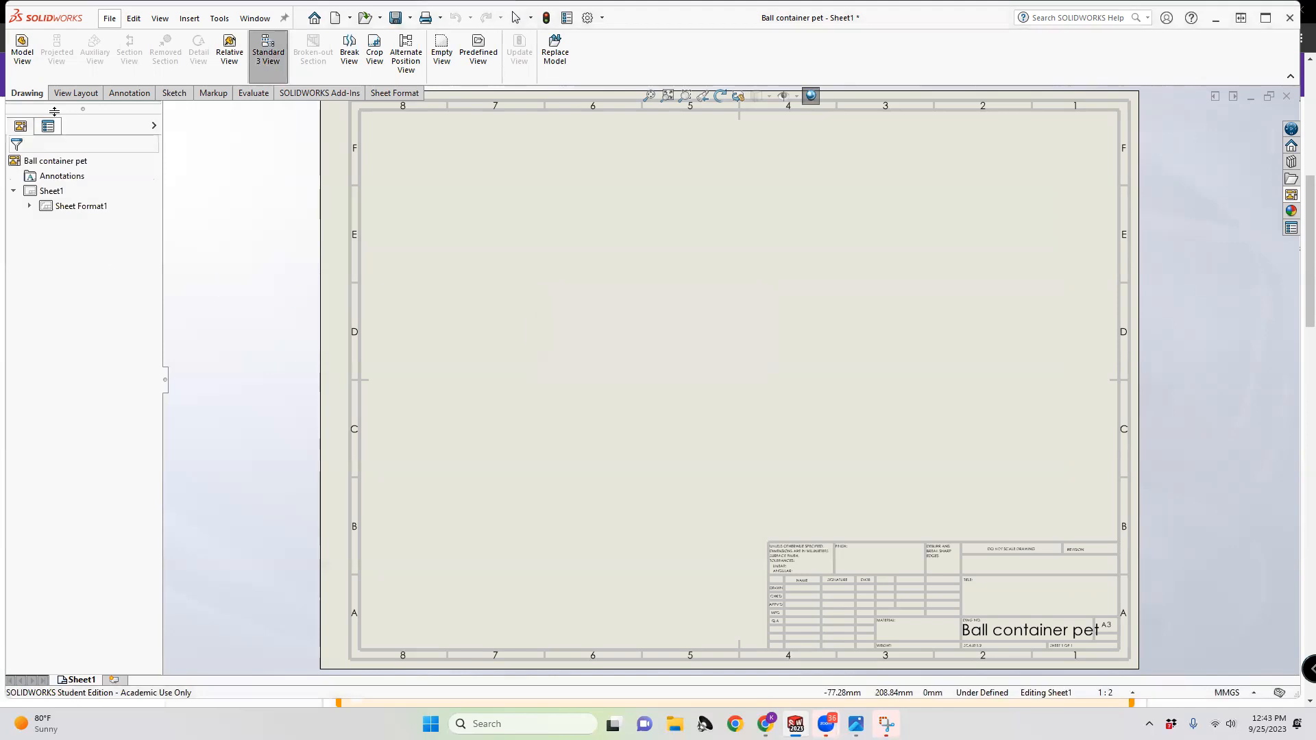
left_click(255, 58)
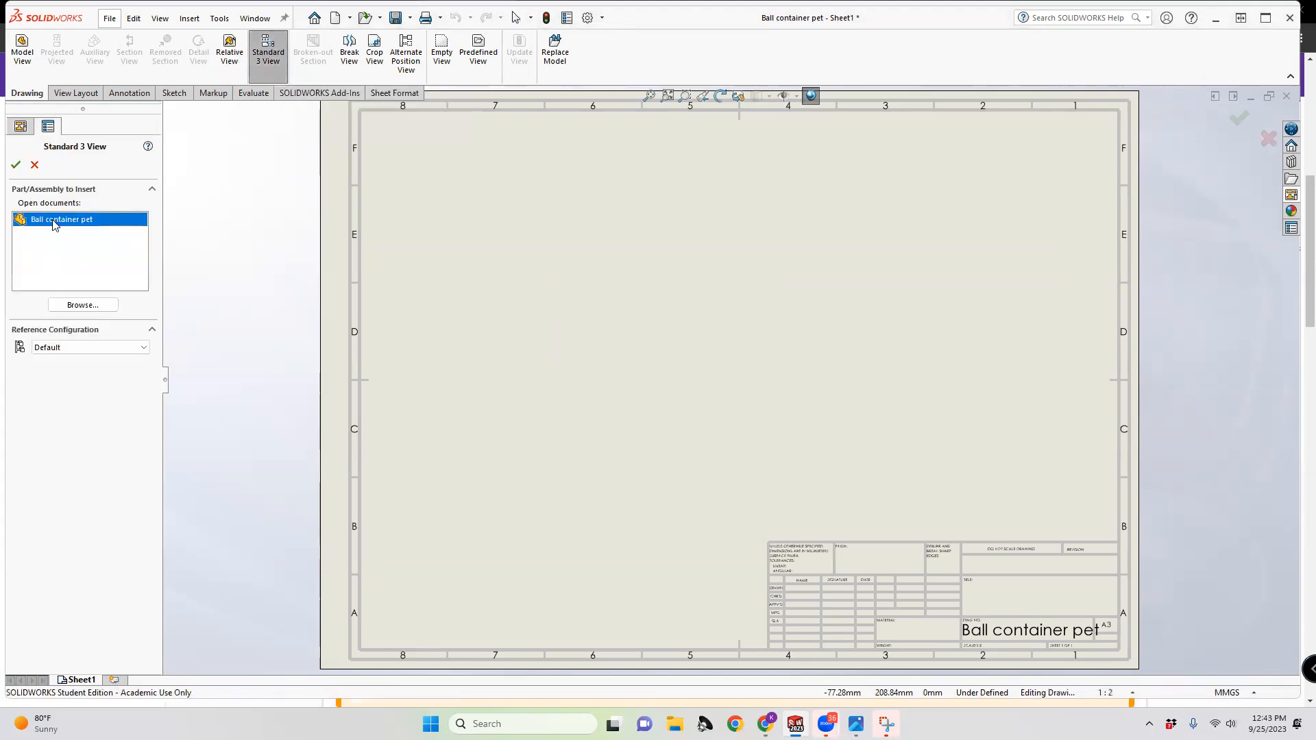
double_click(55, 224)
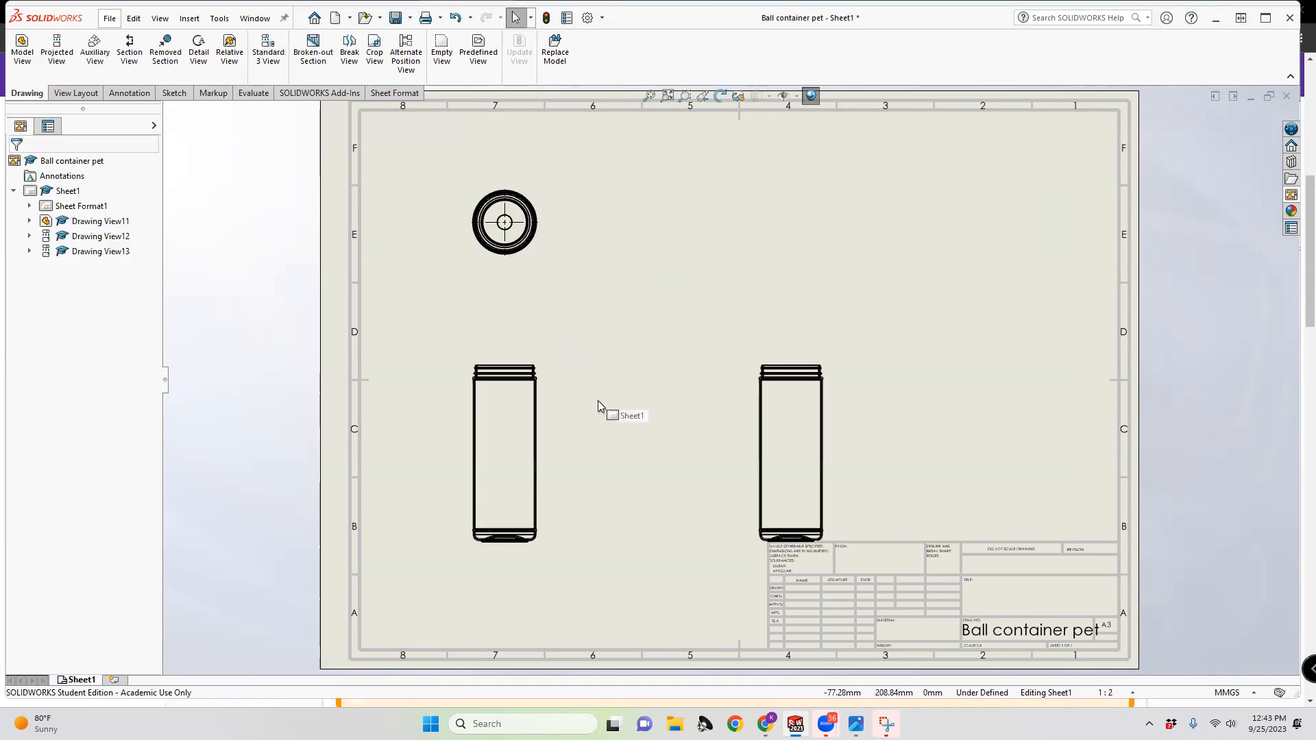
Move the front view slightly up and to the right on the sheet, keeping the projected views aligned
left_click(498, 451)
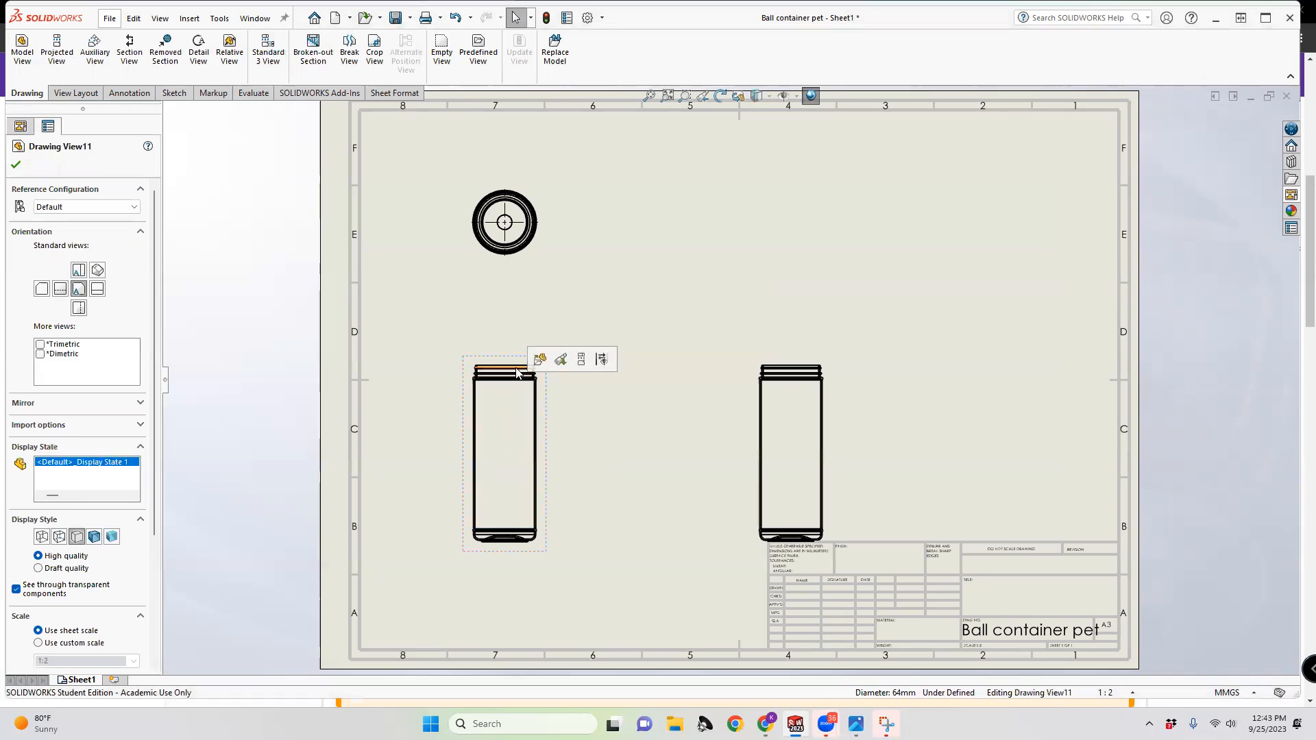
left_click_drag(517, 358, 538, 328)
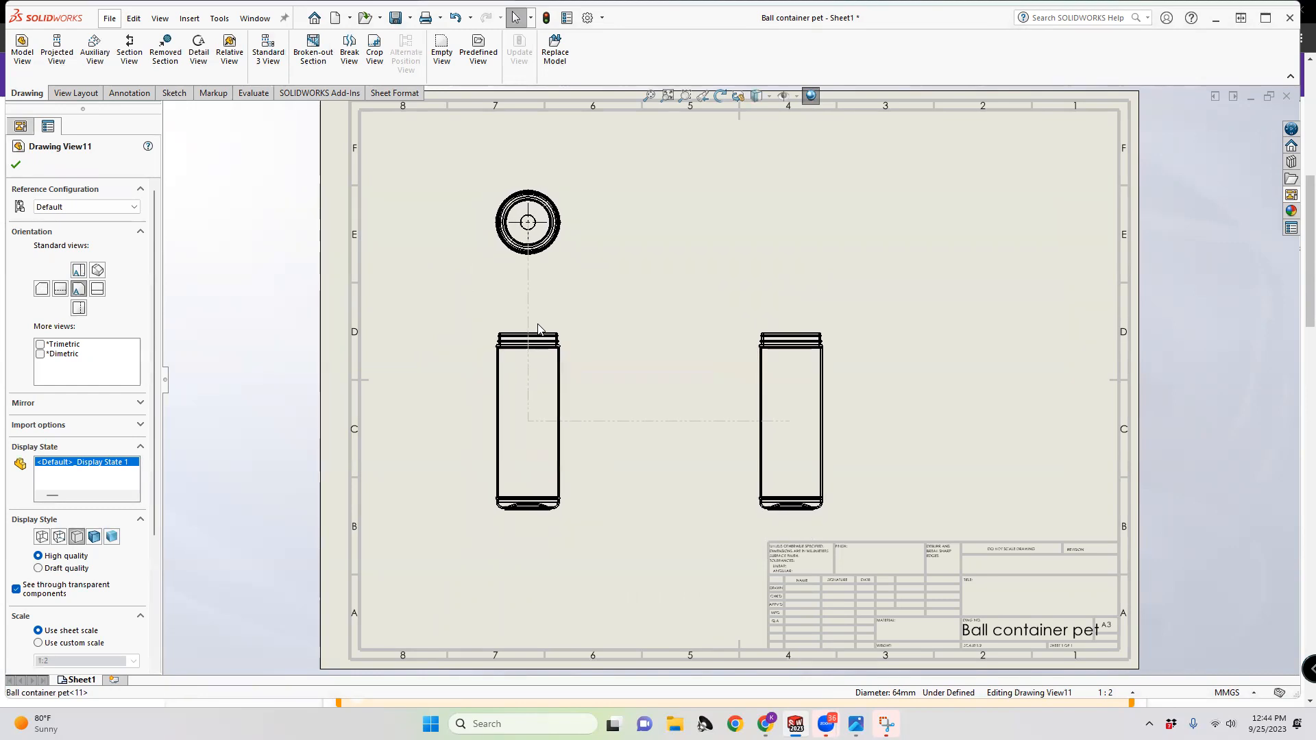
left_click(538, 328)
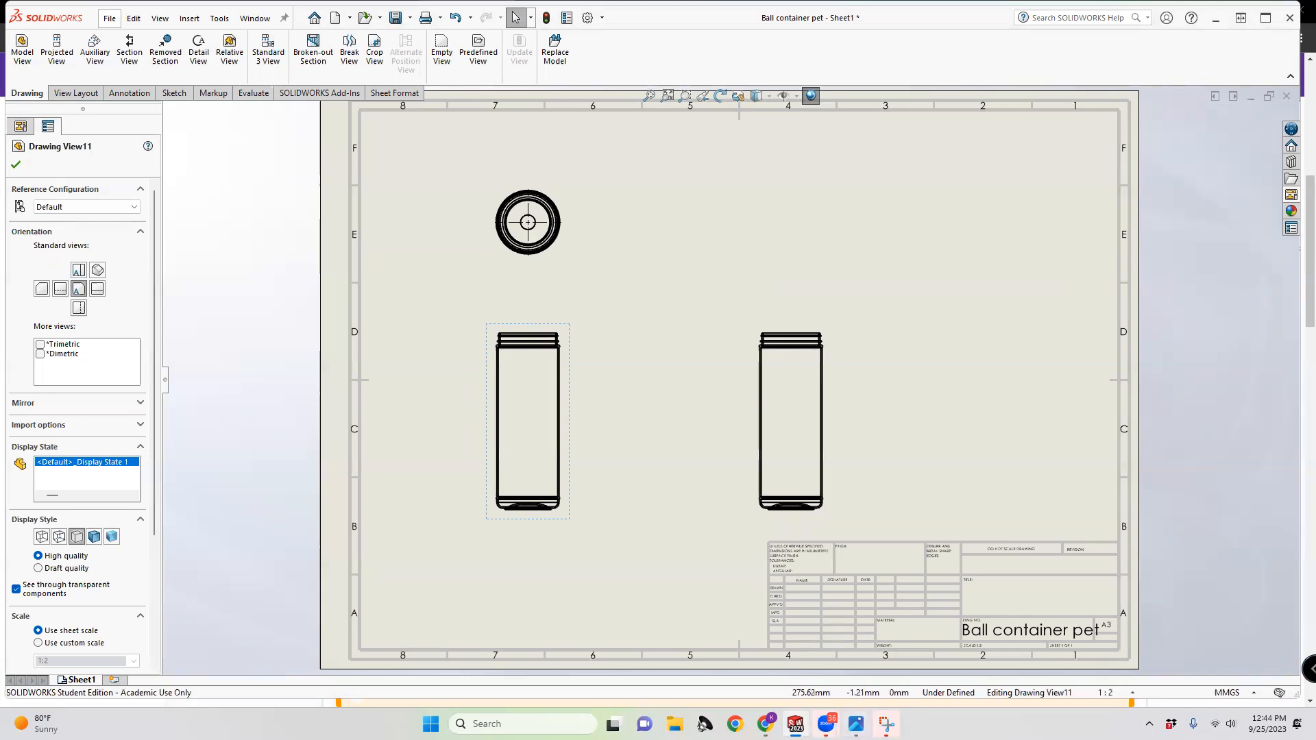
Consult the SAE J1772 plug holder image in the photo viewer and place an isometric view in the drawing sheet's upper-right corner
mouse_move(826, 724)
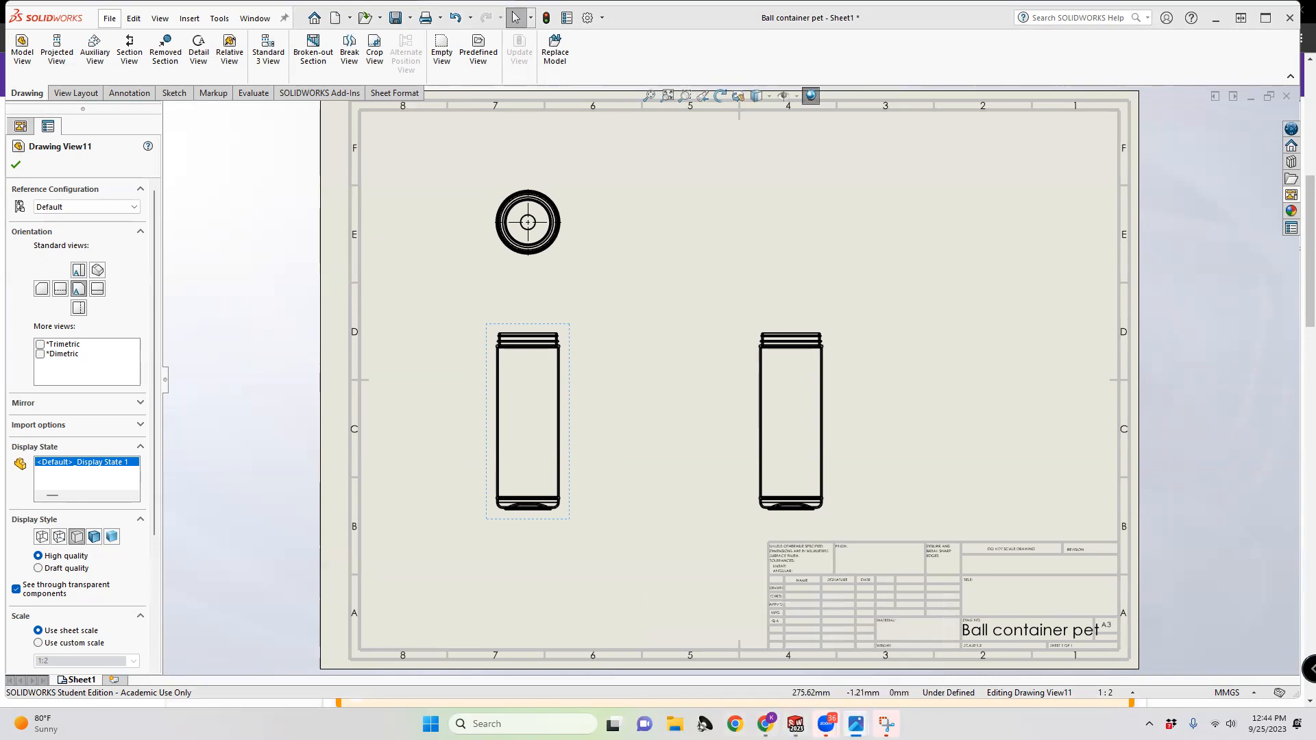
left_click(914, 661)
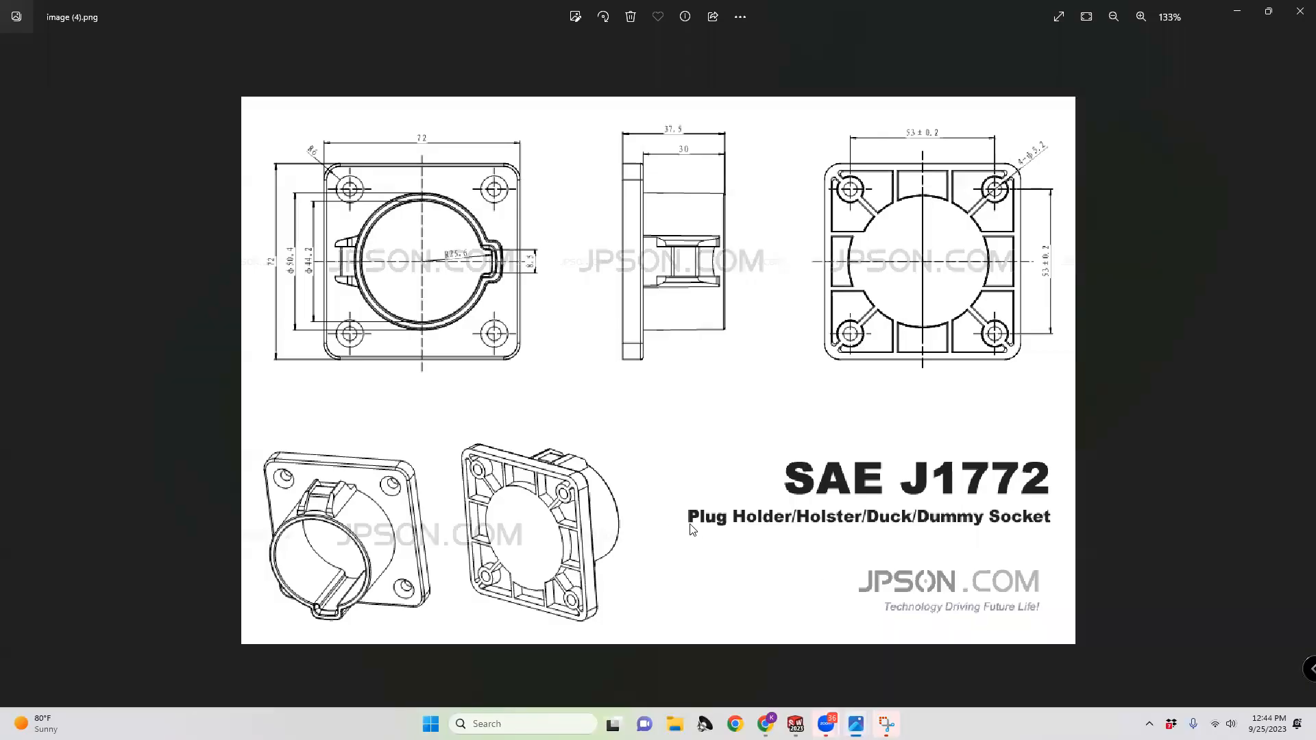
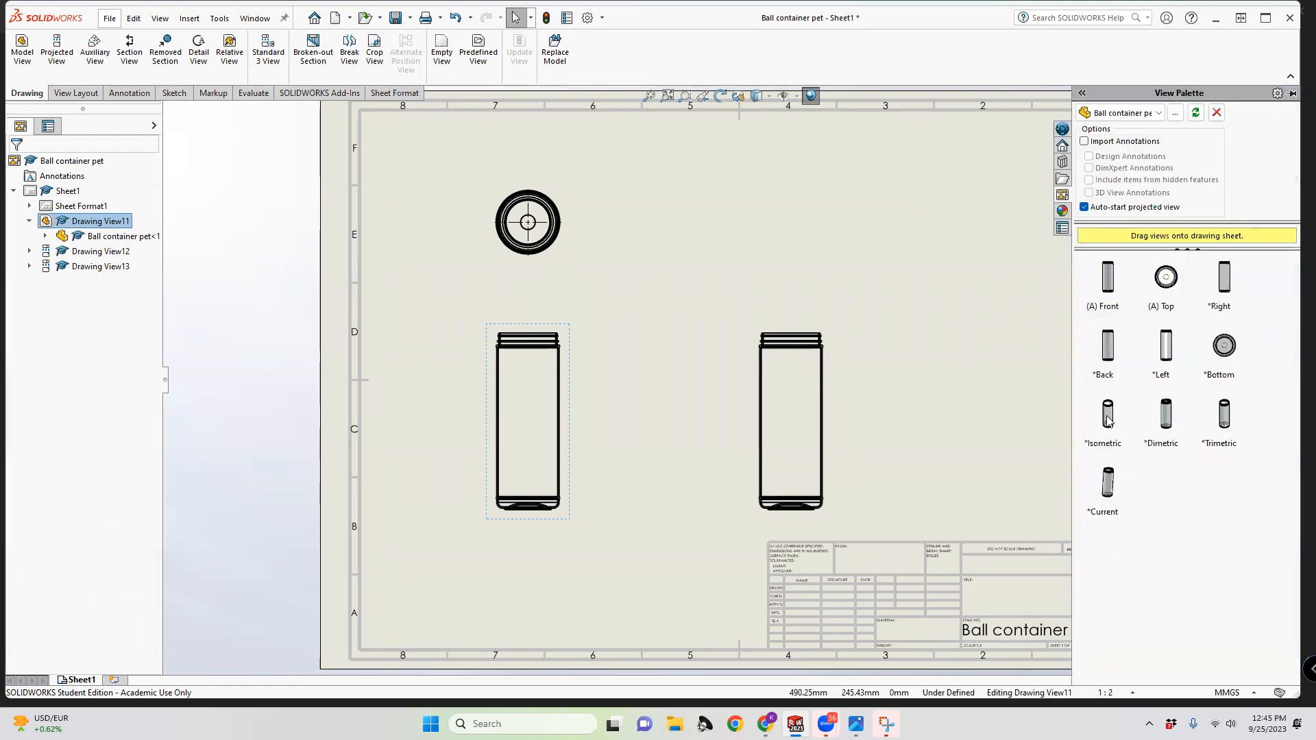
mouse_move(1074, 410)
left_mouse_down()
mouse_move(992, 301)
mouse_move(973, 233)
left_mouse_up()
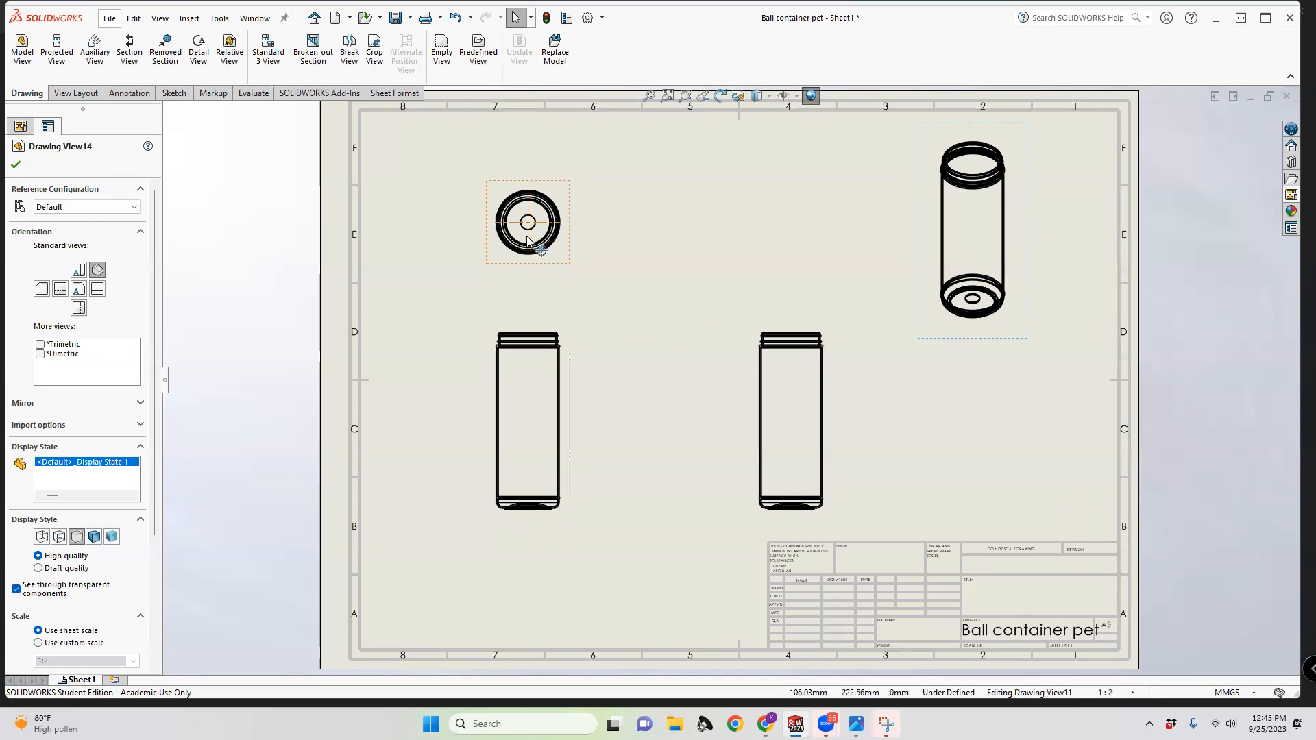
Dimension the length of the container's straight left side edge in the front view, placing the dimension outside the body
left_click(76, 94)
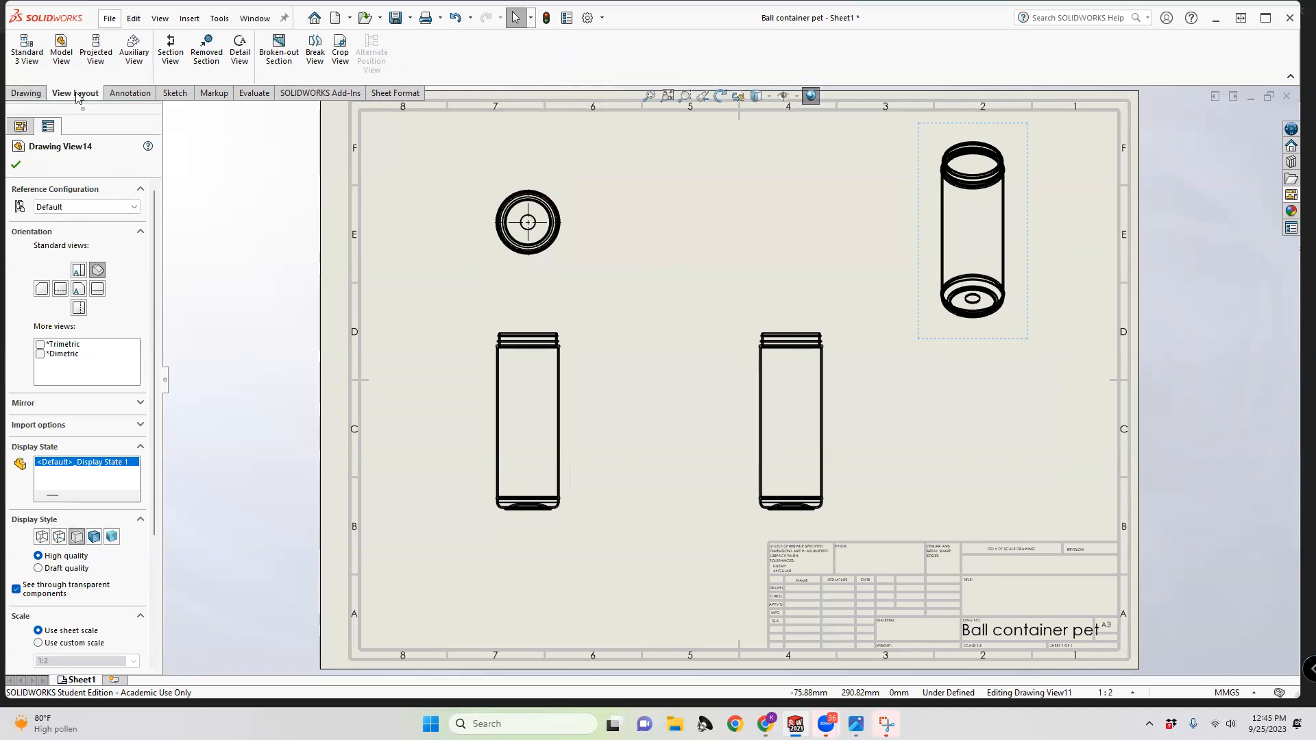
left_click(130, 94)
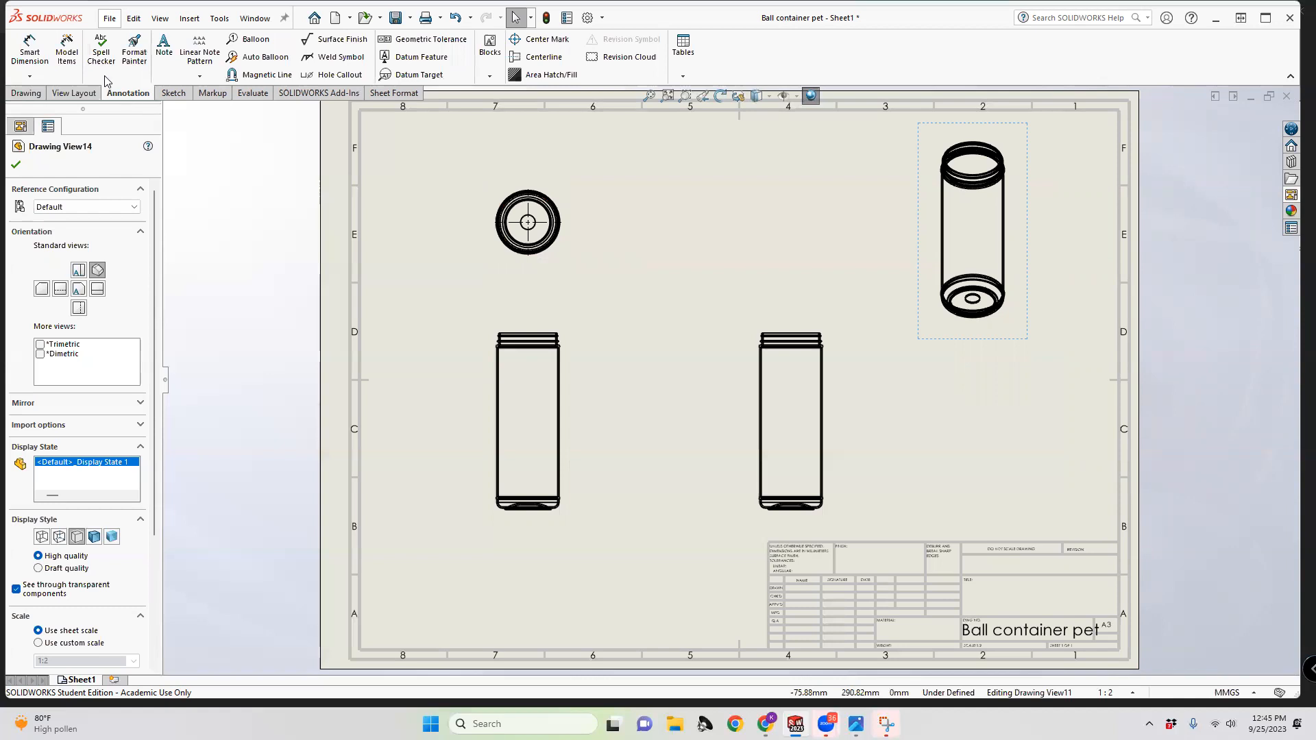
left_click(30, 57)
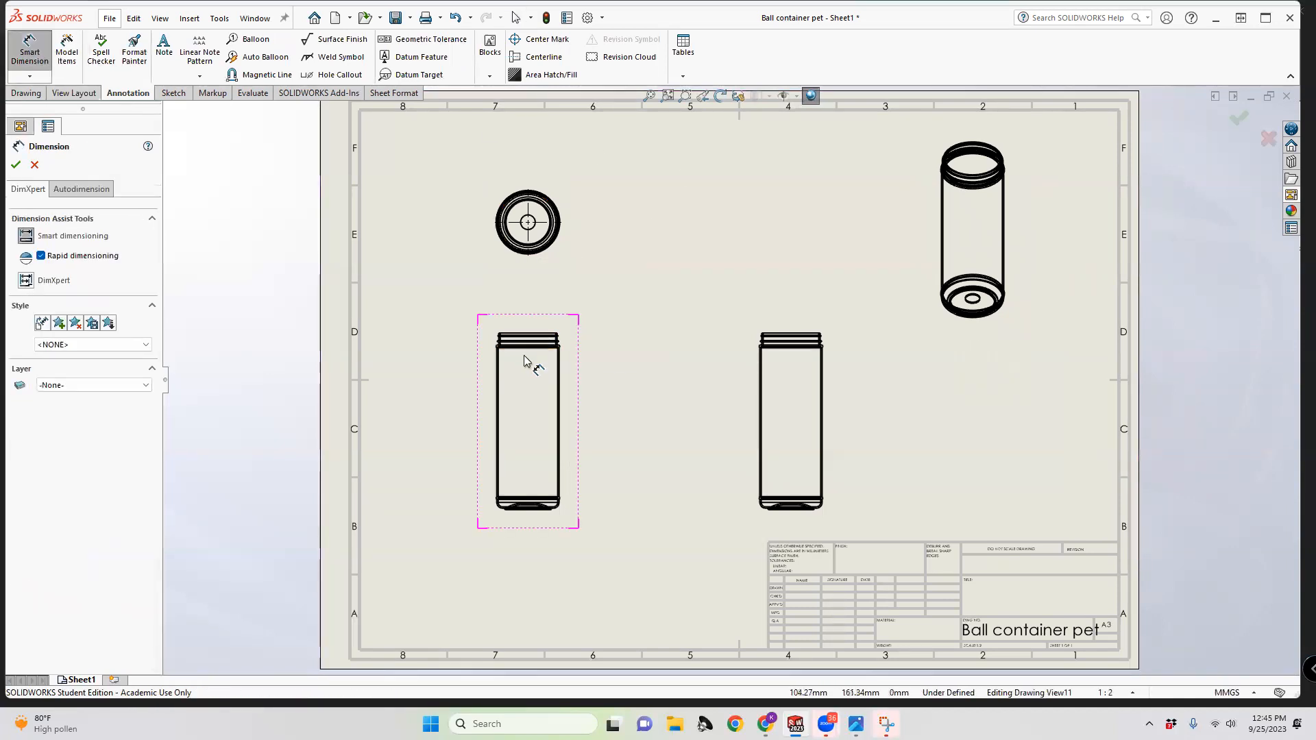
scroll(499, 429, "down", 8)
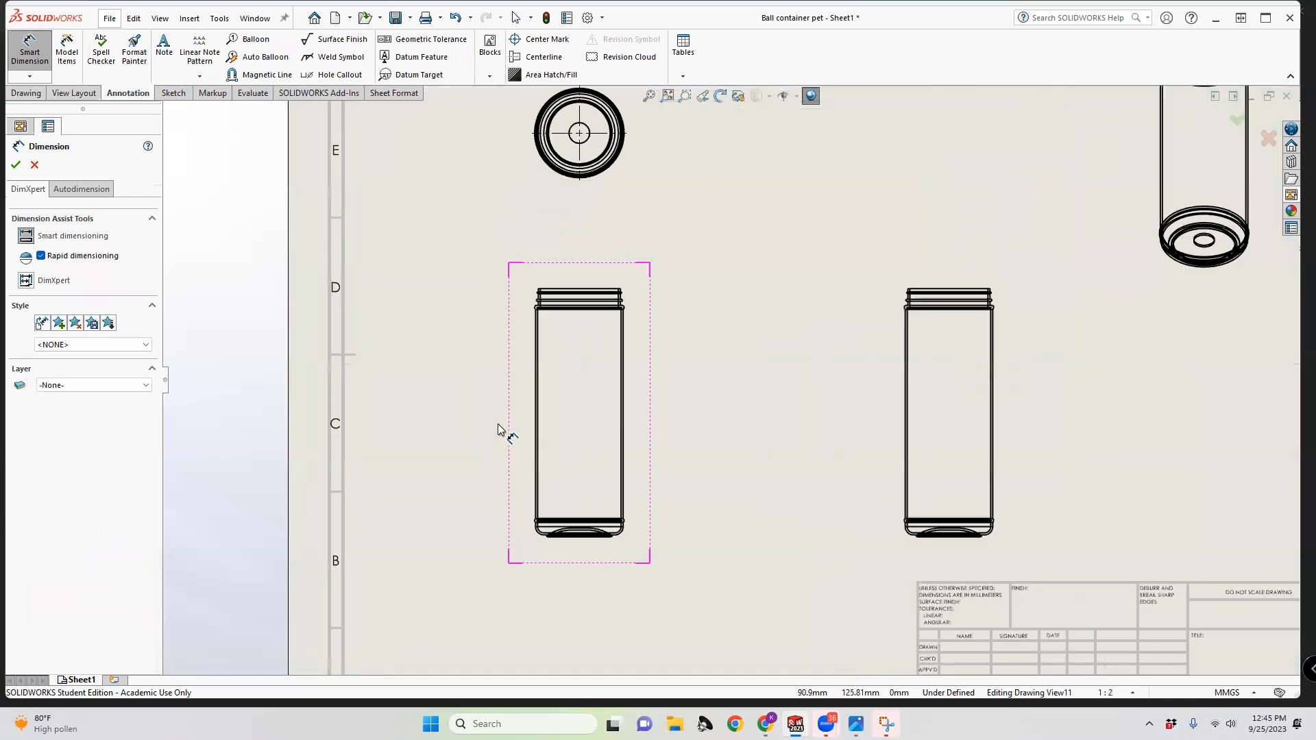
left_click(595, 386)
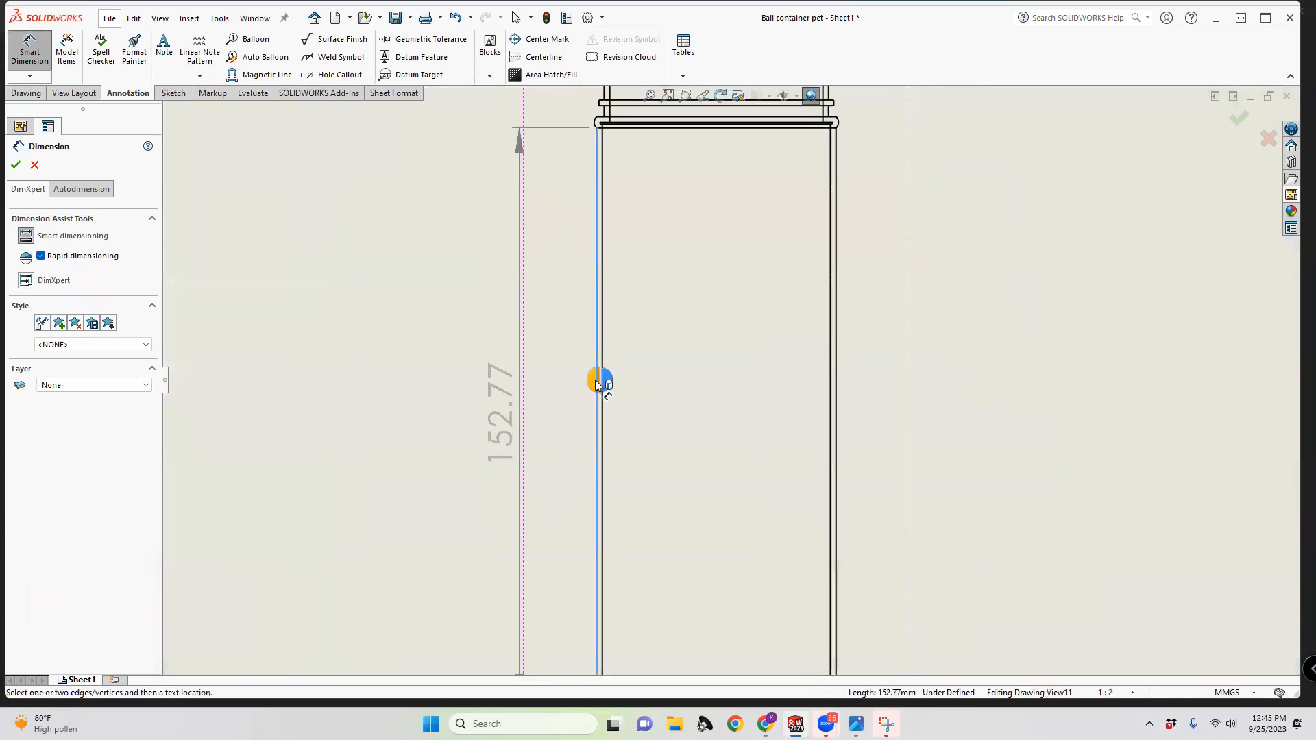
scroll(550, 377, "up", 3)
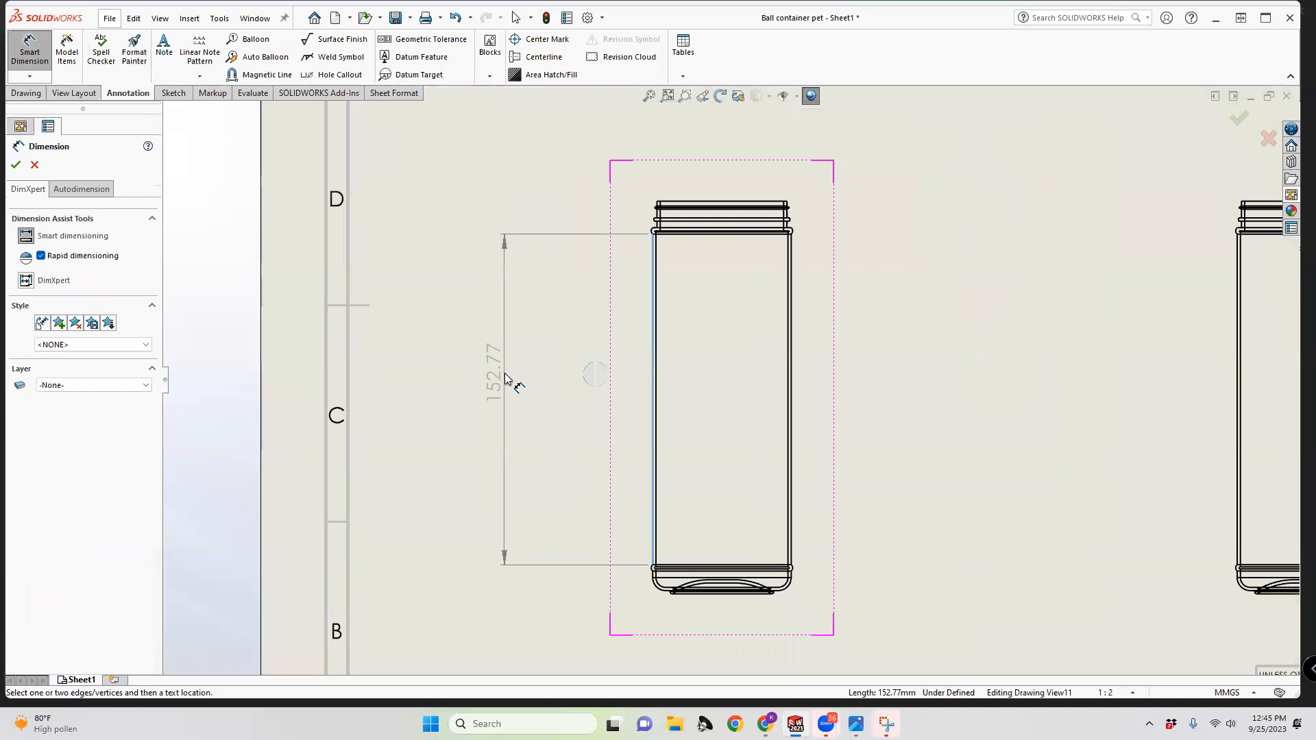
left_click(572, 380)
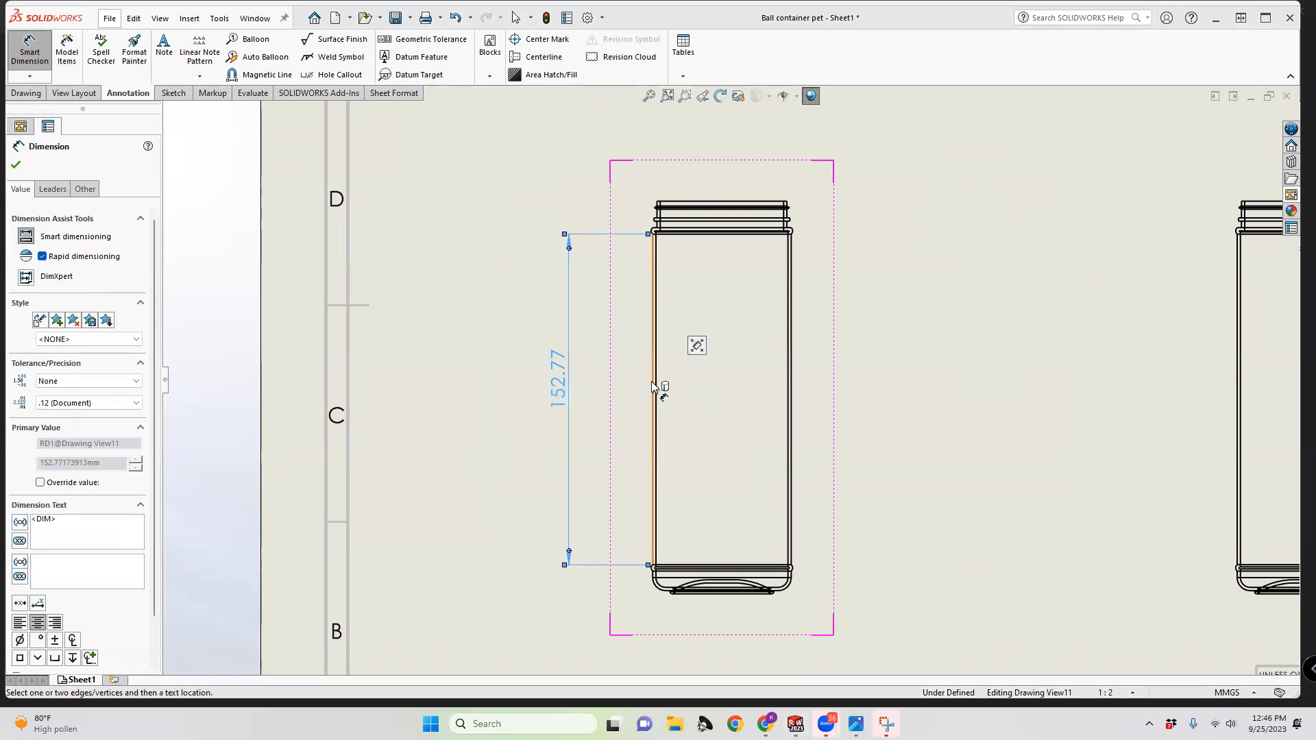
Dimension the length of the right side edge in the front view, placing it directly on the edge, and leave Smart Dimension
left_click(791, 397)
left_click(792, 401)
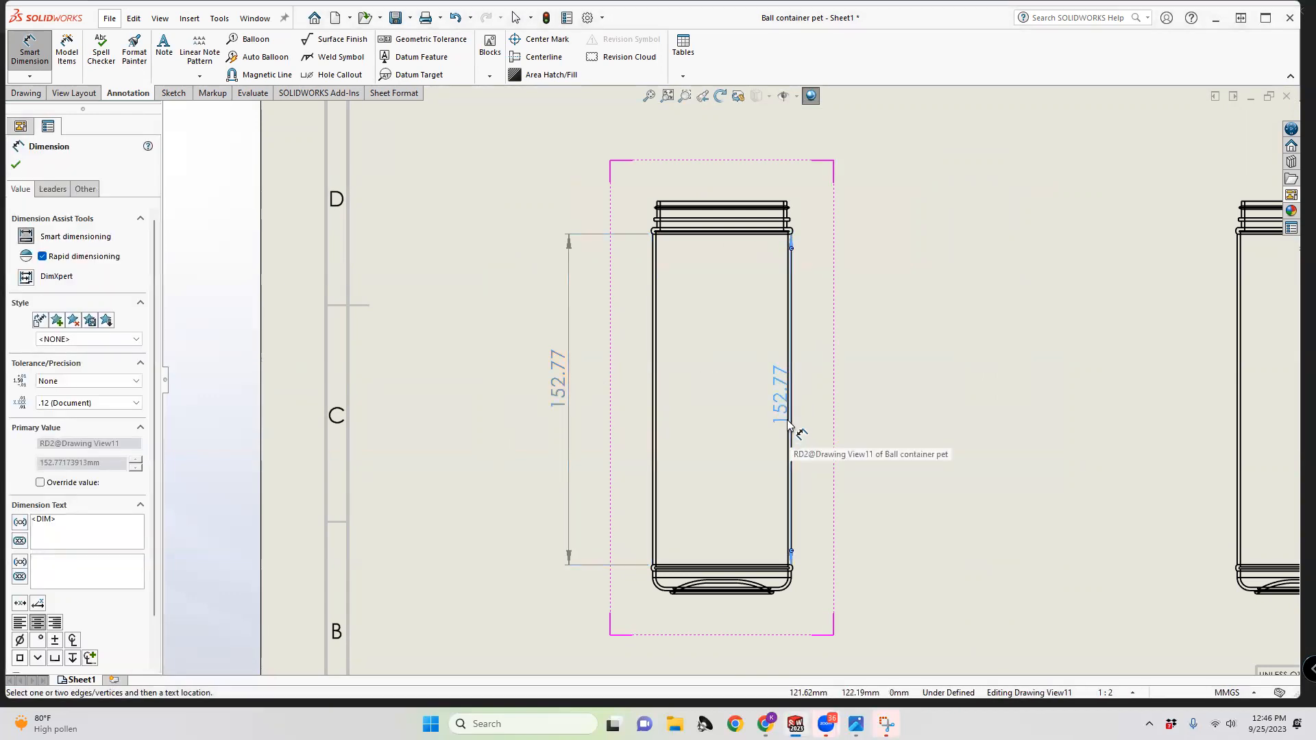
key("Escape")
key("Escape")
left_click(720, 370)
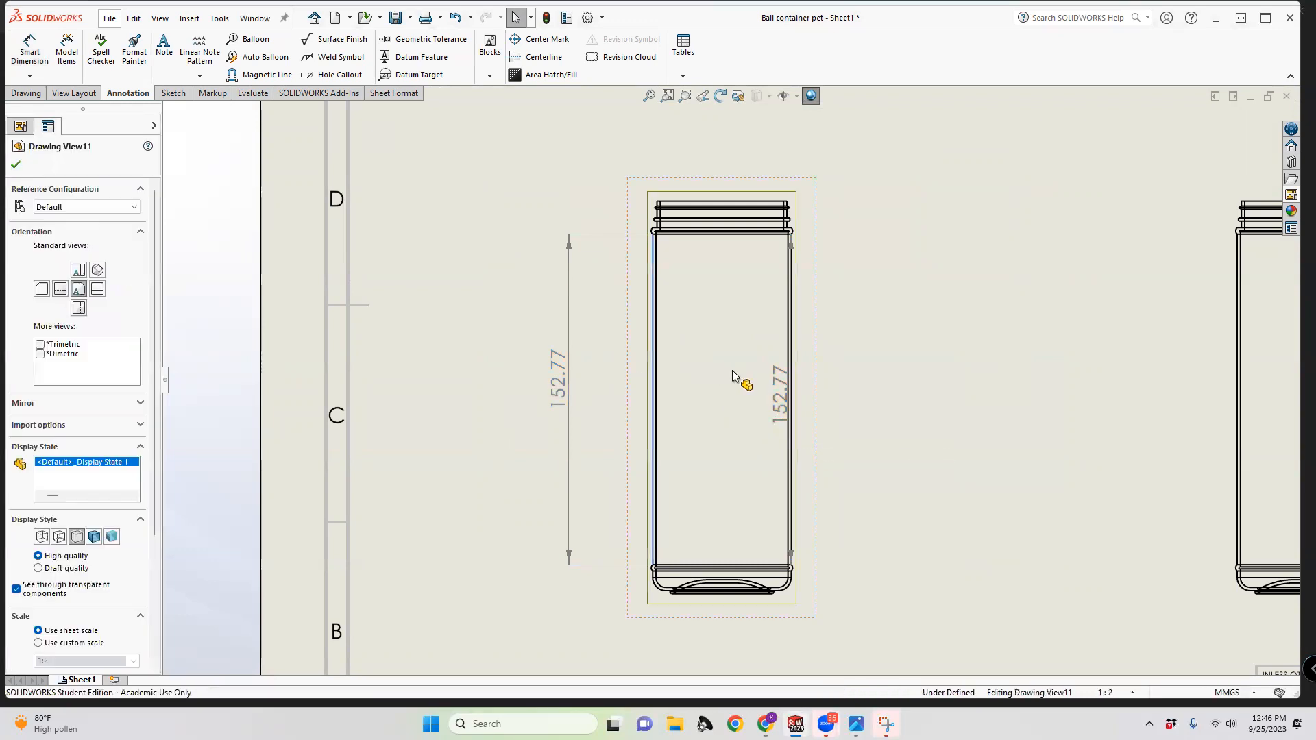
Try to dimension the container's width between the two outer side edges in the front view
scroll(802, 355, "down", 2)
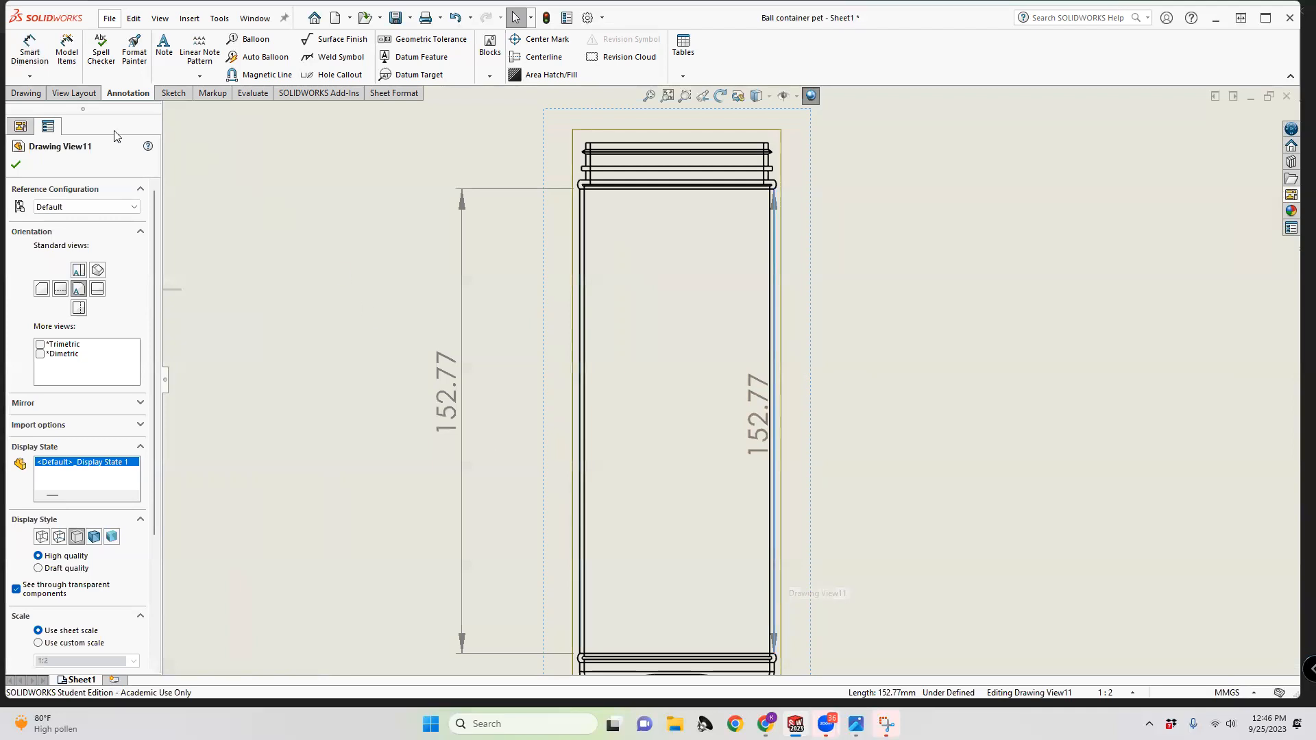
left_click(30, 53)
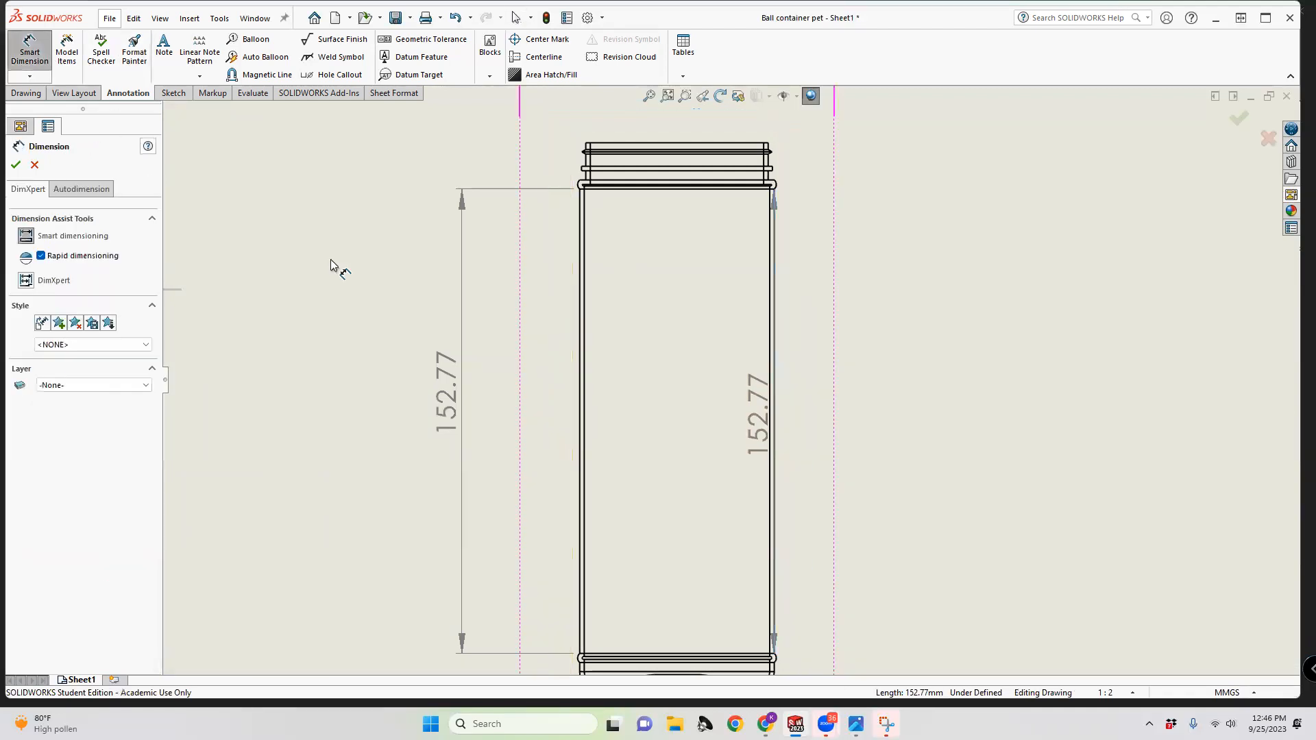
left_click(580, 400)
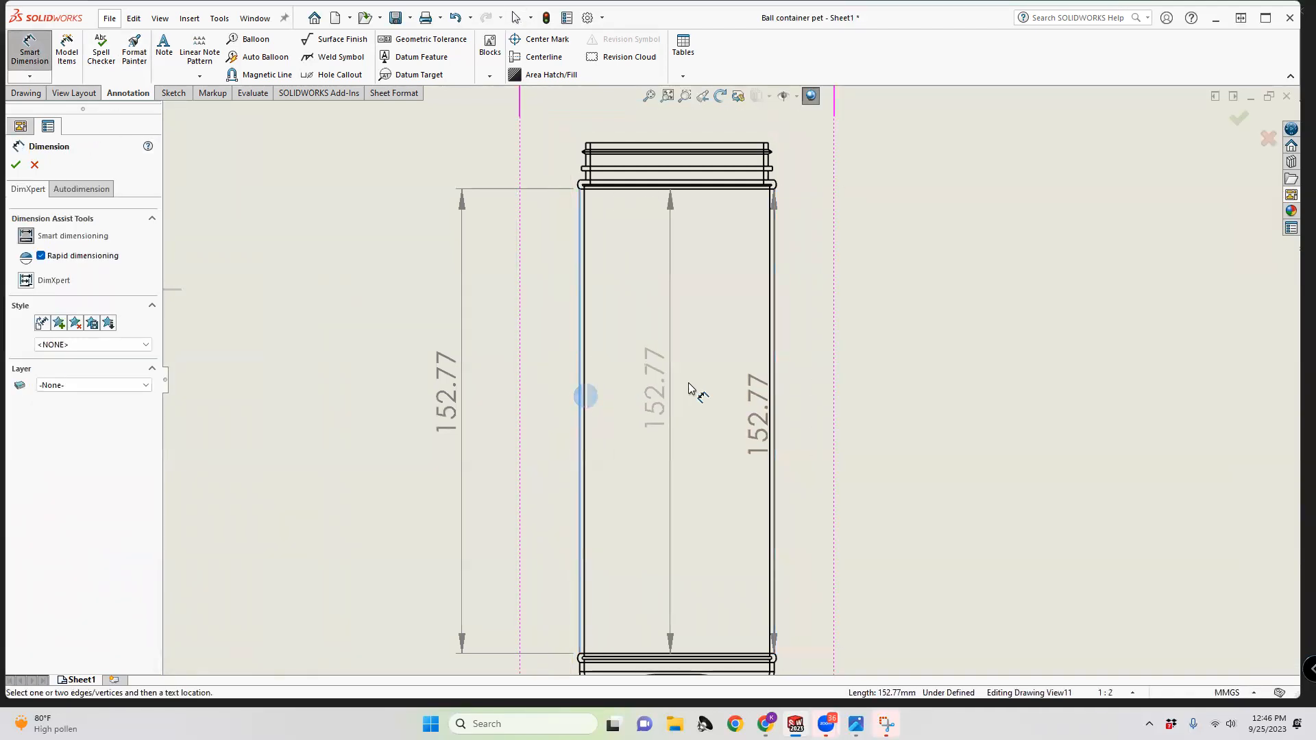
left_click(775, 370)
left_click(781, 445)
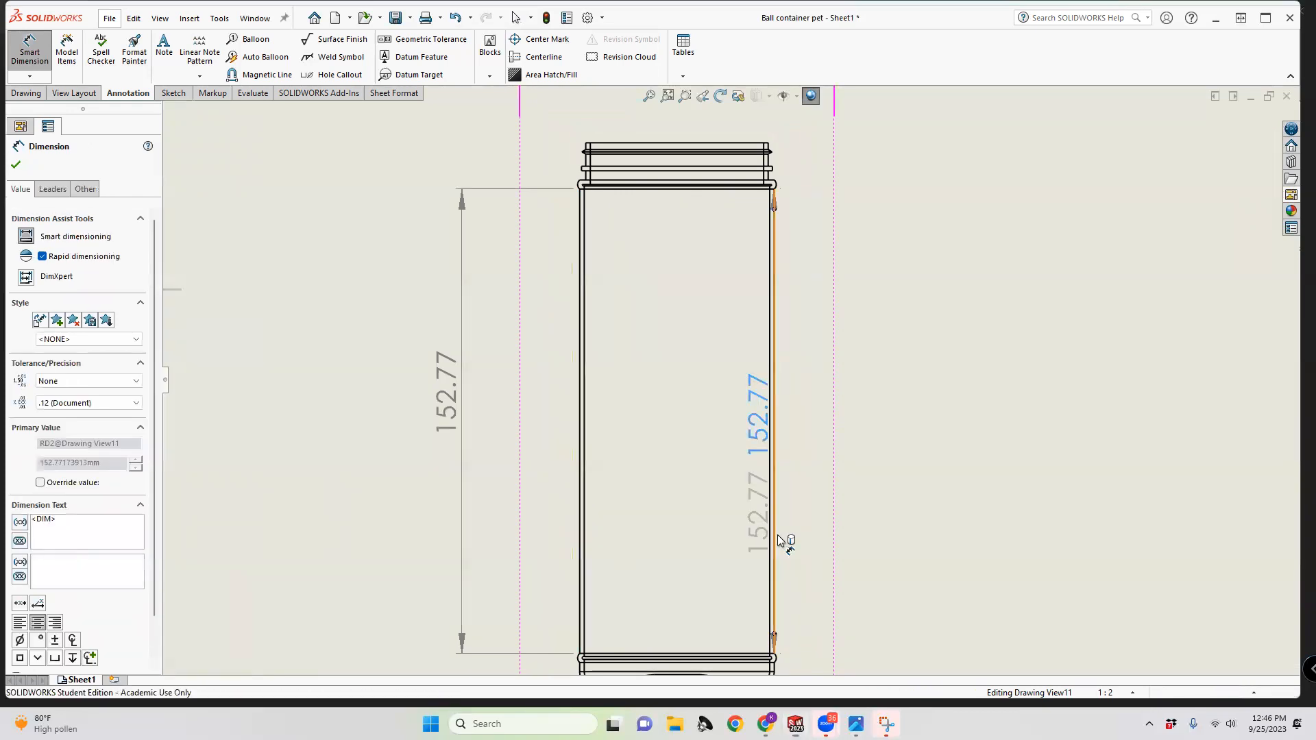
scroll(781, 548, "down", 3)
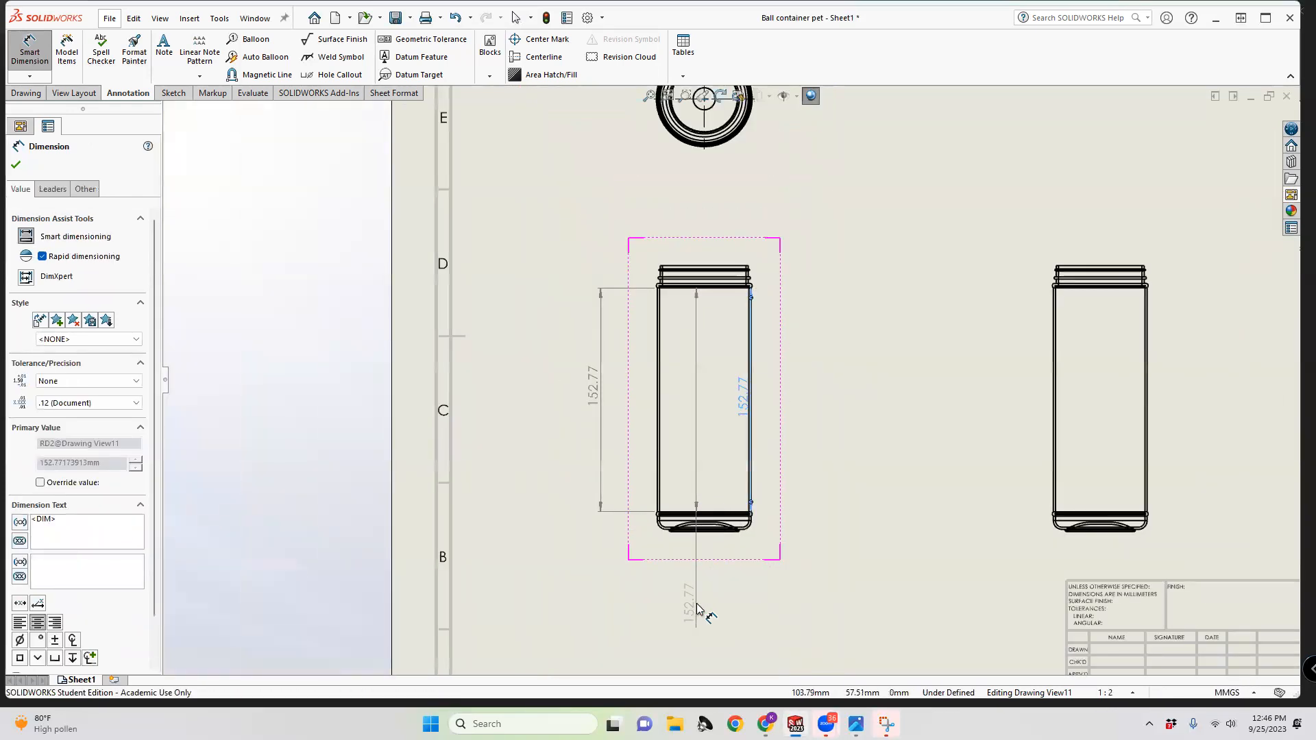
key("Escape")
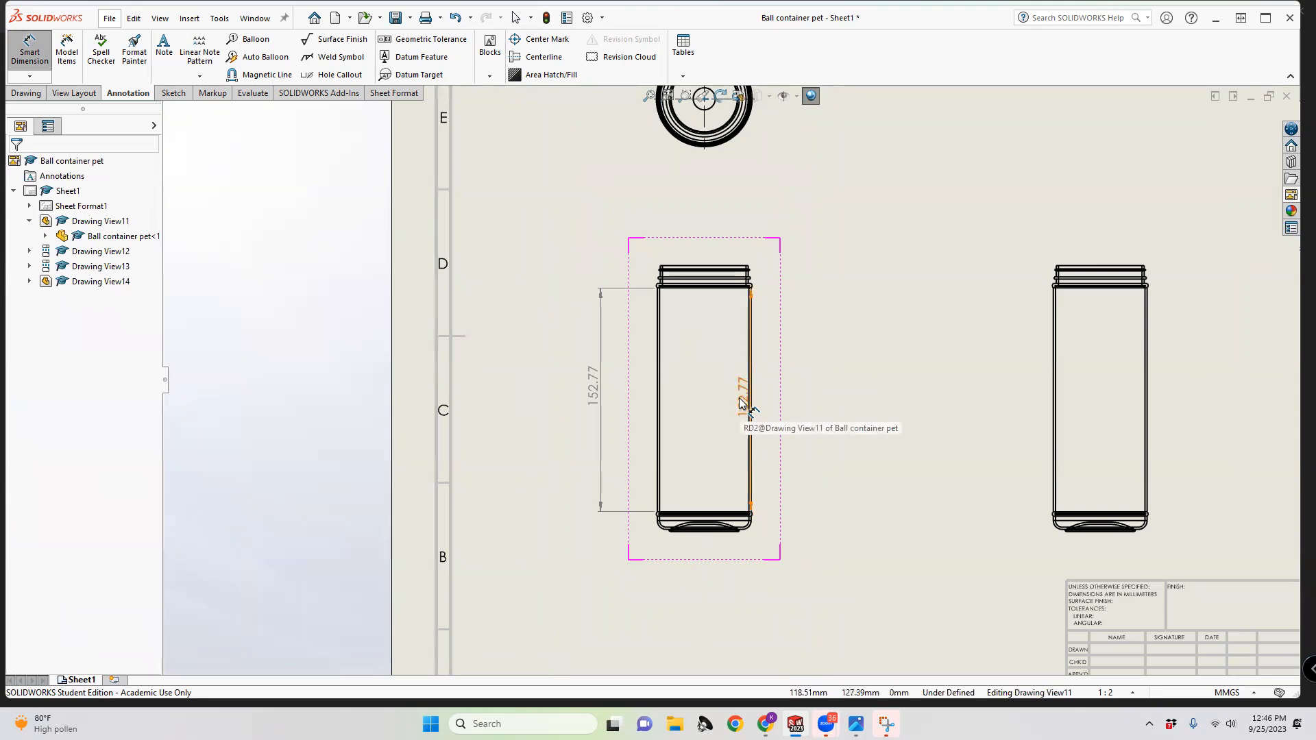
Dimension the body diameter between the two outer side edges in the isometric view, placing the text outside the container
key("Escape")
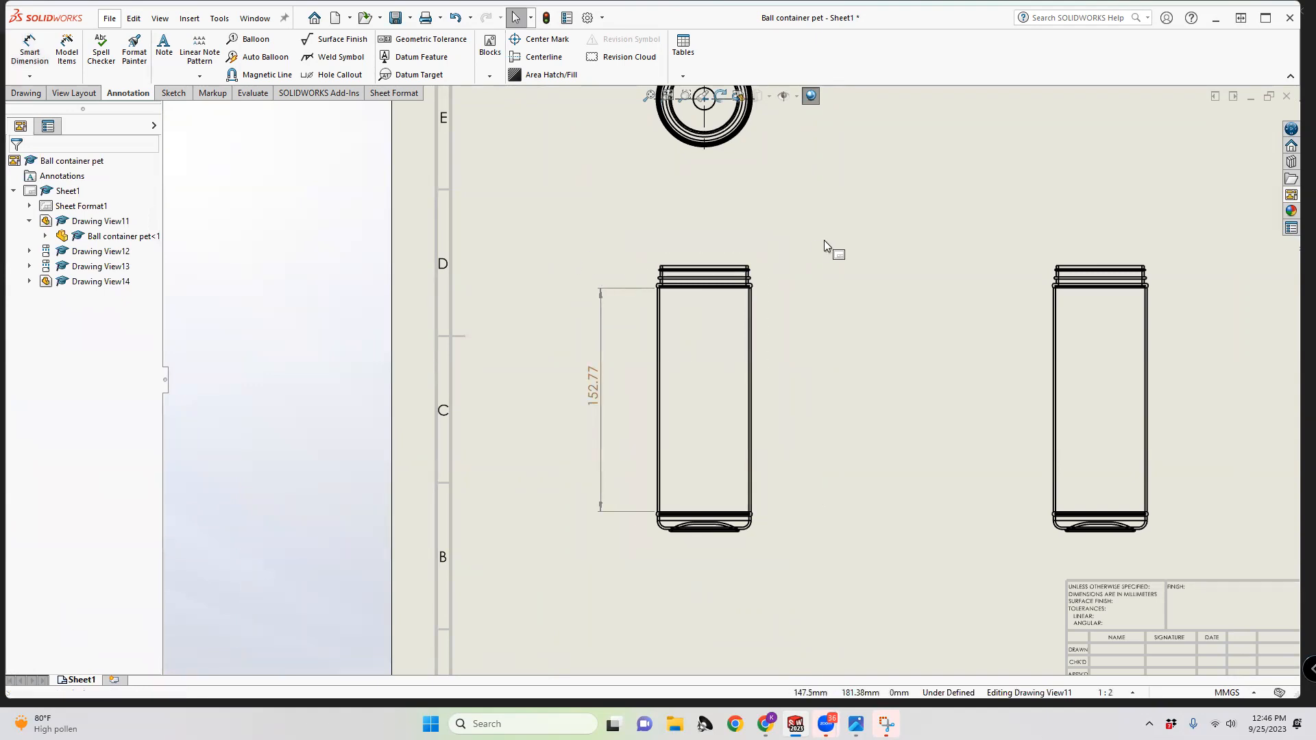
scroll(1092, 272, "up", 2)
scroll(1080, 219, "down", 5)
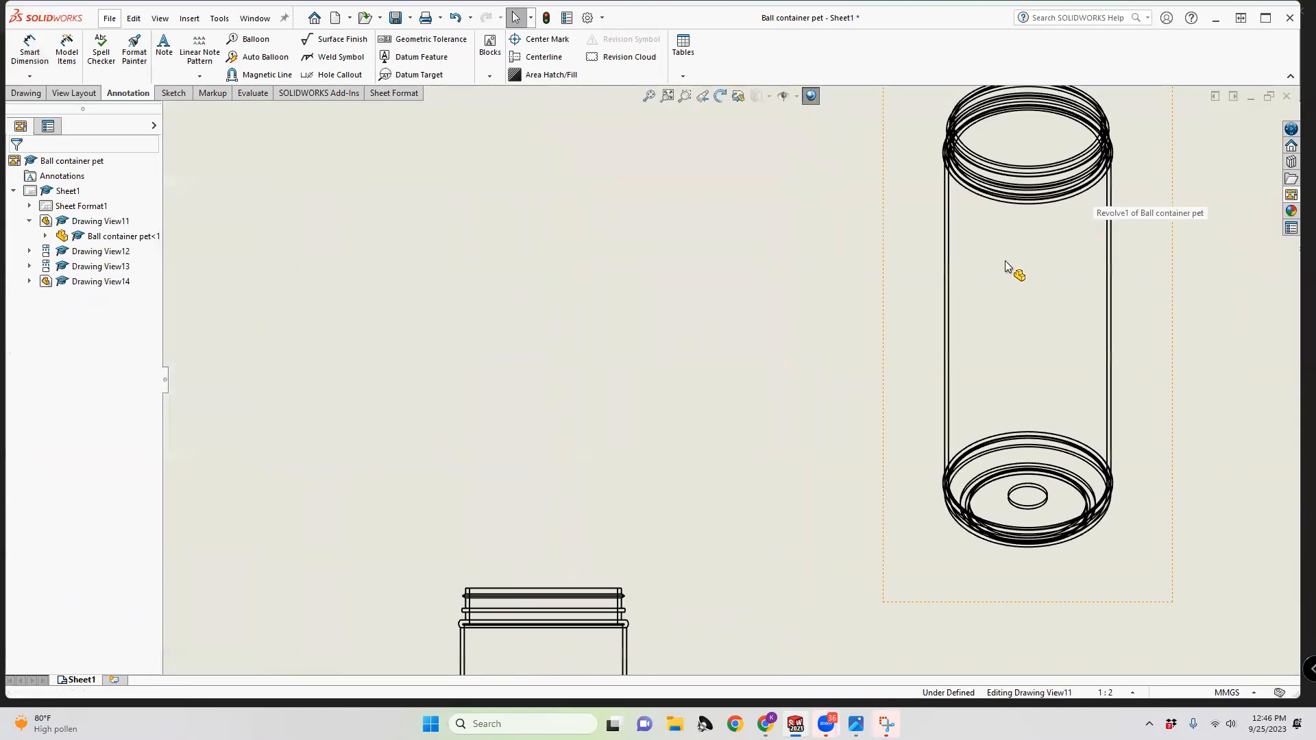
left_click(29, 49)
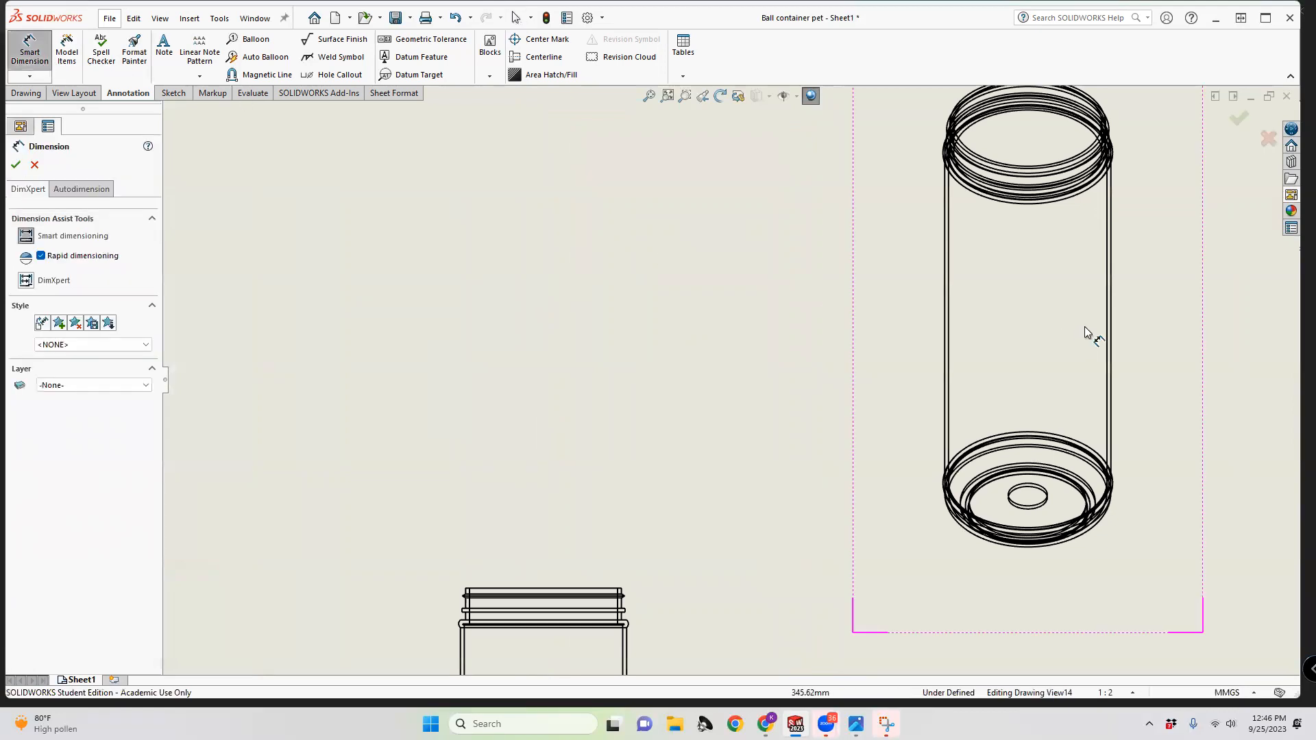
scroll(951, 313, "down", 2)
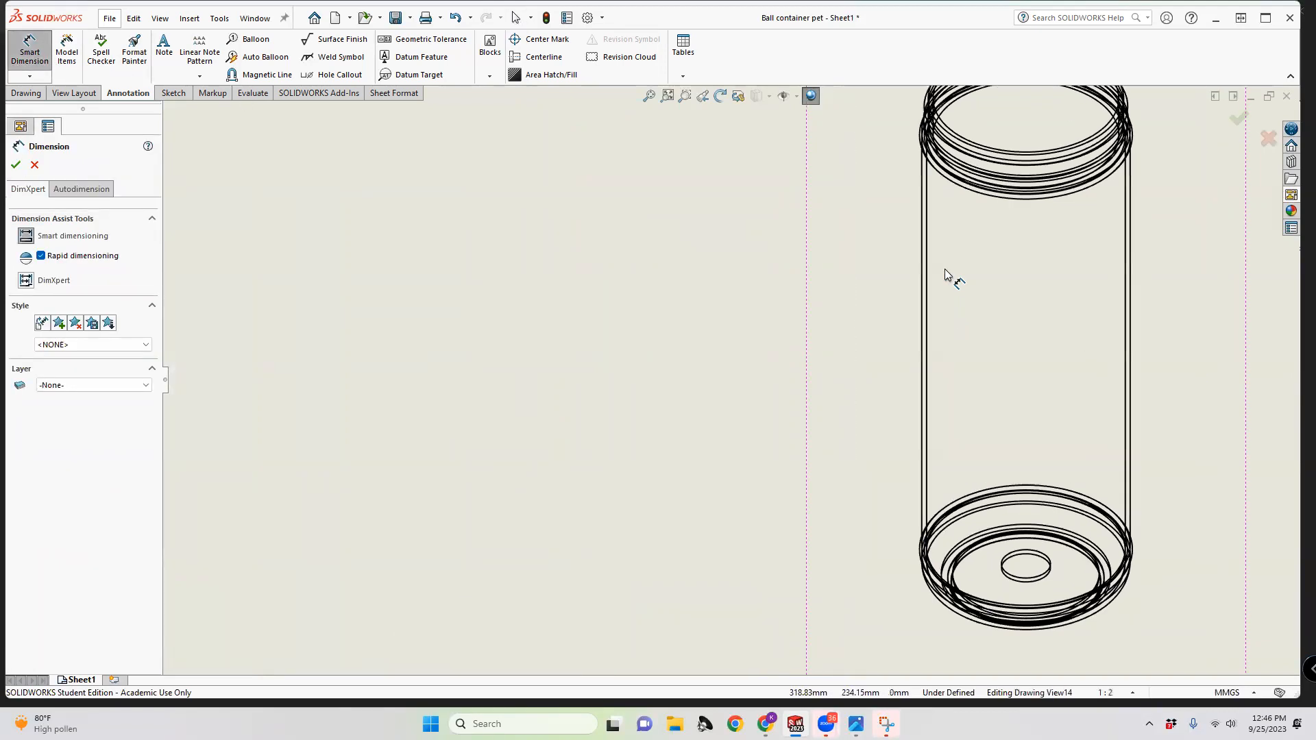
left_click(908, 292)
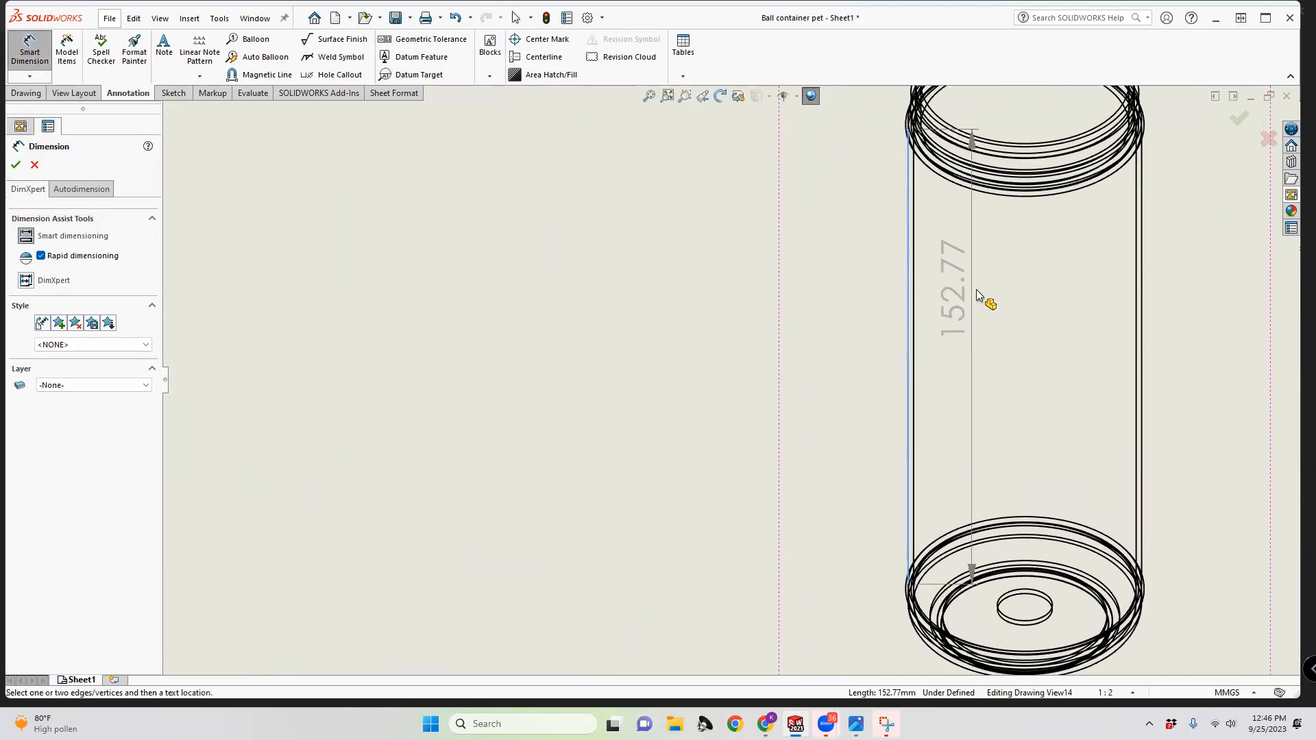
left_click(1140, 310)
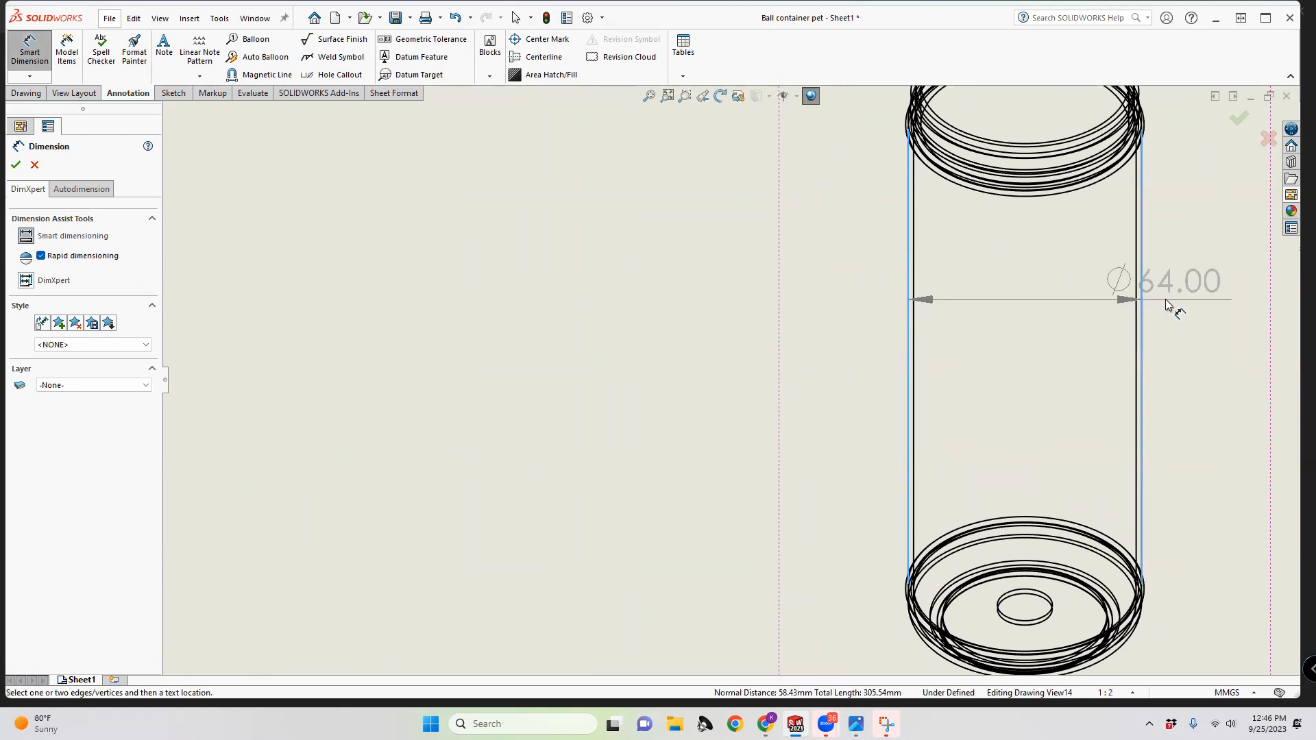
scroll(1204, 333, "up", 2)
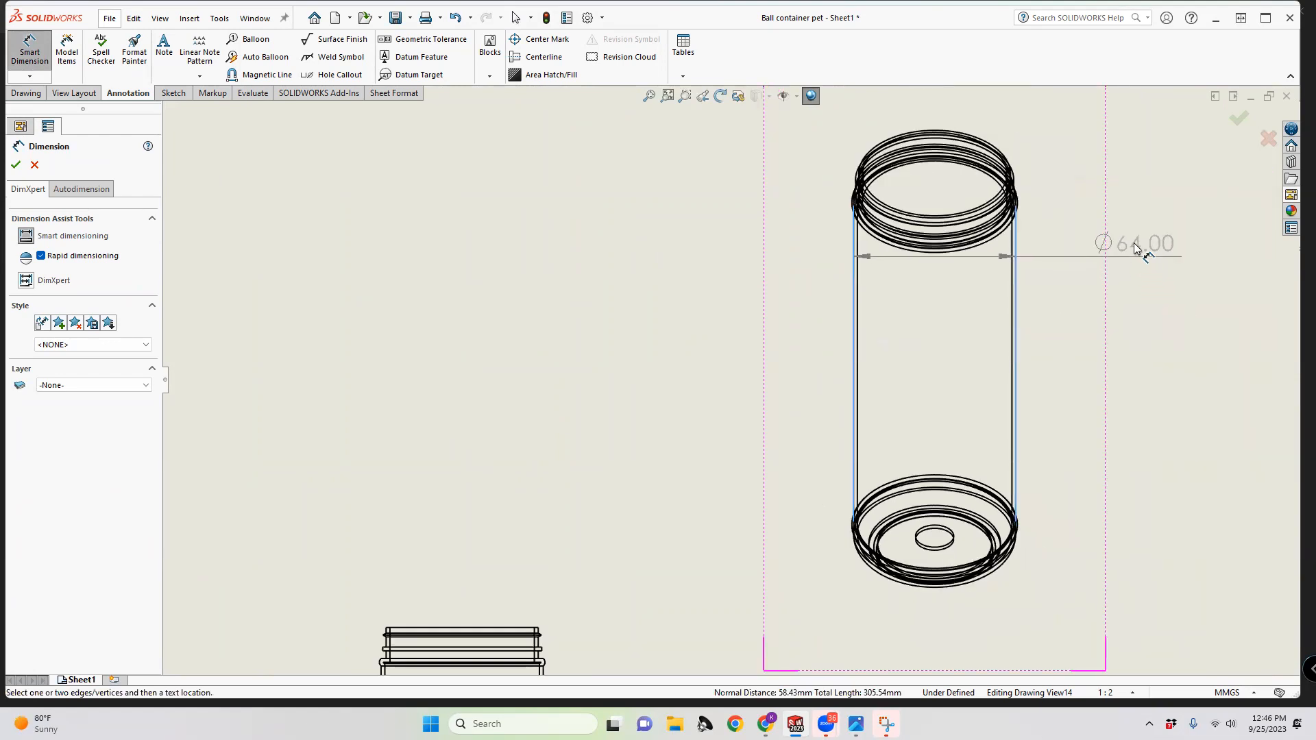
left_click(1145, 260)
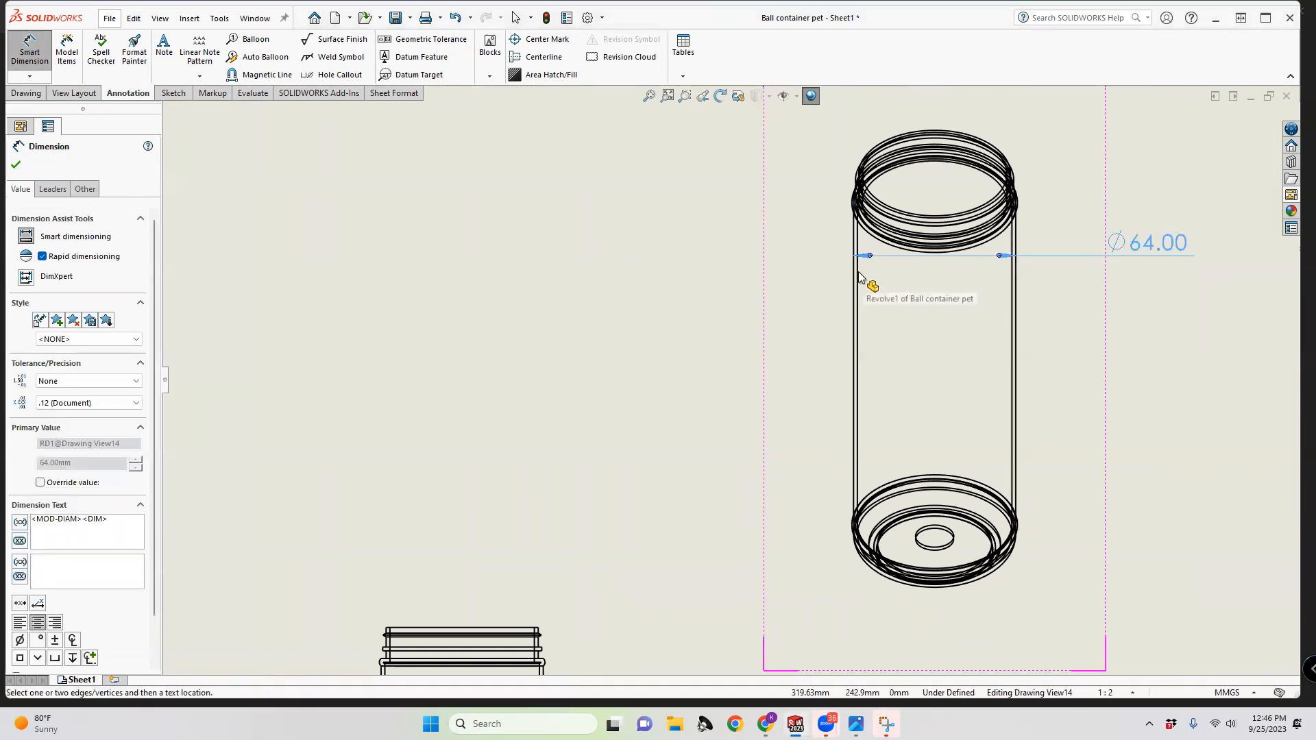
scroll(866, 286, "down", 1)
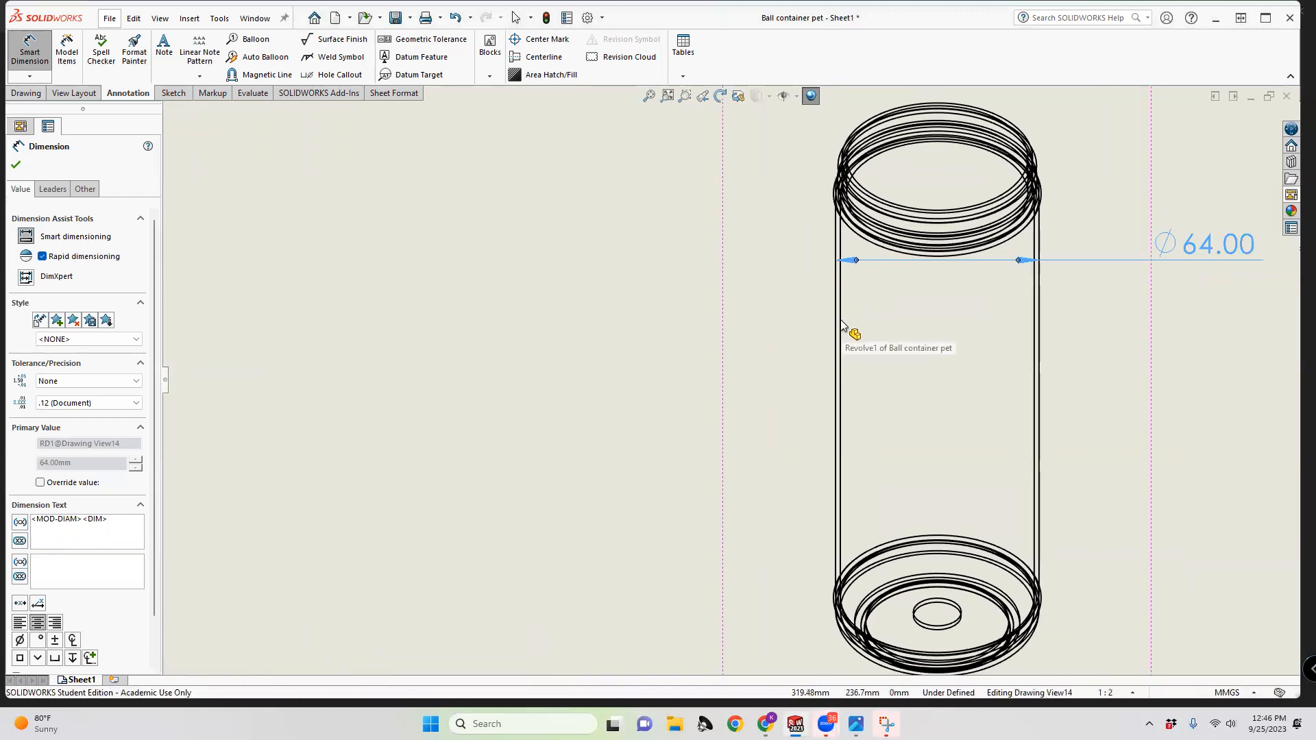
scroll(841, 321, "down", 2)
left_click(806, 328)
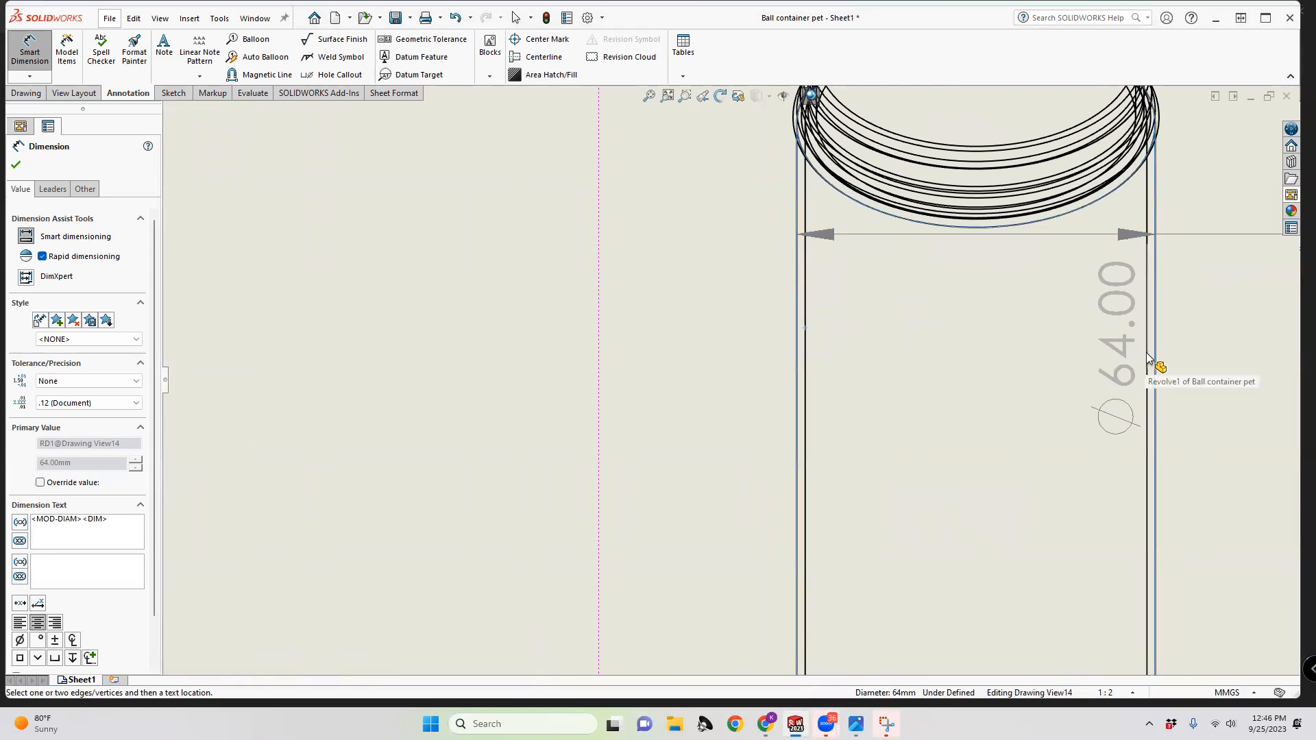
key("Escape")
key("Escape")
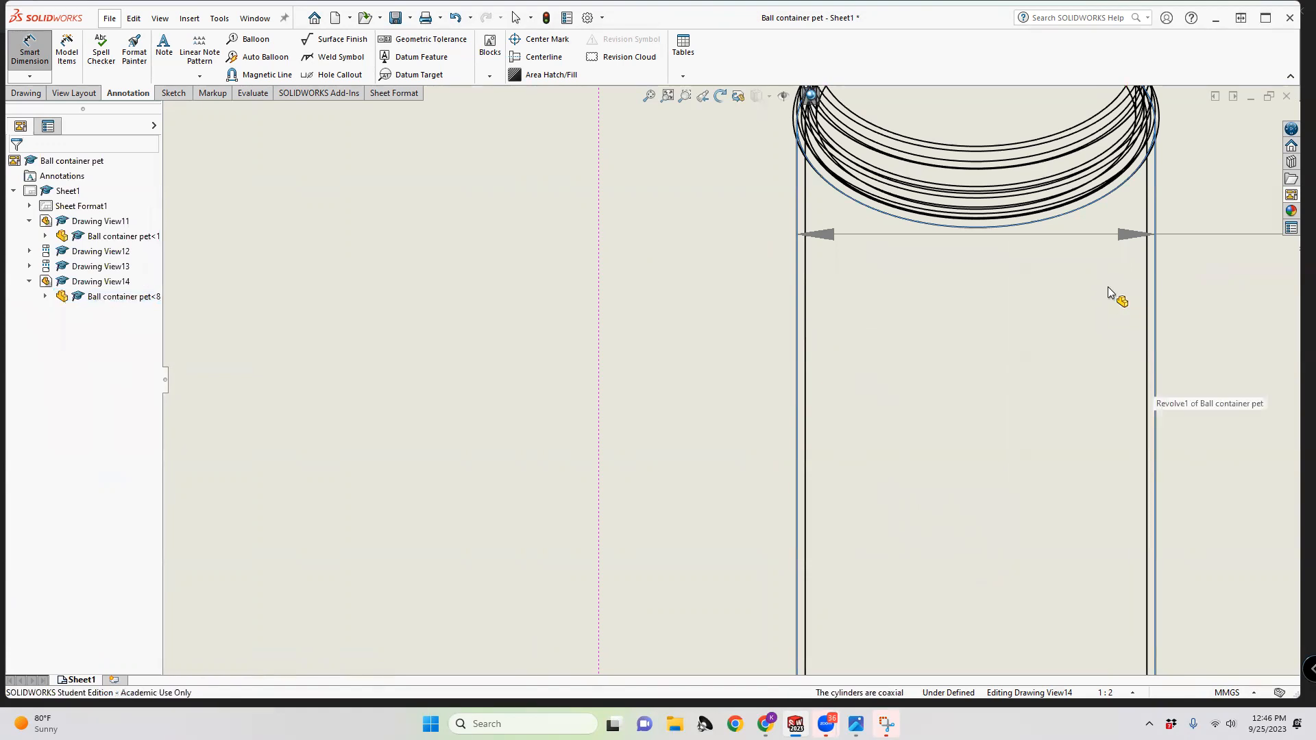
Dimension the wall thickness between the two top rim circles and the radius of a lower neck circle in the isometric view
scroll(999, 191, "up", 3)
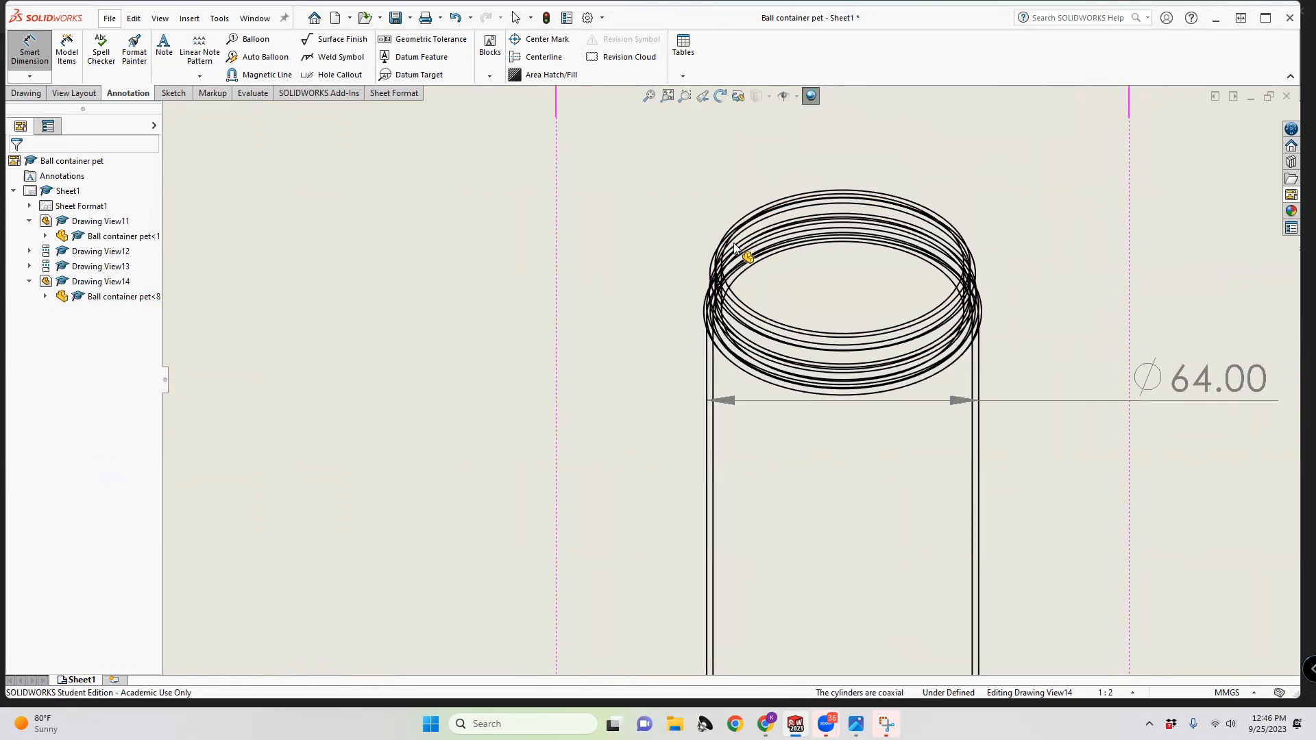
left_click(740, 218)
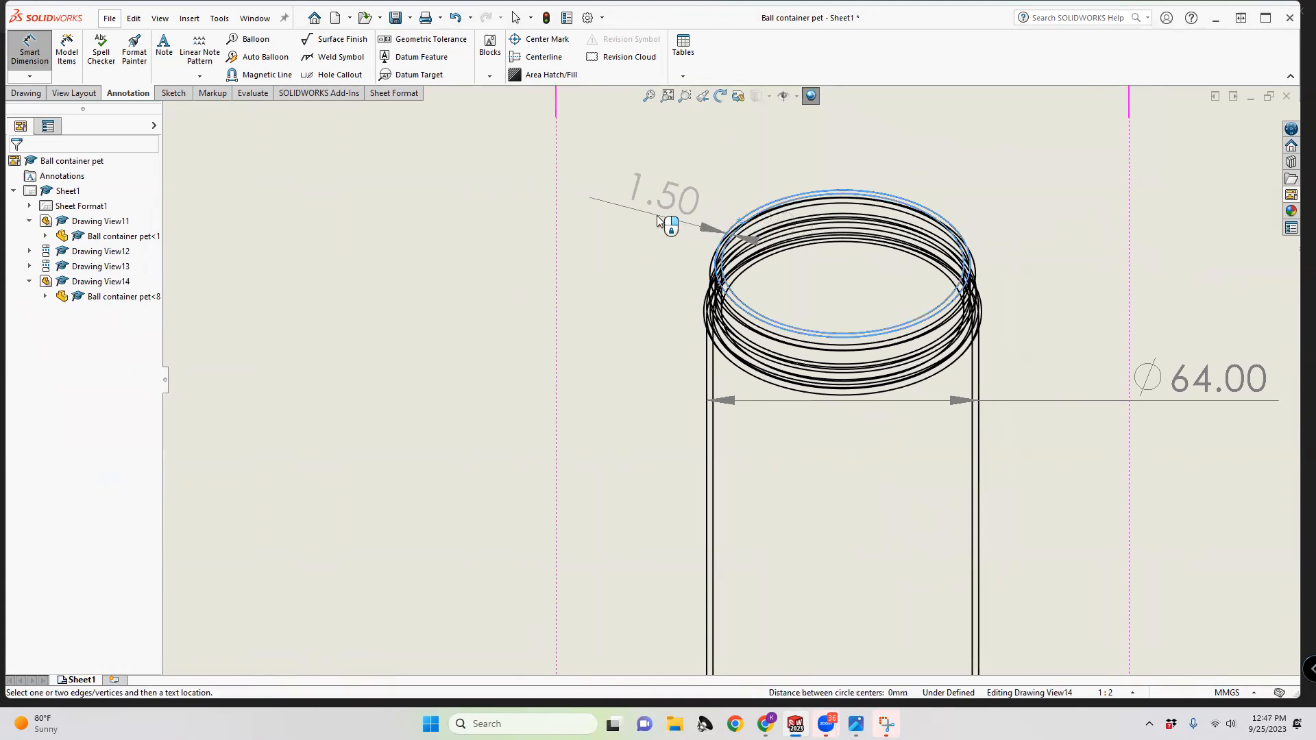
left_click(657, 218)
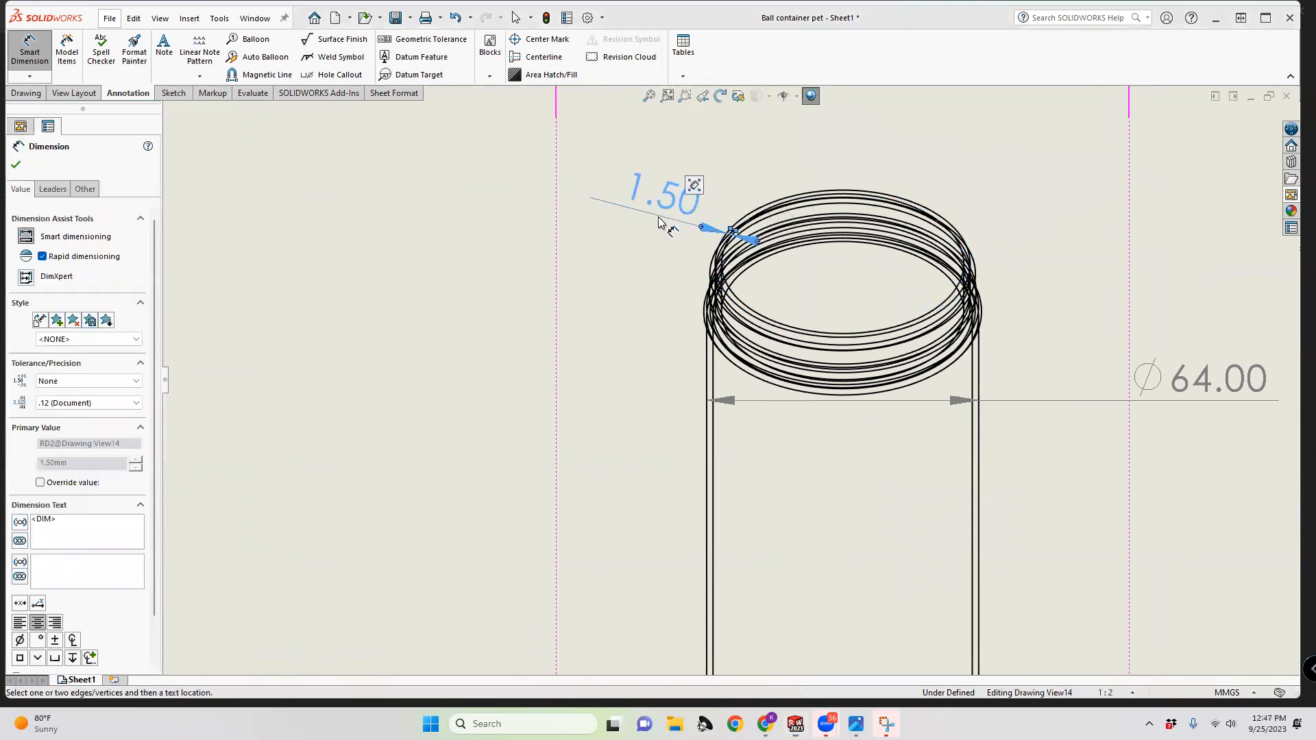
left_click(833, 389)
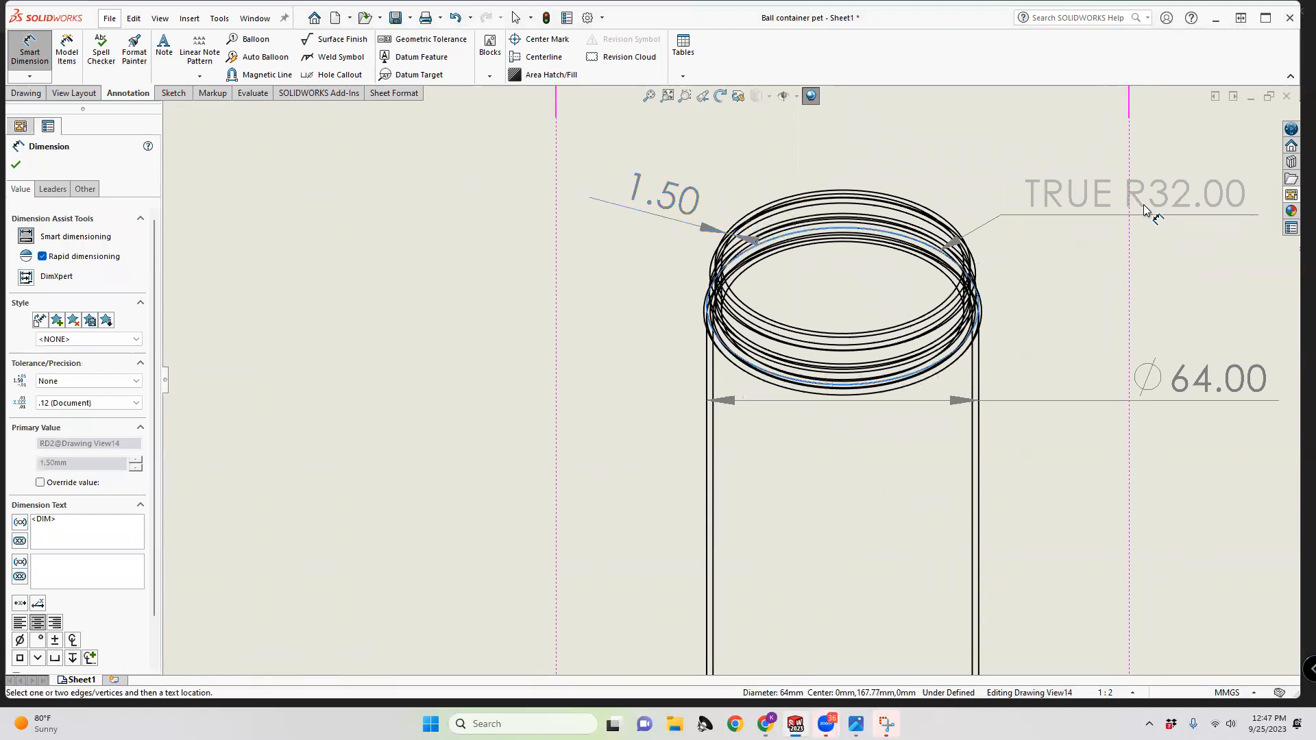
left_click(1143, 207)
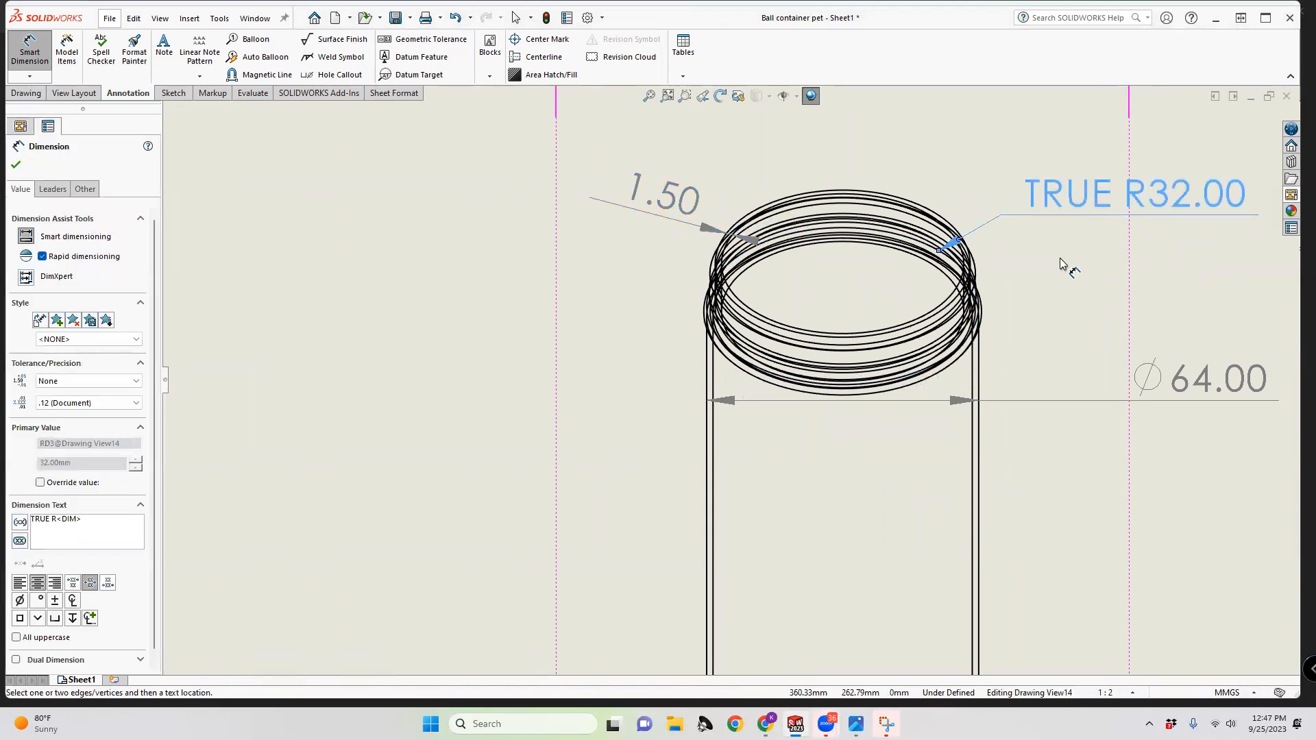
scroll(1062, 265, "up", 3)
scroll(965, 379, "down", 3)
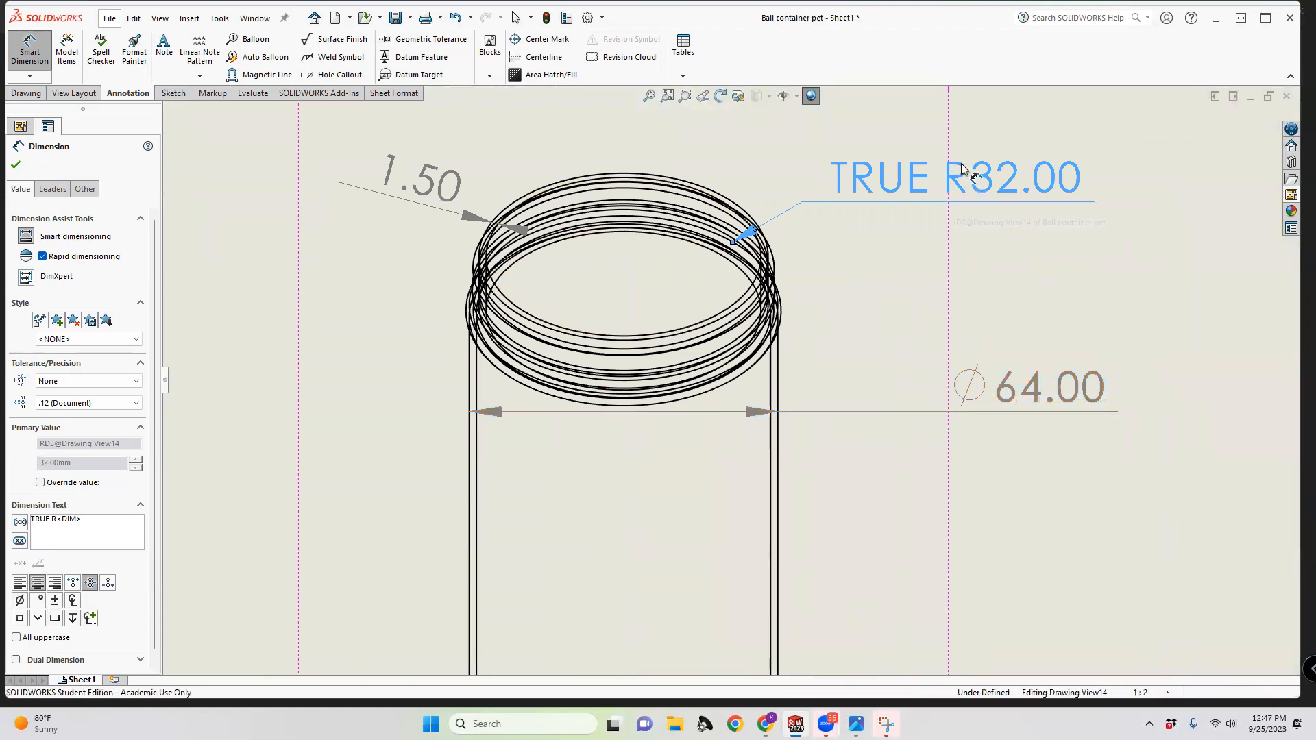
scroll(911, 277, "up", 4)
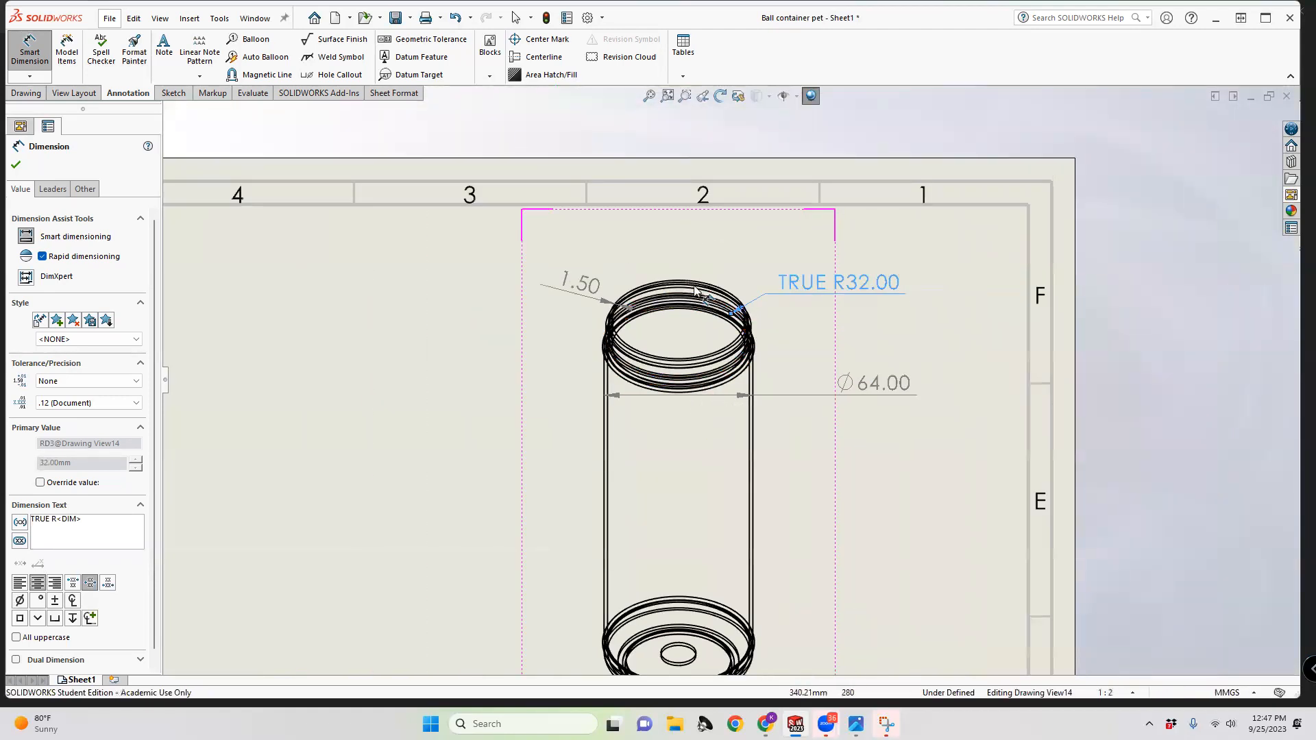
scroll(687, 470, "up", 3)
scroll(694, 576, "down", 5)
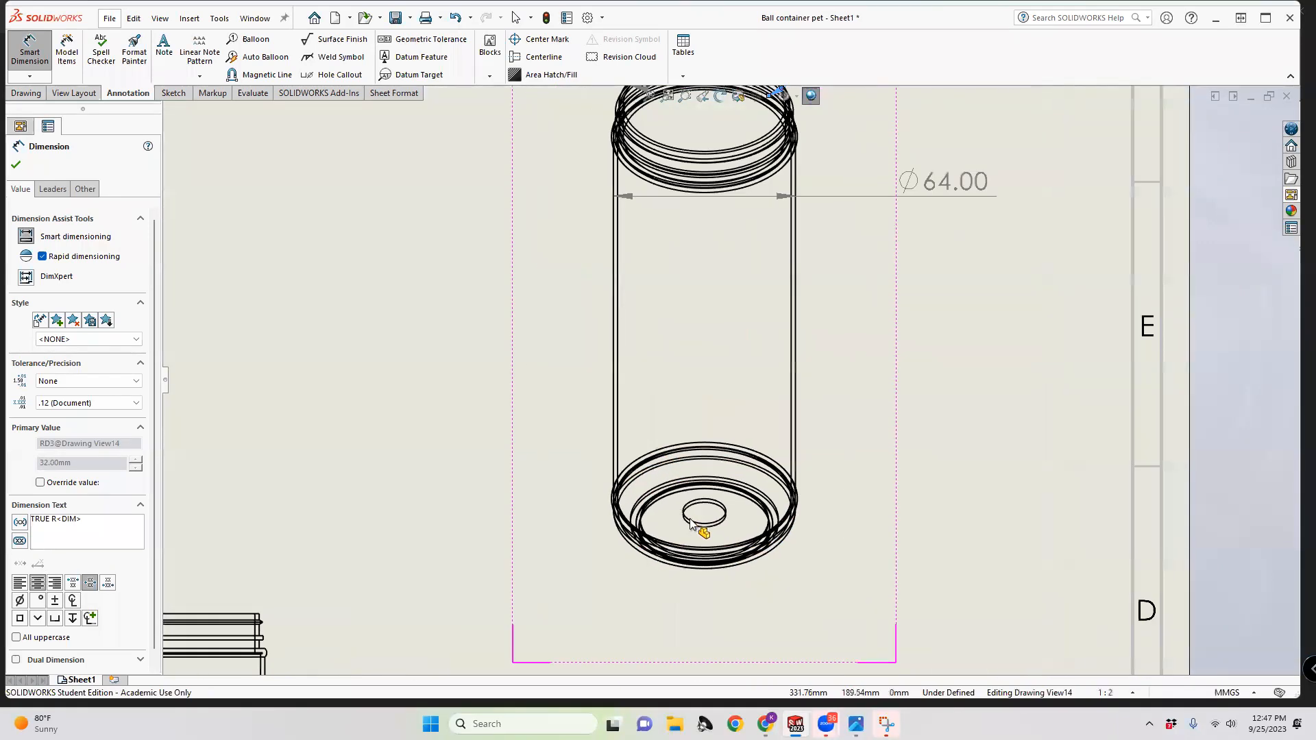
scroll(696, 522, "down", 2)
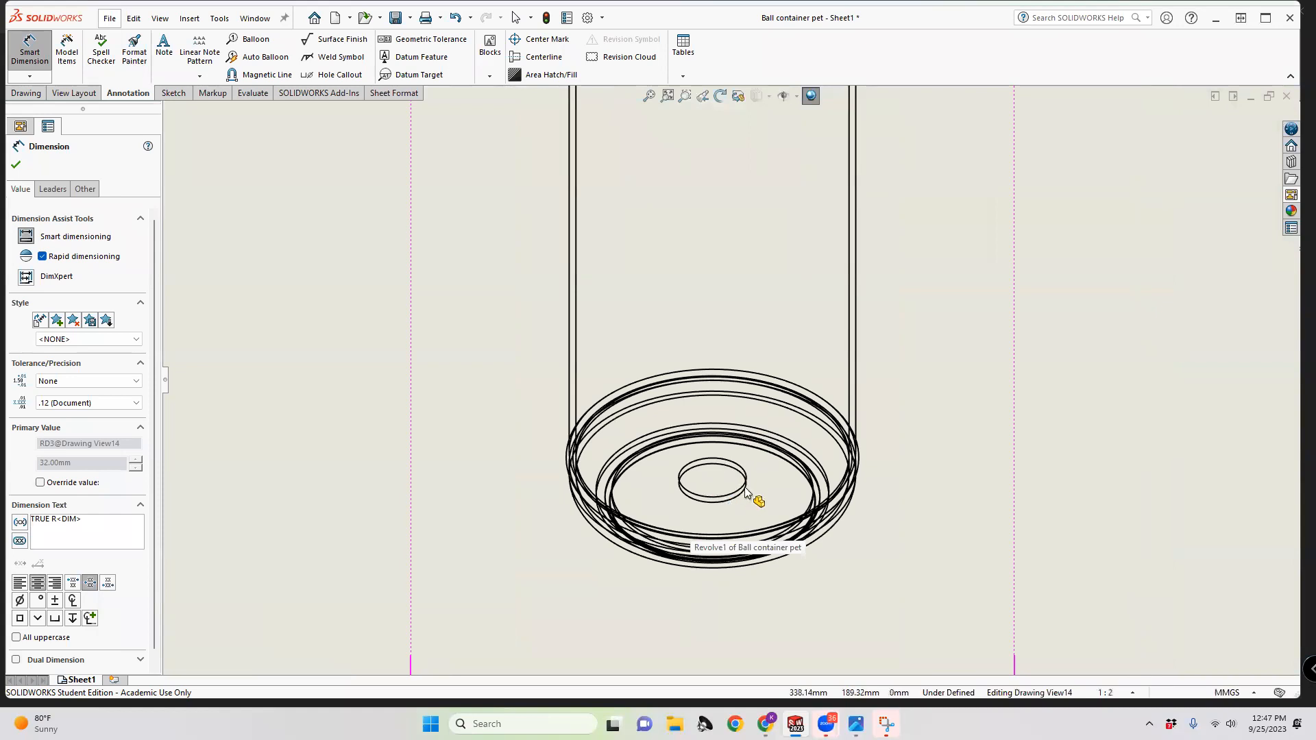
left_click(713, 497)
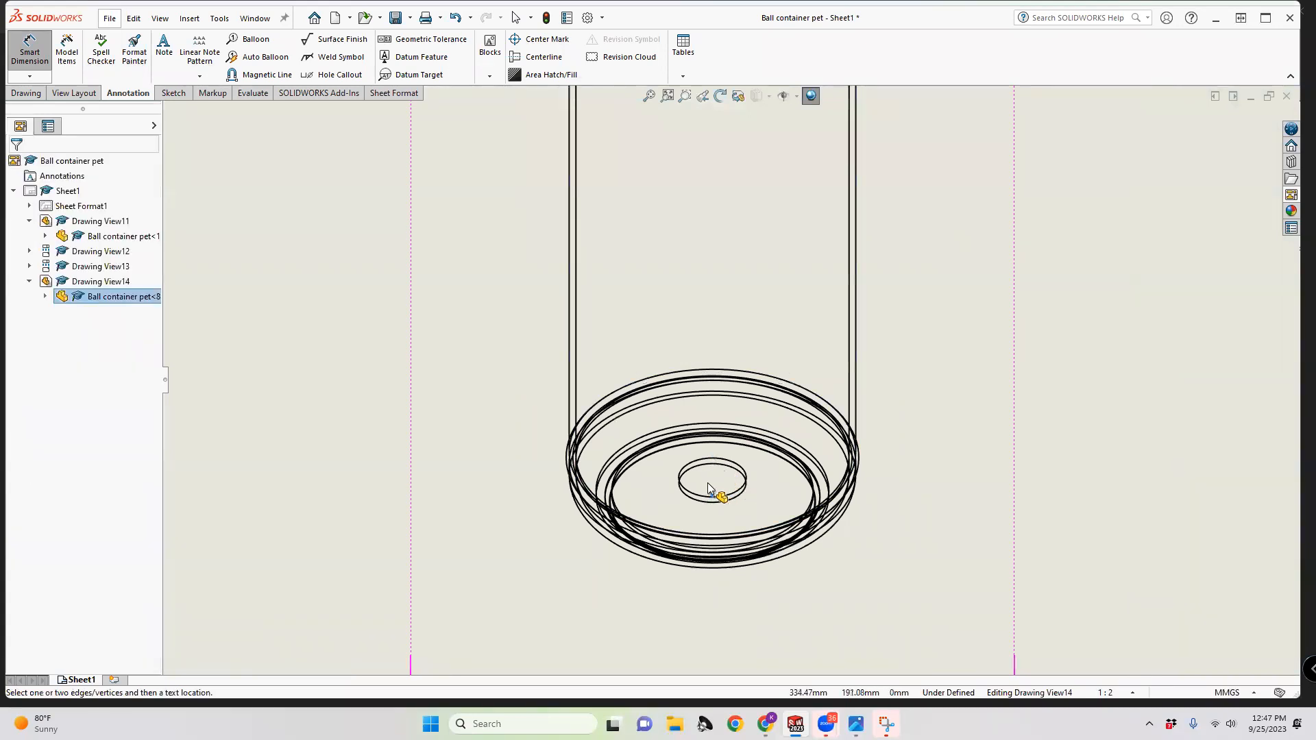
key("Escape")
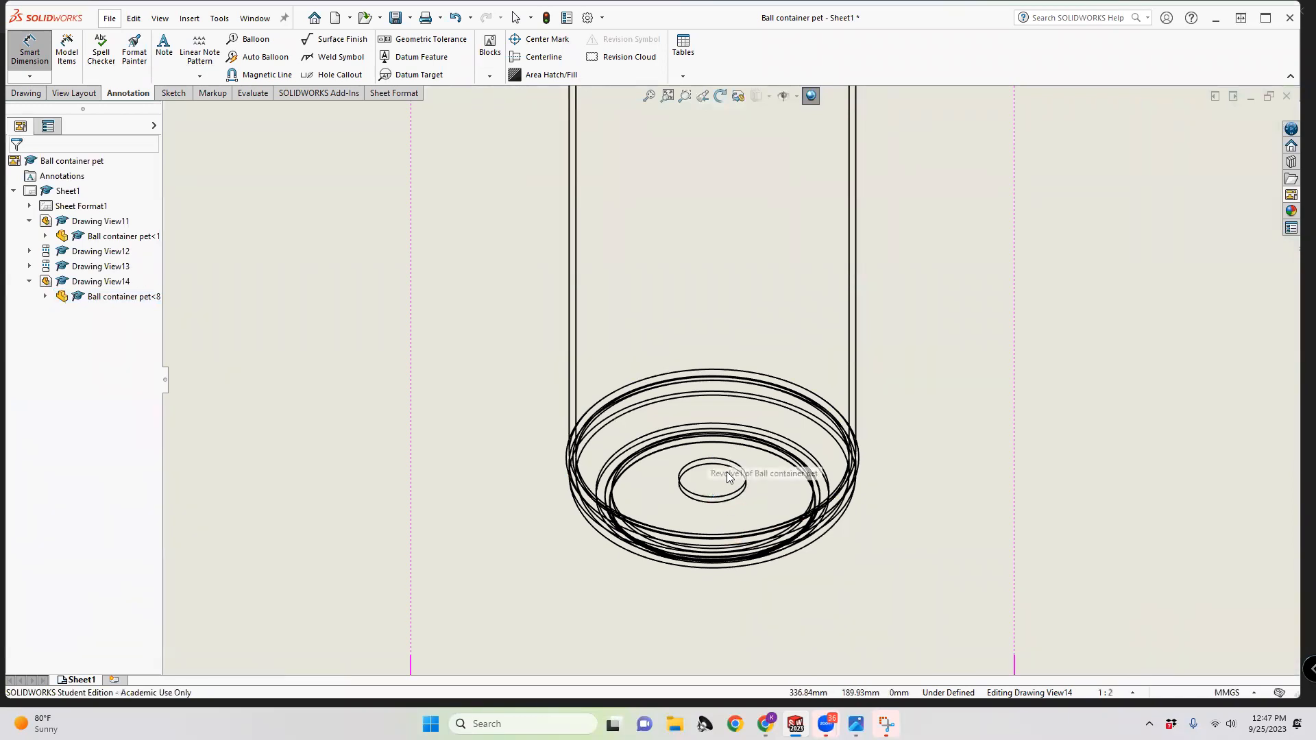
Dimension the diameters of the small centre circle and the inner ring in the top view, placing both outside the upper-right edge
scroll(733, 473, "up", 6)
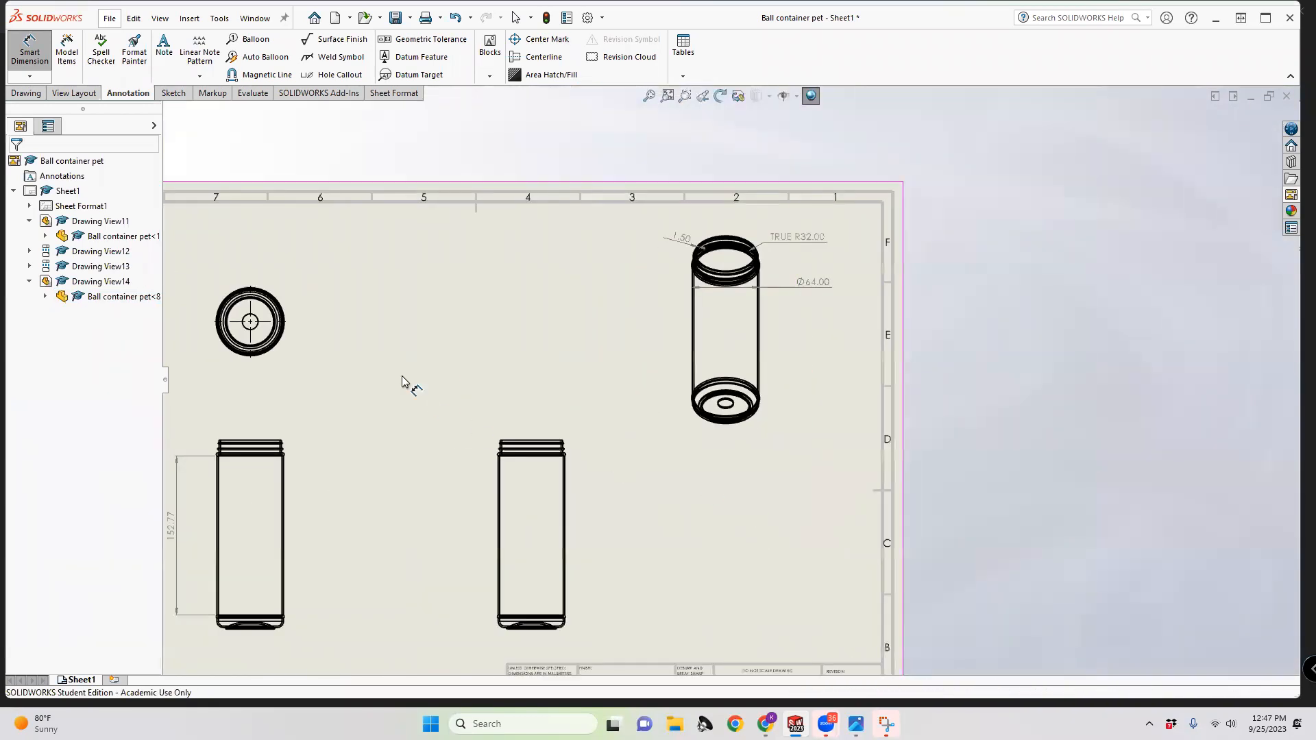
left_click(257, 322)
left_click(295, 252)
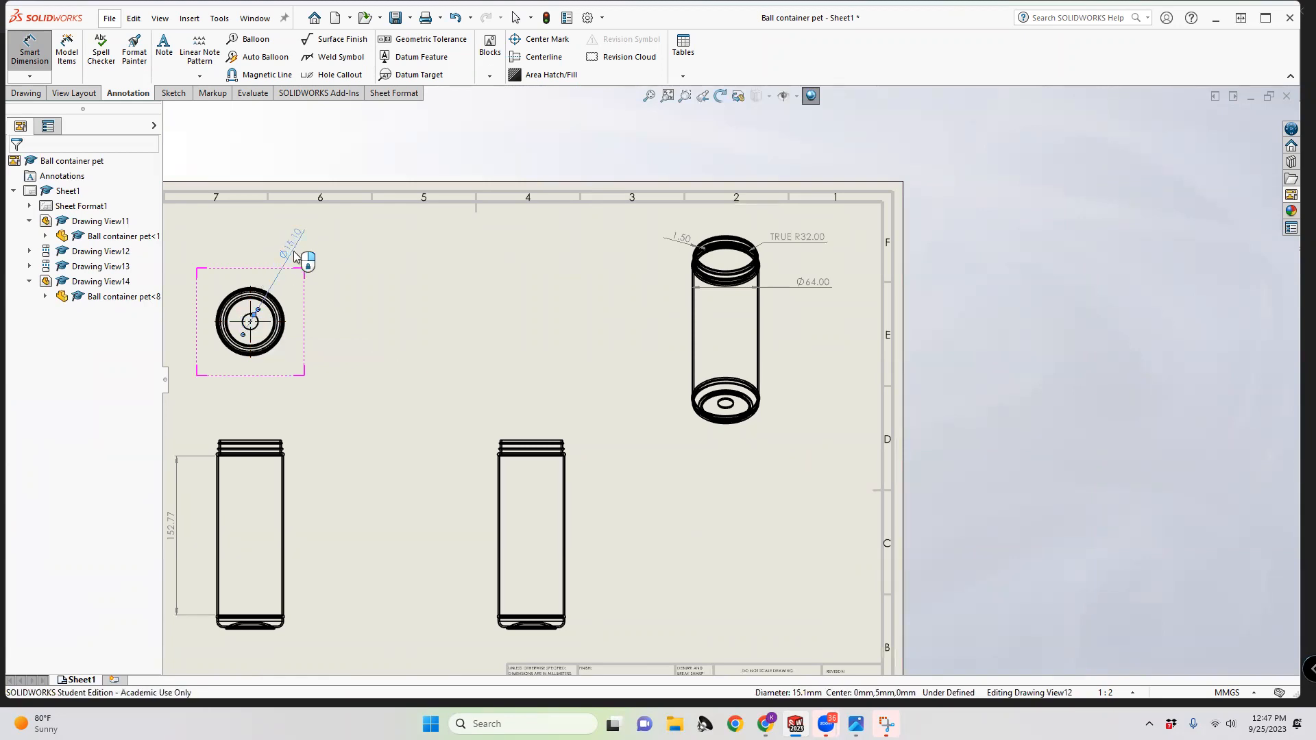
scroll(270, 303, "up", 2)
scroll(392, 342, "down", 2)
scroll(392, 349, "down", 3)
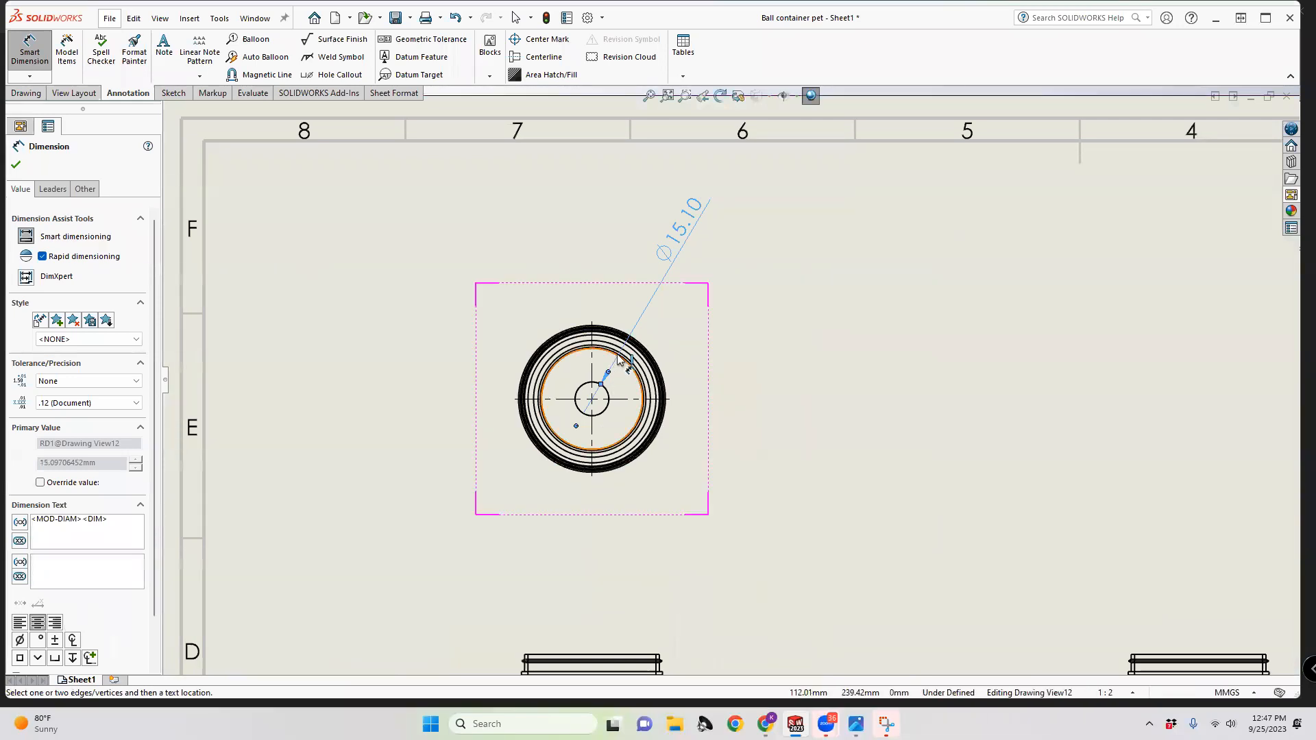
left_click(619, 358)
left_click(753, 273)
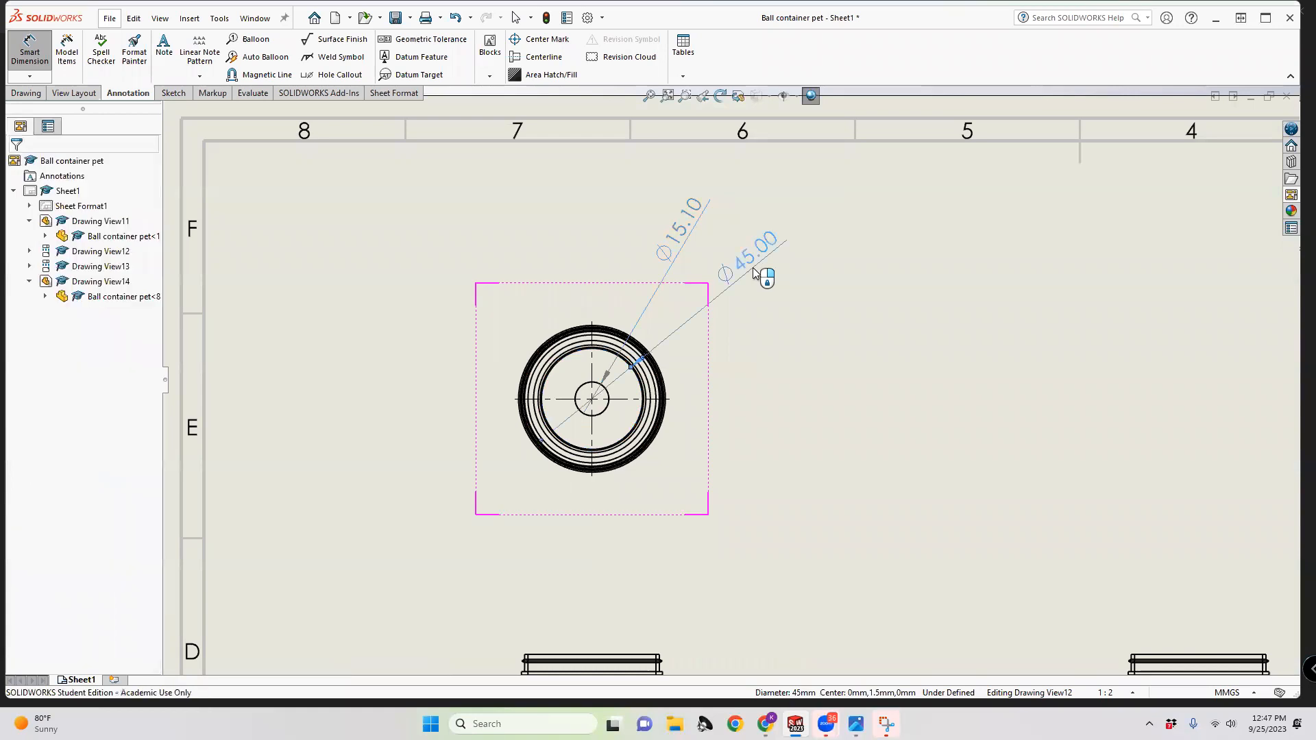
Dimension the diameters of two circles in the outer band of the top view, placing both texts outside its left side
left_click(570, 332)
left_click(472, 251)
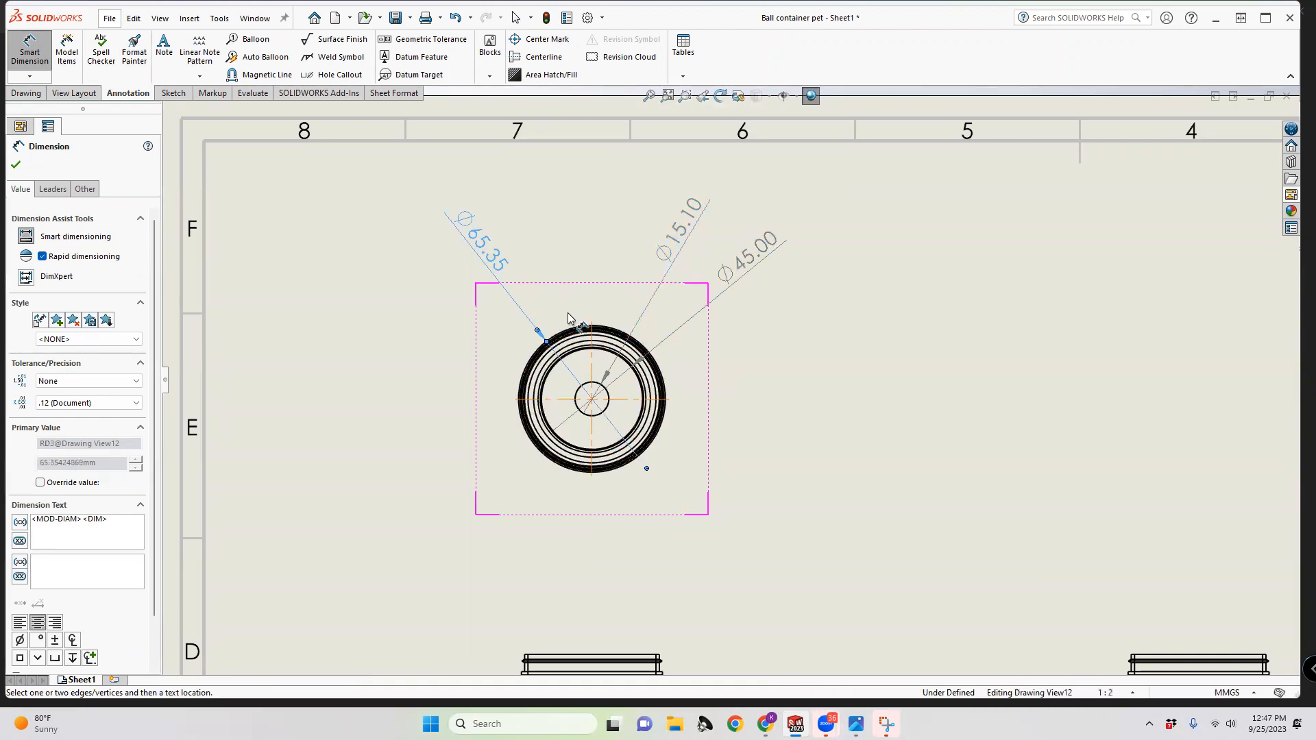
scroll(538, 394, "down", 2)
scroll(552, 349, "down", 3)
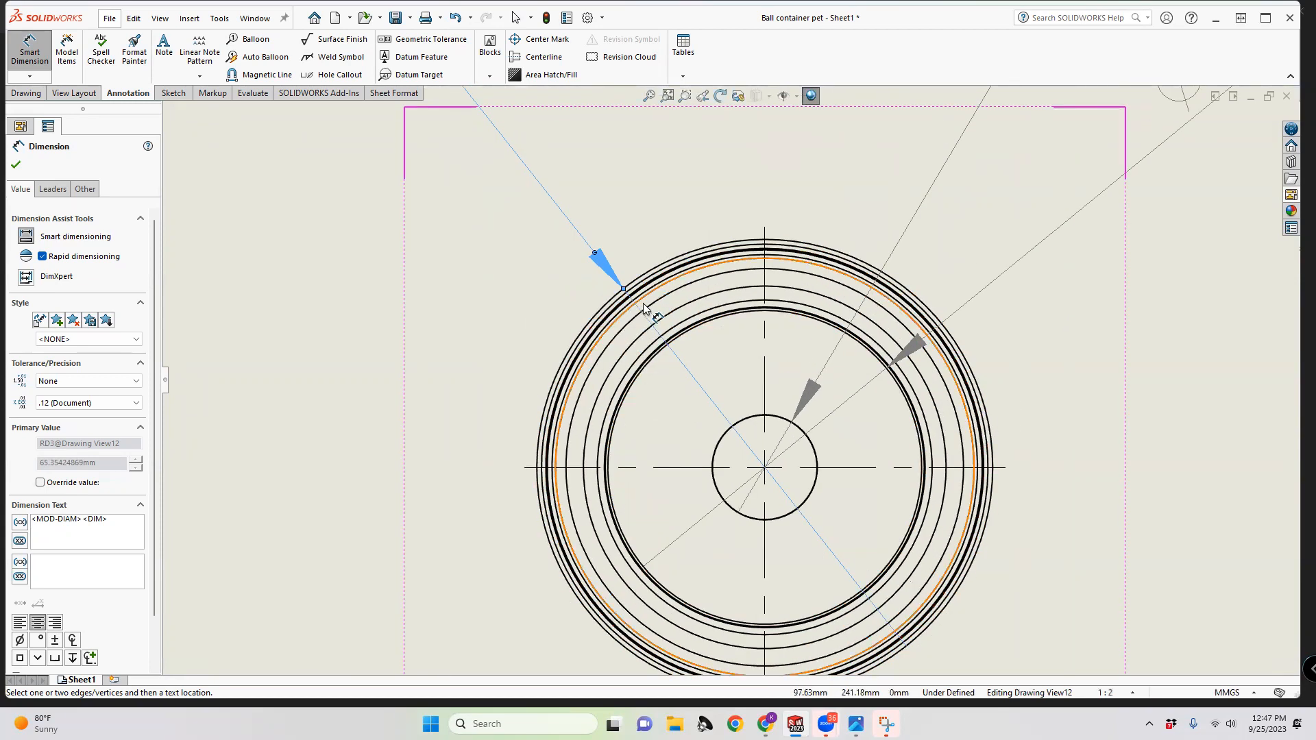
left_click(597, 324)
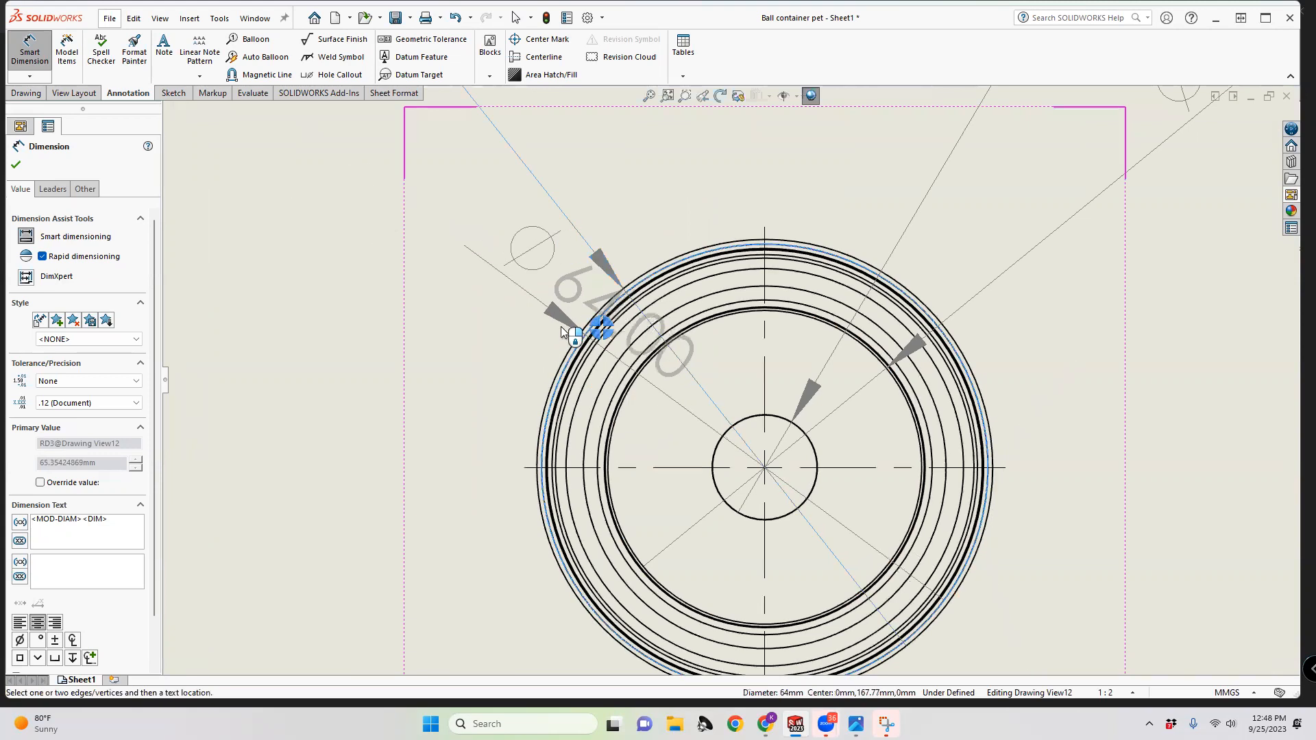
left_click(302, 359)
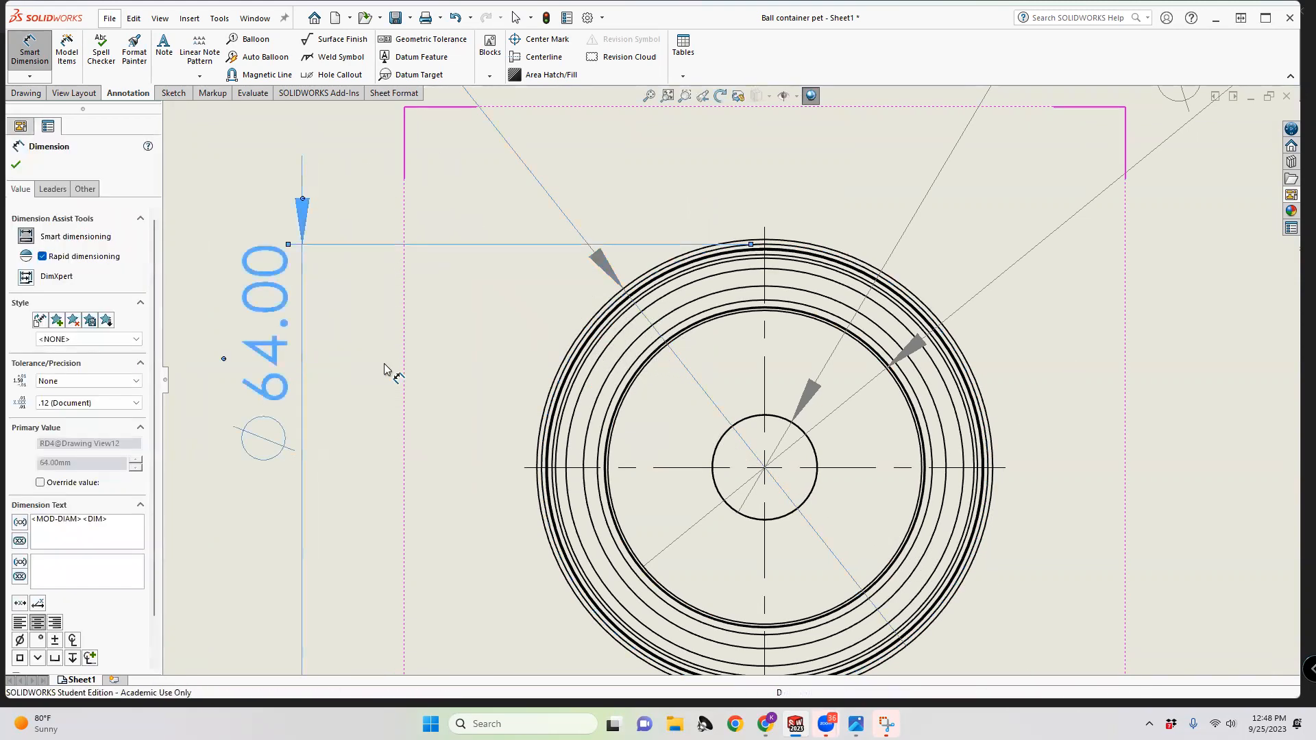
Dimension the radius of the rounded collar end at the container's right shoulder in the front view, placing it outside the neck
scroll(558, 353, "up", 4)
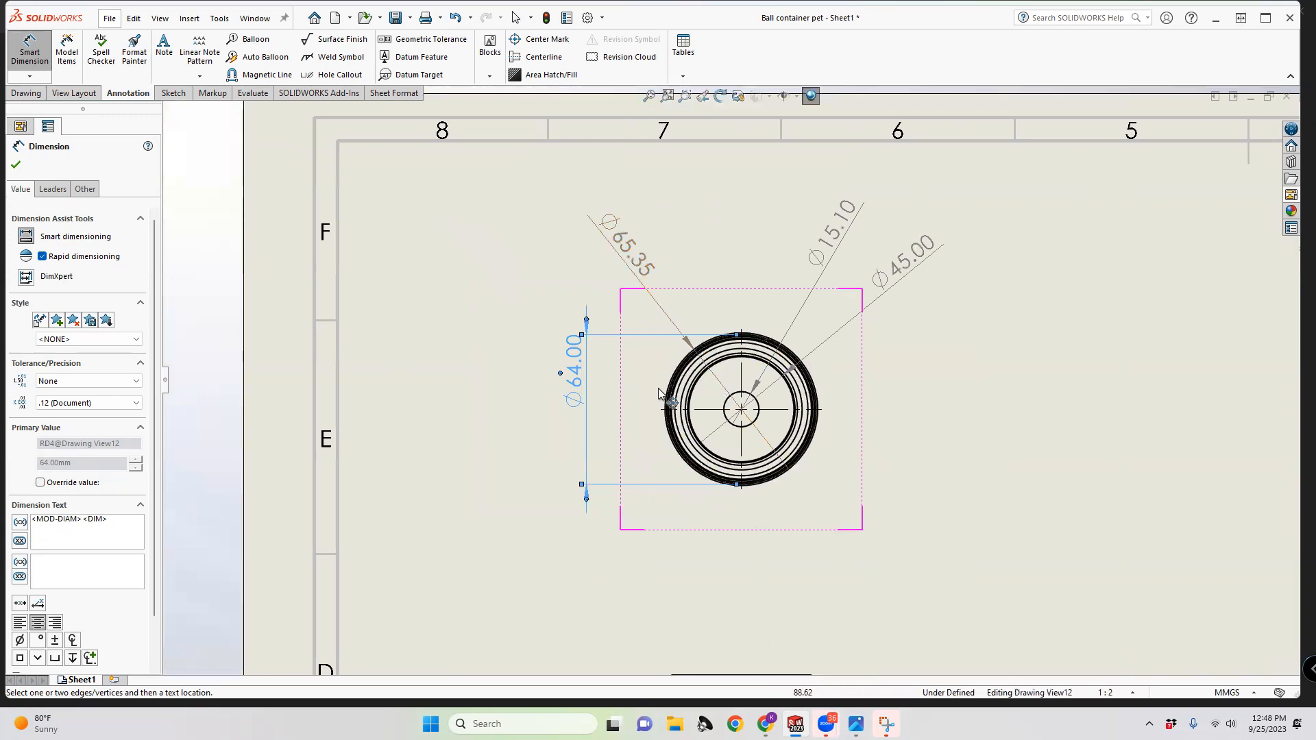
scroll(787, 462, "up", 3)
scroll(734, 472, "down", 5)
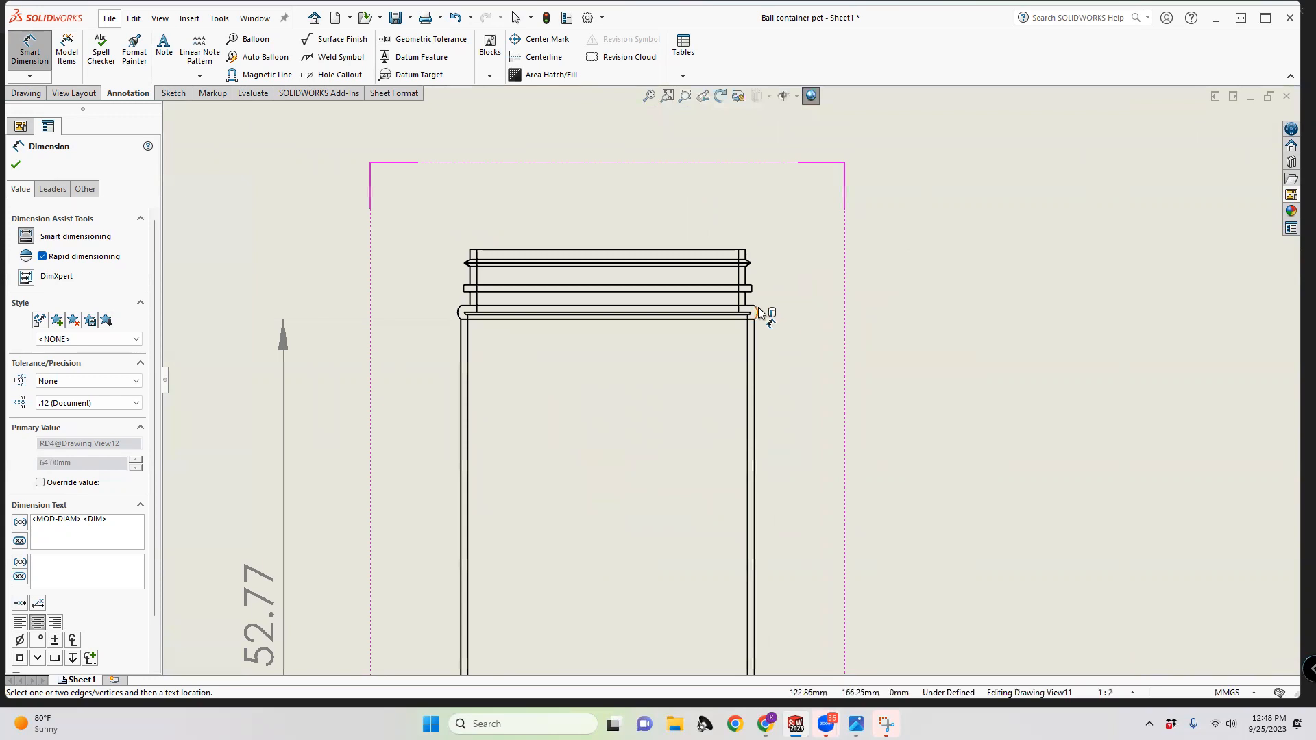
left_click(758, 313)
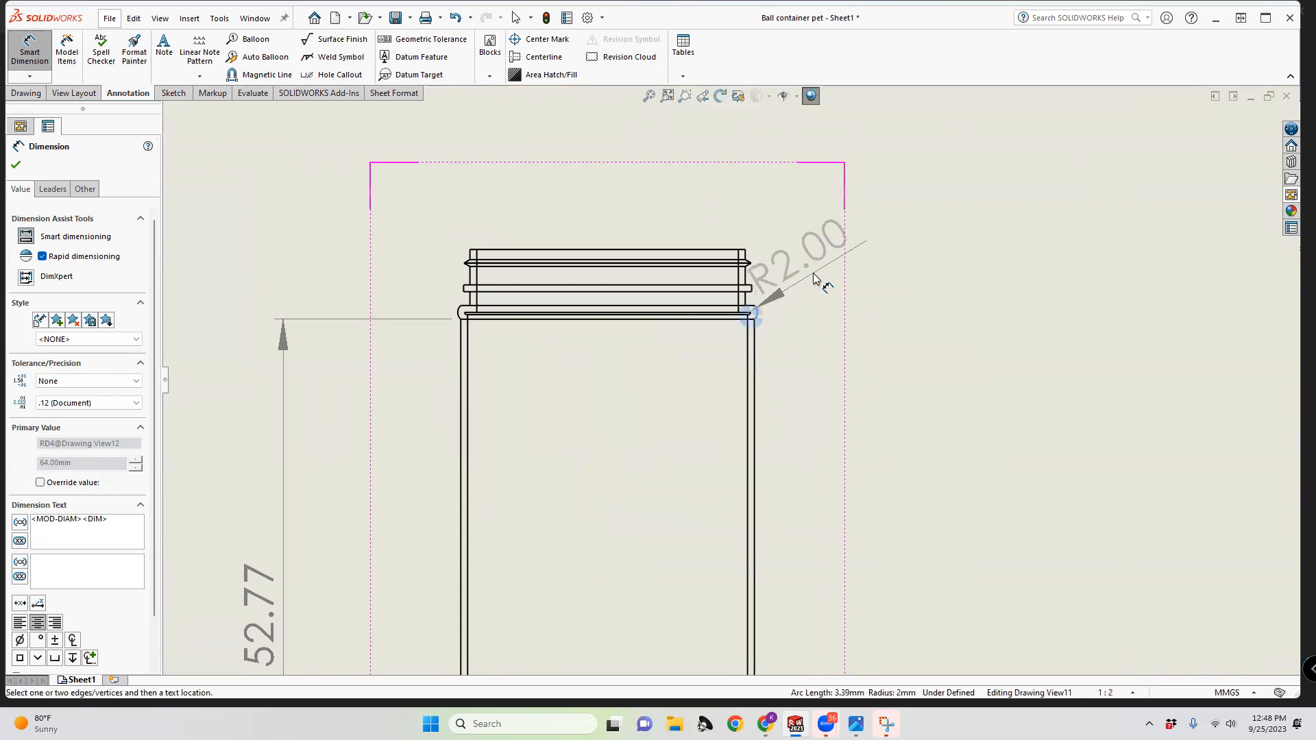
left_click(853, 281)
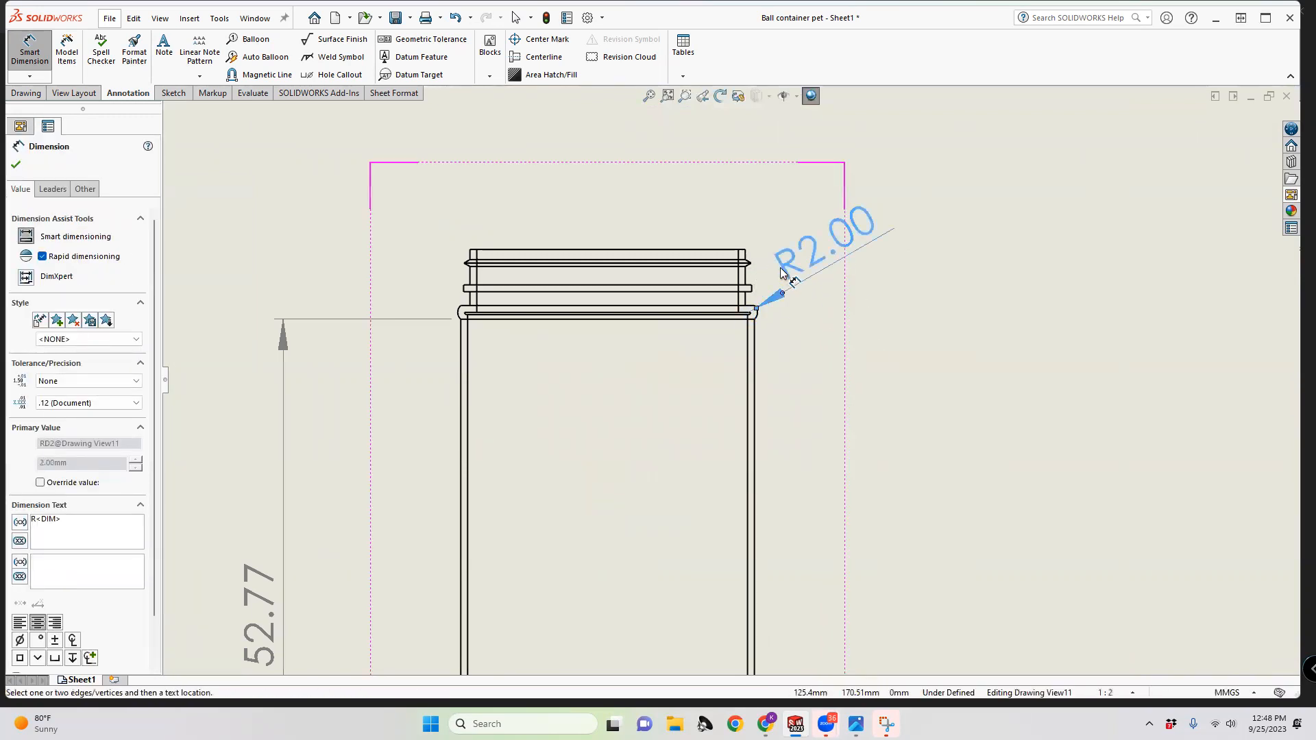
left_click(472, 287)
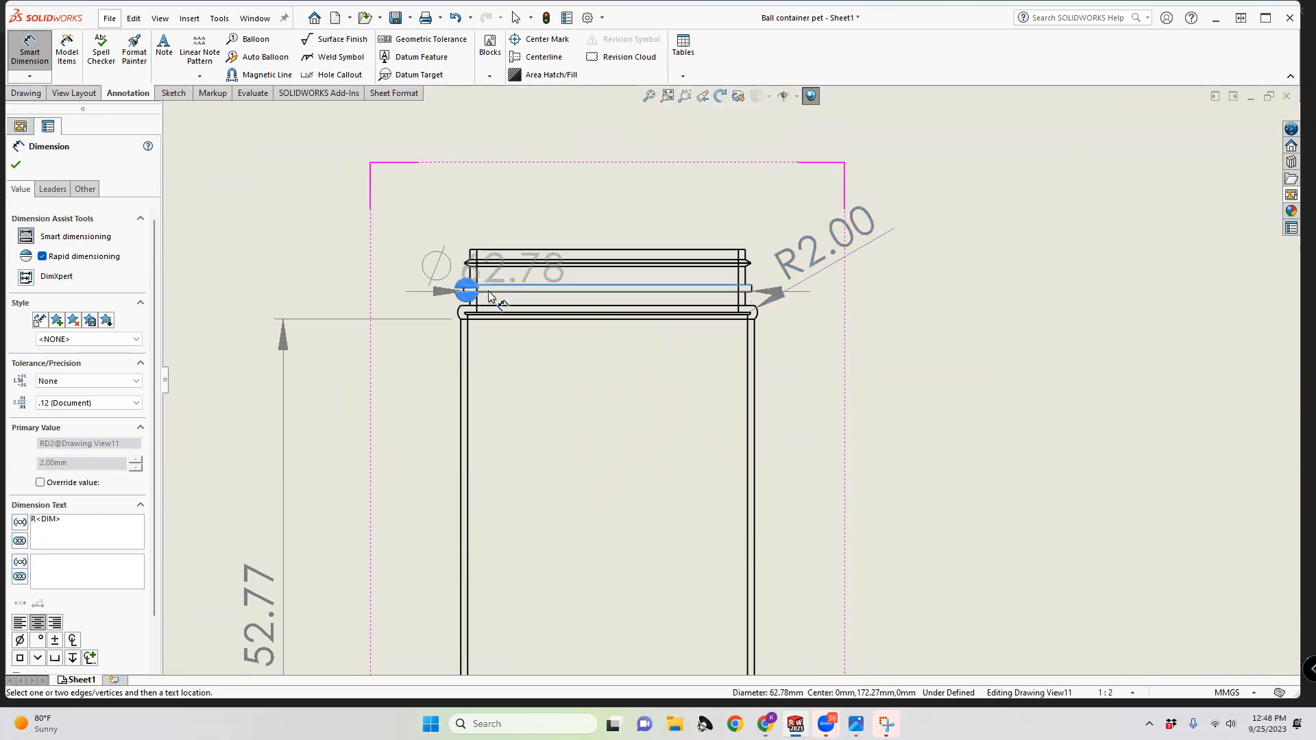
left_click(469, 273)
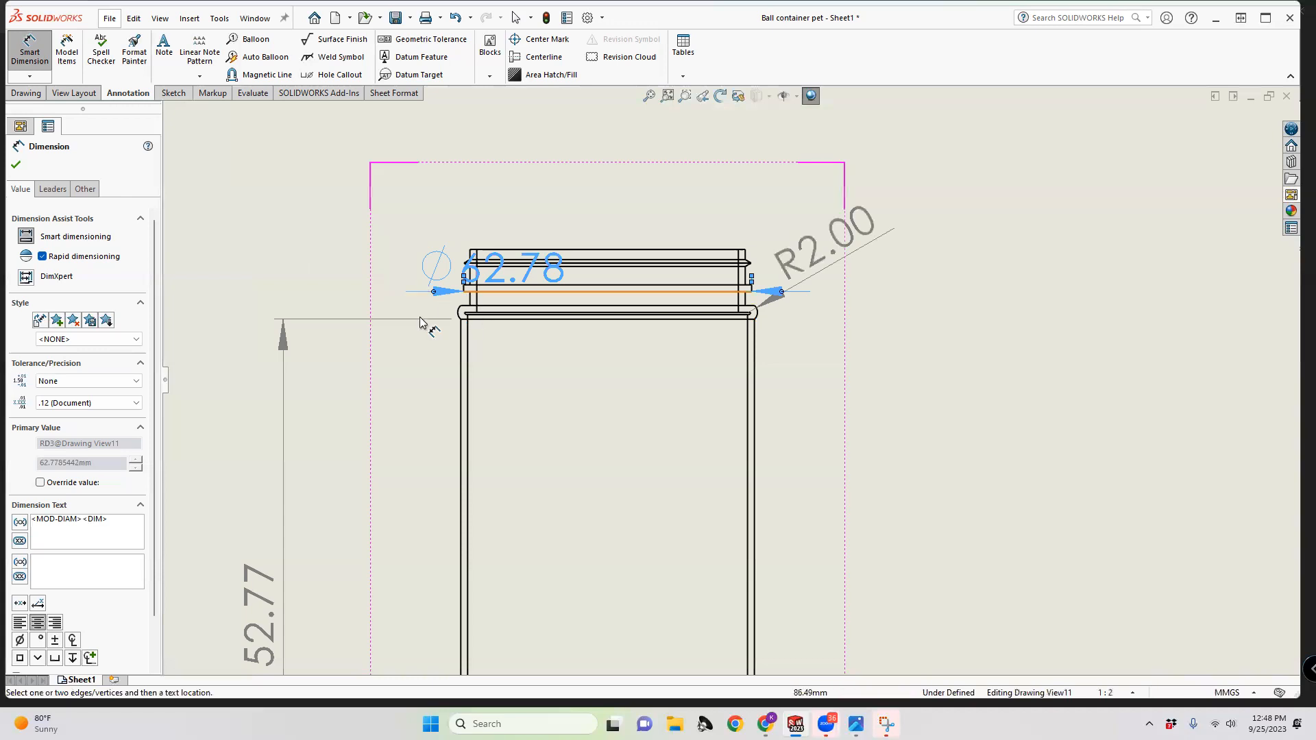
key("Escape")
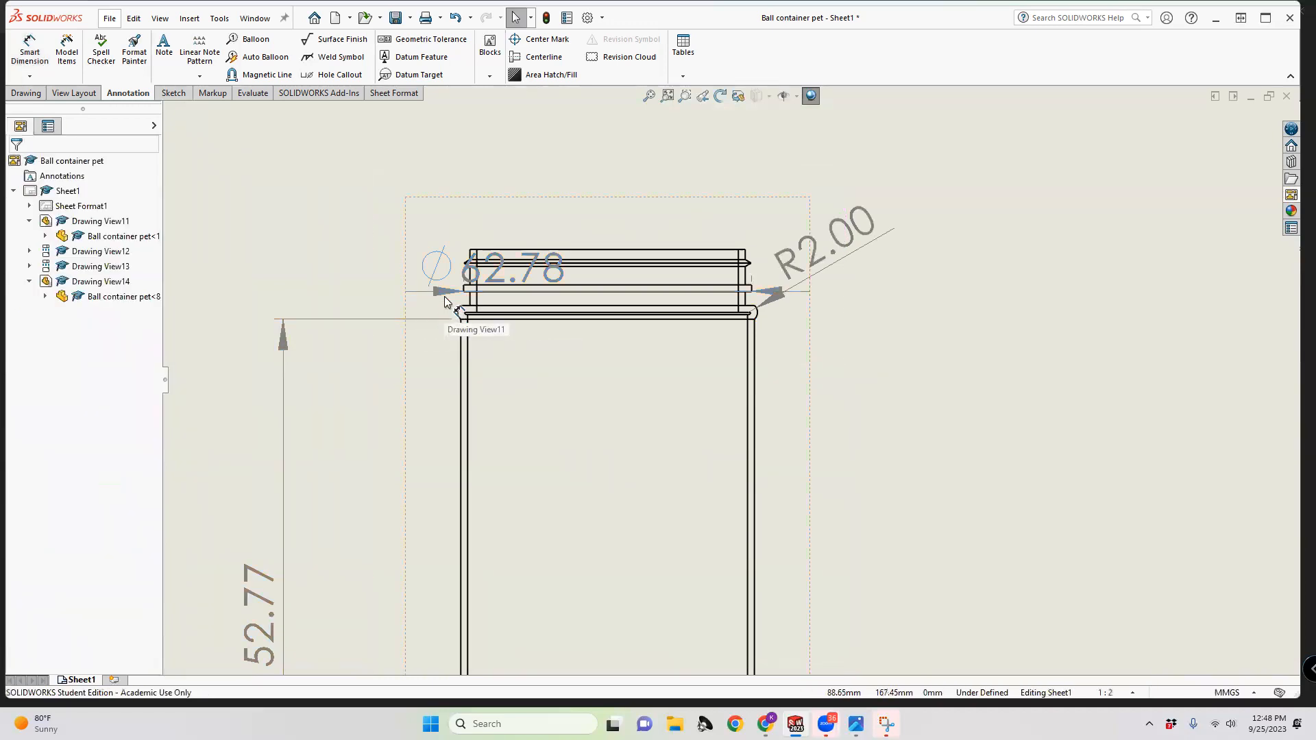
key("Delete")
Dimension the height of the lower neck ring at its left edge in the front view, placing the text outside the neck
left_click(29, 62)
scroll(440, 270, "down", 5)
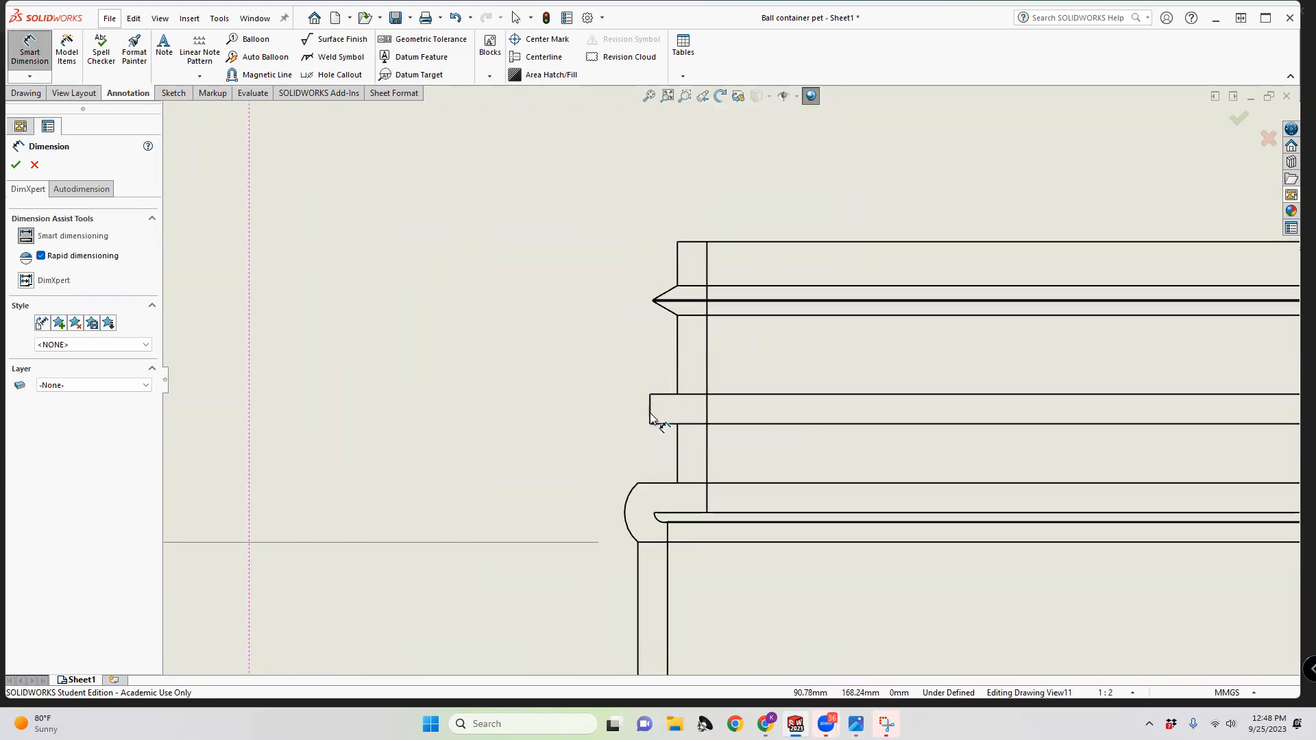
left_click(651, 416)
scroll(571, 409, "up", 3)
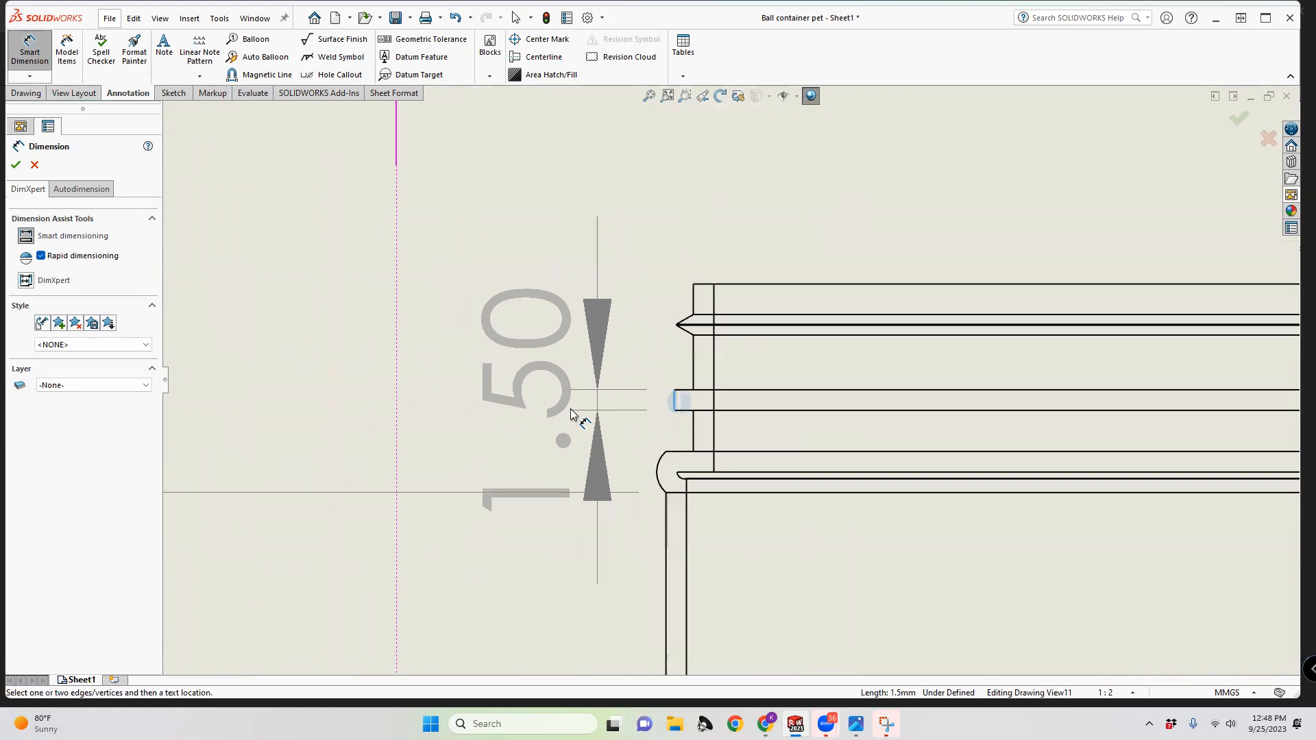
left_click(489, 399)
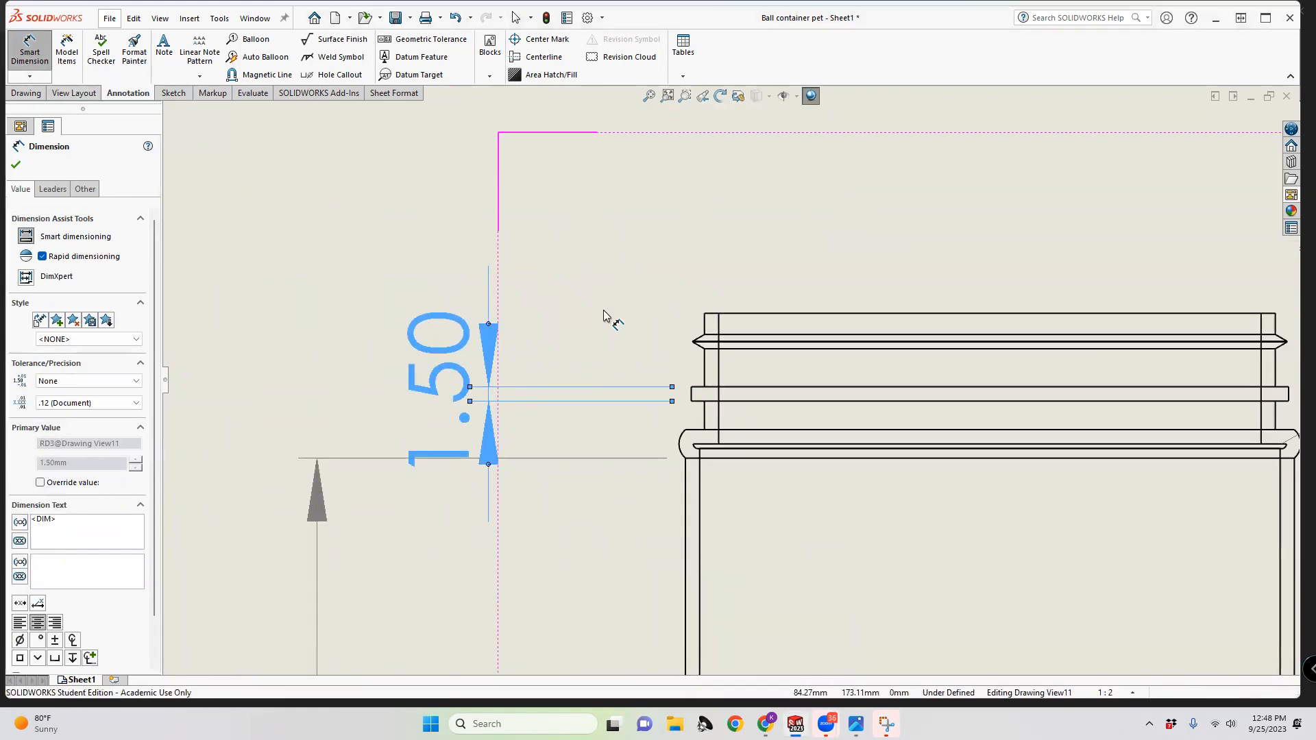
Dimension the height of the pointed upper neck ridge between its two left corner points in the front view, placing the text further out
left_click(704, 350)
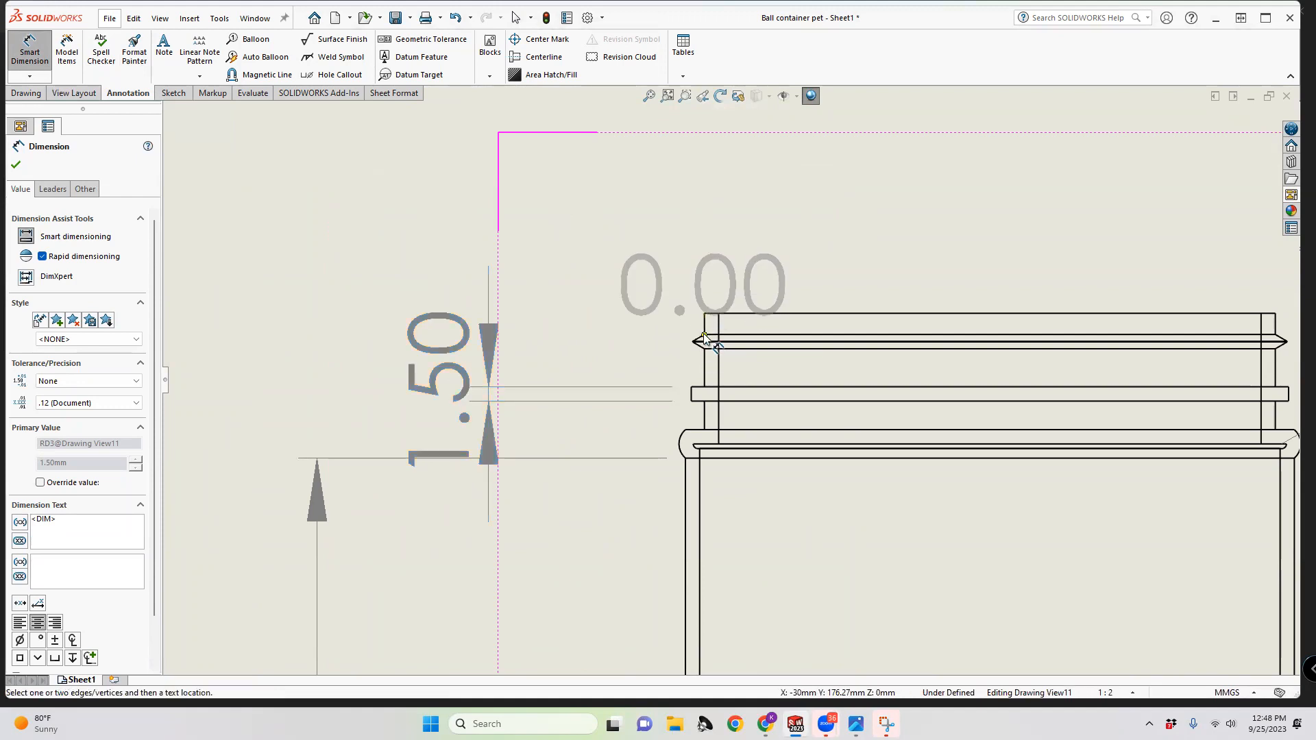
left_click(704, 336)
left_click(364, 319)
key("Escape")
scroll(685, 330, "up", 3)
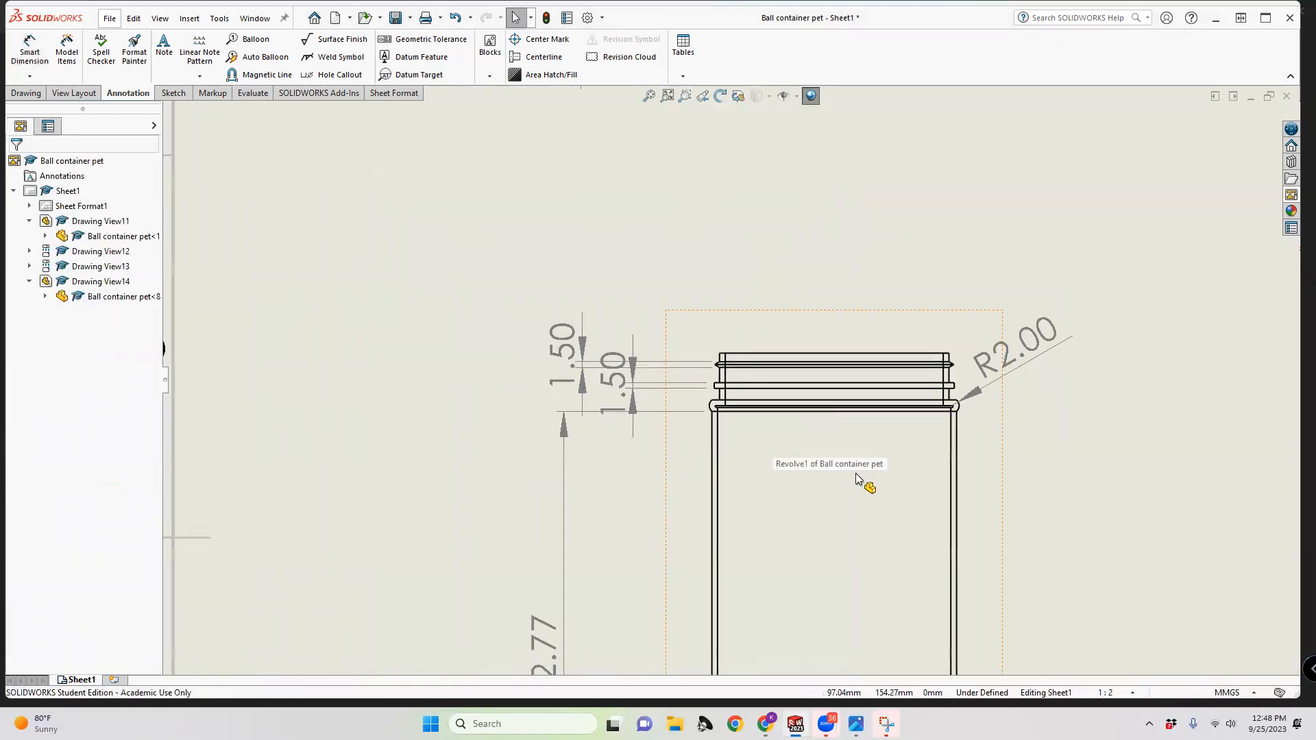
scroll(791, 318, "up", 3)
Dimension the two neck wall segments below and above the lower neck ring in the front view, placing both texts outside the left side
scroll(740, 418, "down", 10)
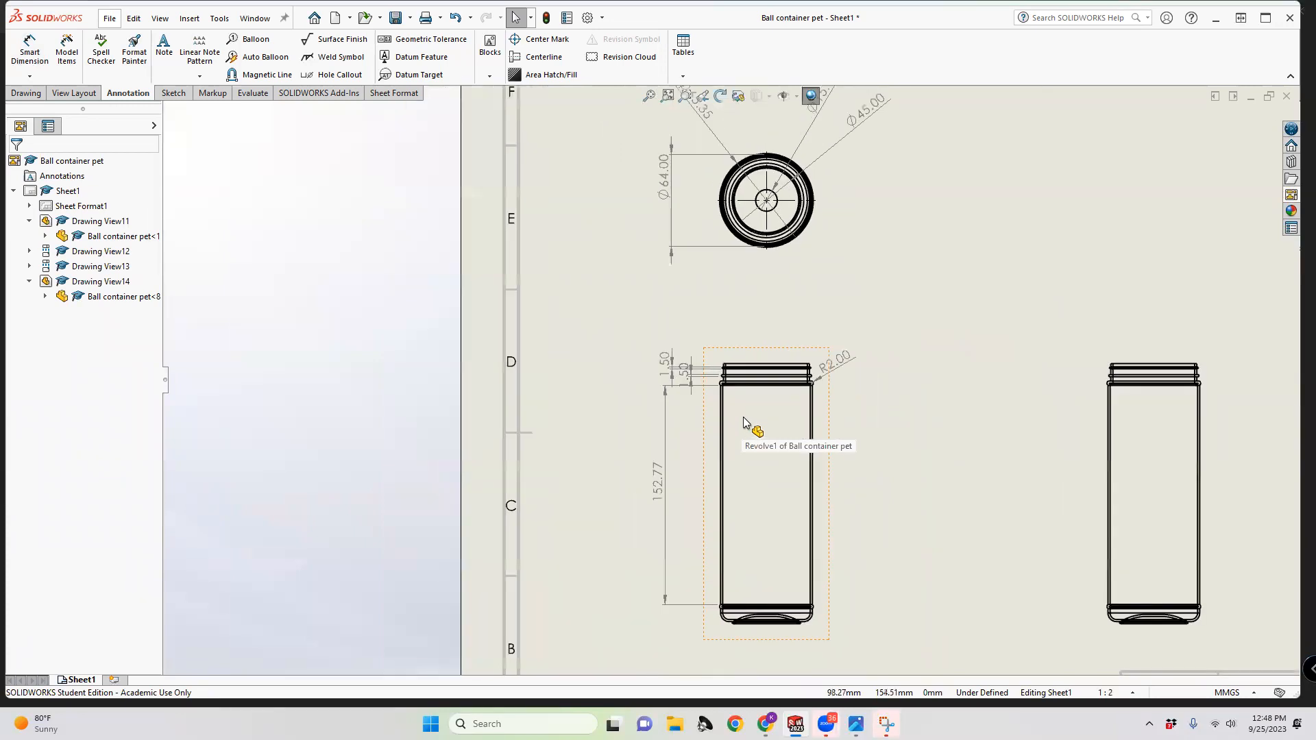
scroll(718, 392, "down", 3)
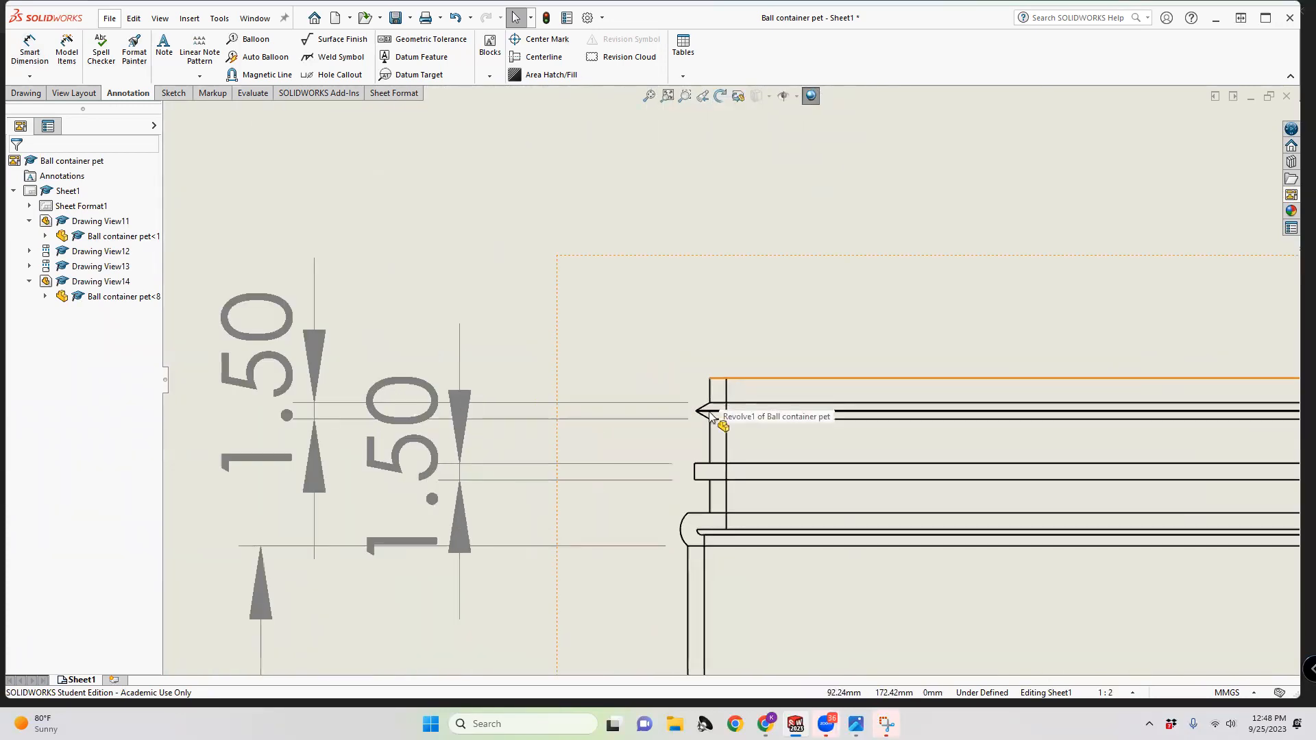
left_click(708, 505)
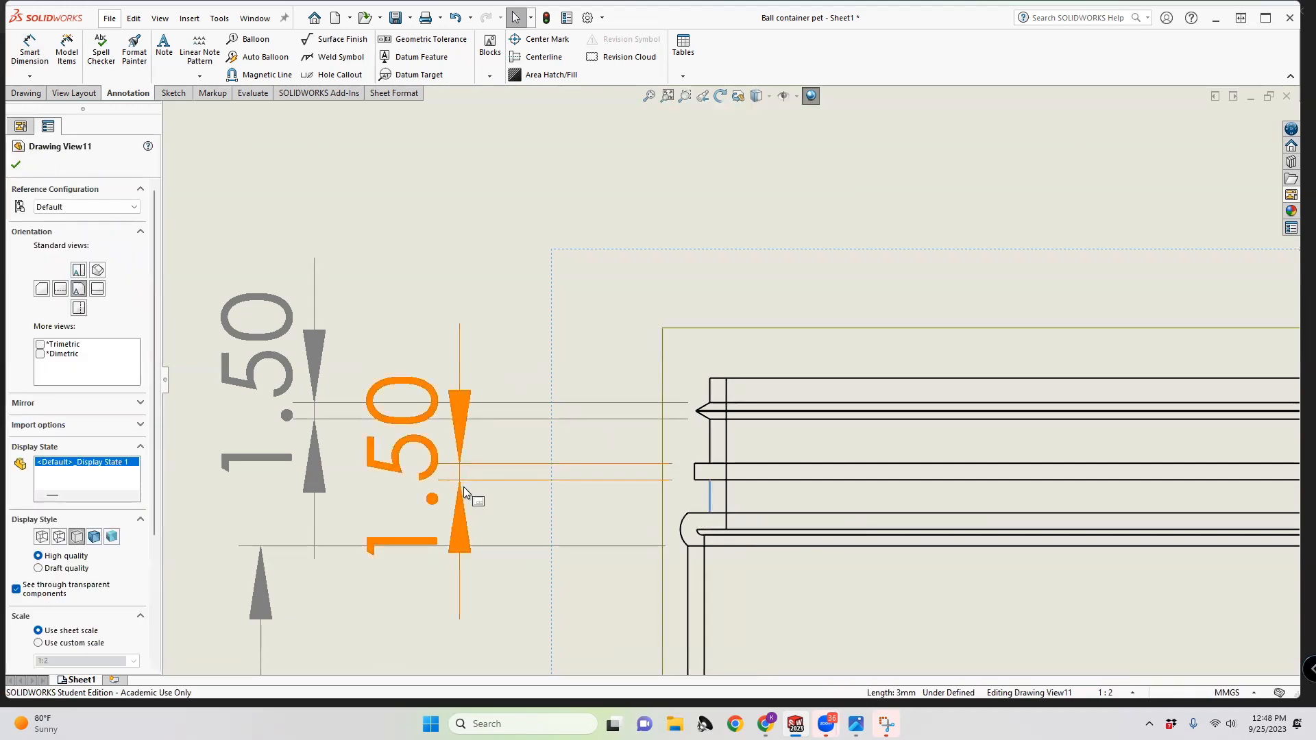
left_click(29, 48)
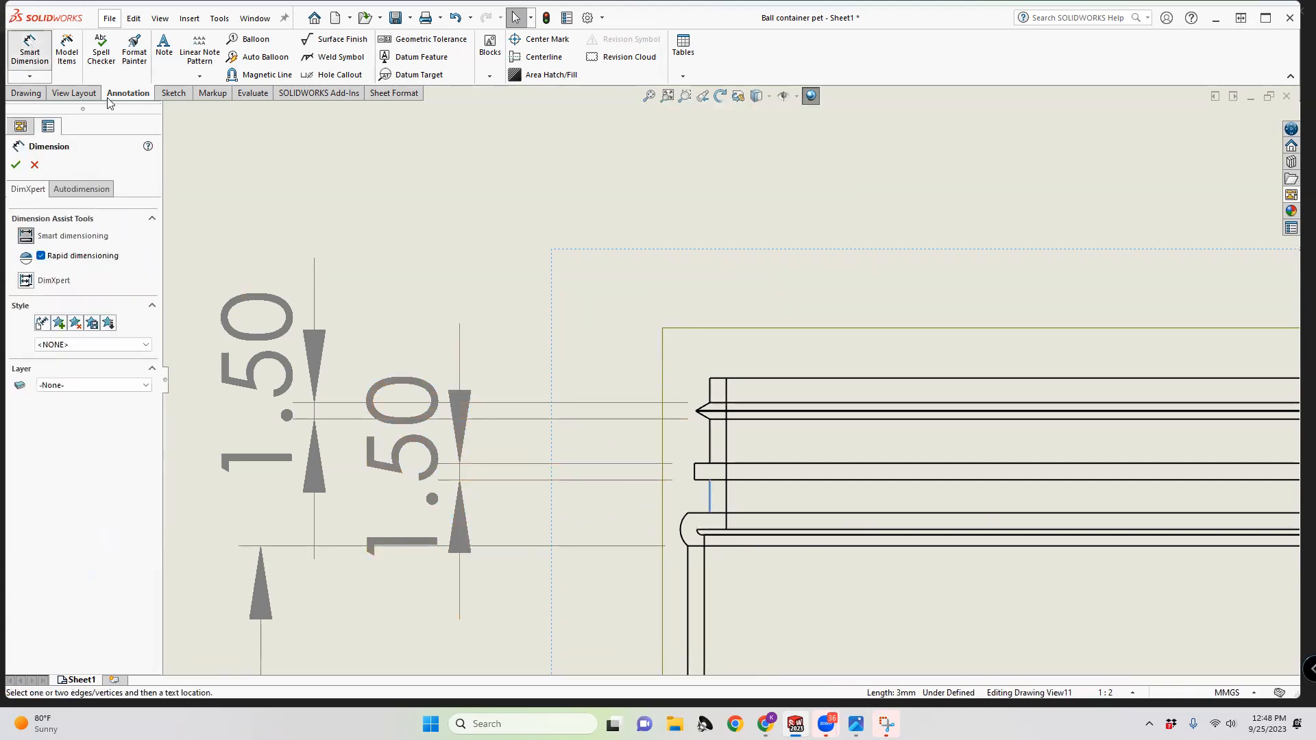
left_click(708, 498)
scroll(632, 504, "up", 3)
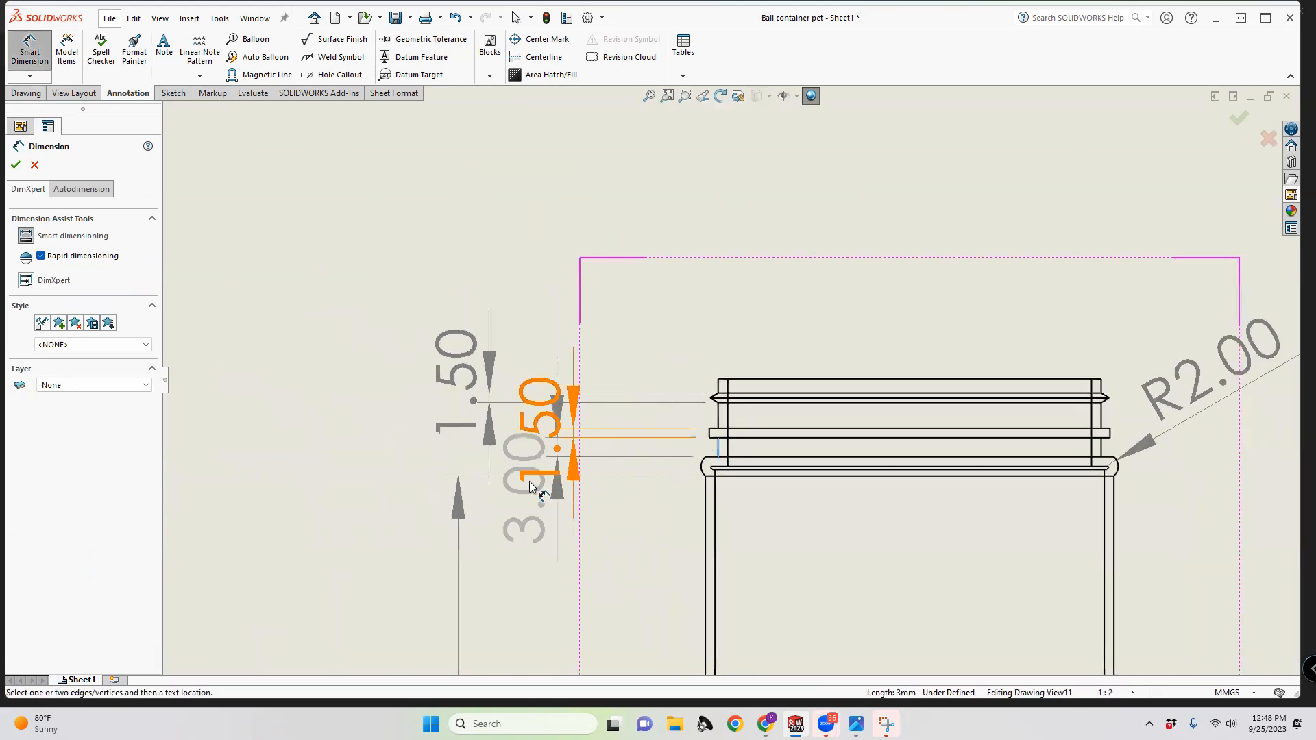
left_click(397, 482)
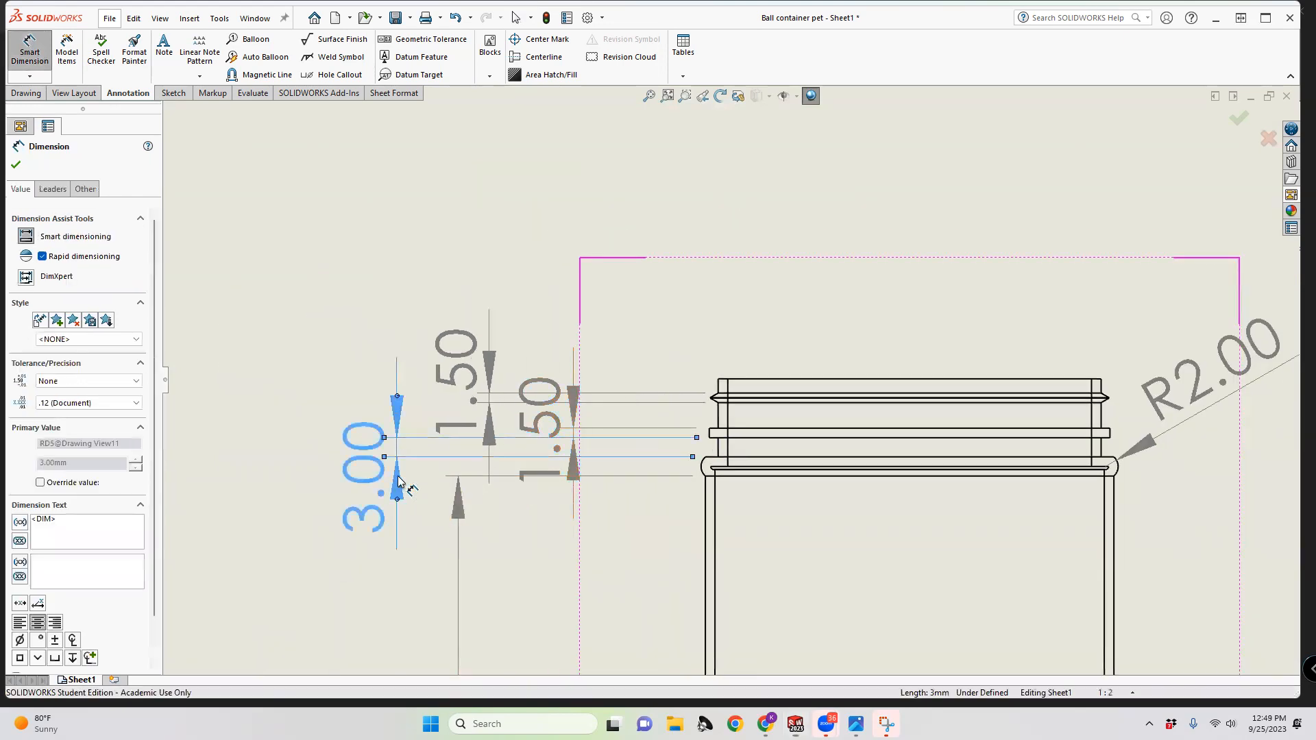
left_click(716, 421)
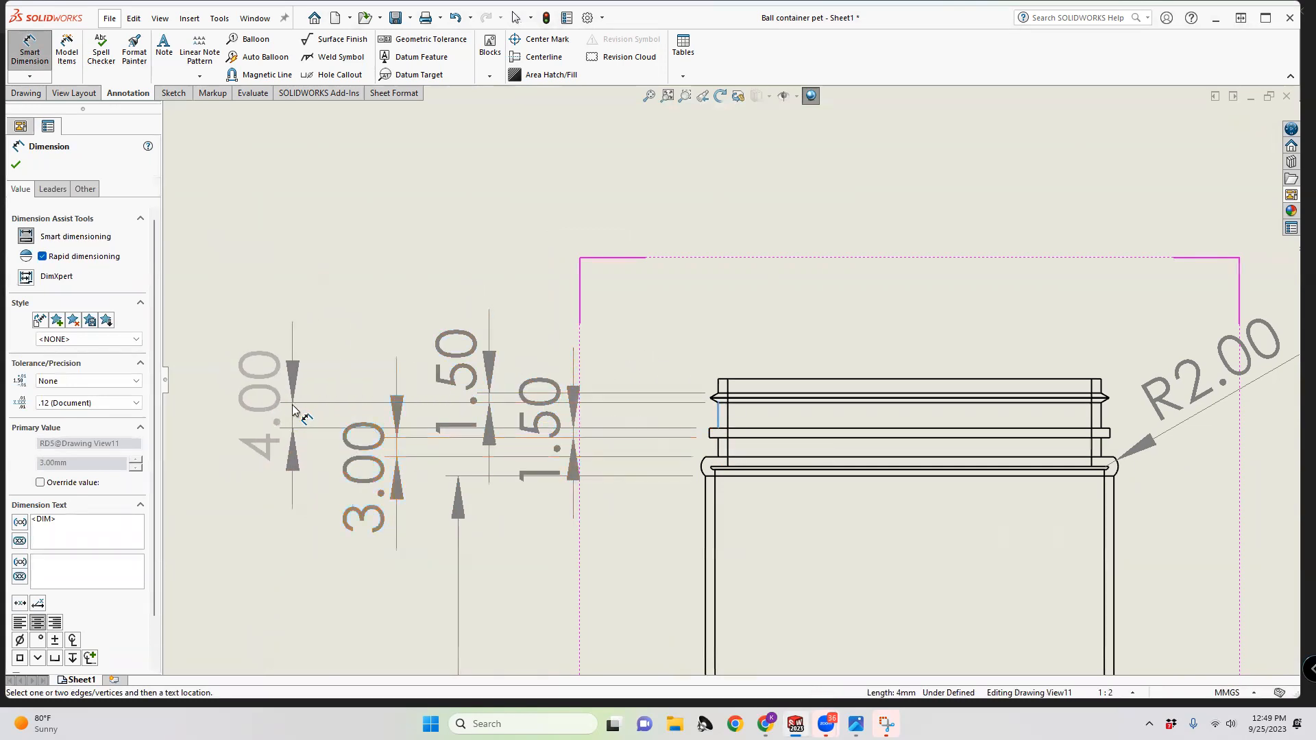
left_click(293, 409)
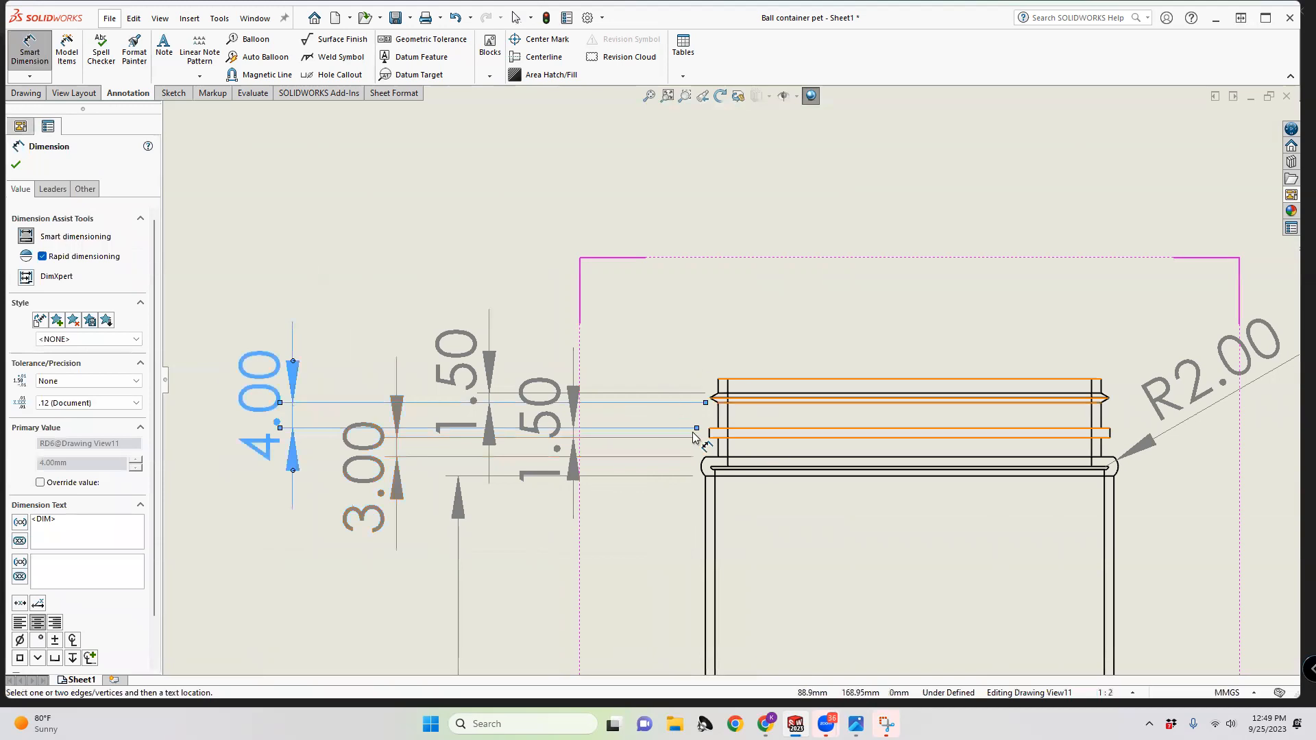
Spread the neck dimension texts apart, moving both 1.50 texts above their arrows and the 3.00 and 4.00 texts below theirs
mouse_move(548, 387)
left_mouse_down()
mouse_move(543, 295)
mouse_move(562, 206)
mouse_move(547, 206)
left_mouse_up()
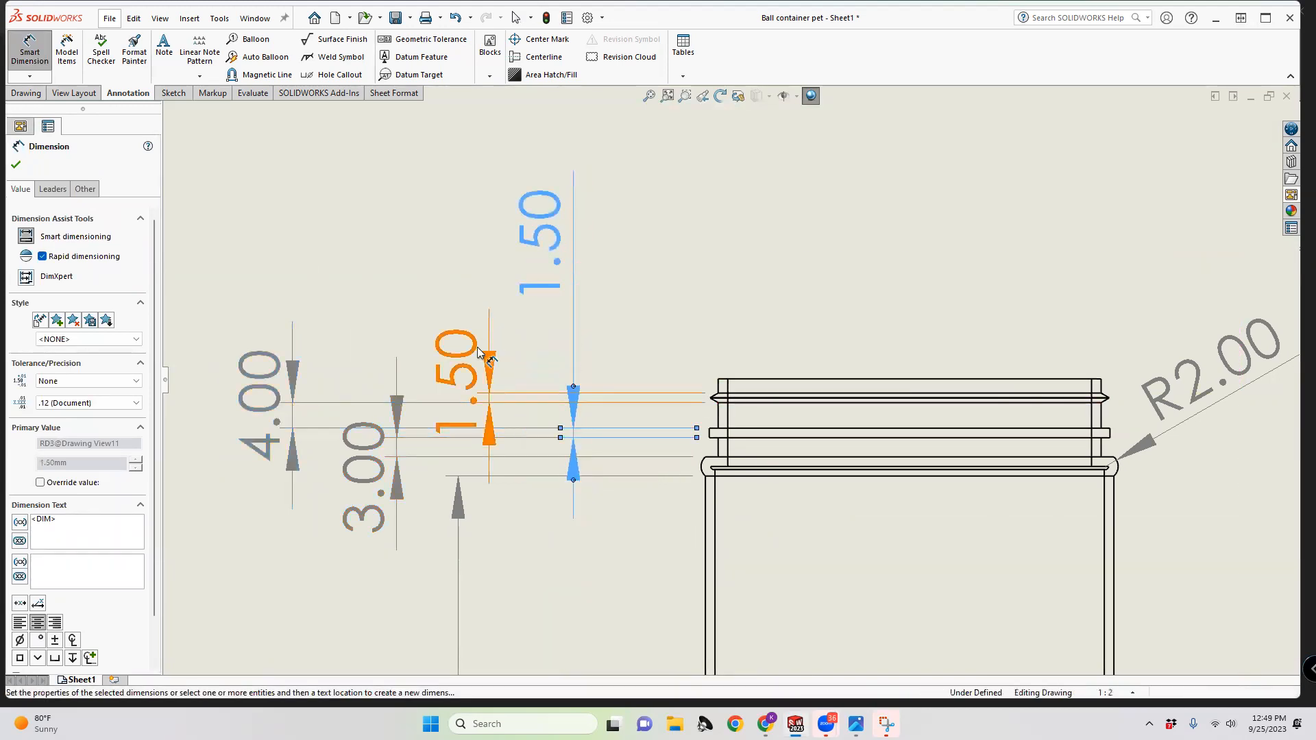
left_click_drag(469, 345, 463, 235)
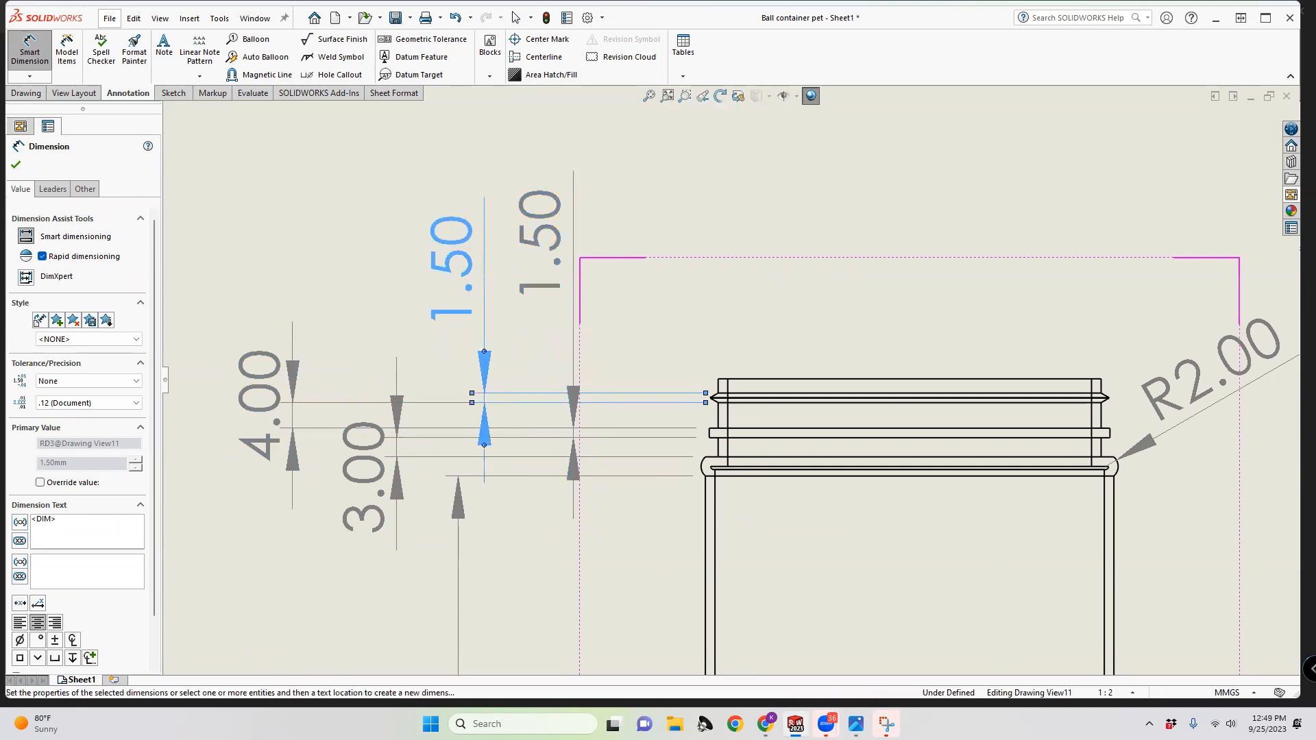
left_click_drag(374, 490, 377, 563)
left_click_drag(268, 448, 265, 565)
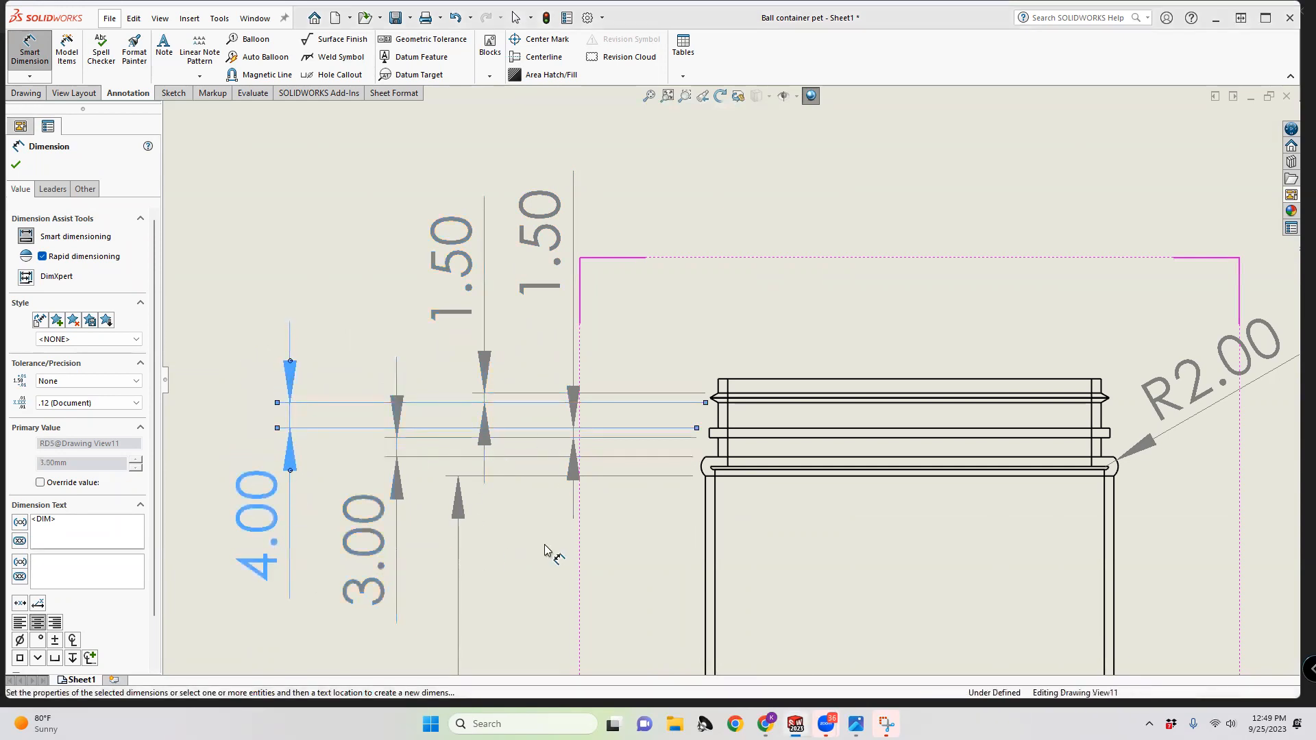
scroll(589, 466, "up", 2)
left_click(237, 335)
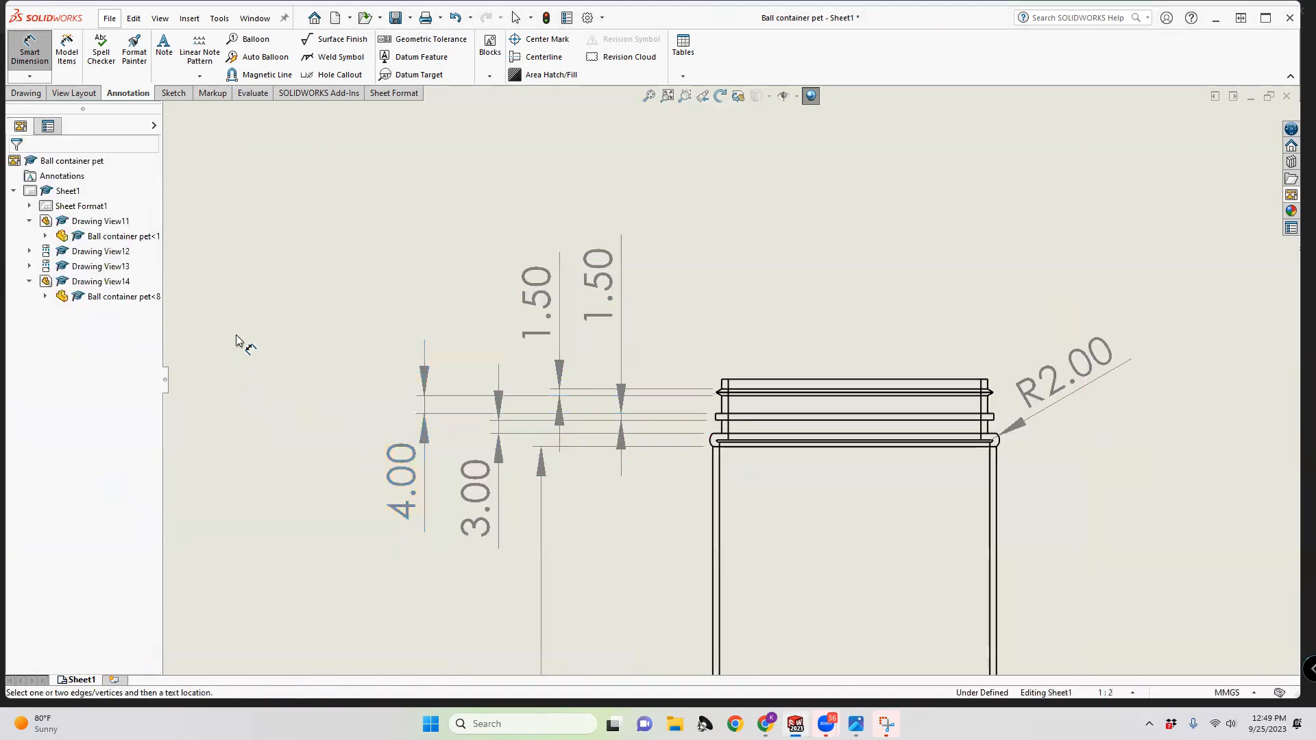
Dimension the outer bottom-left corner radius and the short straight wall segment above it in the front view, placing both outside the container
scroll(805, 473, "up", 4)
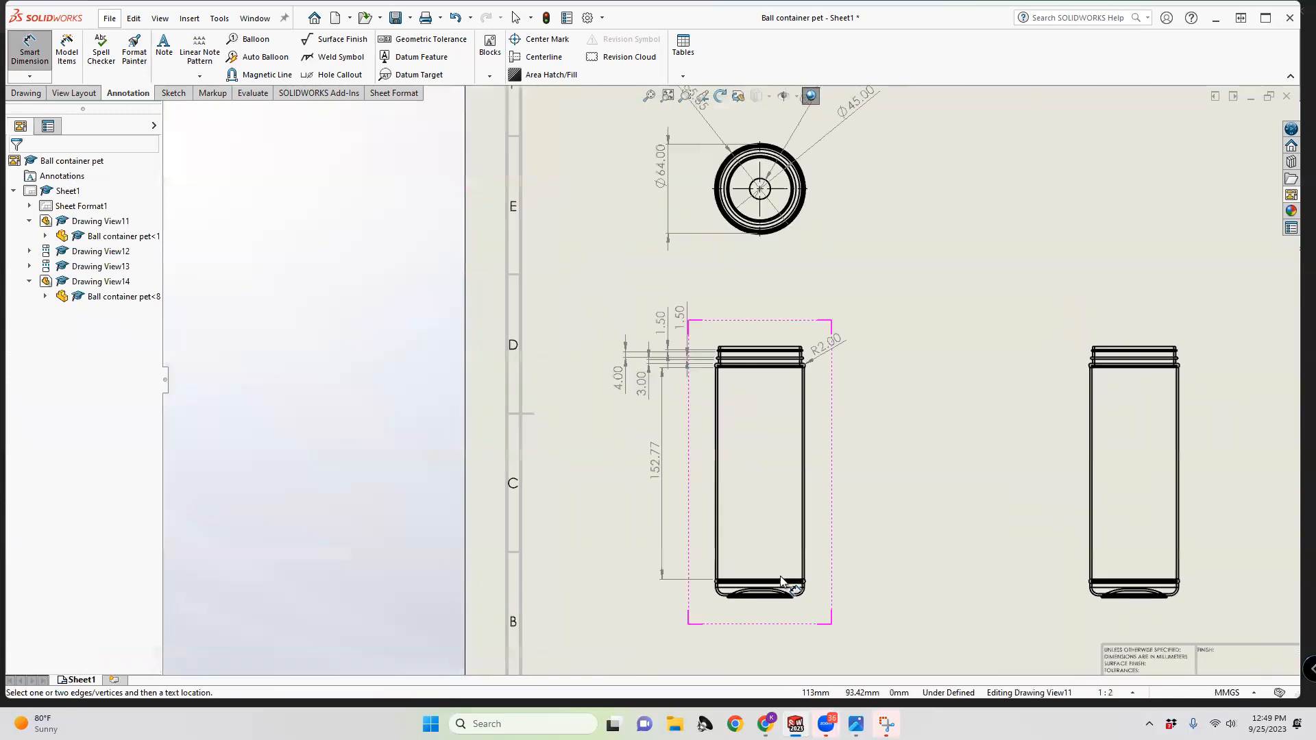
scroll(783, 562, "down", 8)
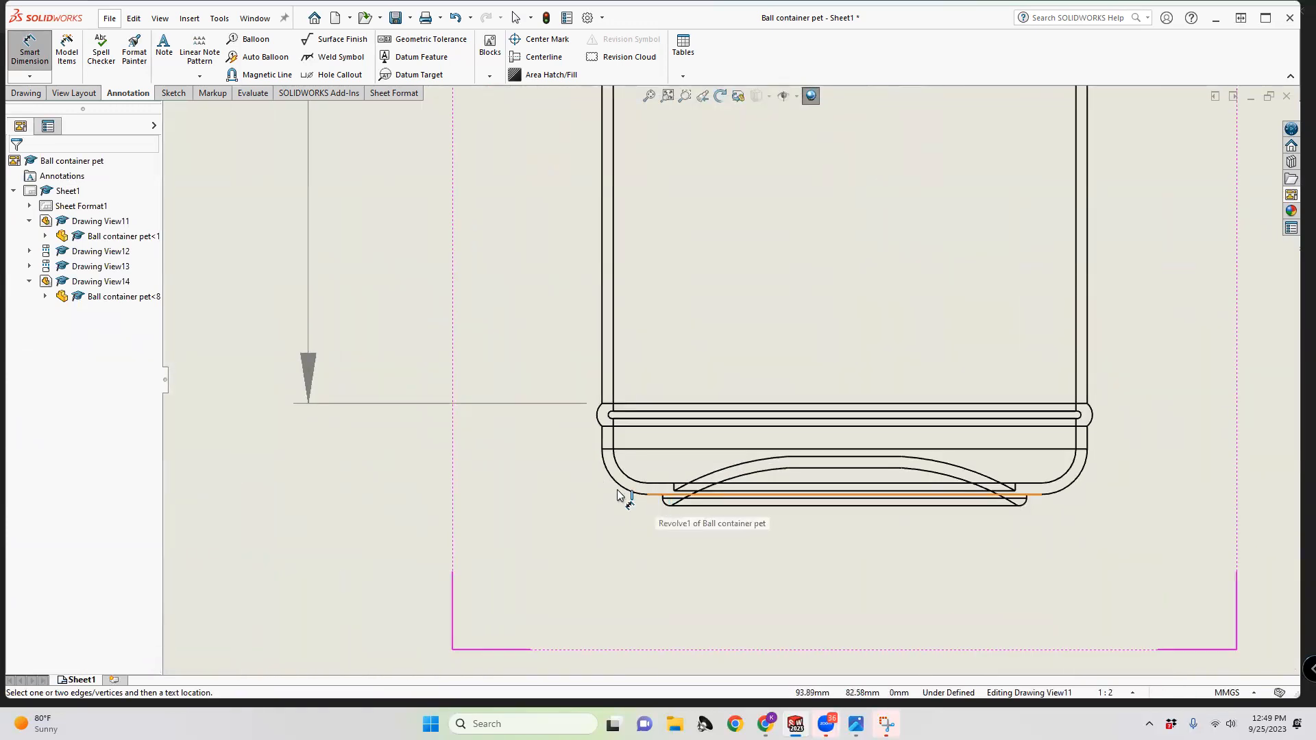
left_click(619, 489)
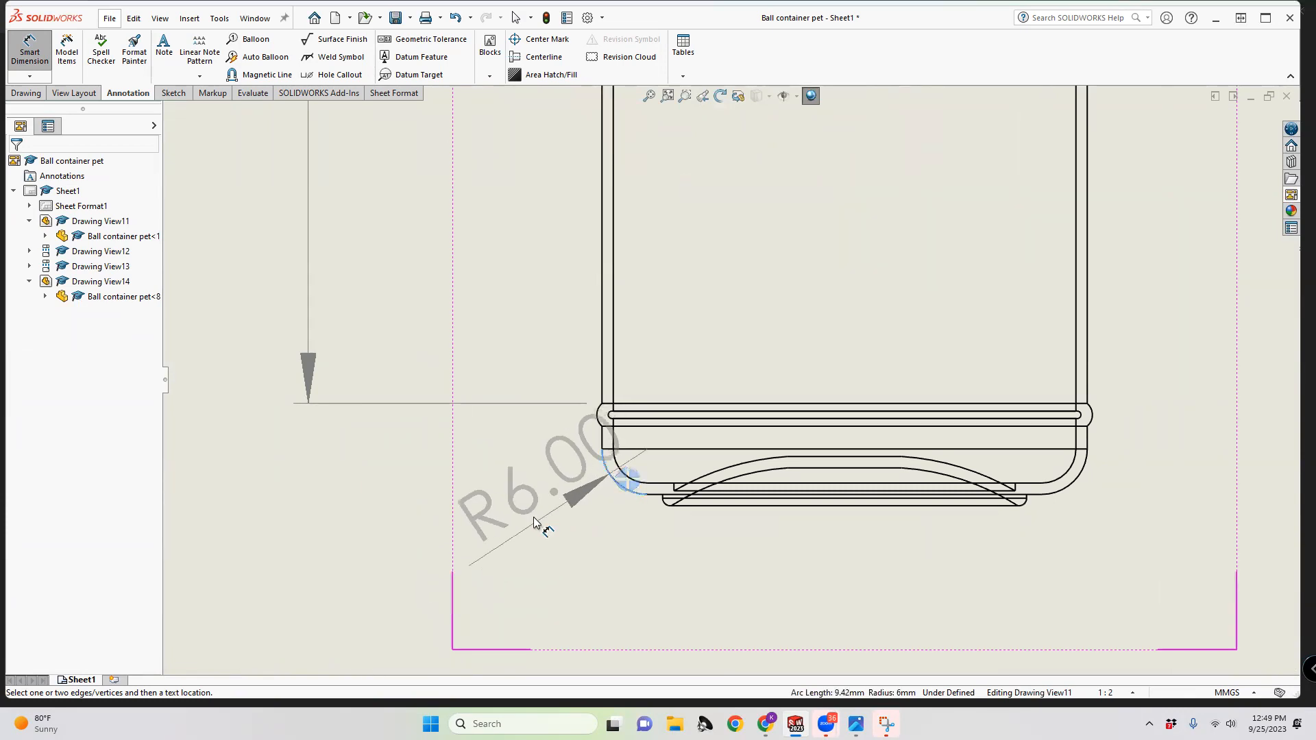
left_click(370, 530)
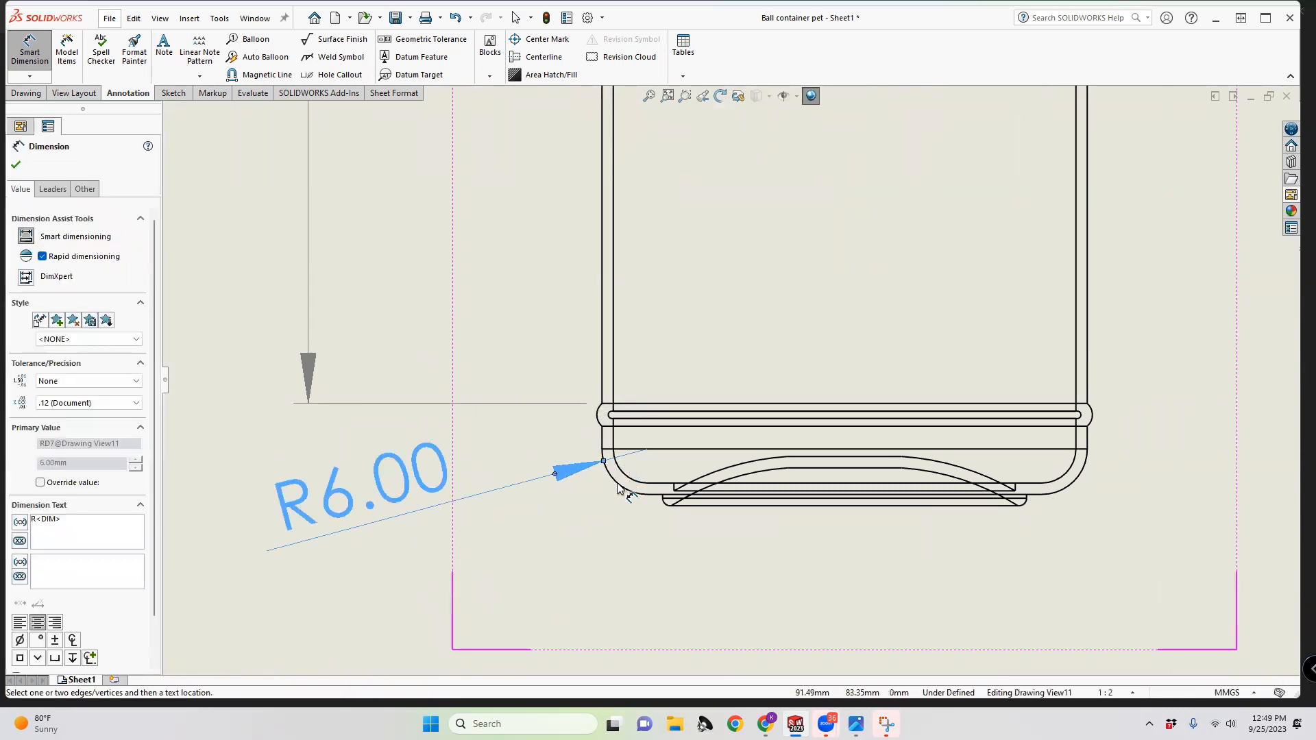
left_click(603, 437)
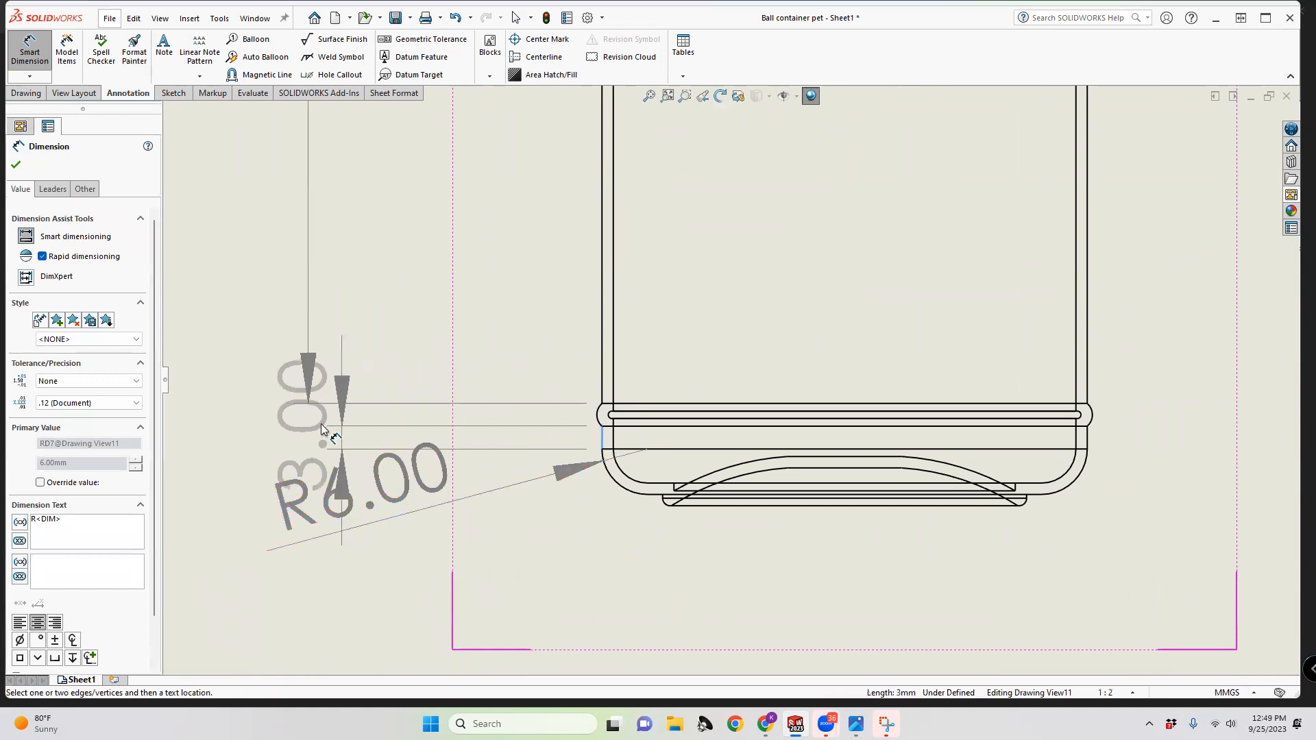
left_click(239, 426)
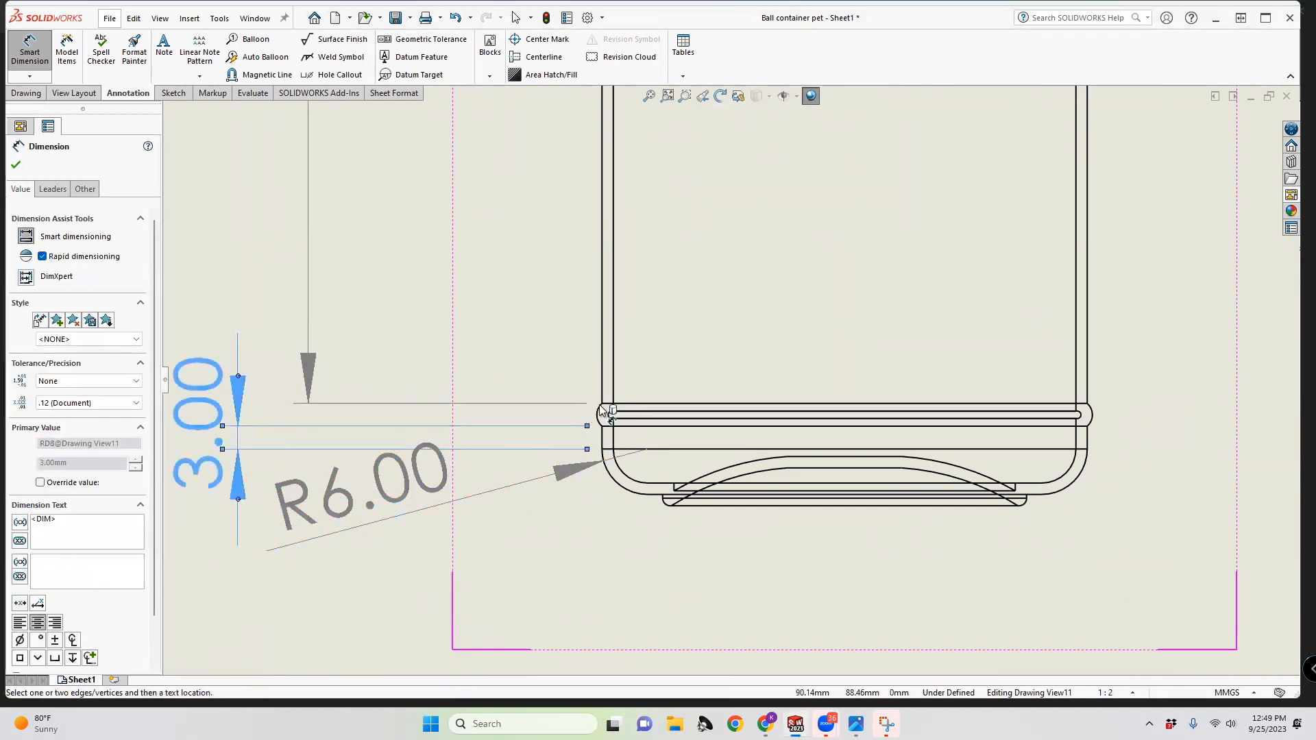
Dimension the diameter of the small base ring under the container in the front view, placing the text below the view
scroll(601, 403, "up", 5)
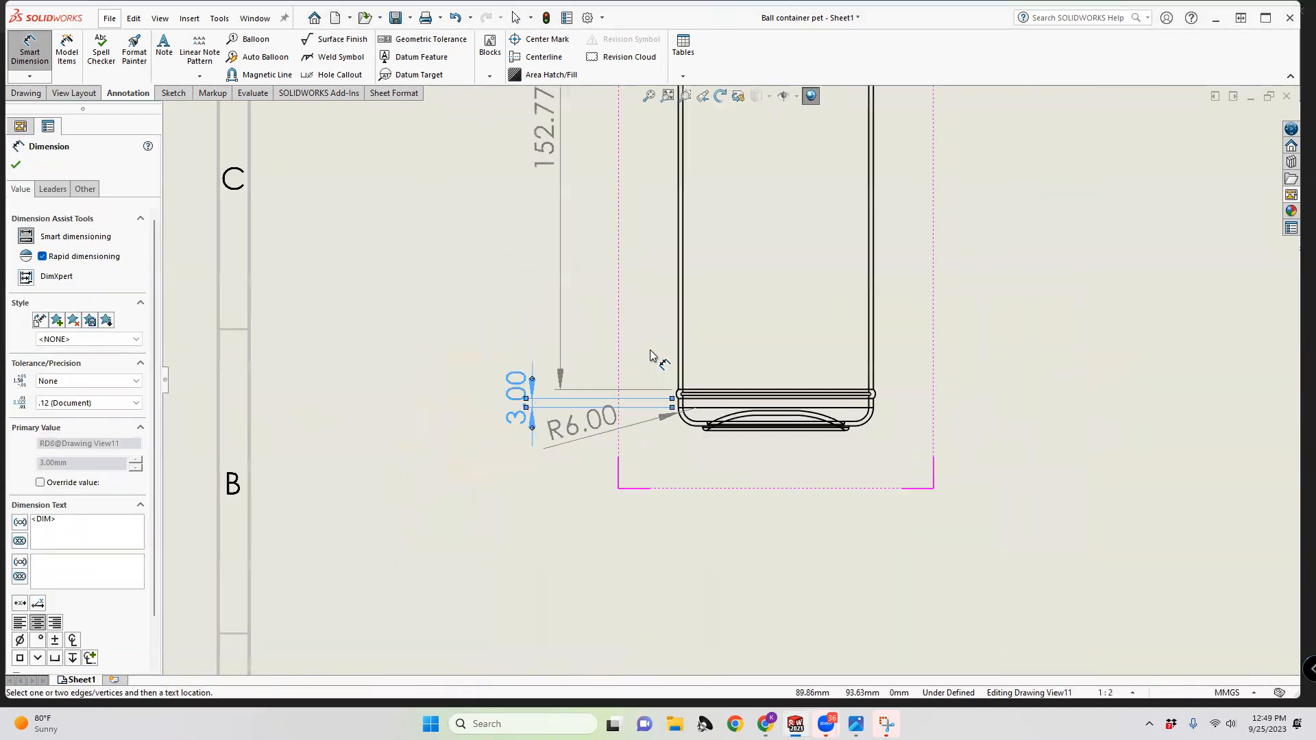
scroll(787, 267, "up", 3)
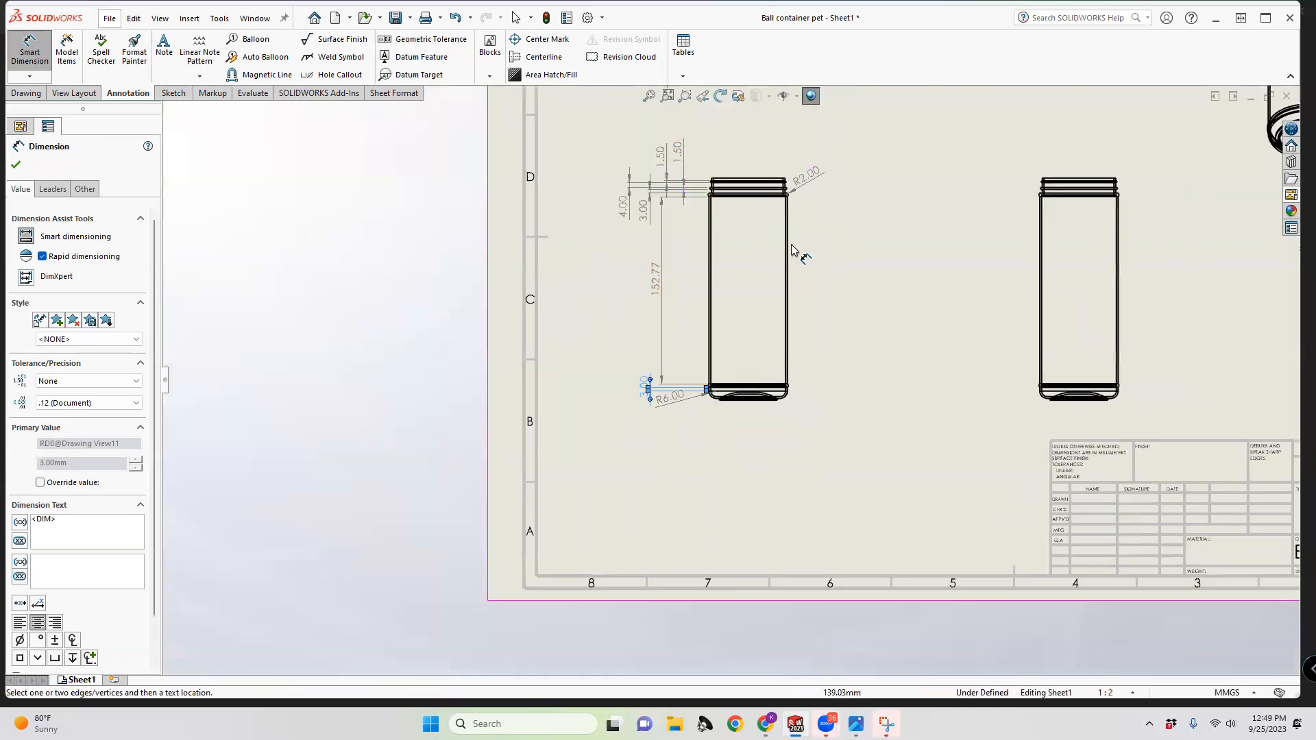
scroll(934, 226, "down", 3)
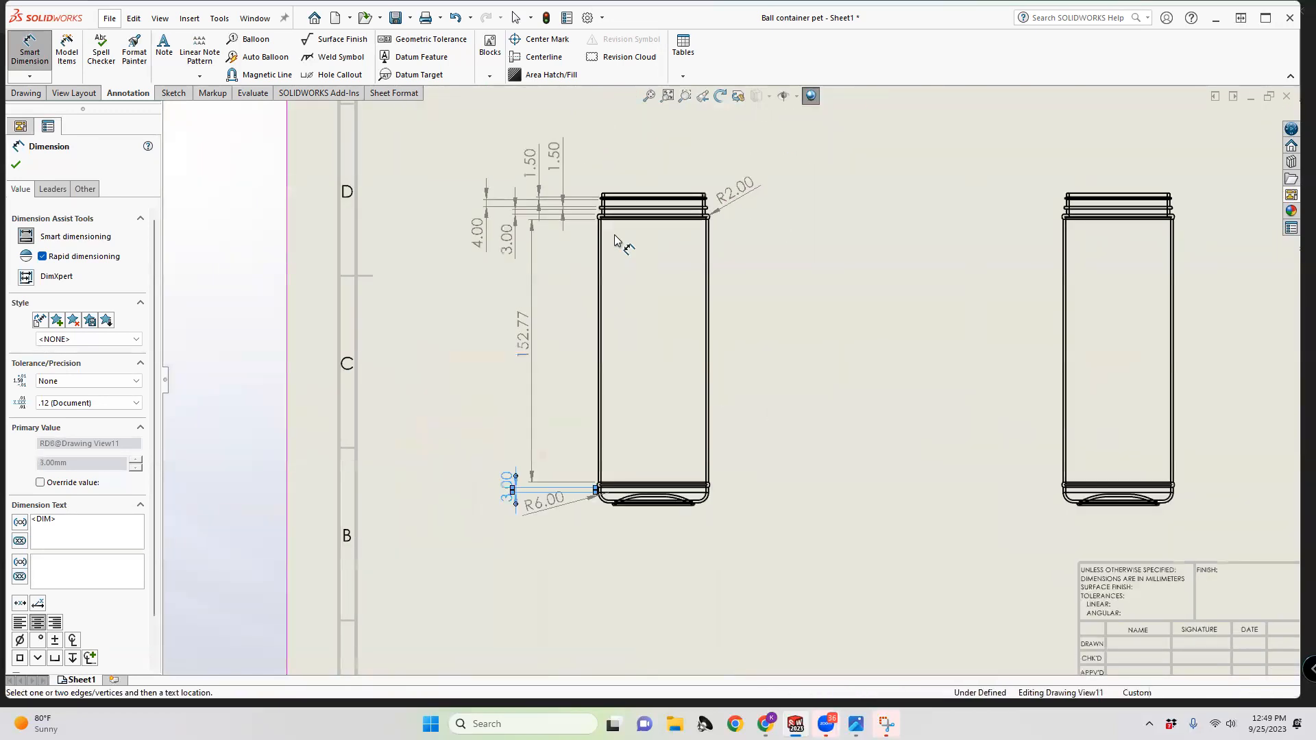
scroll(646, 505, "down", 5)
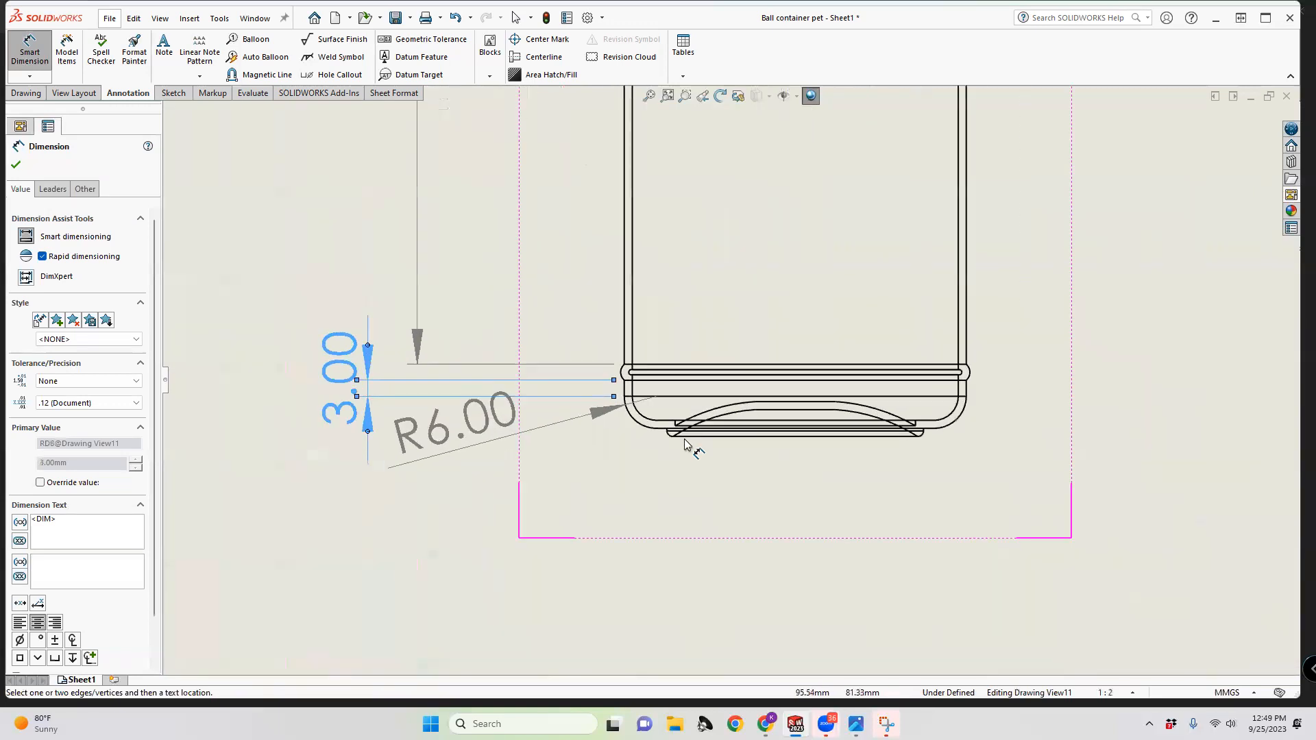
scroll(690, 439, "down", 2)
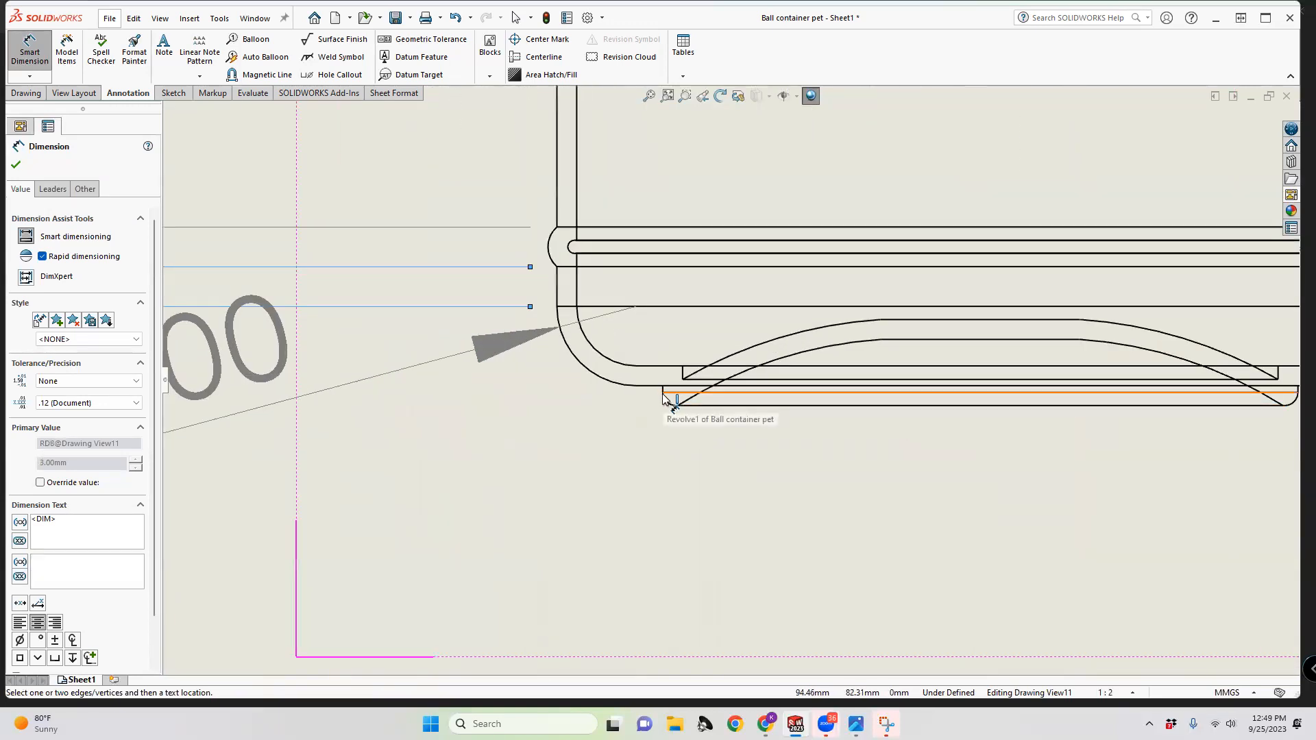
left_click(673, 393)
scroll(644, 473, "up", 3)
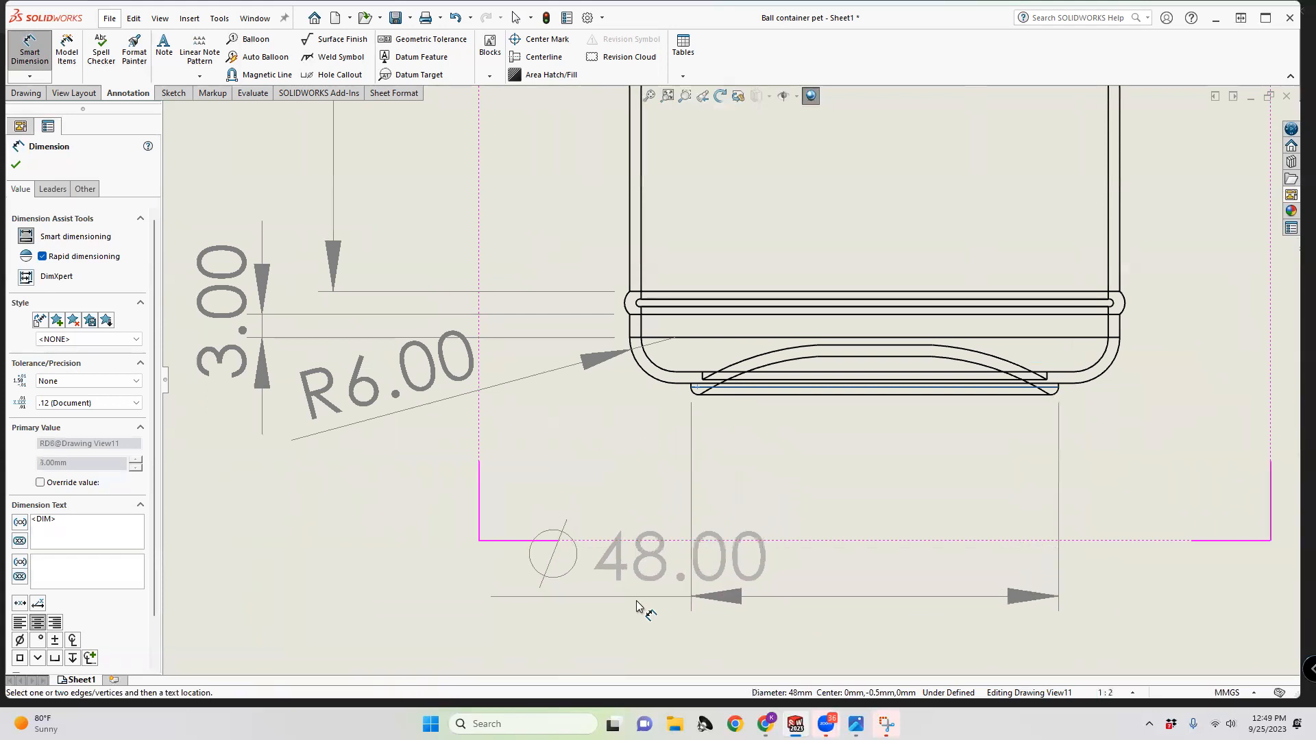
left_click(538, 636)
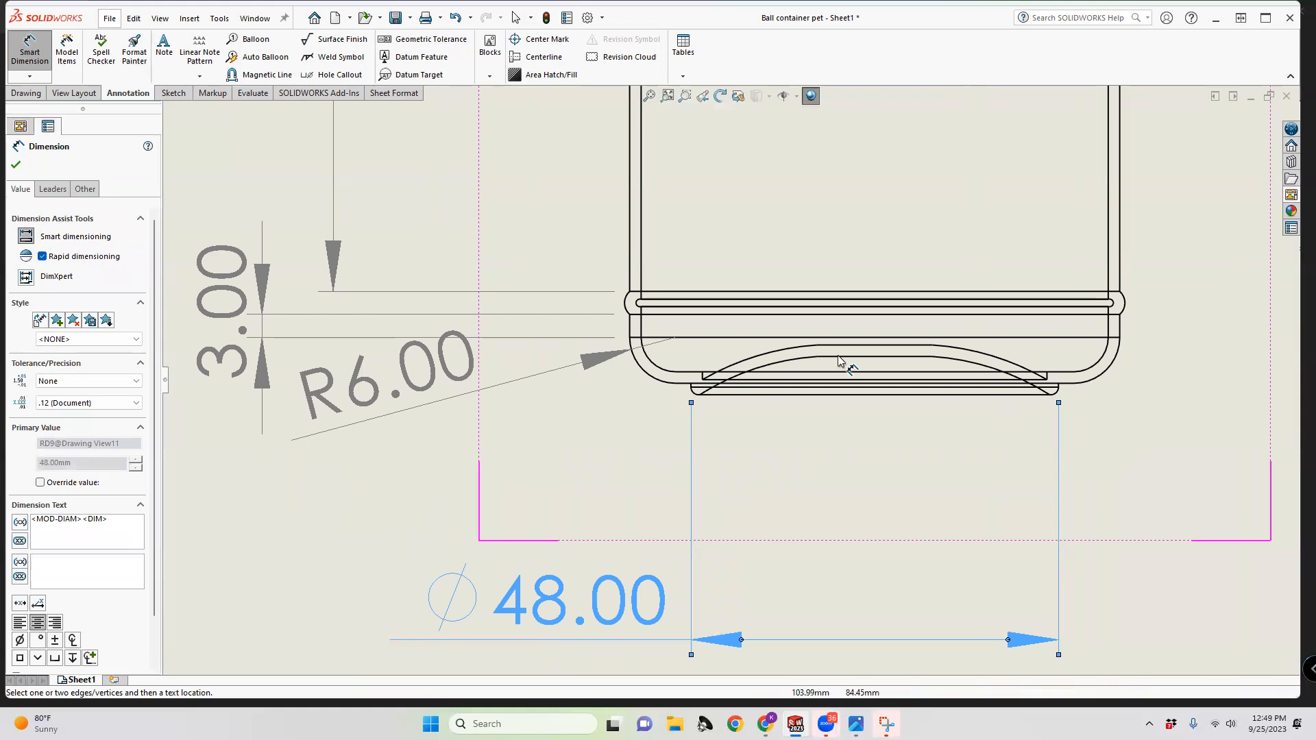
scroll(844, 354, "down", 2)
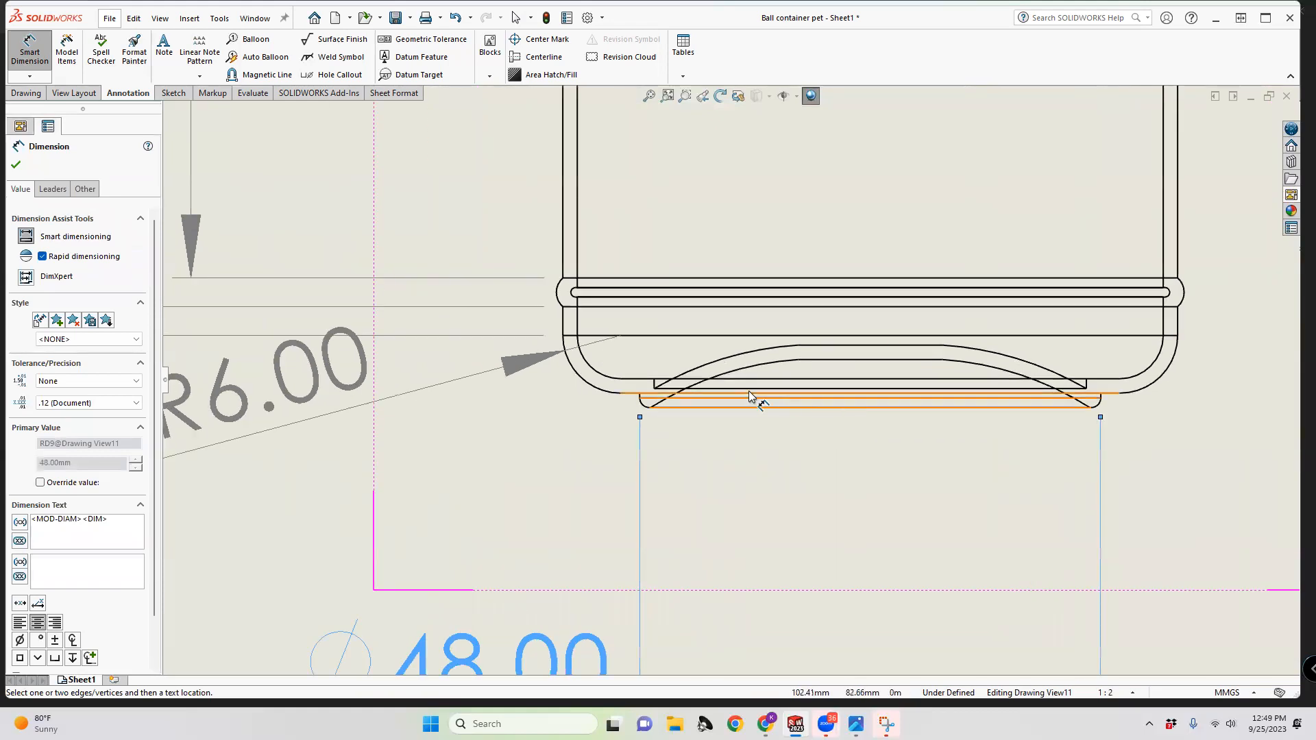
scroll(729, 382, "up", 4)
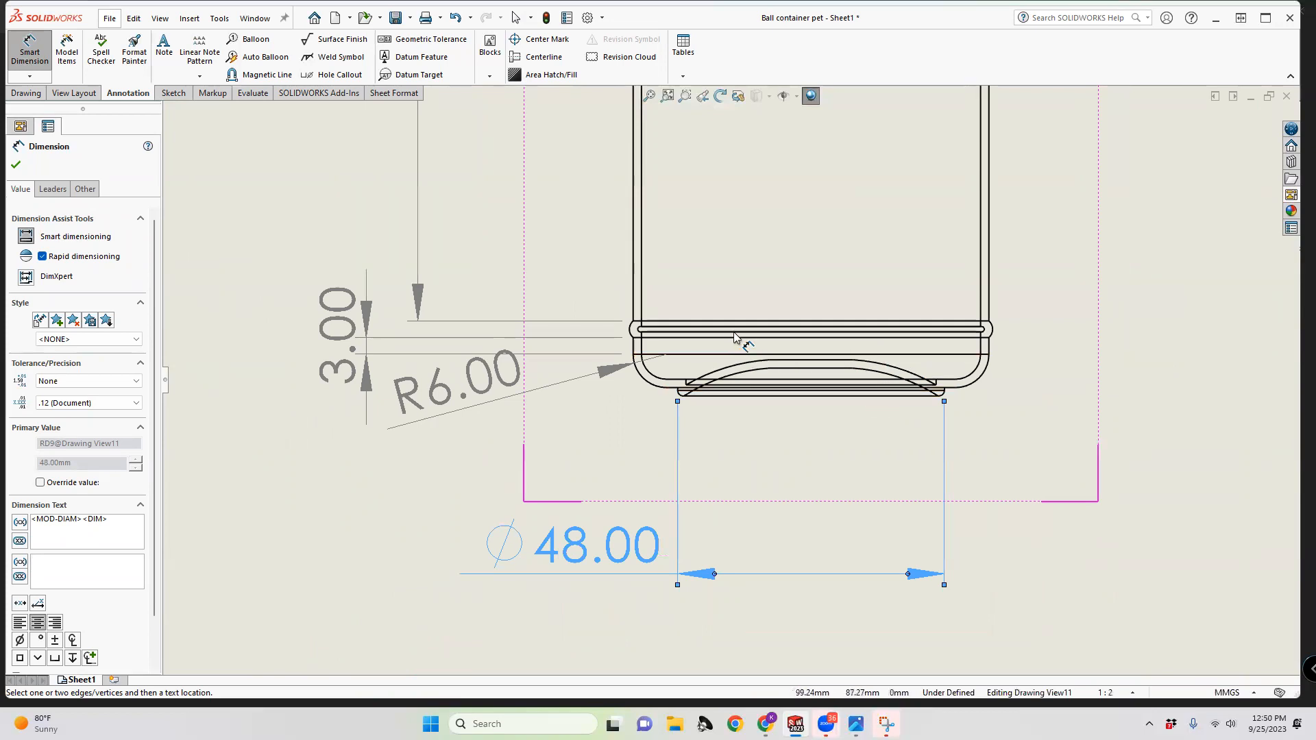
Review the dimensions on the front, top and isometric views across the whole drawing sheet
scroll(799, 289, "up", 2)
scroll(801, 289, "up", 6)
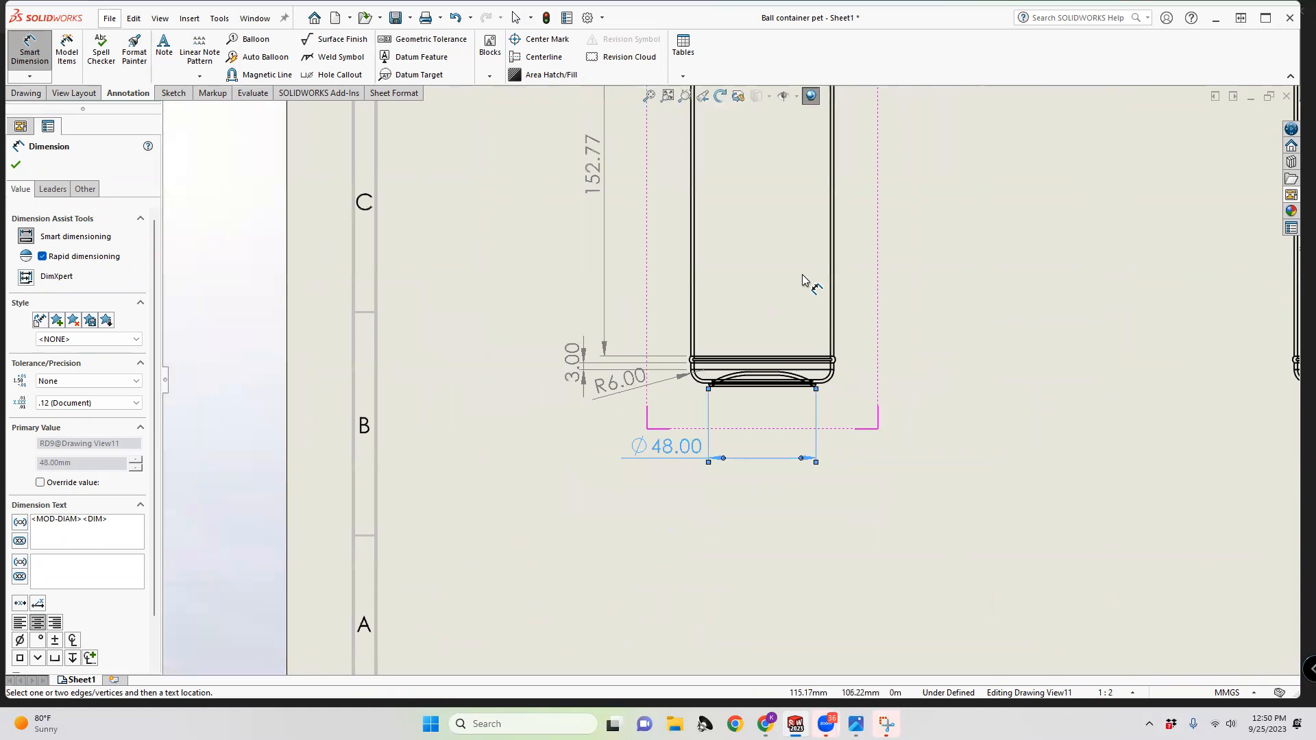
scroll(963, 189, "down", 5)
scroll(727, 342, "up", 3)
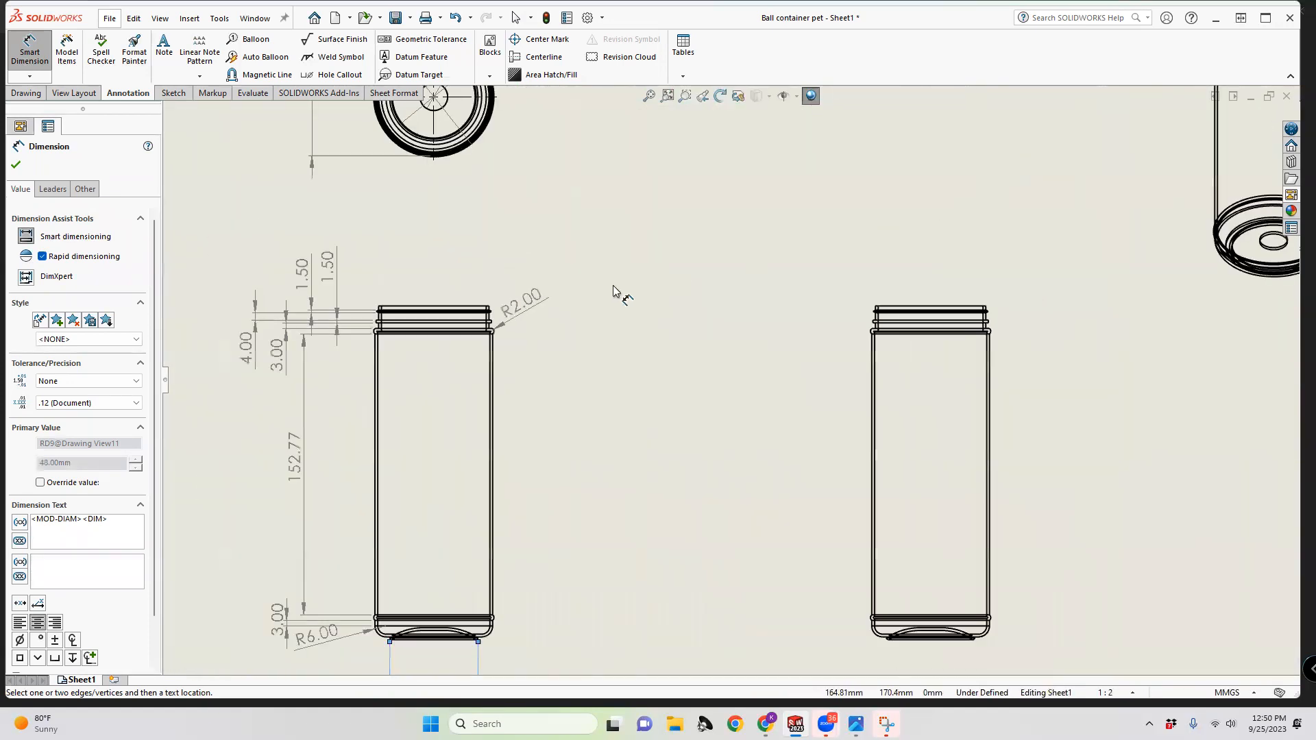
scroll(734, 320, "up", 2)
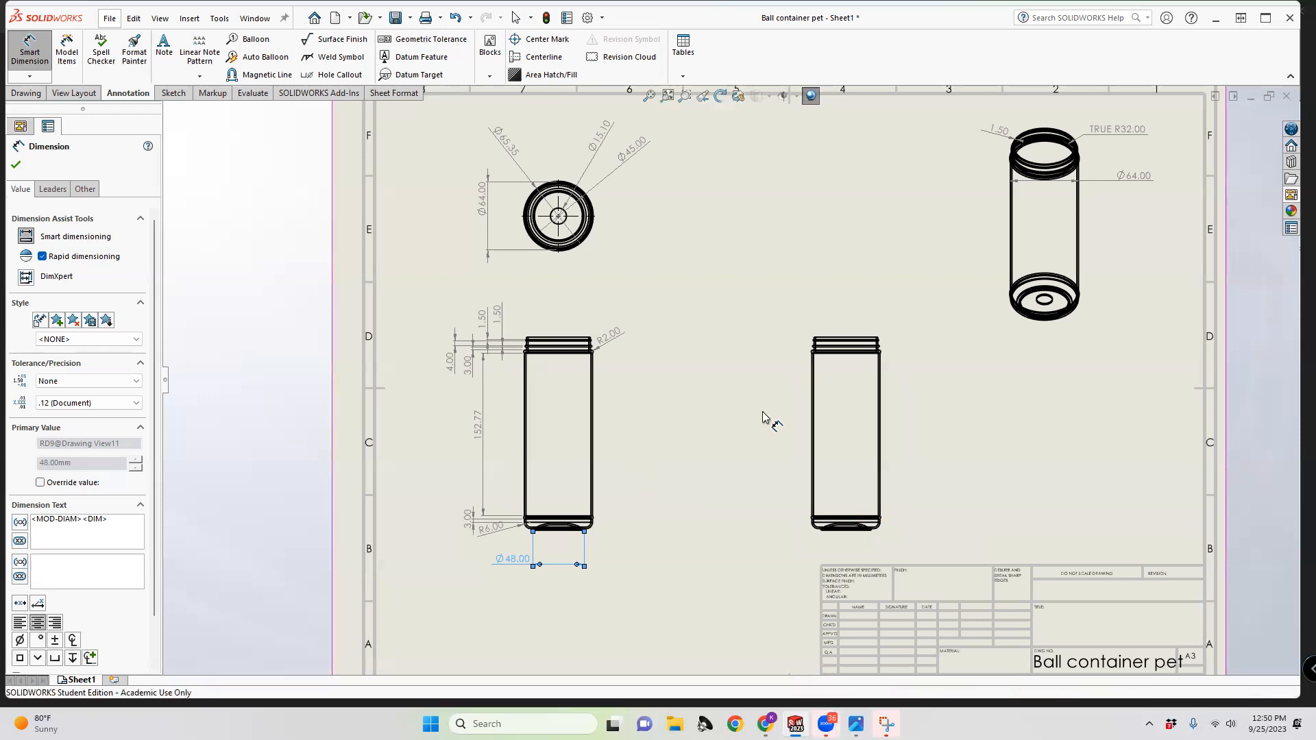
scroll(728, 411, "down", 2)
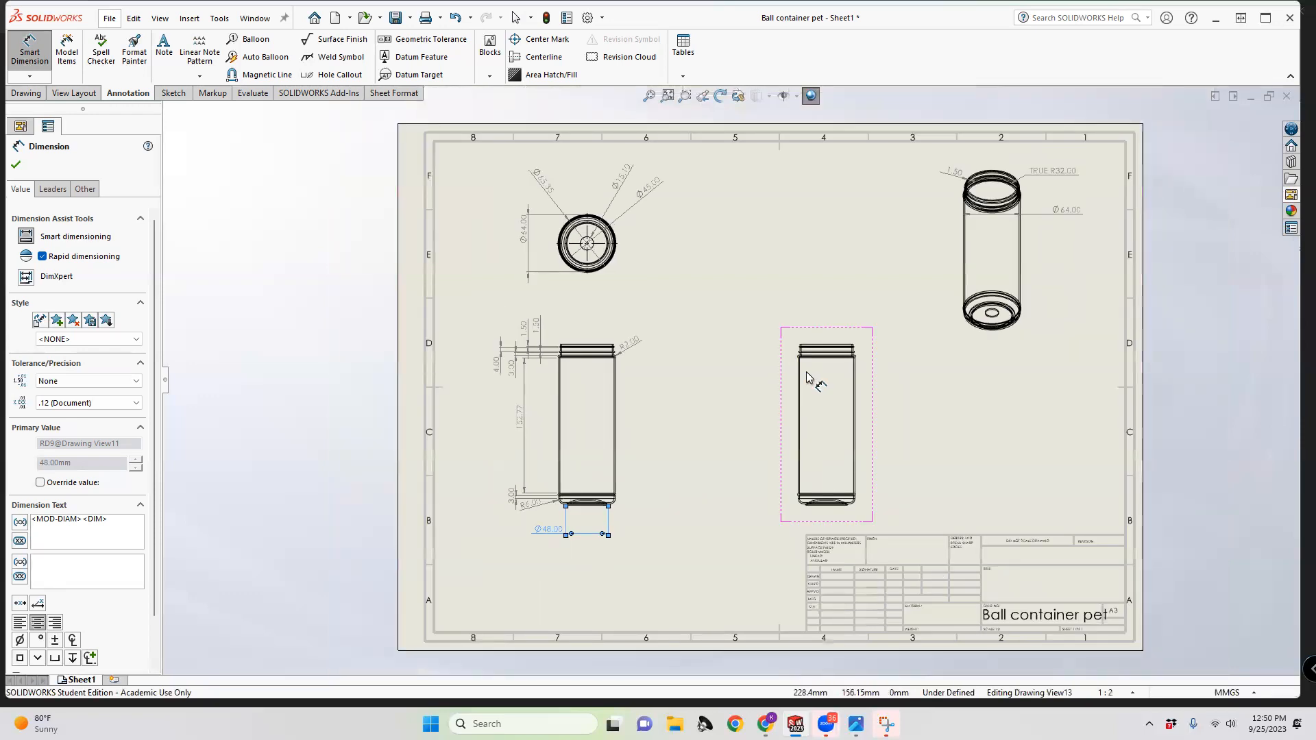
scroll(921, 403, "up", 1)
scroll(920, 405, "up", 1)
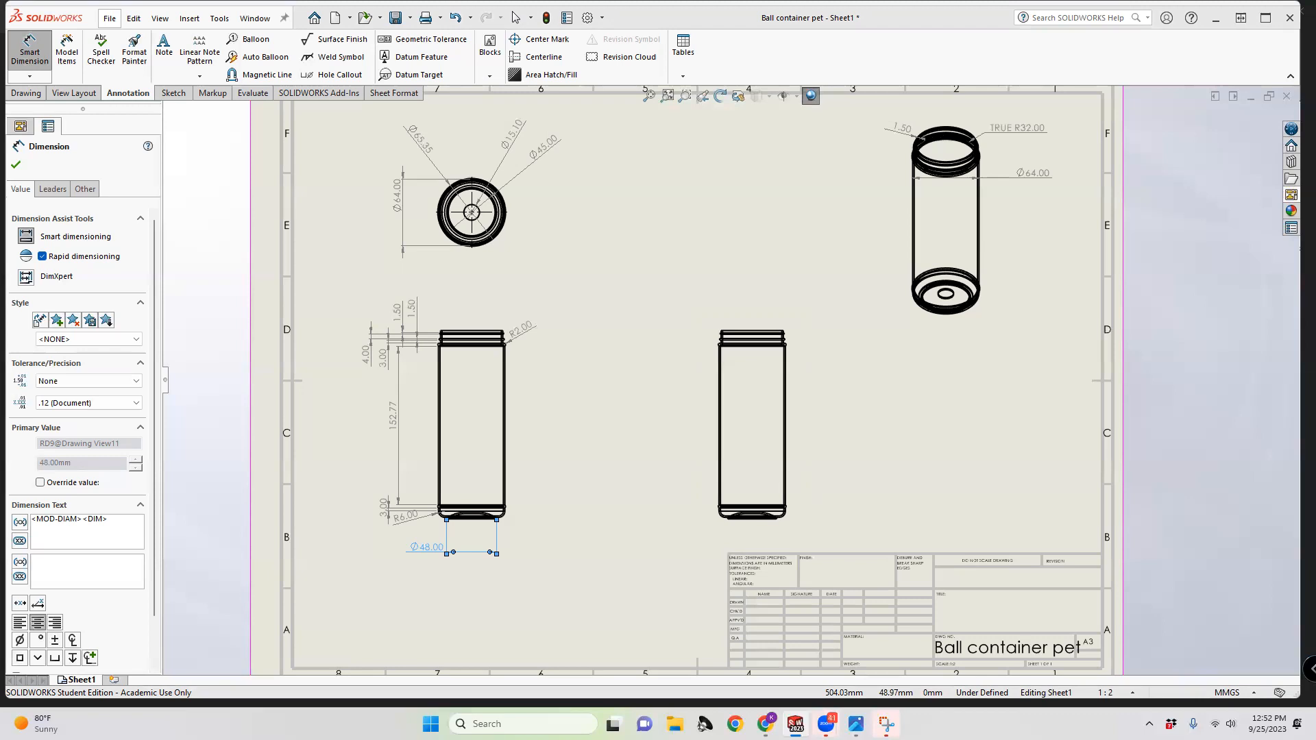
Switch to File Explorer and open the SOLIDWORKS folder in Public Documents, under Users > Public on Local Disk (C:)
left_click(675, 724)
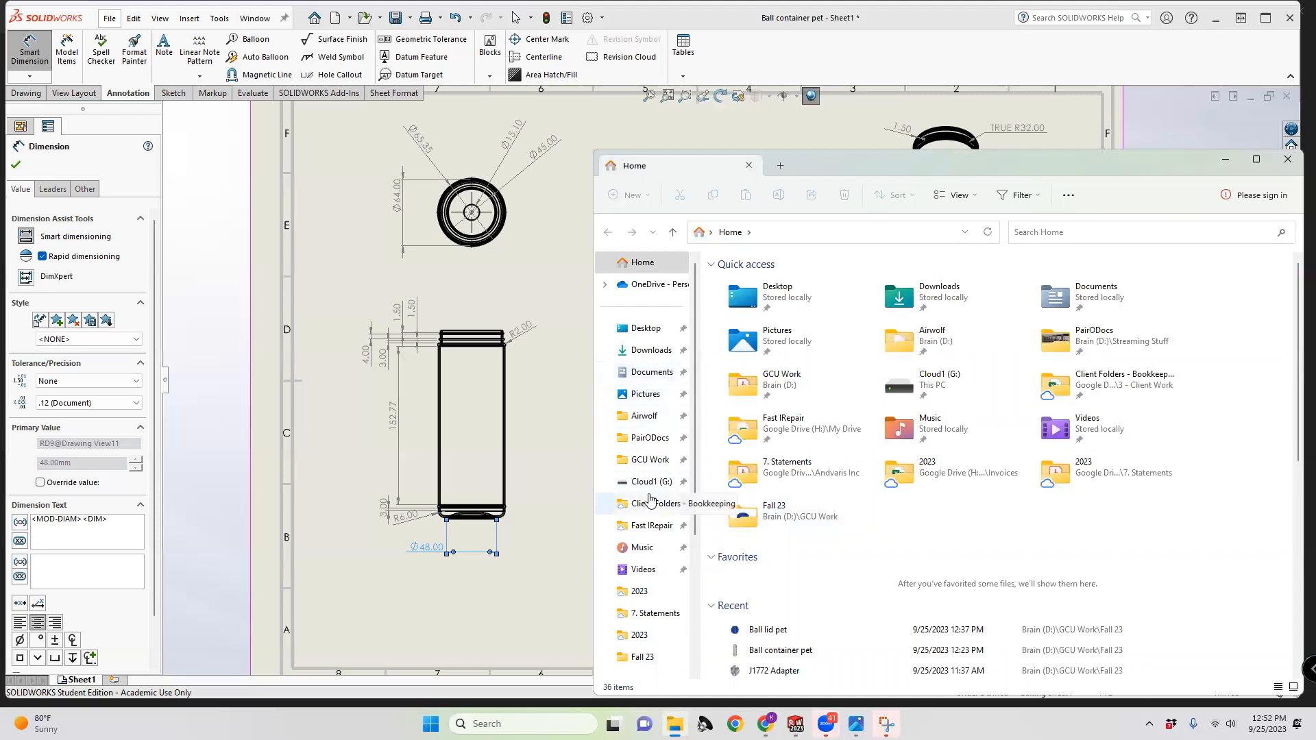
scroll(643, 458, "down", 3)
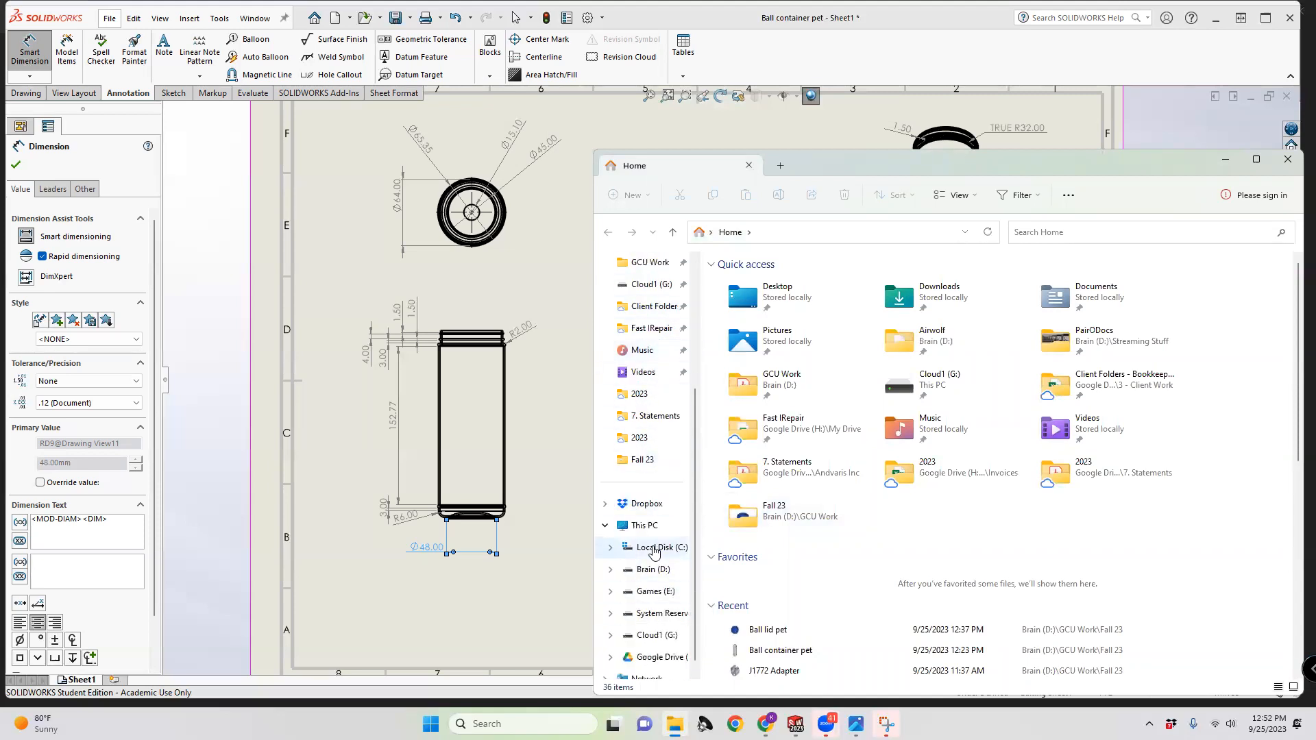
left_click(654, 548)
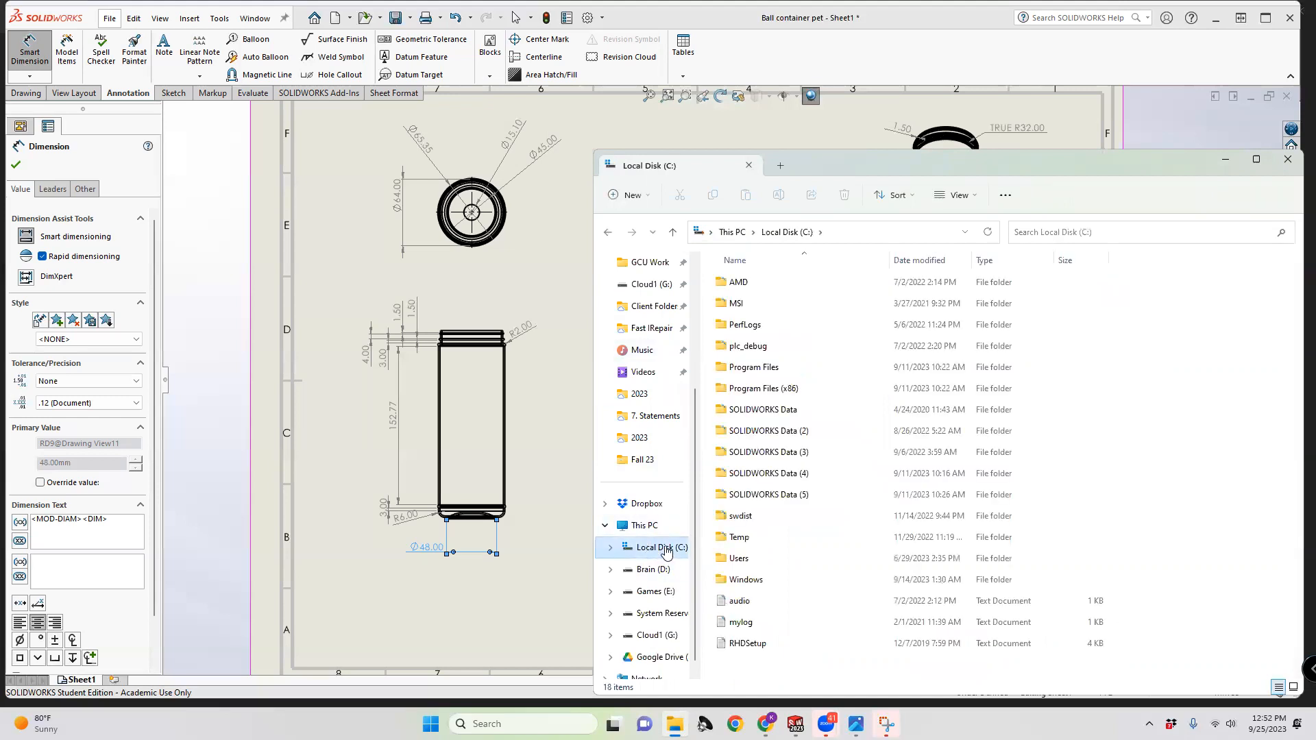
double_click(743, 566)
double_click(749, 305)
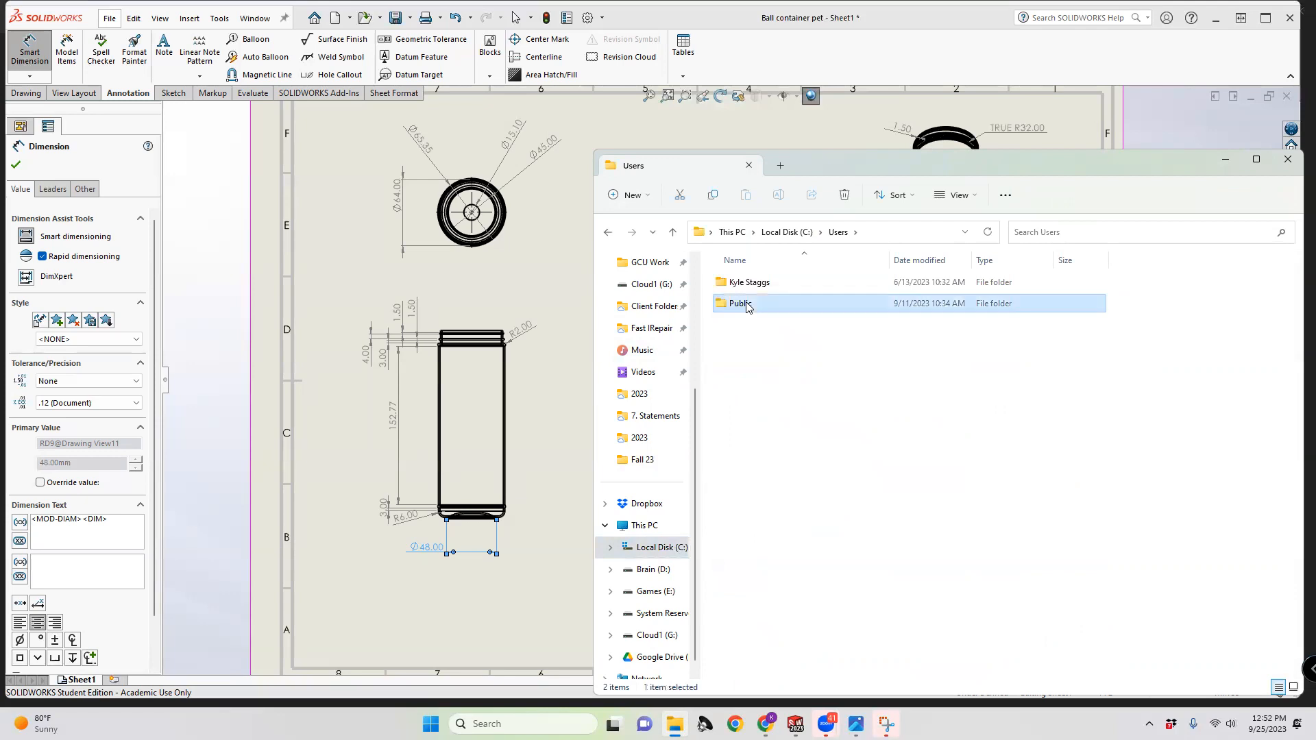
left_click(779, 280)
double_click(780, 281)
double_click(768, 281)
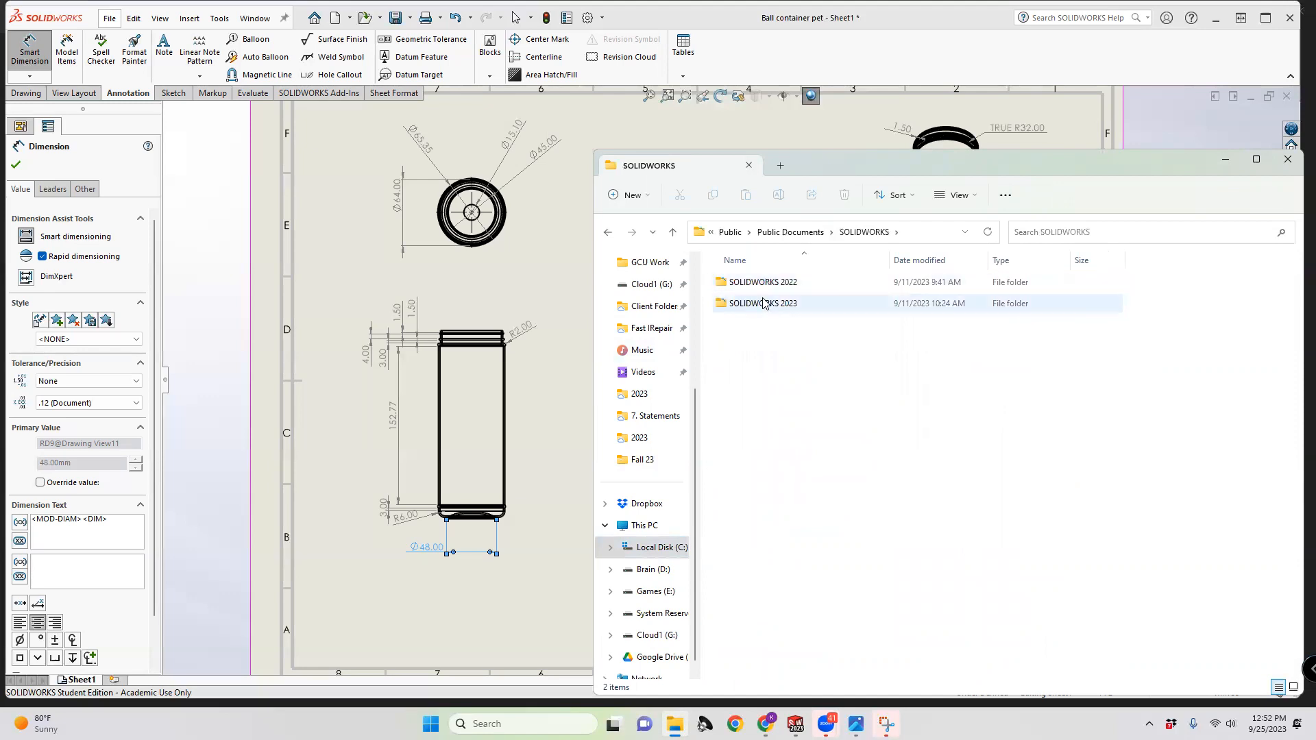
Open the tutorial folder within the SOLIDWORKS 2023 samples and look through its list of subfolders
double_click(764, 303)
double_click(757, 283)
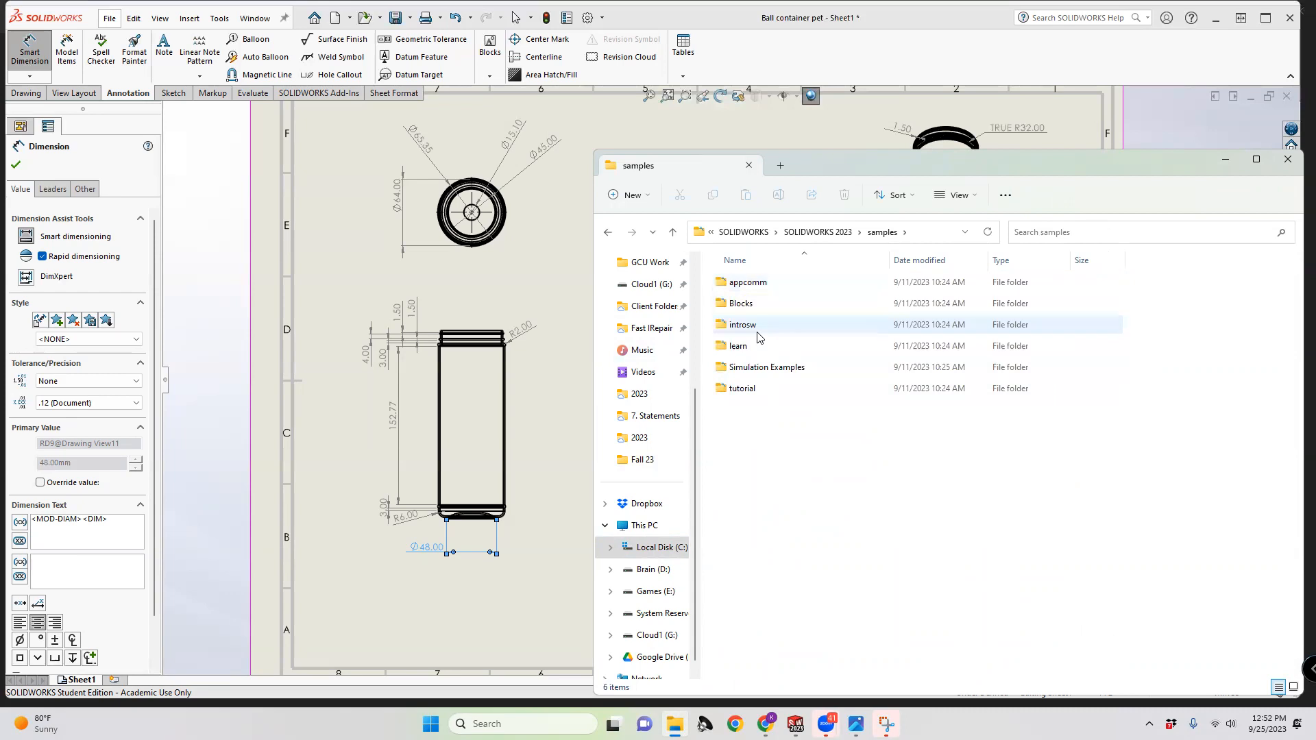
left_click(756, 389)
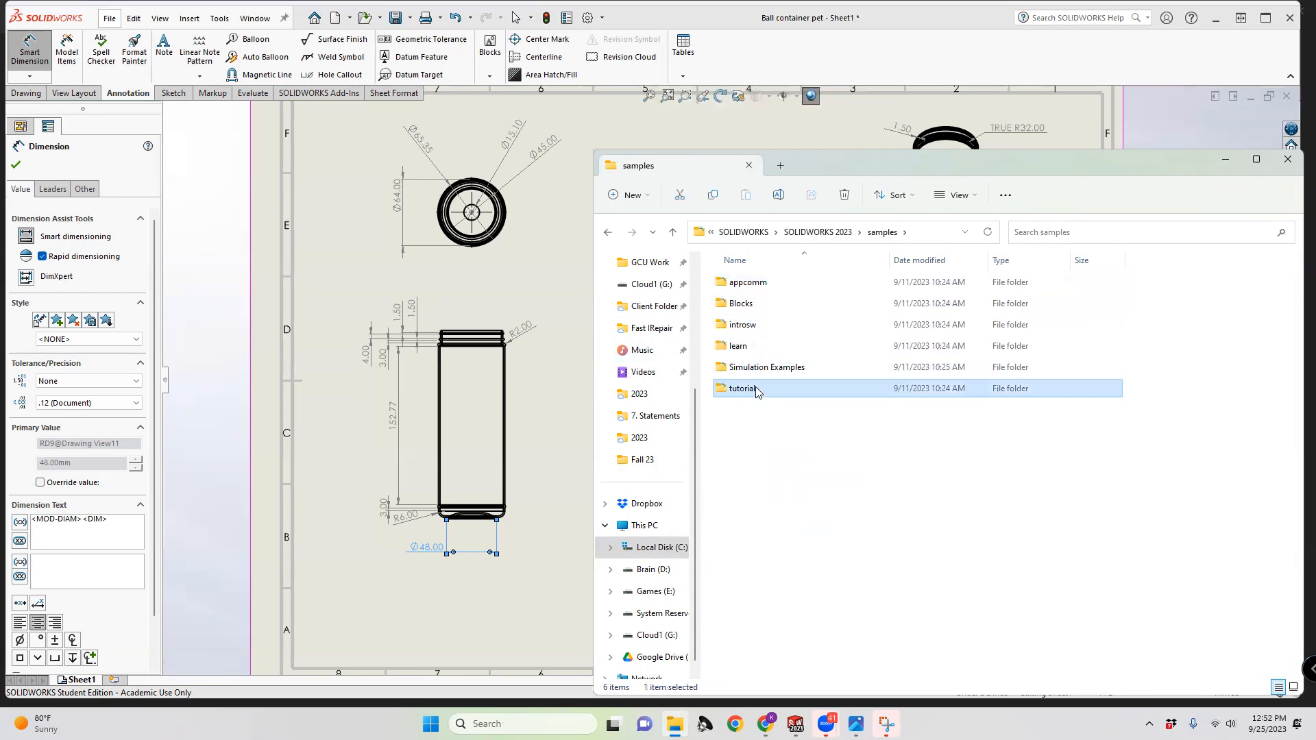
double_click(757, 389)
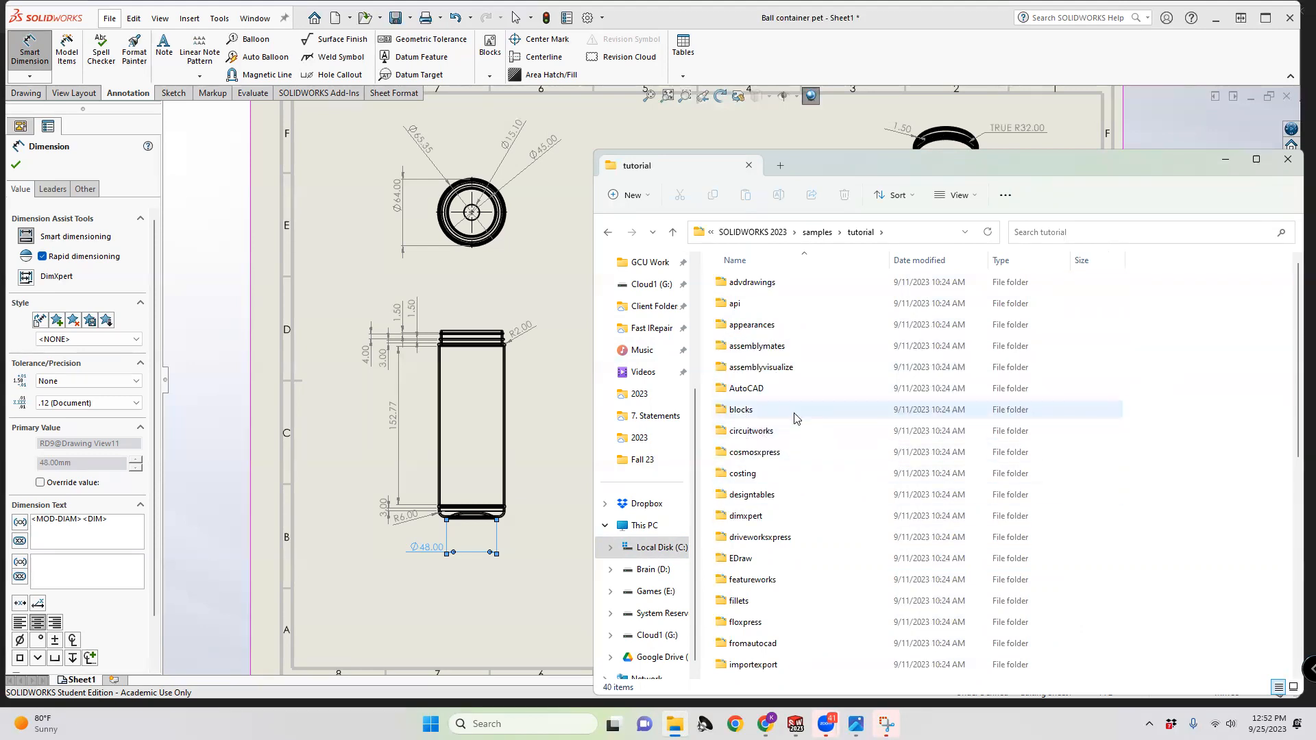
scroll(793, 417, "down", 4)
scroll(794, 417, "down", 3)
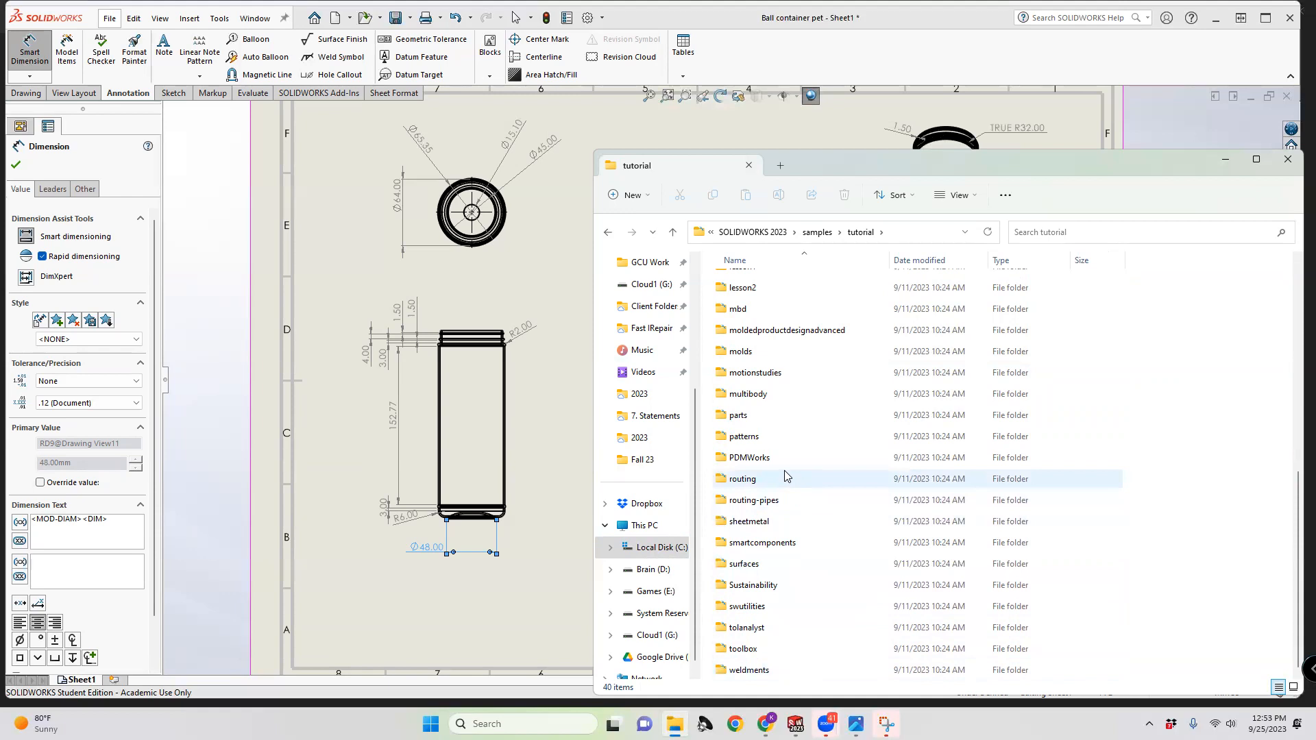
scroll(786, 475, "up", 2)
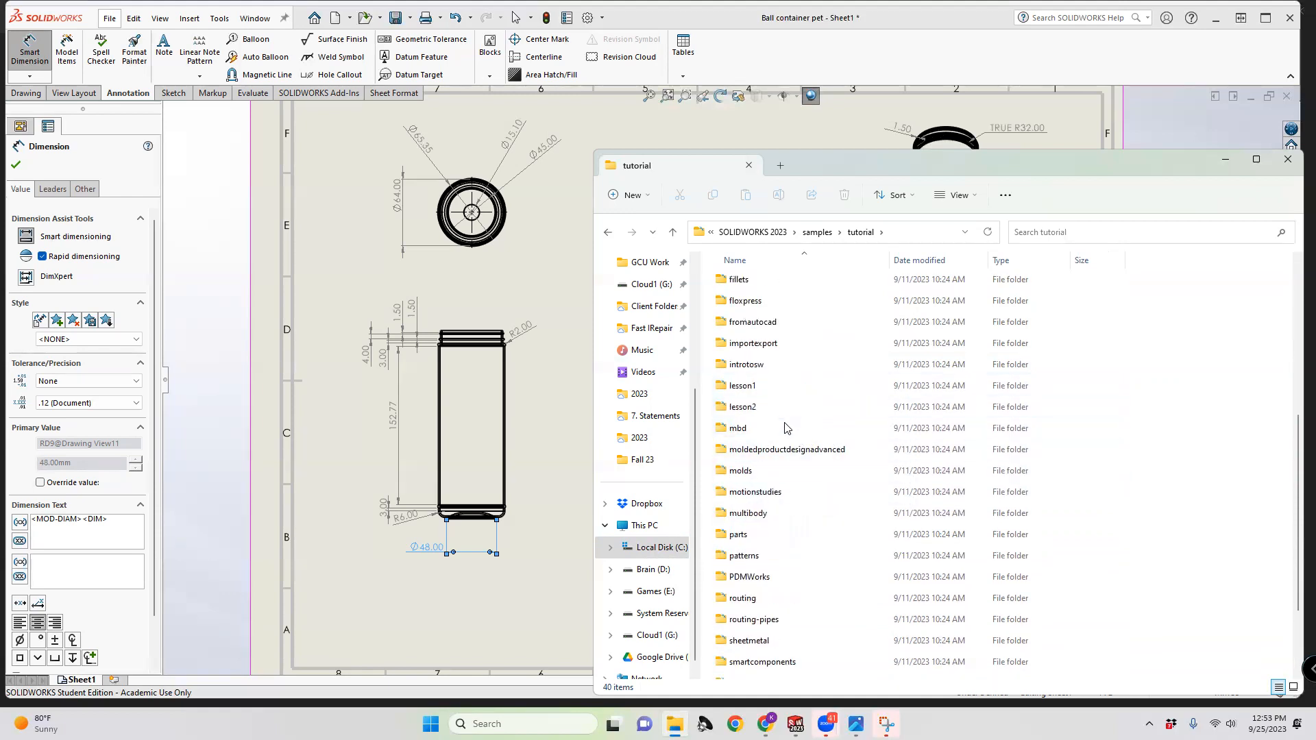
scroll(787, 446, "up", 3)
scroll(788, 485, "up", 1)
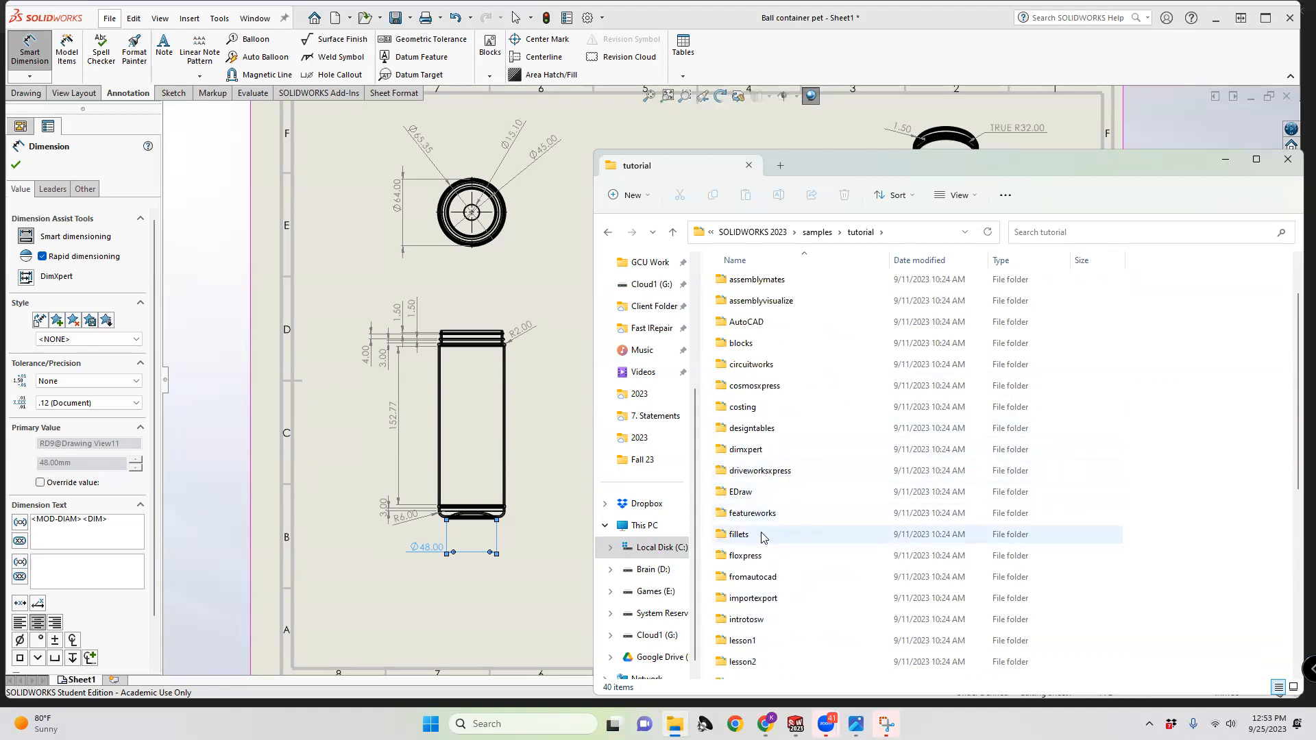
scroll(763, 538, "up", 1)
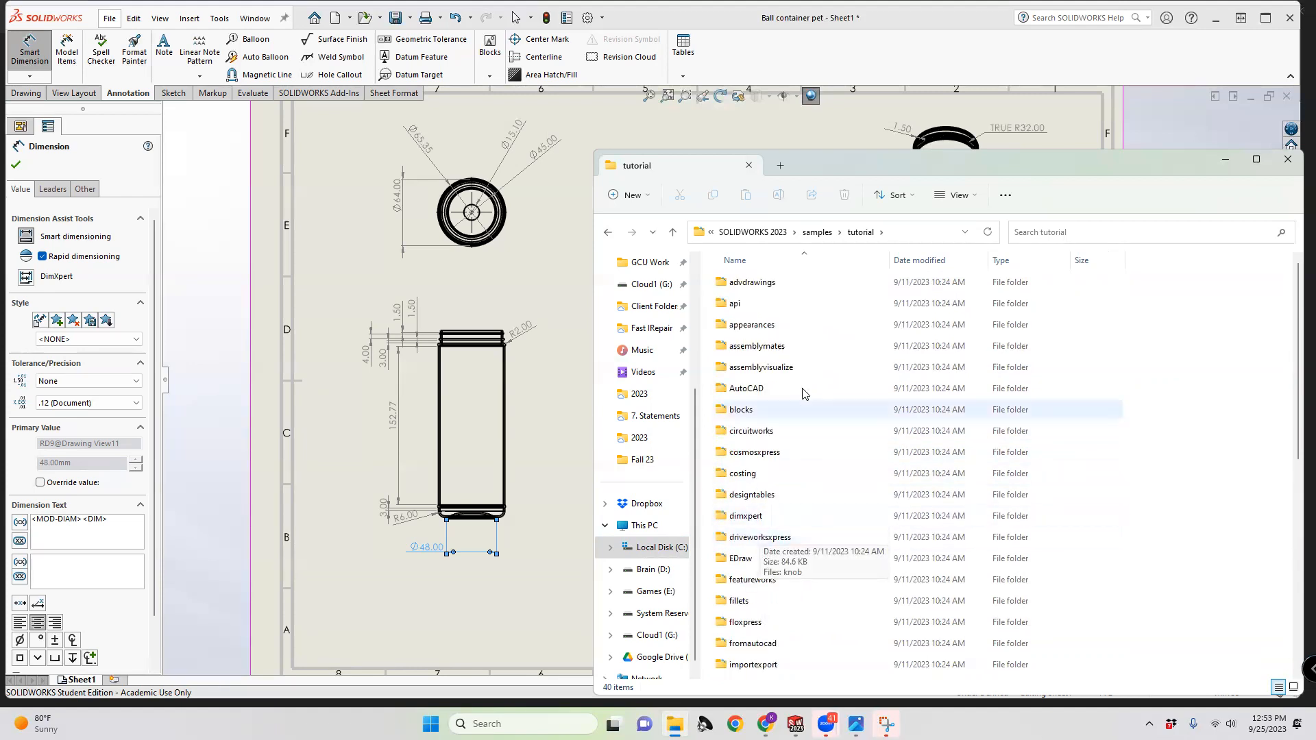
Go back up to the Public Documents folder and reopen SOLIDWORKS > SOLIDWORKS 2023 > samples
left_click(753, 231)
left_click(752, 233)
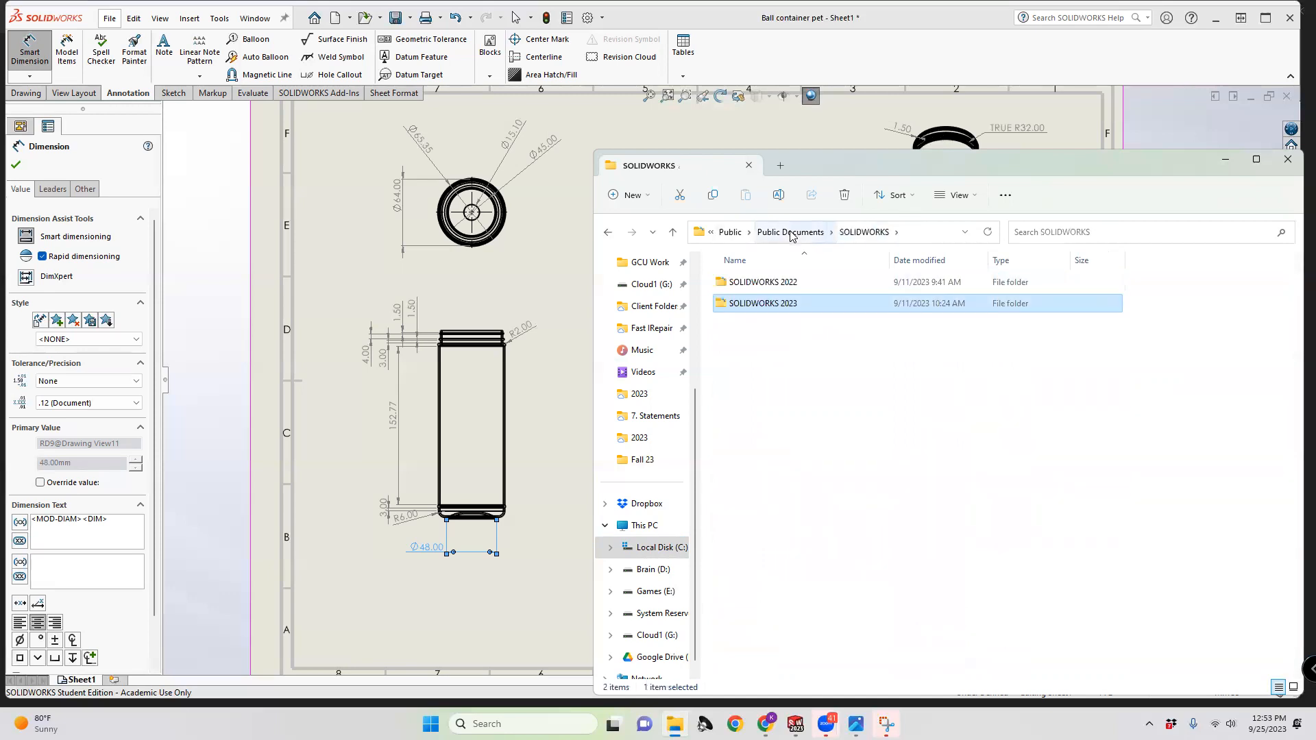
left_click(822, 232)
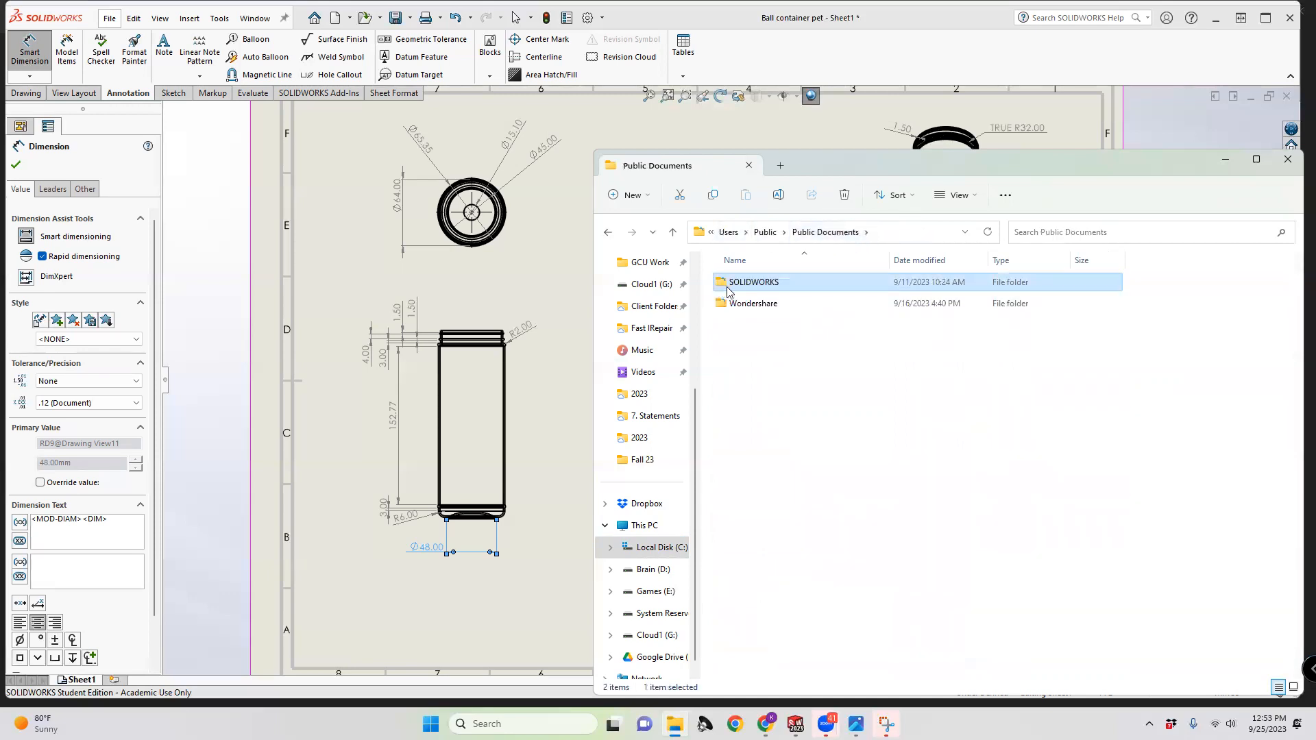
double_click(771, 283)
double_click(850, 302)
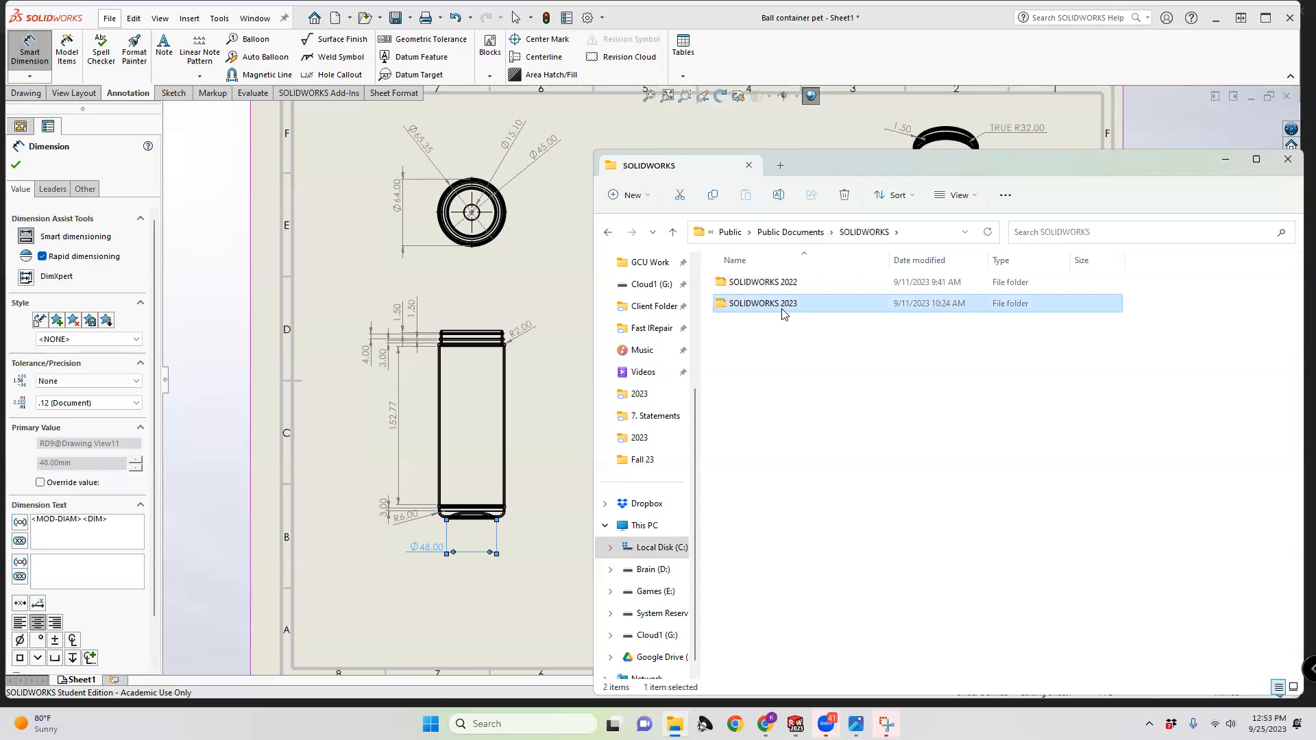
double_click(769, 285)
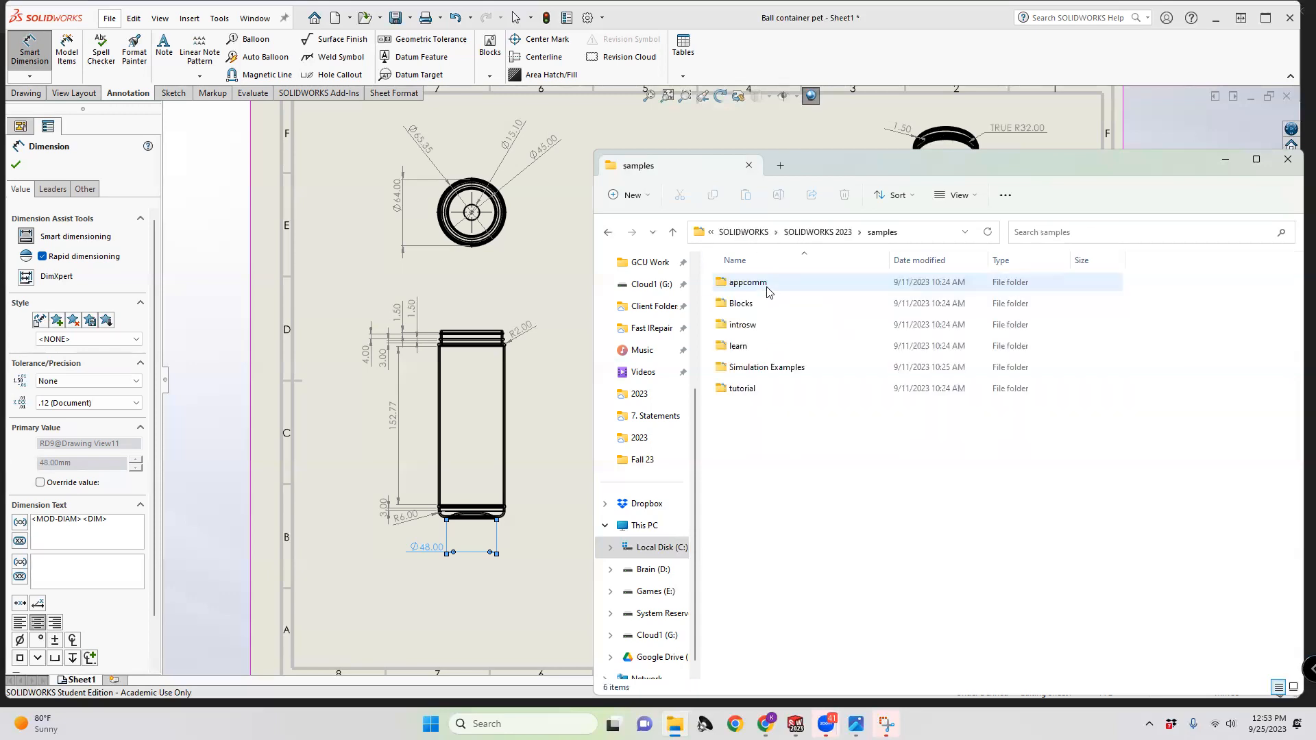
Open the introsw sample folder and look through its part, assembly and drawing files
double_click(766, 327)
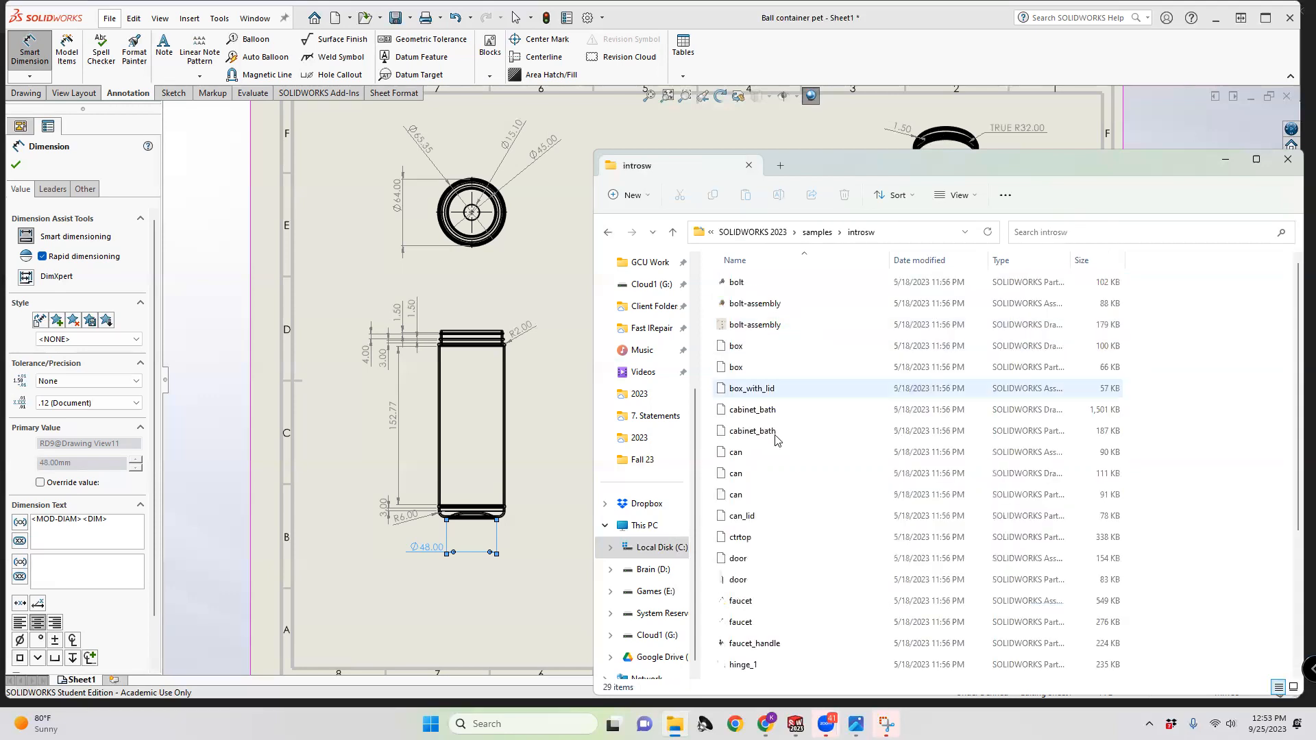
scroll(767, 452, "down", 3)
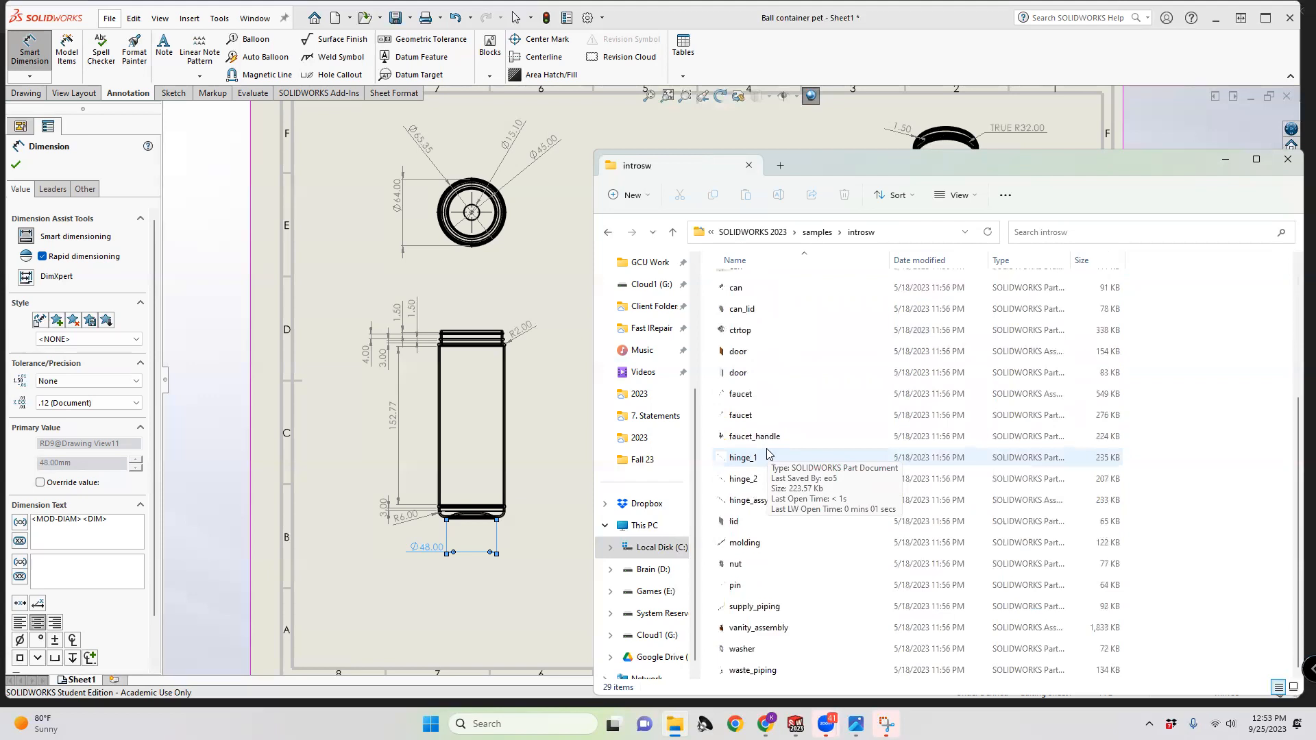
scroll(771, 658, "down", 1)
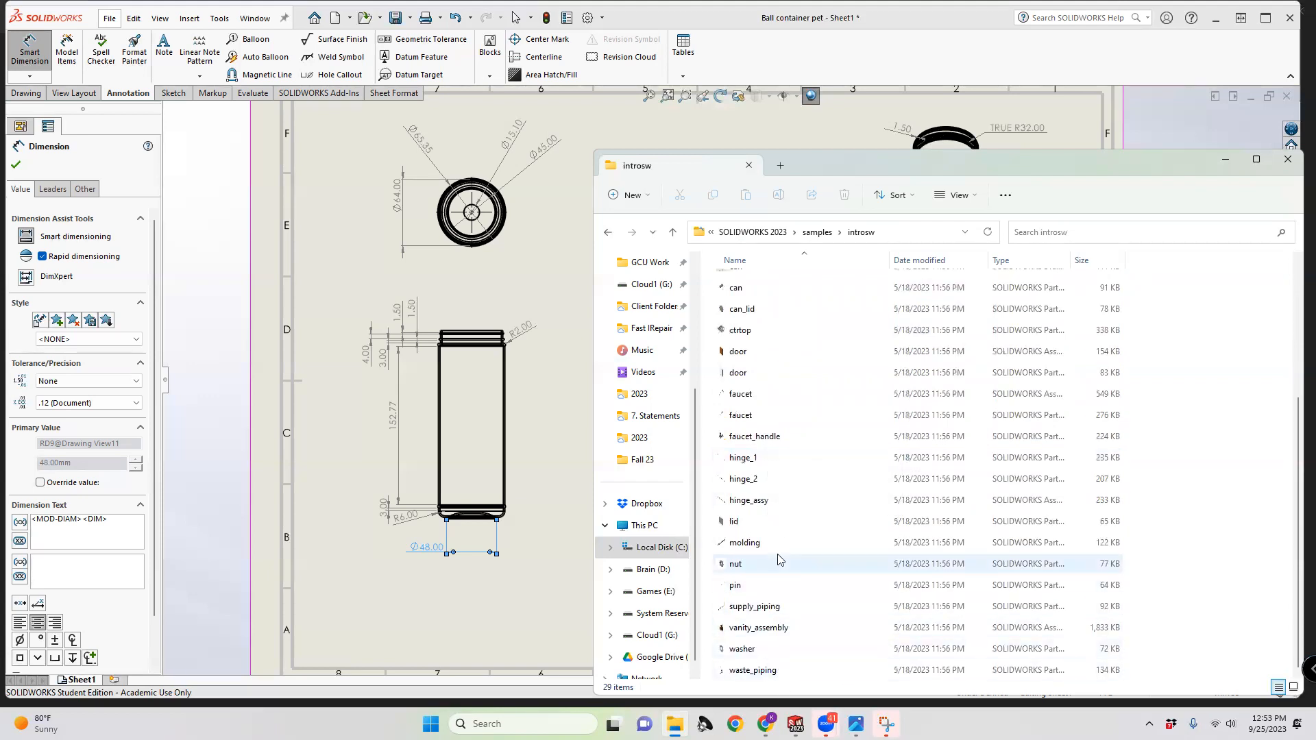
scroll(770, 537, "up", 4)
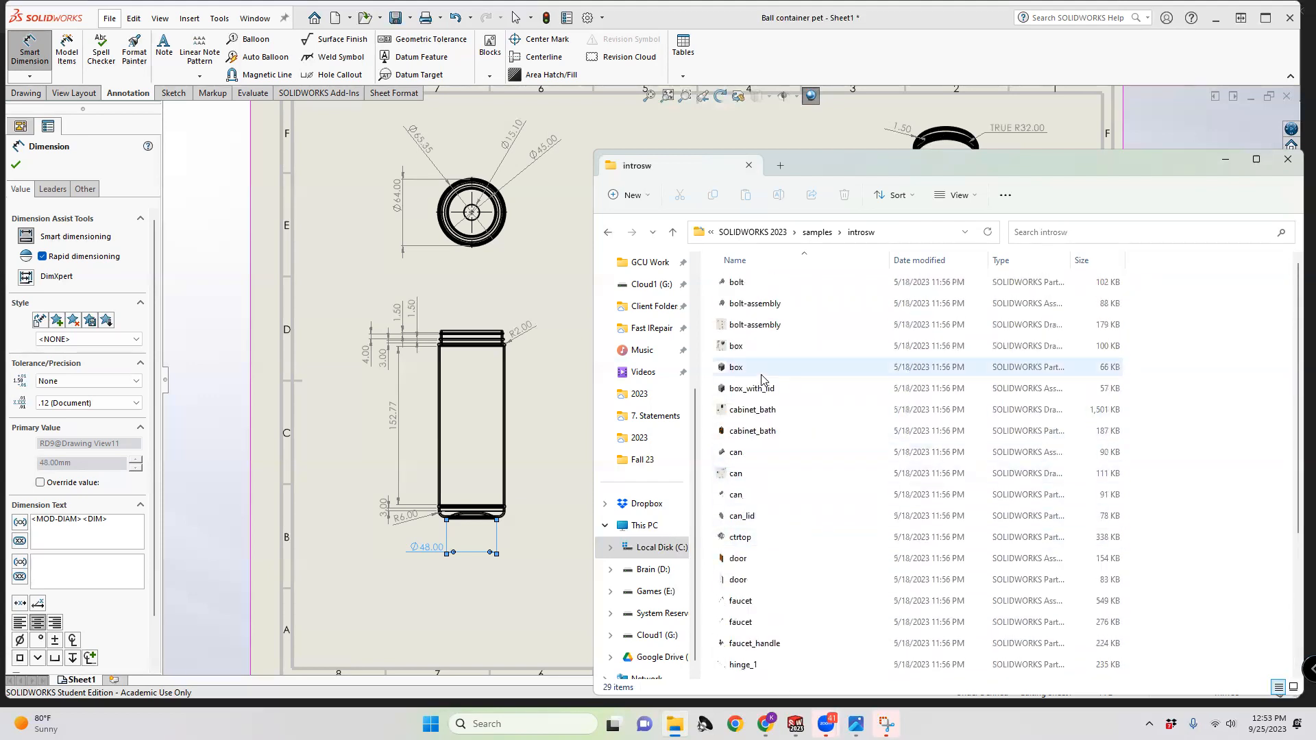
Look into the Simulation Examples folder, return to samples, and switch back to the Ball container pet drawing in SOLIDWORKS
key("alt+Up")
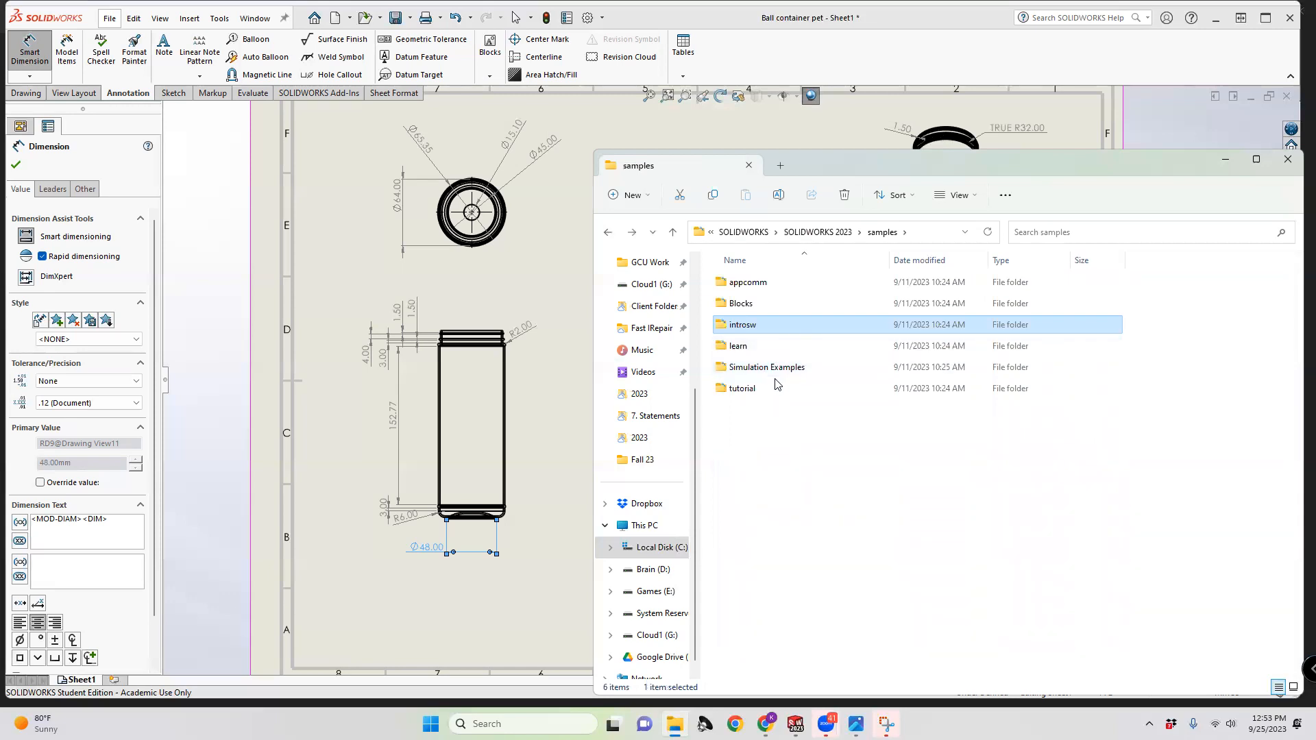
double_click(747, 368)
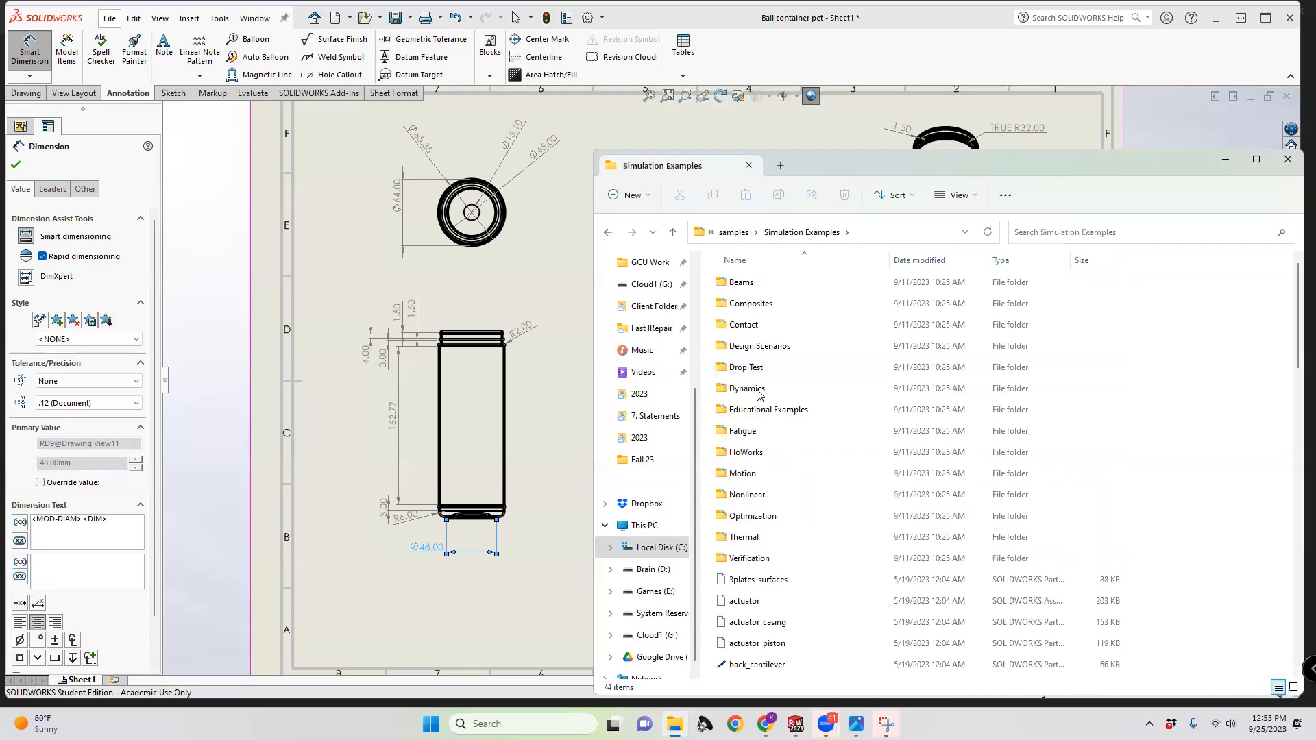
key("alt+Up")
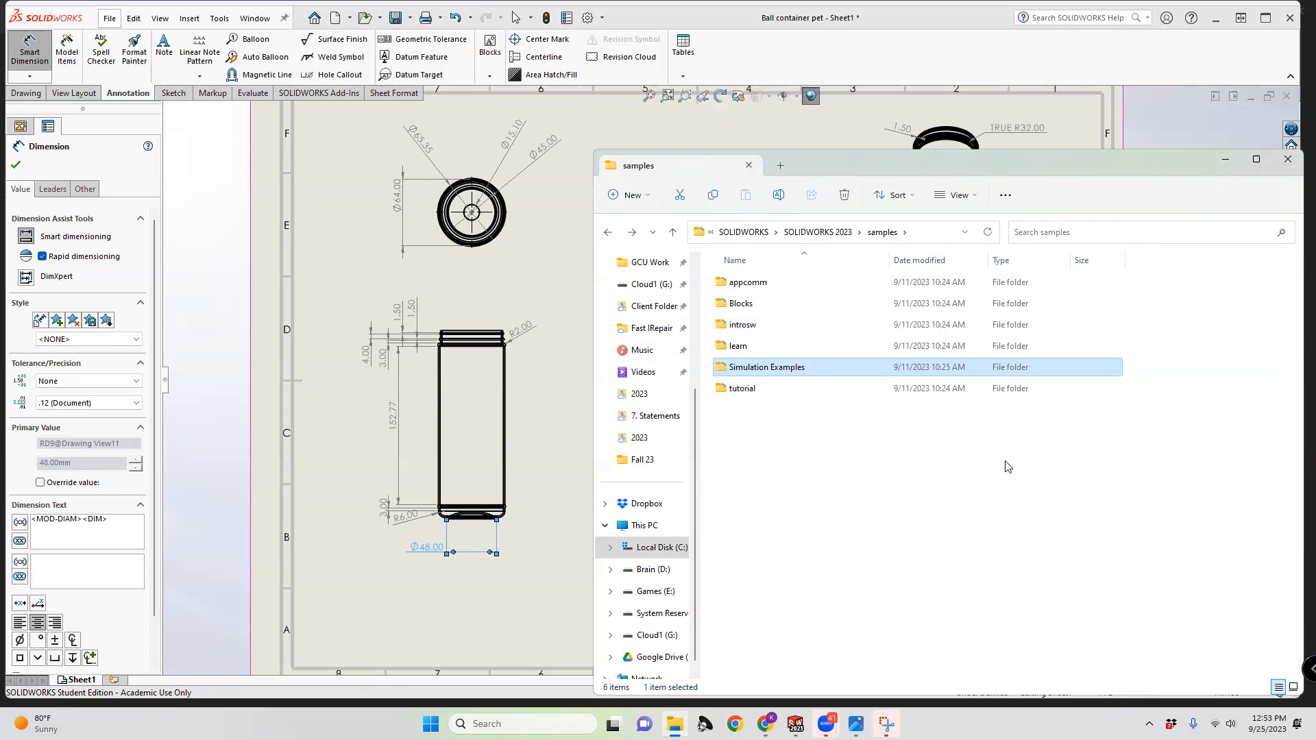
left_click(573, 453)
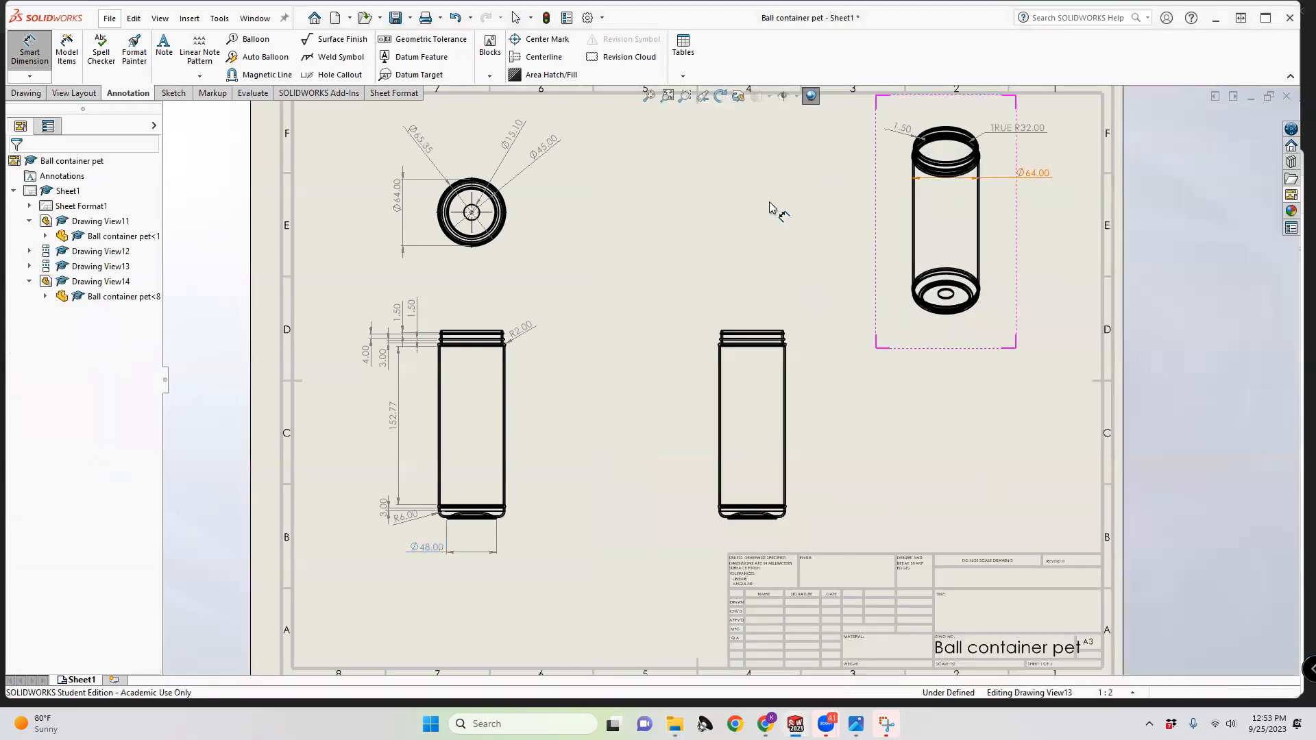